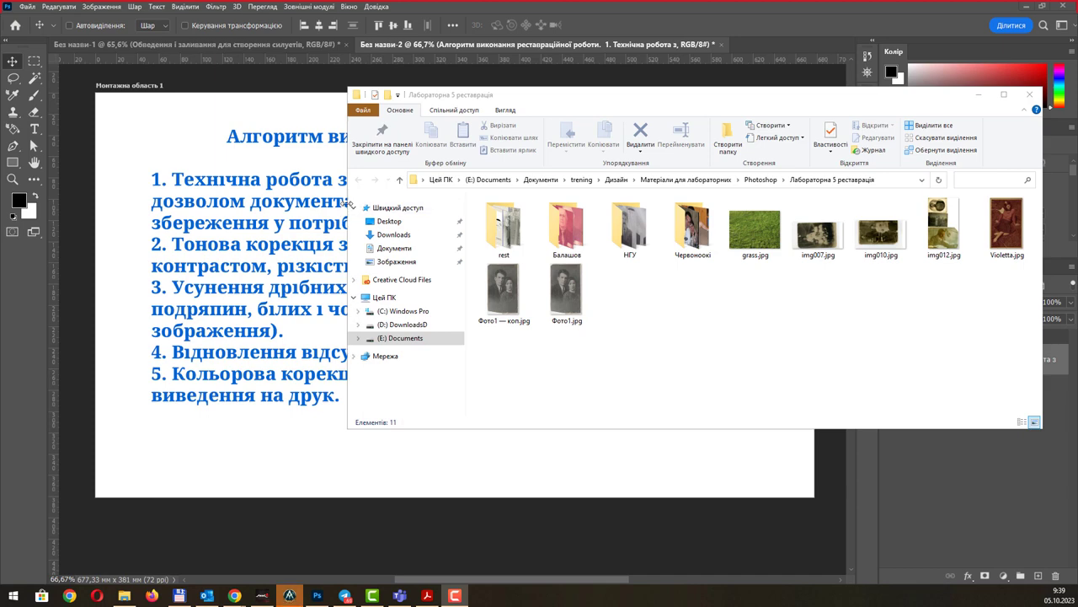
Narrow the Лабораторна 5 реставрація Explorer window and move it to the top-right of the screen.
drag(347, 208, 728, 217)
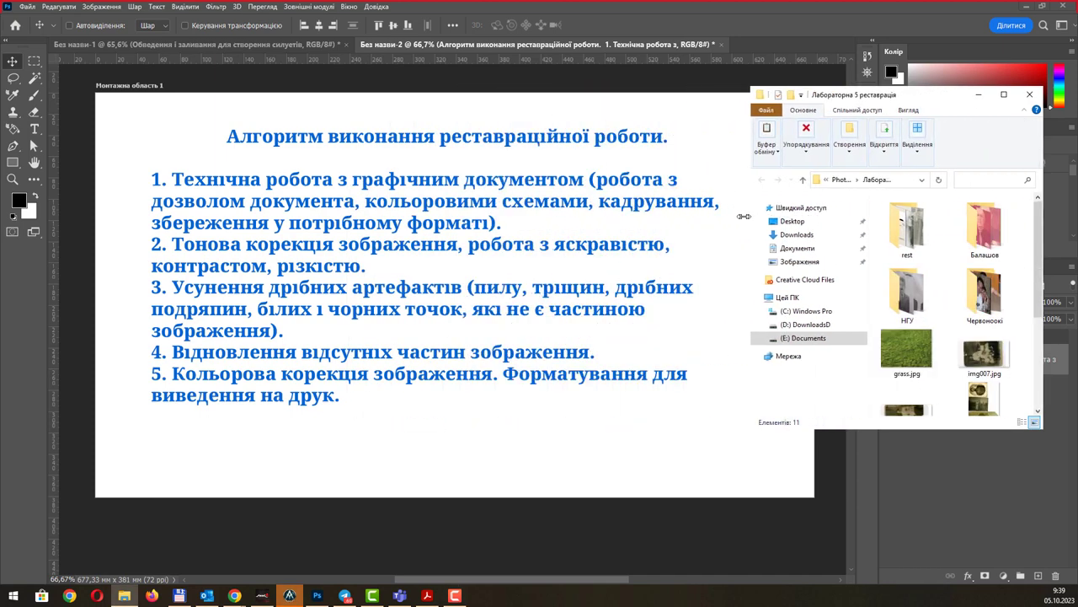
mouse_move(912, 102)
mouse_down()
mouse_move(922, 43)
mouse_move(923, 60)
mouse_up()
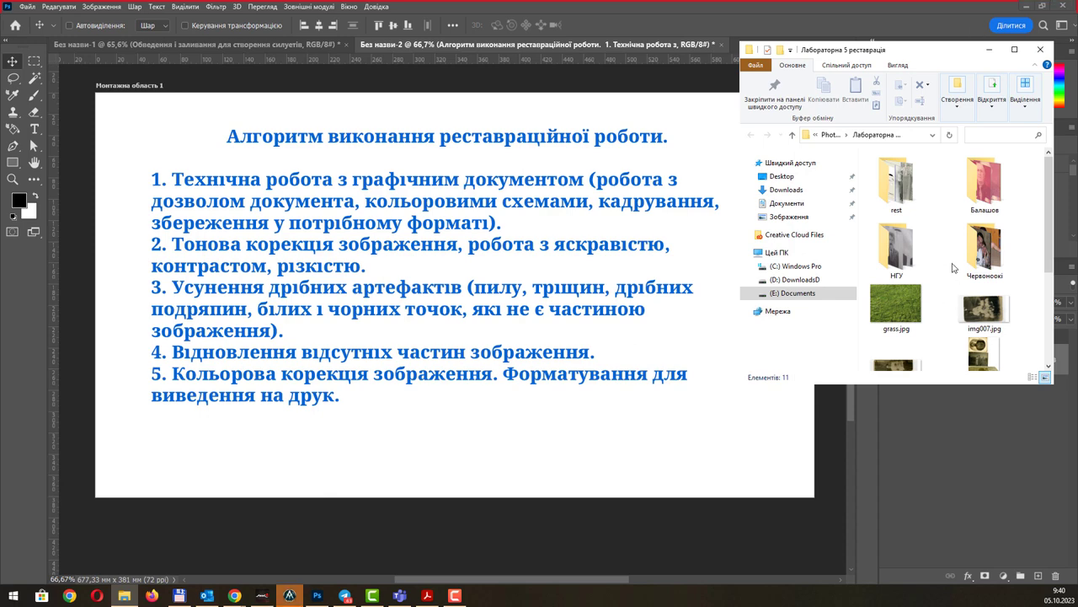
scroll(955, 239, down, 3)
scroll(954, 239, up, 3)
Open the rest folder and drag 121_2.jpg into Photoshop as a new document.
double_click(895, 181)
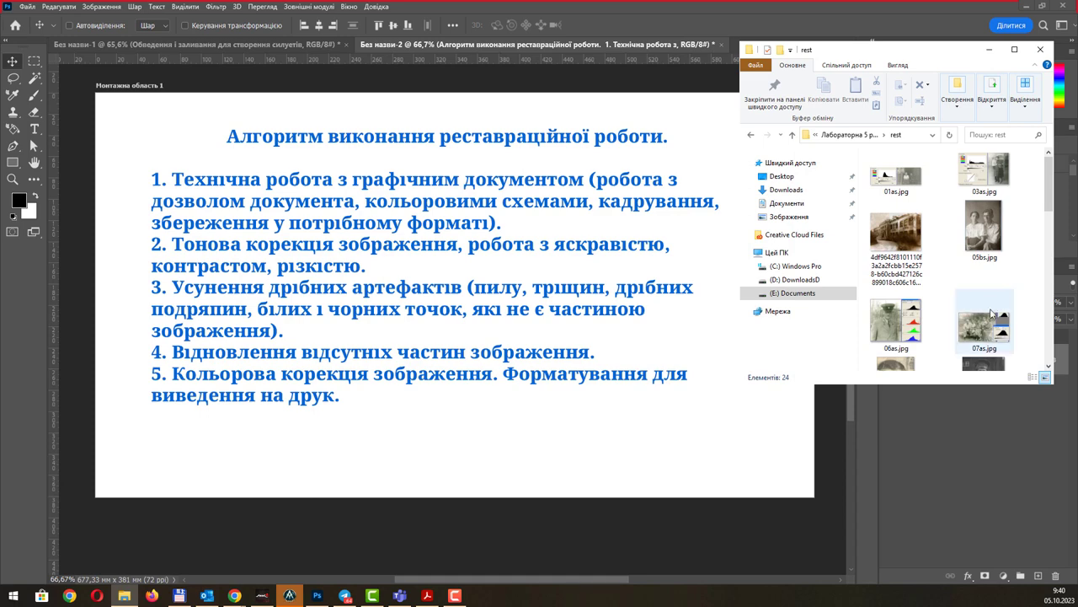
scroll(996, 274, down, 3)
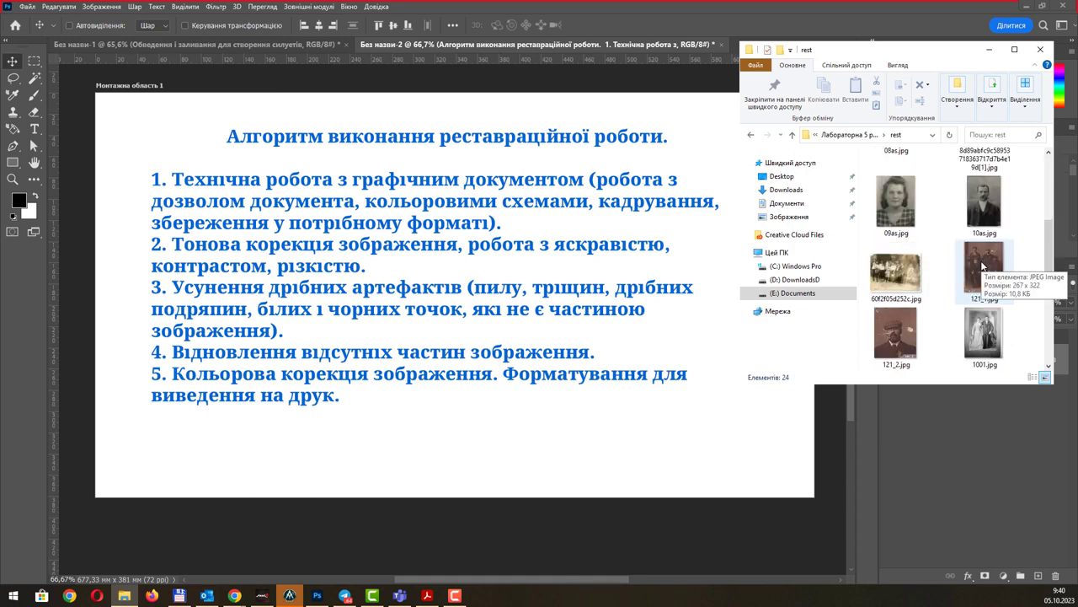
scroll(997, 302, down, 5)
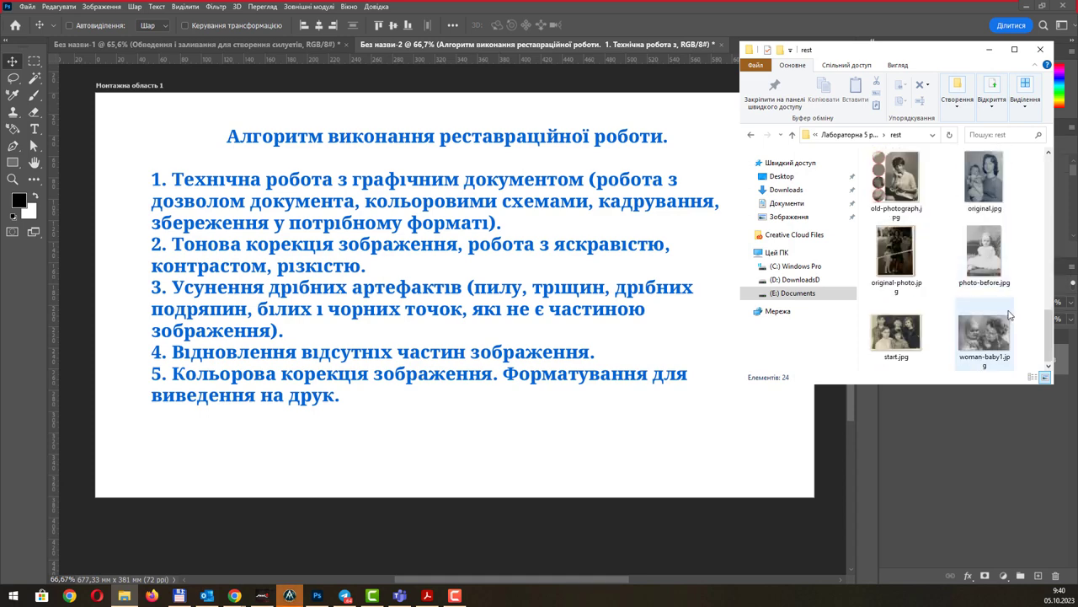
scroll(1012, 320, up, 3)
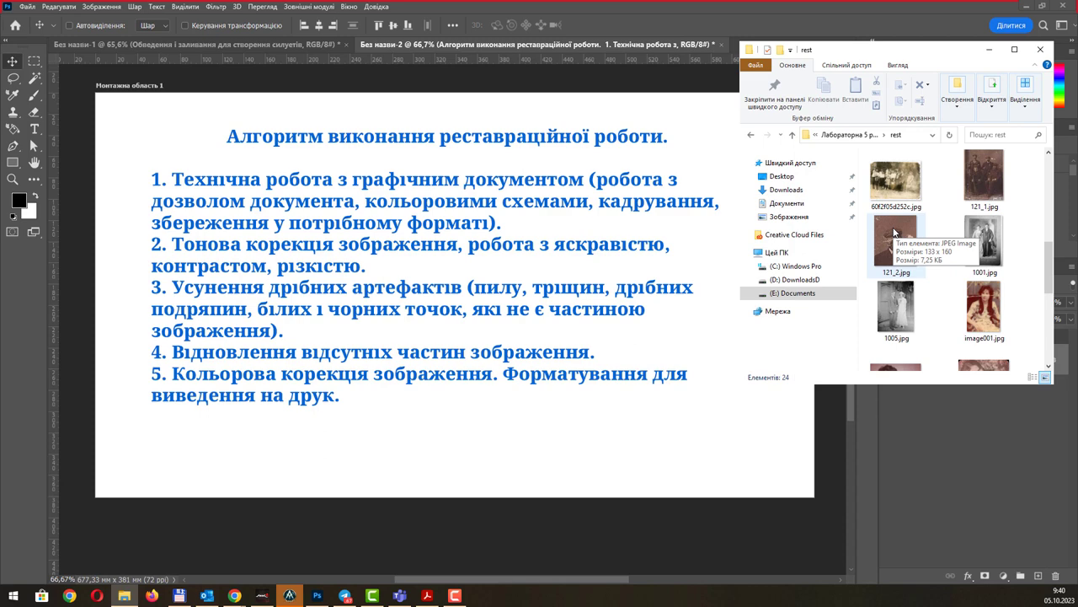
mouse_move(895, 233)
mouse_down()
mouse_move(739, 50)
mouse_move(785, 149)
mouse_up()
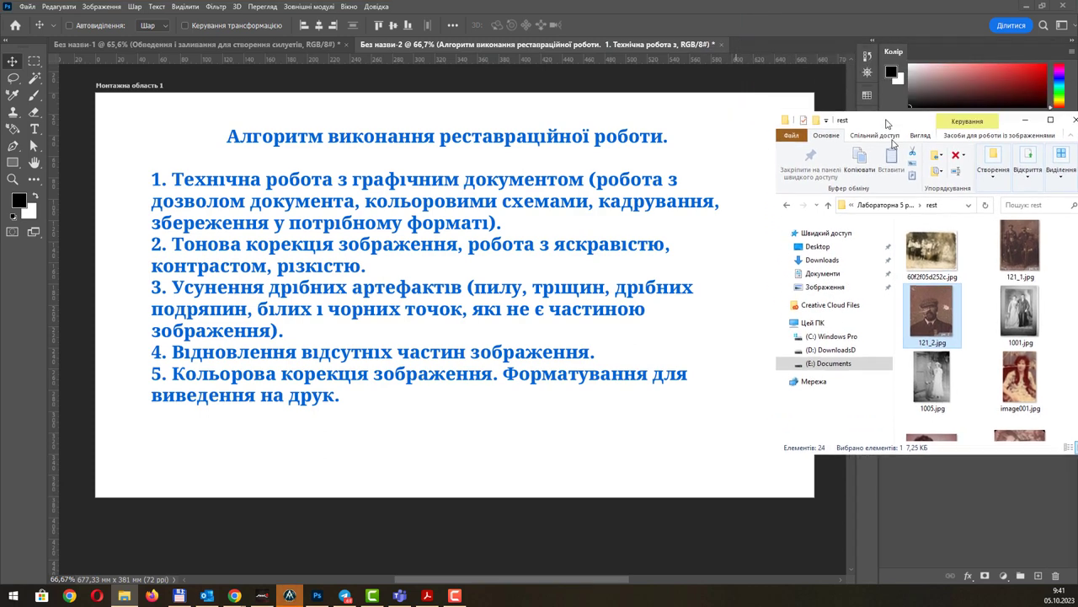
drag(932, 337, 774, 44)
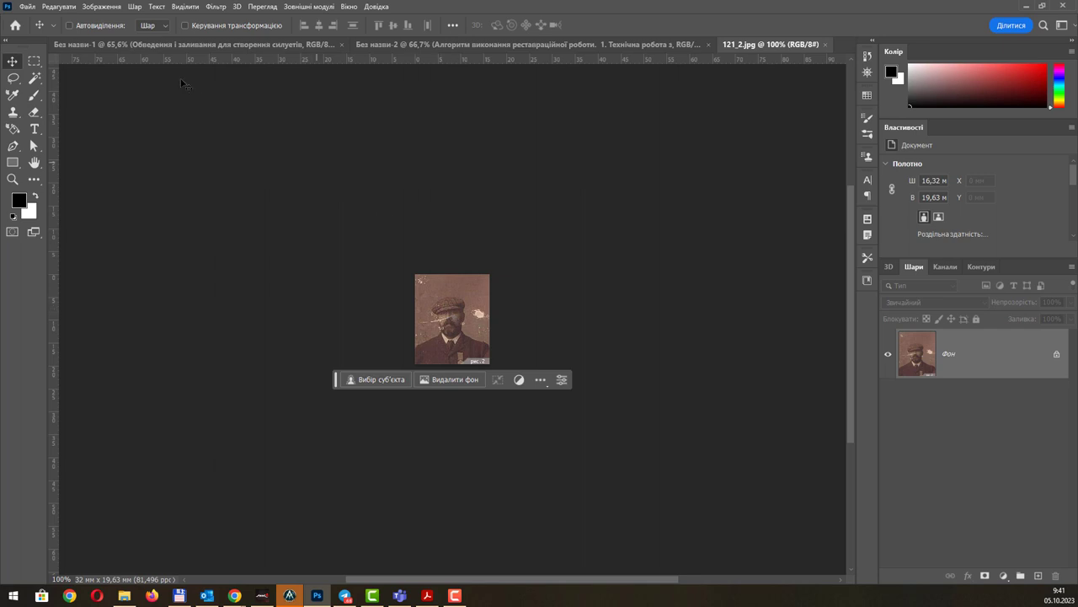
Set the Image Size width of 121_2.jpg to 600 px, giving 600 × 722 pixels.
click(109, 6)
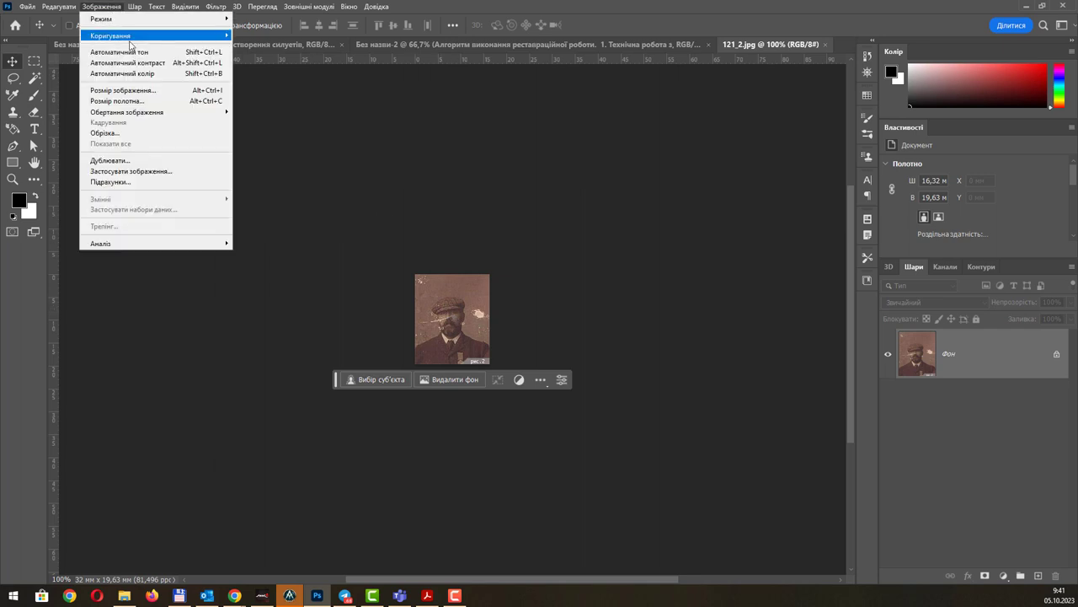
click(153, 97)
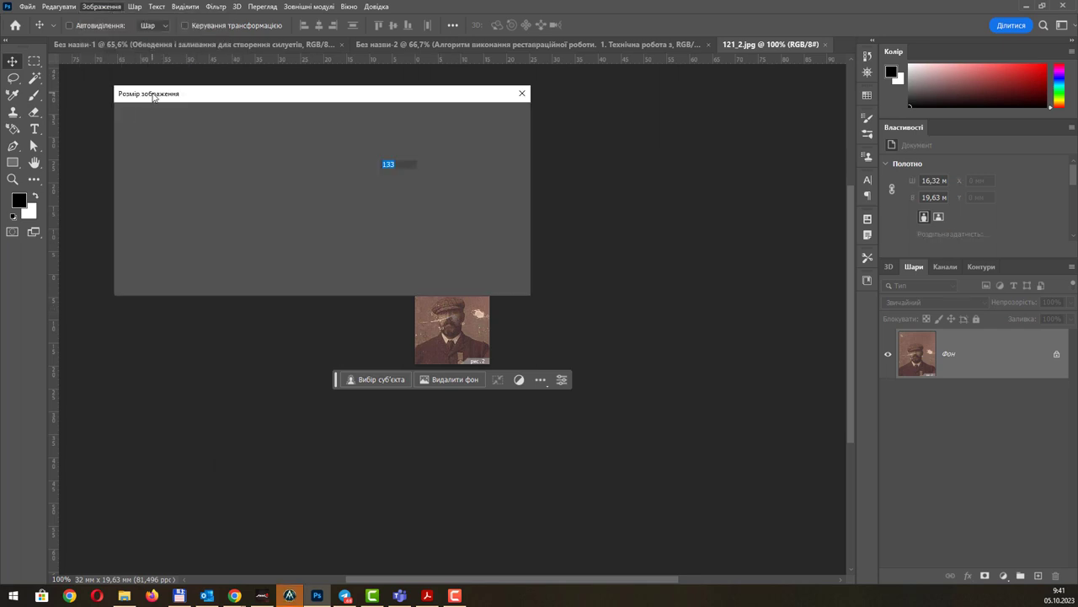
mouse_move(437, 100)
mouse_down()
mouse_move(631, 195)
mouse_move(593, 203)
mouse_up()
click(555, 275)
double_click(554, 276)
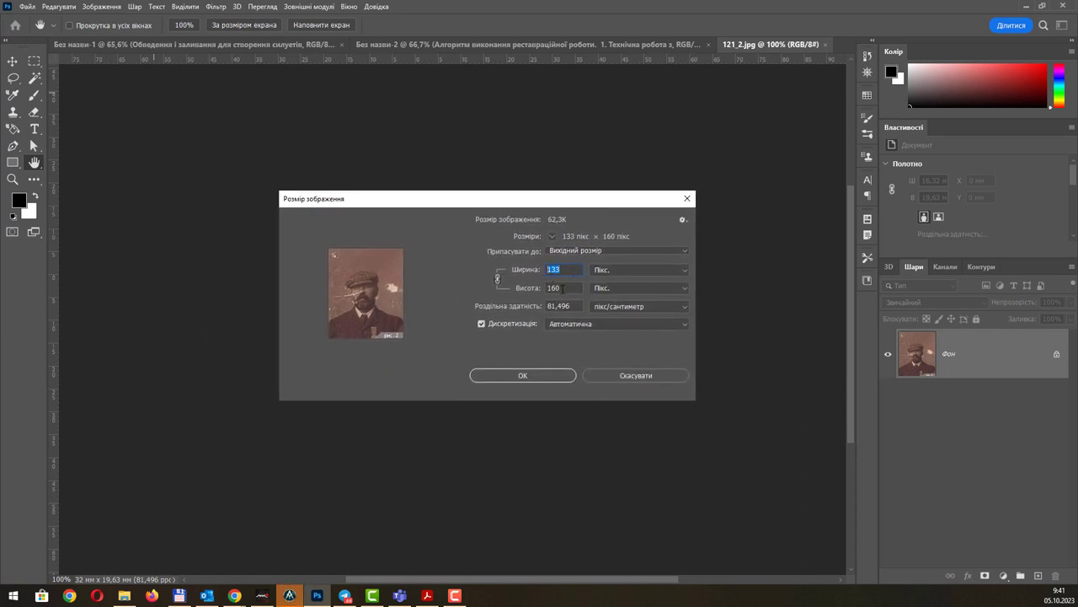
key(Tab)
drag(567, 270, 536, 269)
text(600)
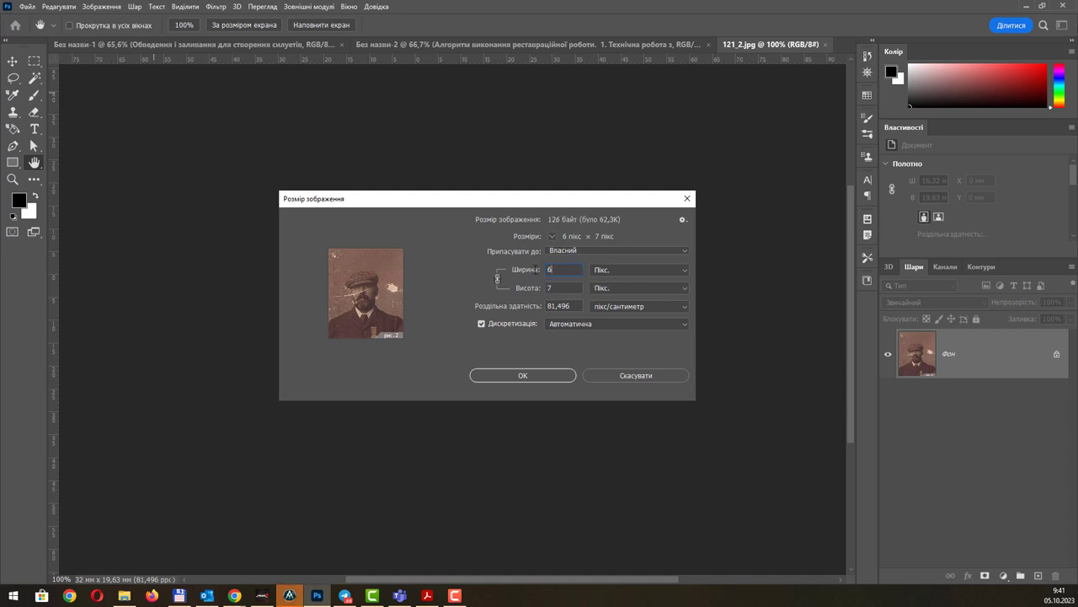
click(523, 373)
key(v)
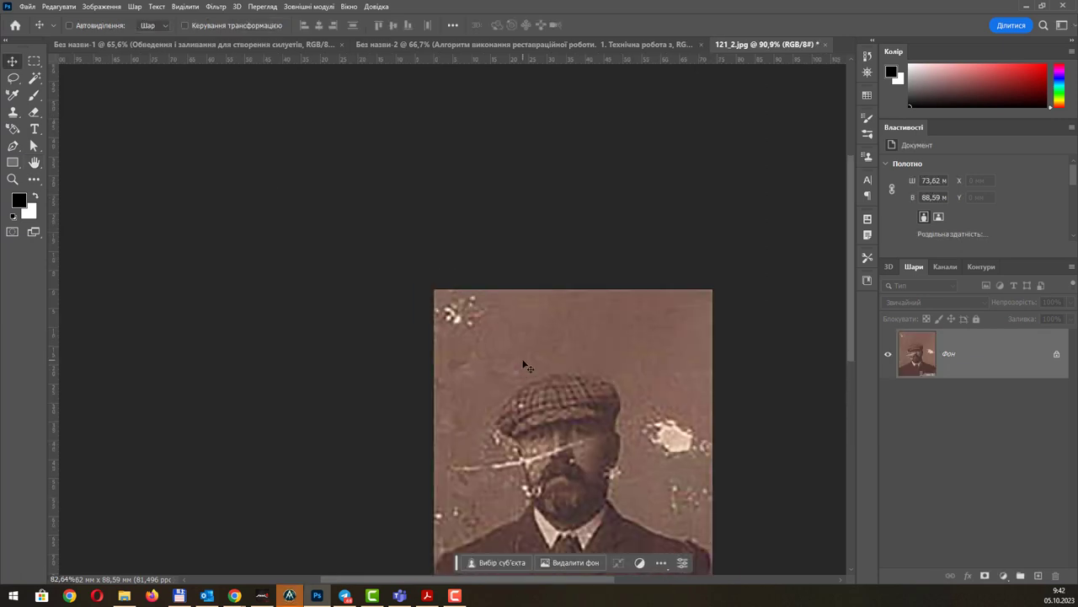
scroll(523, 366, down, 5)
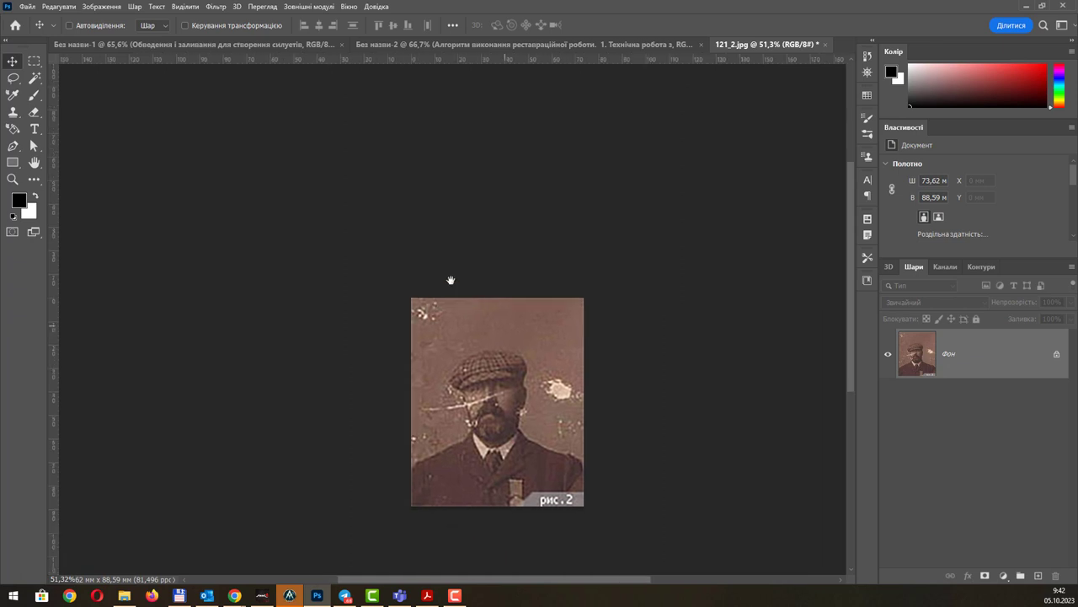
drag(451, 280, 340, 176)
scroll(413, 270, down, 1)
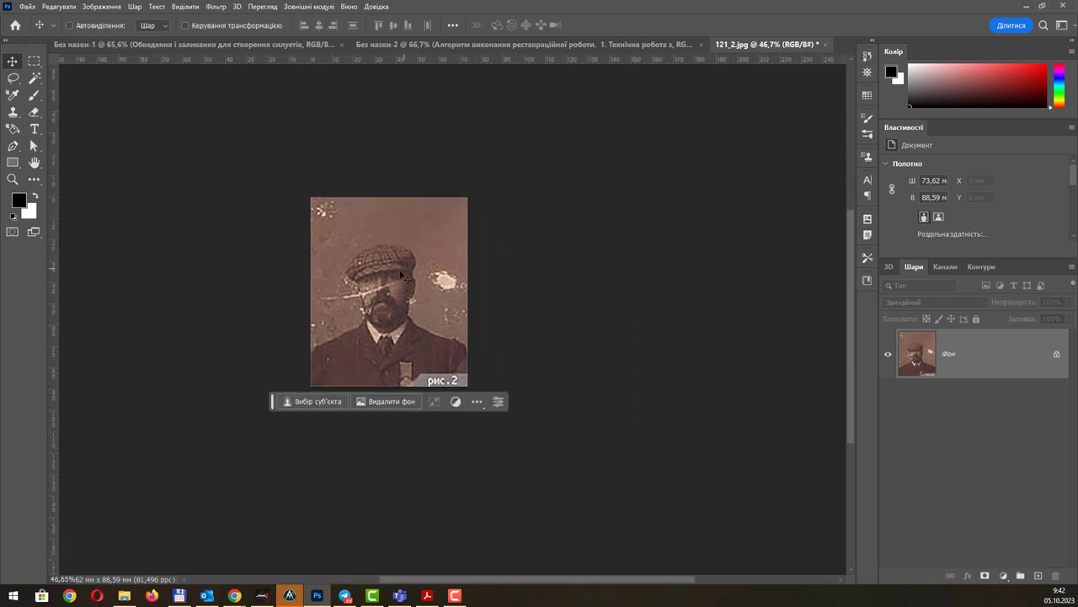
drag(272, 402, 263, 500)
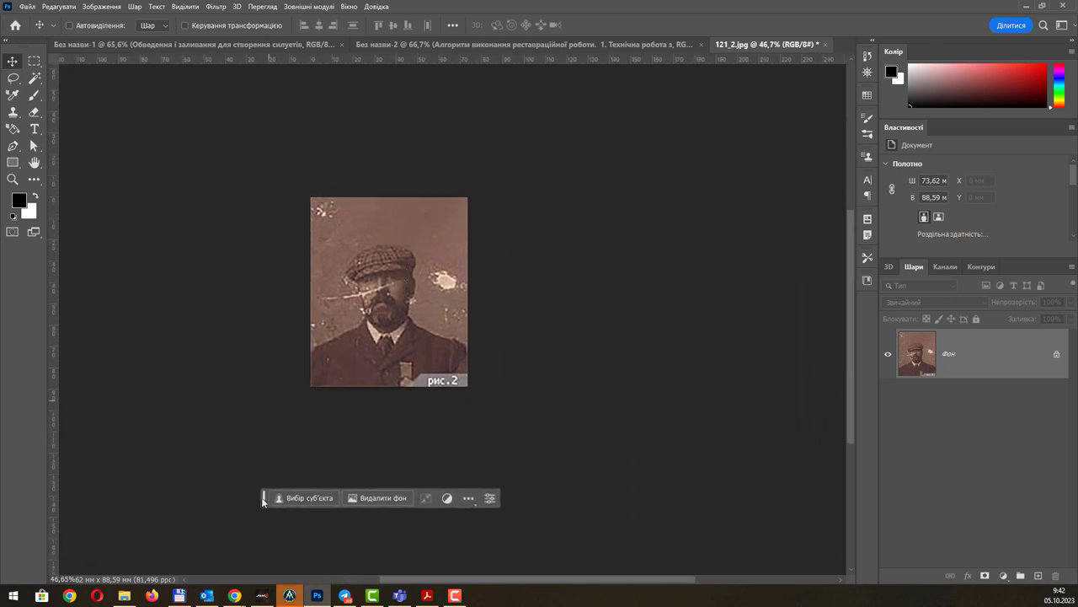
scroll(469, 209, up, 1)
scroll(469, 209, up, 2)
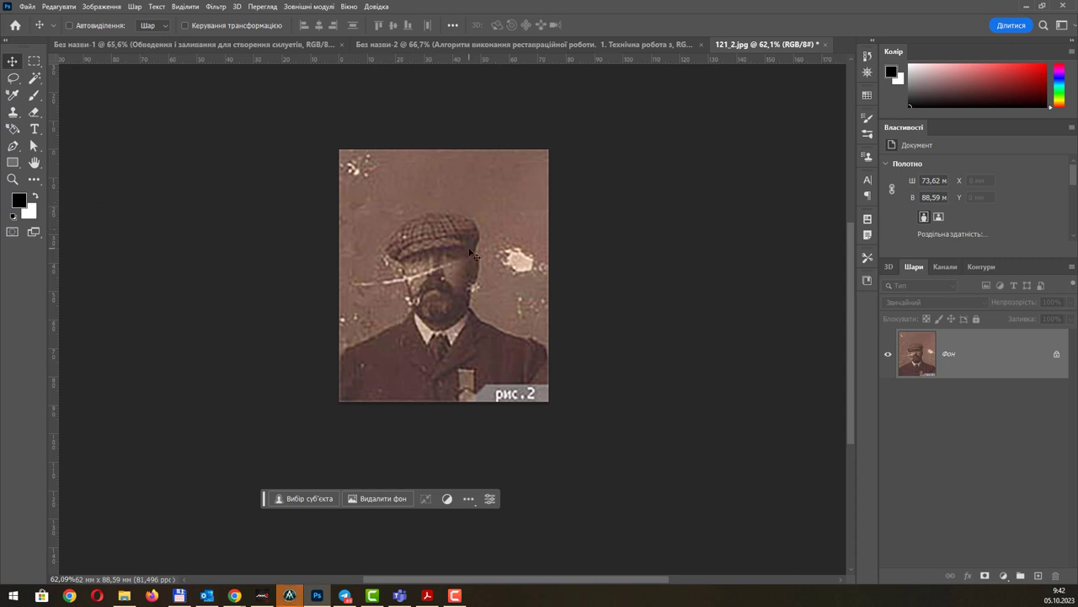
scroll(496, 251, up, 2)
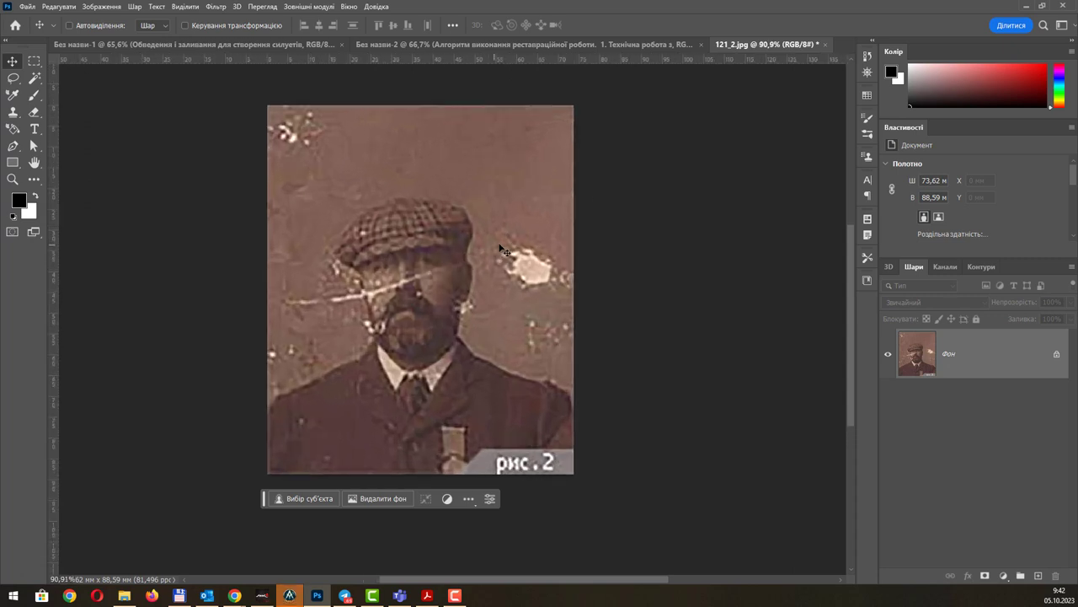
scroll(522, 163, up, 1)
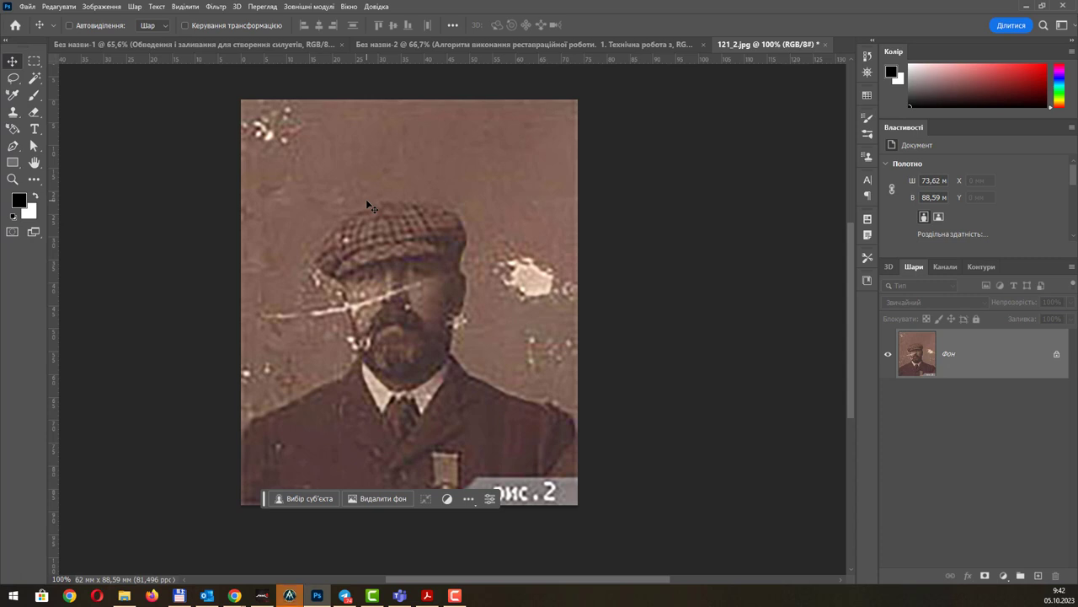
Verify 121_2.jpg is 600 × 722 in Image Size, then switch to the Без назви-2 document.
click(101, 7)
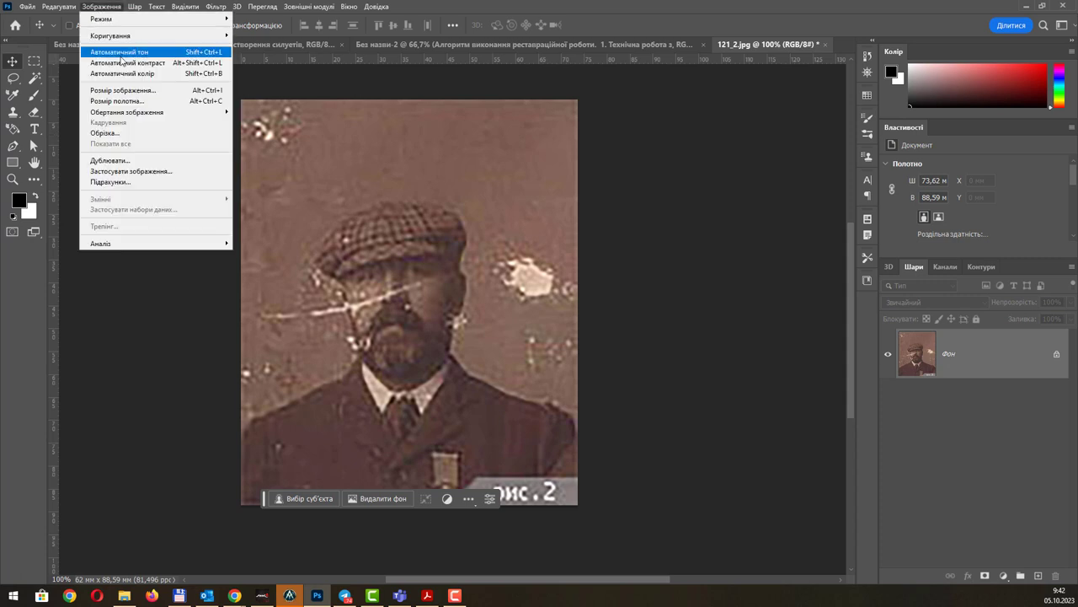
click(155, 90)
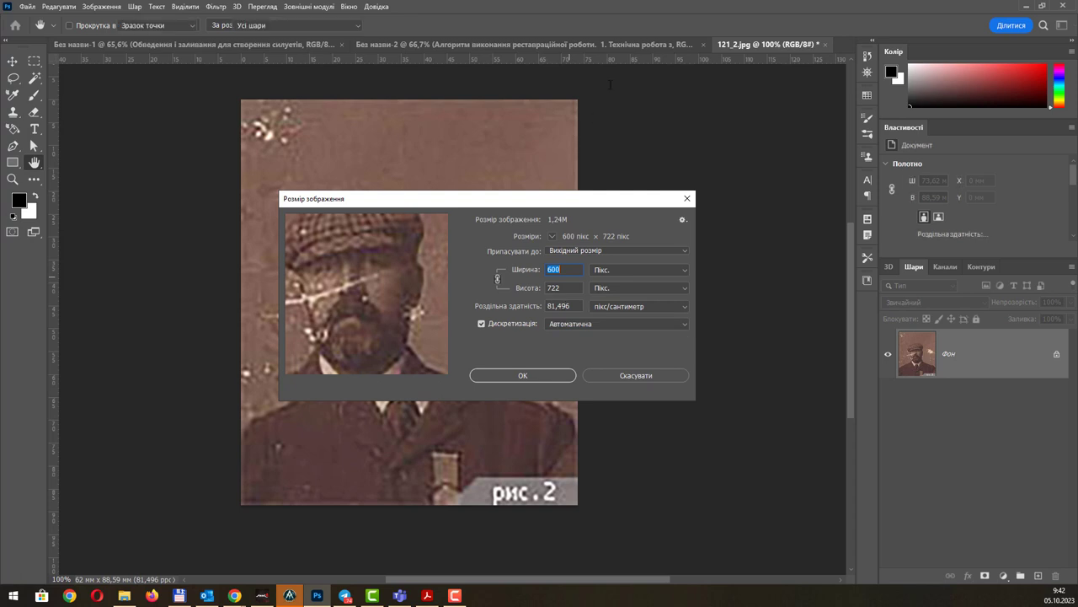
key(Escape)
click(522, 43)
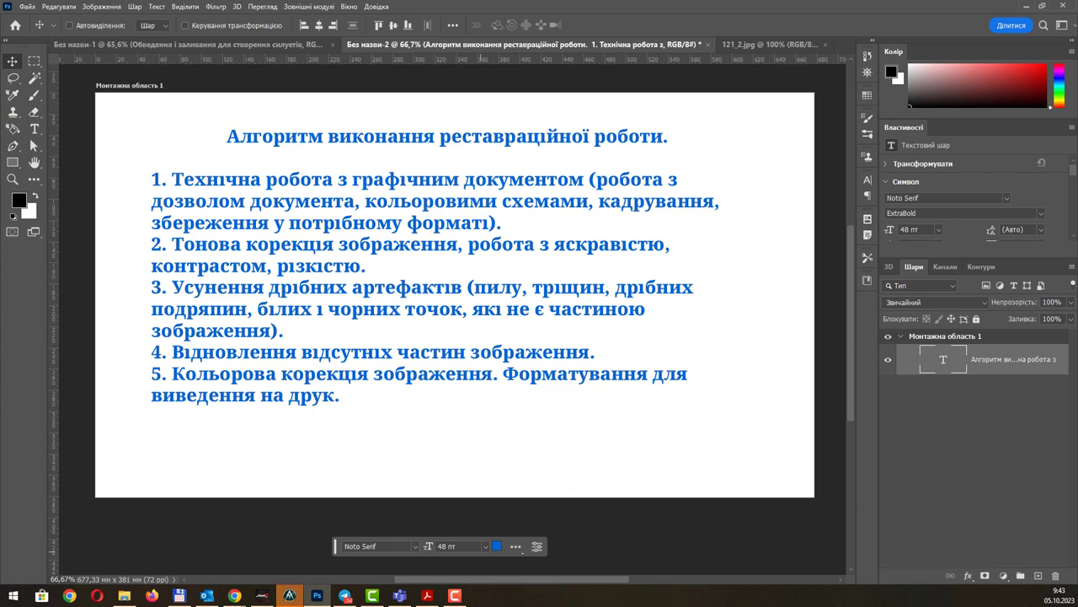
Go up to the Лабораторна 5 реставрація folder and drag img012.jpg into Photoshop.
key(alt+Tab)
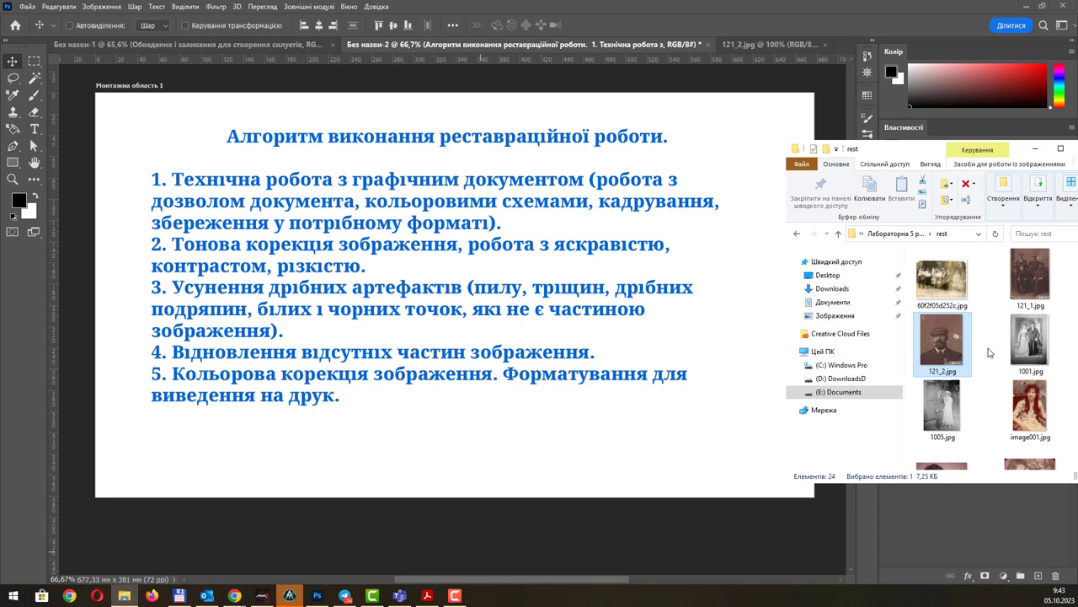
scroll(1028, 371, down, 5)
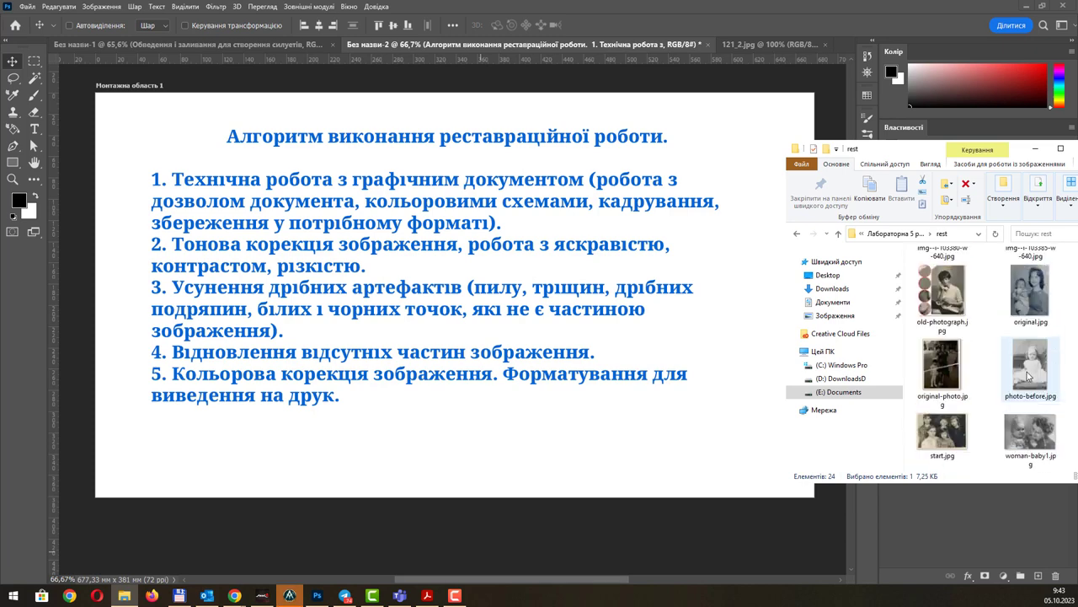
scroll(1026, 370, up, 2)
scroll(1020, 354, up, 2)
scroll(1011, 337, up, 1)
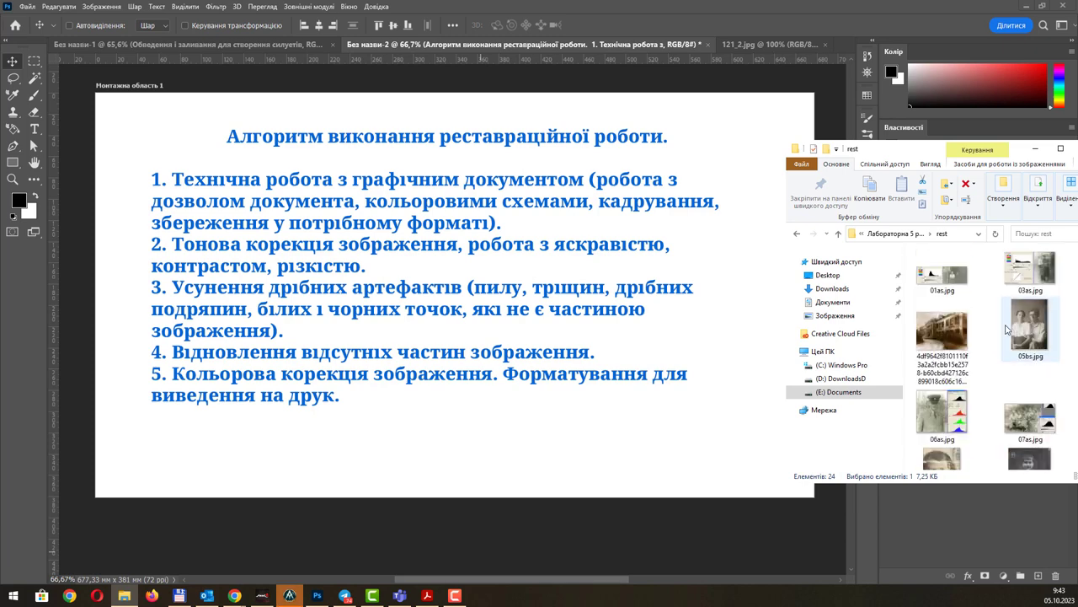
drag(895, 150, 800, 157)
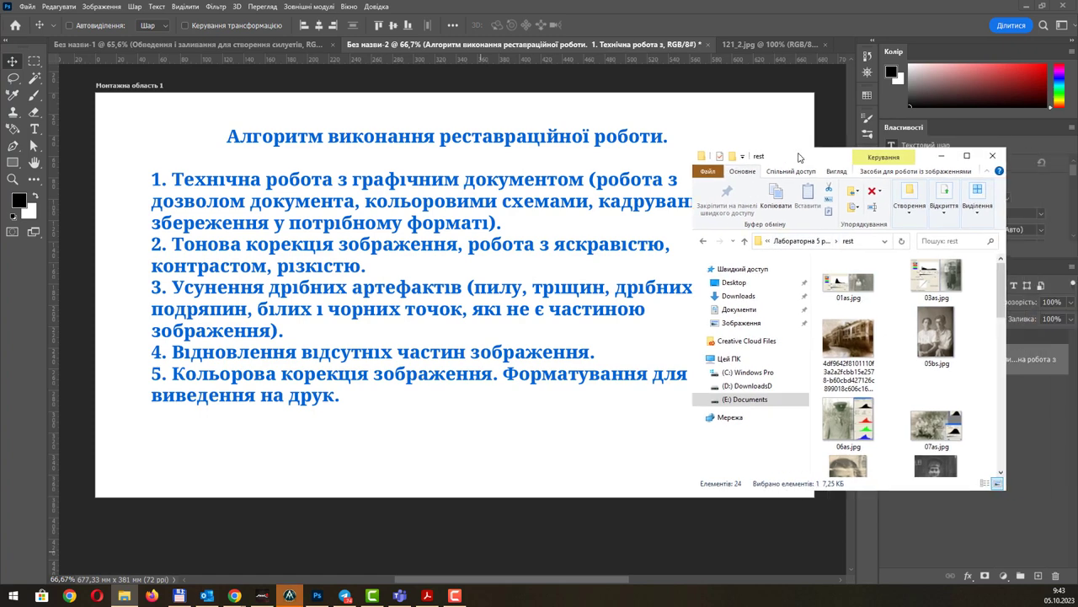
click(747, 244)
scroll(960, 377, down, 3)
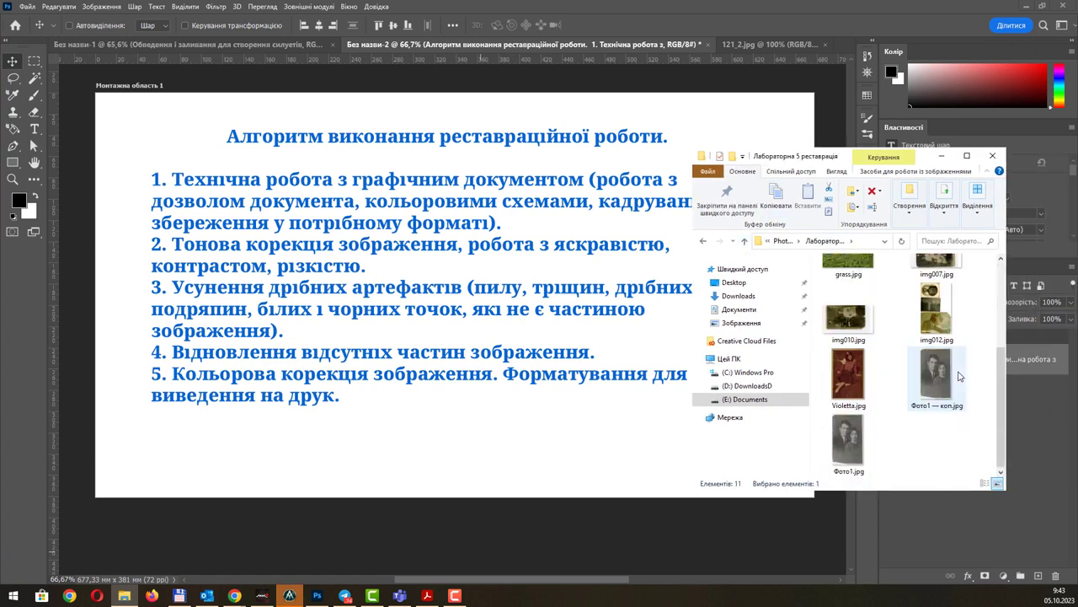
drag(937, 313, 847, 43)
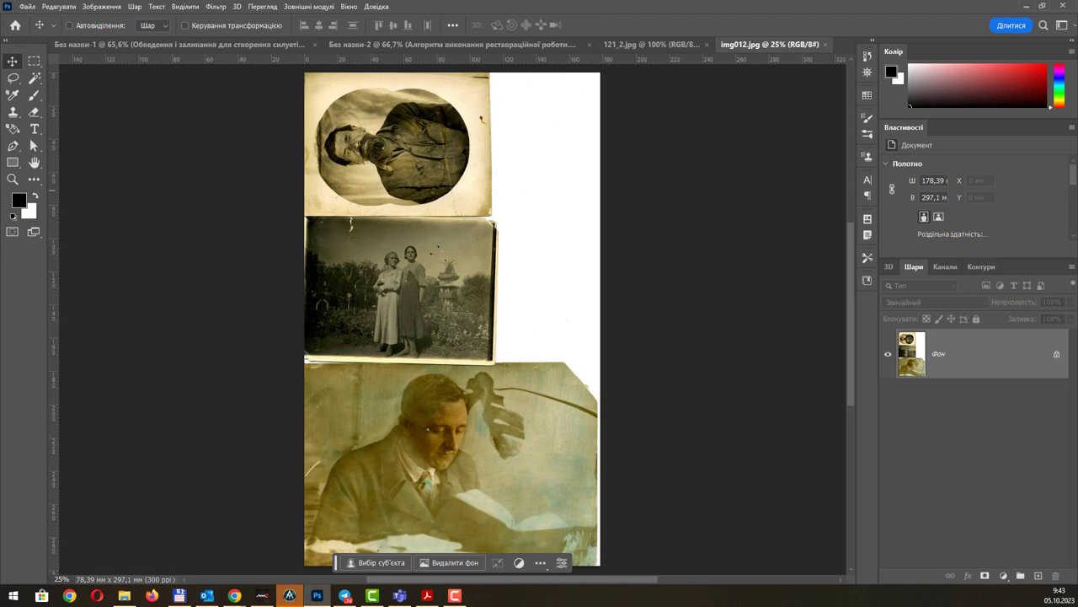
Switch from Photoshop to the Chrome Google Images results for 'сканер'.
key(alt+Tab)
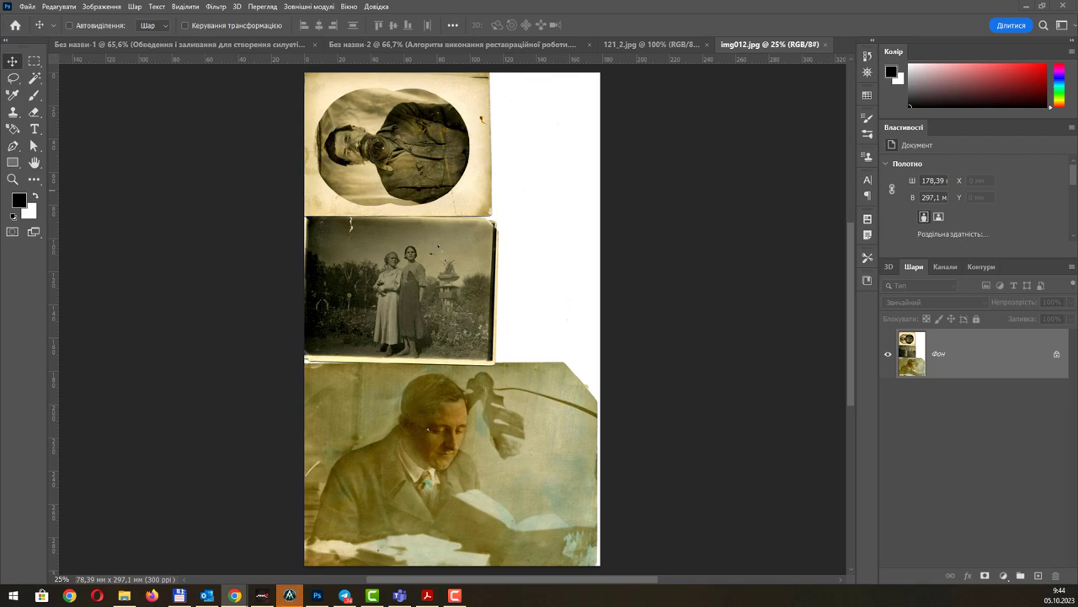
click(235, 595)
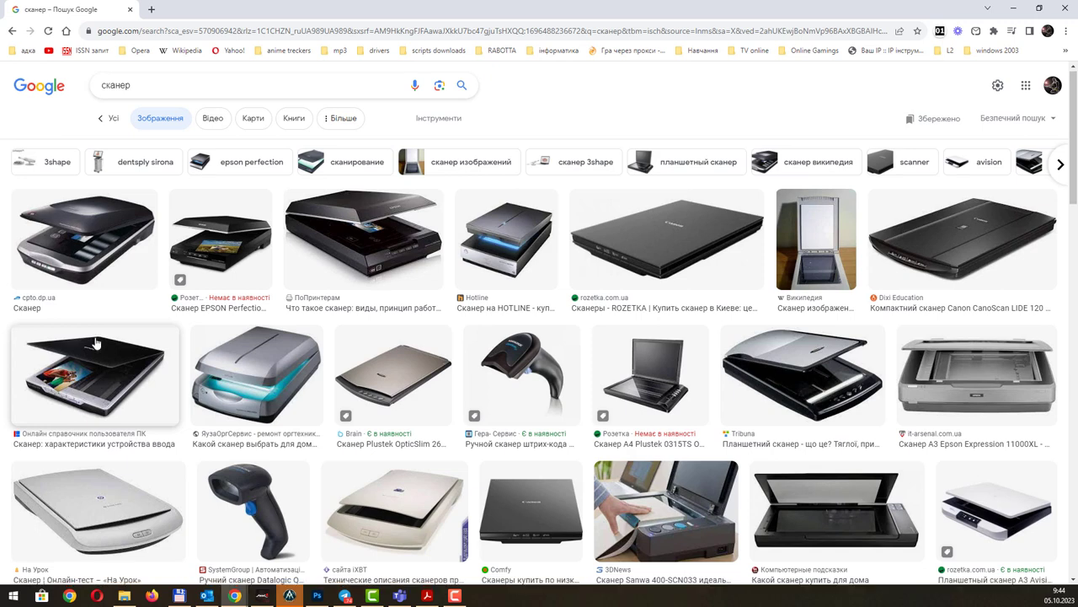
Scroll through the scanner image results, then return to img012.jpg in Photoshop.
scroll(99, 363, down, 2)
scroll(172, 459, down, 1)
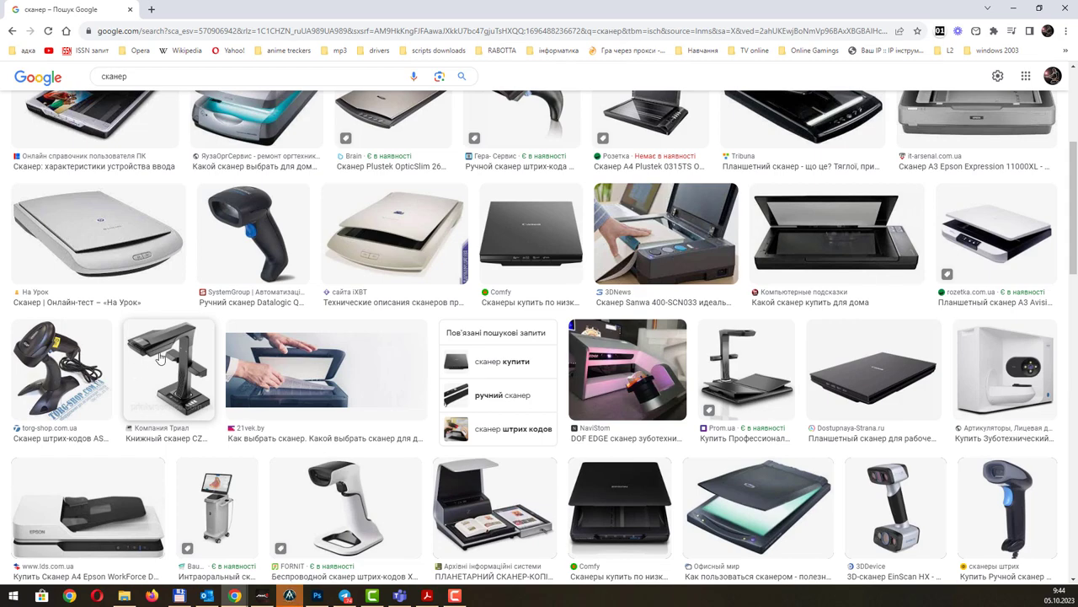
scroll(160, 358, down, 3)
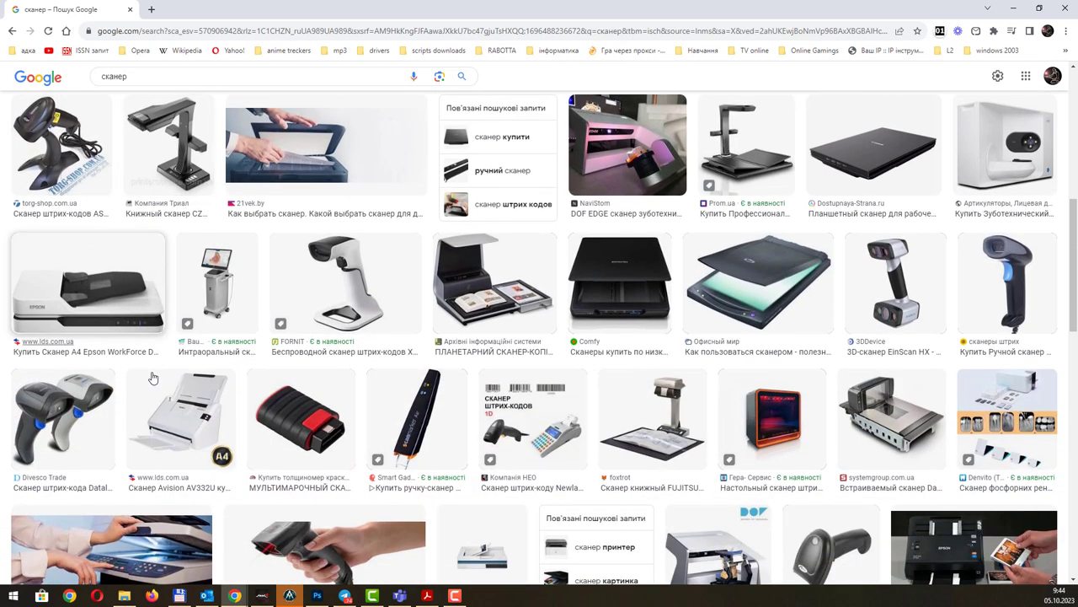
scroll(348, 405, down, 2)
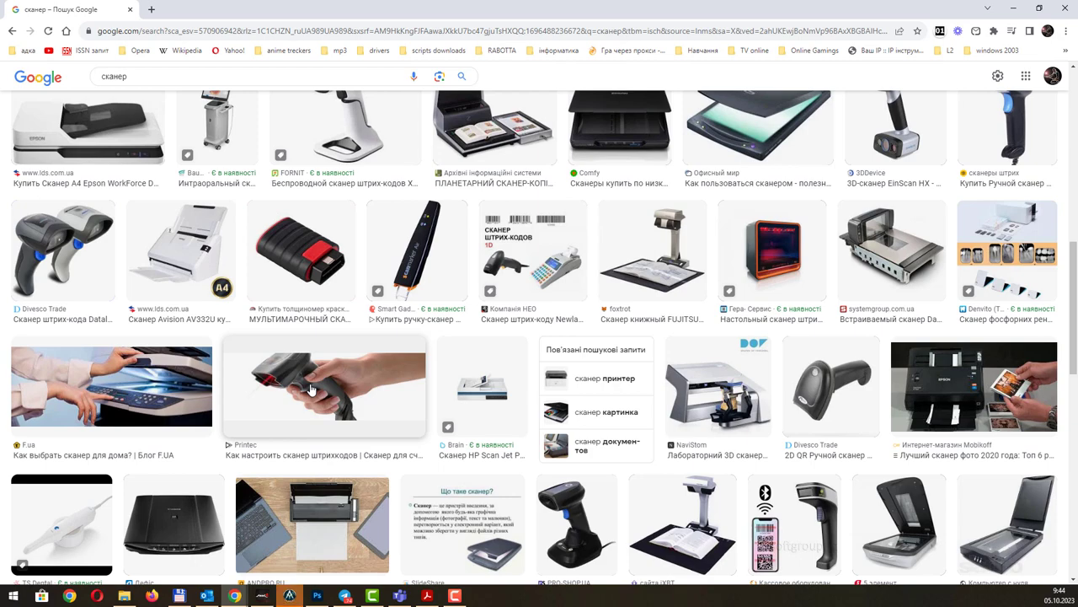
scroll(363, 409, up, 5)
scroll(364, 409, up, 5)
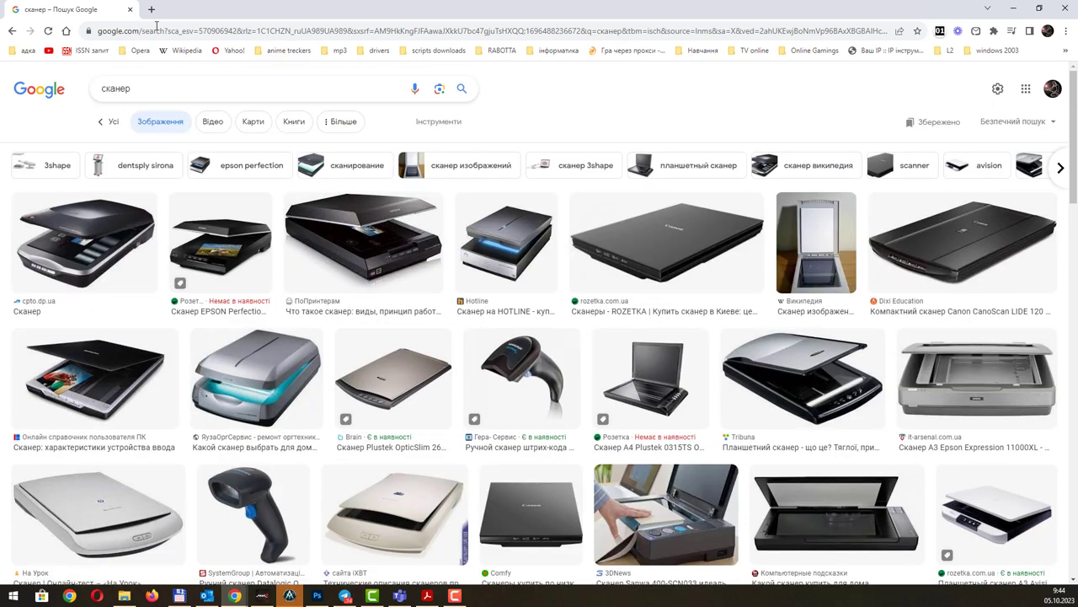
key(alt+Tab)
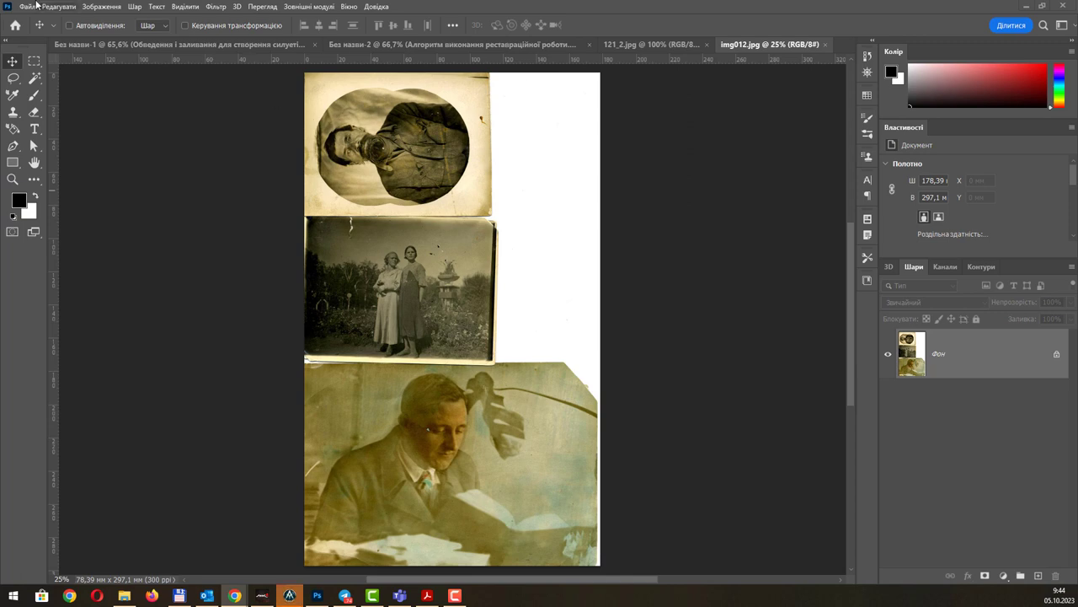
click(102, 8)
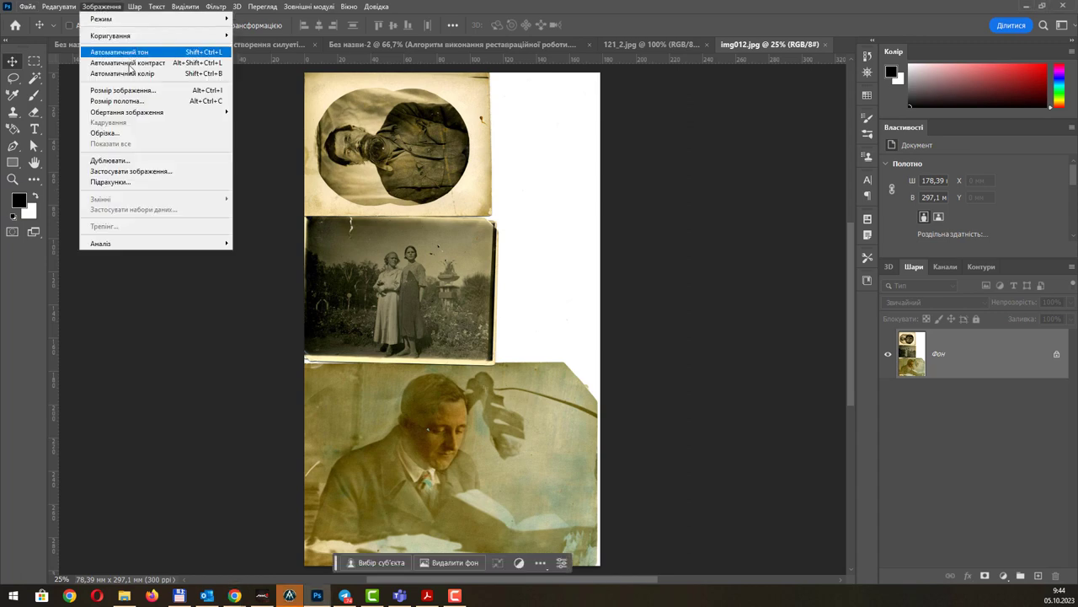
click(130, 90)
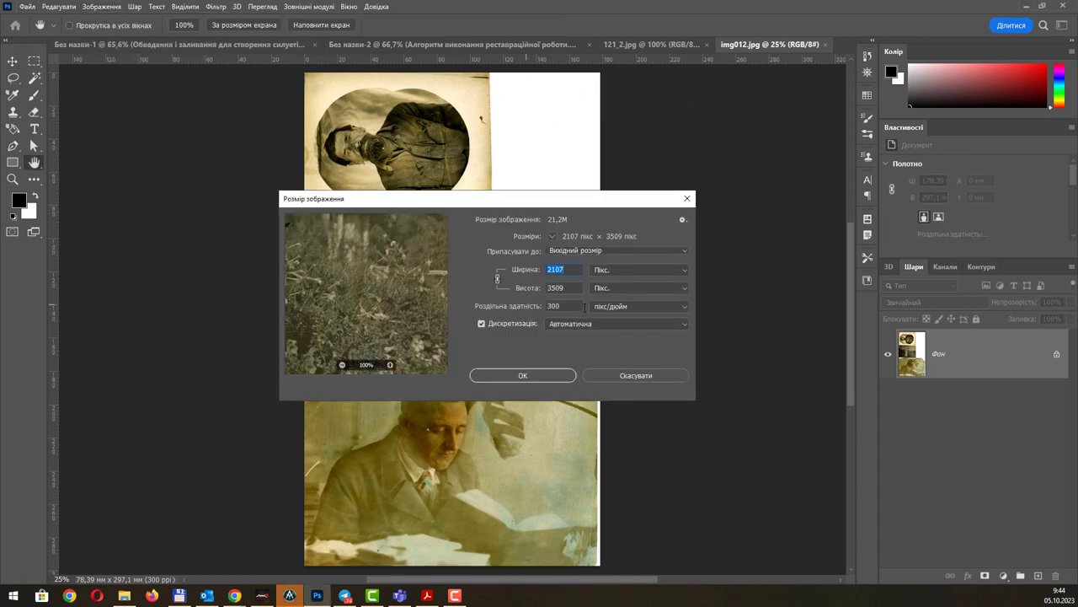
double_click(557, 305)
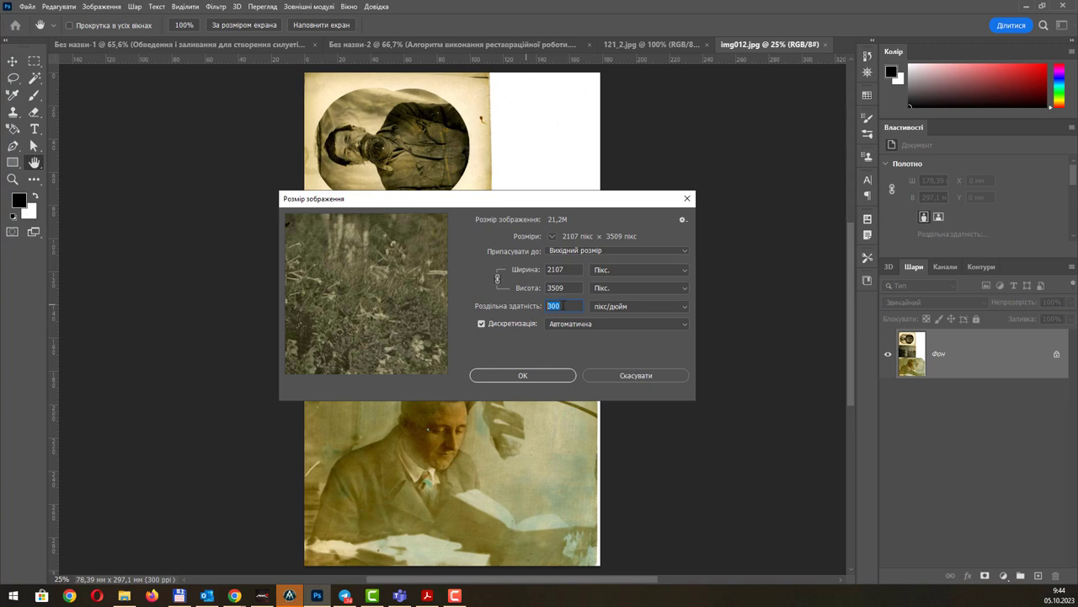
click(564, 306)
double_click(564, 305)
click(687, 198)
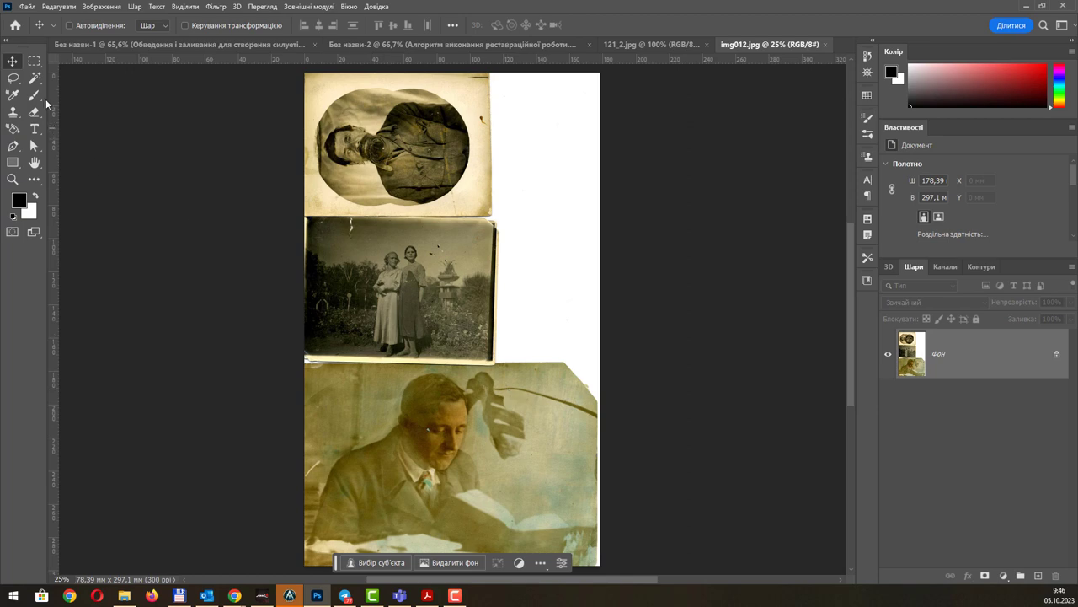
Marquee-select the middle photo of the two women and copy it.
click(34, 61)
mouse_move(489, 349)
mouse_down()
mouse_move(496, 365)
mouse_move(295, 217)
mouse_up()
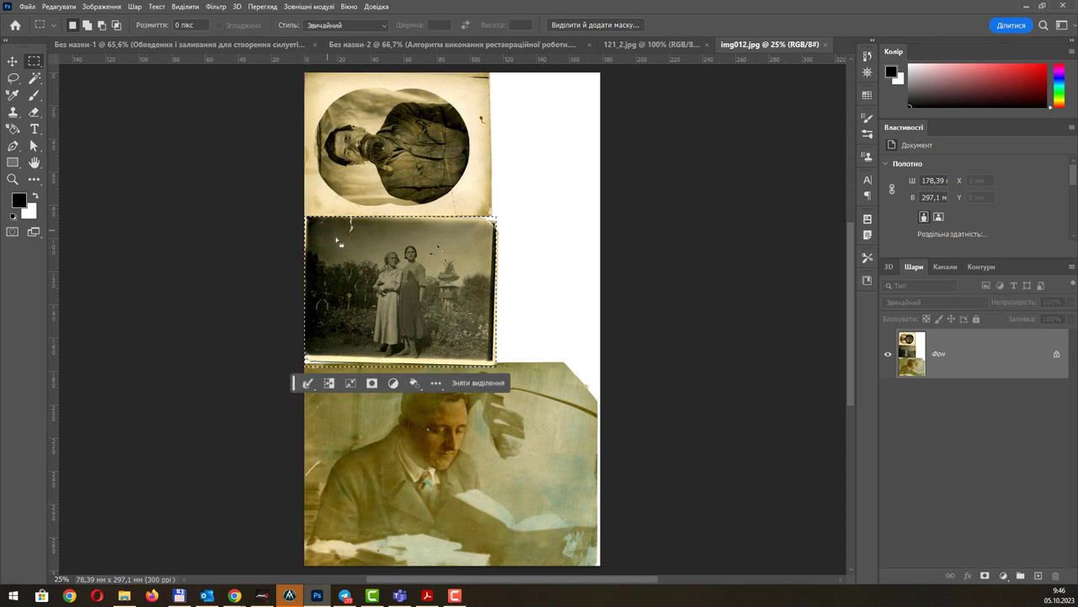
click(60, 7)
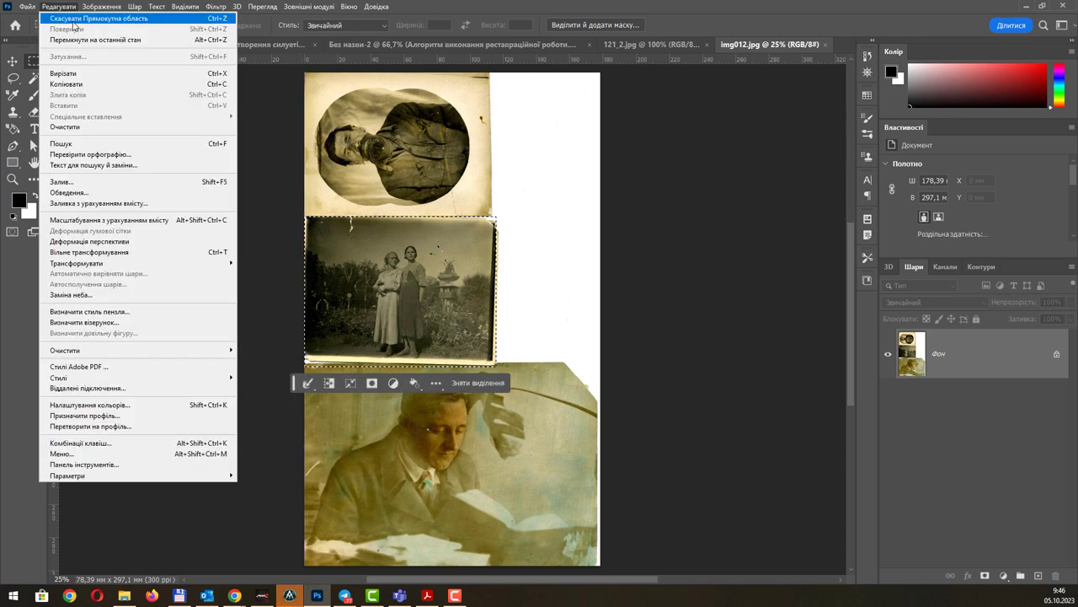
click(100, 85)
Bring up new-document settings sized 1370 × 1076 pixels at 300 ppi.
click(27, 7)
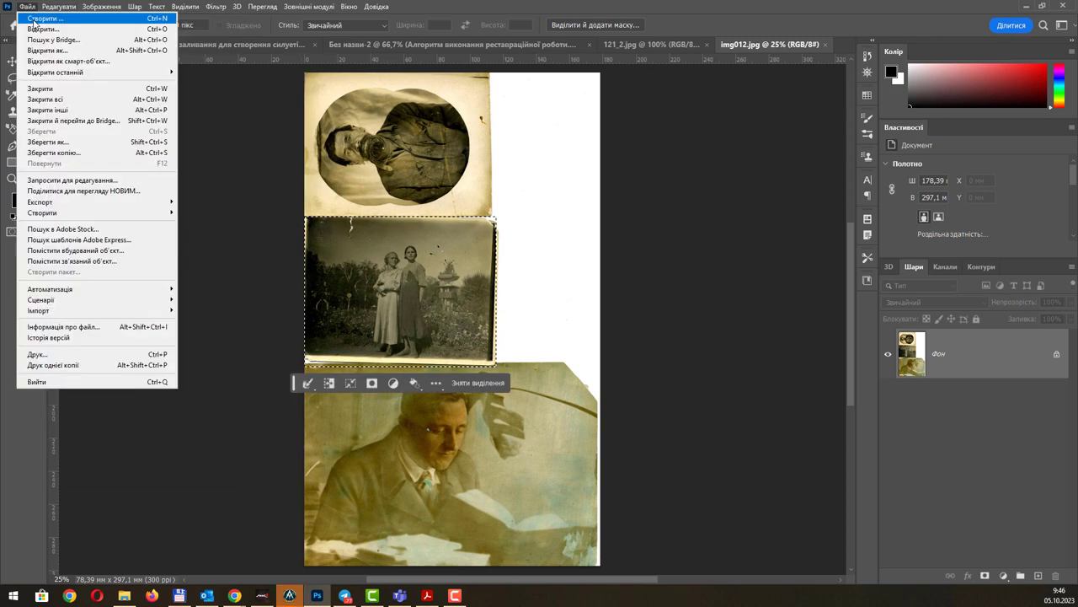
key(Escape)
key(ctrl+n)
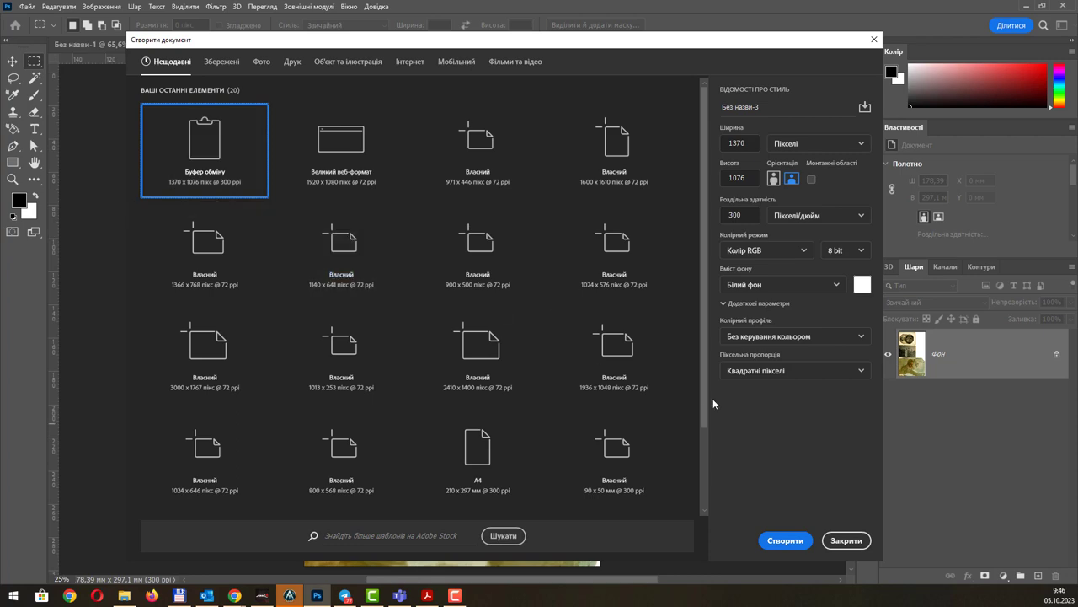
Create the document, paste the two-women photo, rotate it -1.41° and scale it about 104%.
click(770, 539)
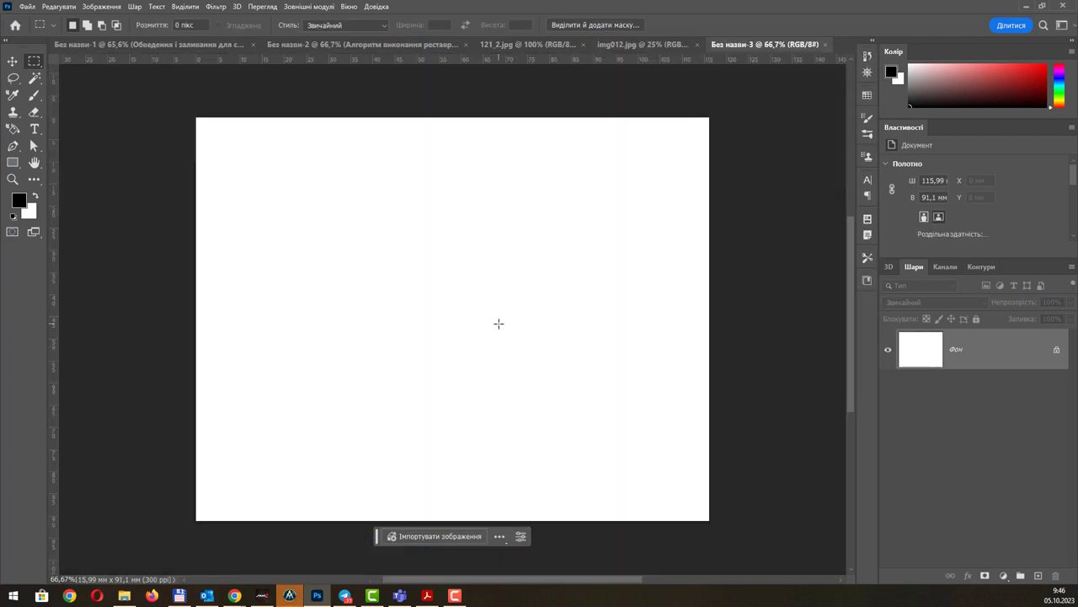
key(ctrl+v)
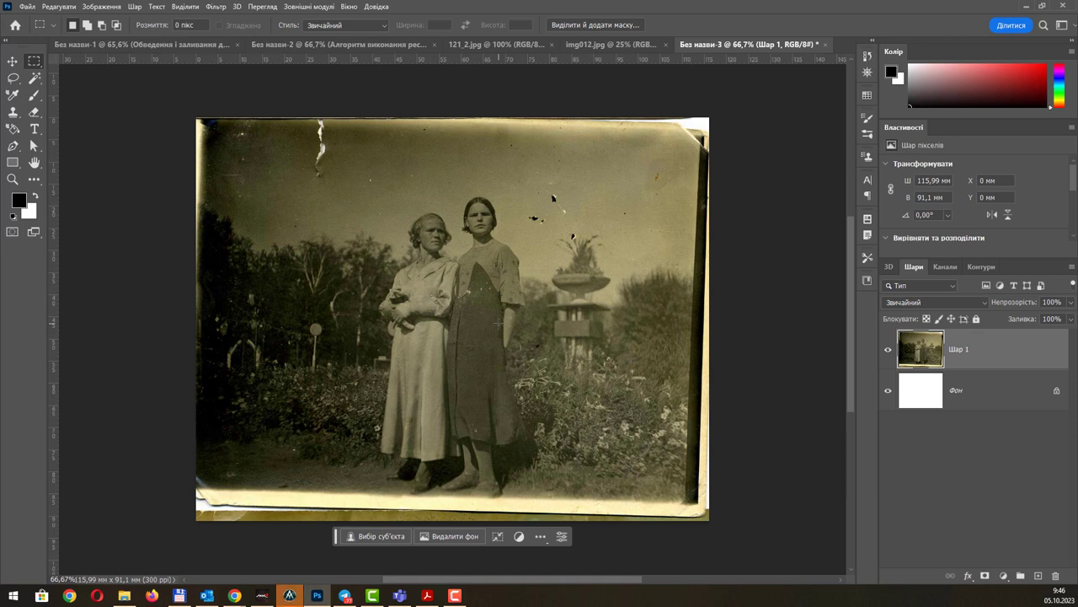
key(ctrl+t)
mouse_move(751, 539)
mouse_down()
mouse_move(755, 525)
mouse_move(730, 523)
mouse_up()
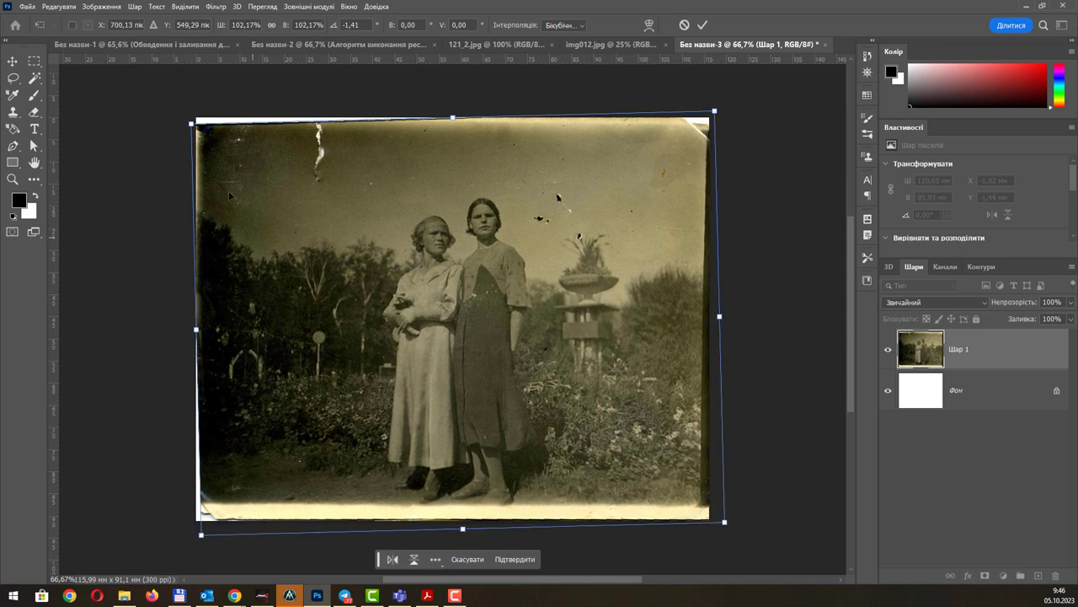
drag(191, 123, 181, 115)
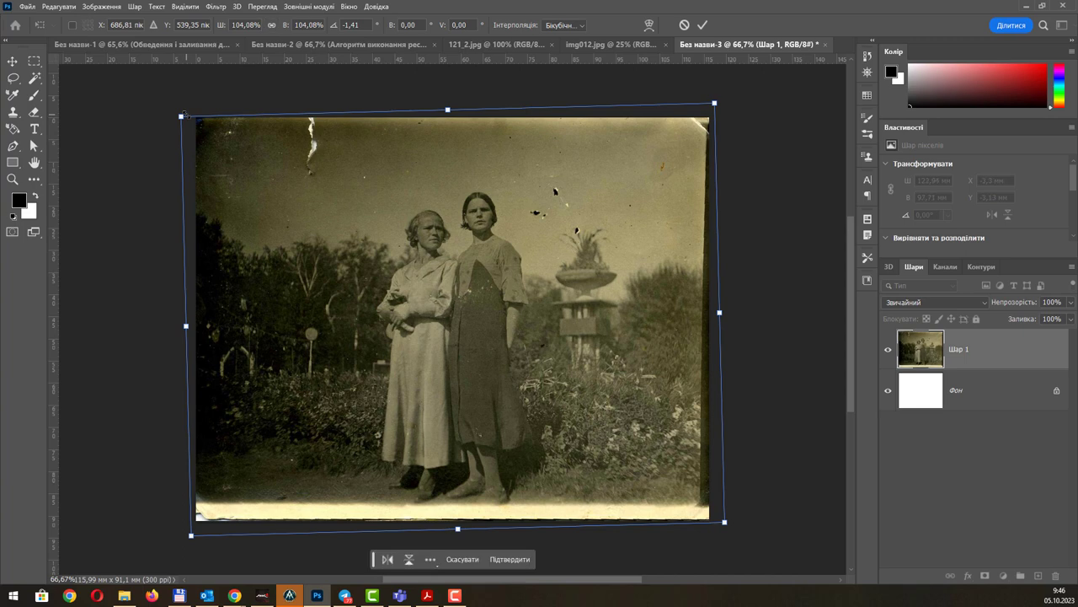
key(Return)
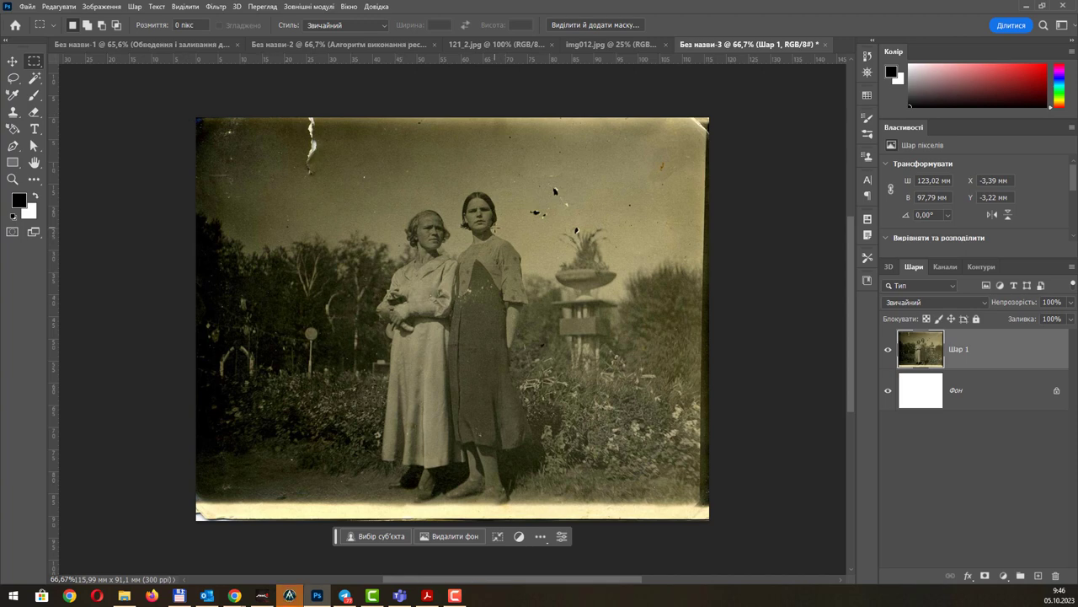
Select the bearded man's portrait atop img012.jpg and paste it into a new document.
click(623, 45)
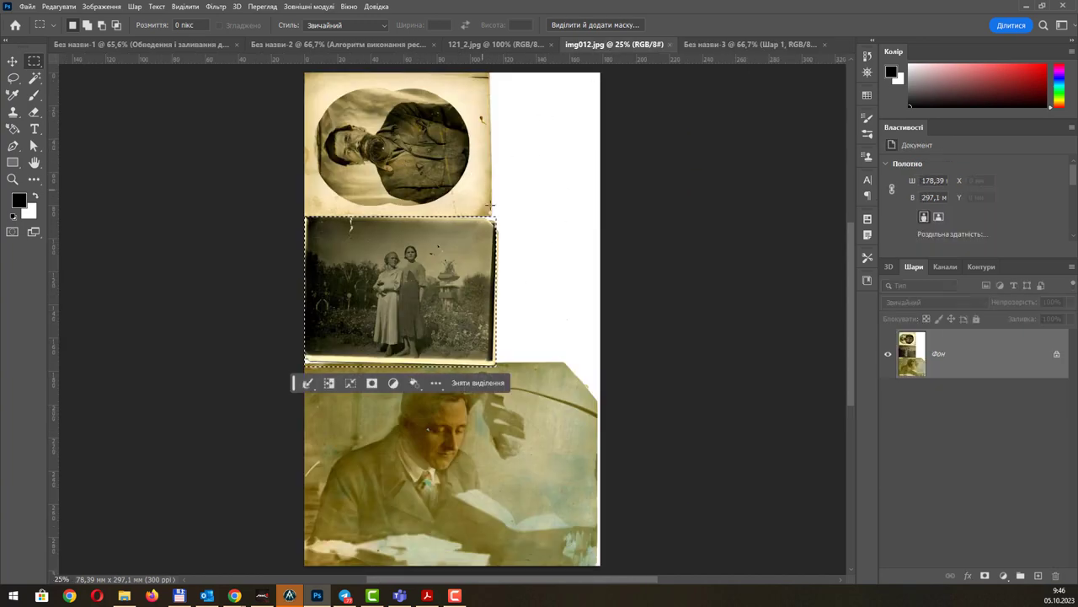
click(493, 218)
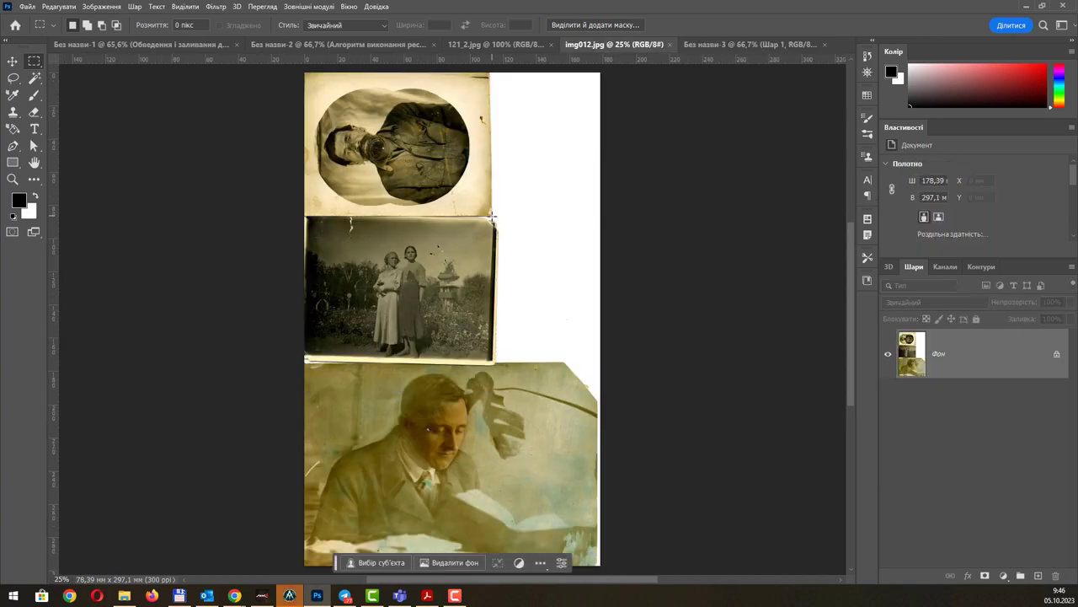
drag(493, 219, 253, 33)
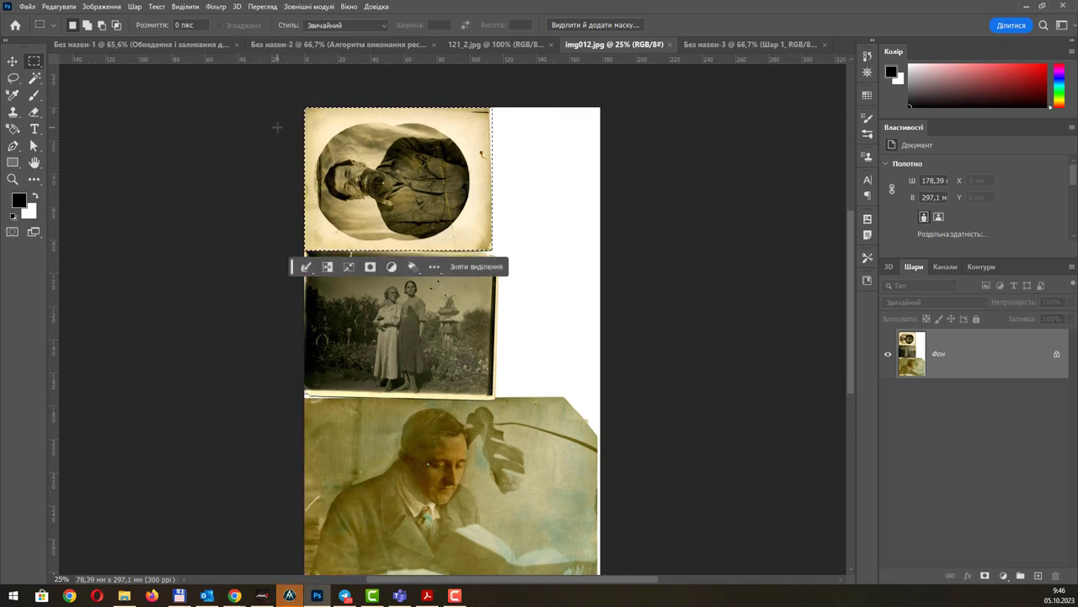
key(ctrl+n)
key(Return)
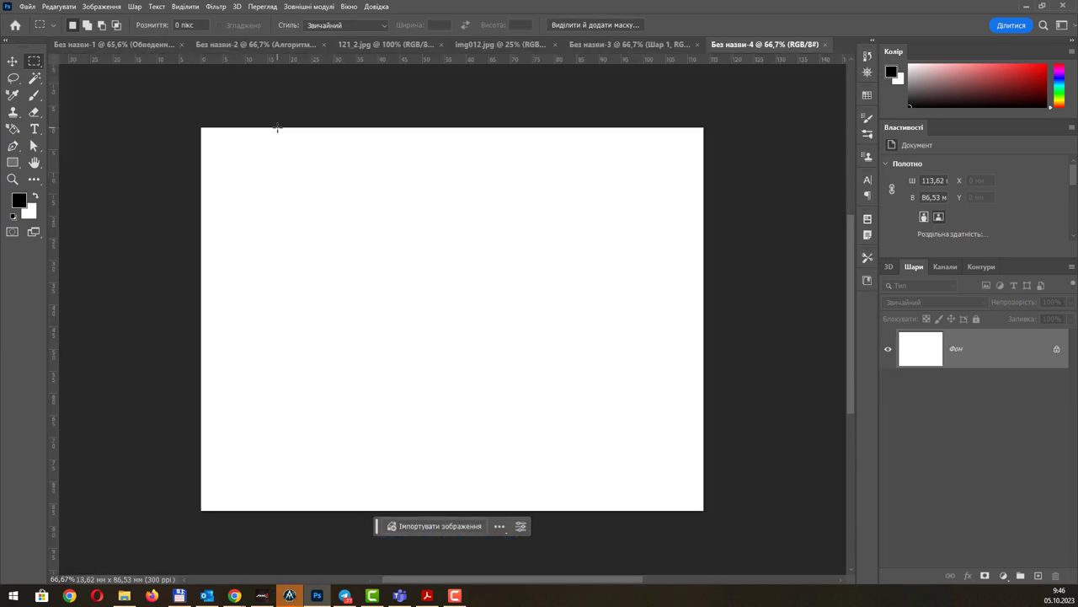
key(ctrl+v)
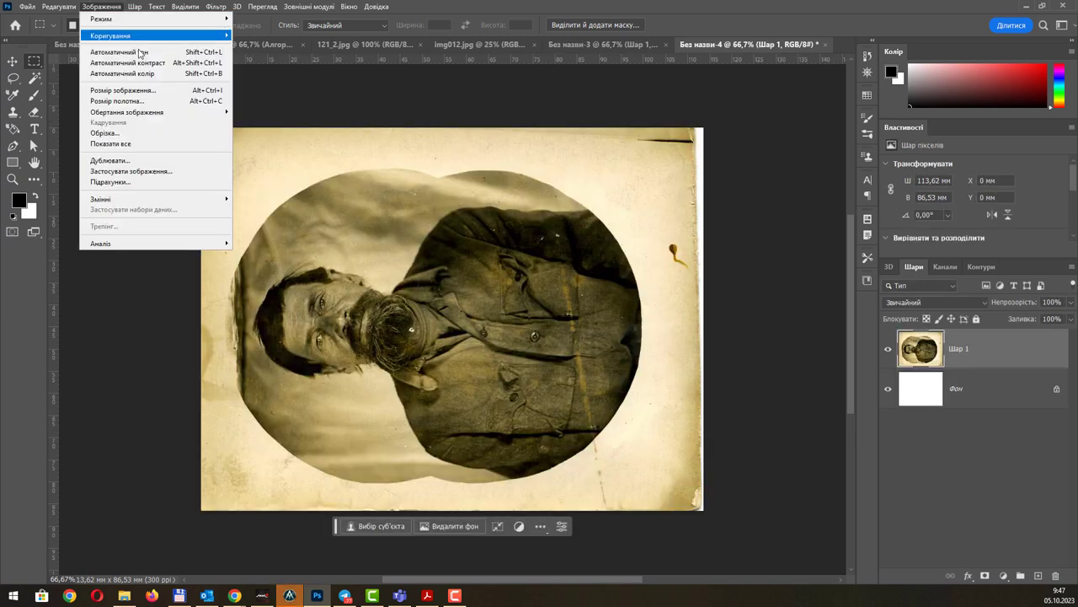
Rotate the portrait 90° clockwise and enlarge it to 87,63 × 115,06 mm.
click(105, 7)
mouse_move(126, 112)
click(278, 123)
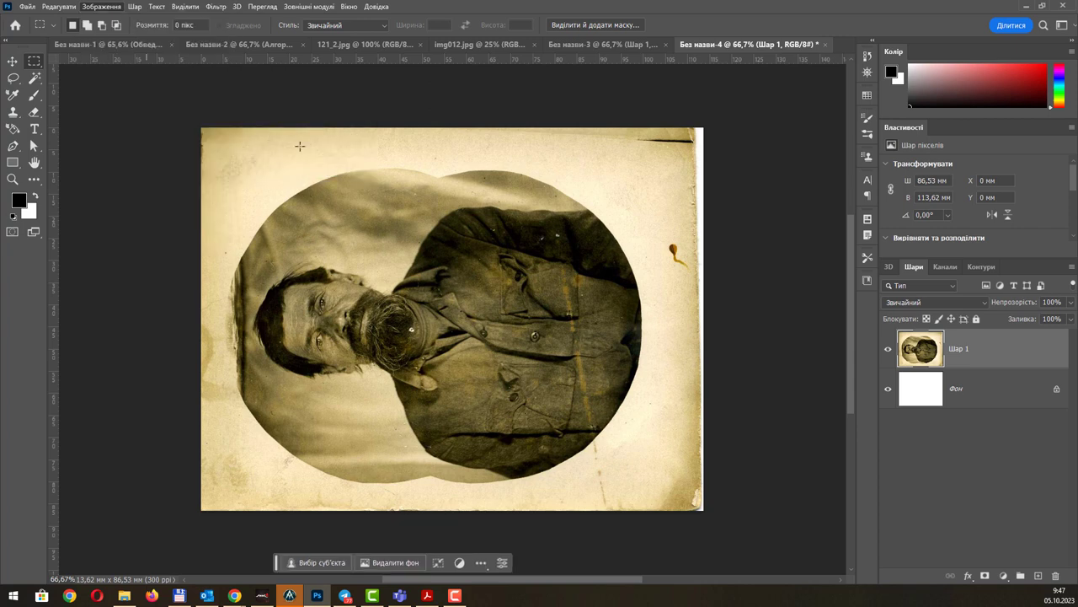
drag(468, 328, 483, 271)
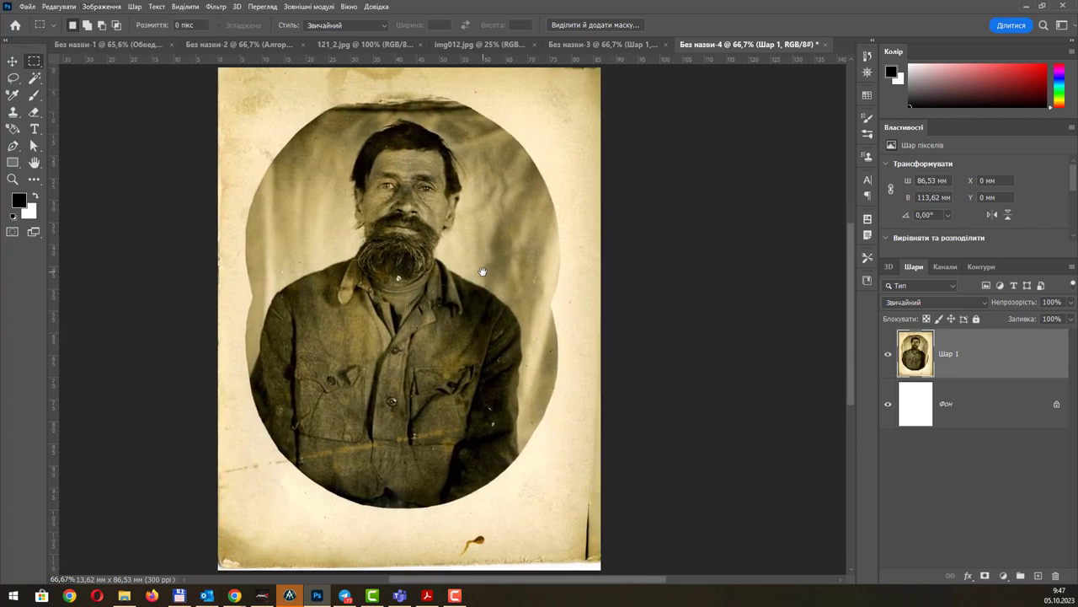
scroll(463, 270, down, 1)
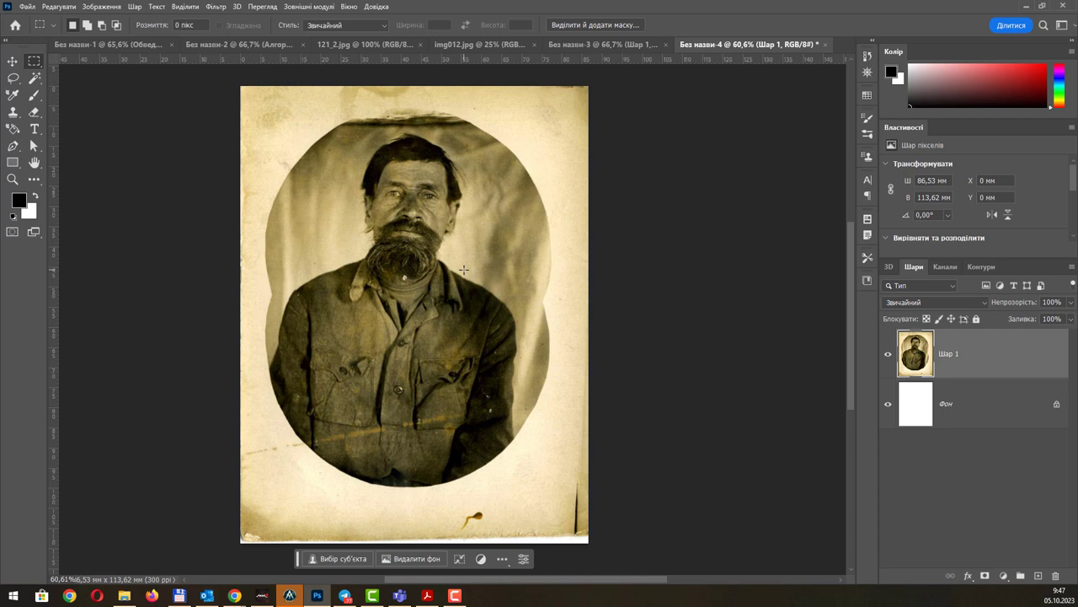
key(ctrl+t)
drag(588, 542, 592, 547)
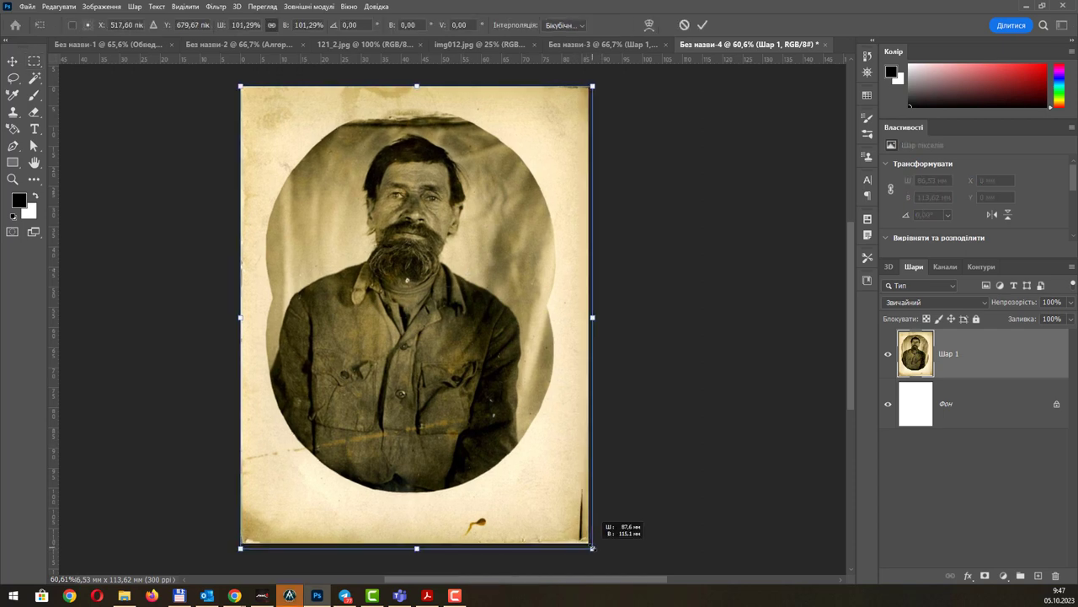
key(Return)
key(m)
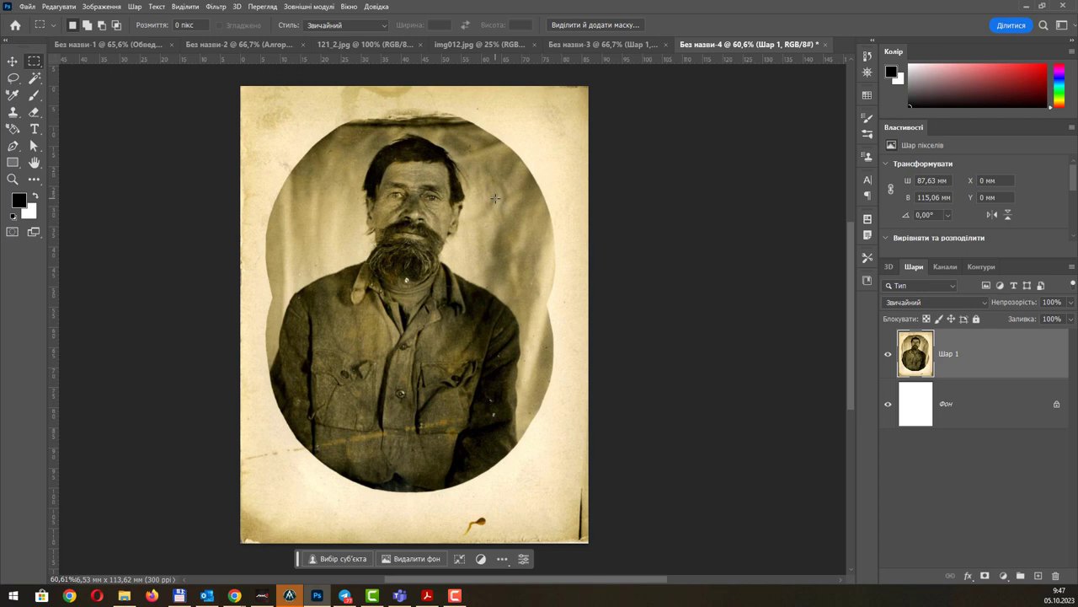
Check the bearded man's portrait size (1022 × 1342 px, 300 ppi), then switch to Без назви-3.
click(101, 7)
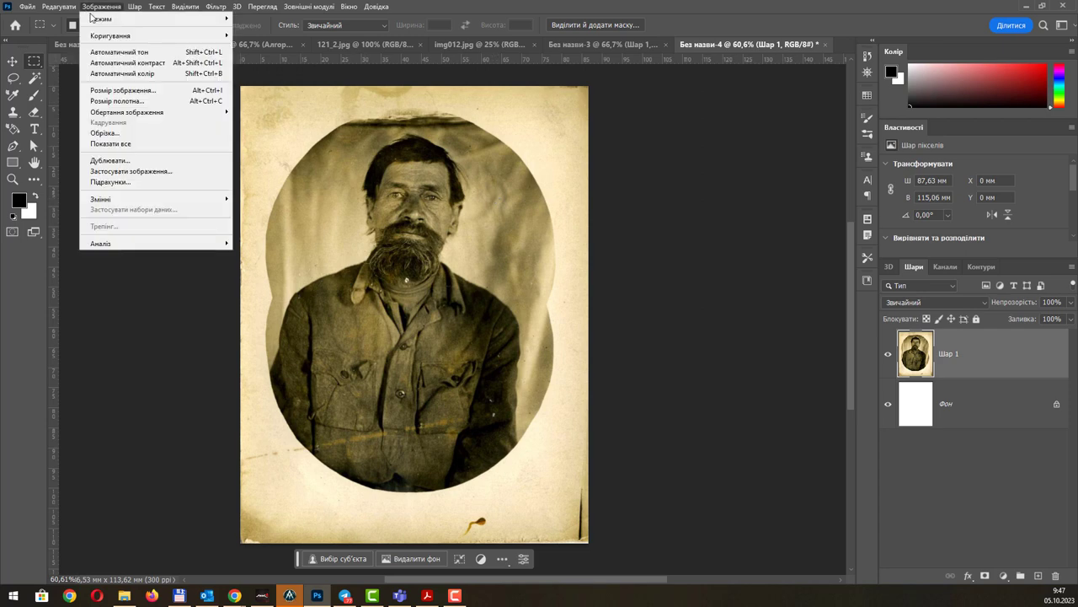
click(126, 89)
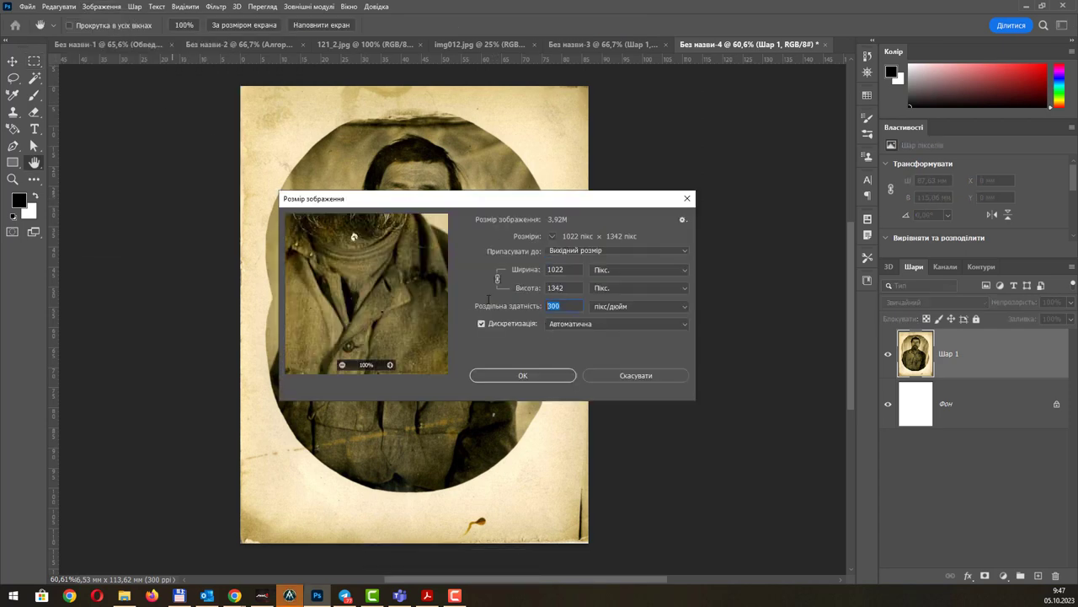
double_click(557, 269)
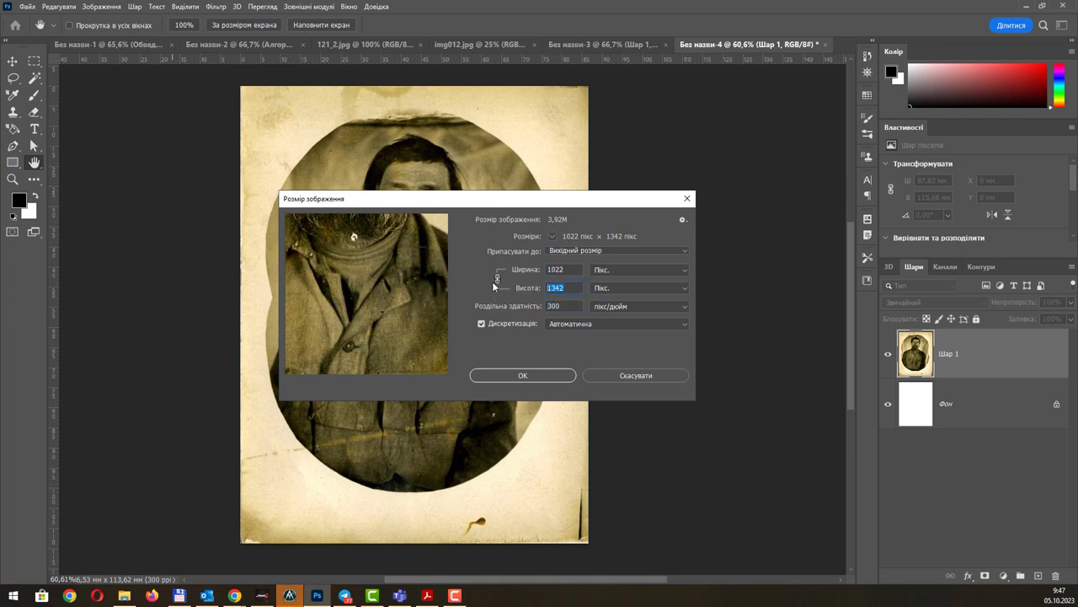
key(Return)
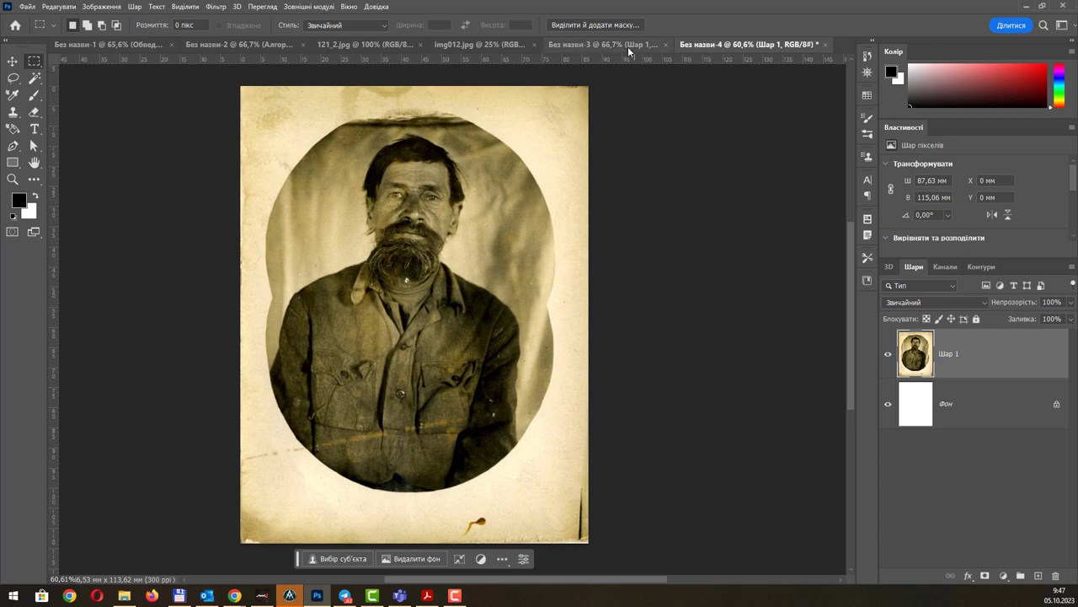
click(545, 42)
On img012.jpg, crop to the two-women photo, straightened by about -2°.
click(499, 44)
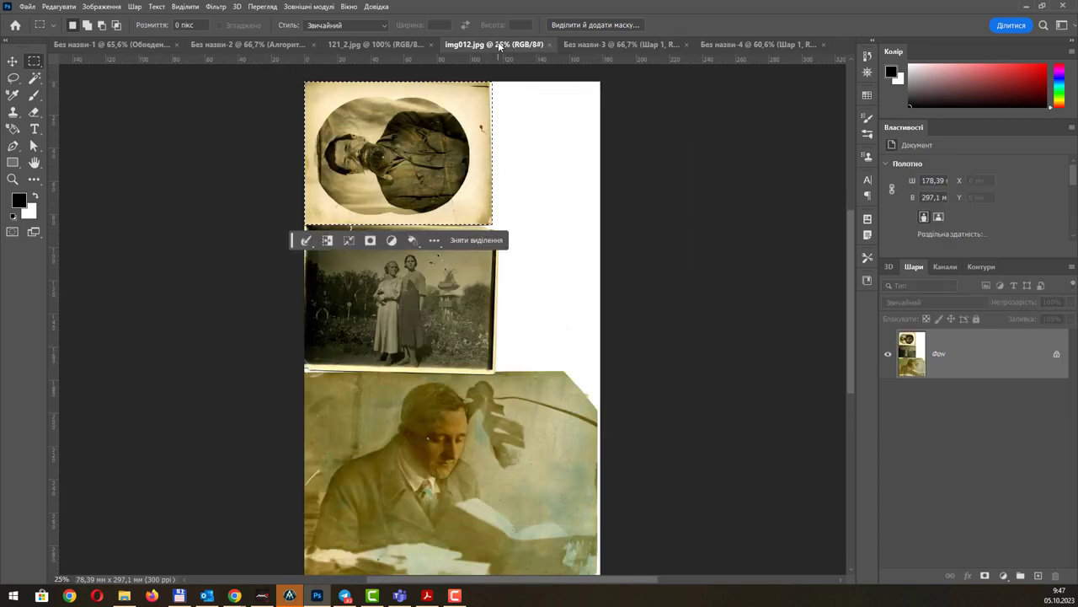
key(ctrl+d)
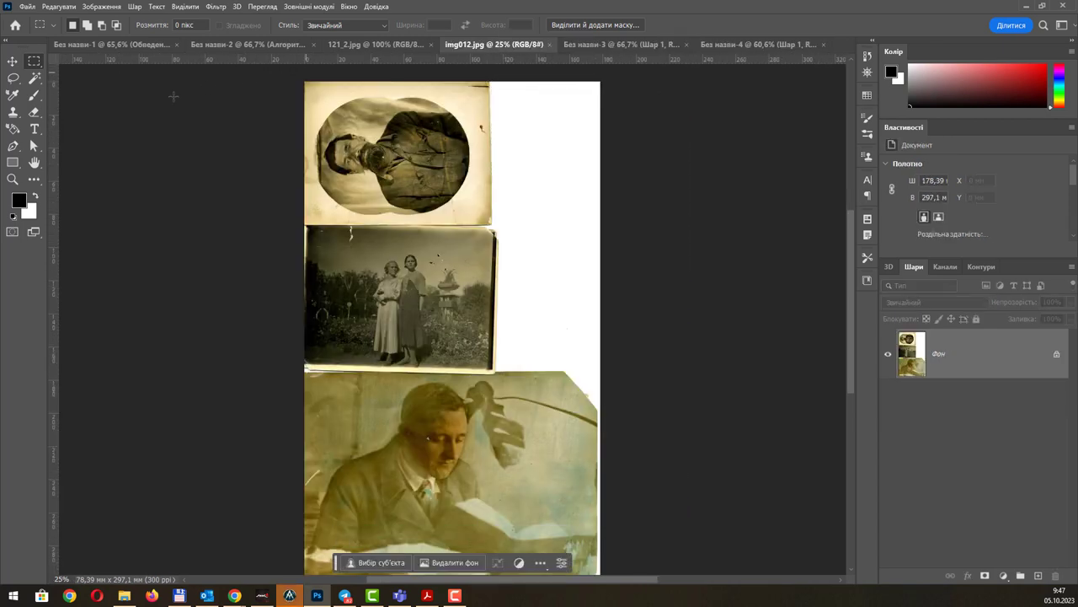
click(33, 180)
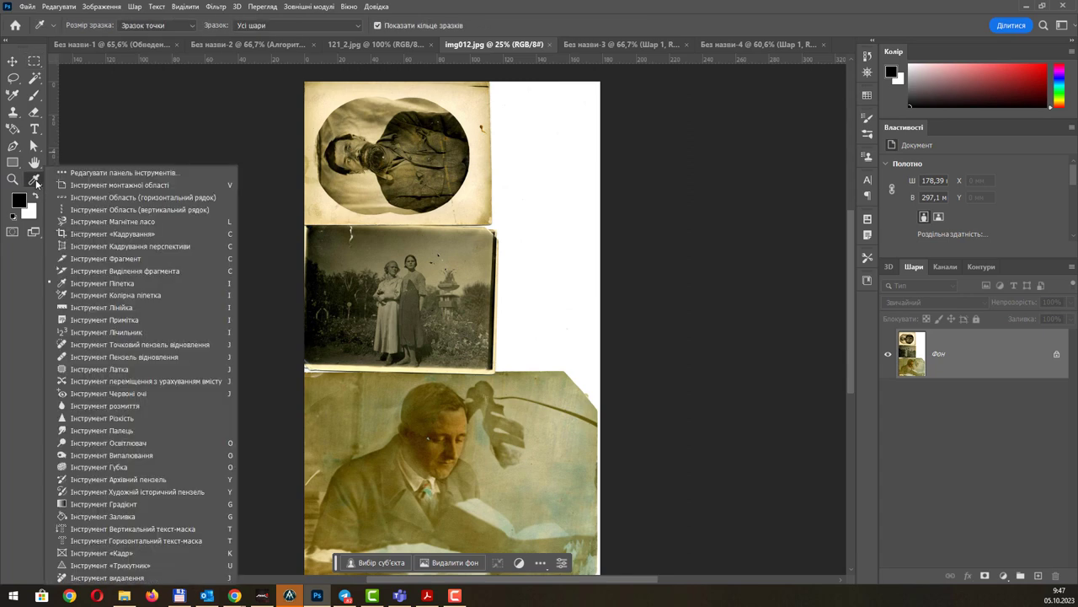
click(102, 233)
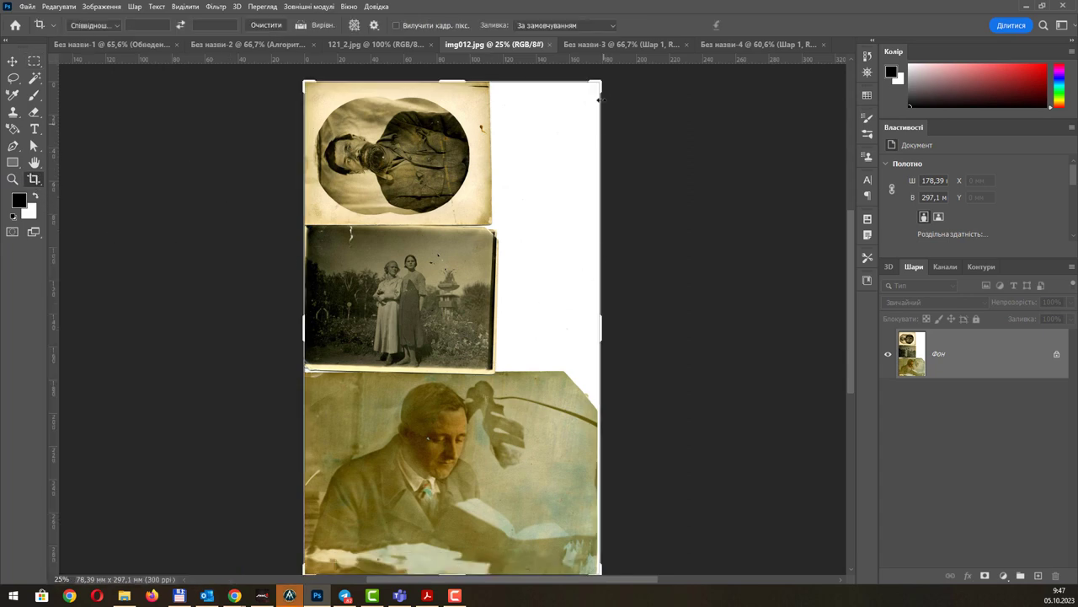
drag(599, 83, 550, 157)
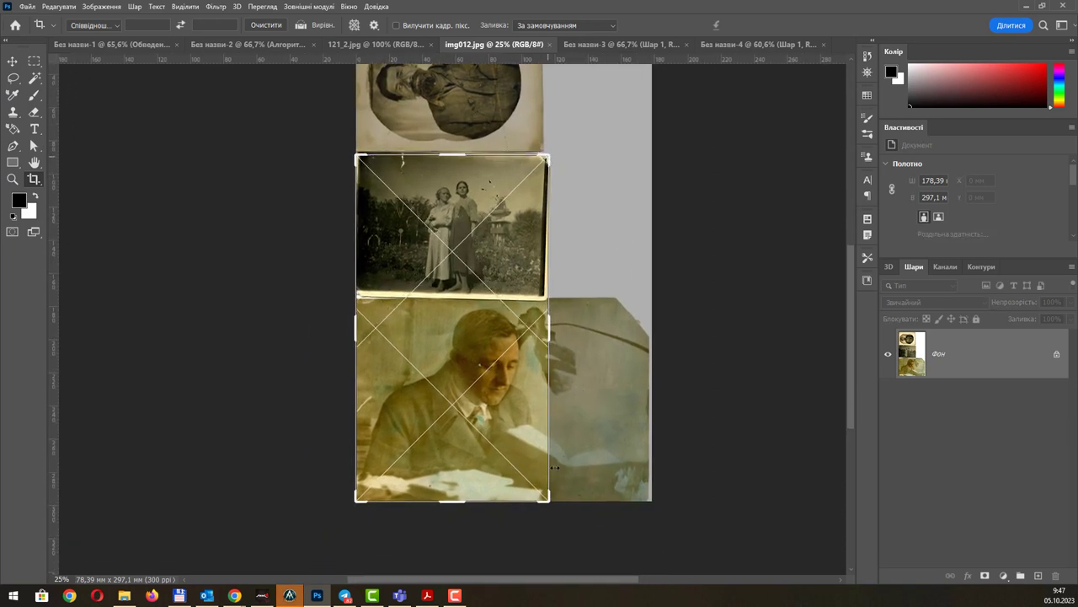
drag(549, 503, 549, 396)
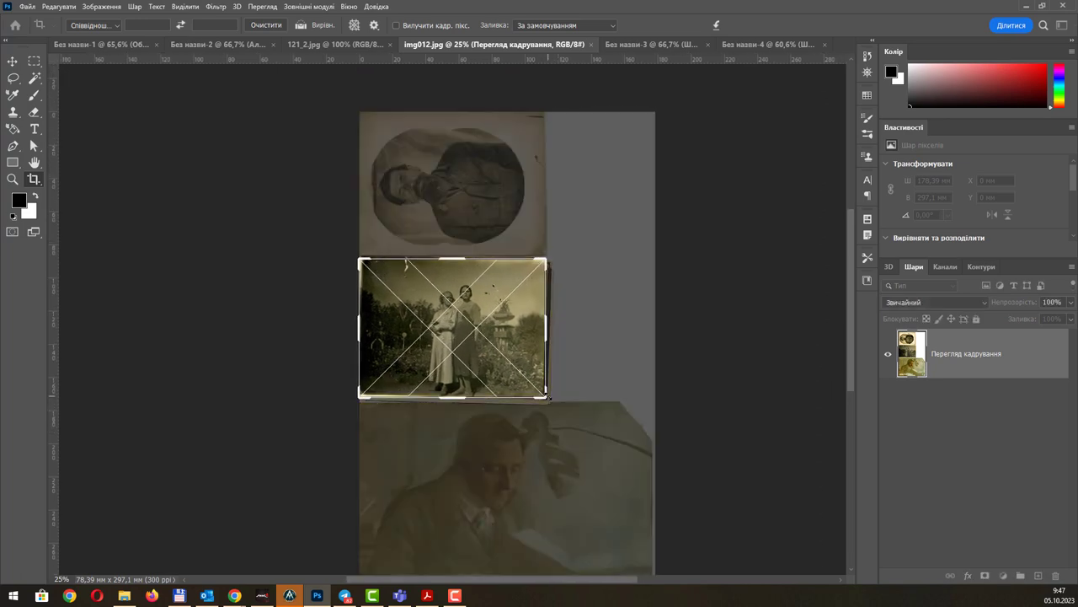
scroll(564, 324, up, 2)
scroll(543, 371, up, 3)
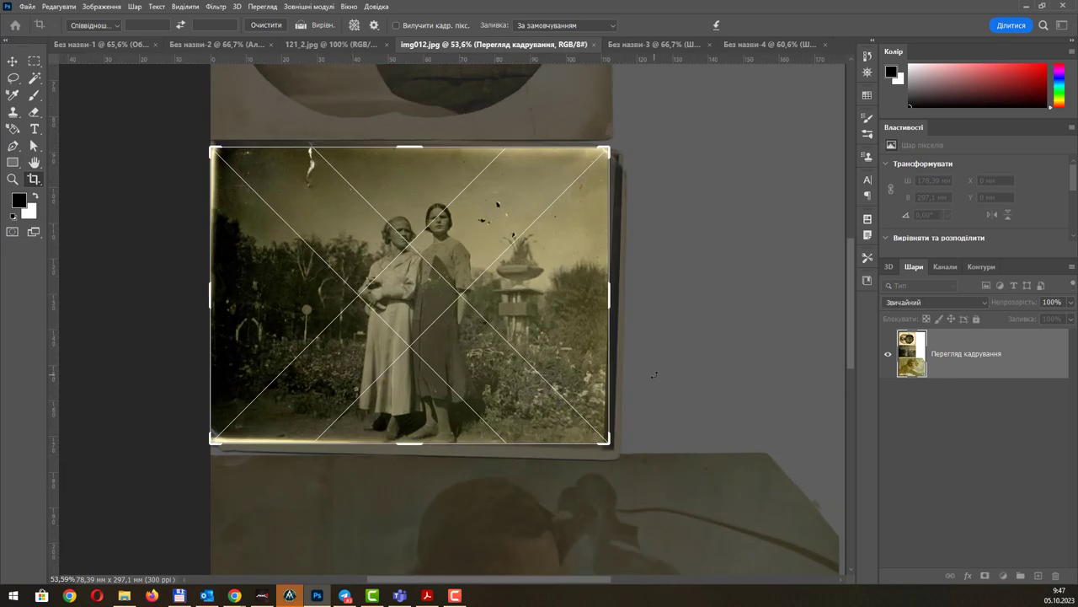
drag(653, 375, 656, 366)
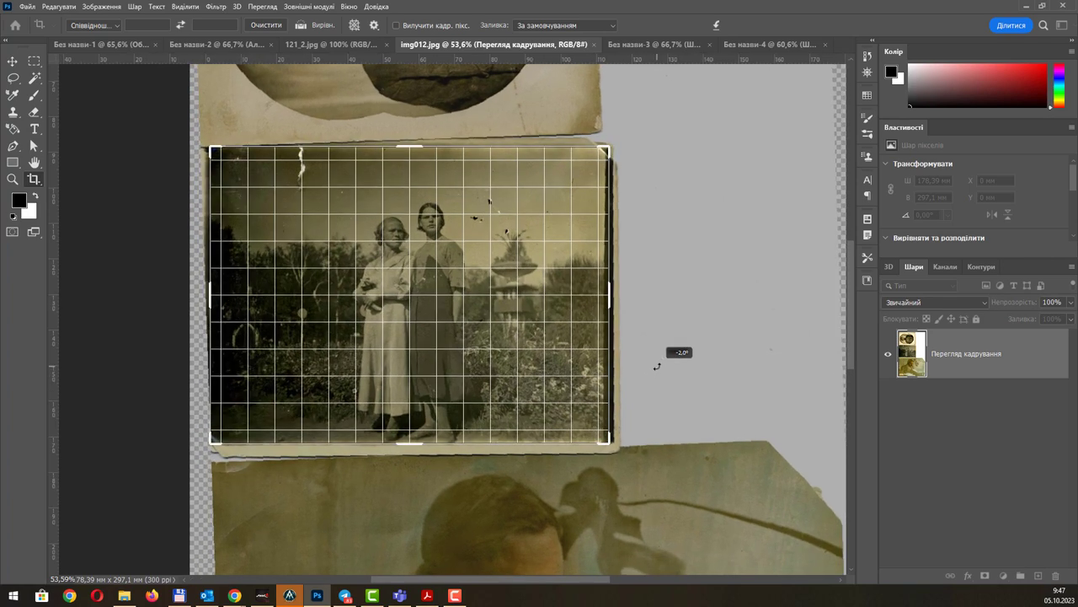
drag(657, 366, 656, 365)
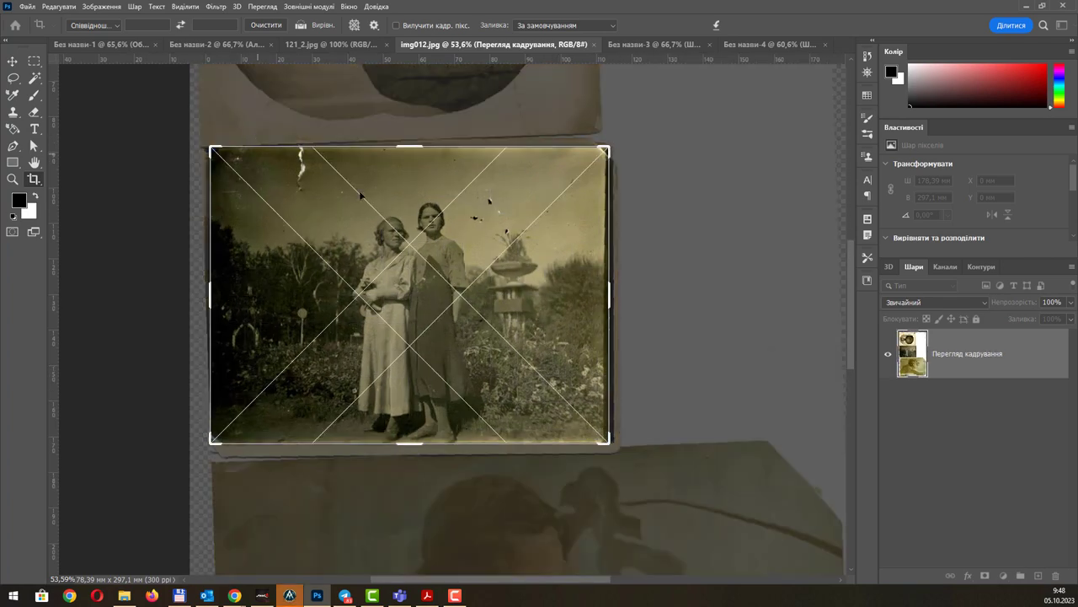
key(Return)
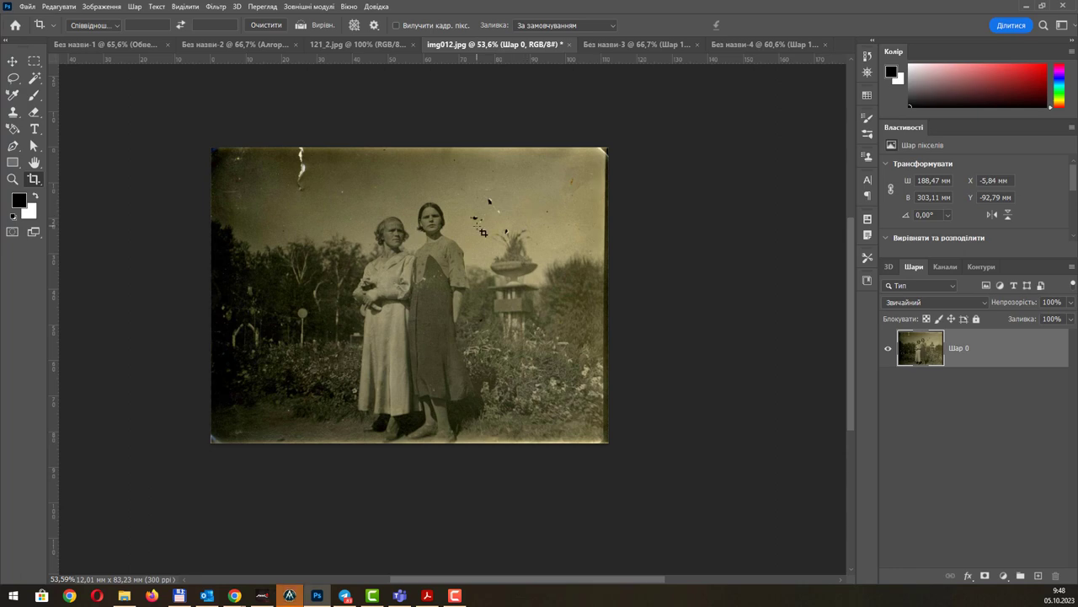
Revert img012.jpg to the full three-photo scan and zoom out.
key(F12)
scroll(472, 231, down, 4)
scroll(447, 229, down, 1)
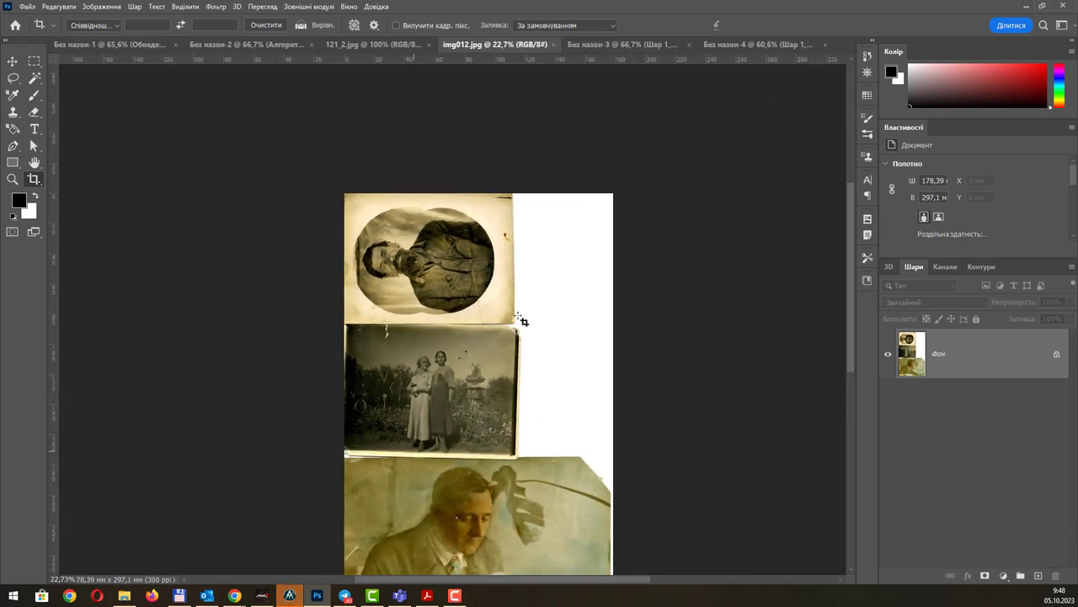
Cycle through the open documents and the restoration-steps text, finishing on 121_2.jpg.
click(592, 46)
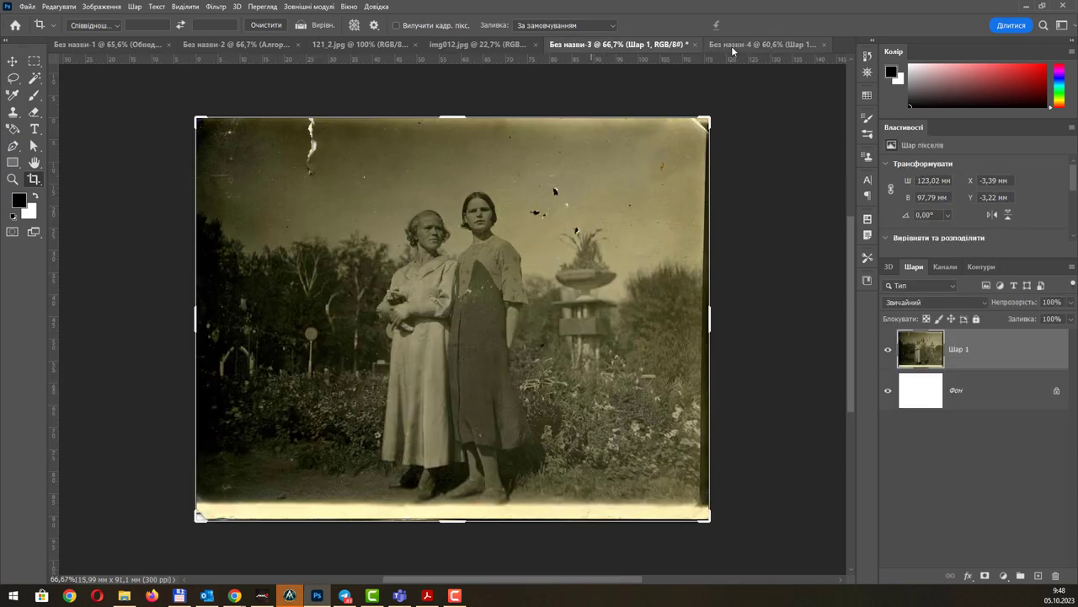
click(732, 46)
click(603, 44)
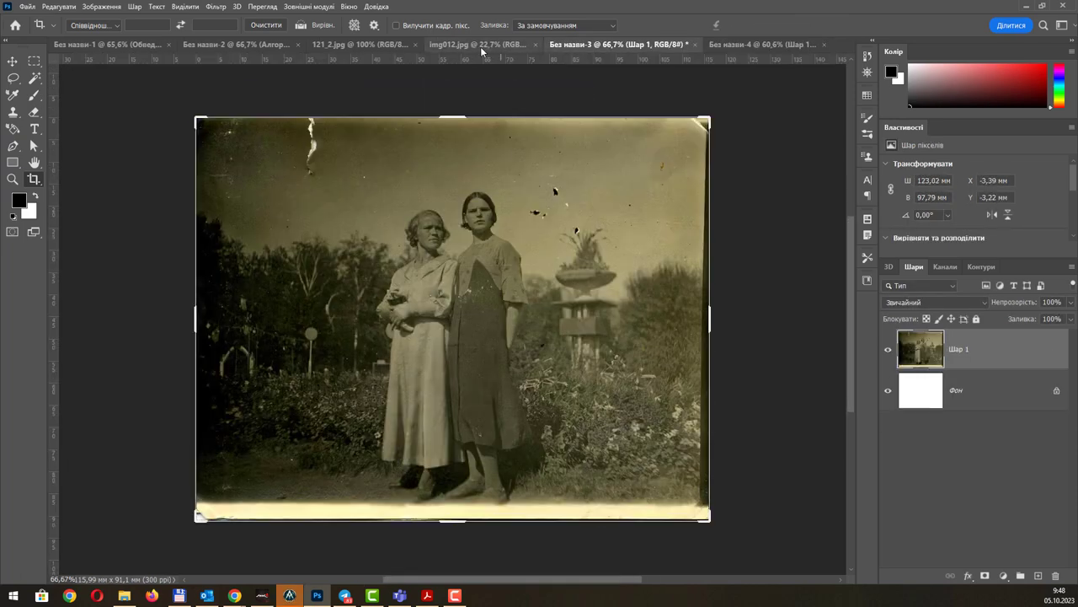
click(493, 44)
click(239, 45)
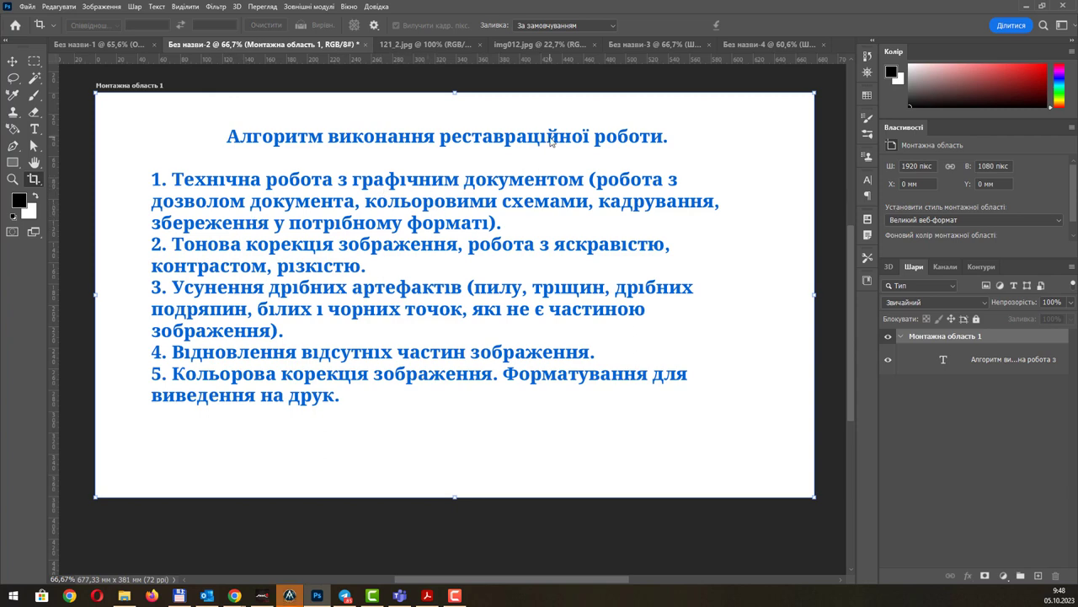
click(648, 44)
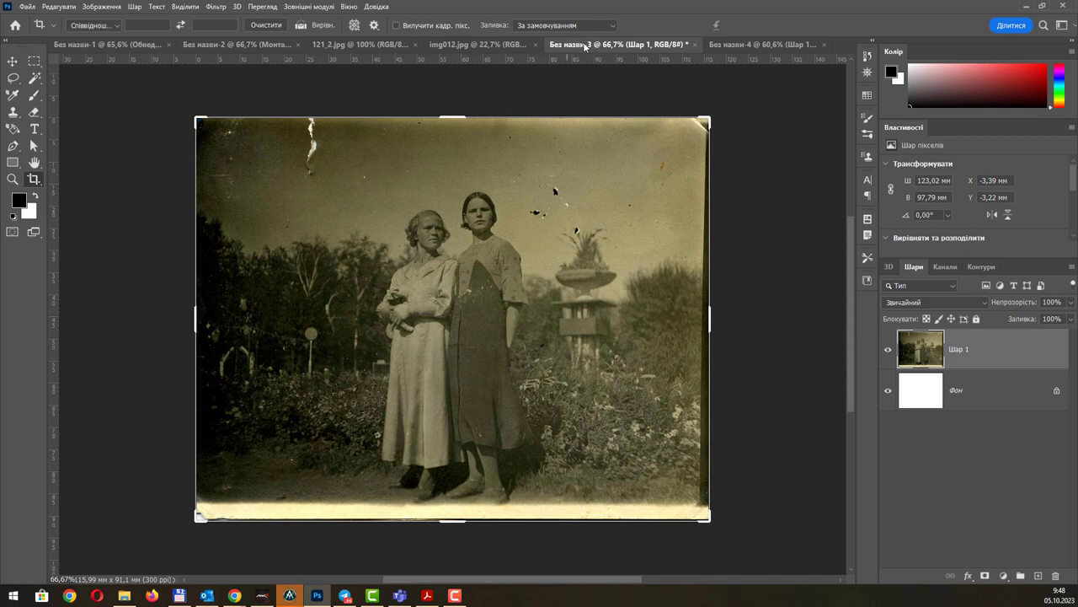
click(379, 46)
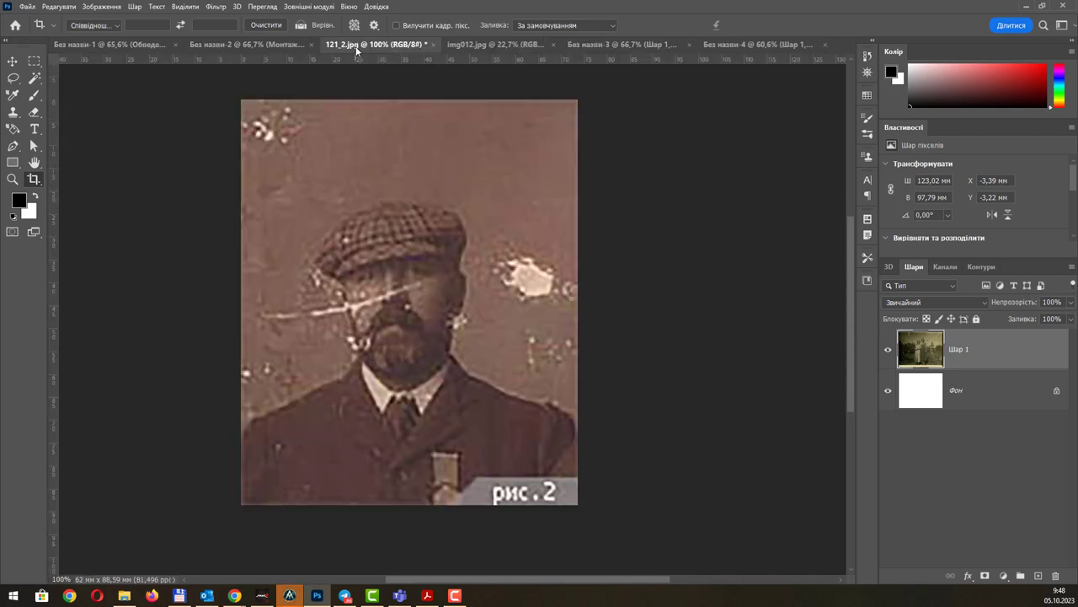
click(282, 47)
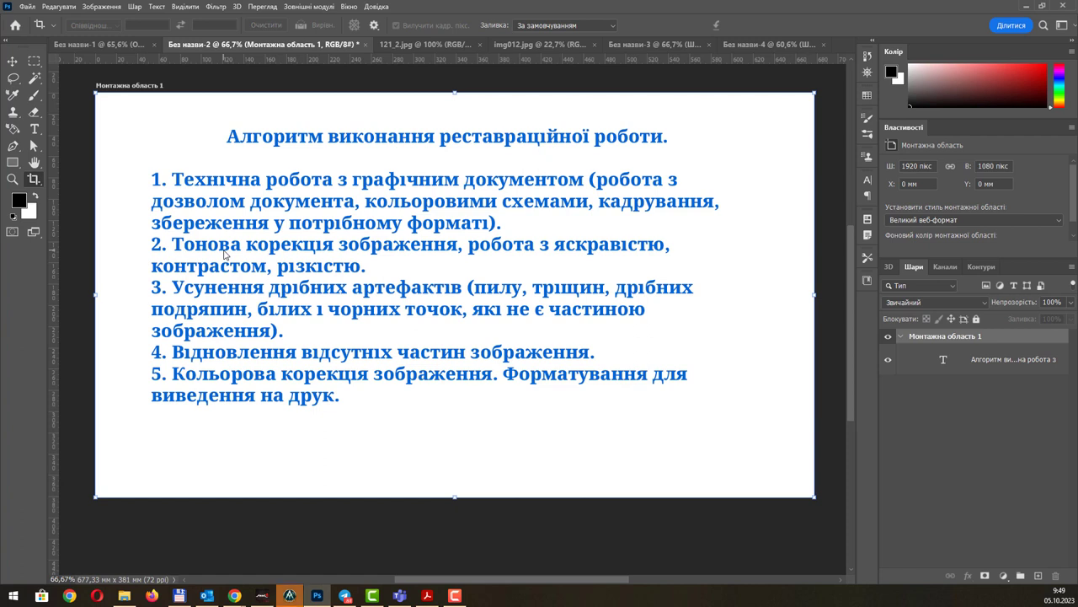
click(433, 43)
click(576, 46)
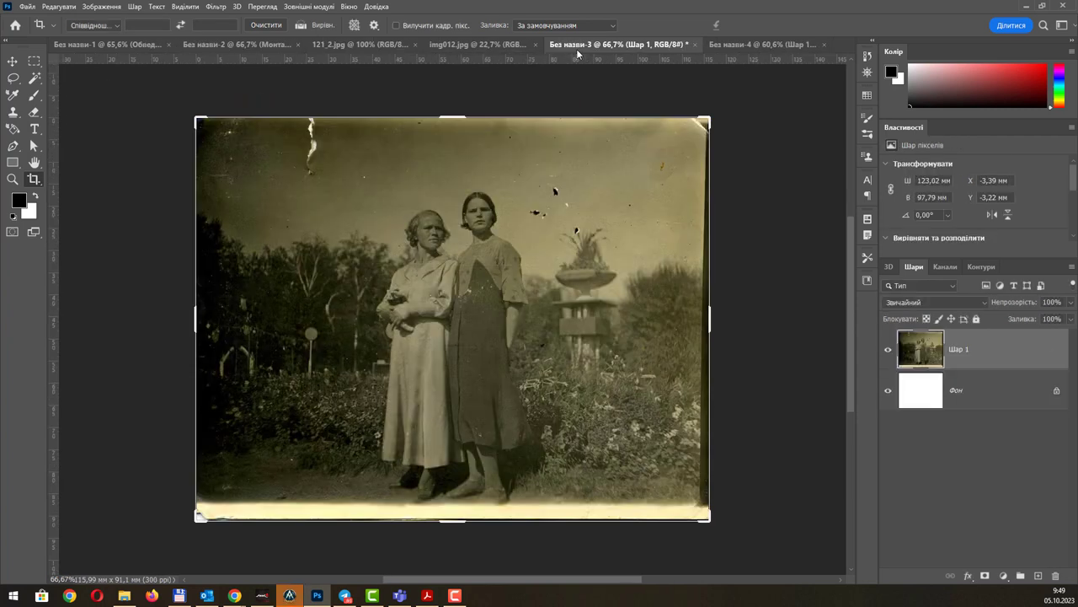
click(731, 46)
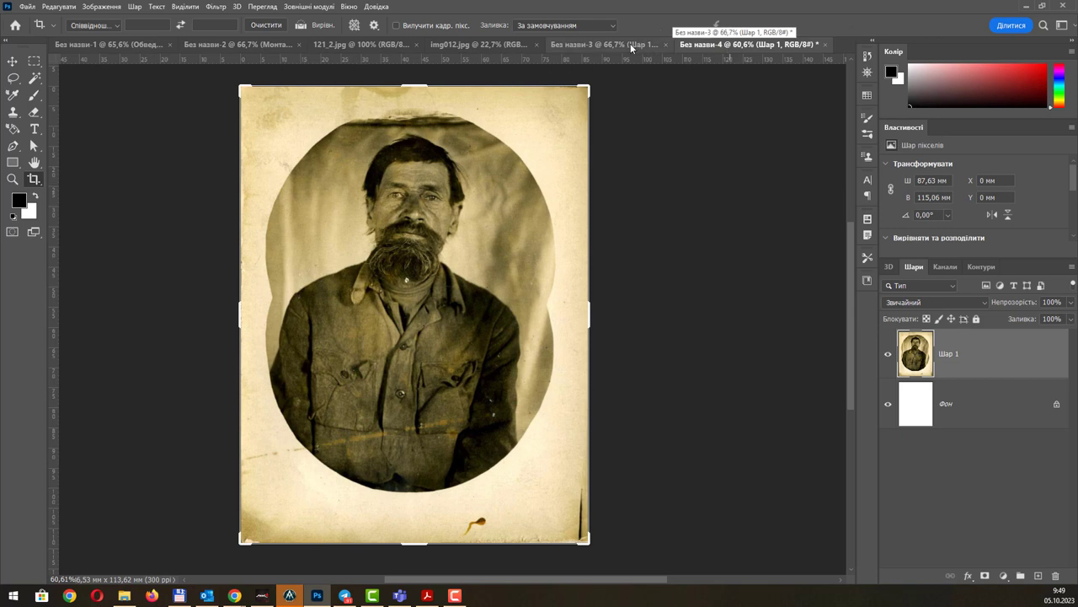
click(455, 44)
click(393, 46)
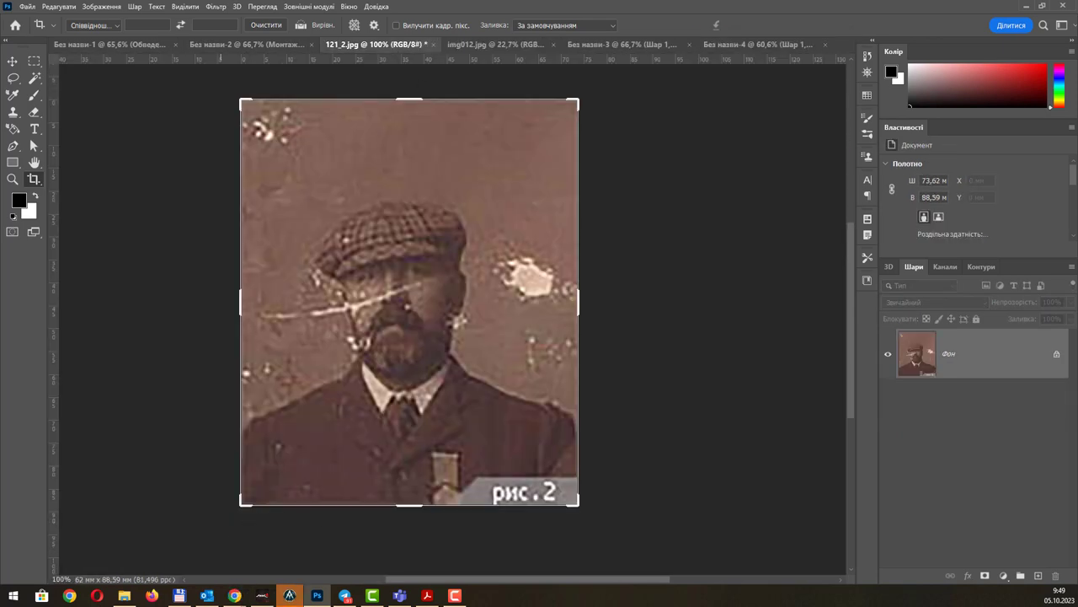
Open img007.jpg in Photoshop from File Explorer and start cropping its left white margin.
click(123, 595)
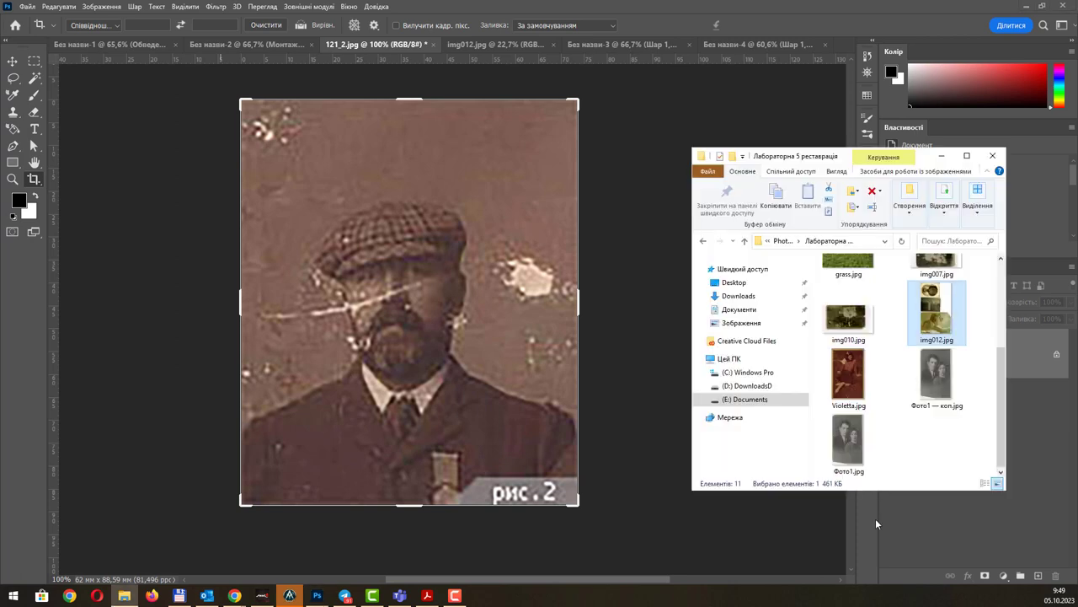
click(935, 401)
scroll(933, 407, up, 1)
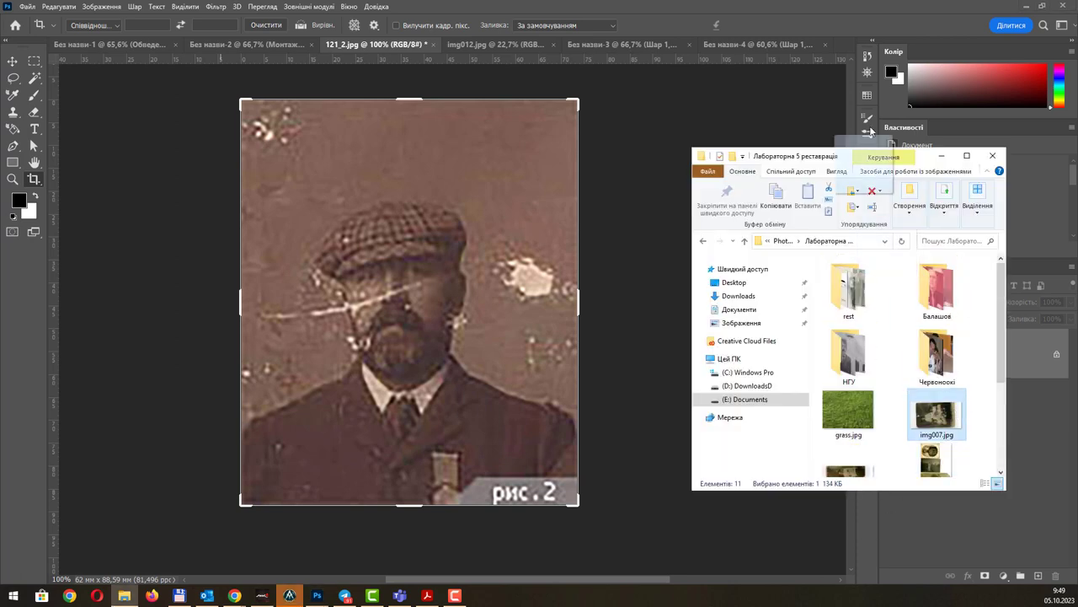
drag(934, 407, 842, 45)
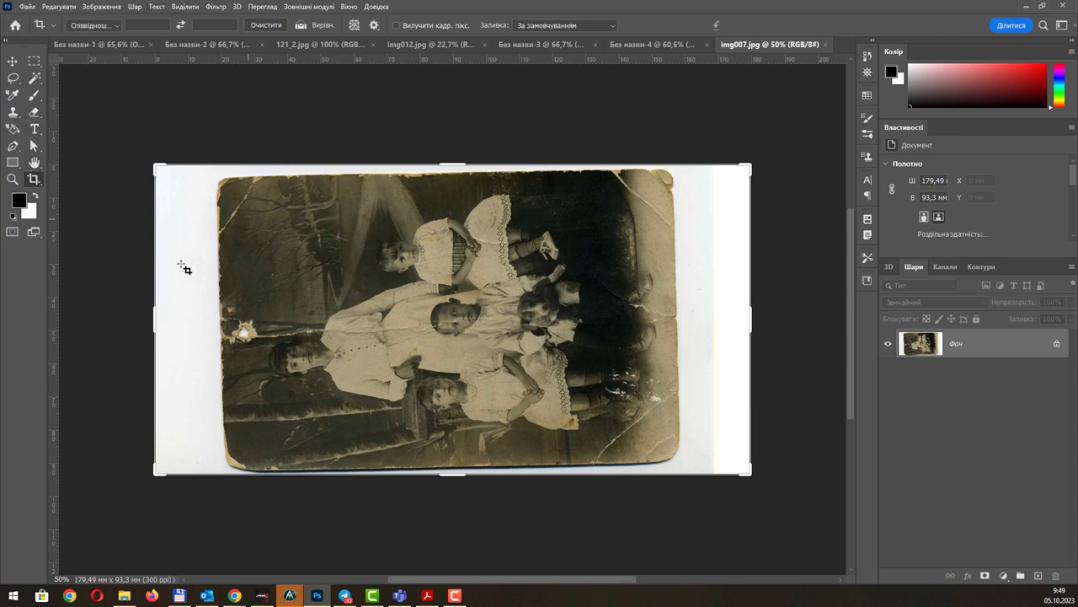
drag(155, 317, 217, 318)
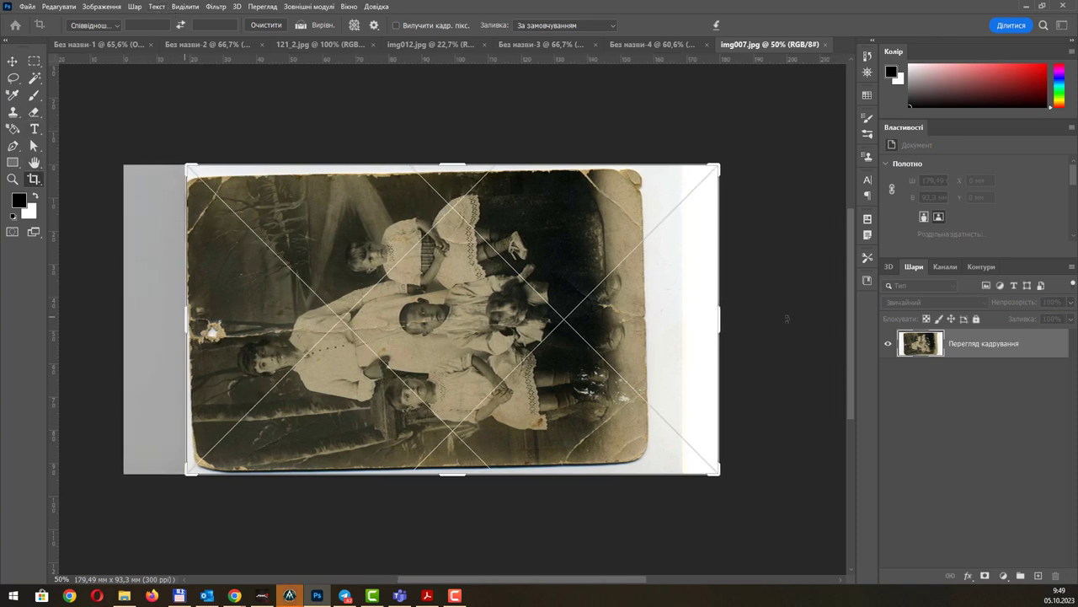
Trim the right, top and bottom white margins, rotate about 1°, and commit the crop.
drag(717, 318, 681, 318)
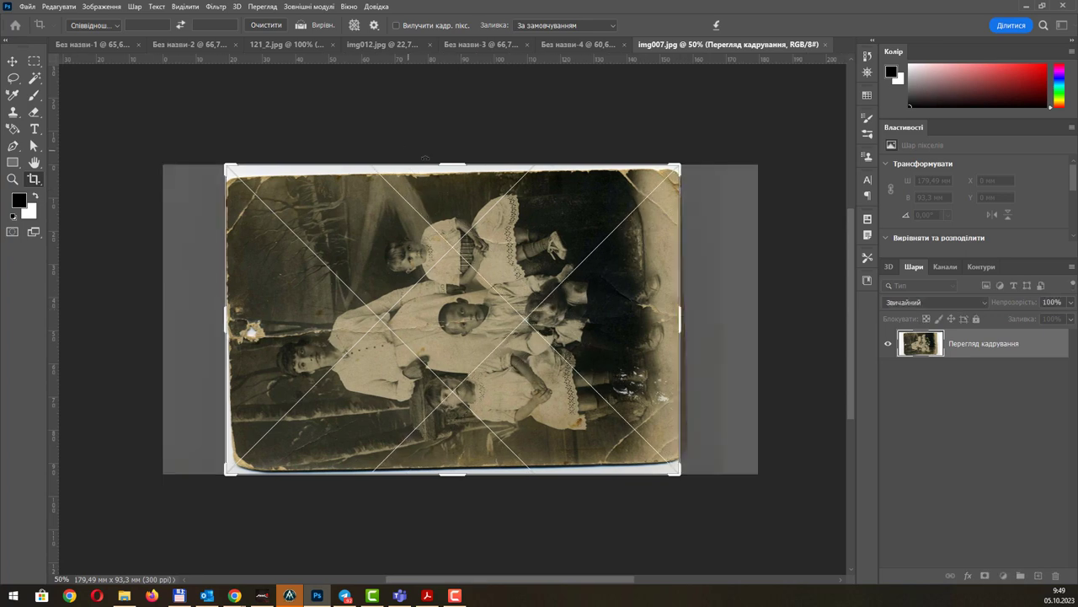
drag(446, 170, 448, 177)
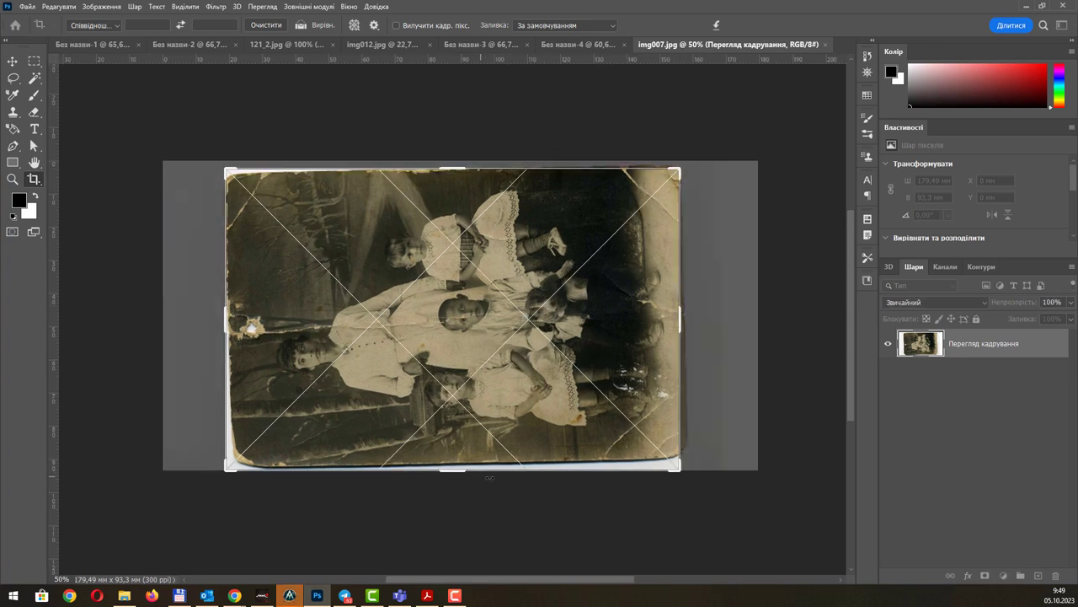
drag(735, 462, 730, 467)
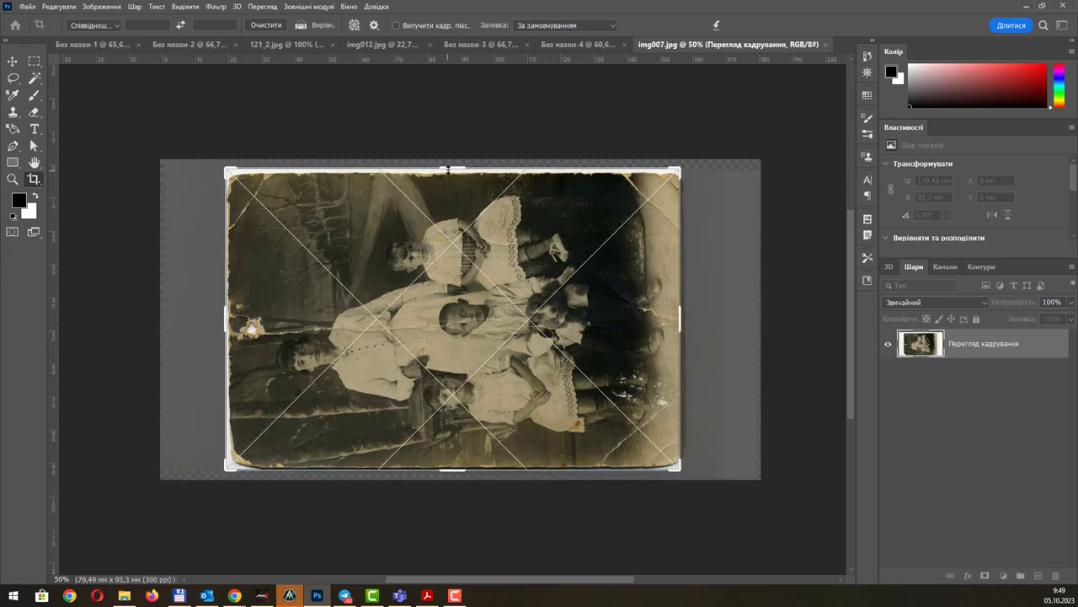
drag(448, 170, 448, 173)
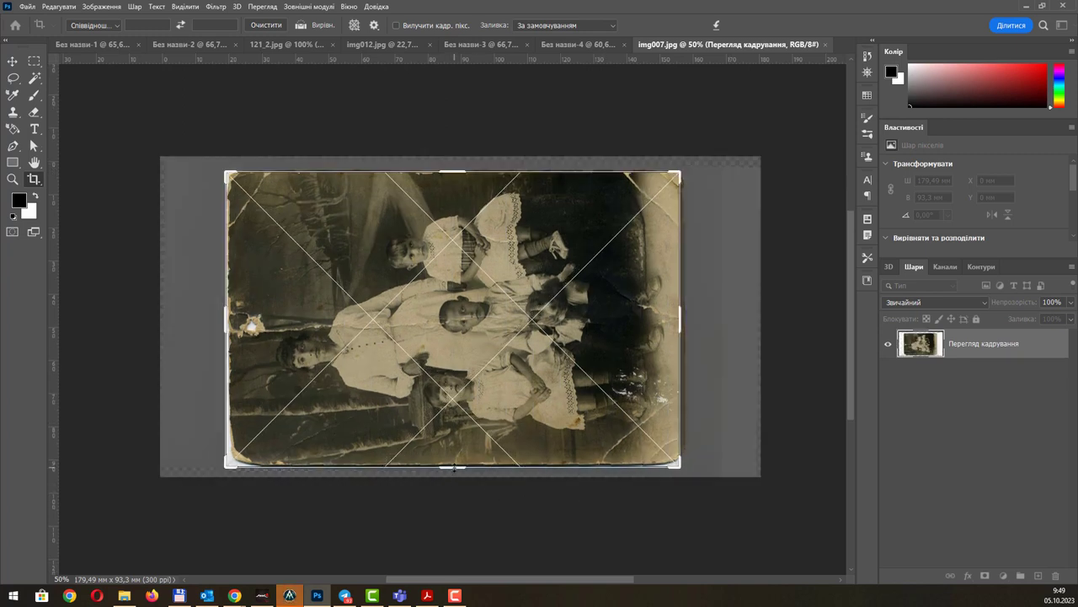
drag(453, 466, 454, 466)
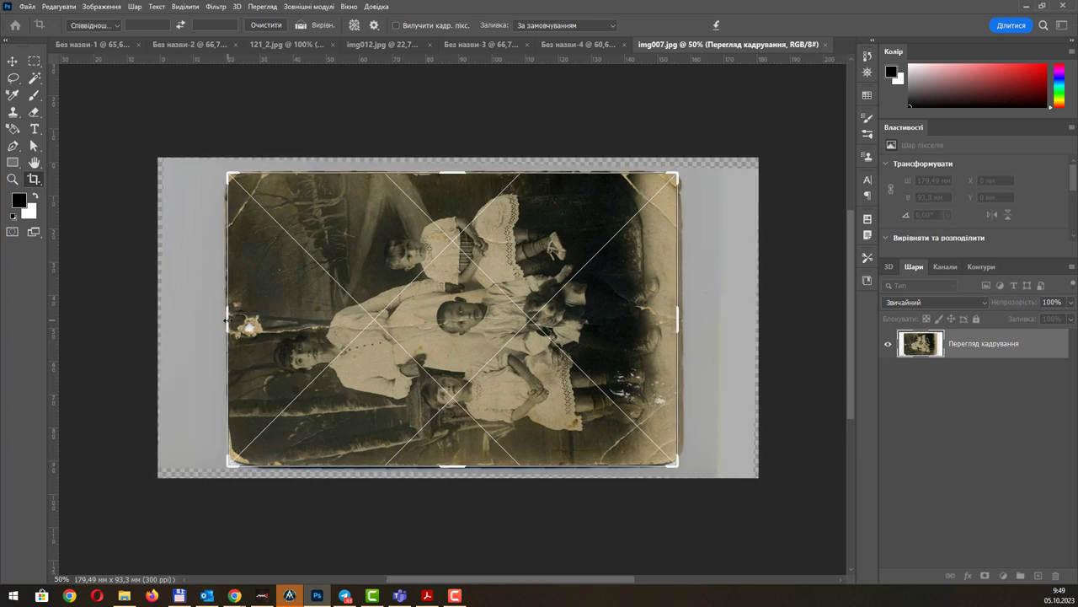
key(Return)
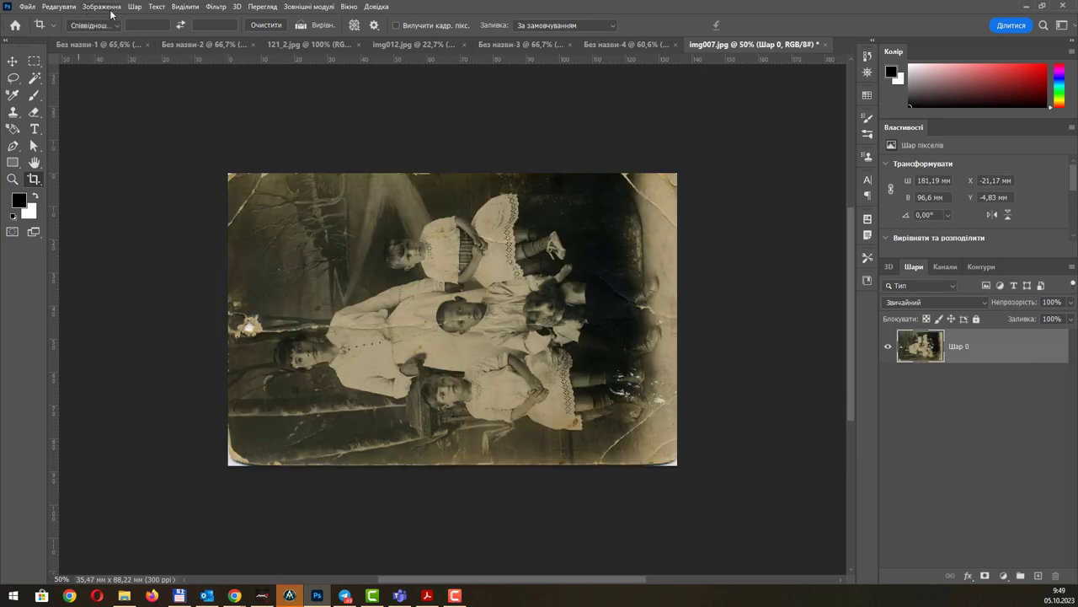
Rotate img007.jpg 90° clockwise into portrait and pan the view.
click(101, 6)
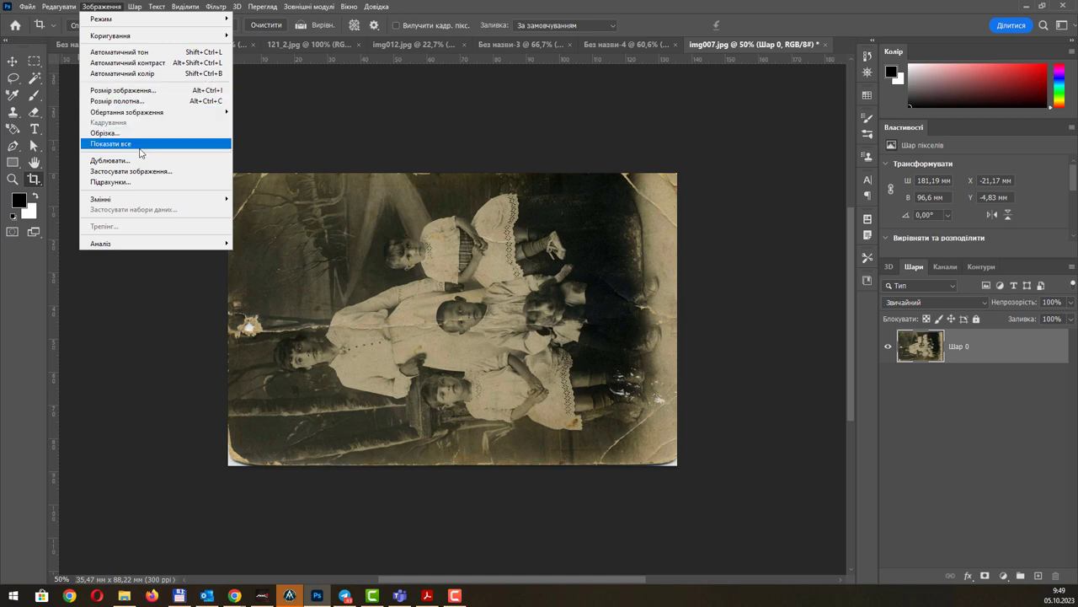
mouse_move(126, 113)
click(278, 123)
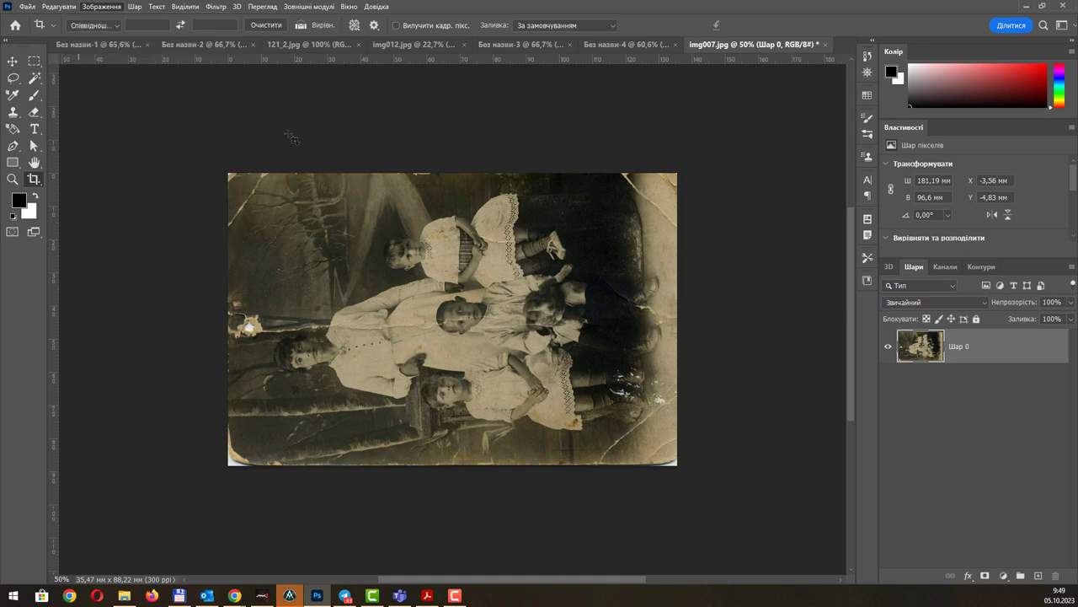
drag(410, 296, 444, 217)
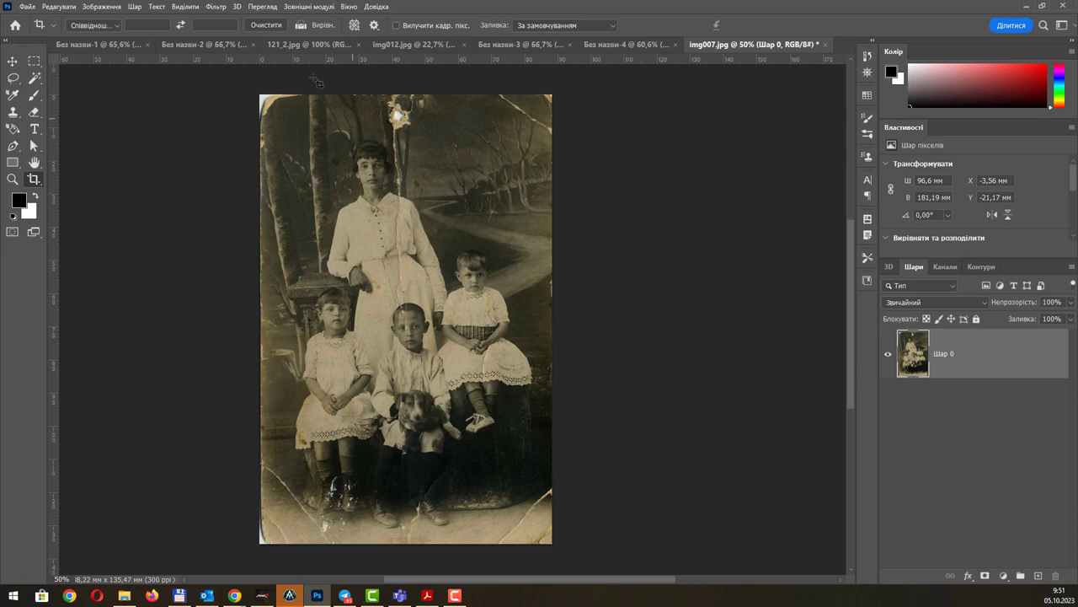
Switch to the Без назви-2 document showing the restoration algorithm text.
click(211, 47)
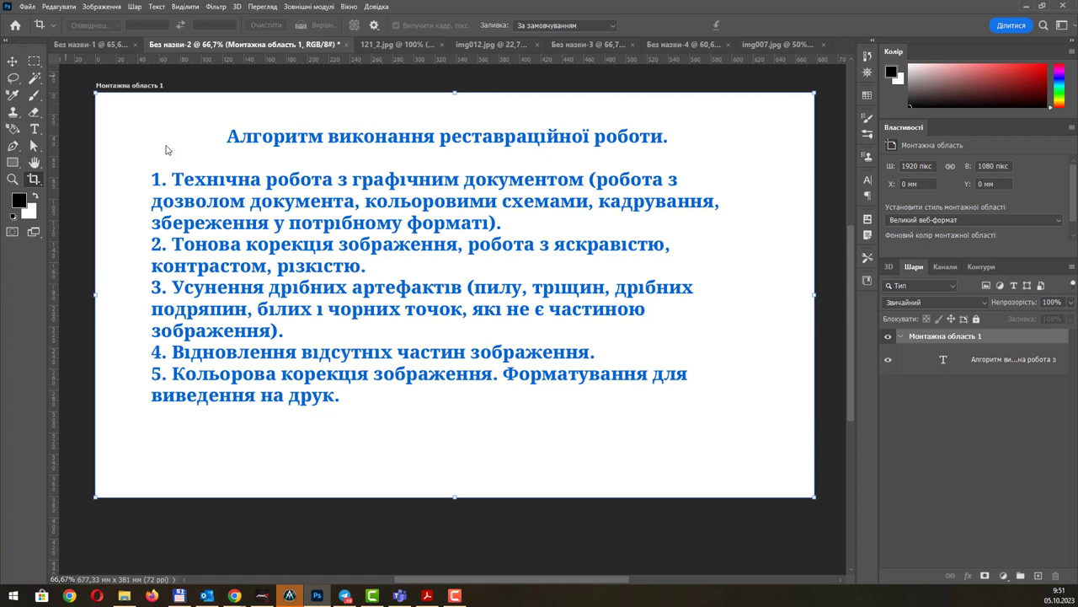
Alt+Tab toward the Chrome window with the Google image results.
key(alt+Tab)
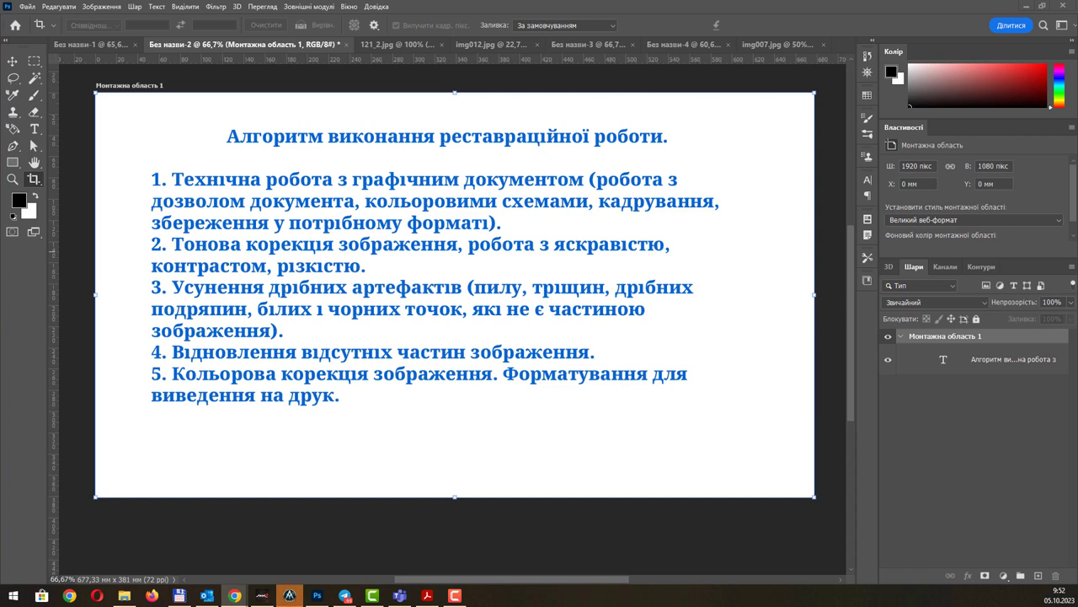
Maximize Chrome and scroll down through the 'пікселізація зображення' image results.
key(alt+Tab)
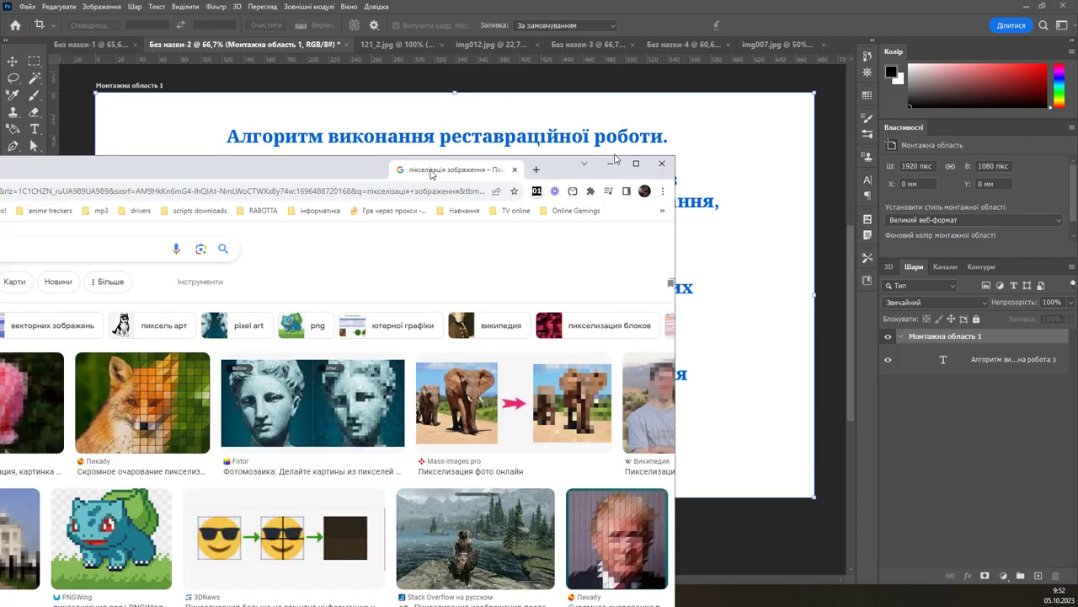
drag(693, 64, 665, 5)
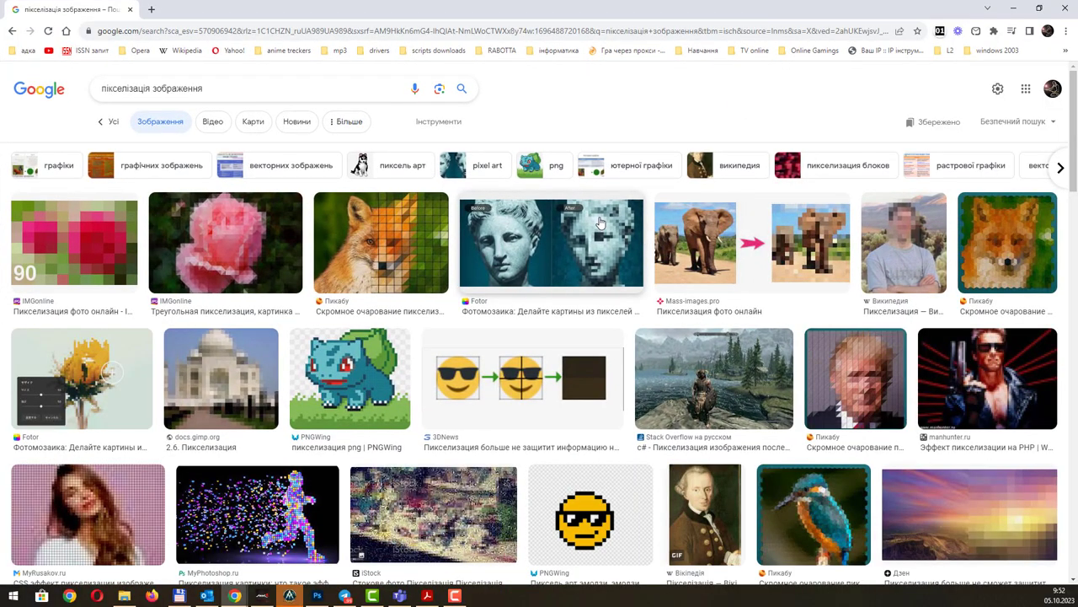
scroll(600, 221, down, 5)
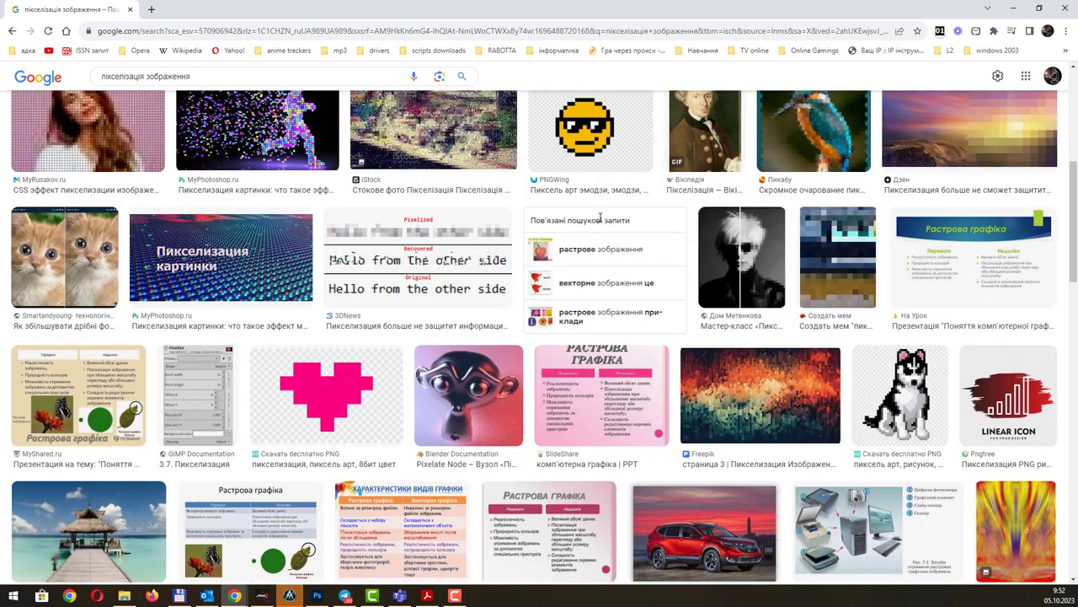
scroll(600, 222, down, 3)
scroll(599, 222, down, 2)
scroll(600, 221, down, 2)
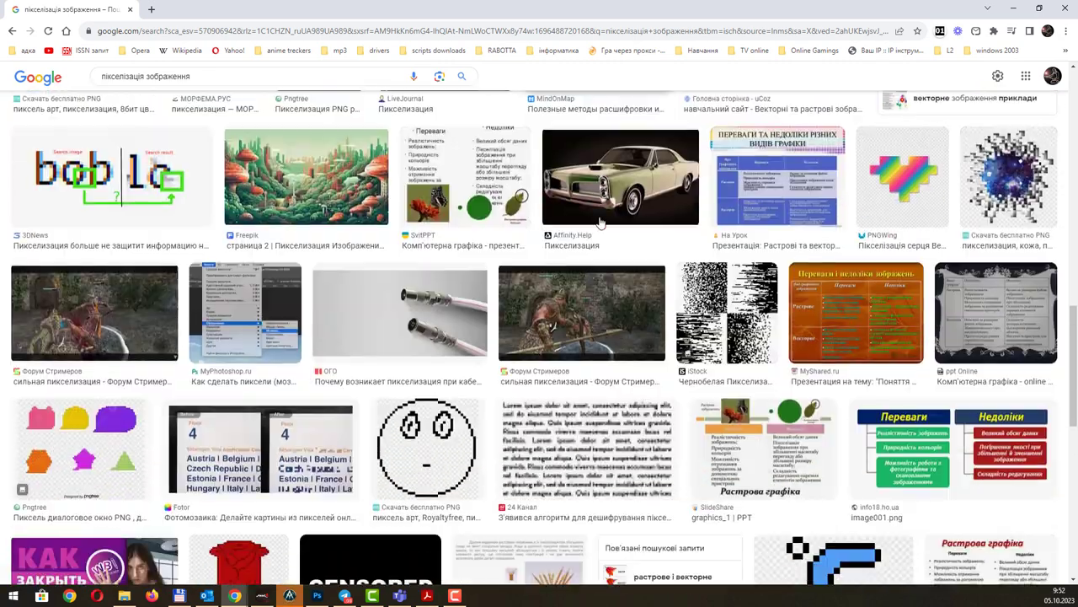
scroll(600, 222, down, 2)
scroll(600, 221, down, 5)
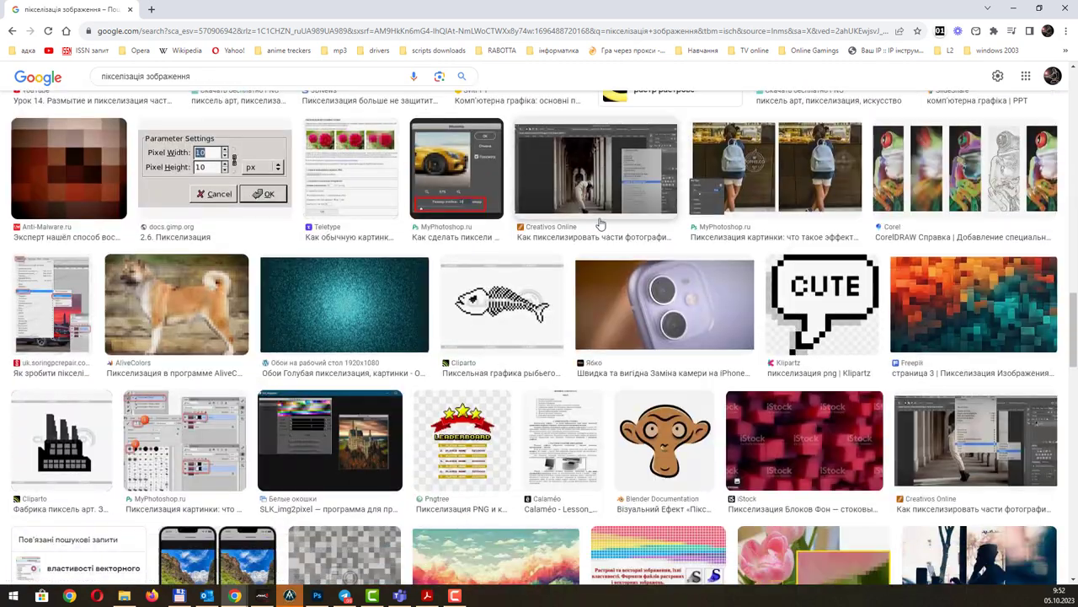
scroll(600, 223, down, 5)
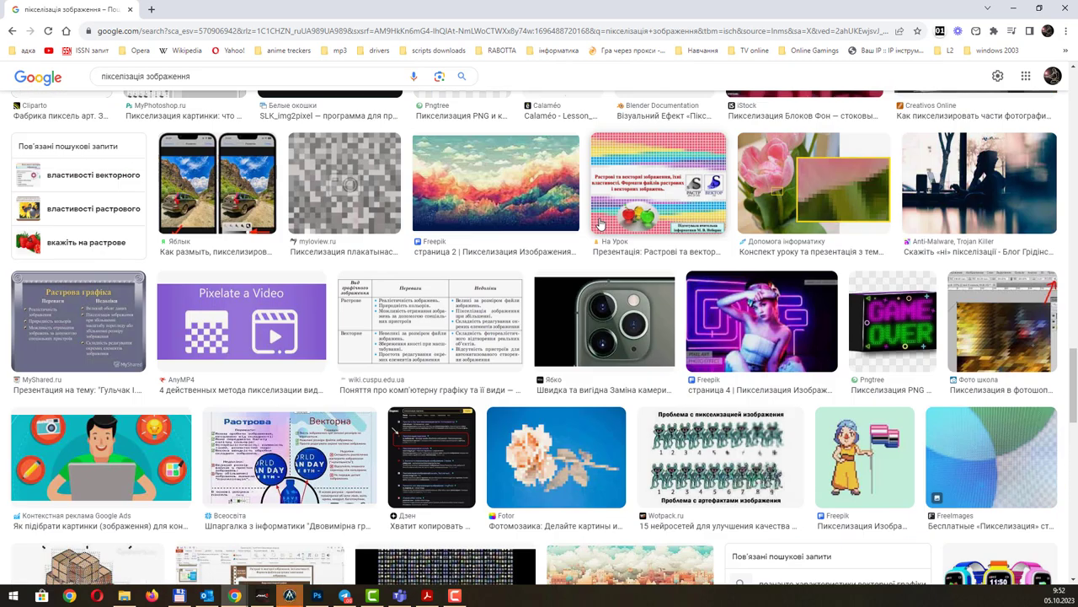
scroll(600, 224, down, 5)
scroll(599, 224, down, 4)
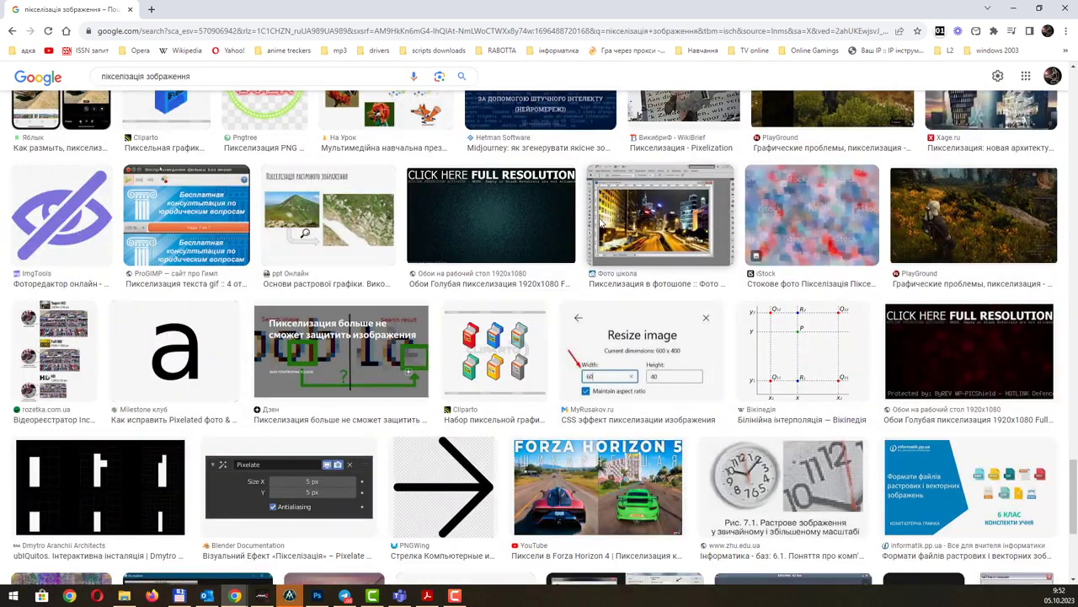
scroll(600, 223, down, 4)
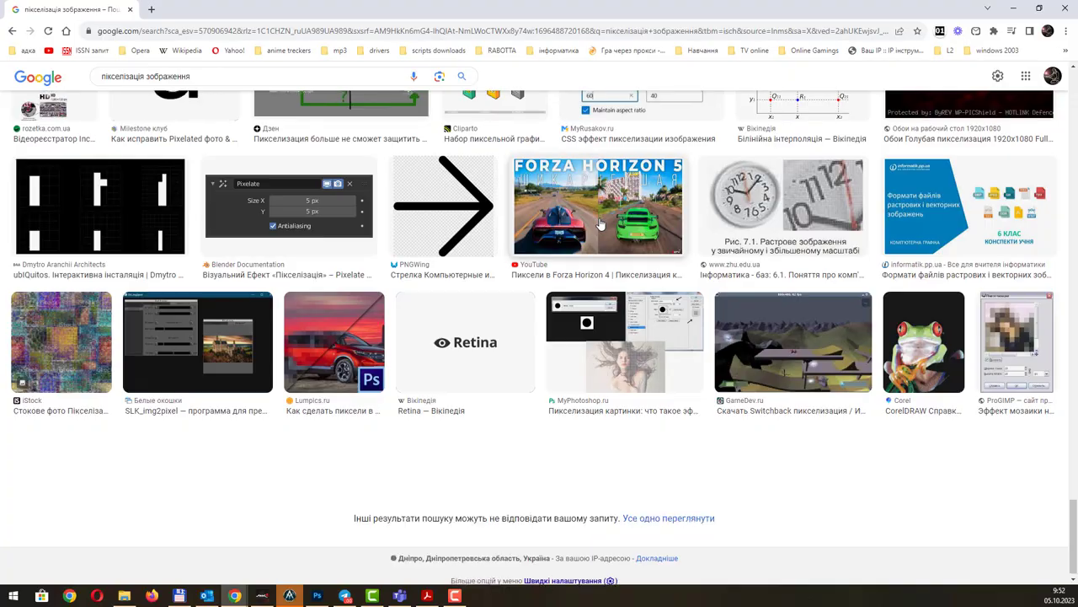
Scroll back up and select the word 'пікселізація' in the search box.
scroll(640, 255, up, 10)
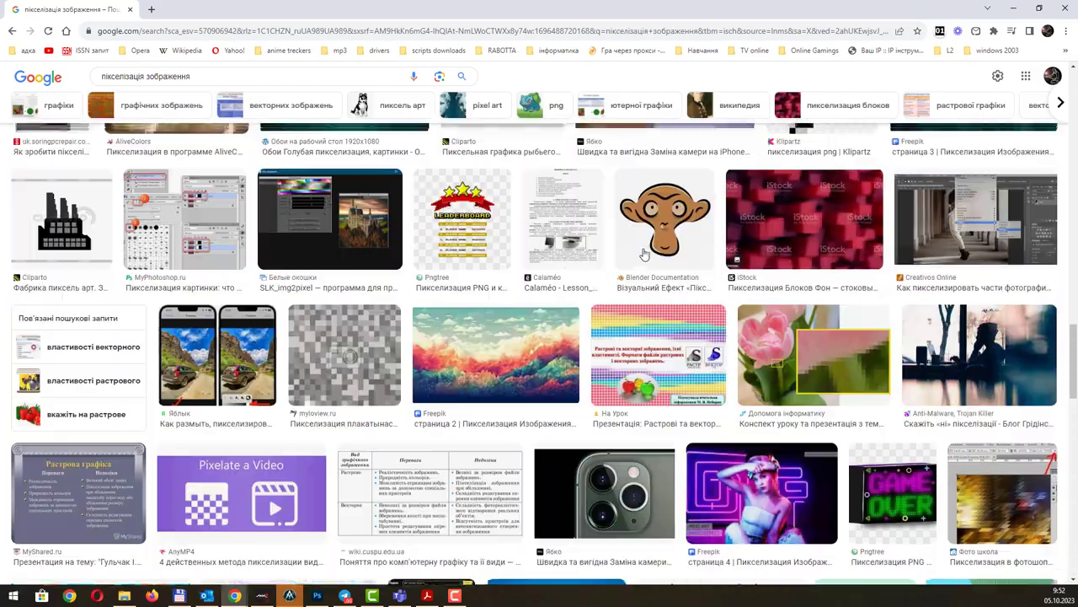
scroll(643, 254, up, 5)
scroll(643, 255, up, 5)
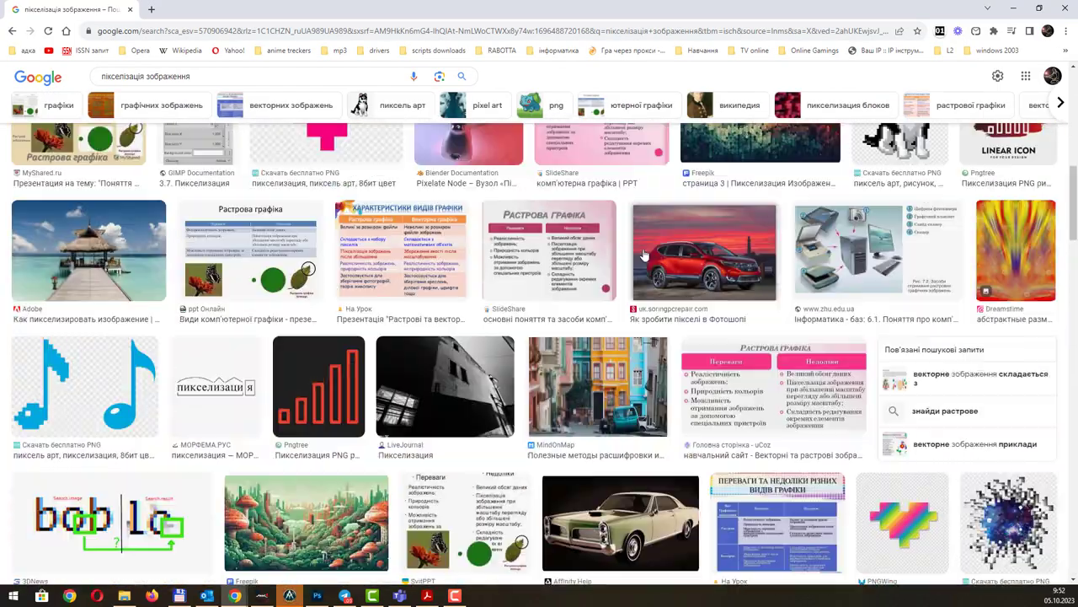
scroll(644, 255, up, 5)
scroll(644, 254, up, 5)
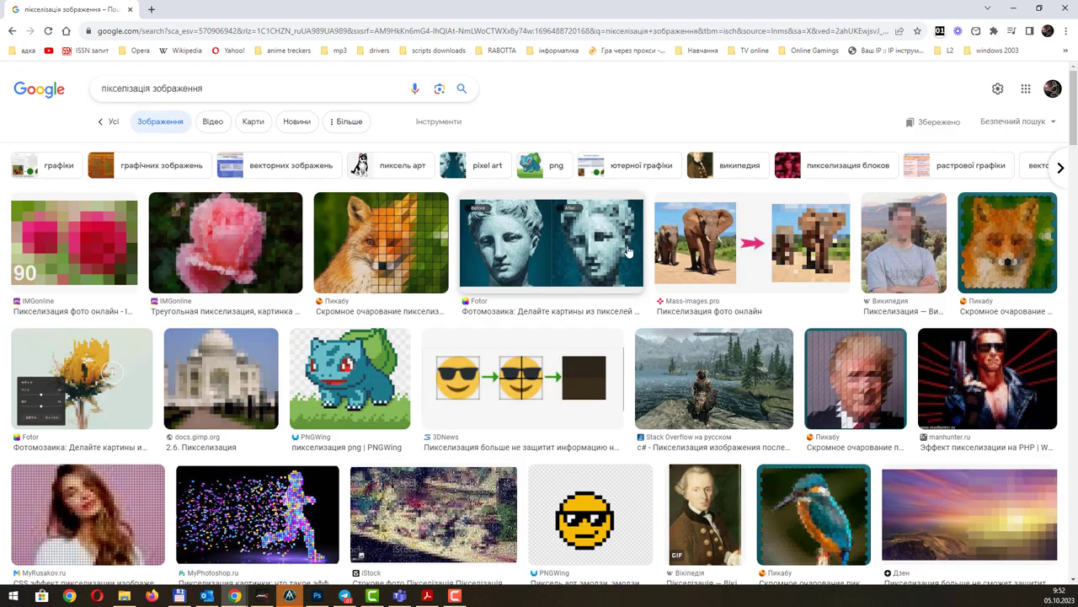
double_click(135, 93)
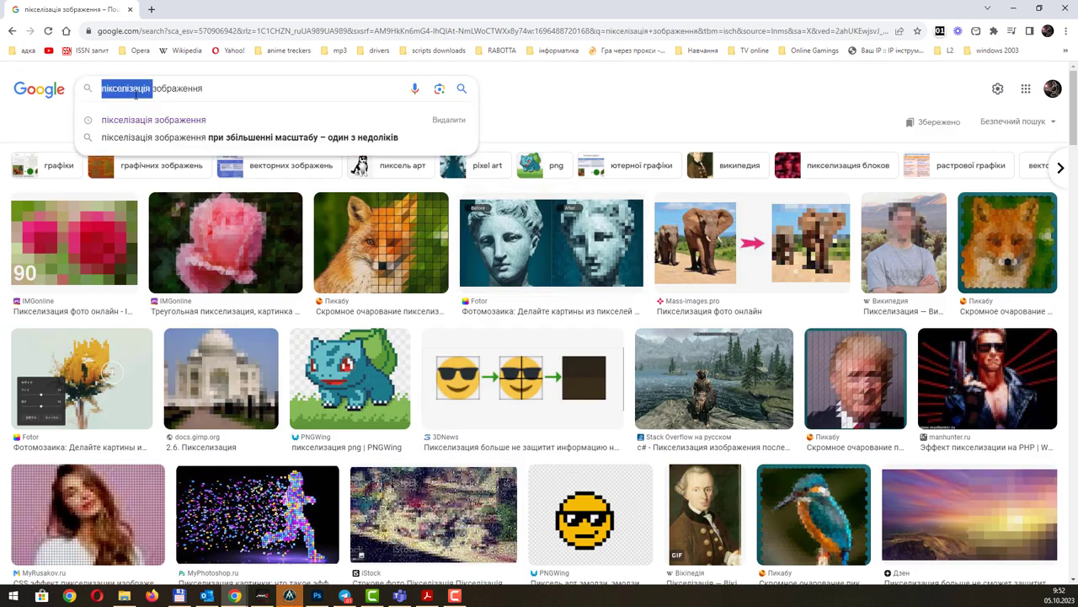
Search for 'розмите зображення' and scroll through the blurred-image results.
text(роз)
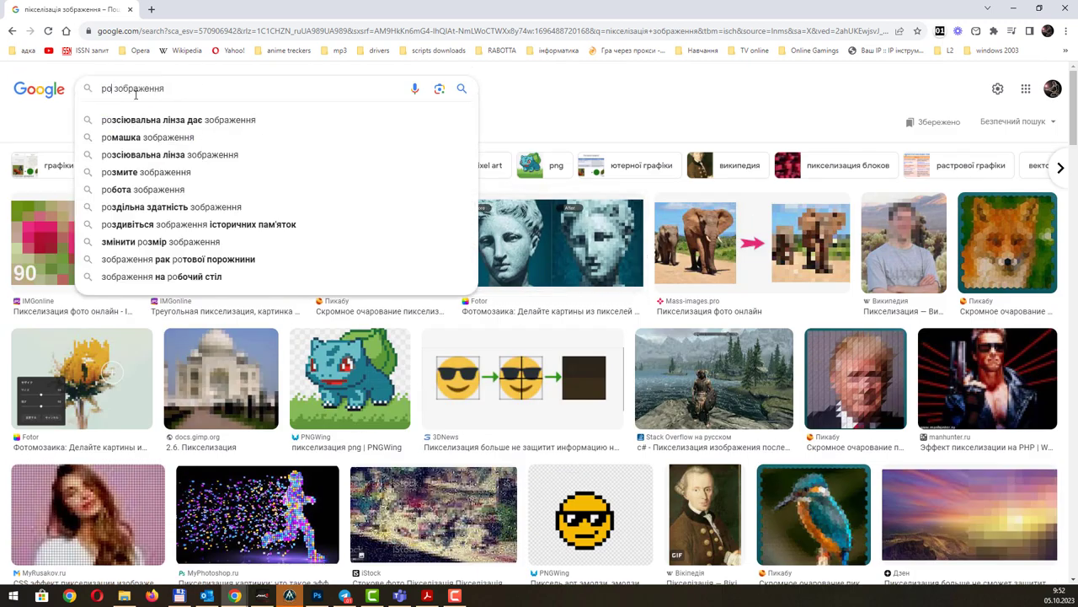
text(мите)
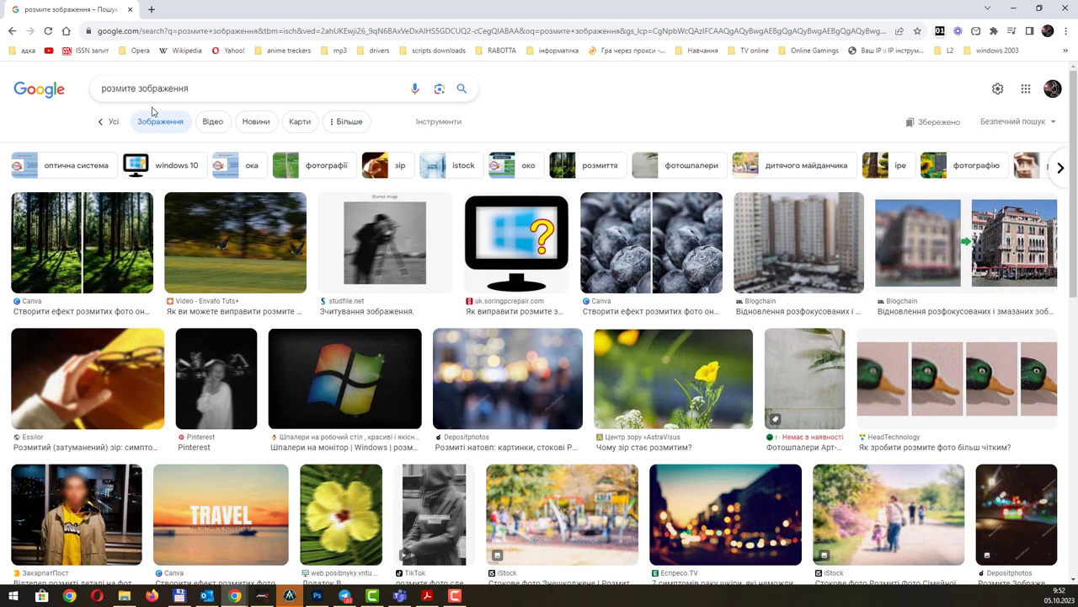
scroll(663, 312, down, 4)
scroll(663, 313, down, 3)
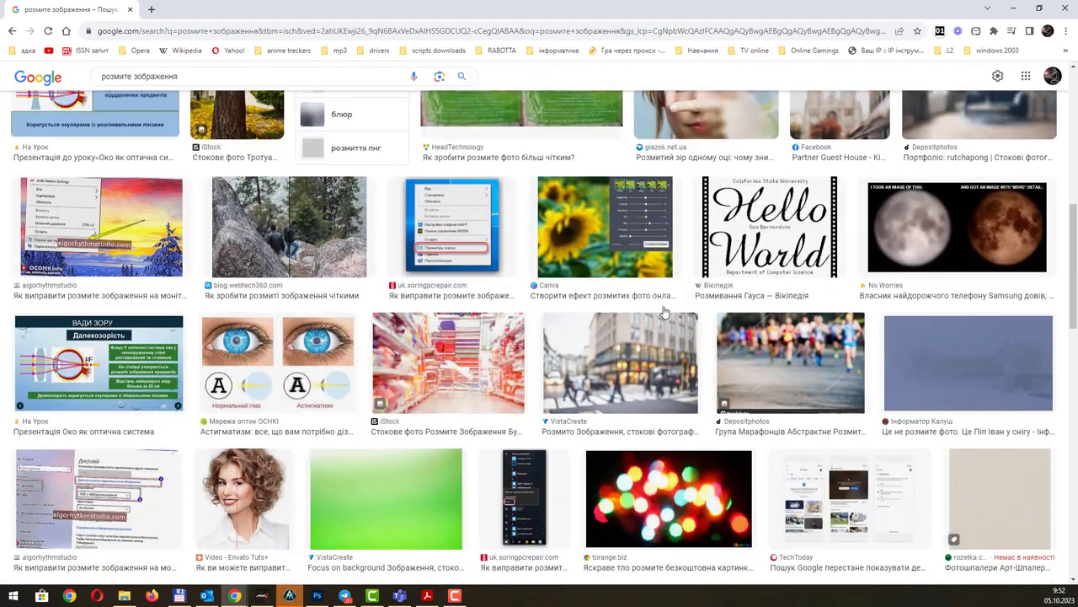
scroll(663, 313, down, 2)
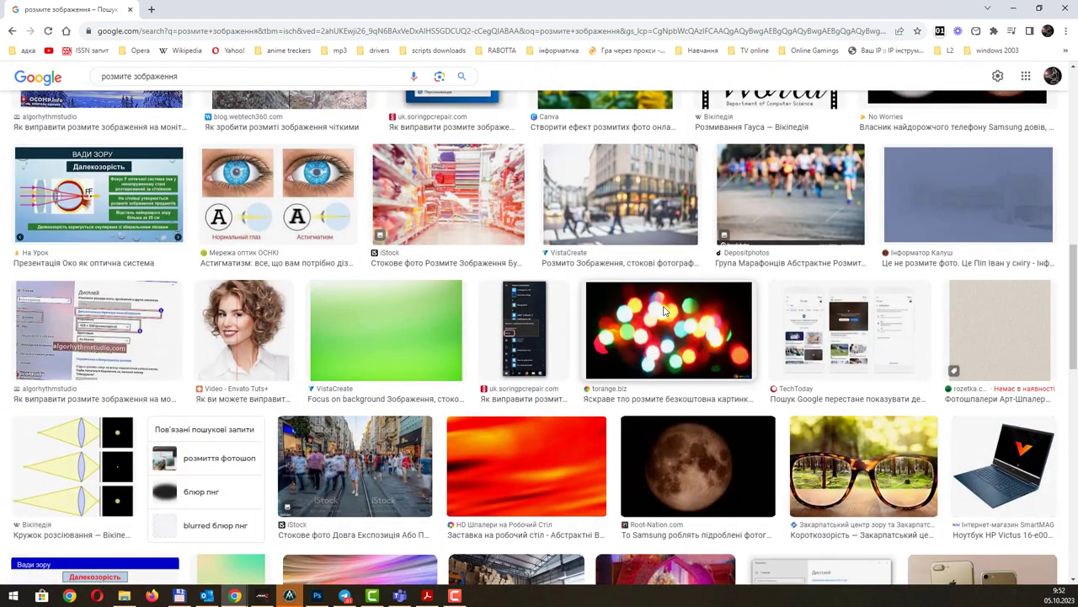
scroll(663, 312, down, 1)
scroll(663, 313, down, 1)
scroll(663, 313, down, 2)
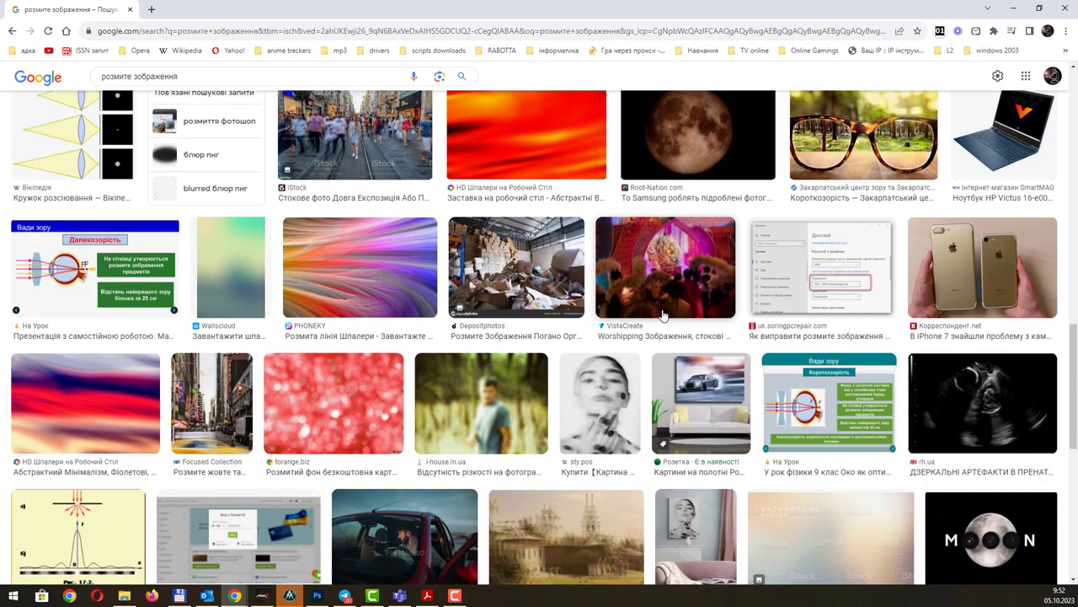
scroll(663, 314, down, 1)
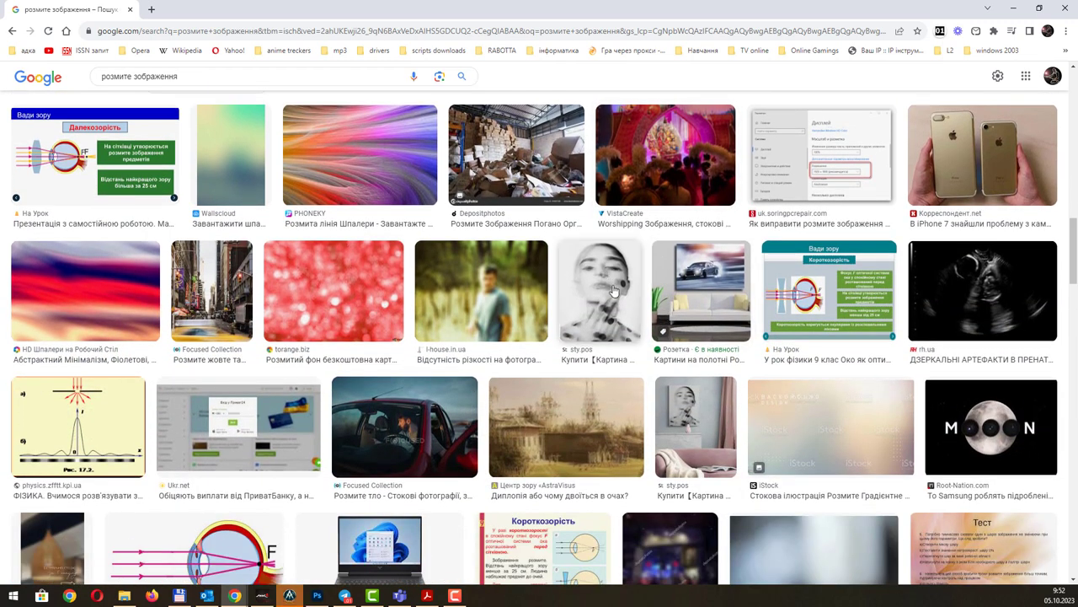
scroll(613, 290, down, 2)
scroll(613, 291, down, 2)
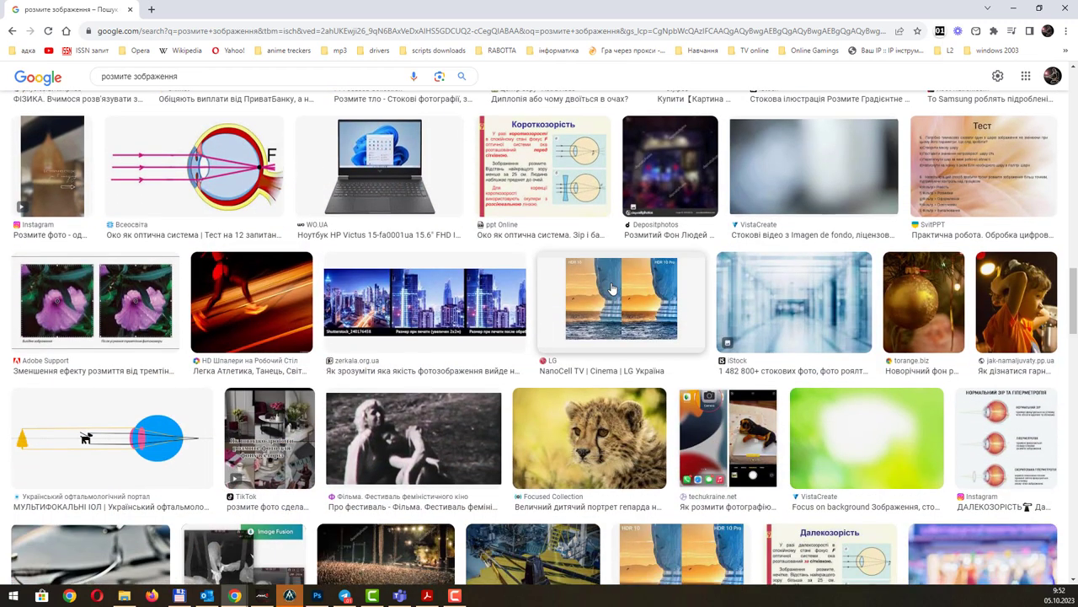
scroll(613, 291, down, 2)
scroll(613, 289, down, 1)
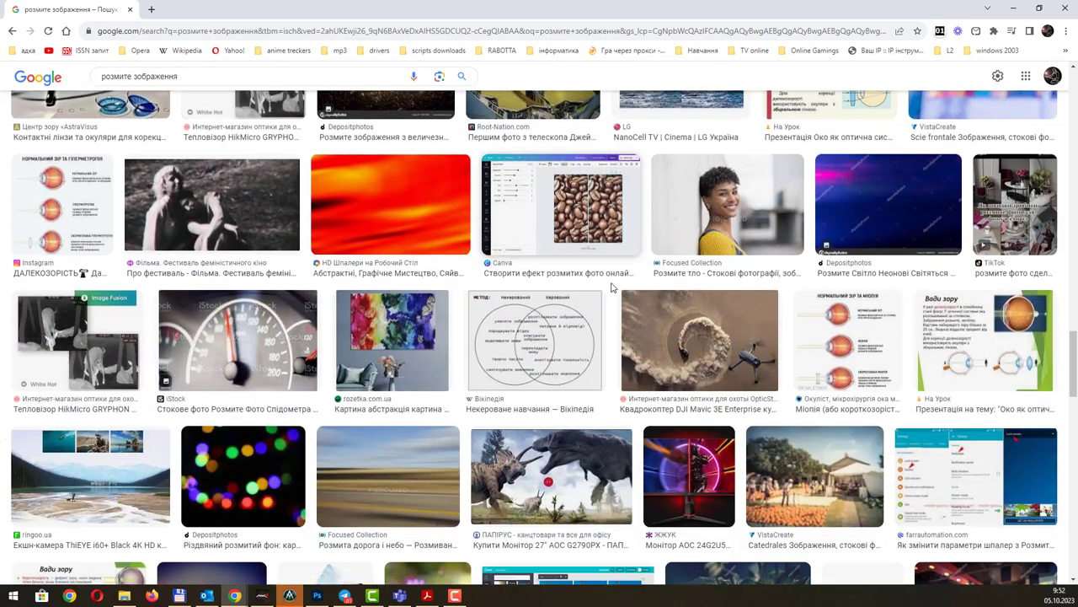
scroll(612, 288, down, 1)
scroll(613, 288, up, 4)
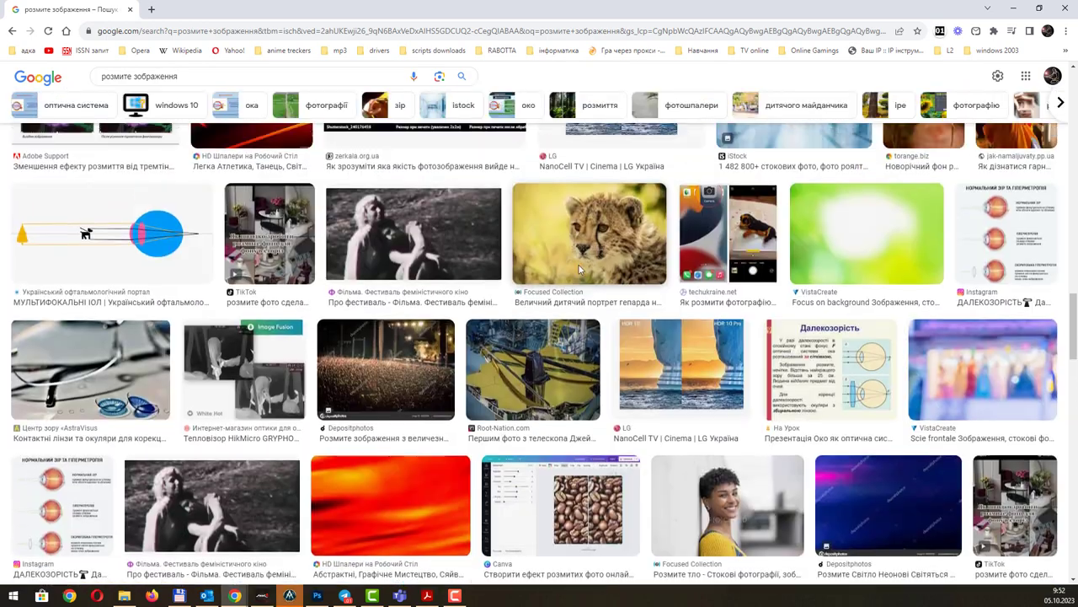
scroll(579, 270, up, 5)
scroll(580, 270, up, 5)
scroll(579, 270, up, 5)
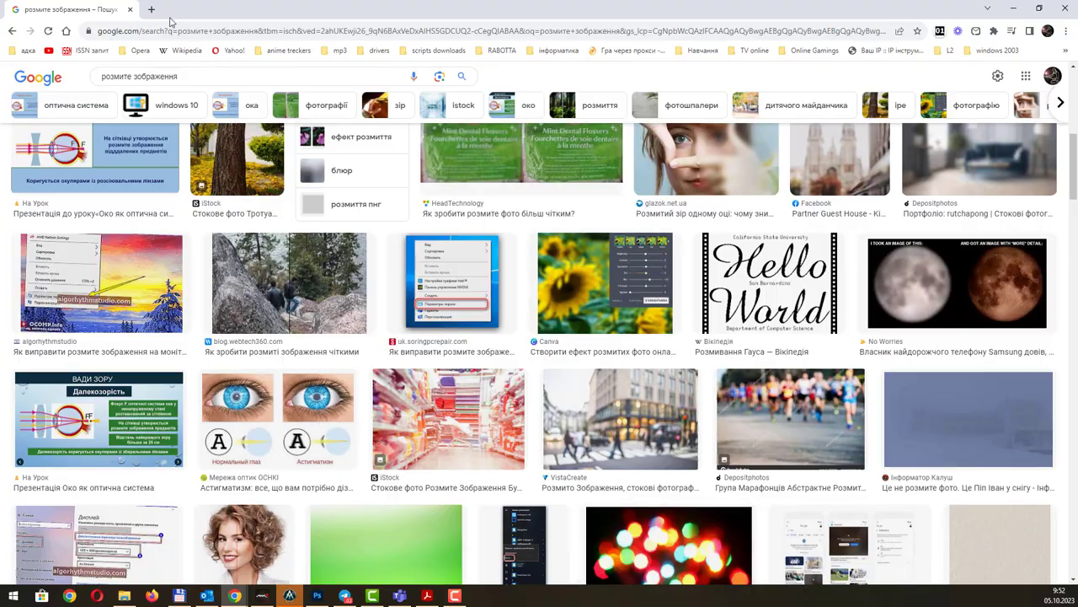
Return to Photoshop and move through the 121_2.jpg and img012.jpg tabs to Без назви-3.
click(130, 9)
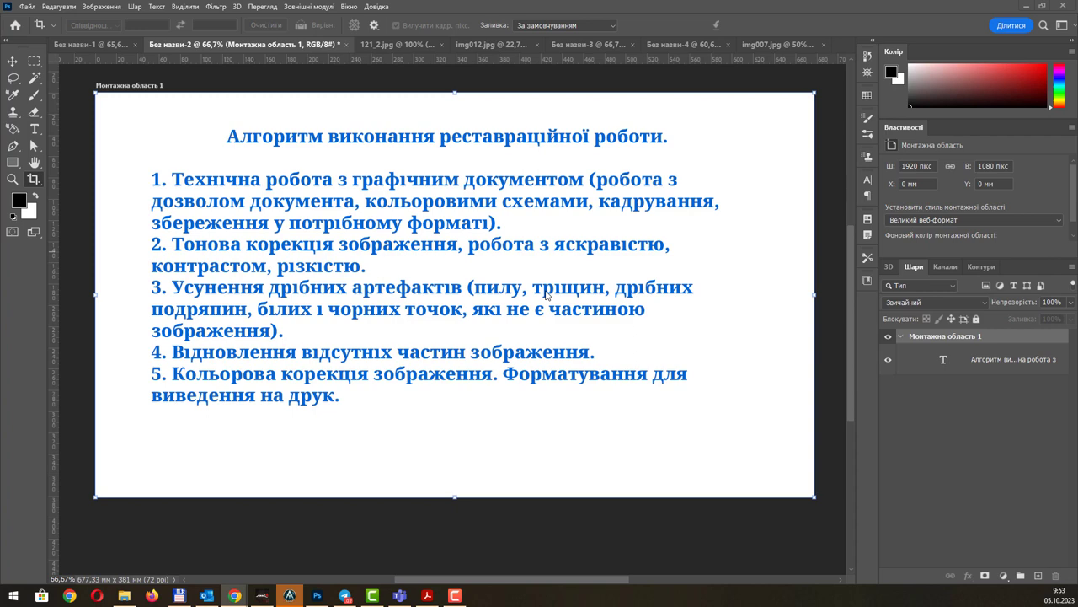
click(420, 44)
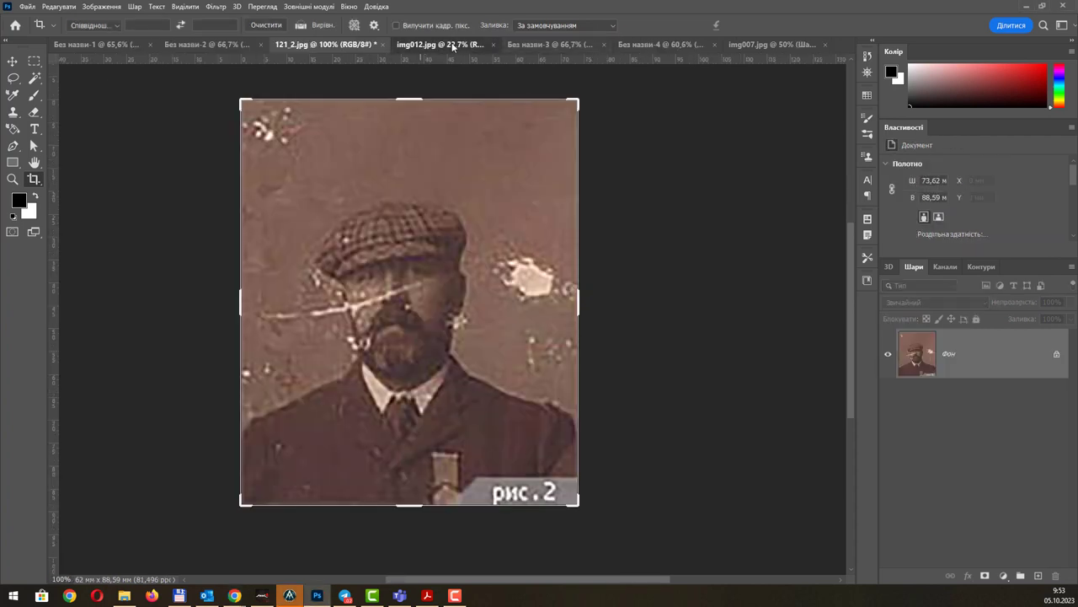
click(460, 46)
click(546, 46)
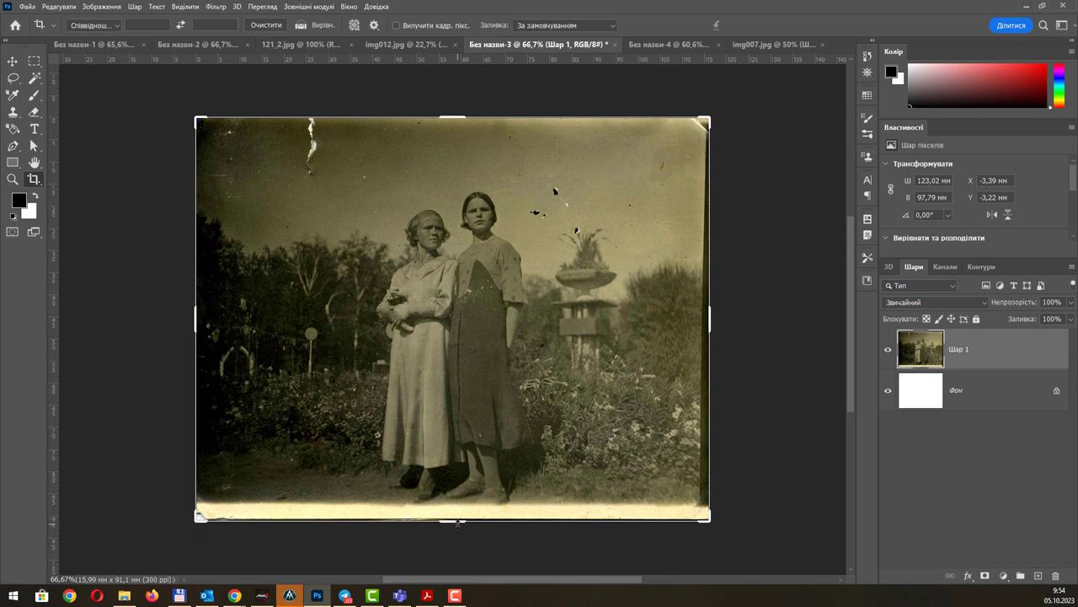
Nudge the bottom crop edge and commit the crop of the two-women photo.
drag(457, 523, 459, 526)
key(Return)
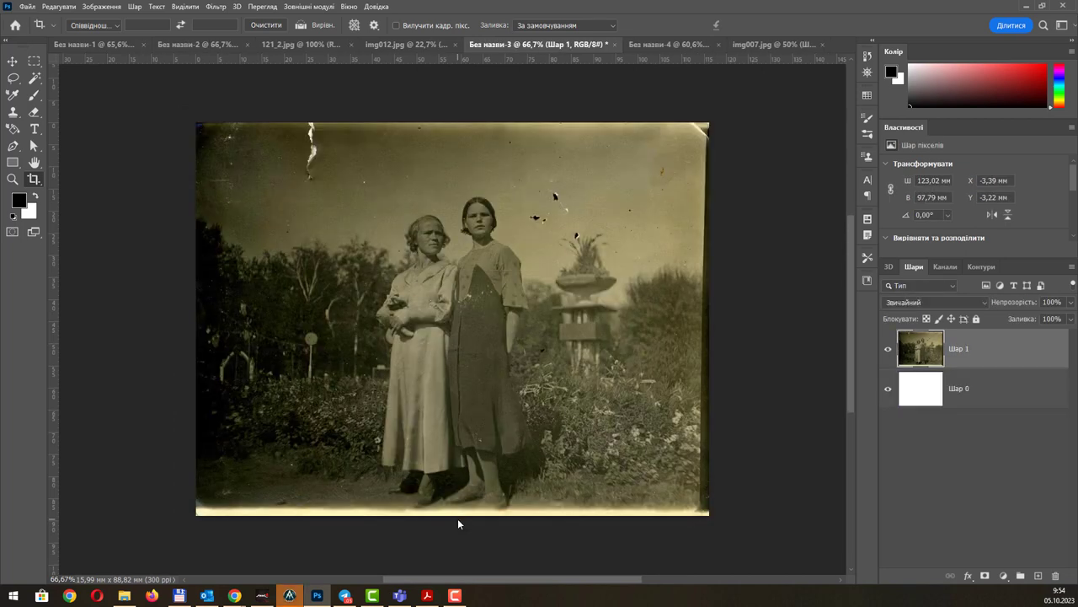
click(102, 7)
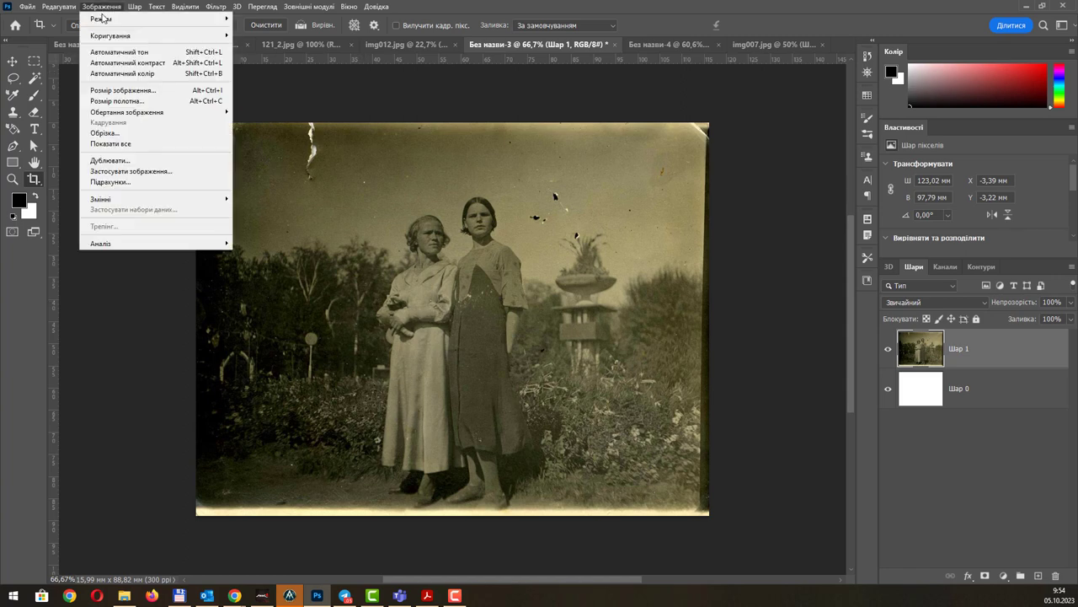
mouse_move(110, 35)
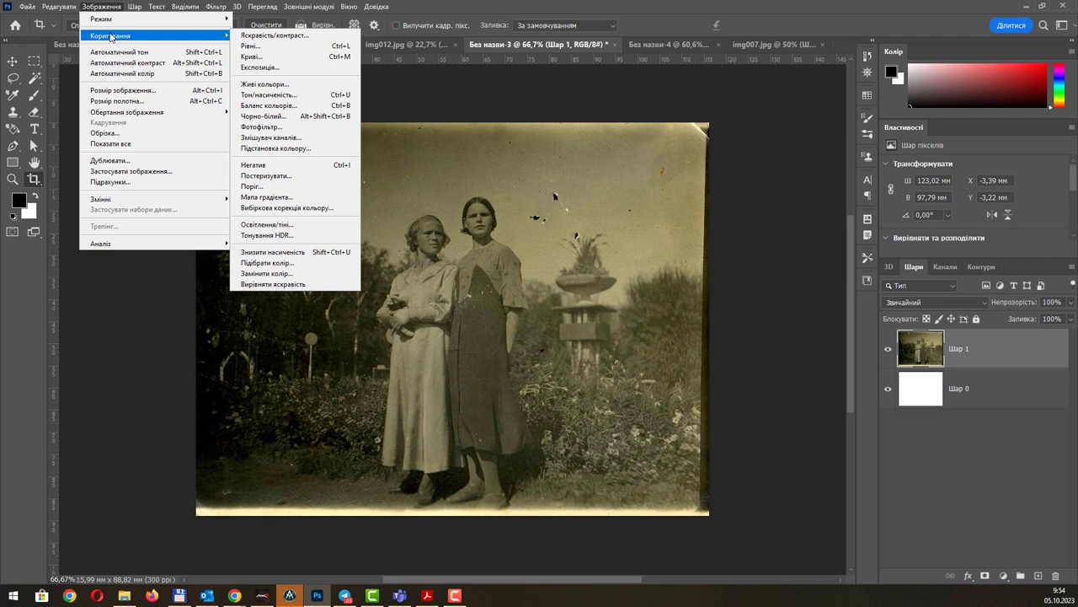
Open Levels on the two-women photo and move the dialog clear of the image.
click(326, 85)
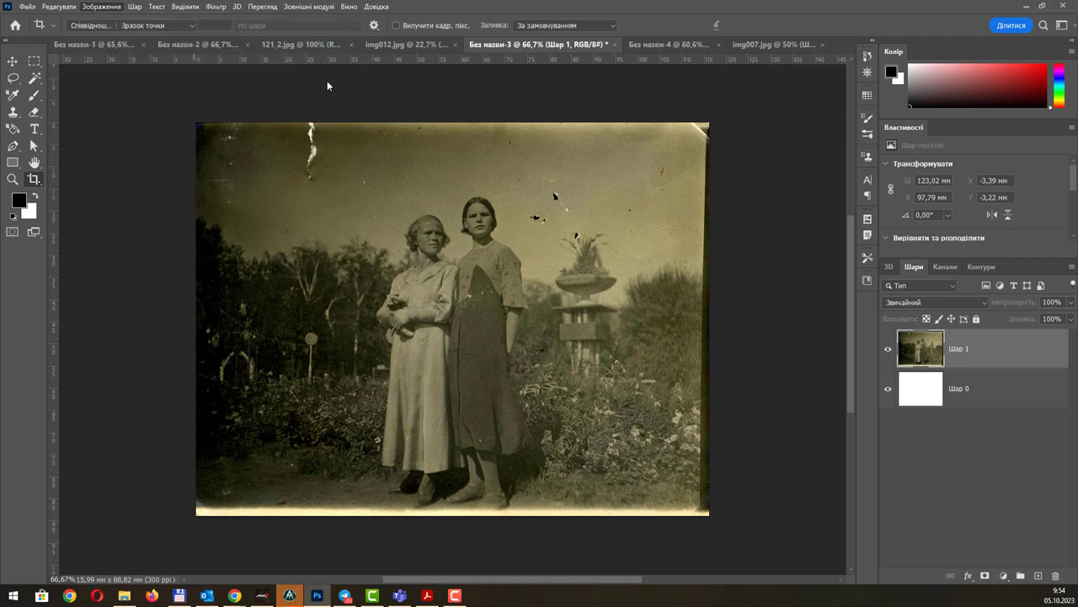
drag(876, 340, 853, 164)
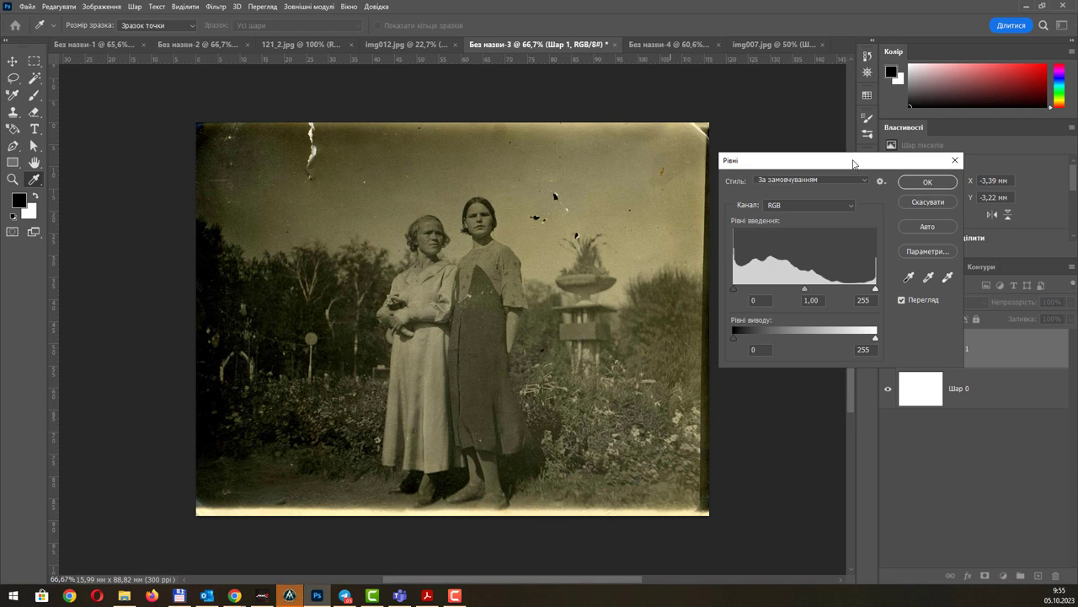
drag(853, 162, 847, 175)
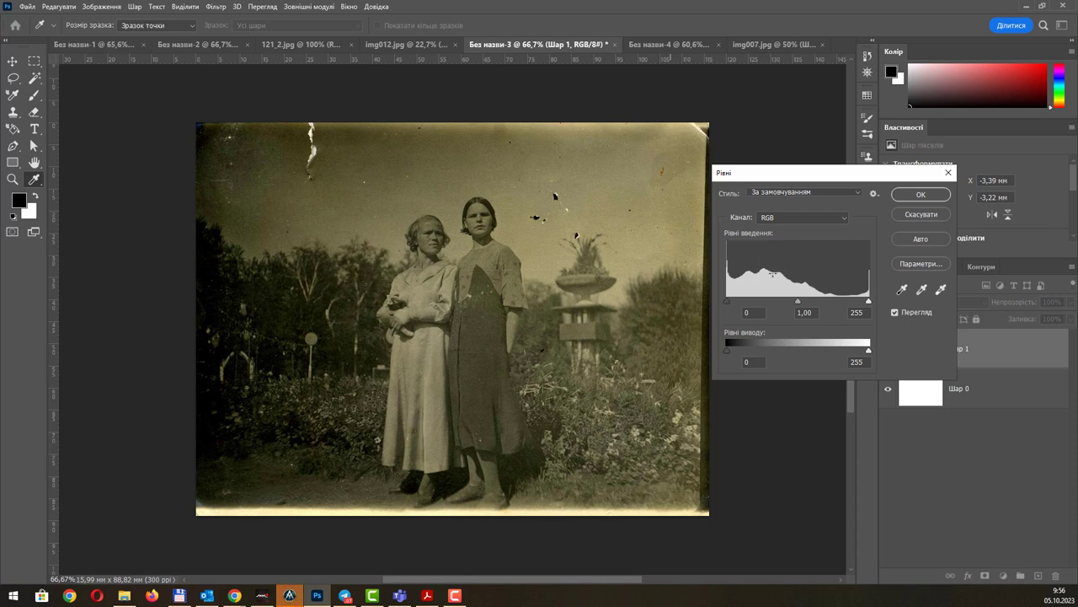
drag(825, 285, 737, 273)
Pull the Levels white input in to 178 to brighten the highlights.
drag(869, 300, 835, 301)
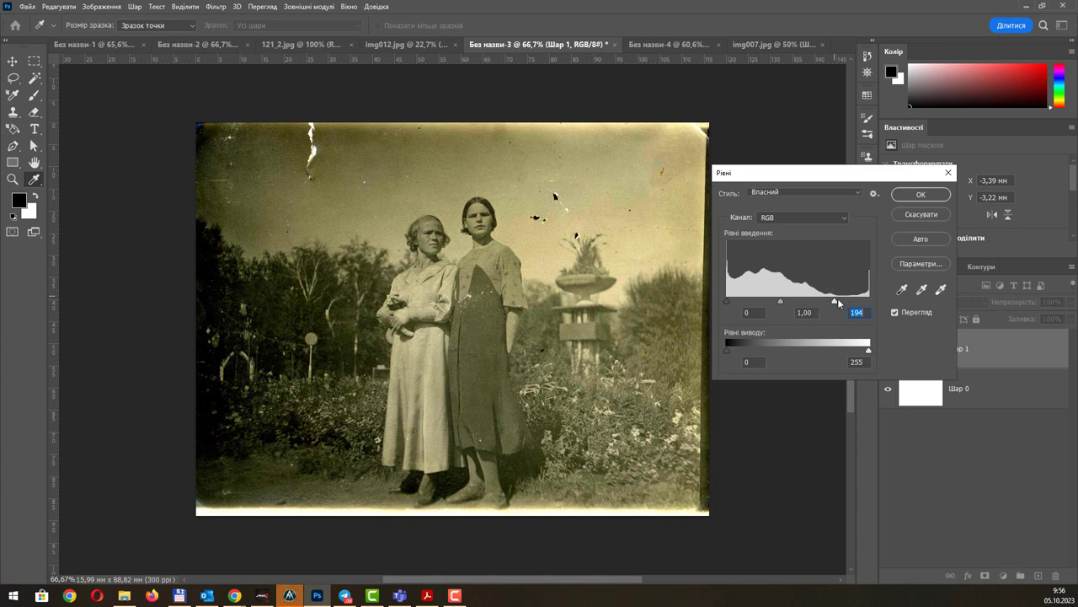
key(Down)
key(Down)
key(Down)
drag(826, 300, 827, 301)
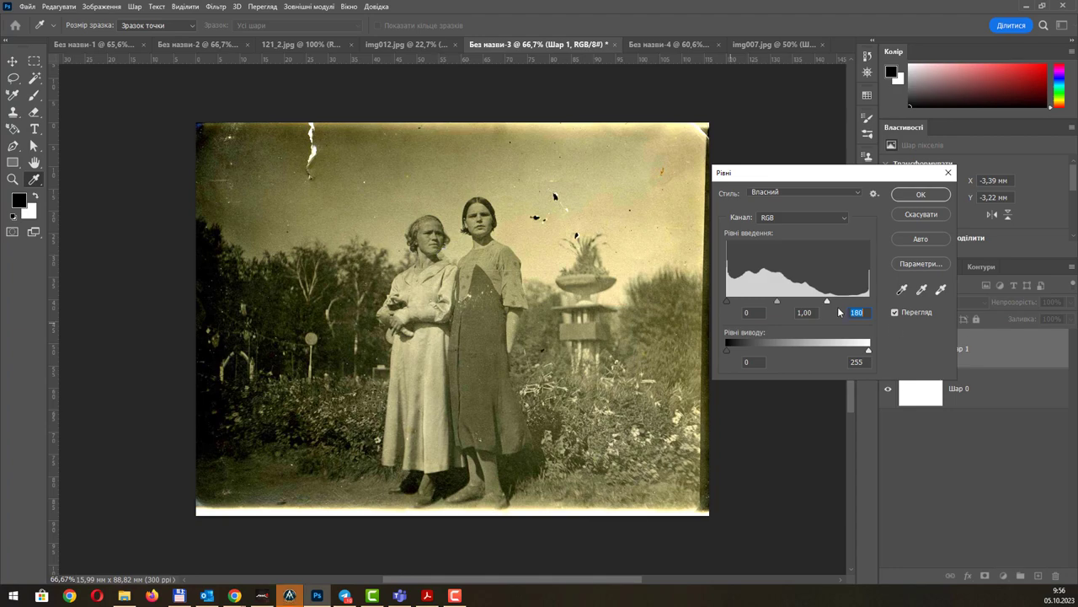
drag(828, 301, 766, 305)
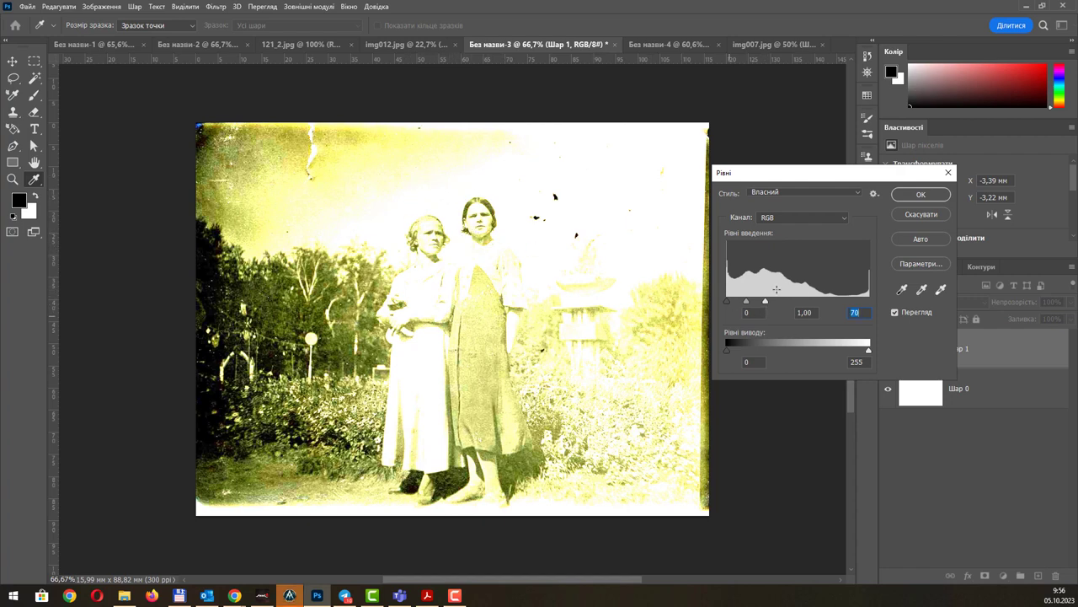
mouse_move(765, 302)
mouse_down()
mouse_move(838, 301)
mouse_move(830, 305)
mouse_up()
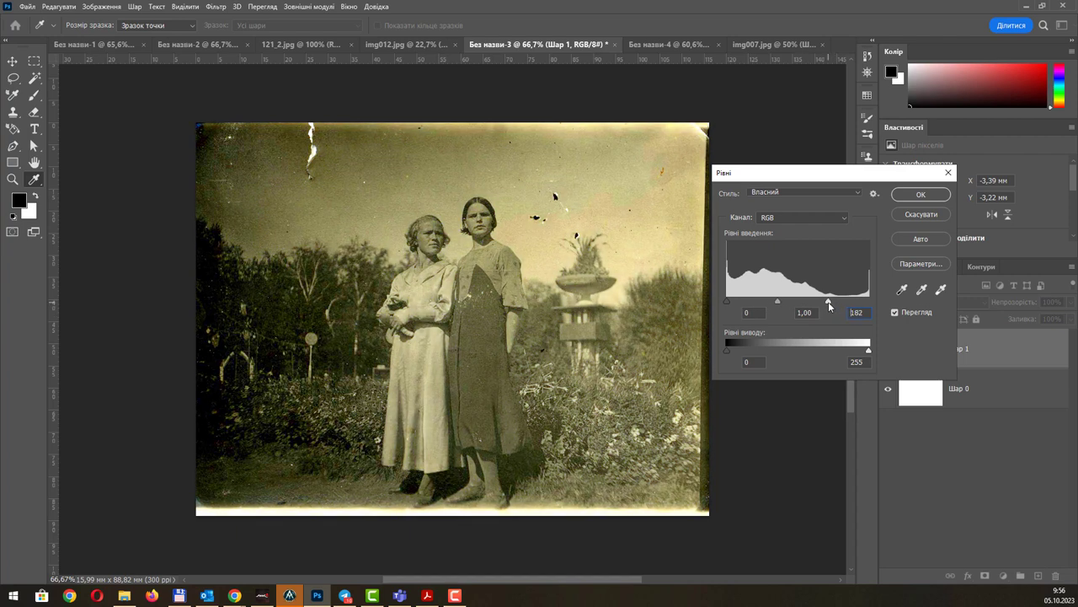
click(826, 303)
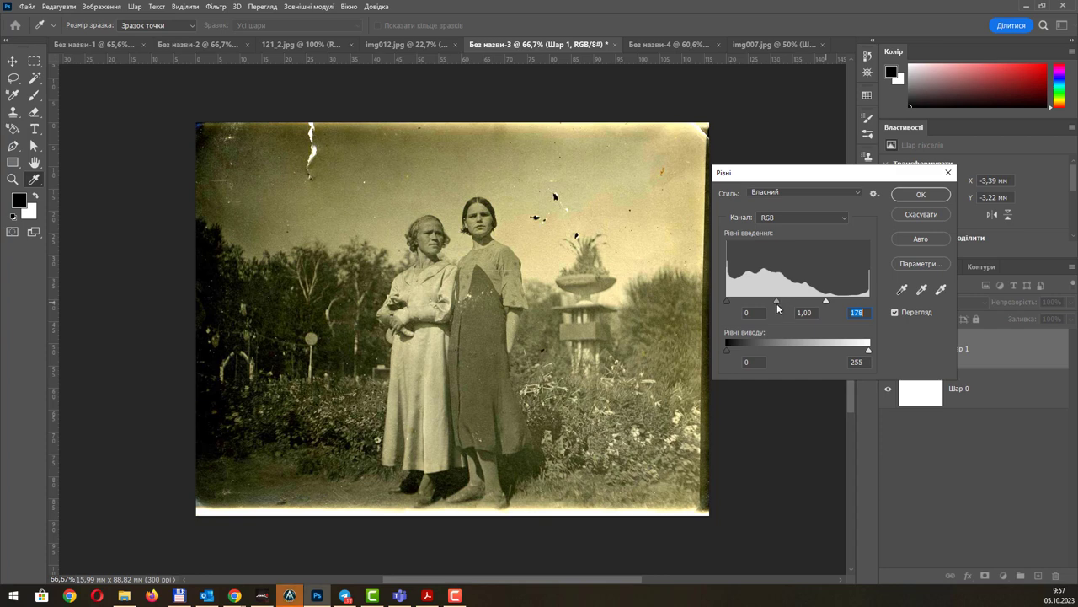
Try several midtone settings, settling on a gamma of 1,02.
drag(777, 303, 764, 296)
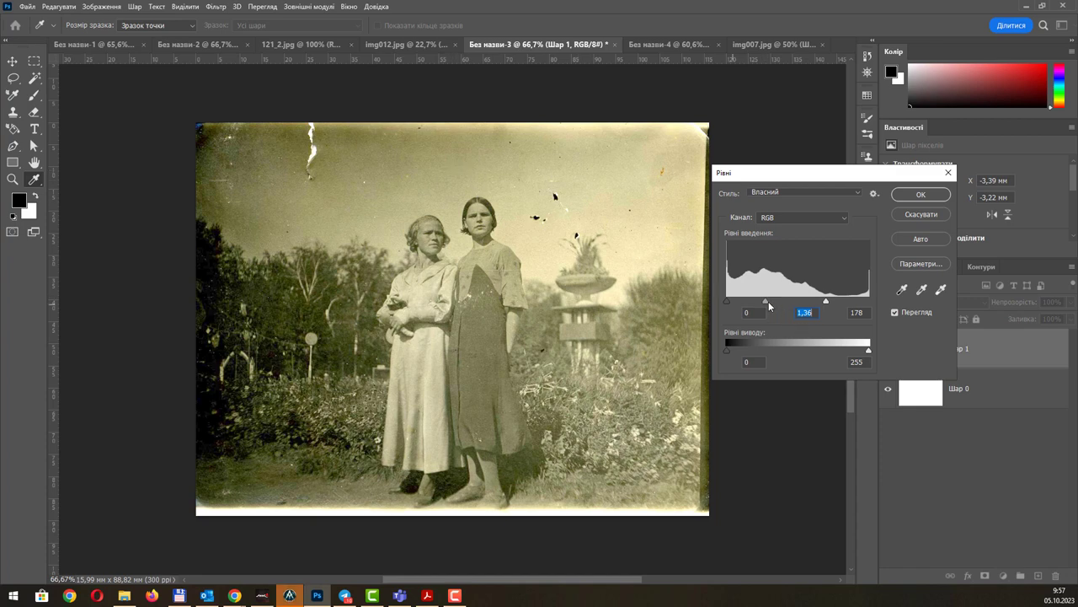
drag(766, 301, 763, 301)
drag(765, 302, 743, 302)
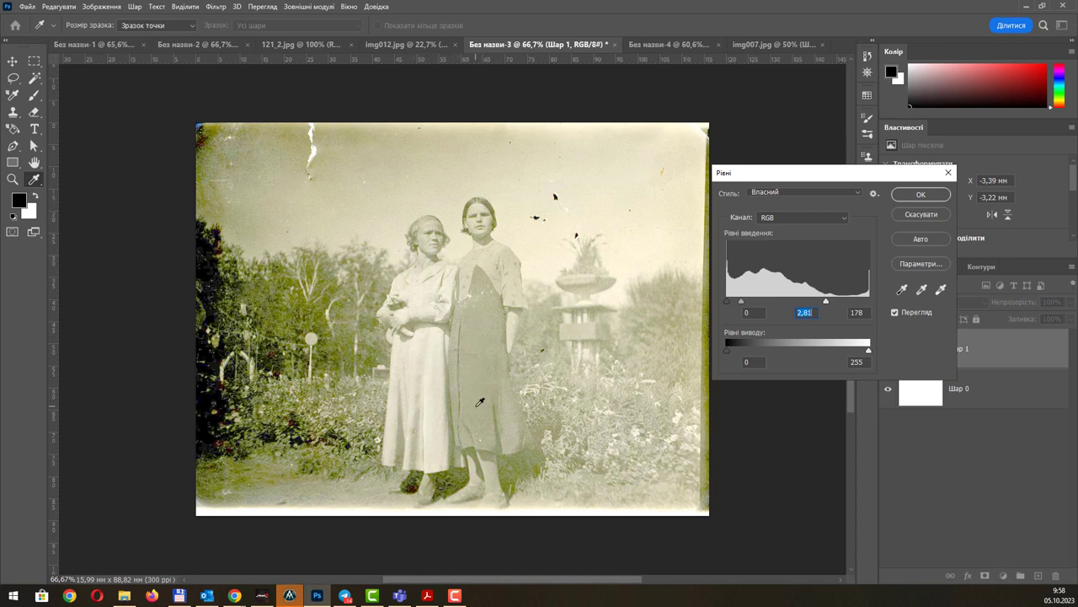
drag(741, 302, 771, 303)
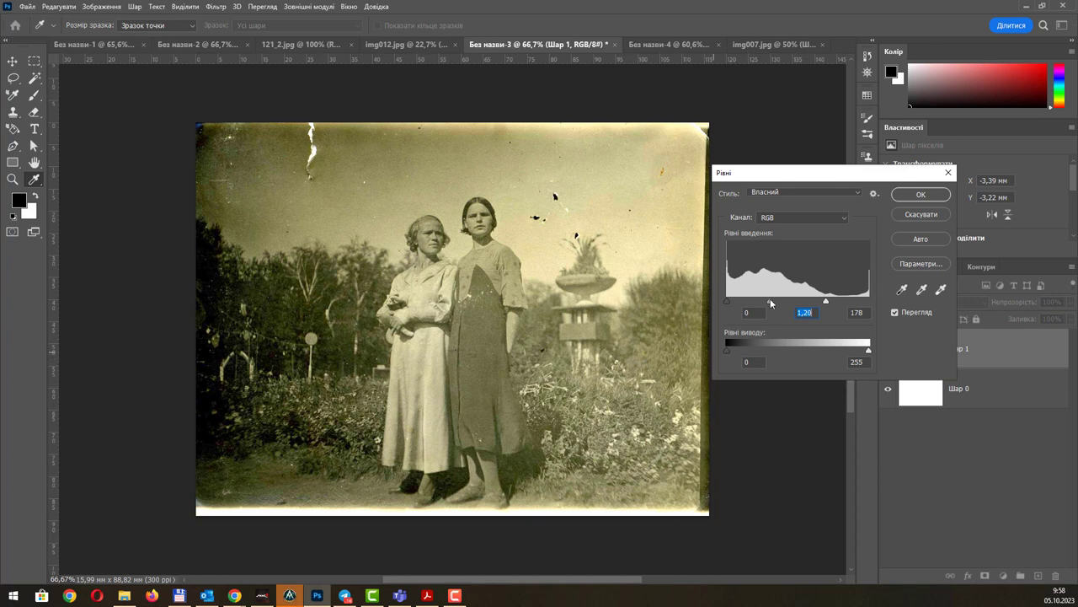
drag(770, 300, 775, 300)
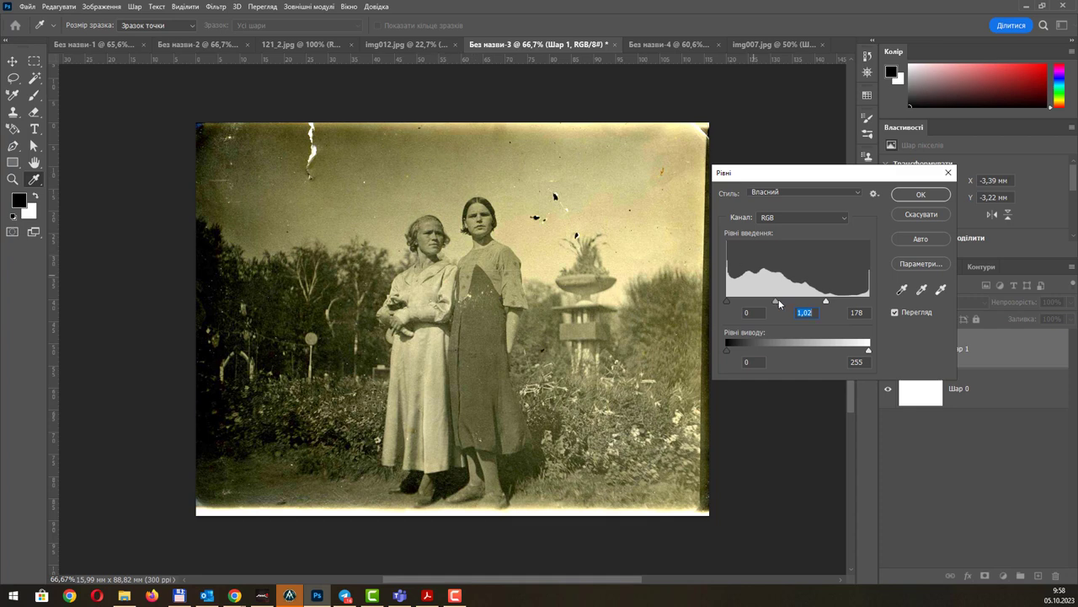
Apply the whole-photo Levels and lasso the dark left strip of the photo.
click(915, 197)
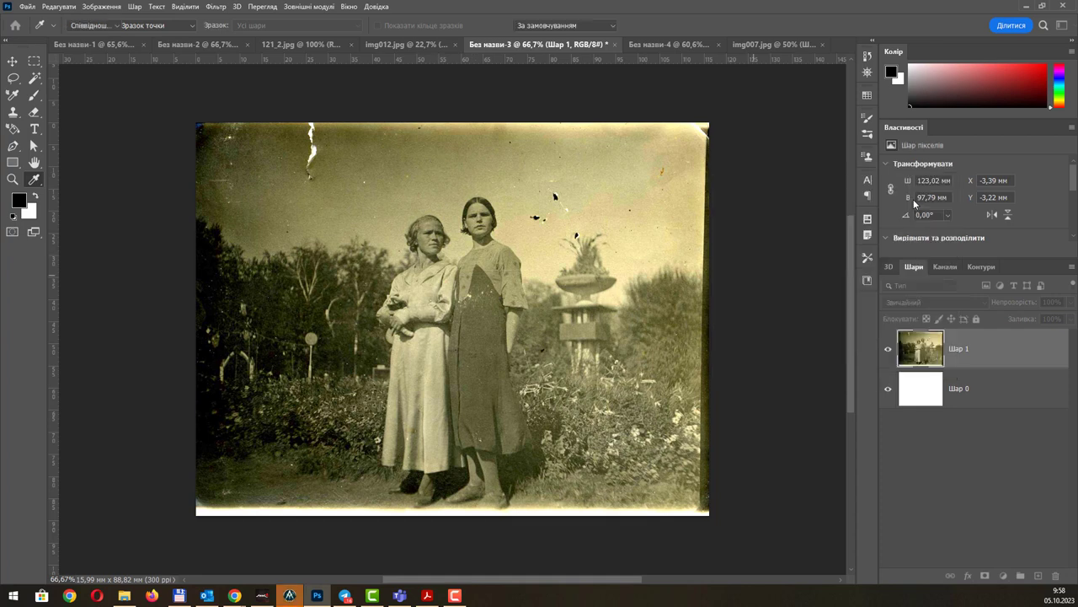
key(c)
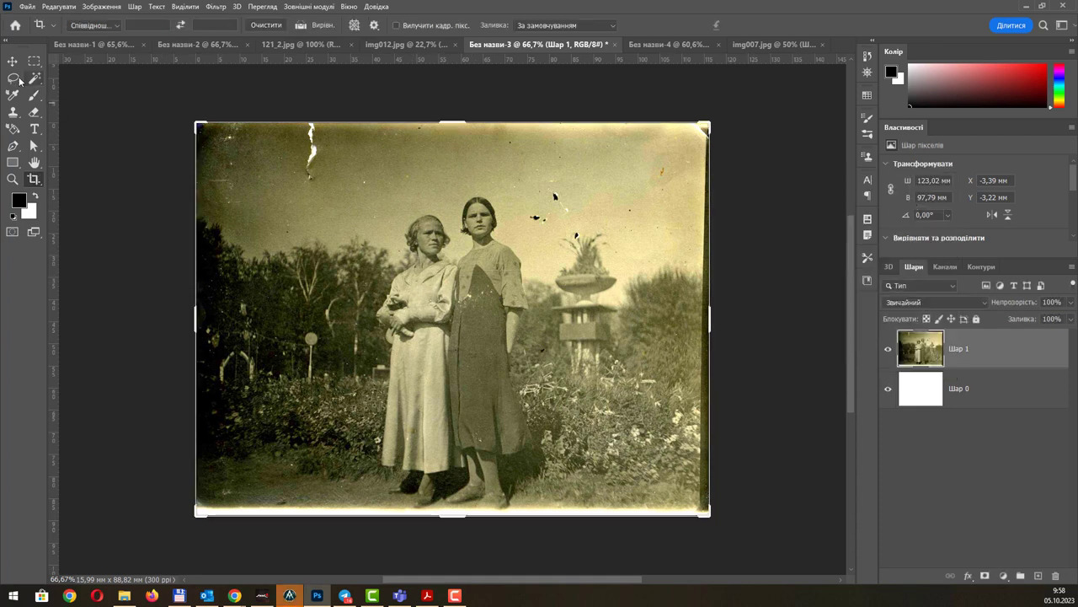
click(12, 77)
drag(310, 119, 114, 460)
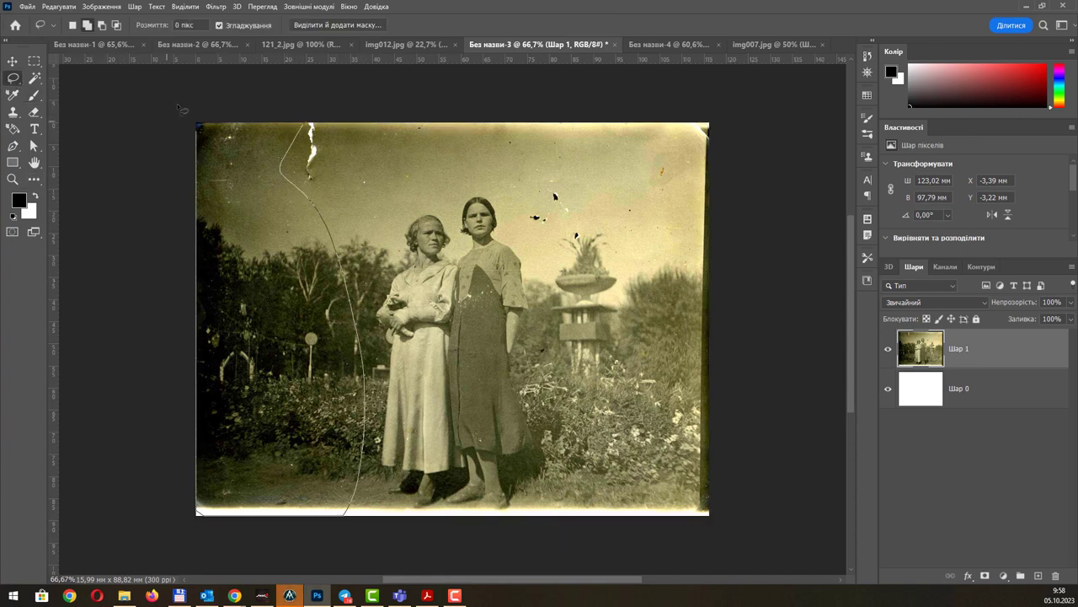
drag(114, 459, 251, 78)
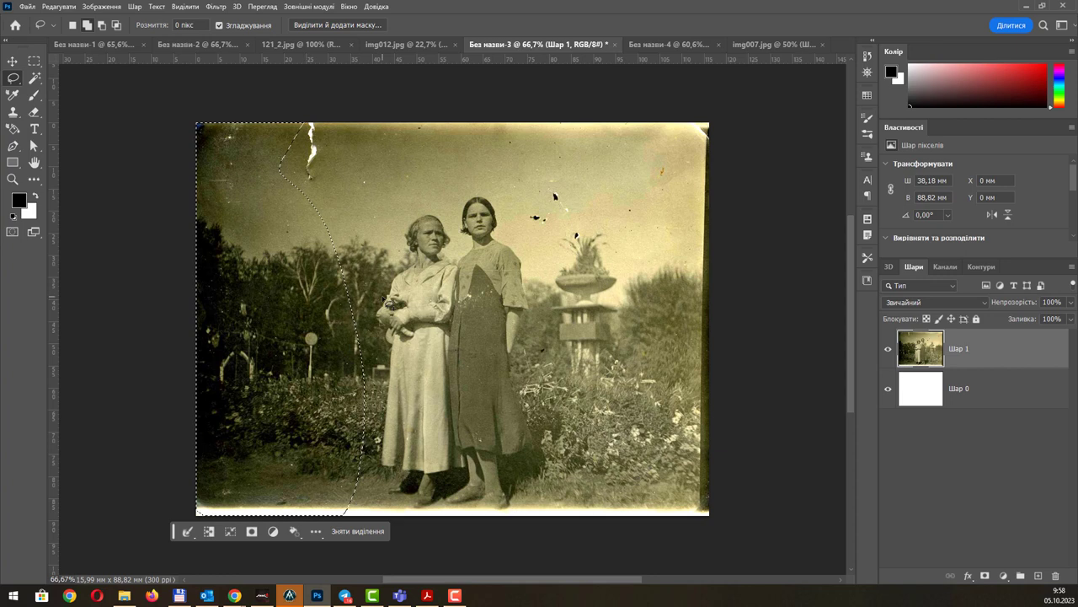
Brighten the left strip with Levels white 153, then deselect.
key(ctrl+l)
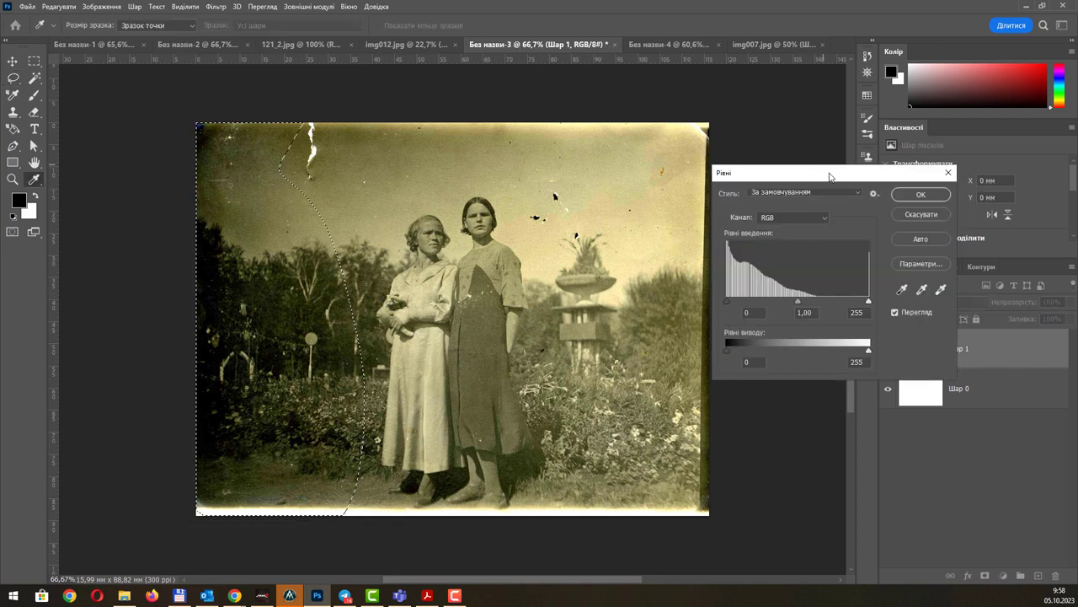
drag(830, 174, 775, 177)
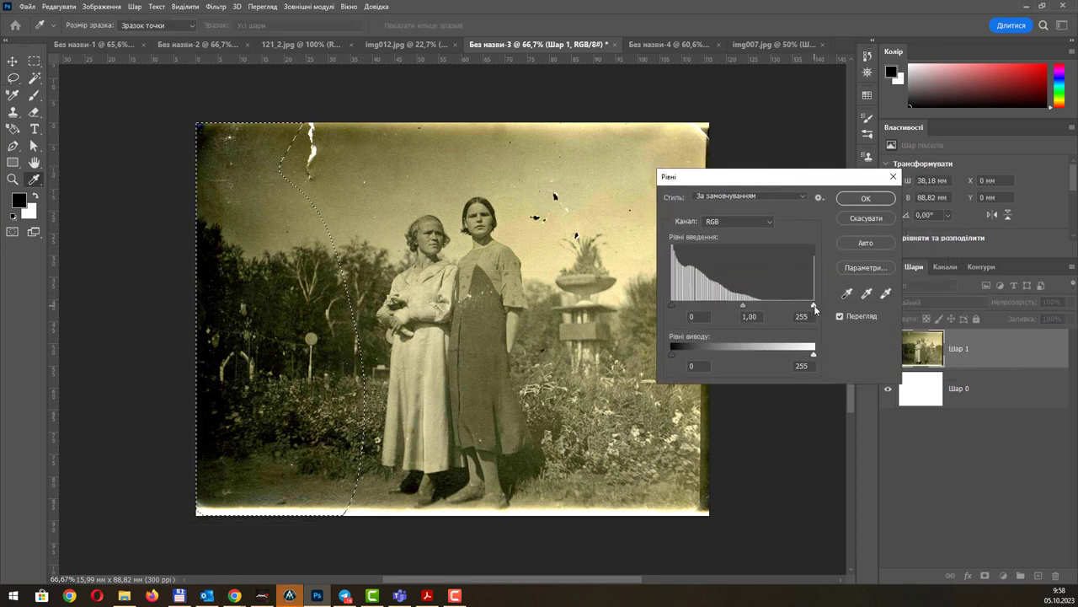
drag(813, 304, 695, 304)
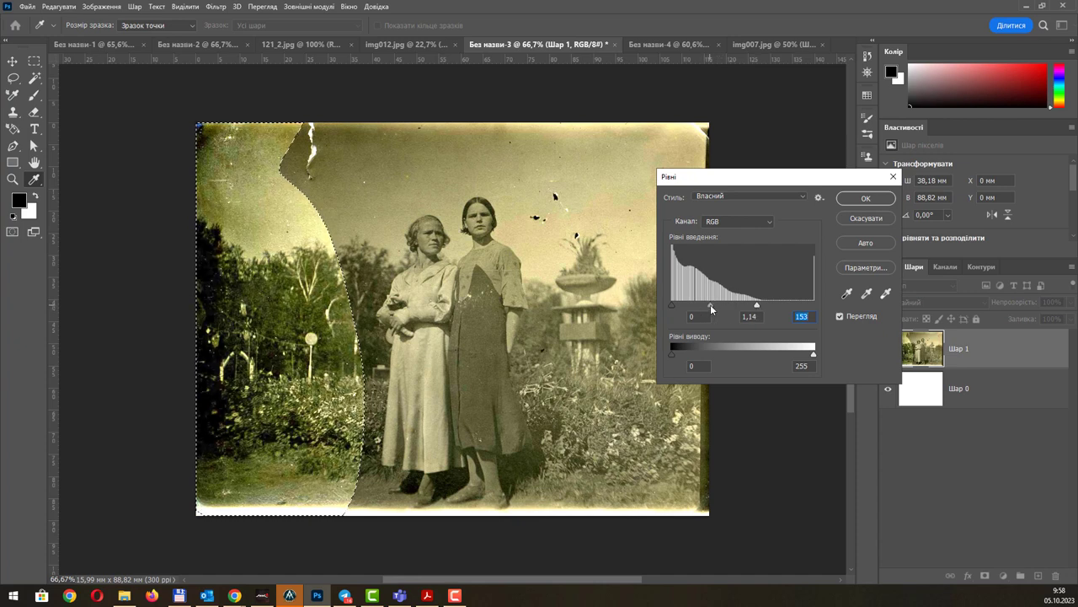
click(864, 201)
key(l)
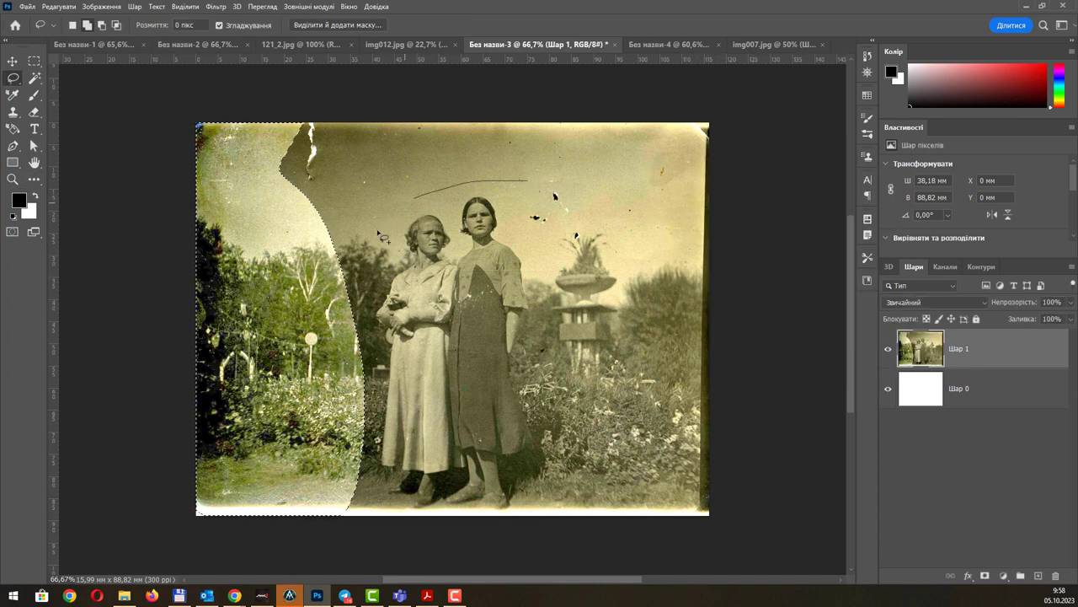
key(ctrl+d)
Lasso around the two women and apply Levels 23 / 1,22 / 192.
drag(406, 193, 600, 287)
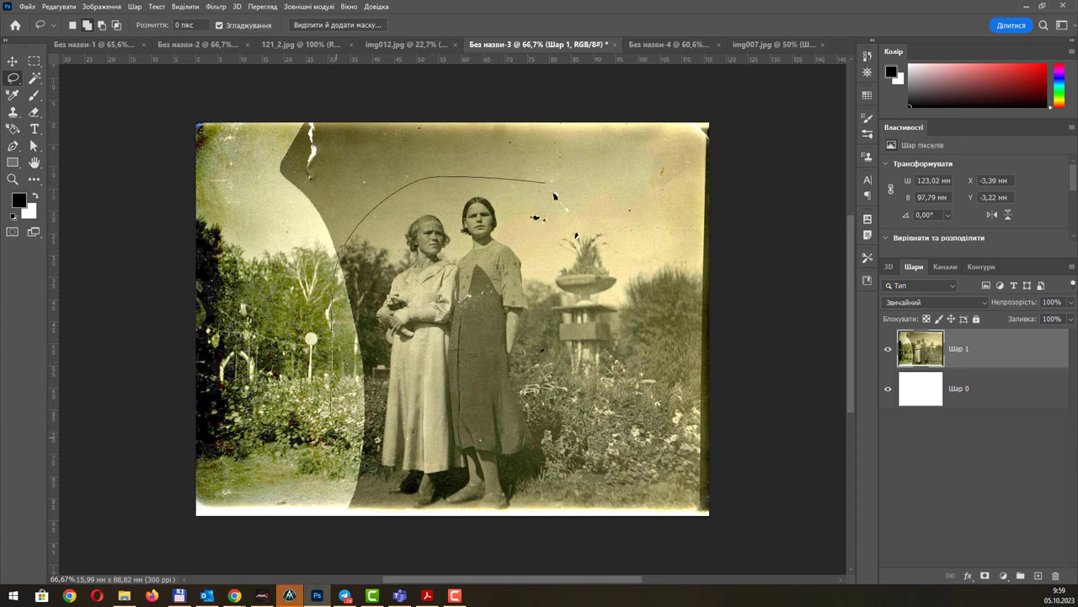
key(ctrl+l)
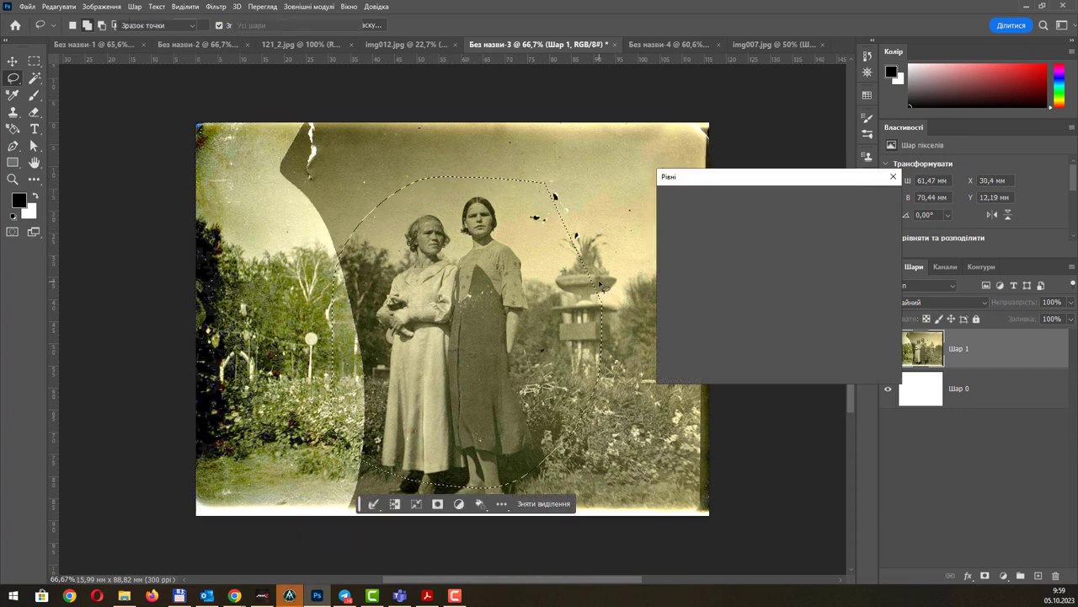
drag(813, 305, 778, 305)
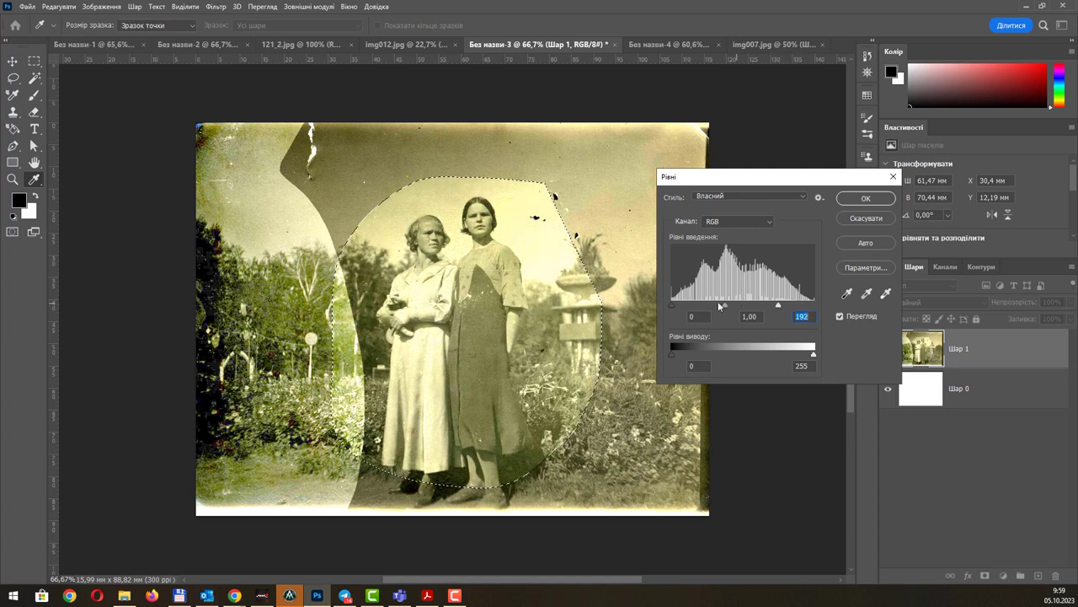
drag(671, 305, 726, 305)
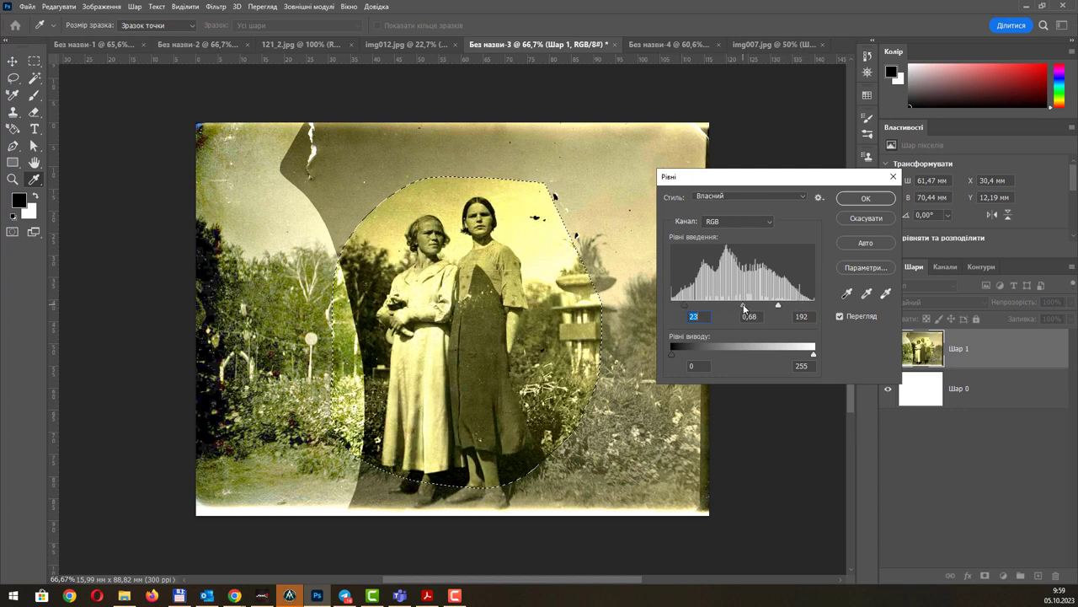
click(865, 198)
scroll(536, 245, up, 1)
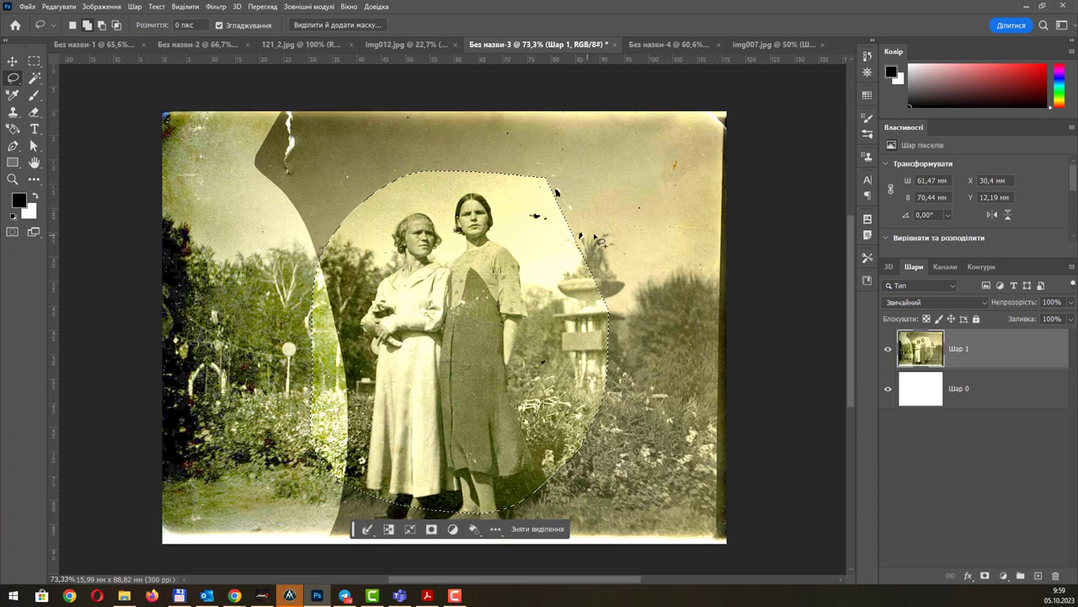
Zoom in and undo both local Levels edits, then clear the selection.
scroll(575, 216, up, 1)
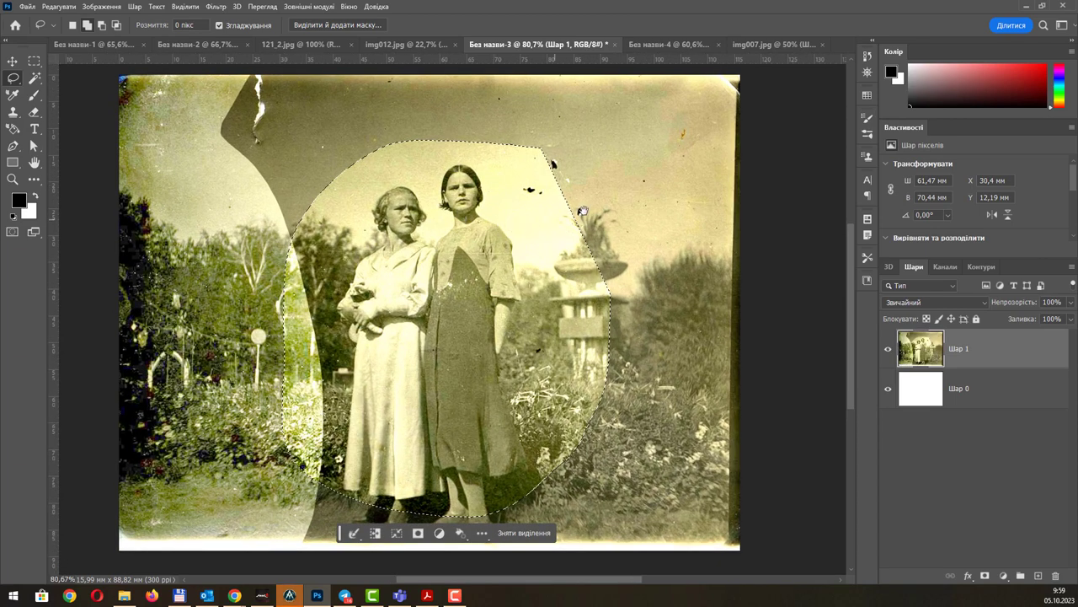
drag(583, 211, 589, 210)
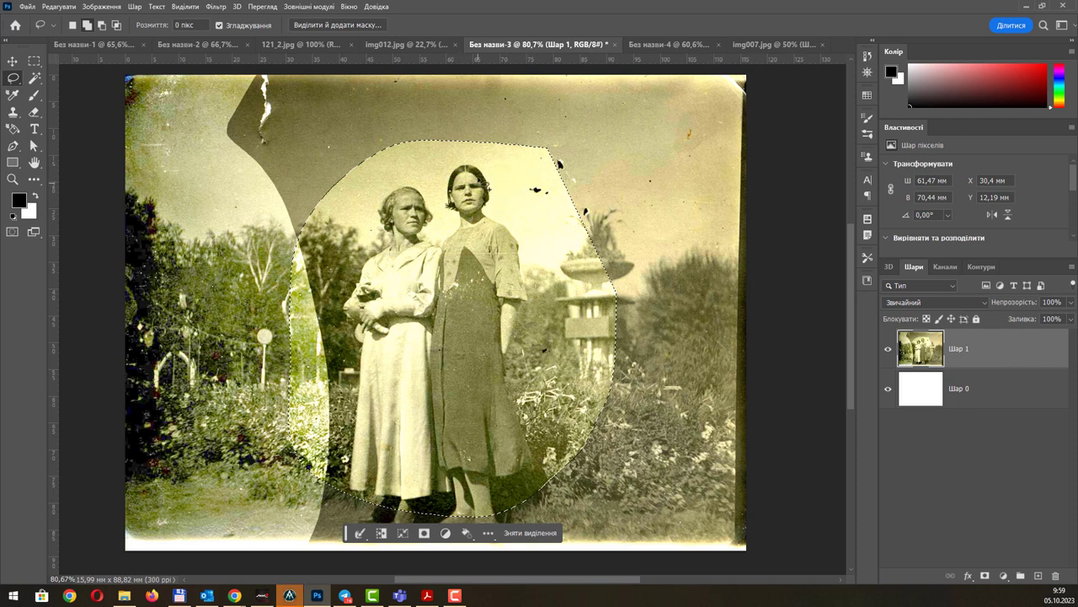
key(ctrl+d)
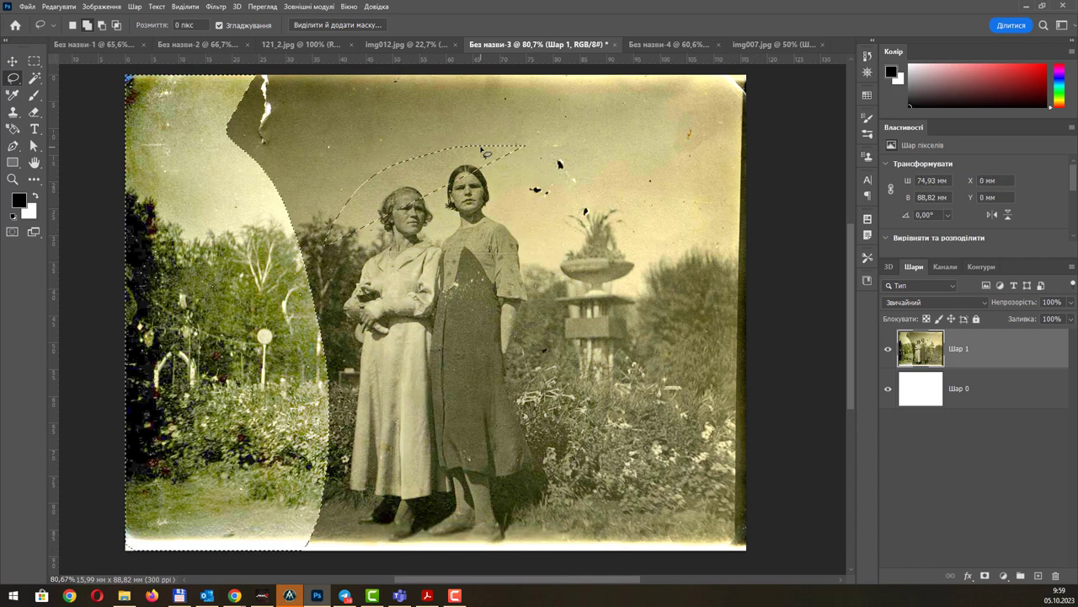
key(ctrl+z)
key(ctrl+z)
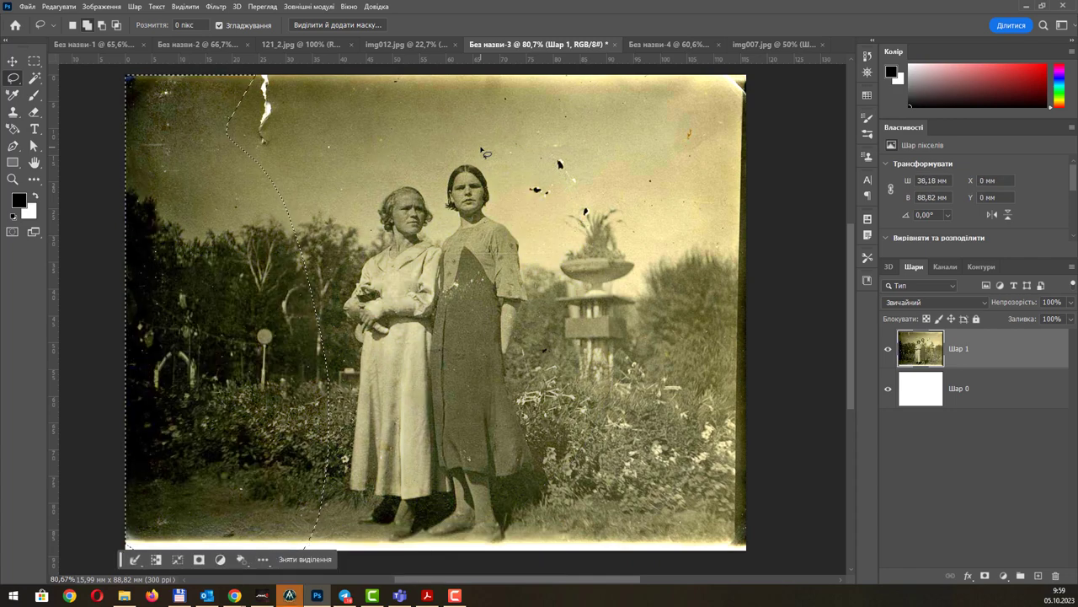
key(ctrl+d)
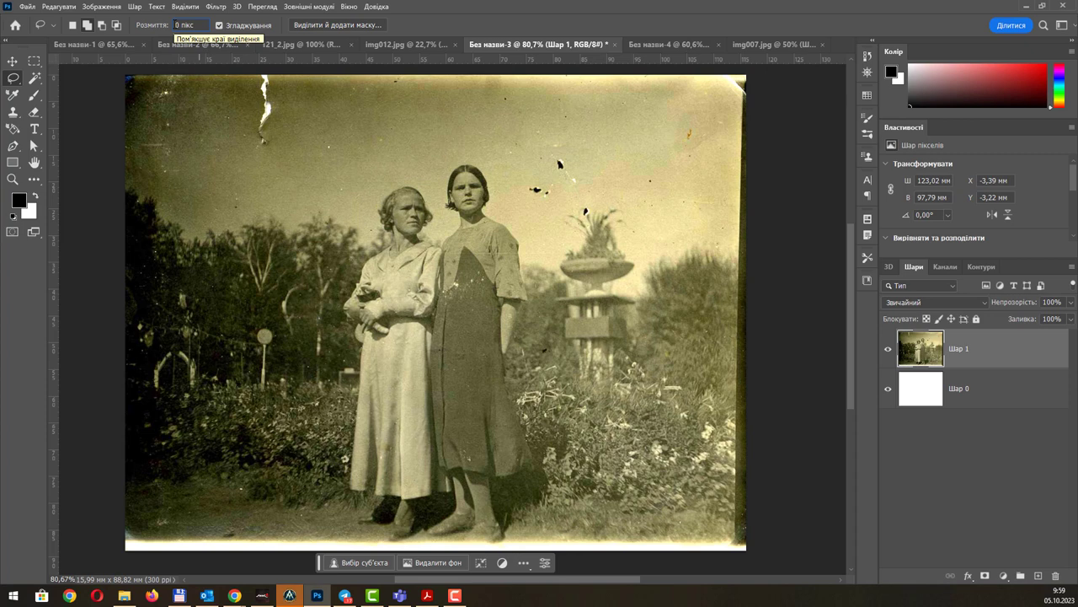
Set the lasso Feather to 80 px, discarding a first trial selection.
click(178, 24)
text(50)
key(Return)
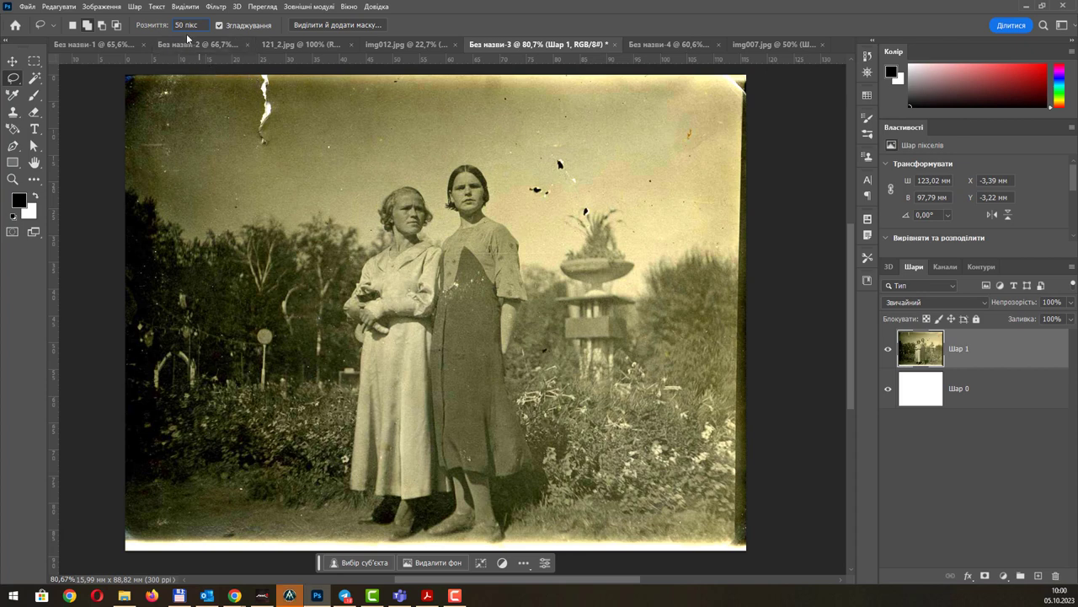
text(8)
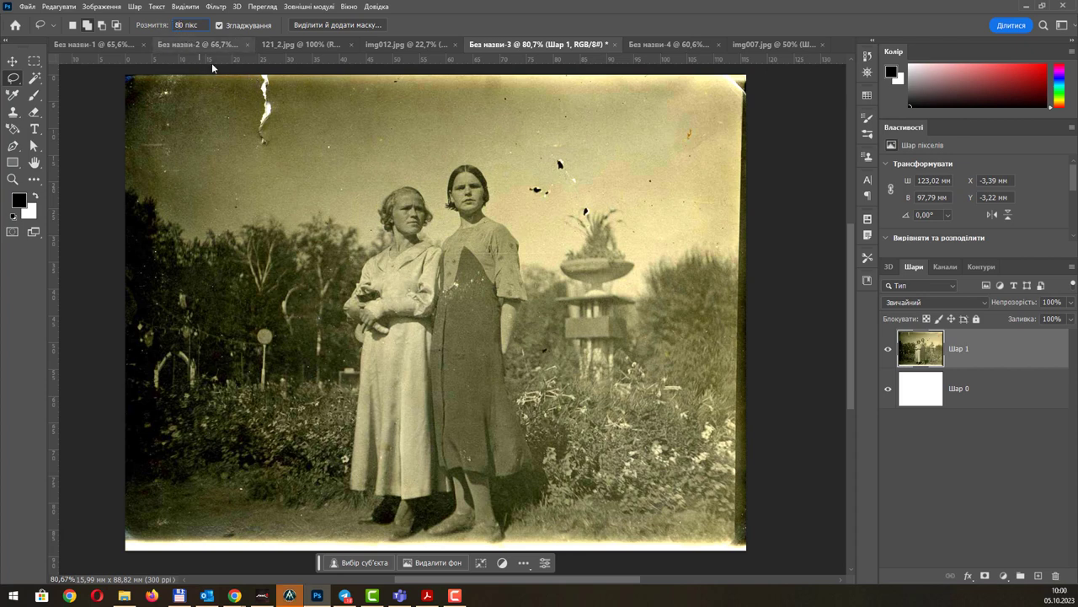
mouse_move(202, 76)
mouse_down()
mouse_move(251, 114)
mouse_move(325, 489)
mouse_move(218, 568)
mouse_move(97, 550)
mouse_move(76, 79)
mouse_move(112, 44)
mouse_up()
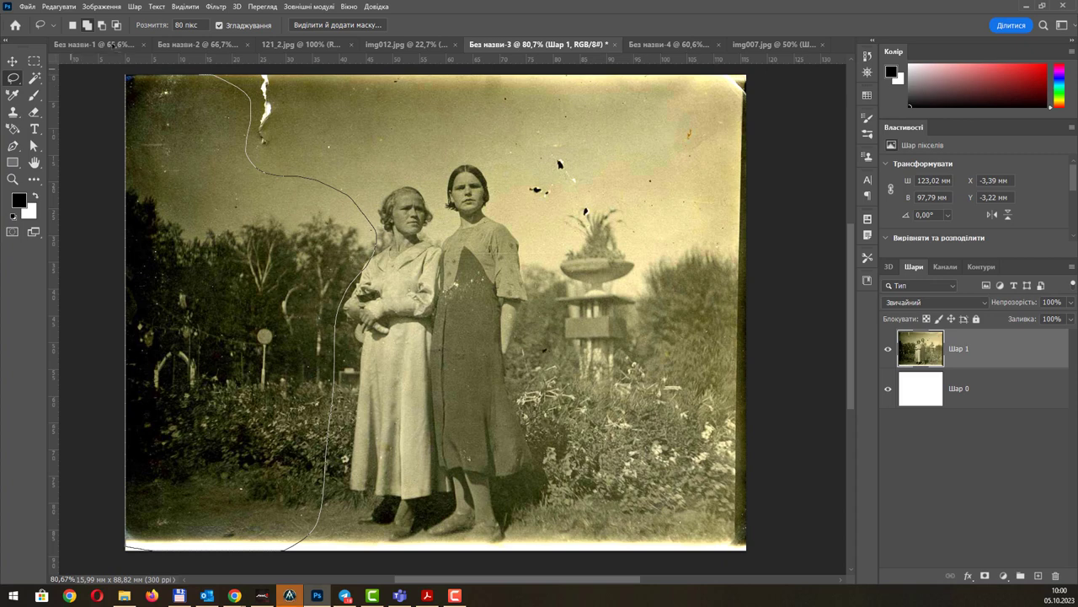
drag(195, 43, 203, 44)
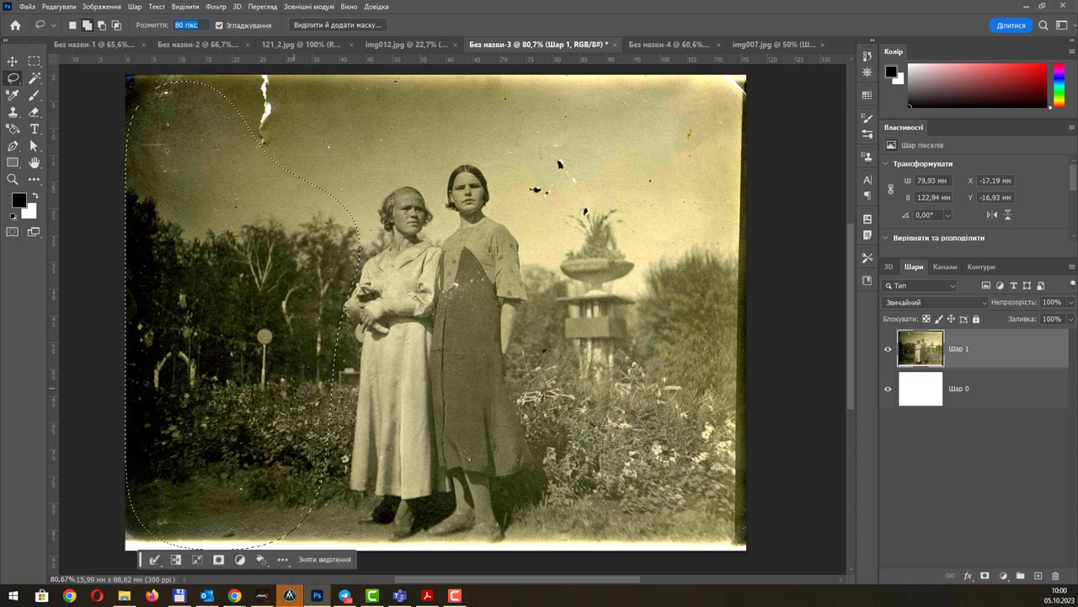
click(303, 378)
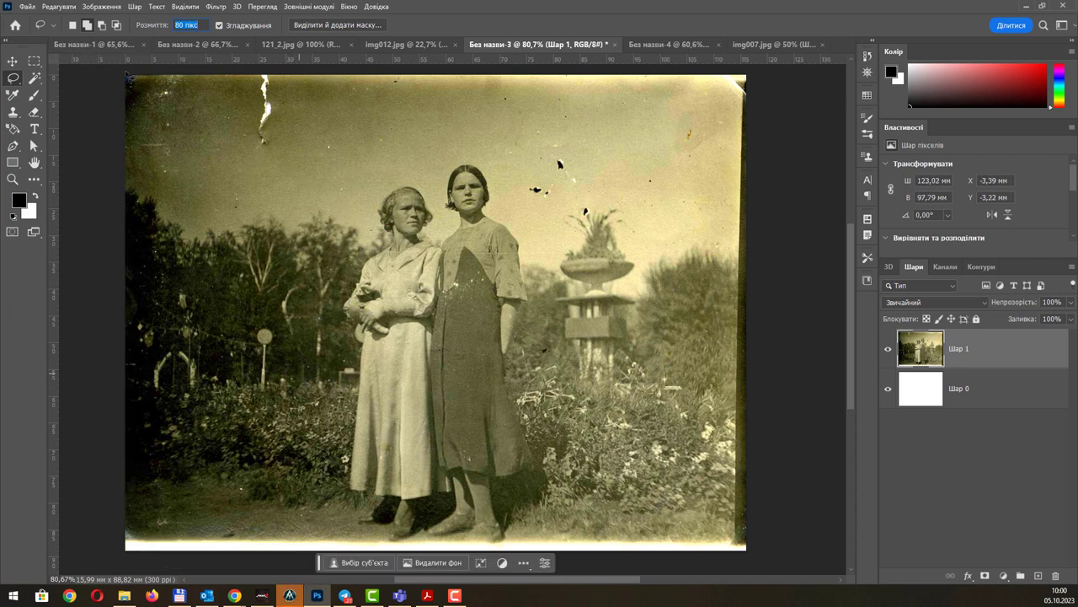
click(239, 80)
Brighten the feathered left edge with Levels white 169, then lasso around the two women.
mouse_move(240, 80)
mouse_down()
mouse_move(84, 424)
mouse_move(91, 80)
mouse_up()
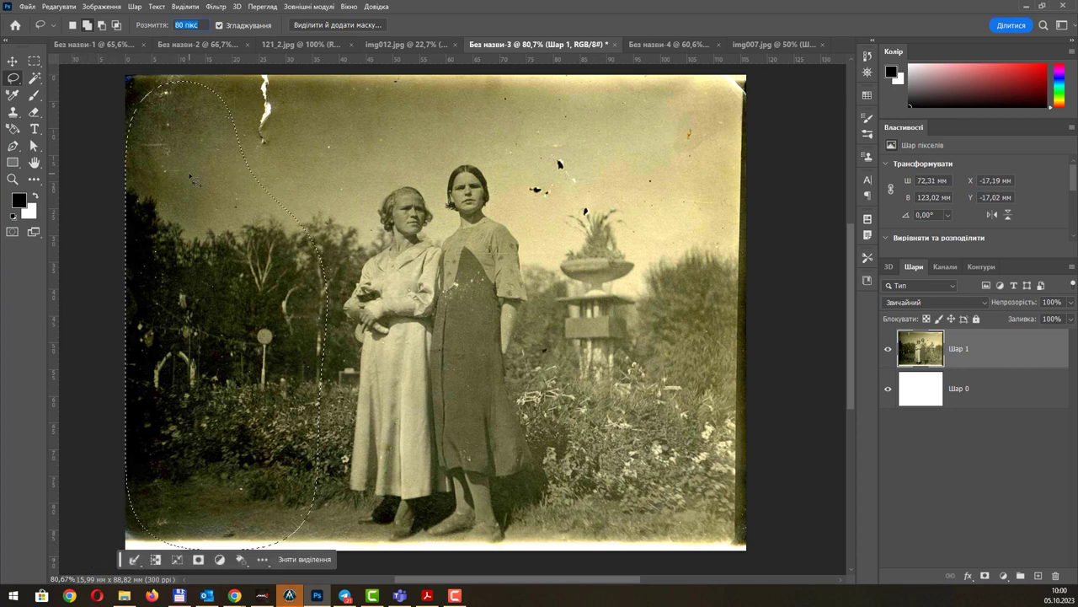
key(ctrl+l)
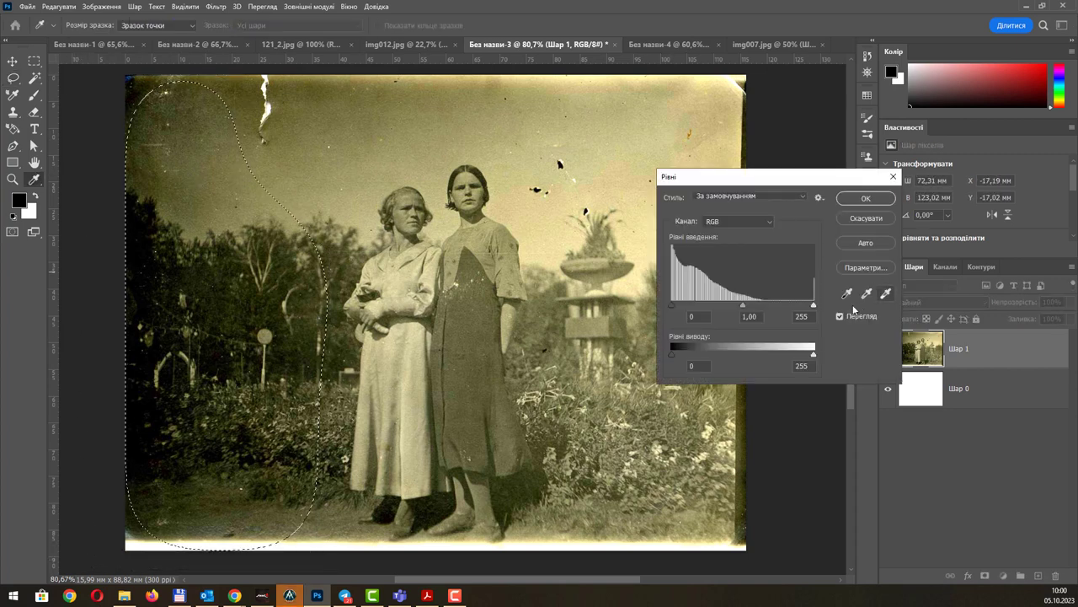
drag(814, 305, 700, 305)
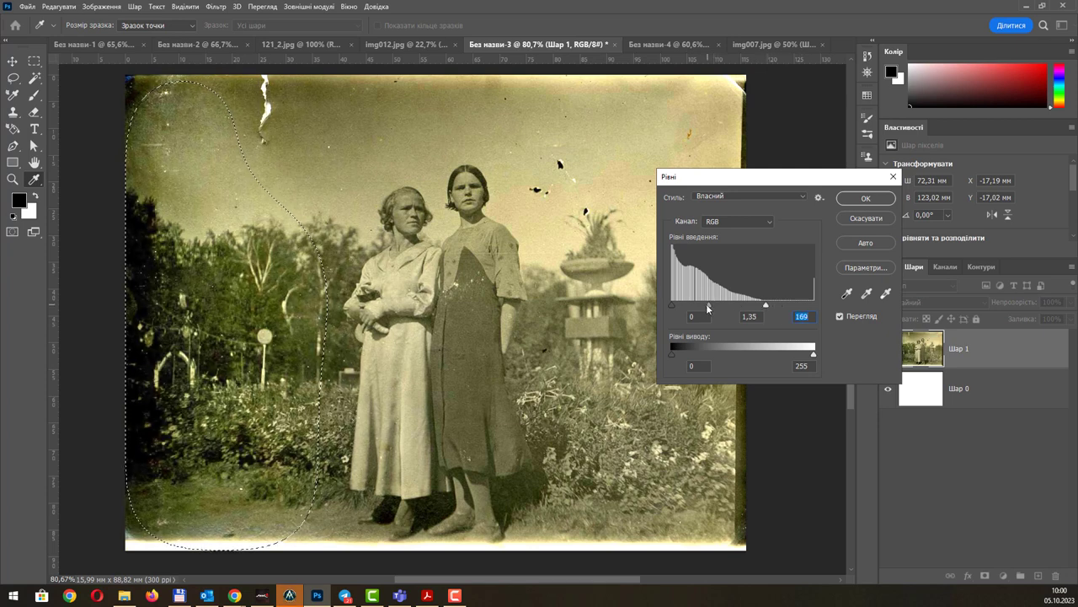
click(865, 198)
key(ctrl+d)
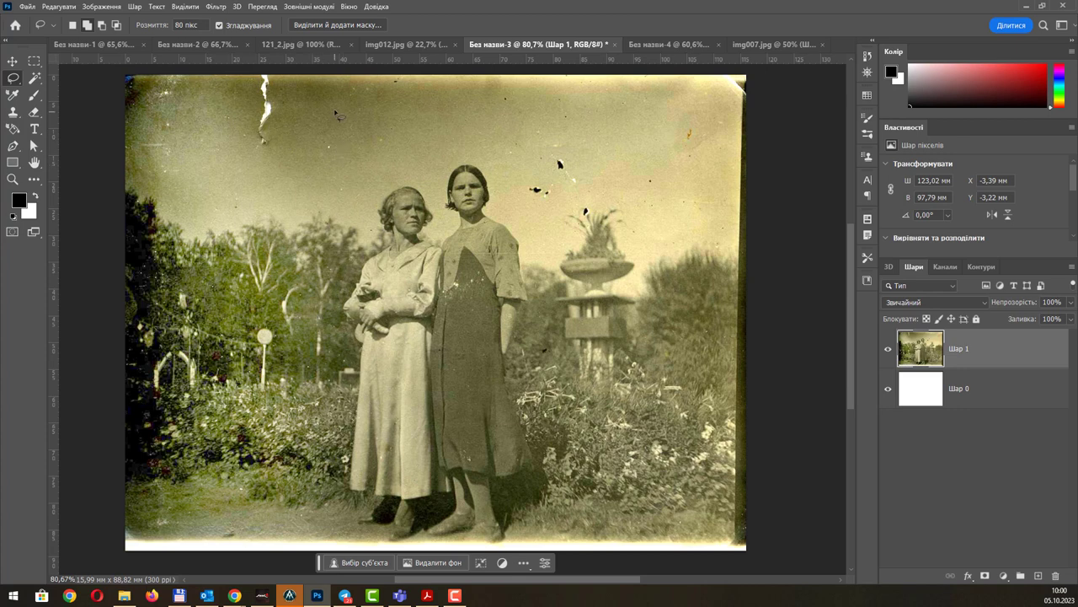
mouse_move(316, 87)
mouse_down()
mouse_move(532, 270)
mouse_move(366, 88)
mouse_up()
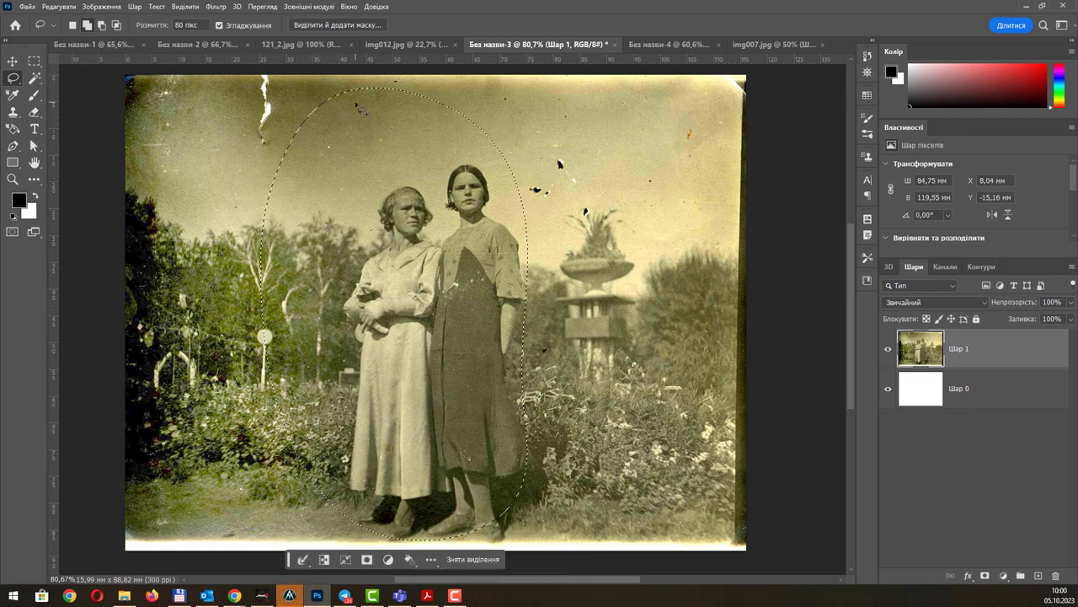
Apply Levels 10 / 1.03 / 227 to the area around the women and deselect.
key(ctrl+l)
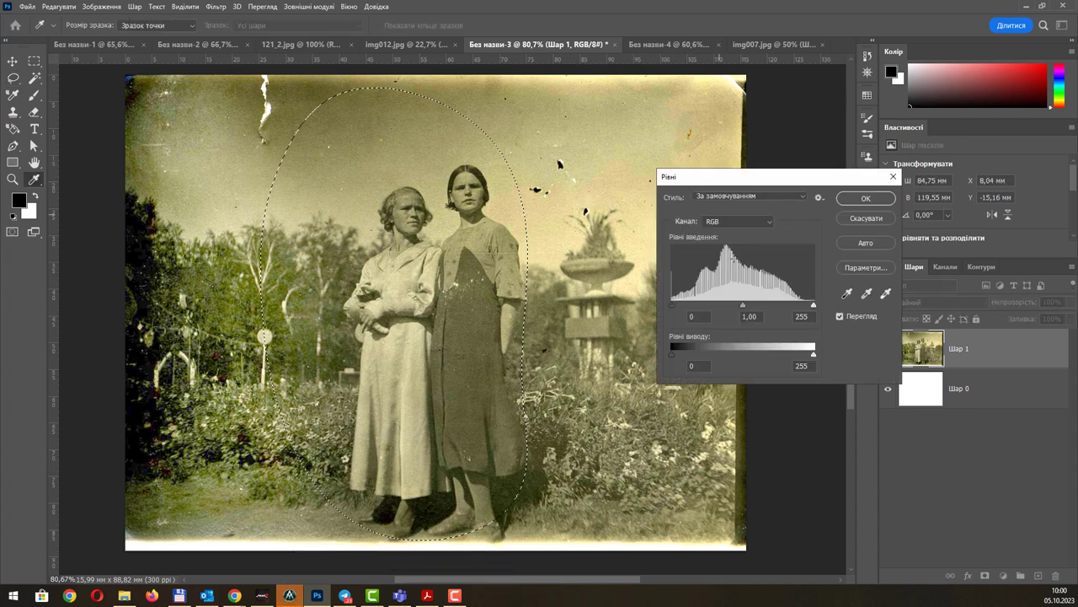
drag(813, 305, 798, 308)
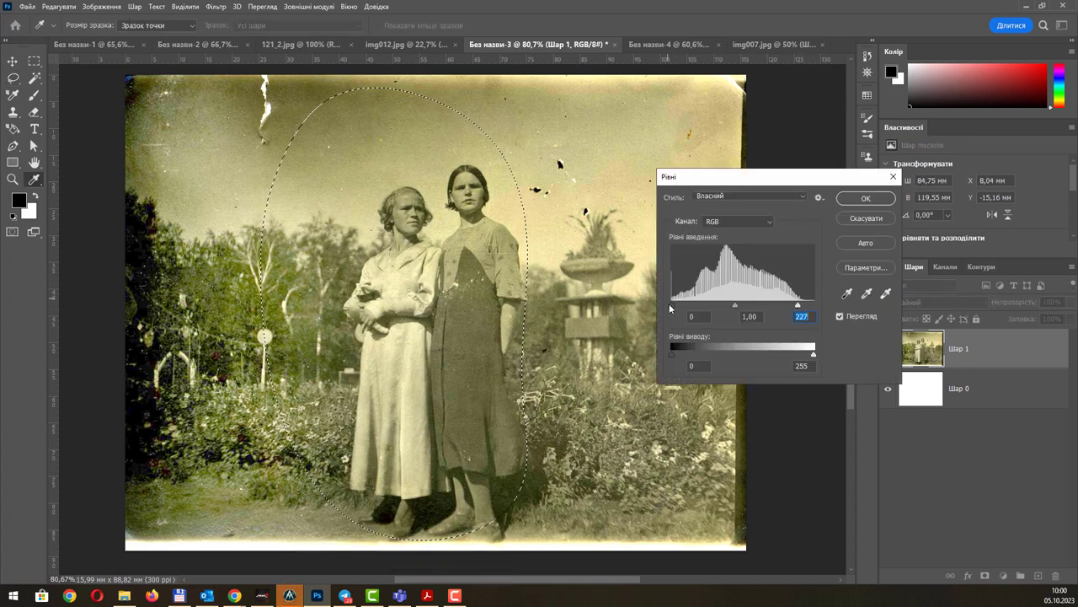
drag(672, 305, 733, 306)
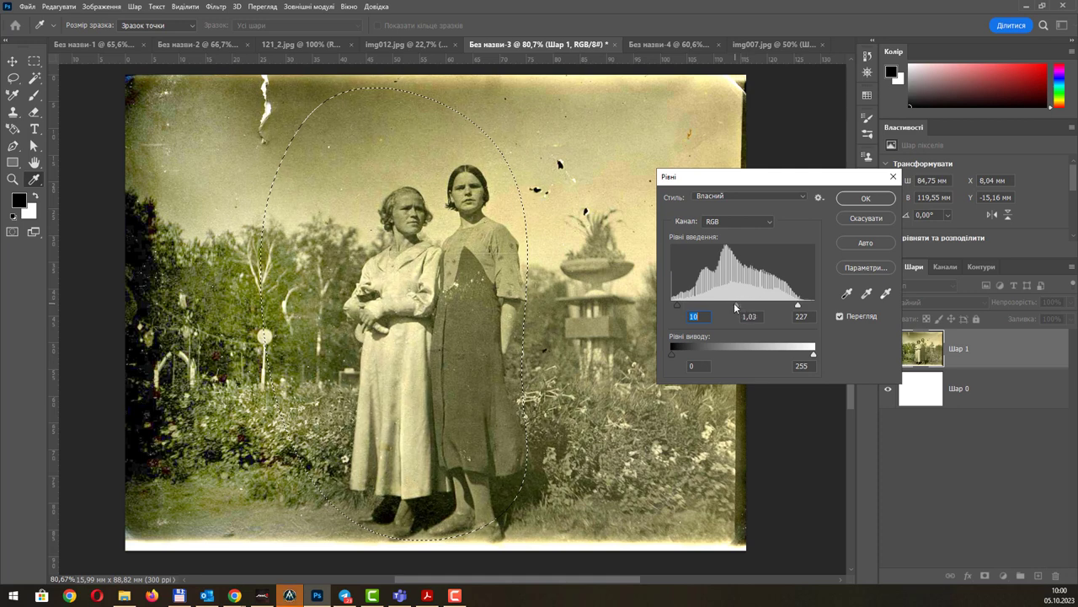
click(865, 199)
key(l)
key(ctrl+d)
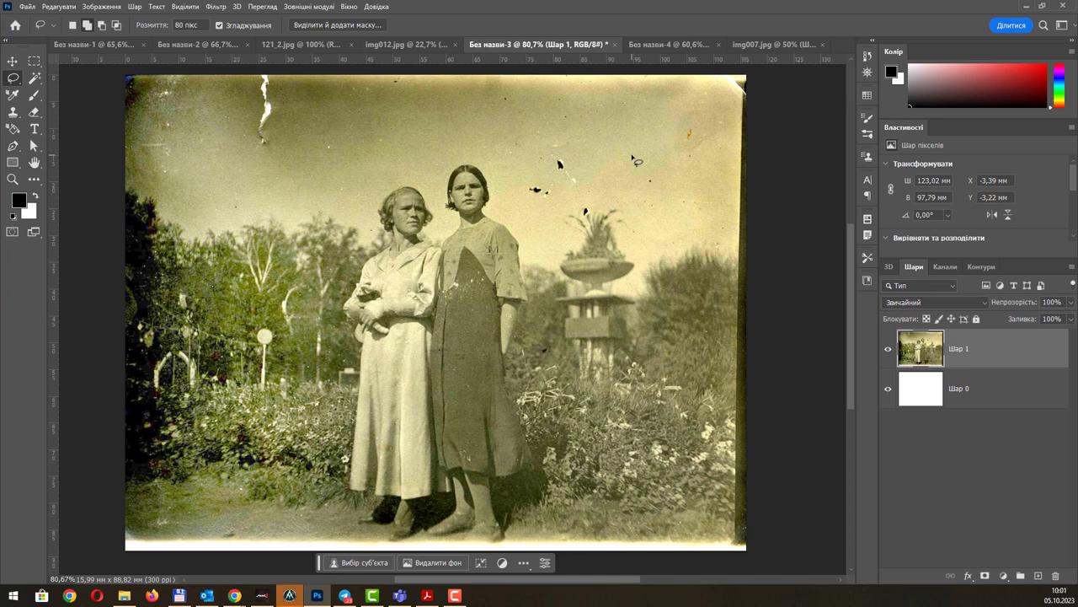
key(i)
click(34, 182)
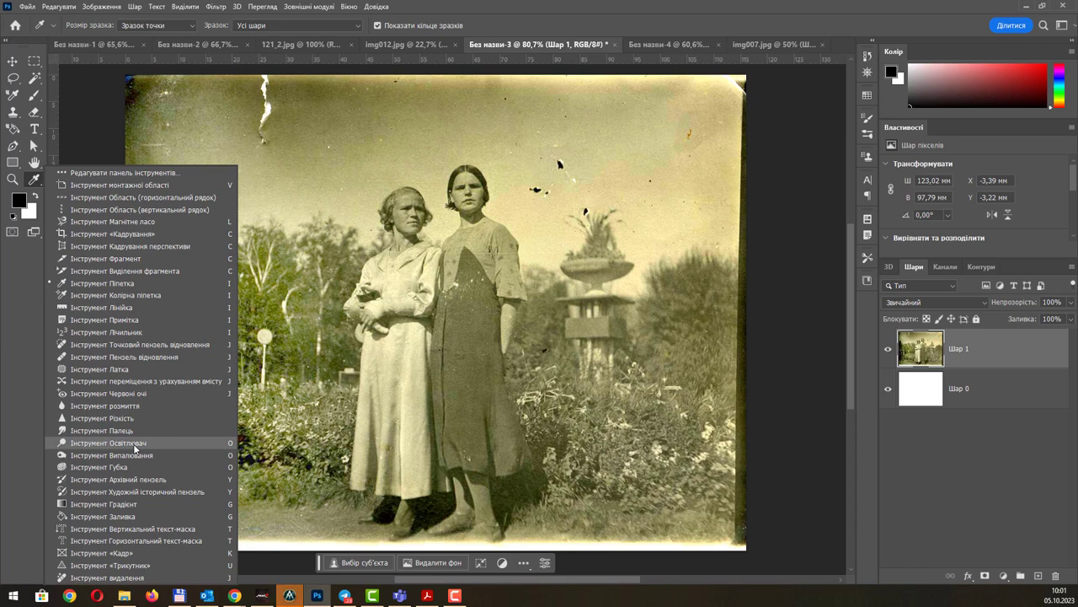
Select the Dodge tool with a 124 px brush.
click(133, 443)
right_click(240, 320)
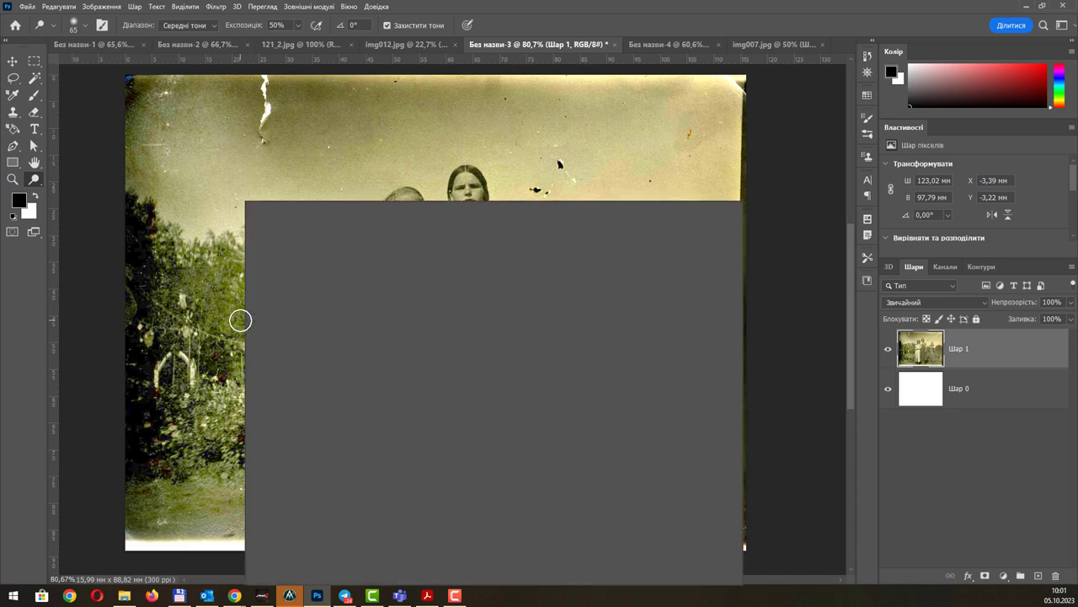
drag(331, 225, 348, 227)
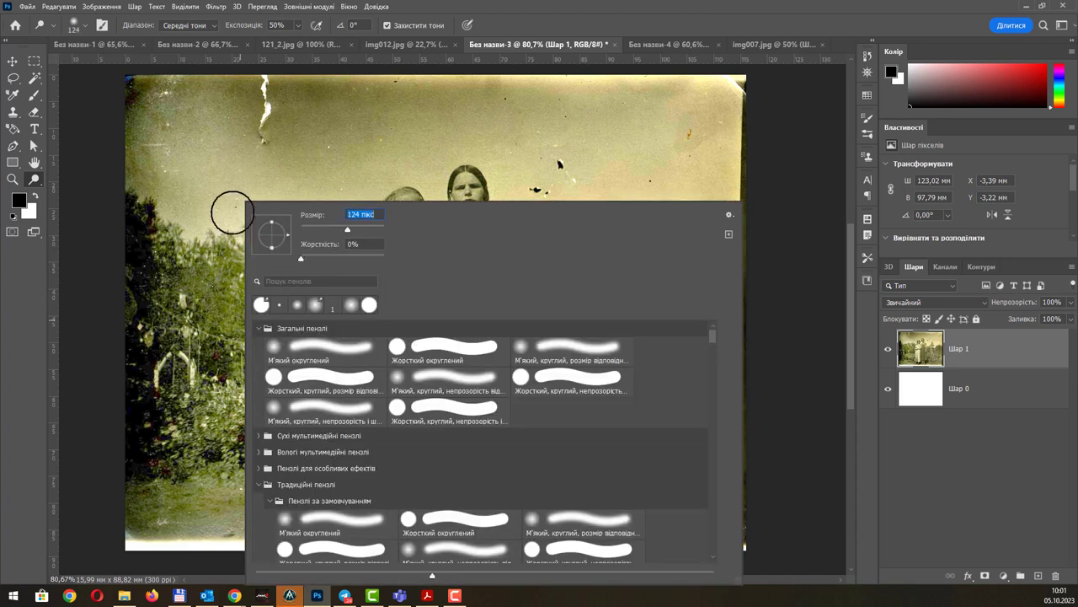
click(595, 38)
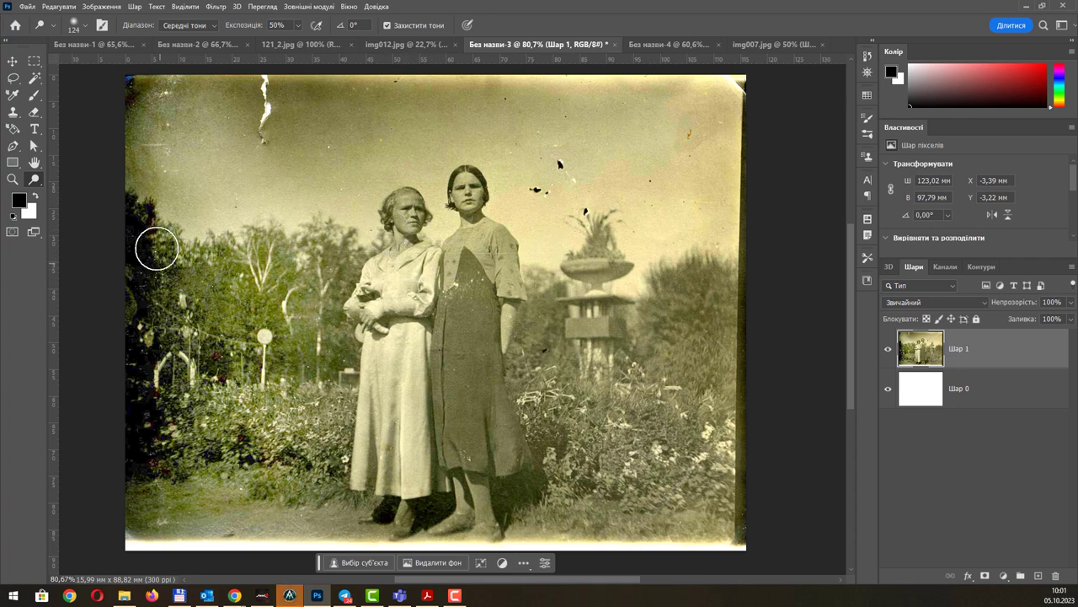
Dodge the left-edge foliage and the right woman's face and dress.
drag(144, 207, 154, 246)
drag(165, 346, 173, 421)
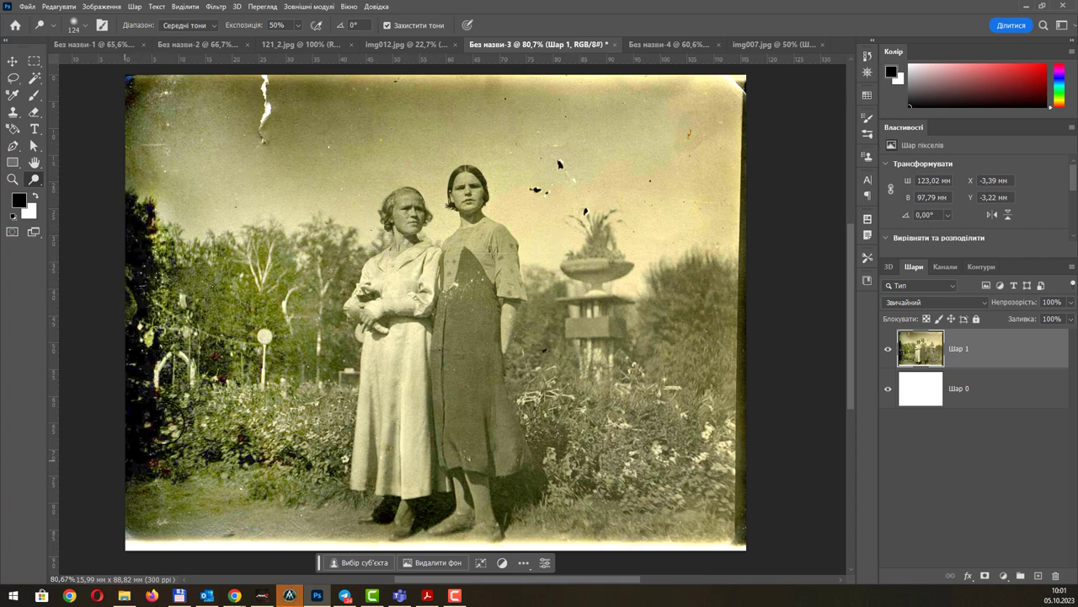
mouse_move(487, 194)
mouse_down()
mouse_move(494, 224)
mouse_move(452, 289)
mouse_move(451, 337)
mouse_move(465, 224)
mouse_move(470, 305)
mouse_up()
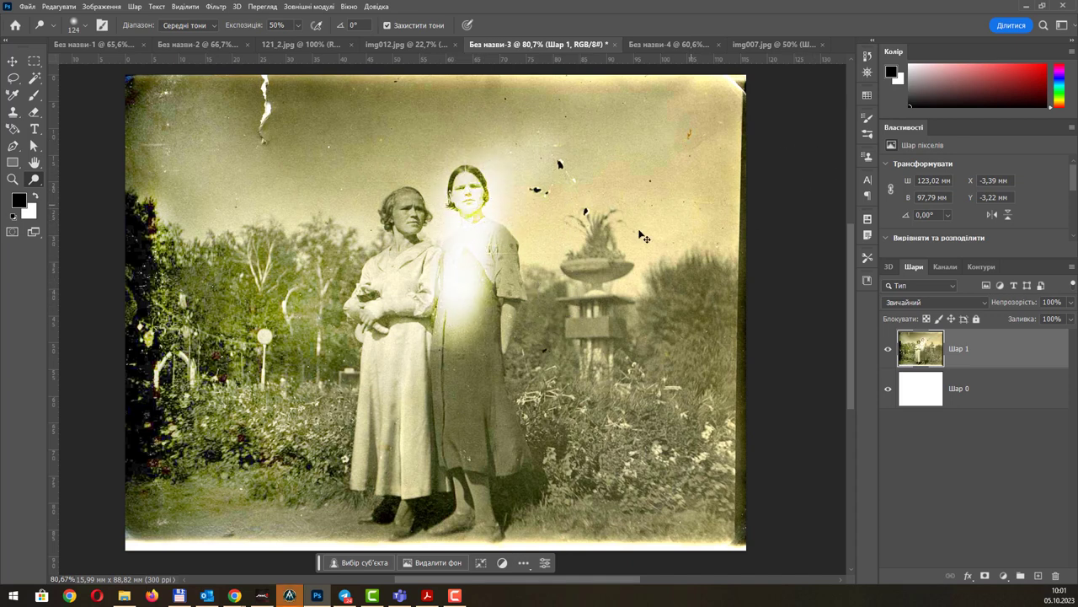
Undo the dodge strokes, reverting through History to before any dodging.
key(ctrl+z)
key(ctrl+z)
key(ctrl+z)
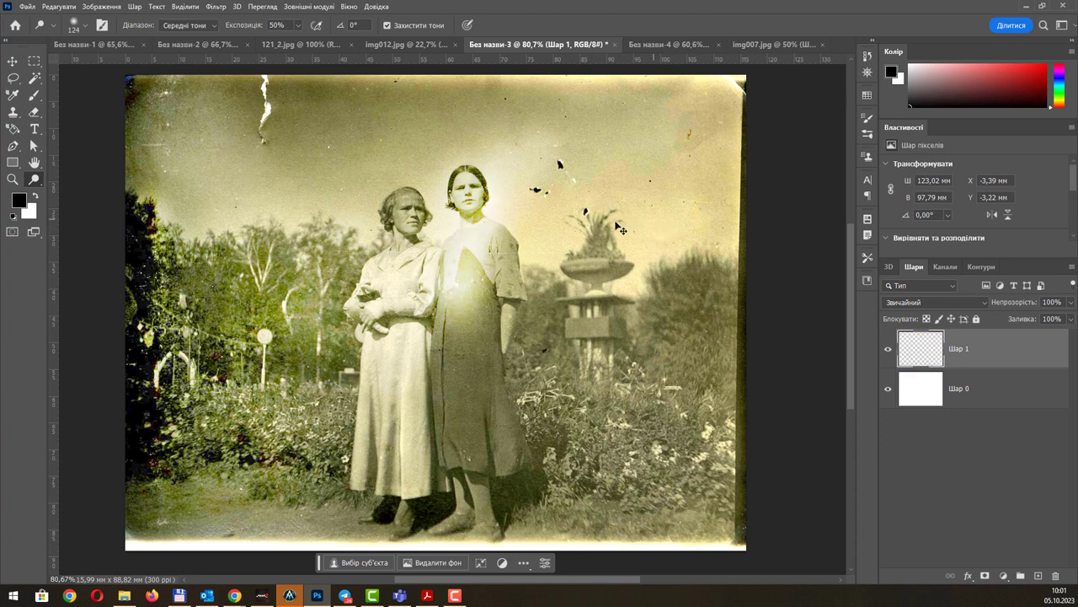
key(ctrl+z)
click(866, 72)
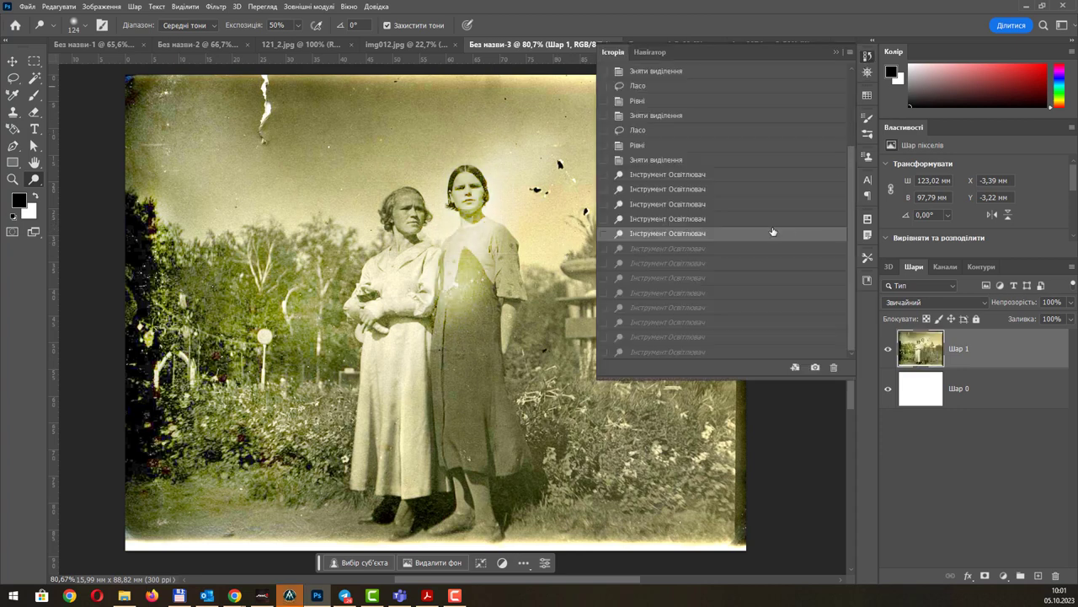
click(680, 162)
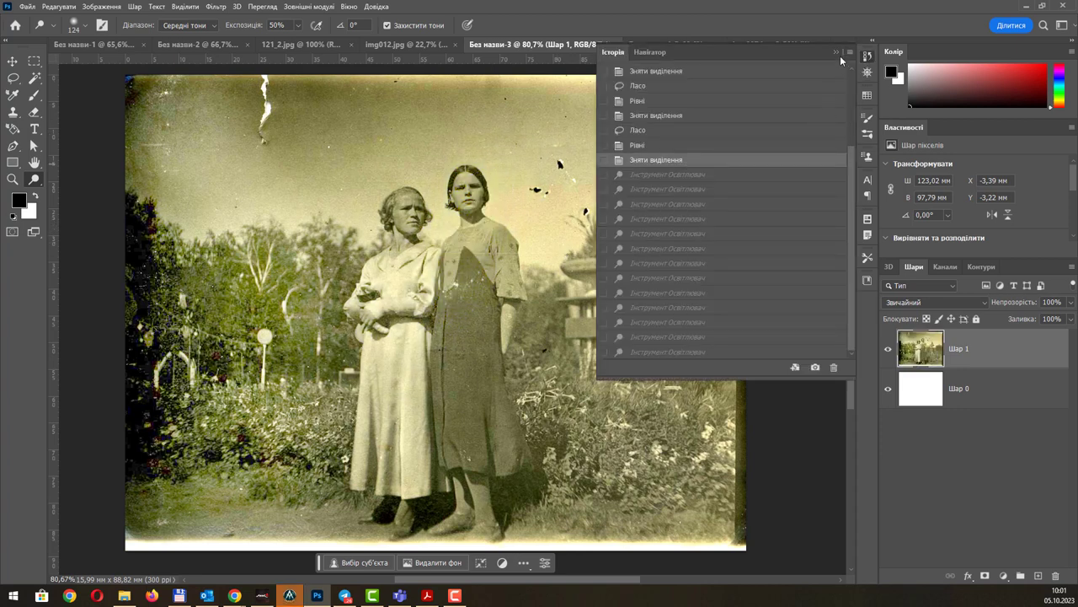
click(837, 53)
click(214, 27)
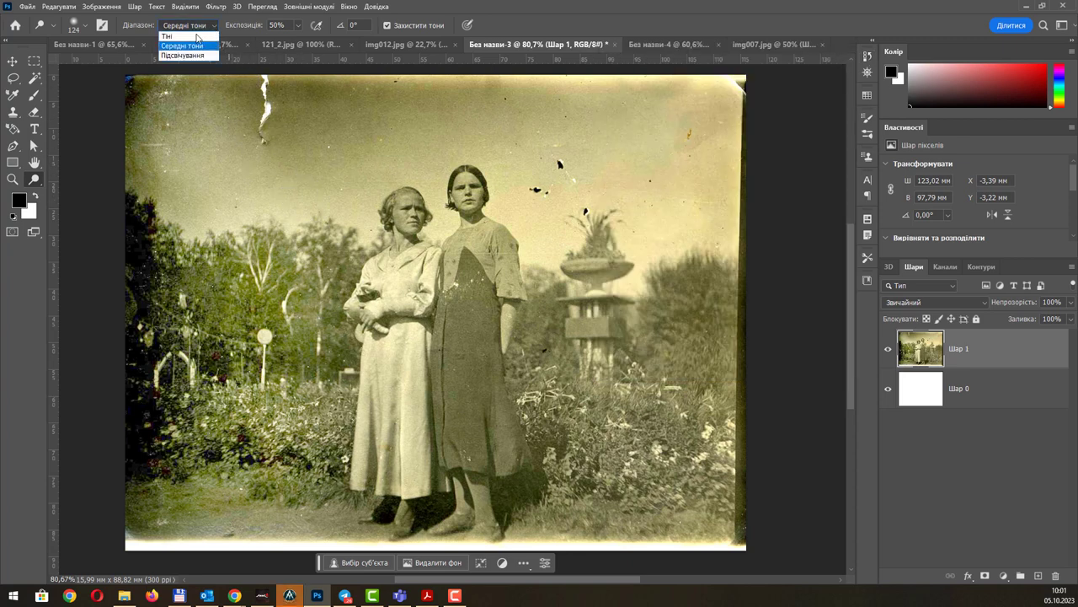
Set the dodge Range to Shadows and enlarge the brush to 400 px.
click(188, 36)
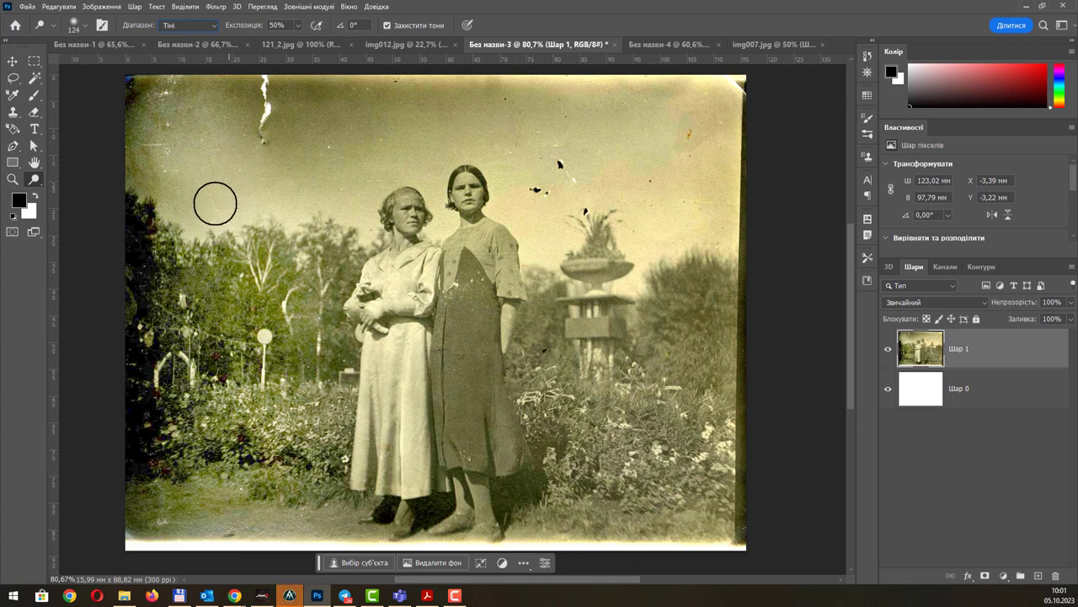
right_click(226, 173)
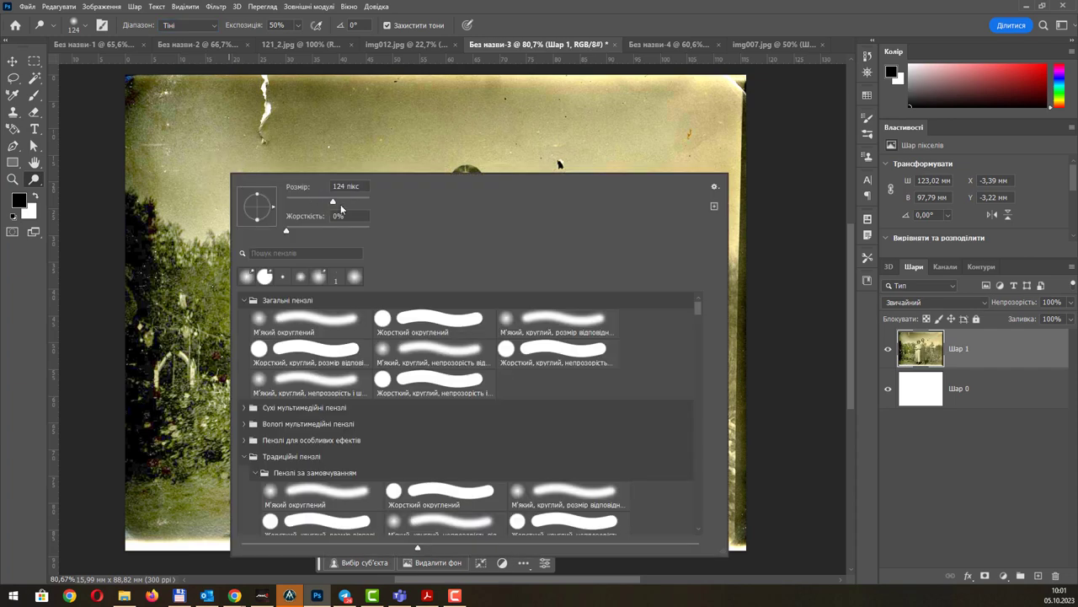
drag(344, 202, 352, 203)
click(641, 24)
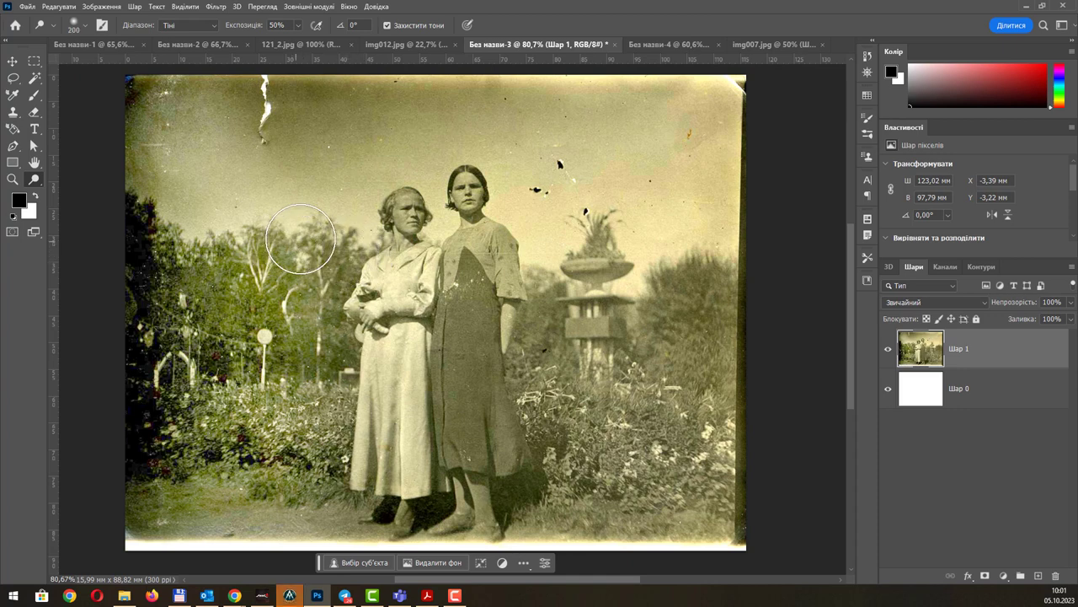
key(bracketright)
key(bracketright)
key(bracketright)
Dodge the dark left trees, then revert the stroke via History.
mouse_move(248, 249)
mouse_down()
mouse_move(180, 229)
mouse_move(161, 474)
mouse_up()
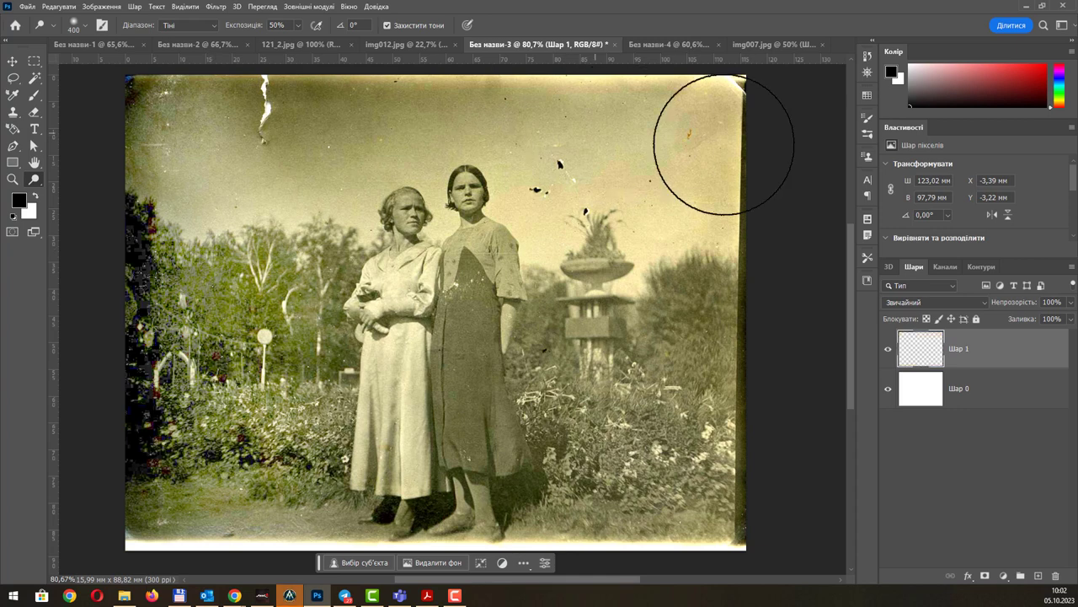
click(868, 57)
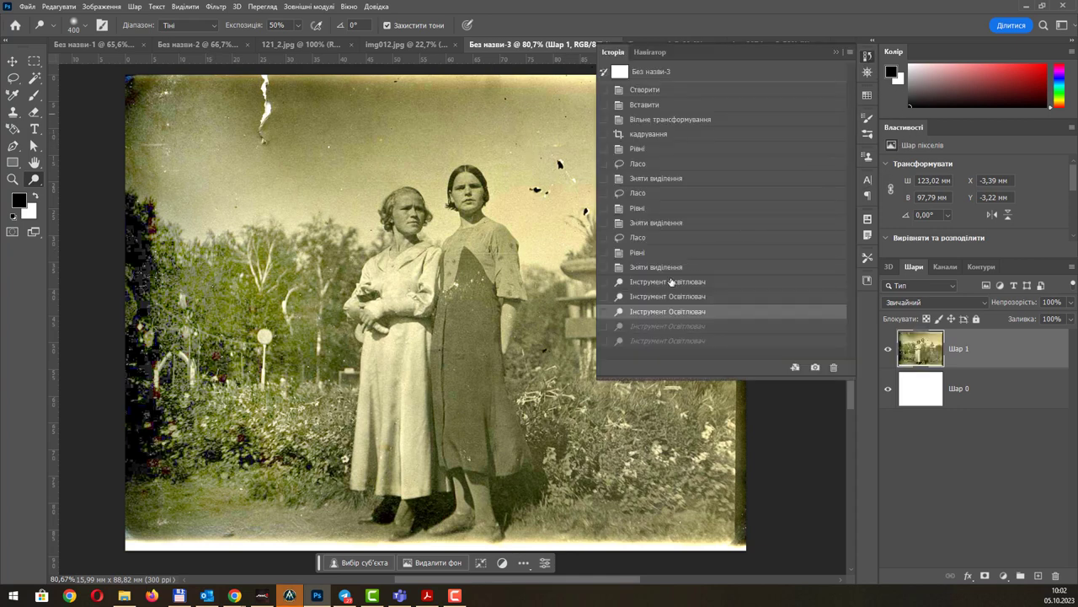
click(670, 281)
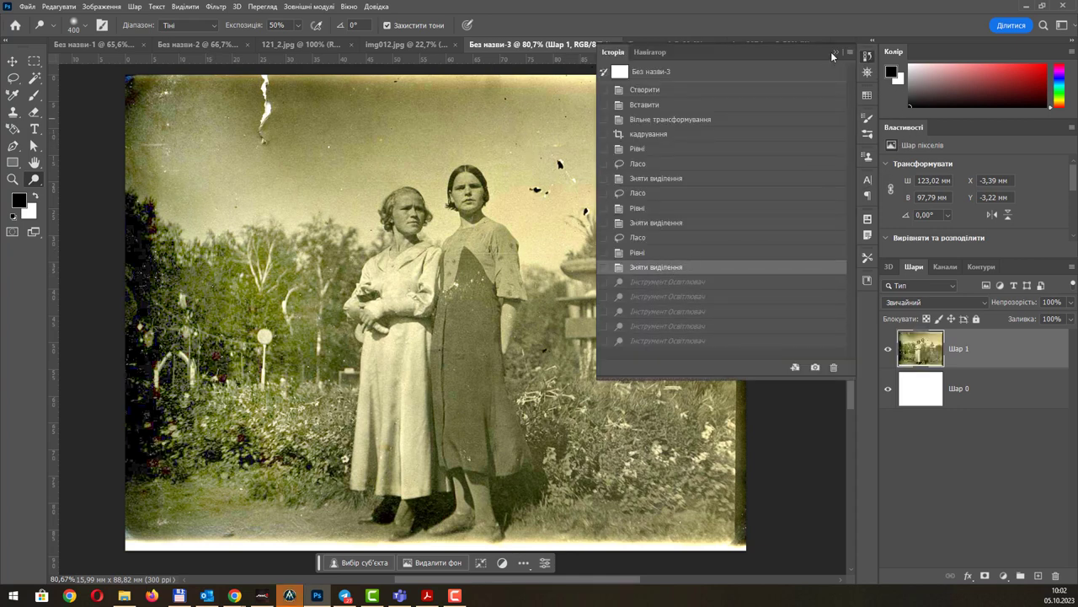
click(836, 52)
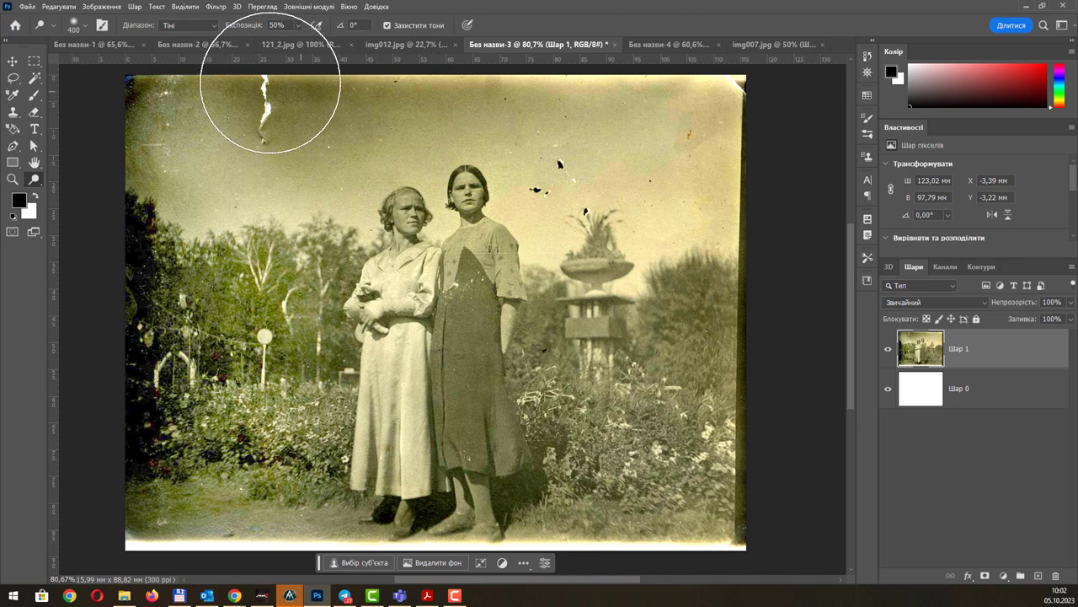
Dodge the left trees and the women at Midtones range, 100% exposure.
click(212, 25)
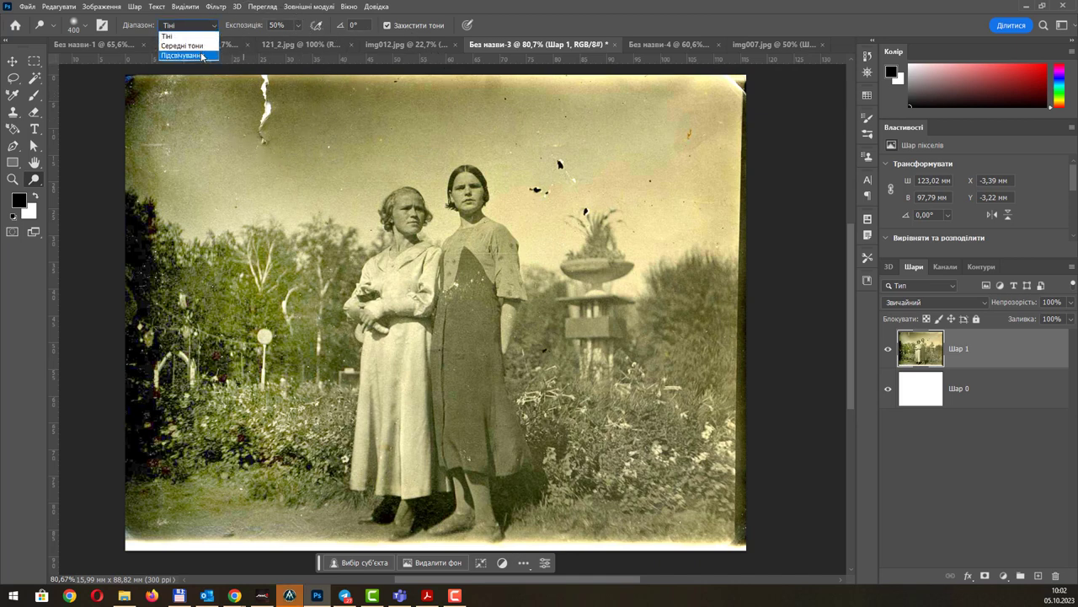
click(201, 47)
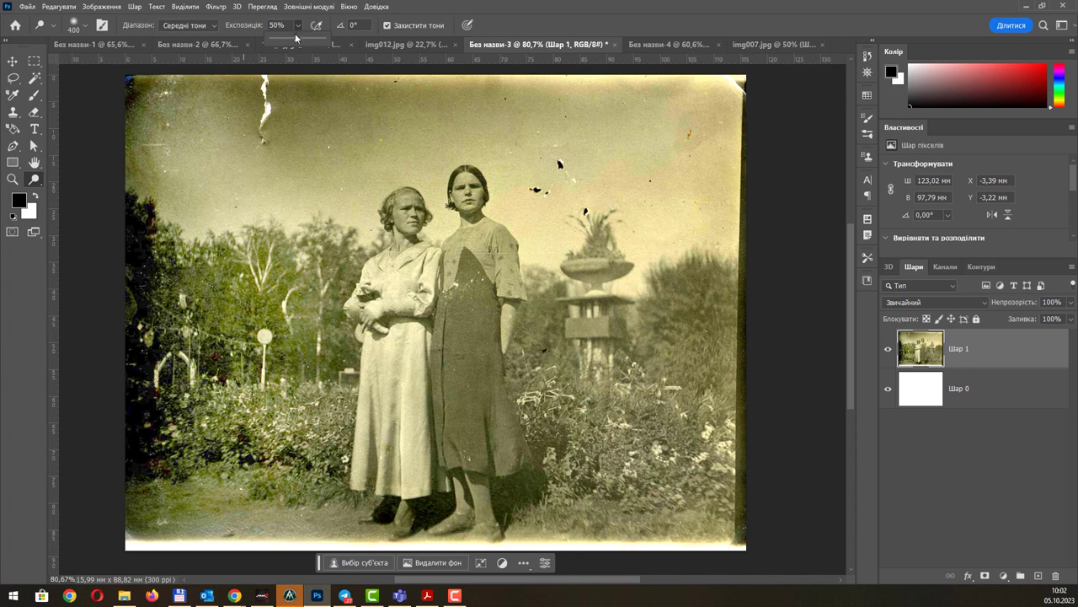
drag(296, 37, 339, 45)
drag(202, 253, 164, 396)
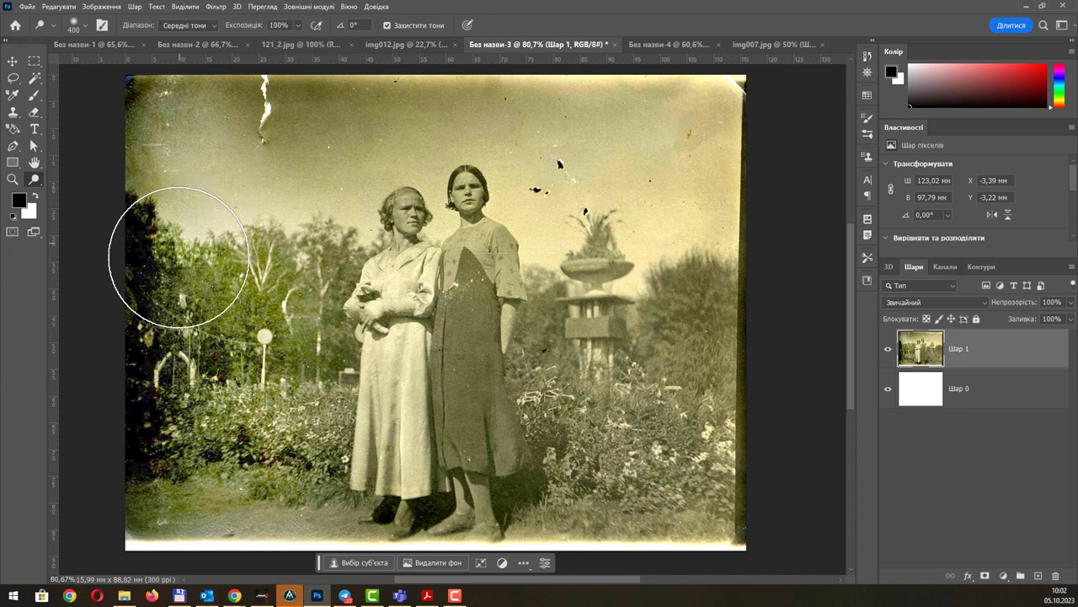
drag(480, 224, 264, 312)
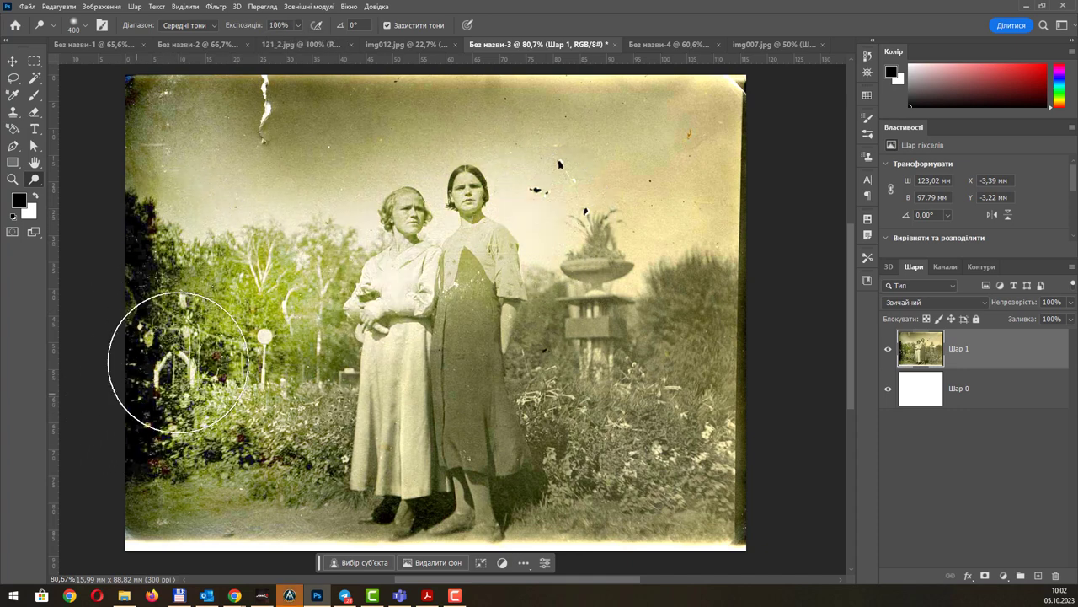
Undo the strokes, then set exposure to 50% and the brush to 175 px.
key(ctrl+z)
key(ctrl+z)
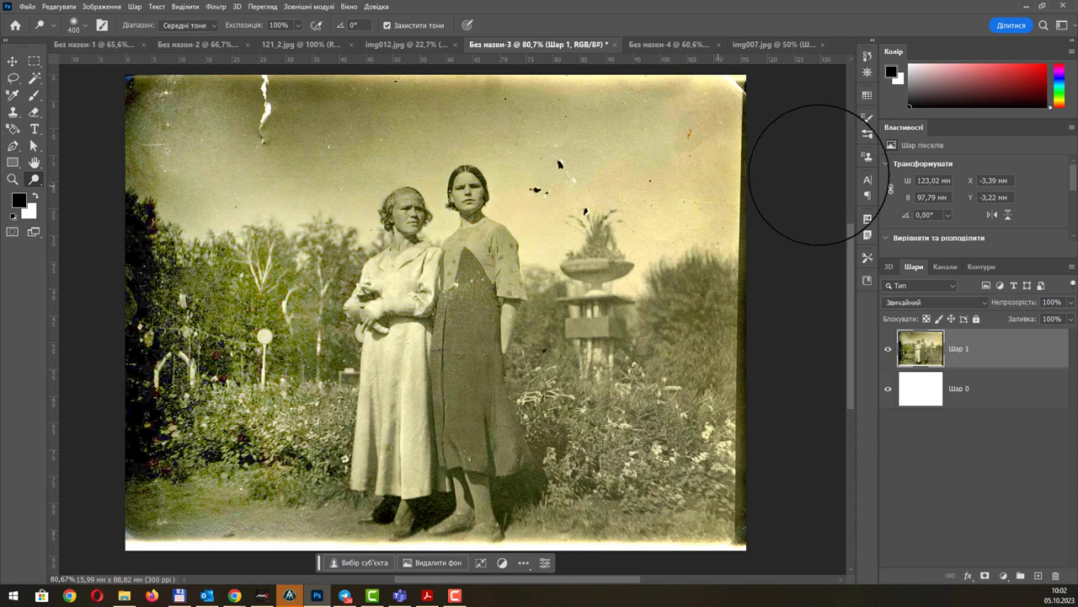
click(868, 56)
click(868, 56)
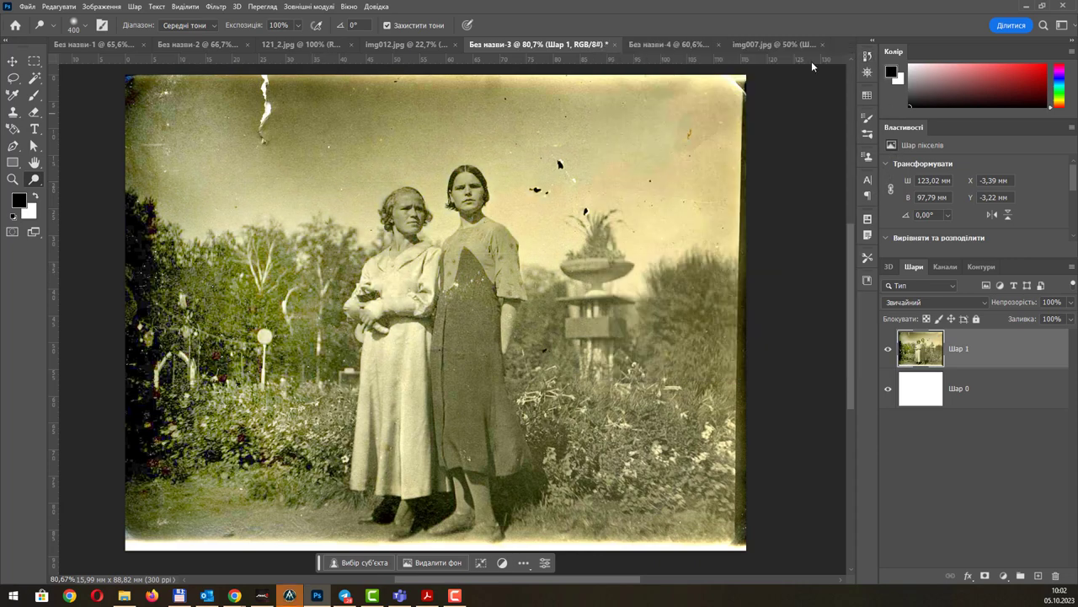
click(297, 24)
drag(276, 41, 270, 41)
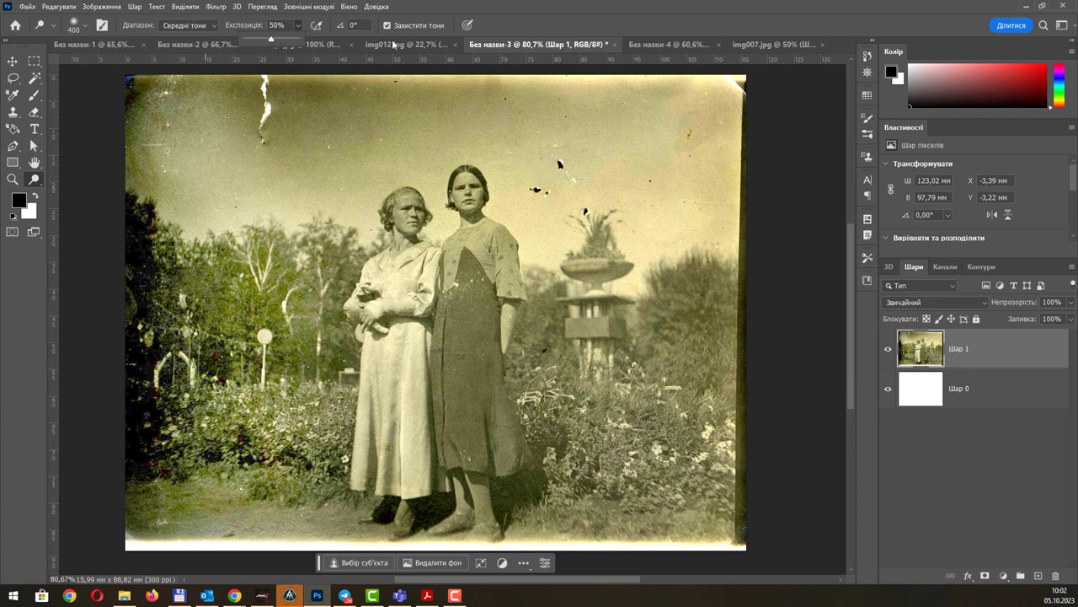
key(bracketleft)
key(bracketleft)
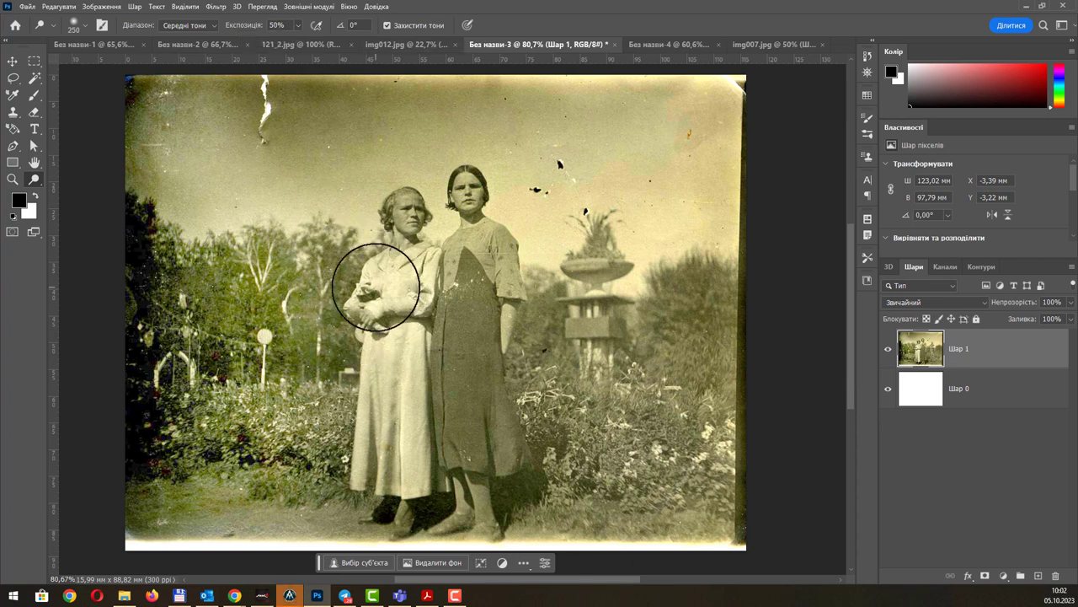
key(bracketleft)
key(bracketleft)
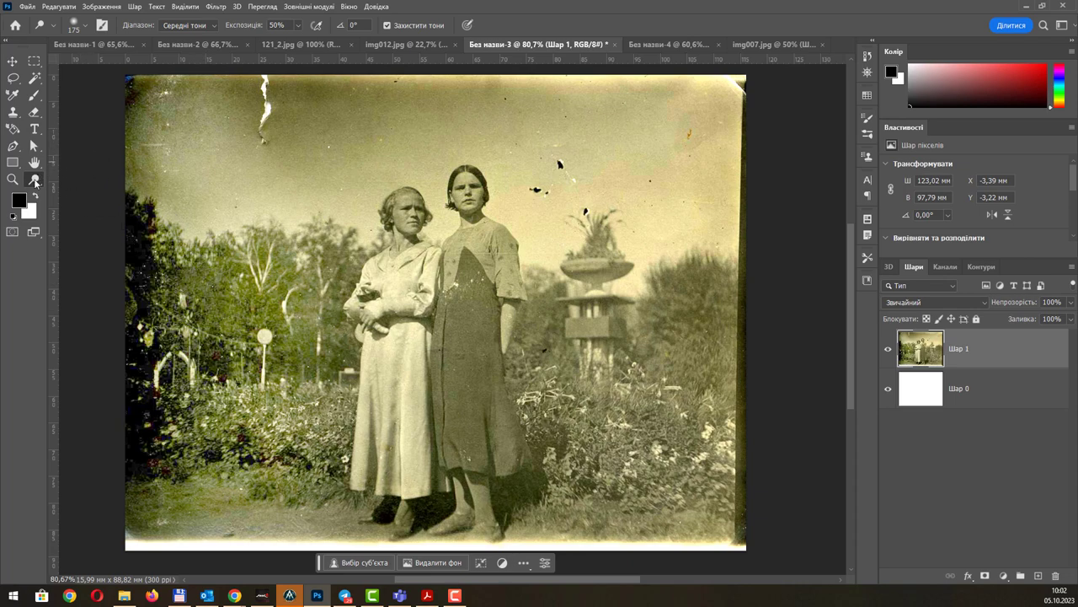
right_click(34, 180)
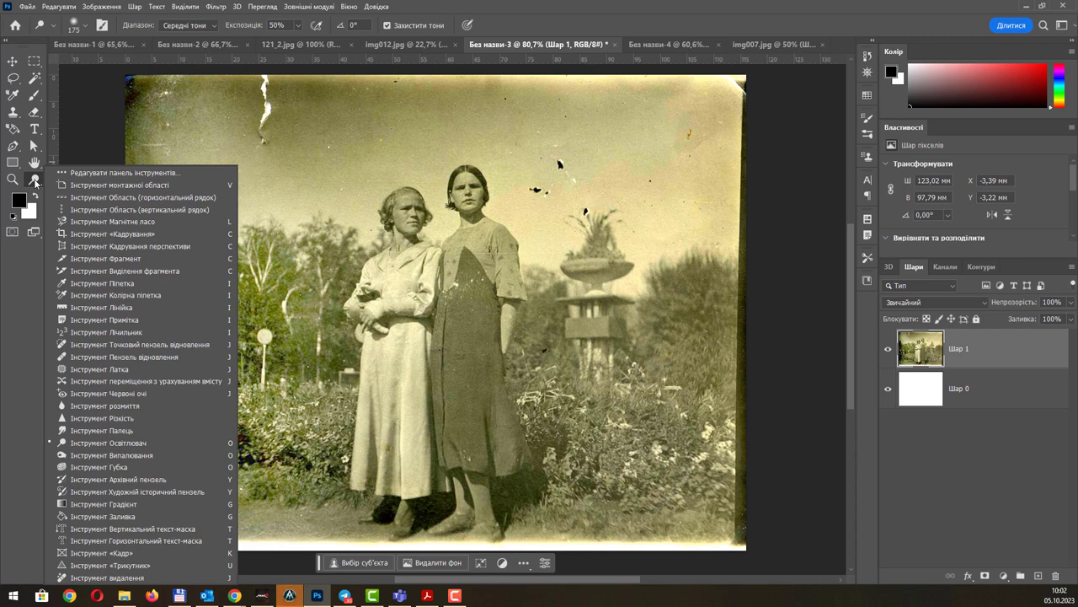
click(762, 13)
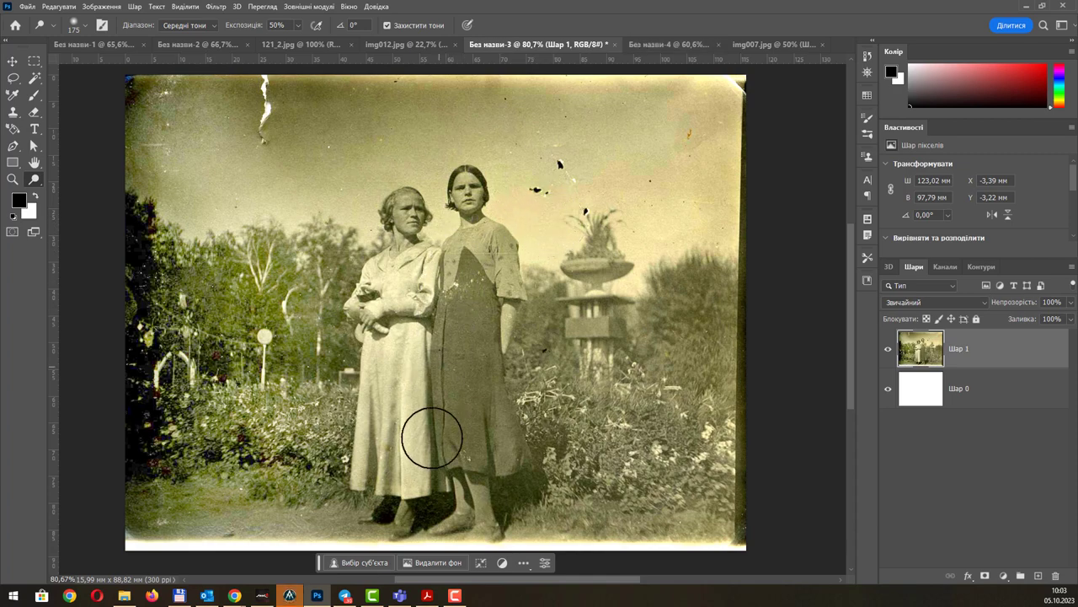
On the img007.jpg family photo, set Levels input black to 6, midtones 1,05, white to 181.
click(659, 45)
click(760, 45)
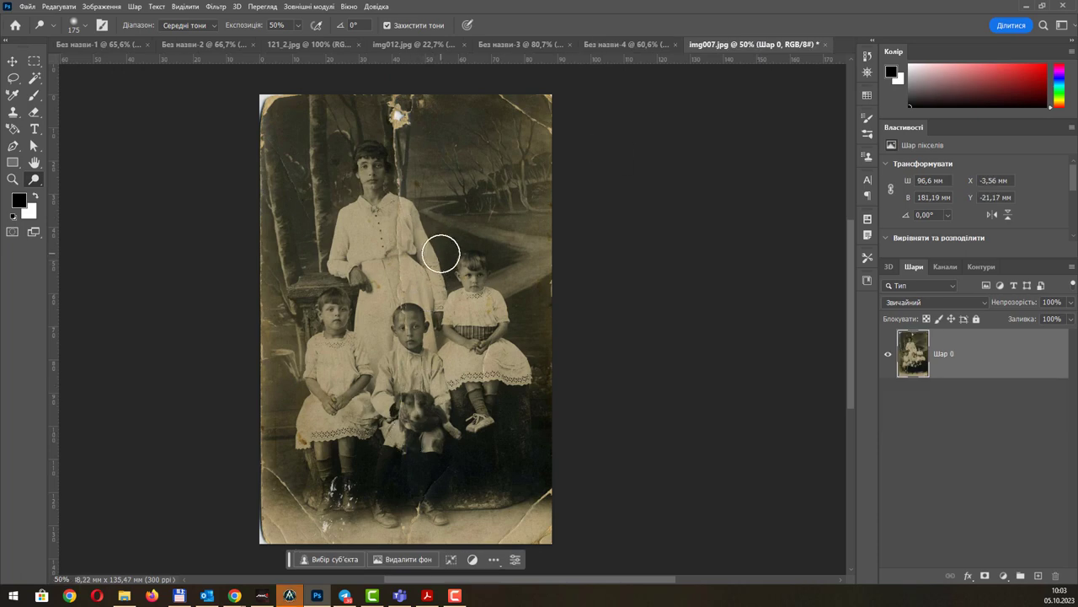
key(ctrl+l)
drag(776, 173, 716, 152)
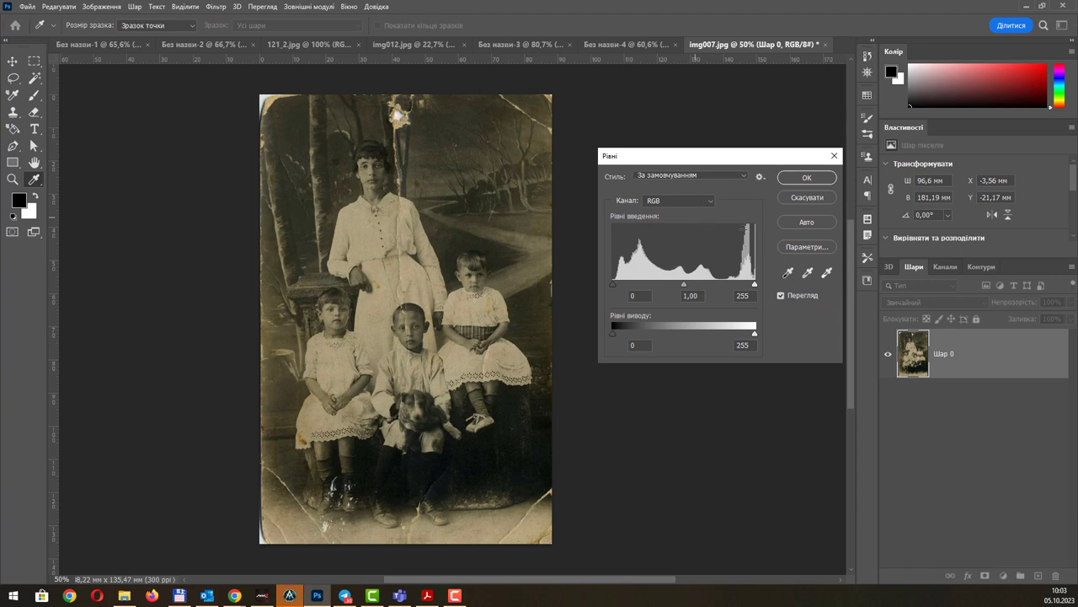
drag(754, 284, 713, 285)
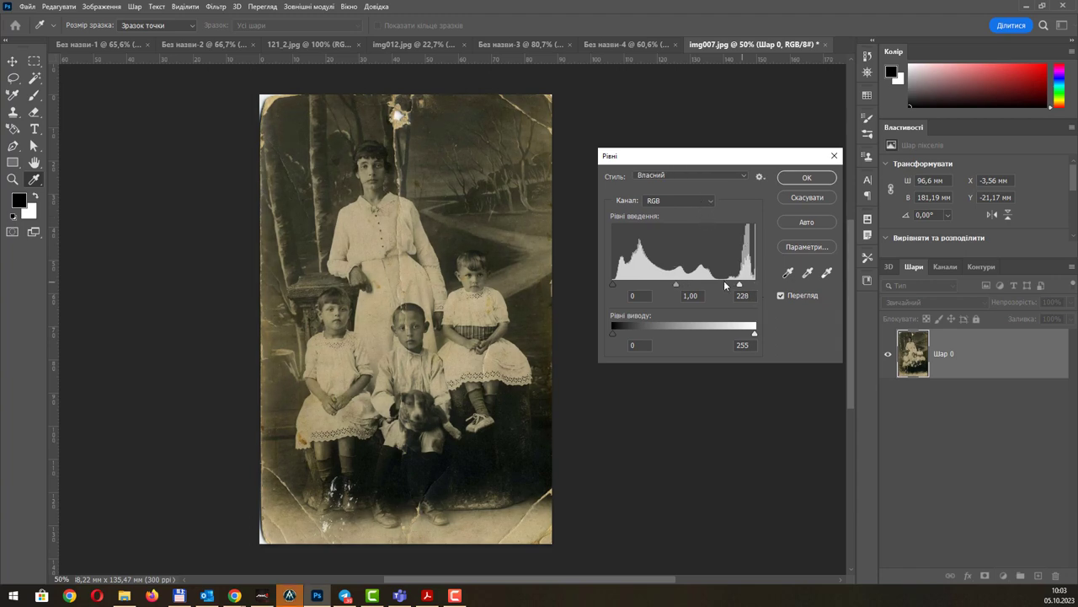
drag(612, 285, 663, 284)
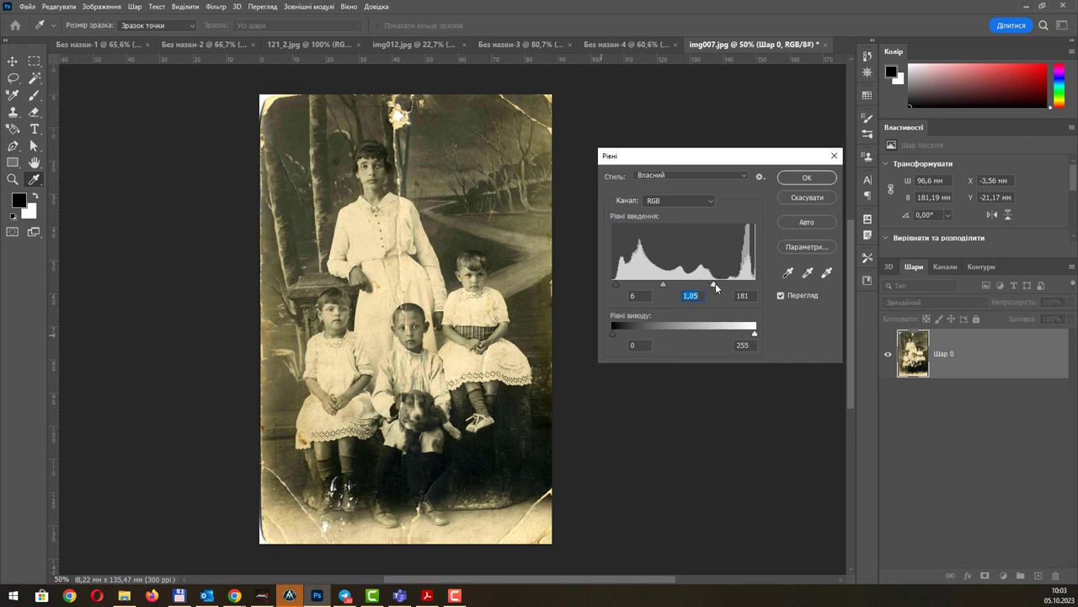
Reset the Levels input black and white to 0 and 255, keeping the combined RGB channel.
drag(616, 285, 586, 292)
drag(713, 284, 754, 284)
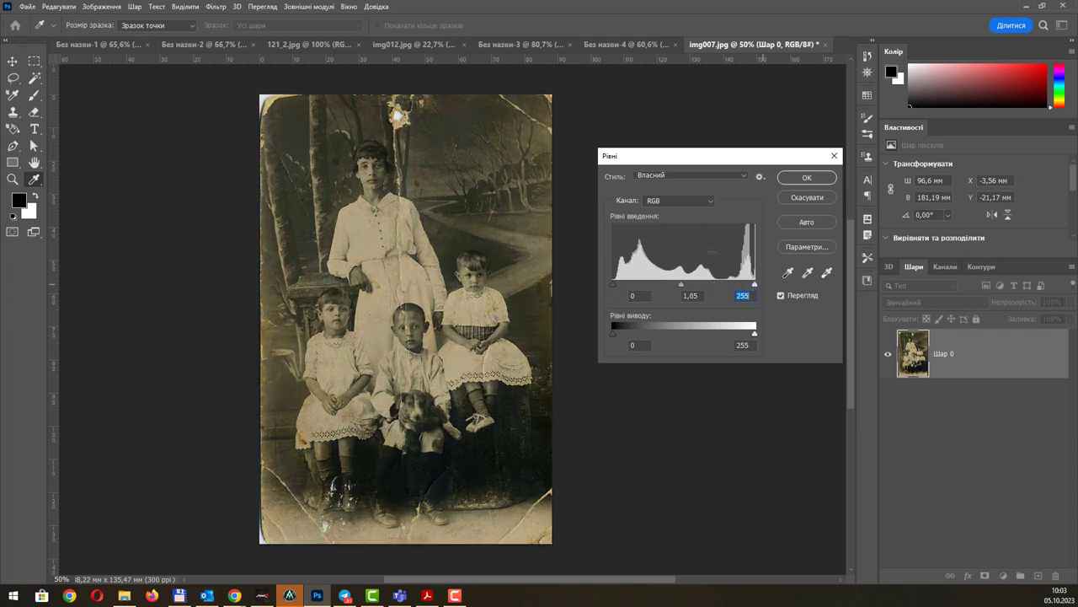
click(709, 203)
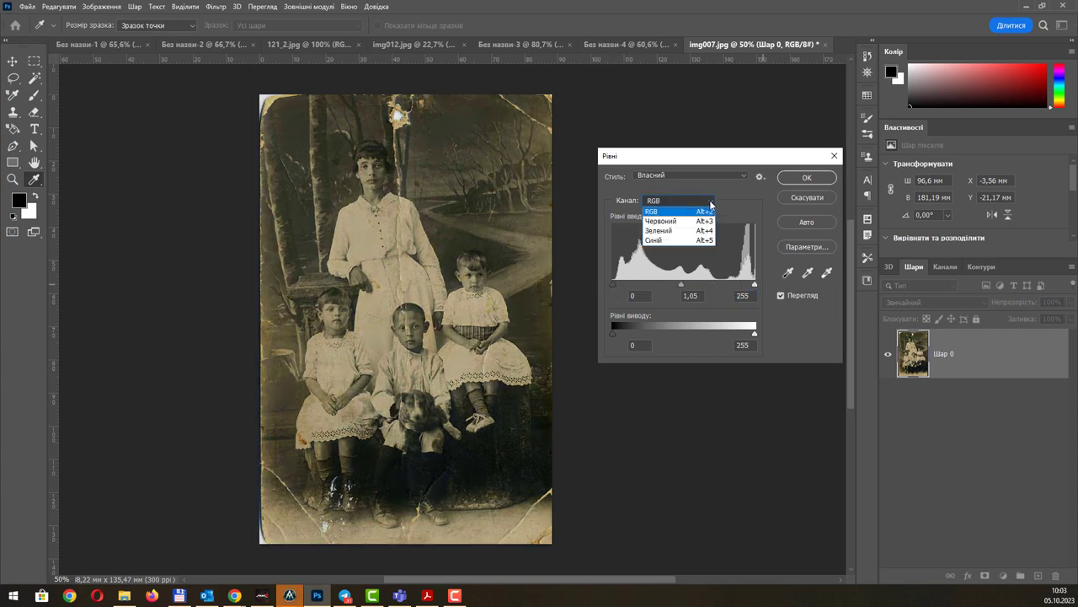
click(710, 204)
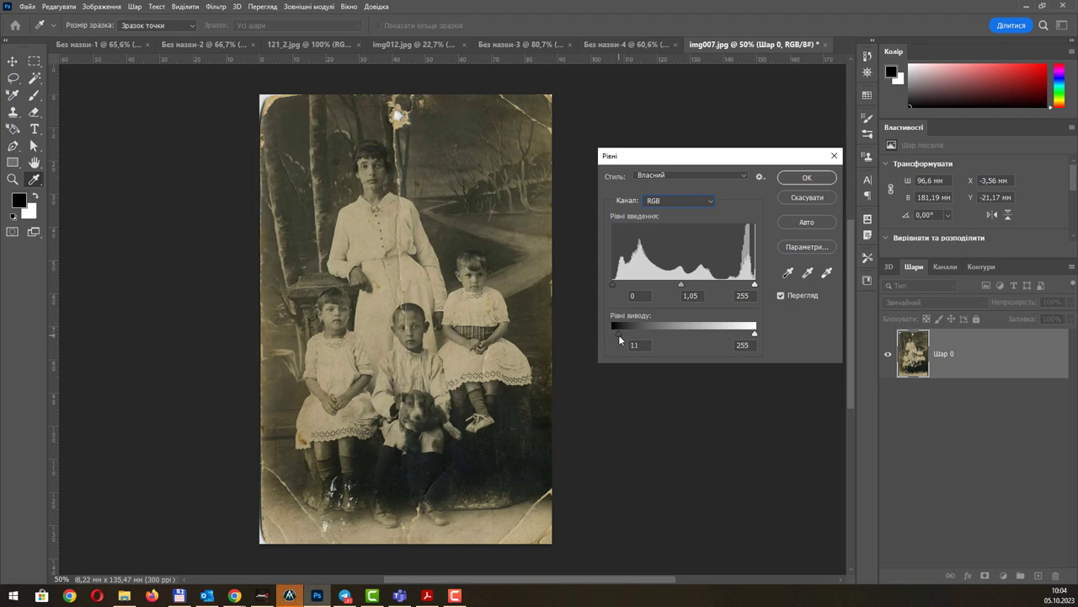
Experiment with Output Levels, trying output black at 84, 220 and 25, output white at 174.
drag(618, 335, 630, 332)
drag(635, 333, 660, 329)
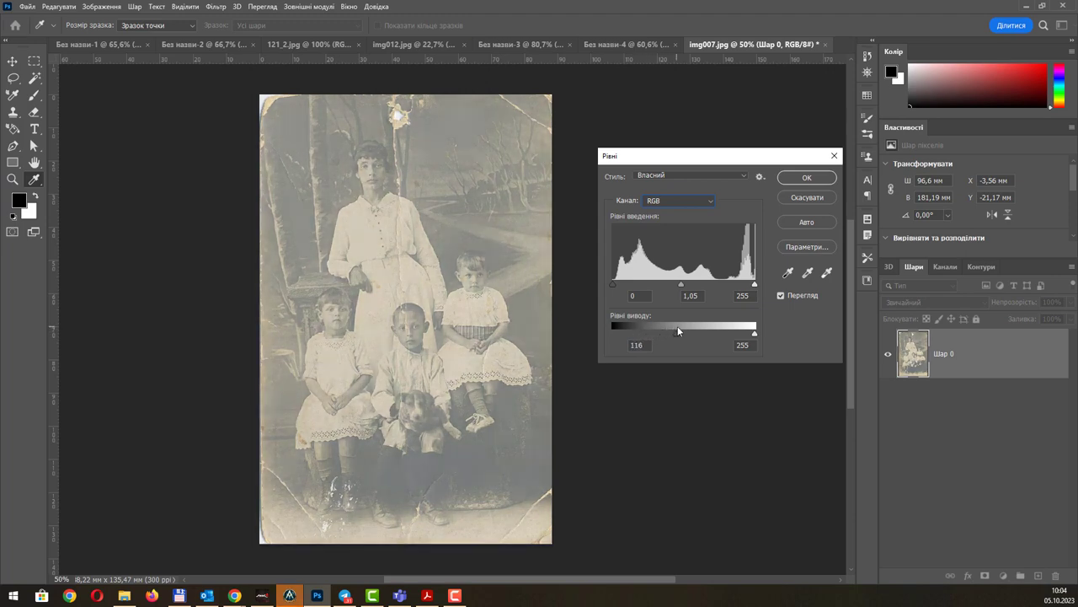
mouse_move(659, 328)
mouse_down()
mouse_move(735, 332)
mouse_move(613, 332)
mouse_up()
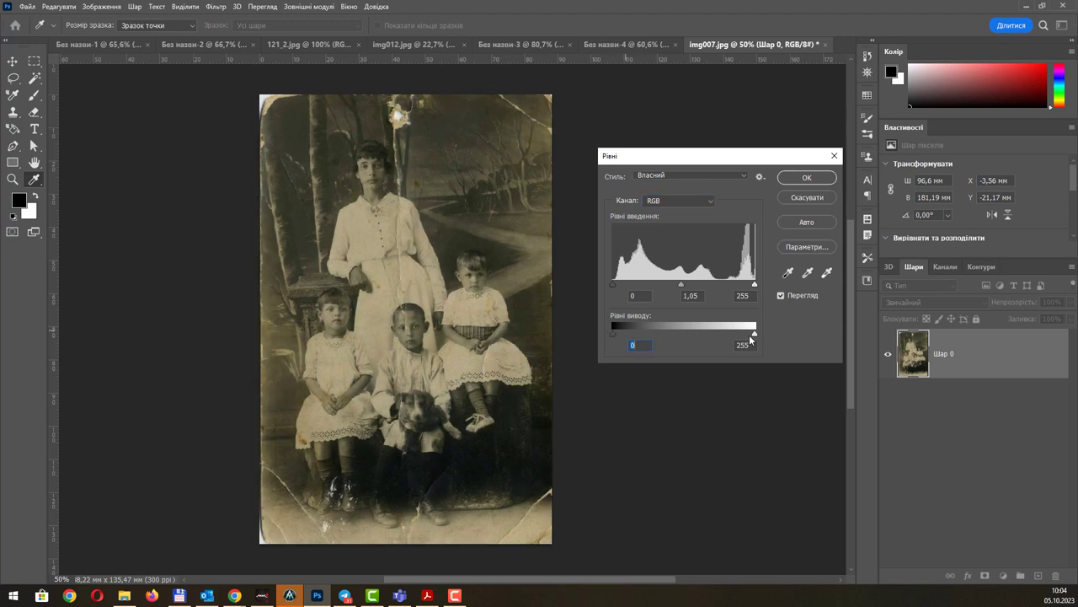
mouse_move(754, 334)
mouse_down()
mouse_move(684, 335)
mouse_move(764, 337)
mouse_up()
drag(613, 333, 618, 335)
Try output black 133 and 255 and output white 180, then return output black to 0.
drag(620, 335, 687, 335)
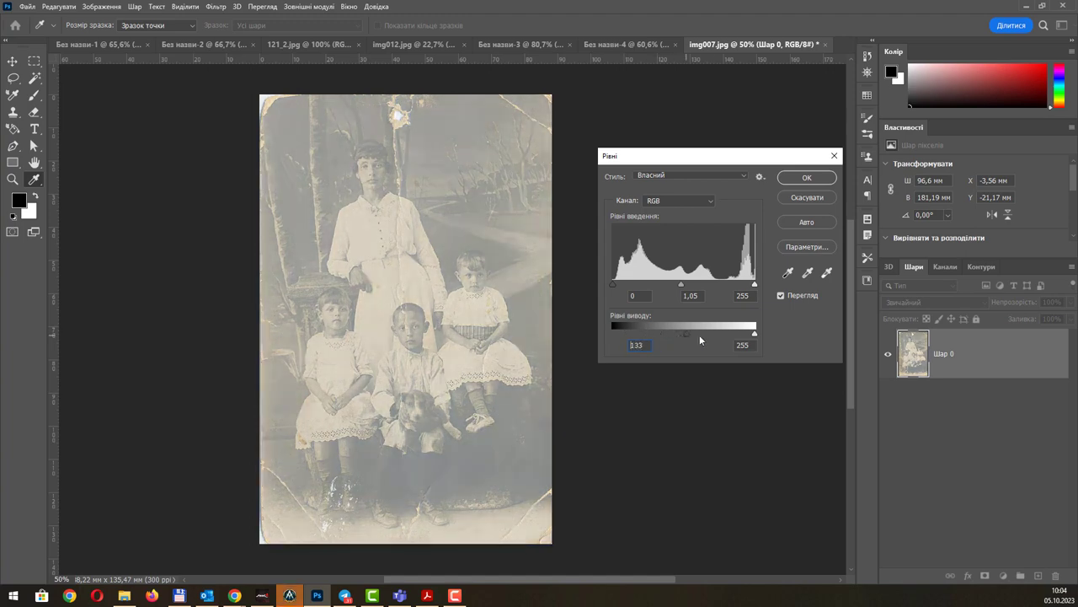
drag(754, 335, 597, 334)
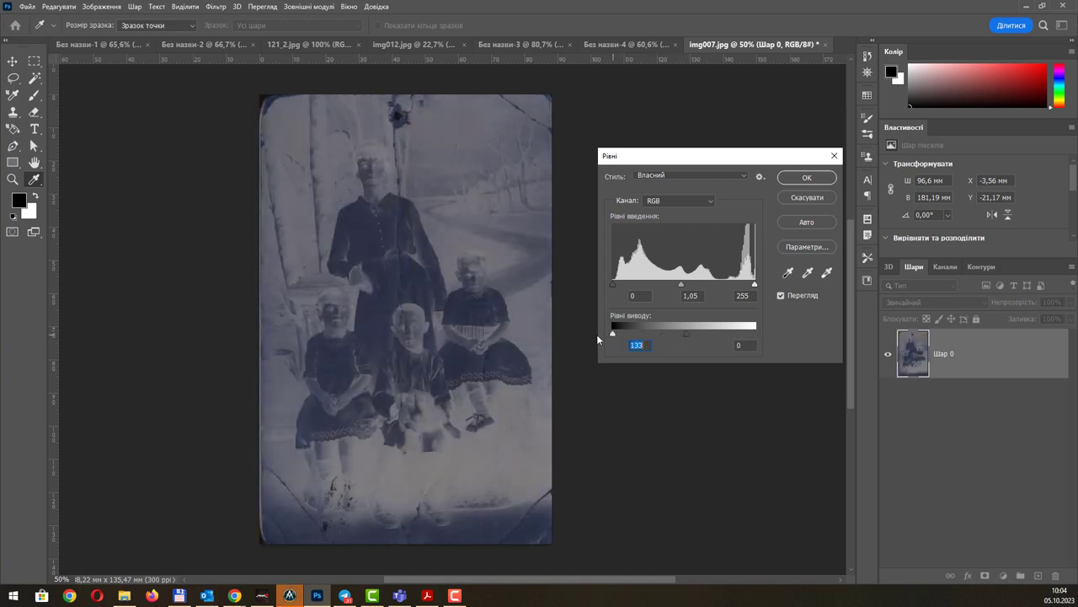
drag(687, 334, 768, 334)
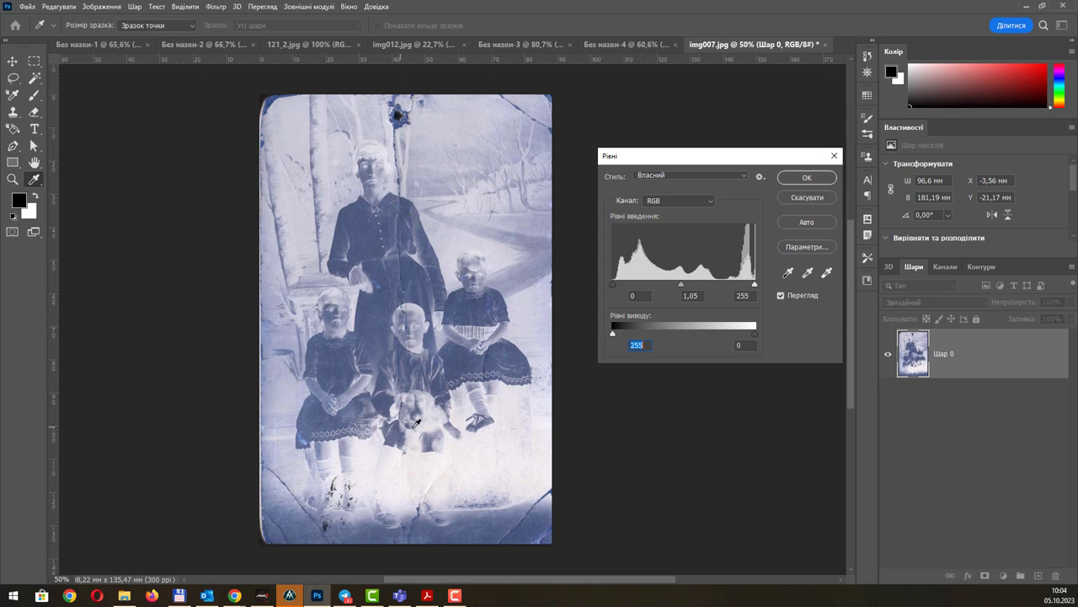
mouse_move(755, 341)
mouse_down()
mouse_move(639, 337)
mouse_move(754, 334)
mouse_up()
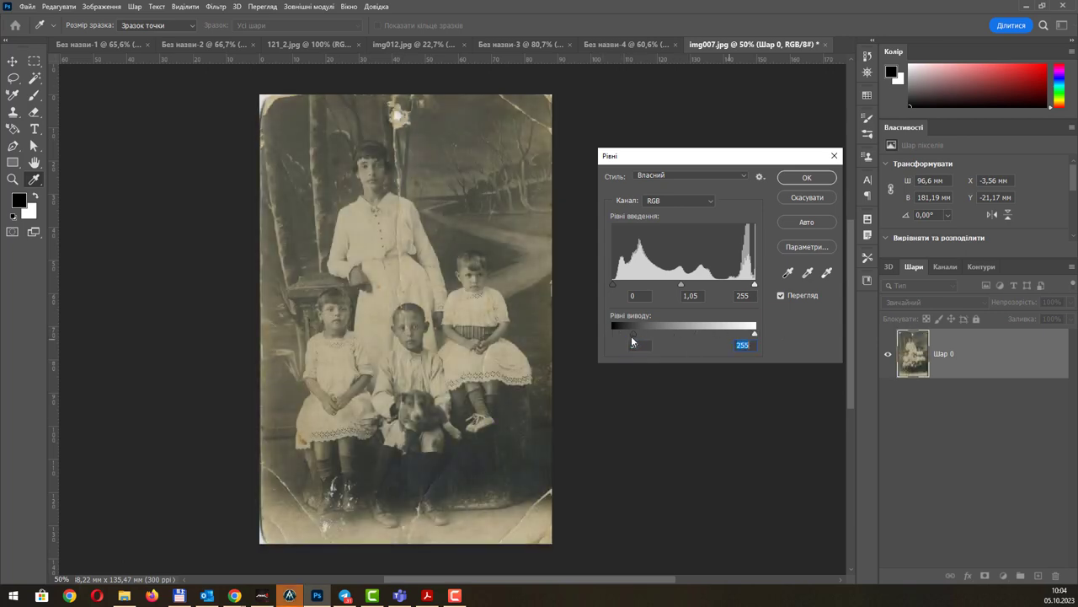
drag(632, 333, 612, 334)
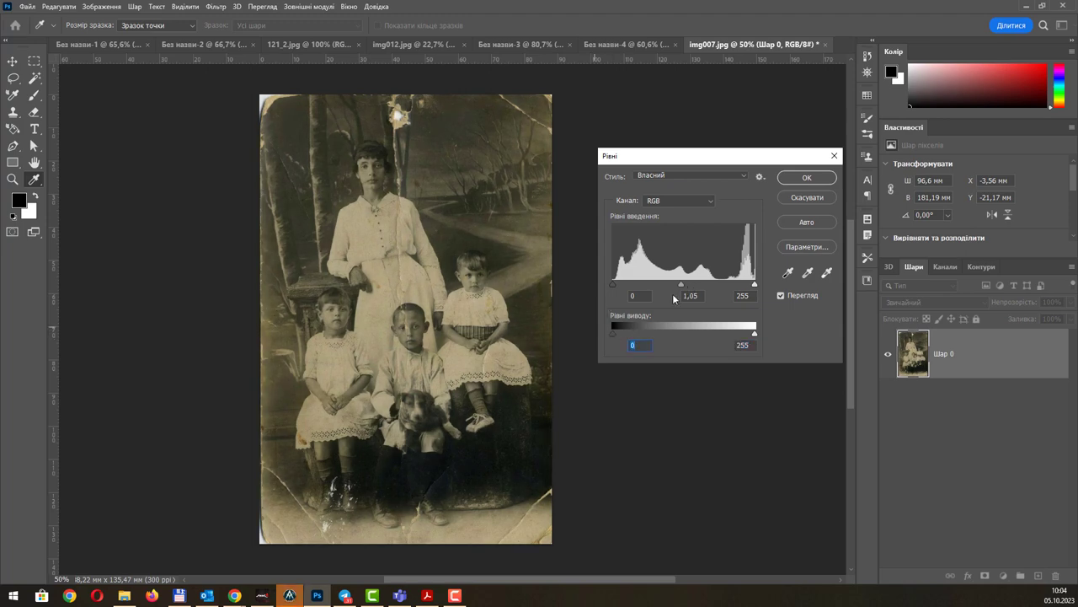
mouse_move(614, 284)
mouse_down()
mouse_move(755, 285)
mouse_move(581, 284)
mouse_up()
Set the Levels black point from a dark area and the white point from the woman's white dress.
click(788, 272)
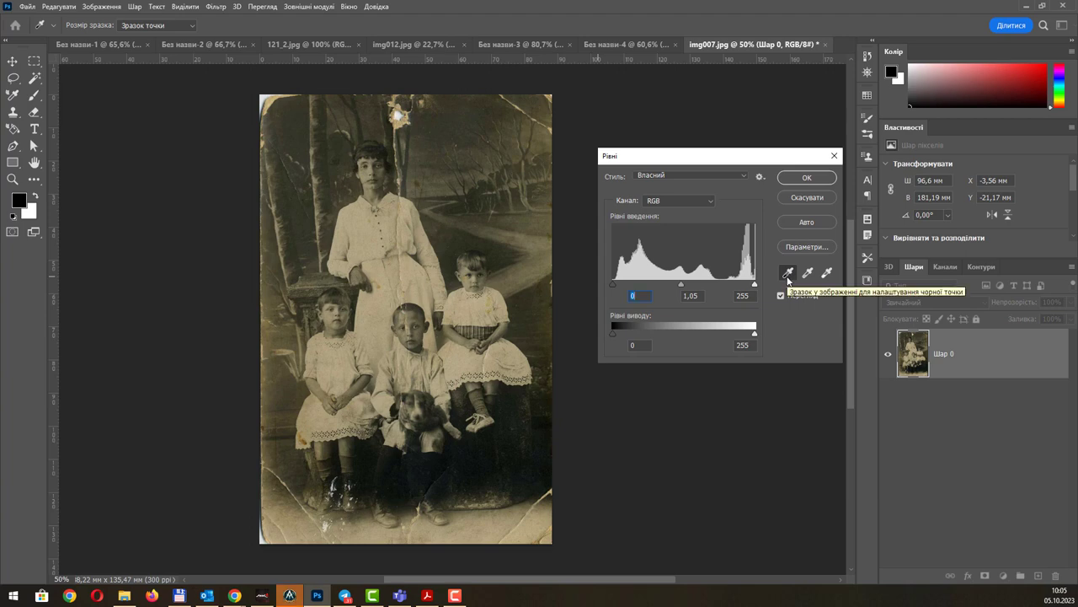
click(789, 273)
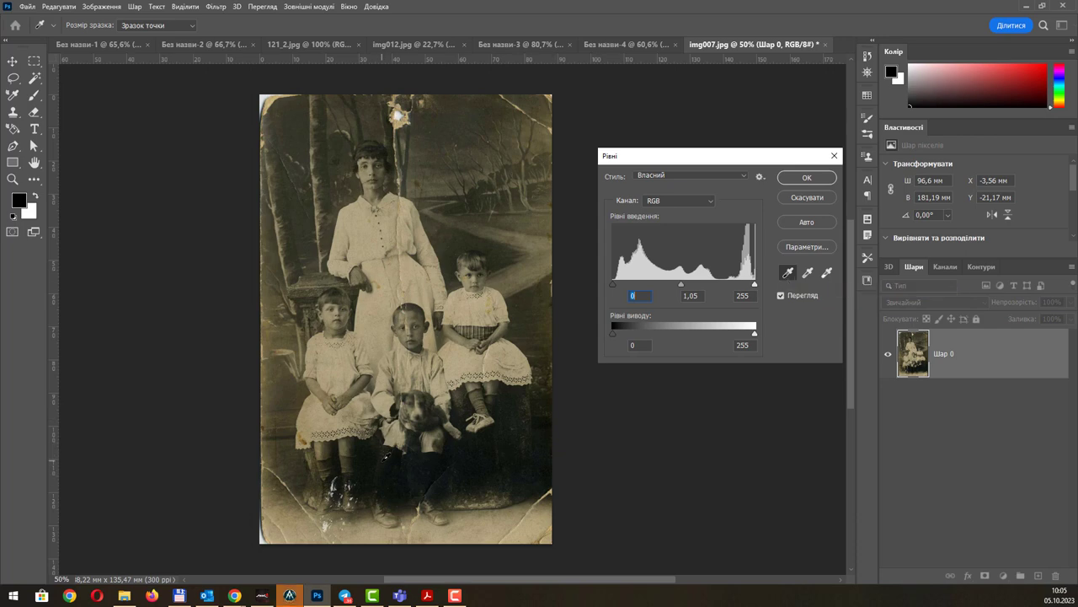
click(387, 455)
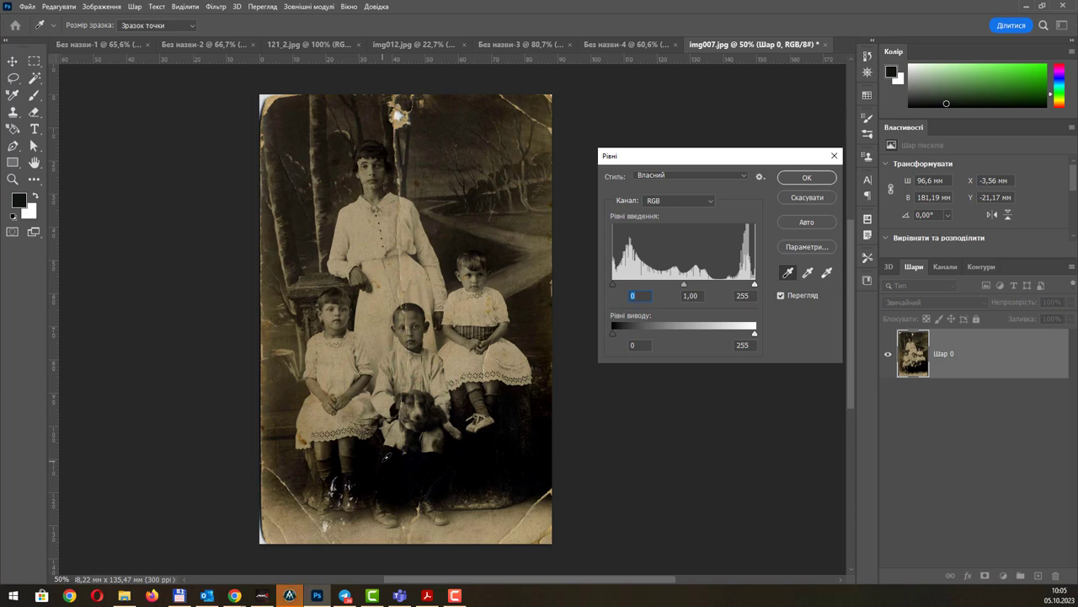
click(826, 272)
click(352, 213)
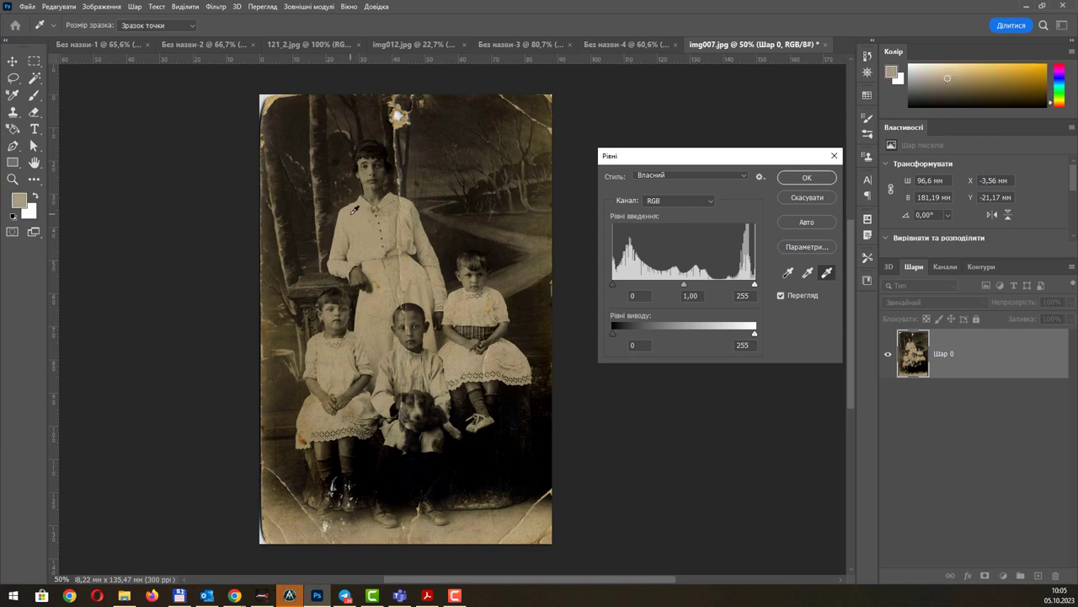
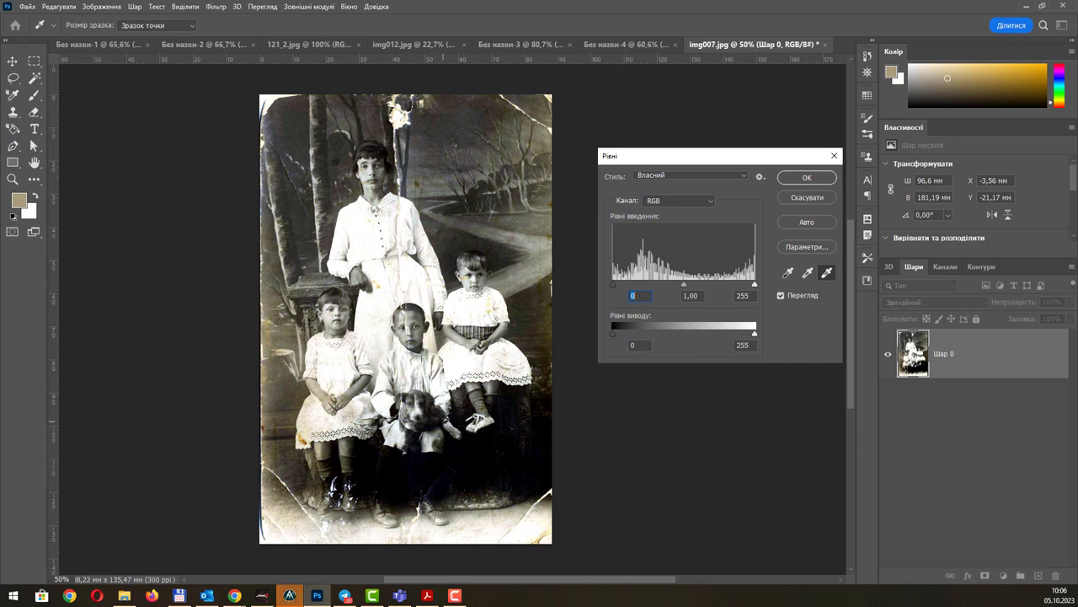
Sample three grey areas of the family photo with the Levels gray-point eyedropper.
click(813, 276)
click(531, 293)
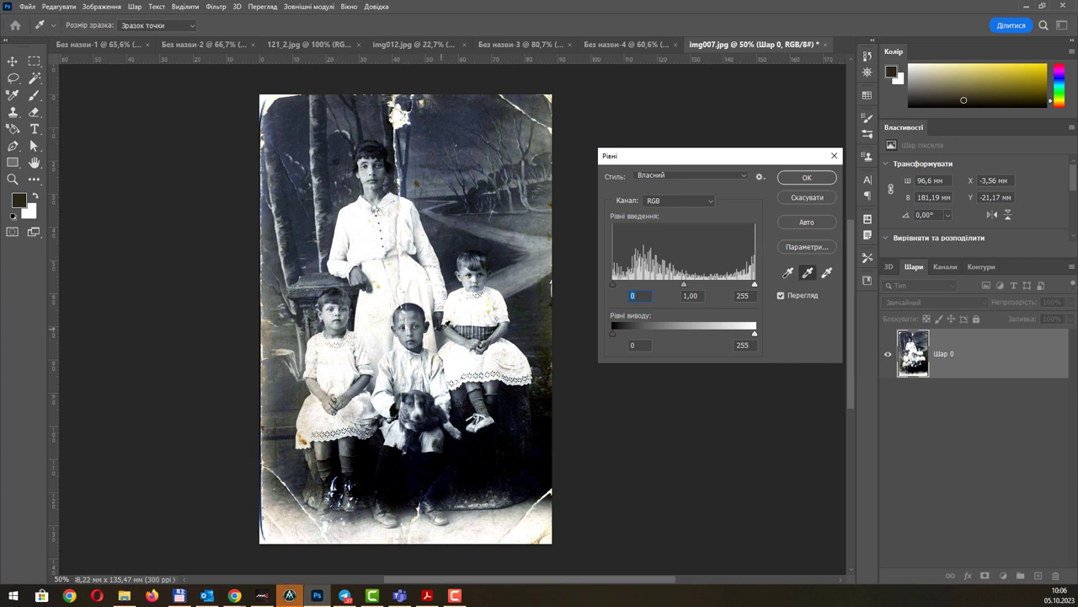
click(291, 384)
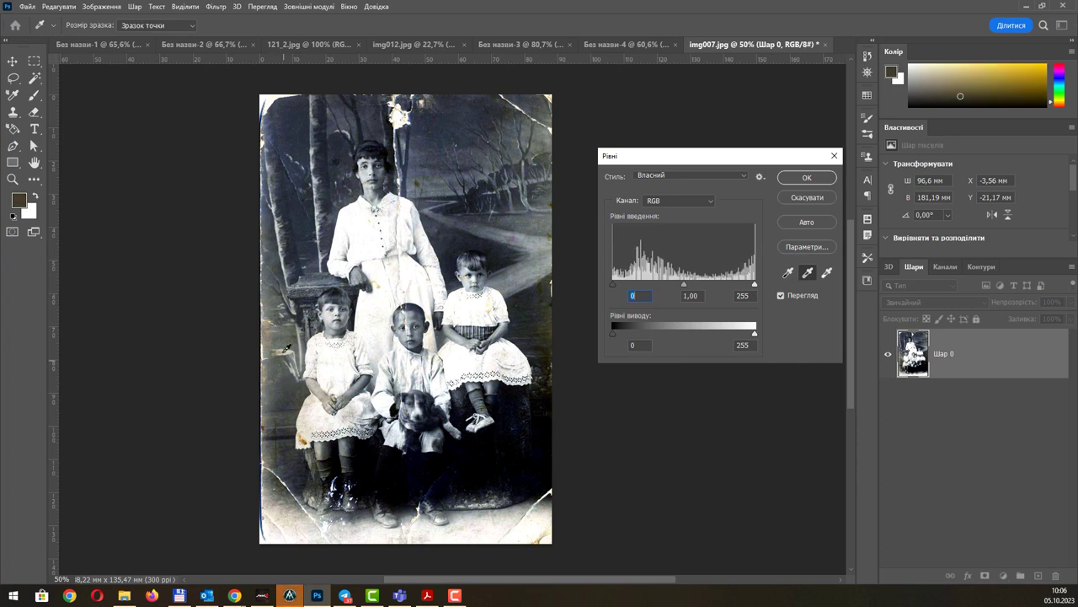
click(287, 337)
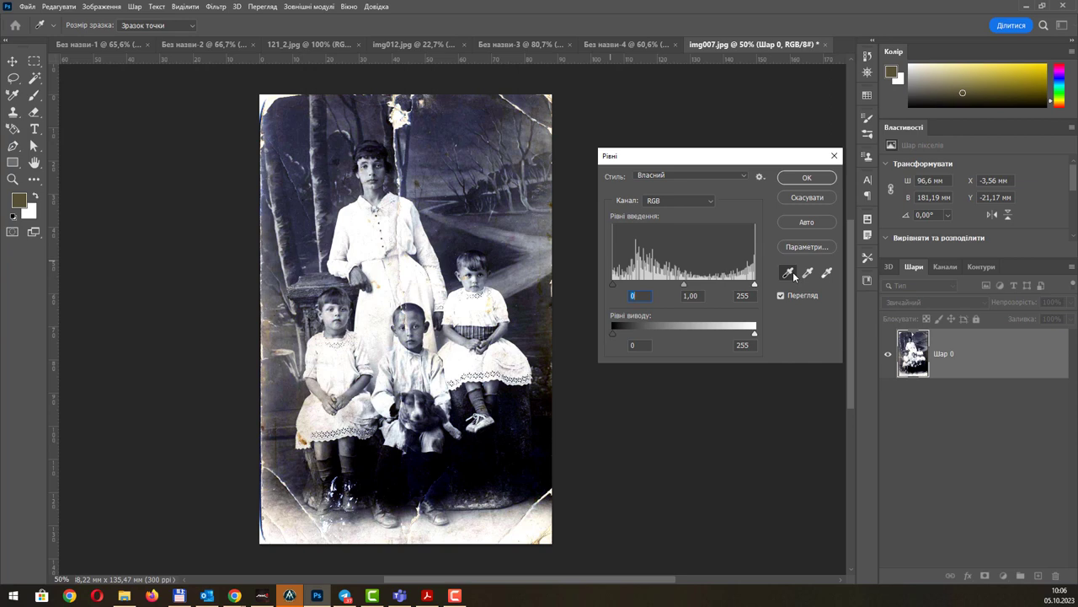
Auto-correct Levels, set input black 6, gamma 1,06, white 188, and apply.
click(807, 223)
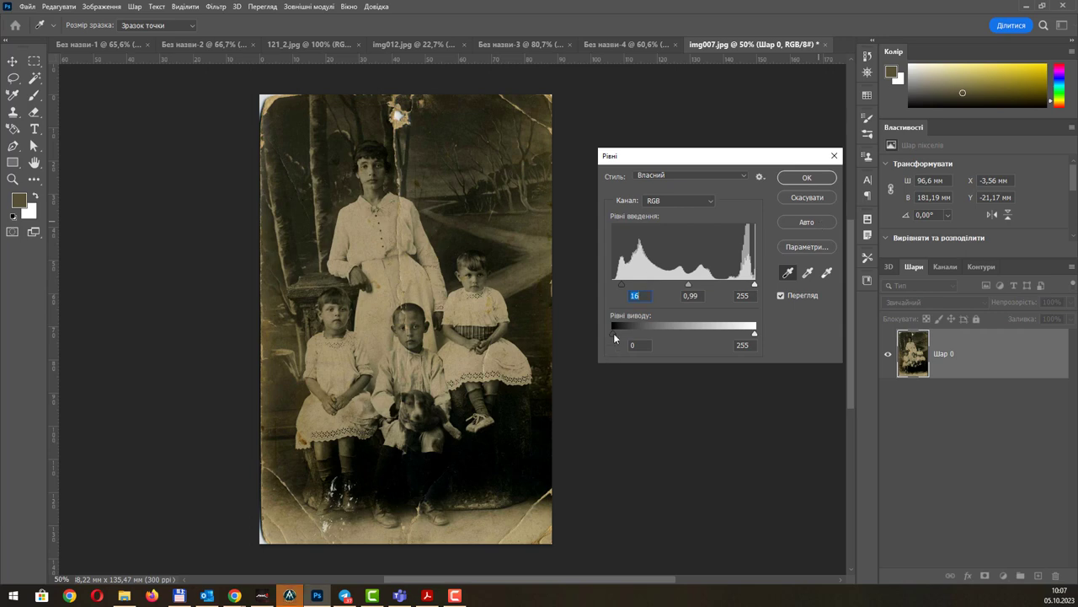
drag(613, 333, 608, 332)
click(609, 333)
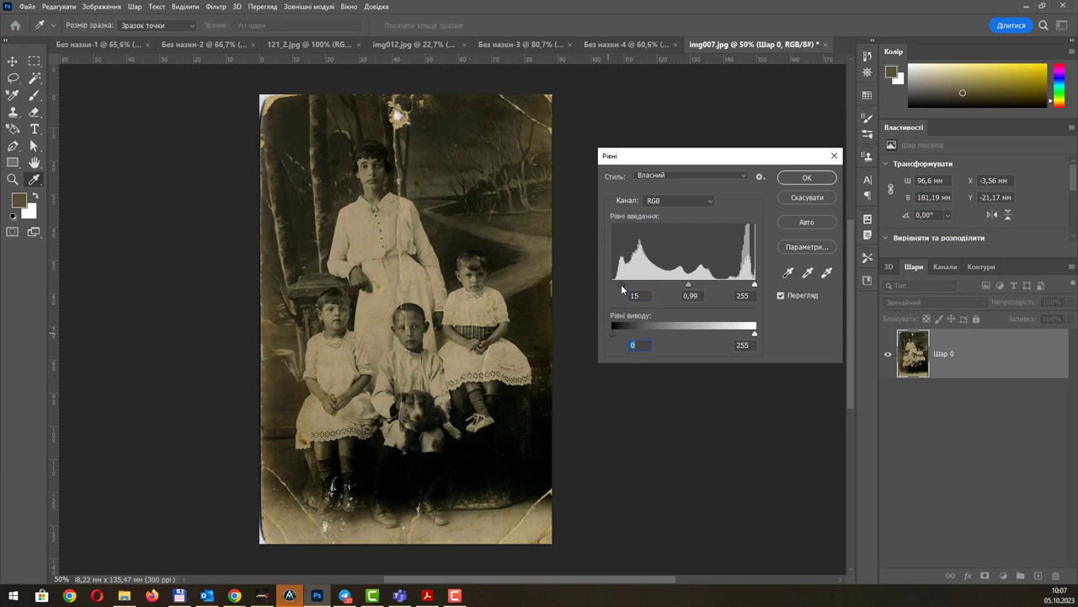
drag(617, 285, 615, 285)
drag(755, 284, 719, 286)
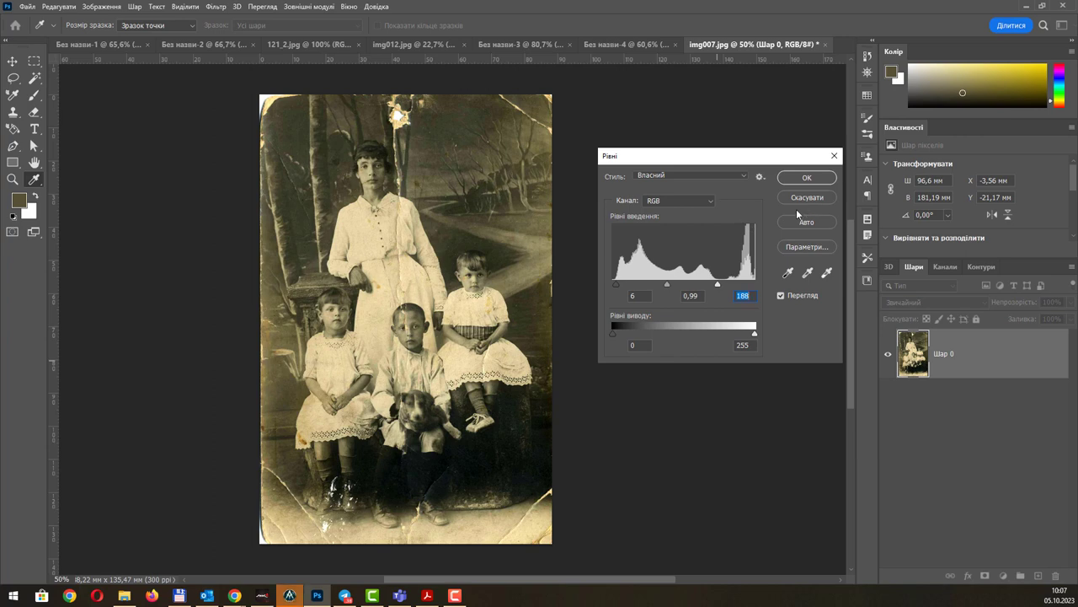
drag(667, 284, 667, 286)
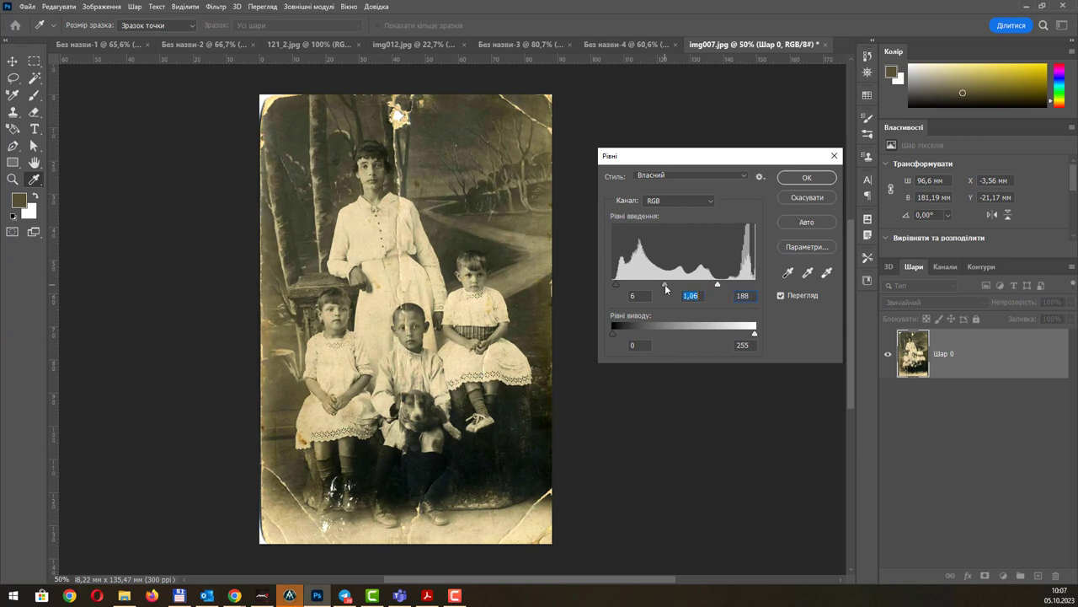
click(799, 178)
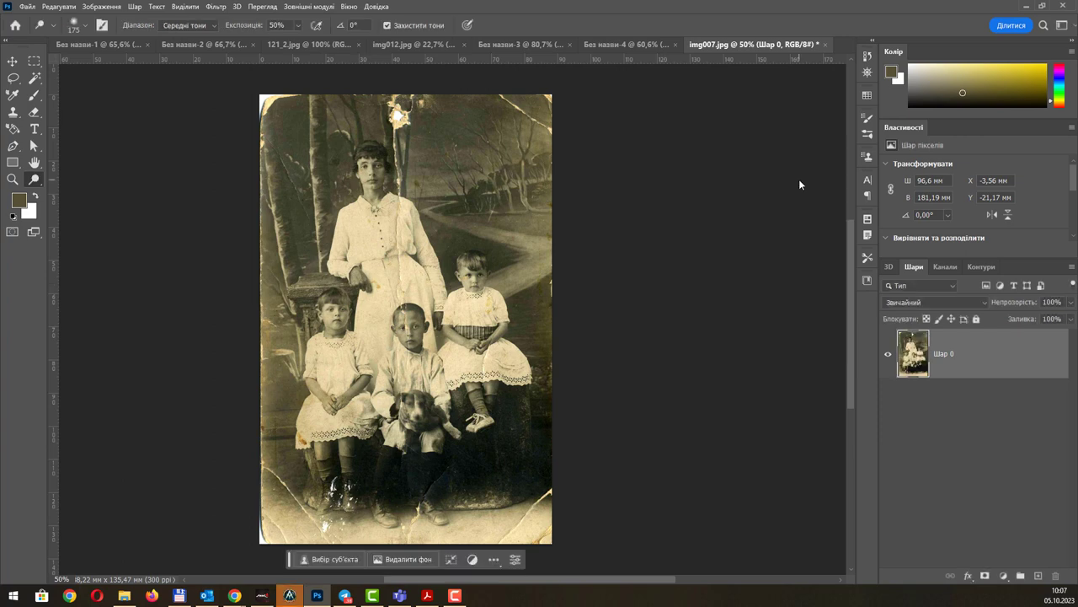
Make the Без назви-4 portrait active and open its Curves adjustment.
click(623, 46)
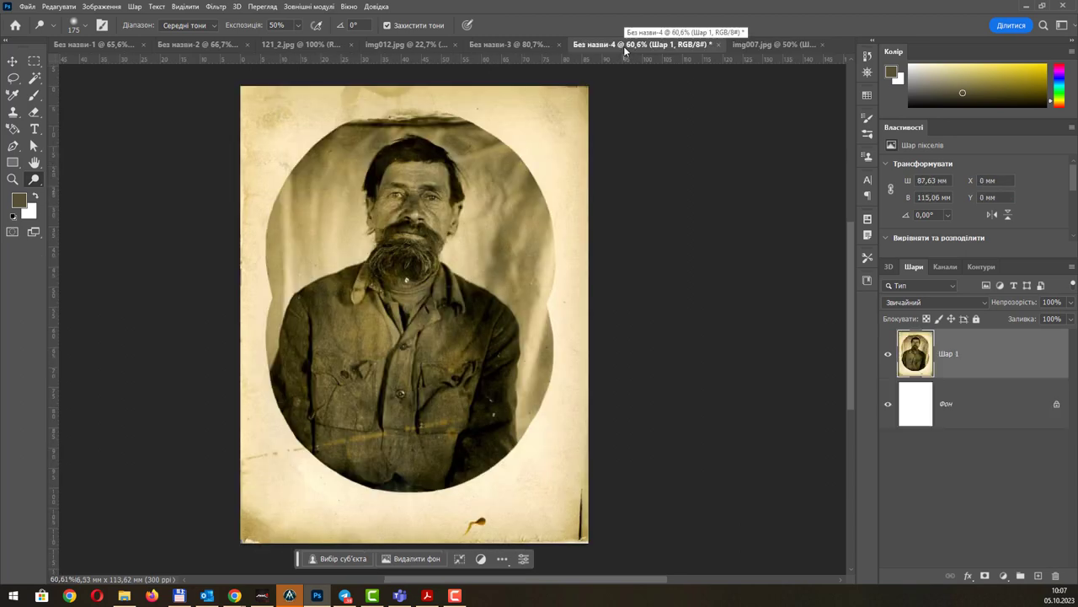
click(738, 46)
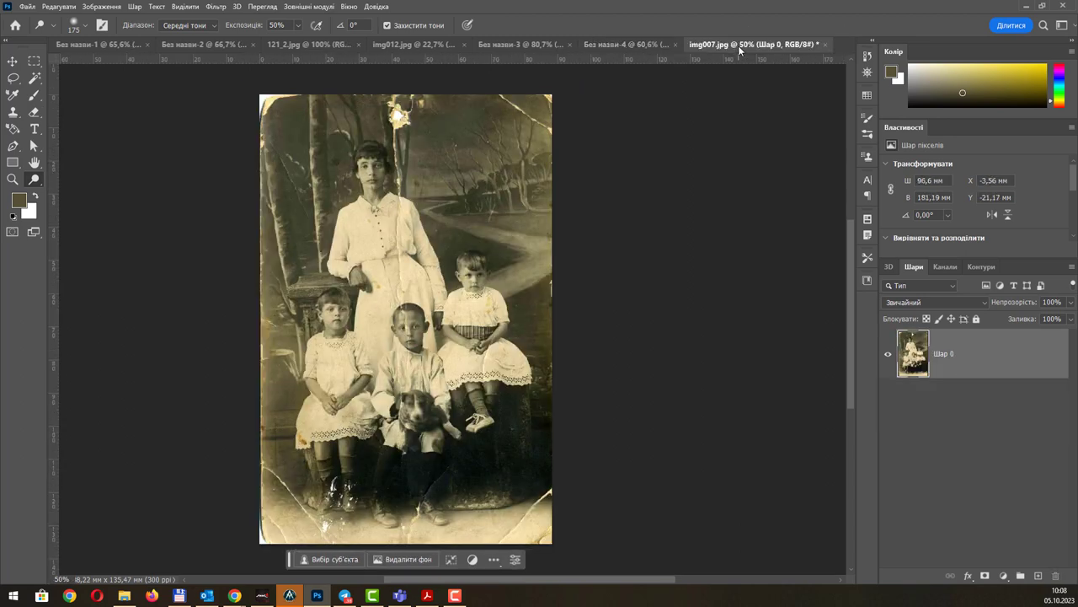
click(630, 45)
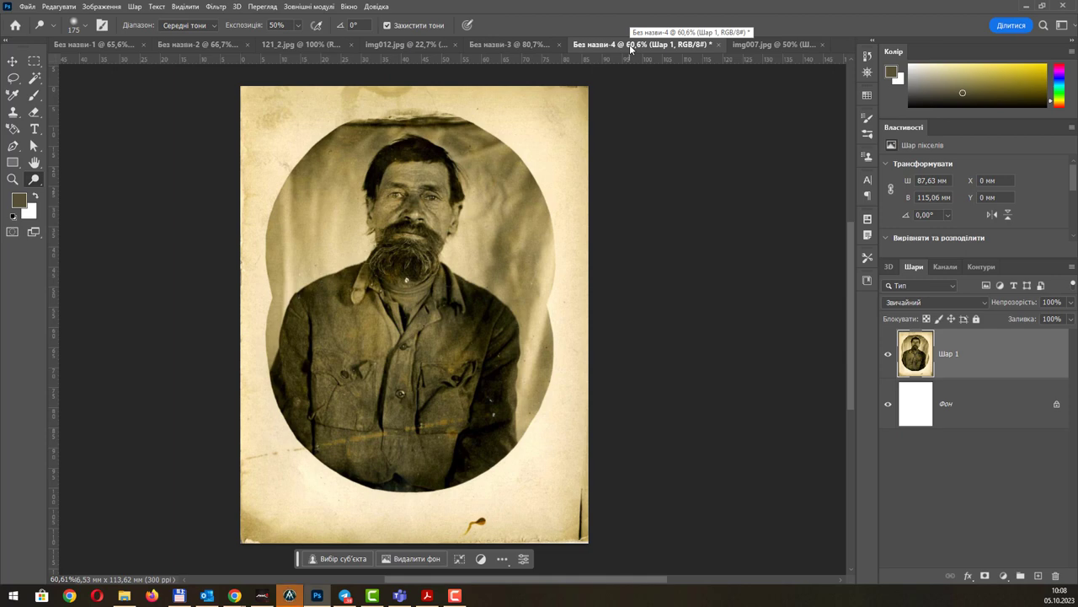
click(113, 8)
mouse_move(110, 35)
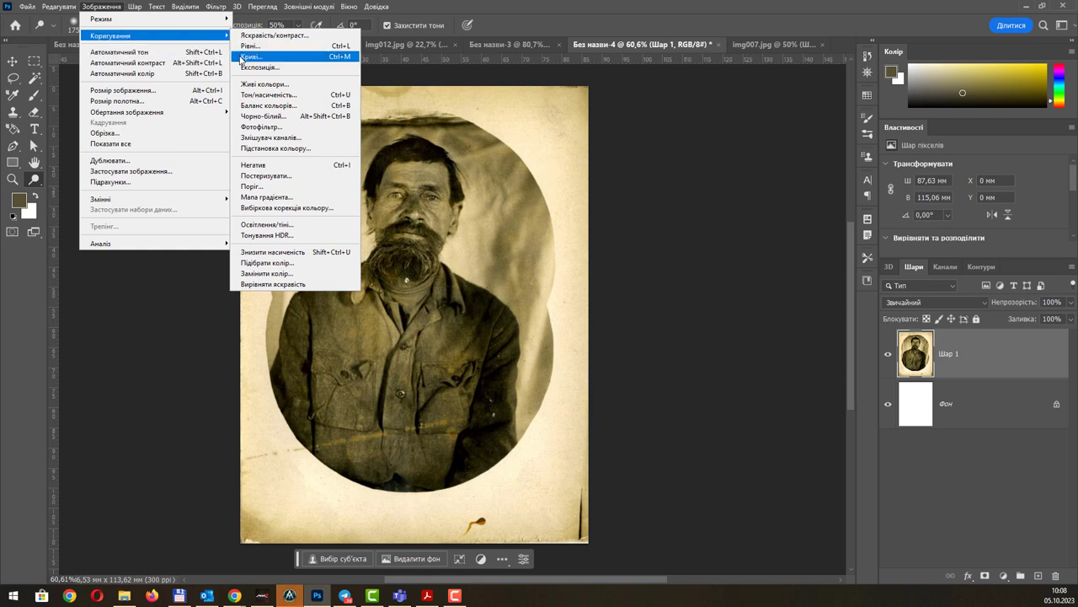
click(250, 56)
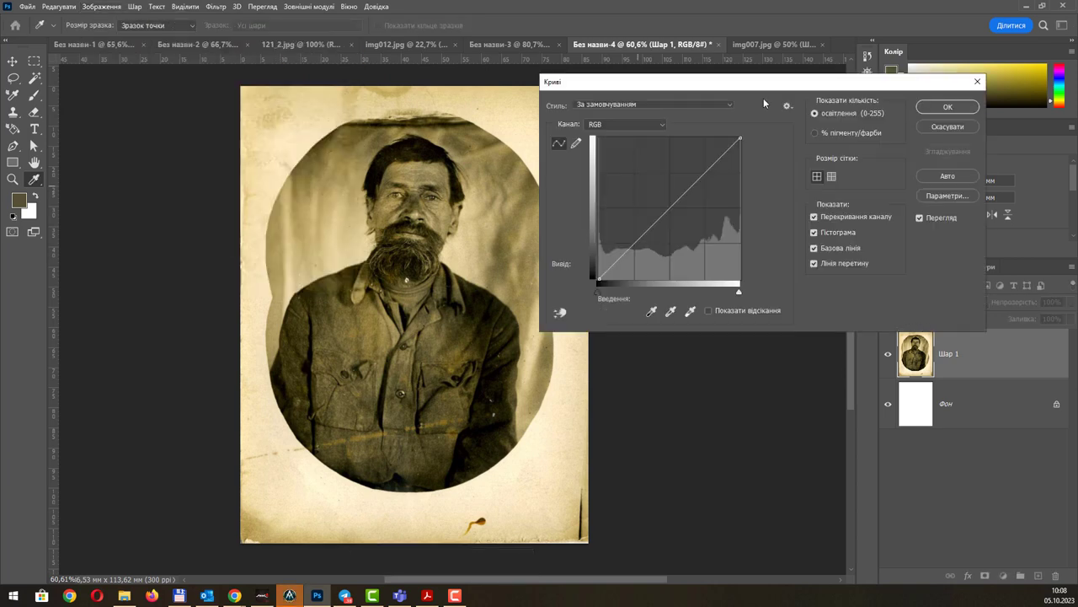
Test moving the curve's black and white points, then return them to 0 and 255.
mouse_move(770, 84)
mouse_down()
mouse_move(763, 96)
mouse_move(838, 191)
mouse_up()
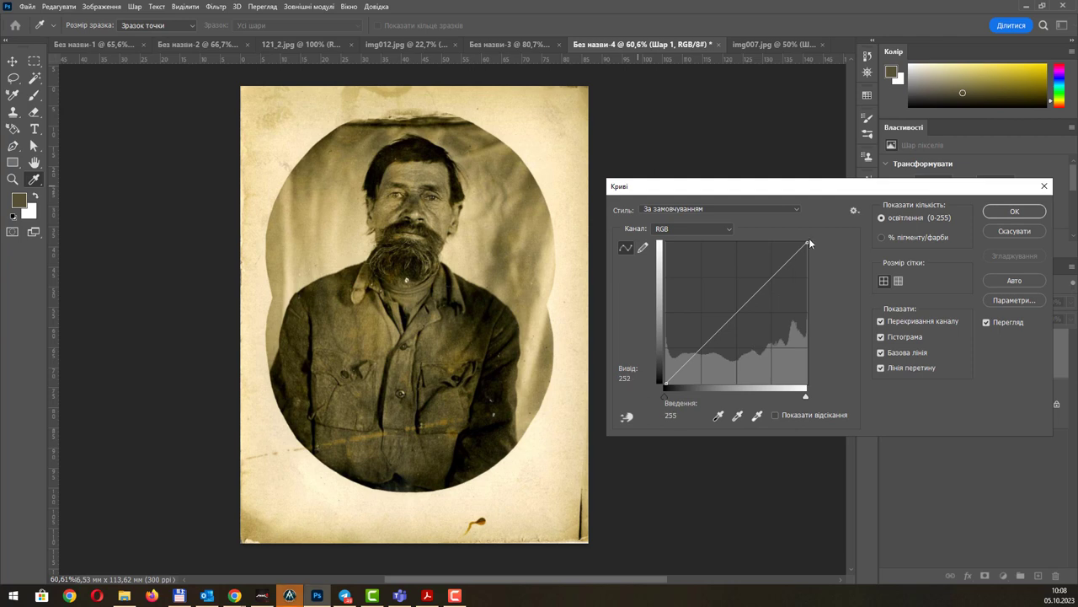
drag(807, 243, 794, 242)
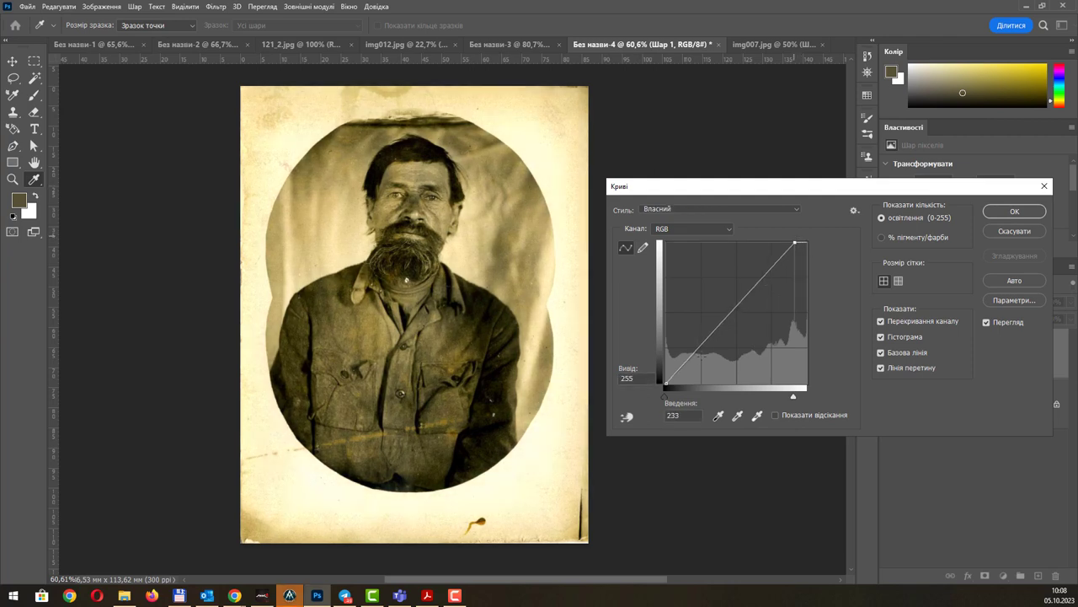
drag(666, 382, 684, 384)
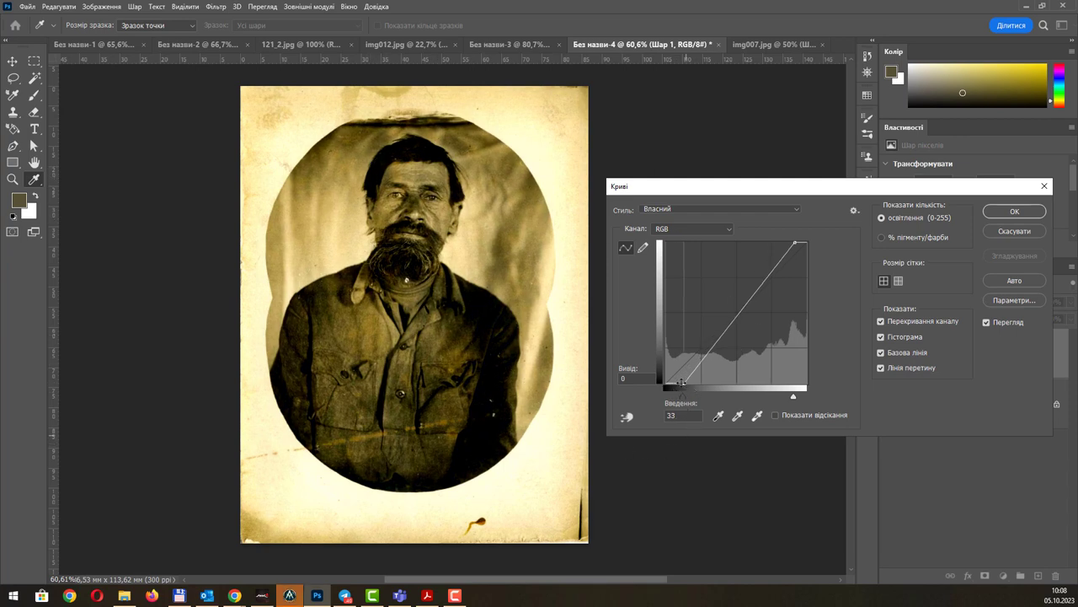
drag(682, 382, 665, 384)
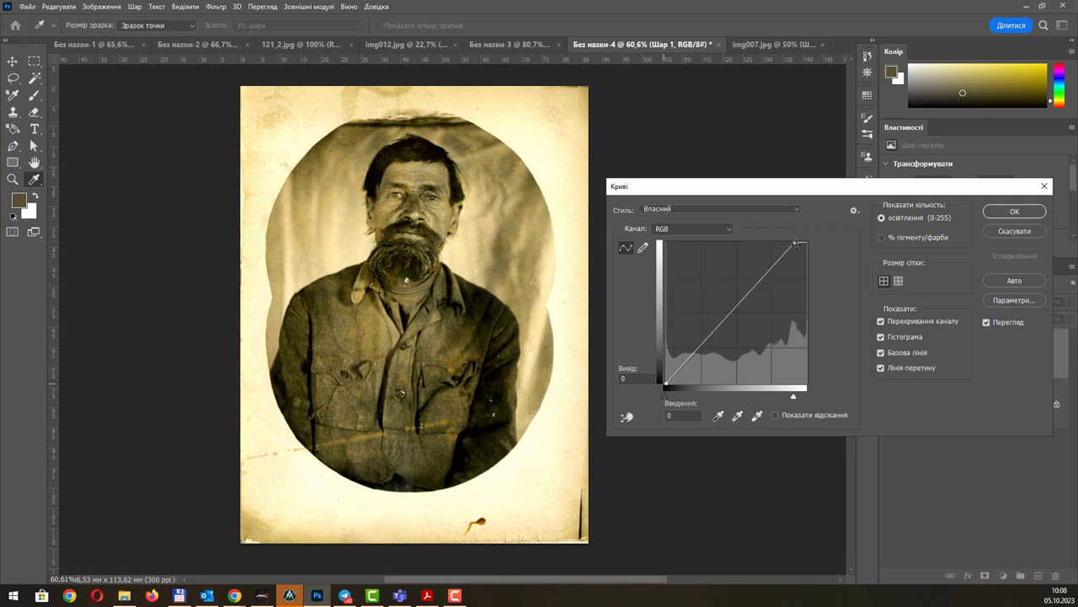
drag(794, 244, 807, 243)
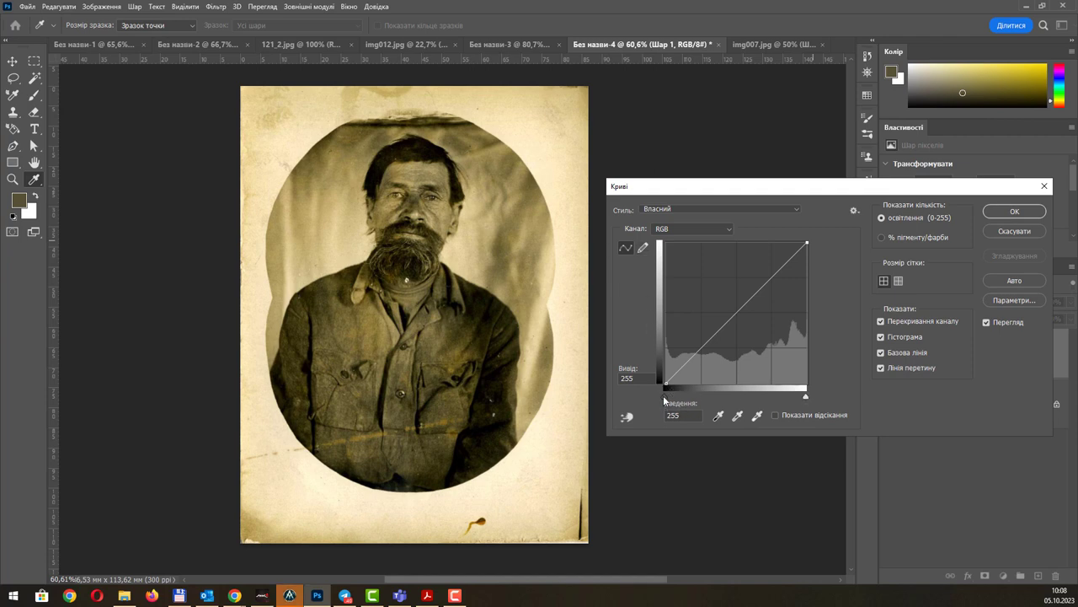
drag(666, 396, 649, 398)
drag(806, 395, 834, 397)
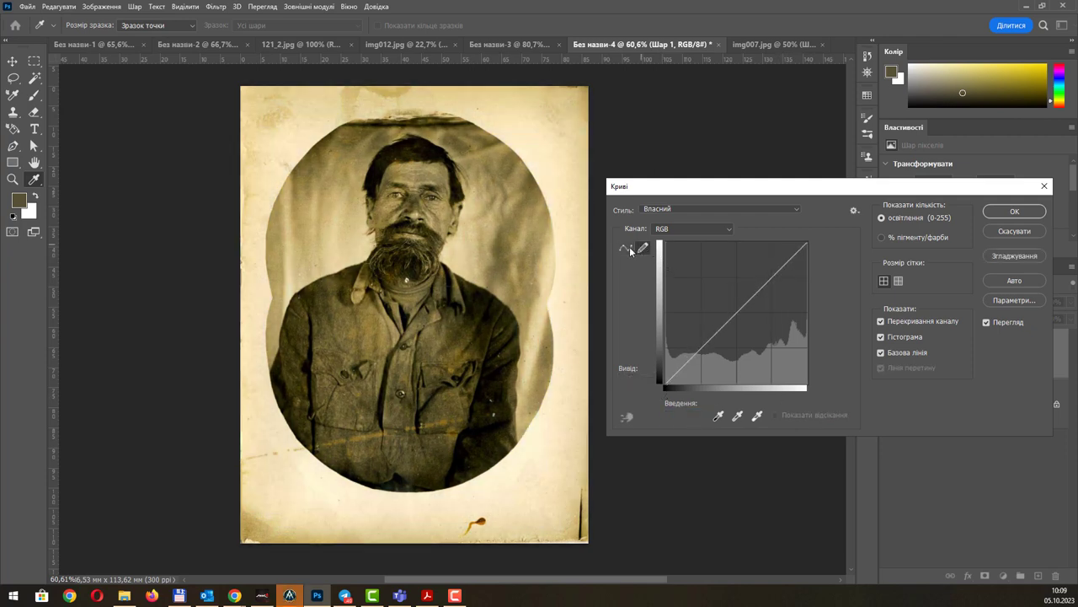
Try a midtone point and shifted endpoints on the curve, then move them back.
click(734, 314)
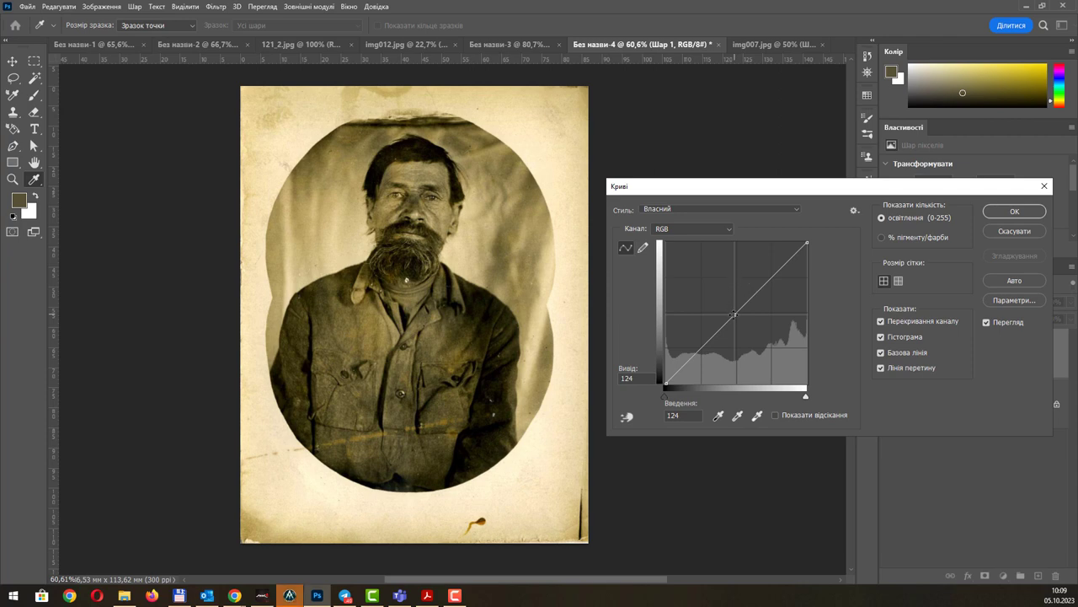
drag(734, 314, 721, 304)
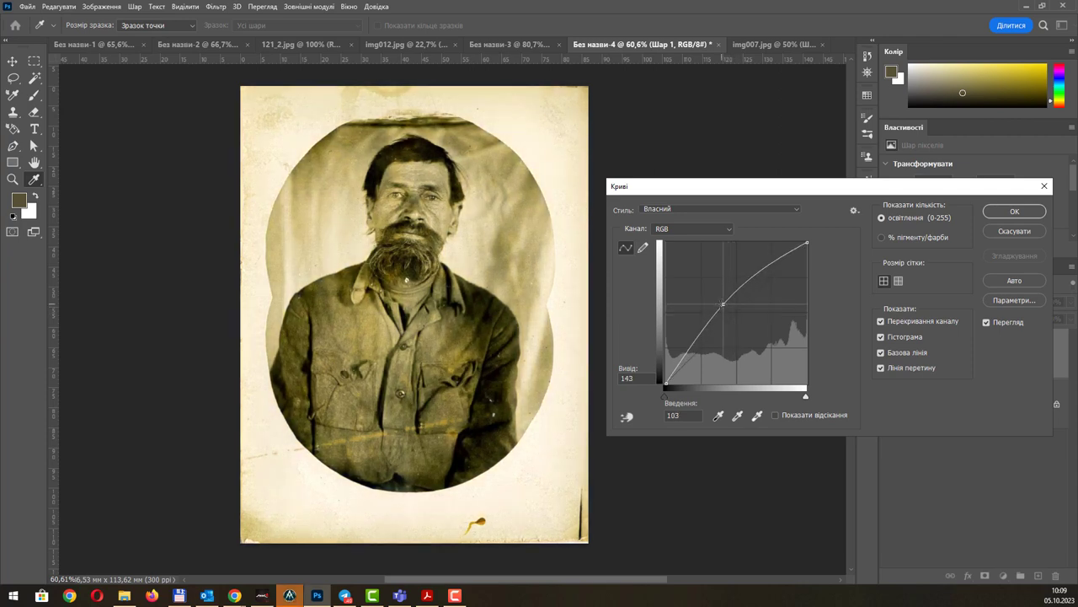
drag(721, 304, 753, 330)
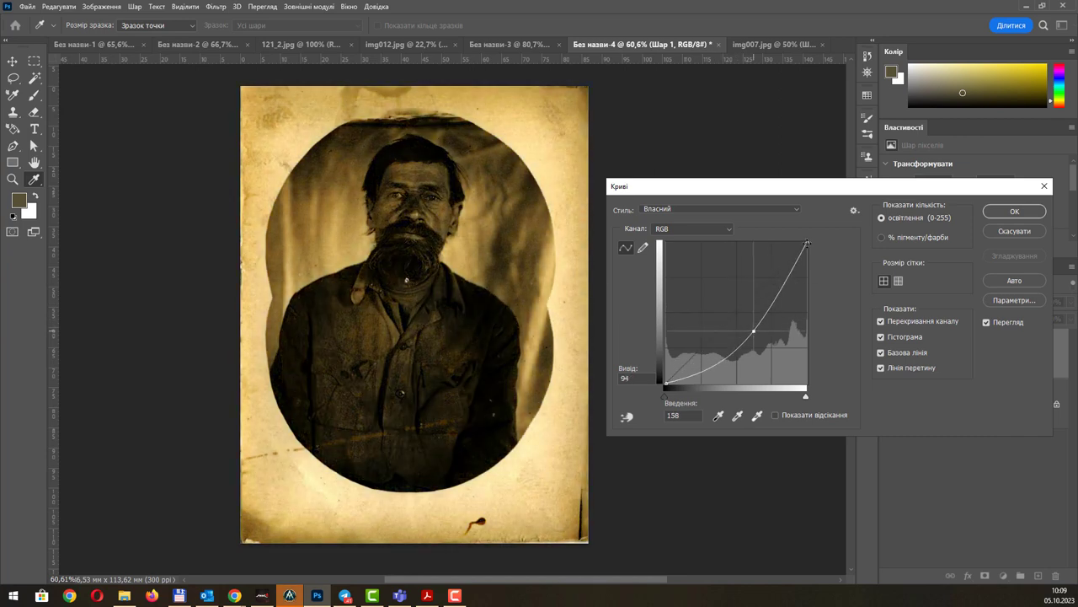
drag(807, 243, 792, 243)
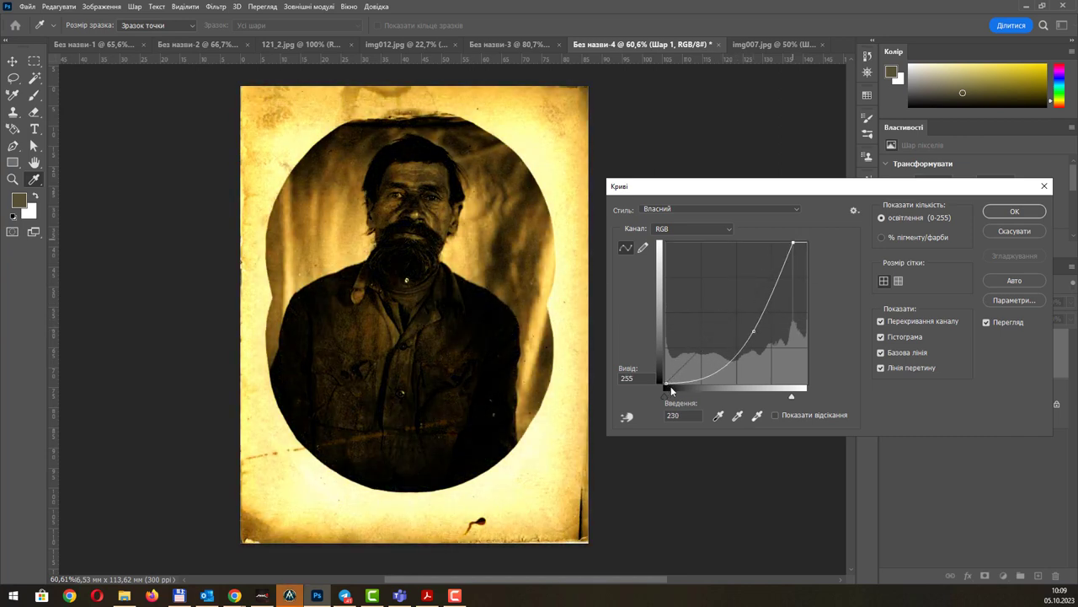
mouse_move(665, 384)
mouse_down()
mouse_move(674, 384)
mouse_move(666, 383)
mouse_up()
drag(793, 243, 814, 239)
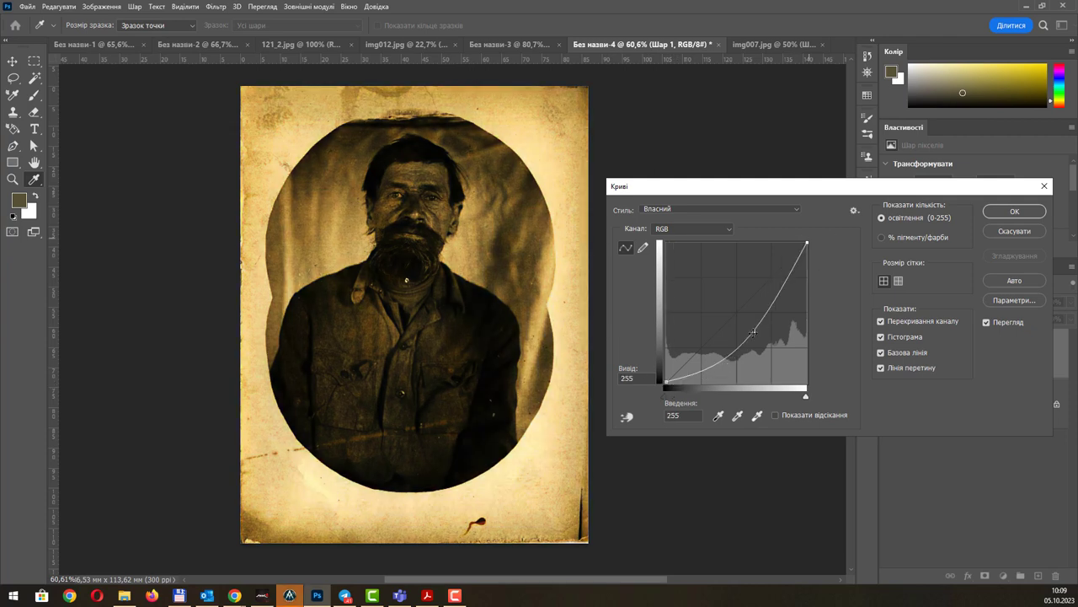
drag(753, 330, 737, 312)
Experiment with freehand curve strokes, then reset the curve to a straight line.
click(643, 248)
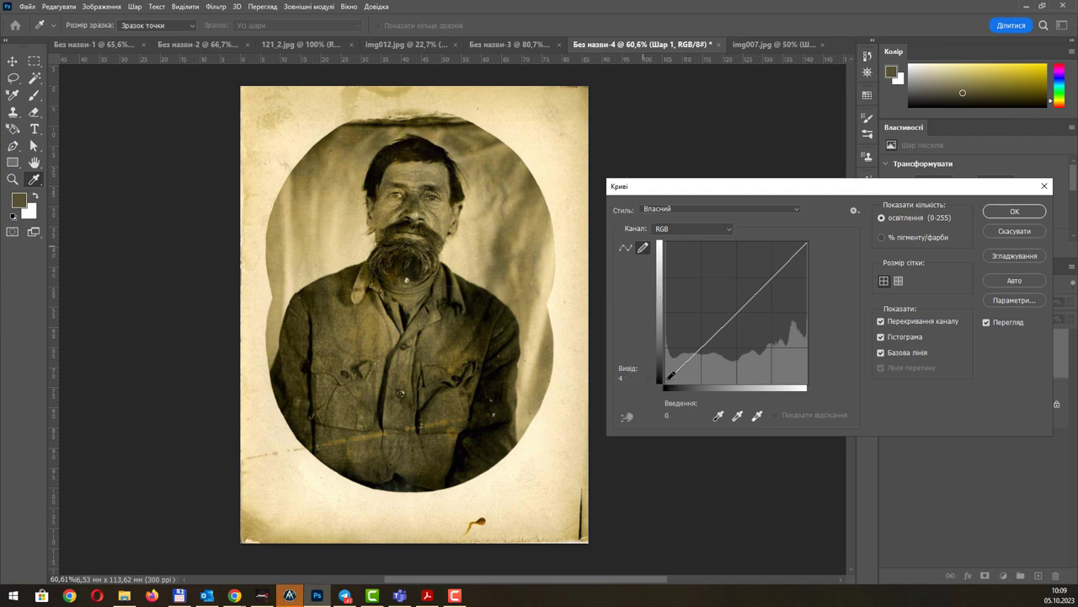
mouse_move(676, 364)
mouse_down()
mouse_move(688, 334)
mouse_move(722, 352)
mouse_up()
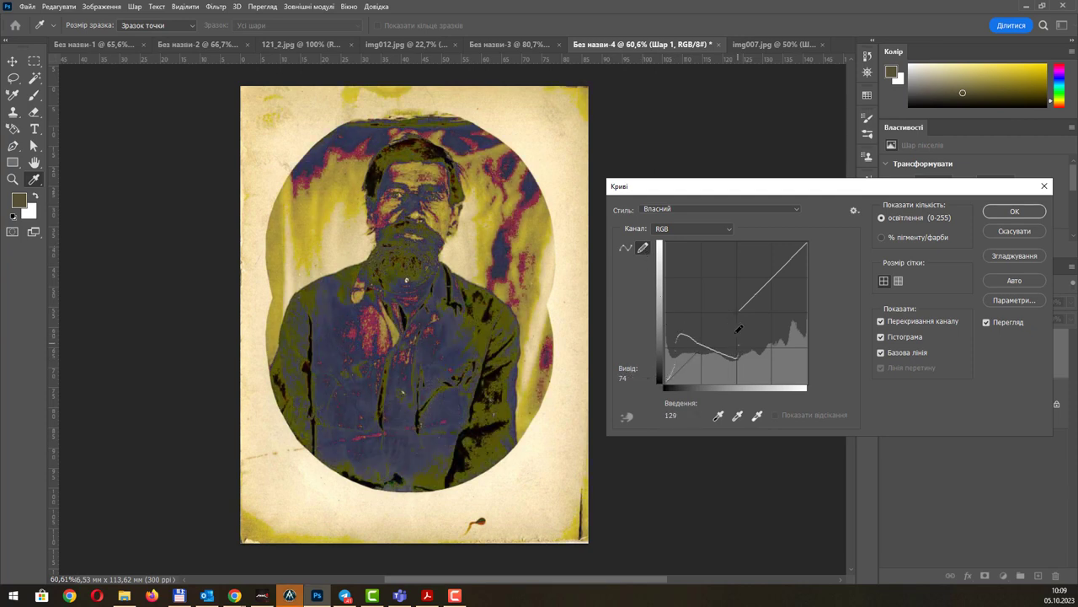
drag(723, 294, 767, 306)
mouse_move(753, 266)
mouse_down()
mouse_move(788, 275)
mouse_move(803, 263)
mouse_up()
drag(720, 269, 676, 341)
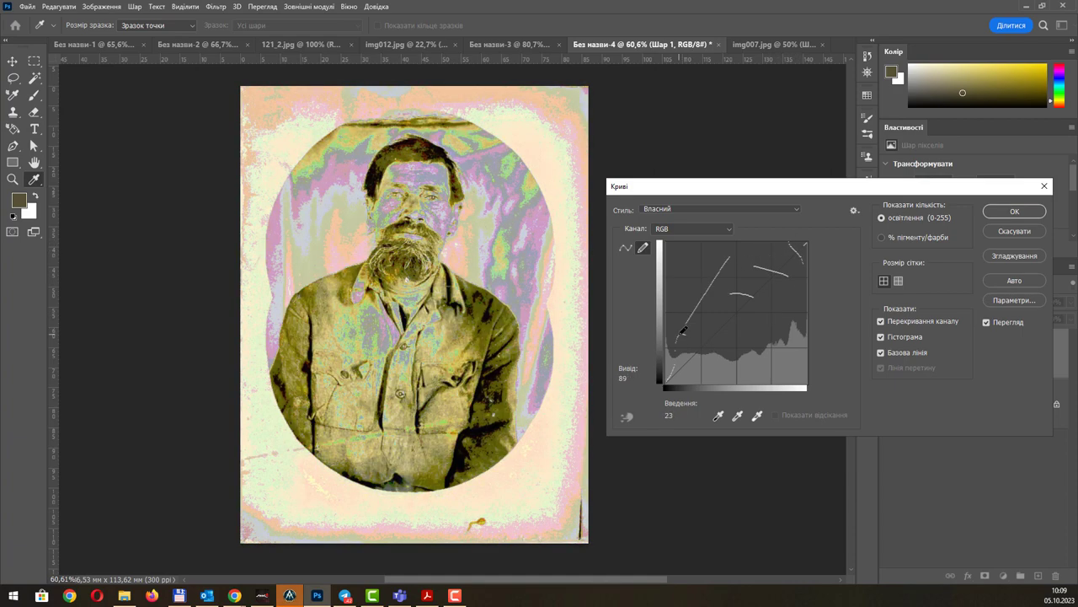
drag(754, 274, 722, 341)
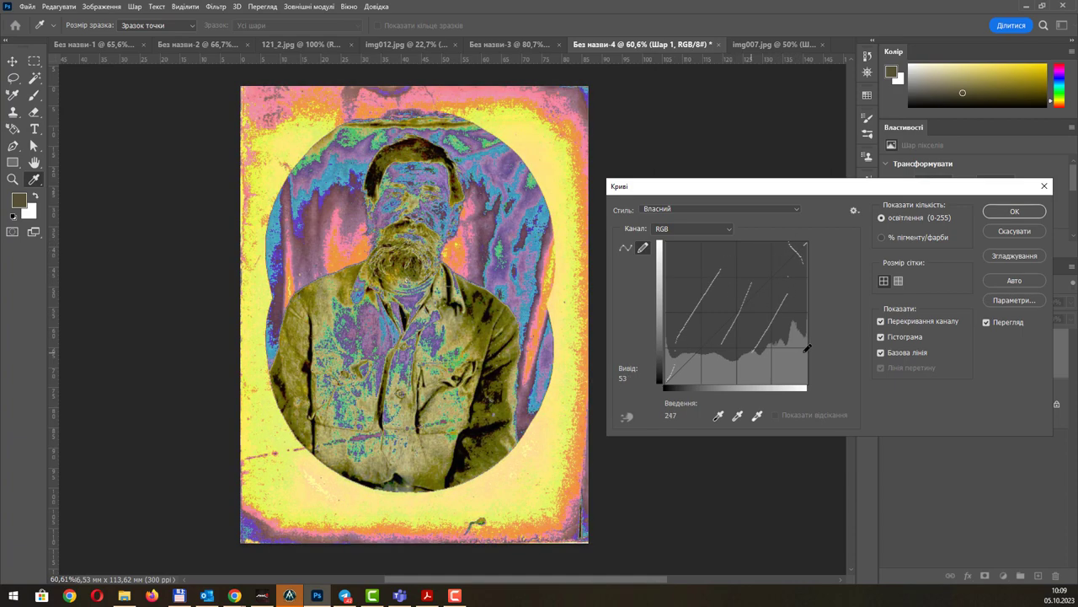
drag(805, 350, 745, 375)
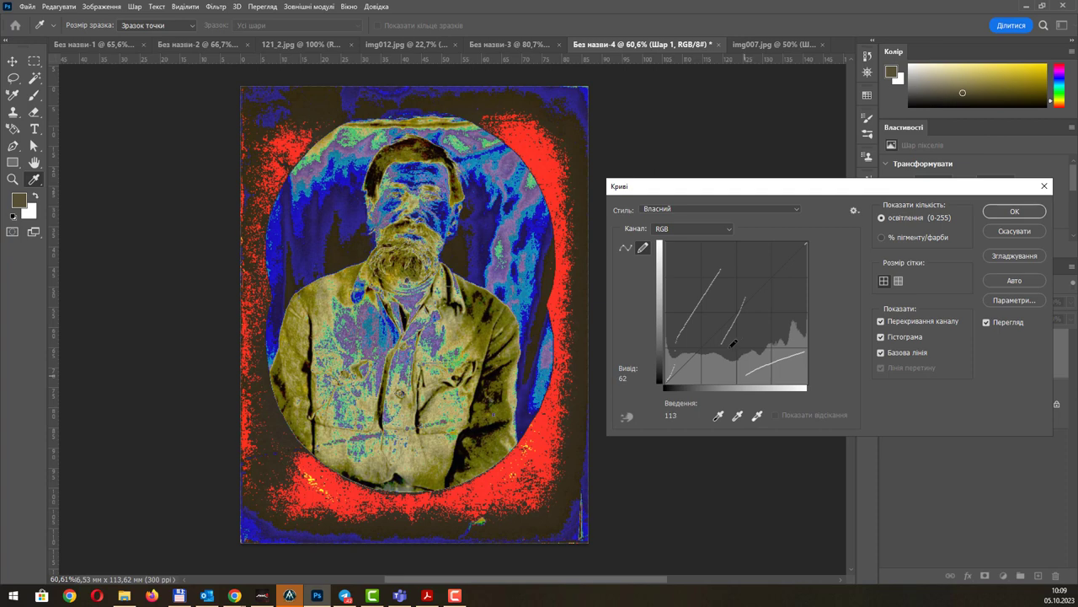
click(1012, 281)
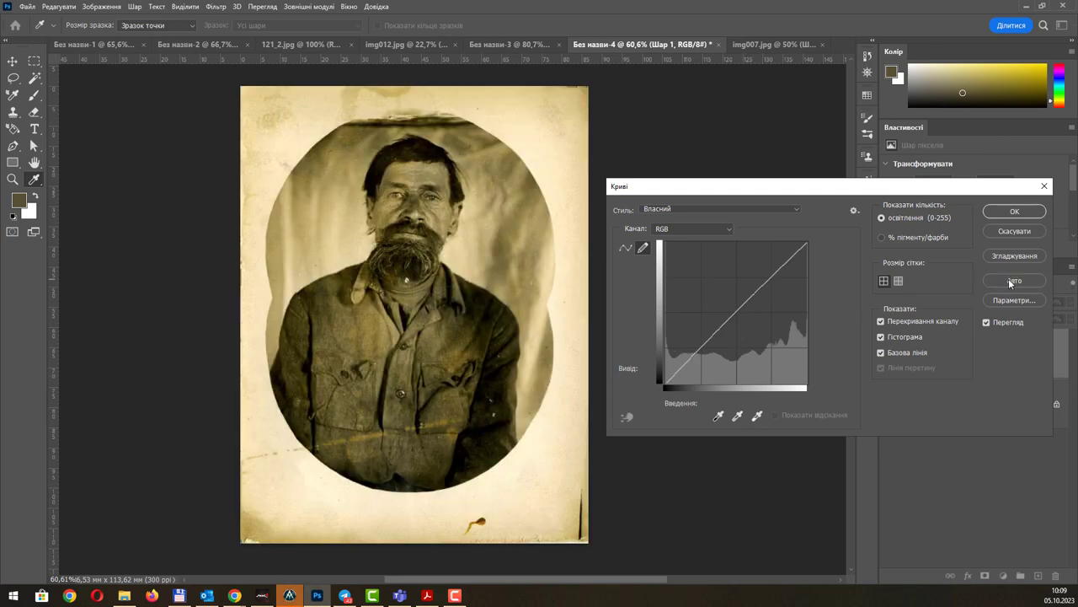
Choose Enhance Brightness and Contrast in Curves Options, then close Curves without applying.
click(1004, 300)
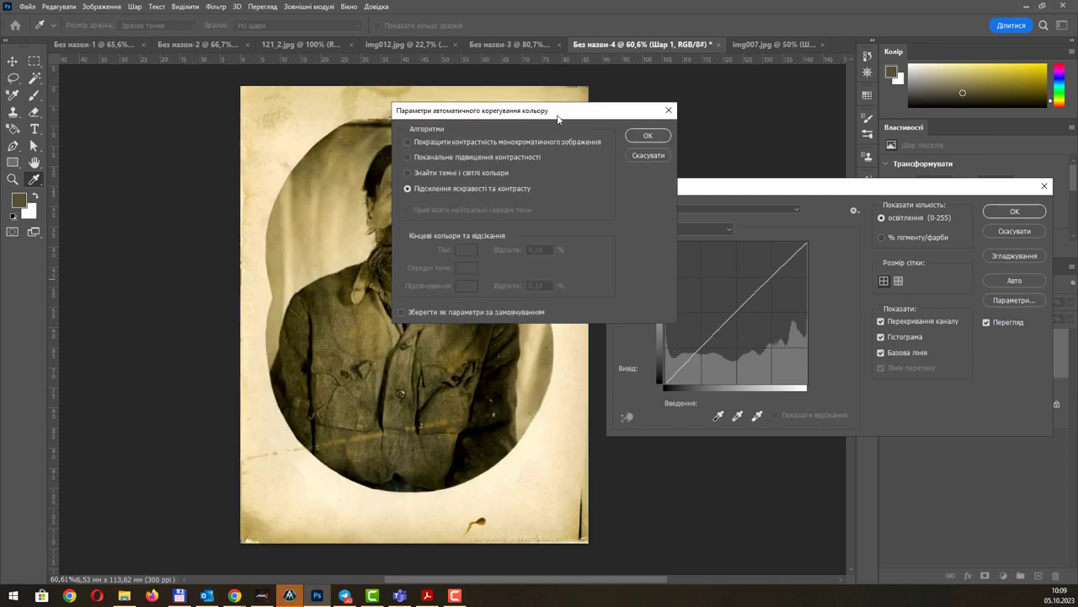
drag(558, 116, 744, 197)
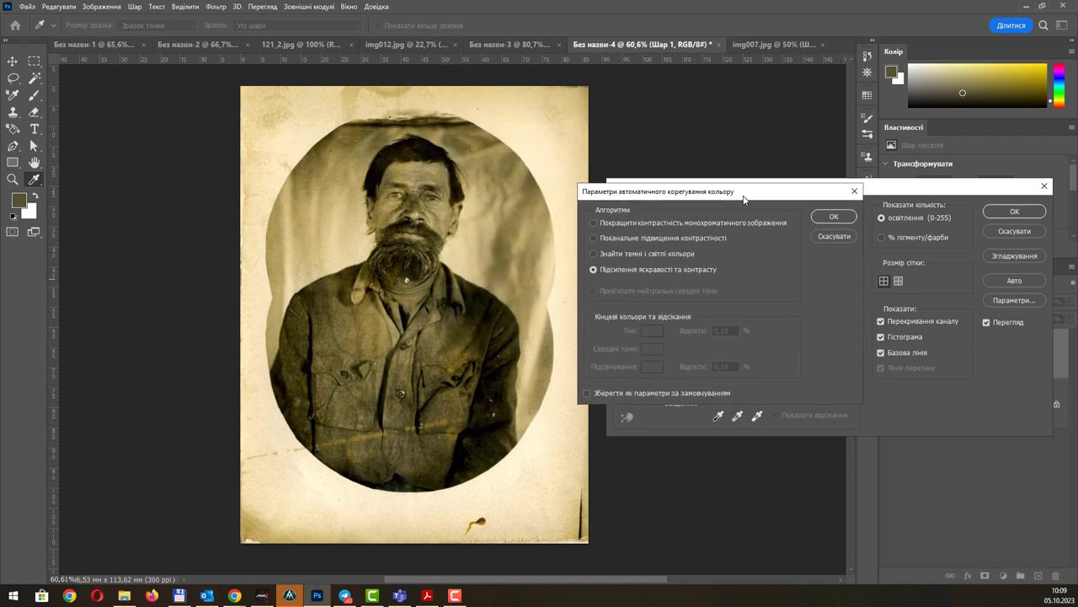
click(840, 237)
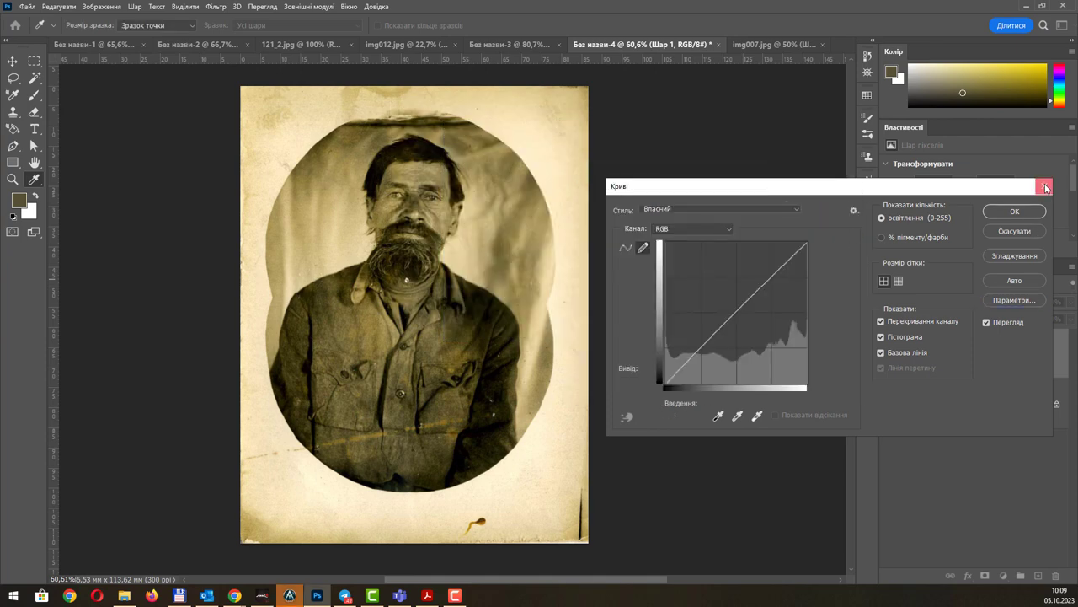
click(1045, 187)
key(o)
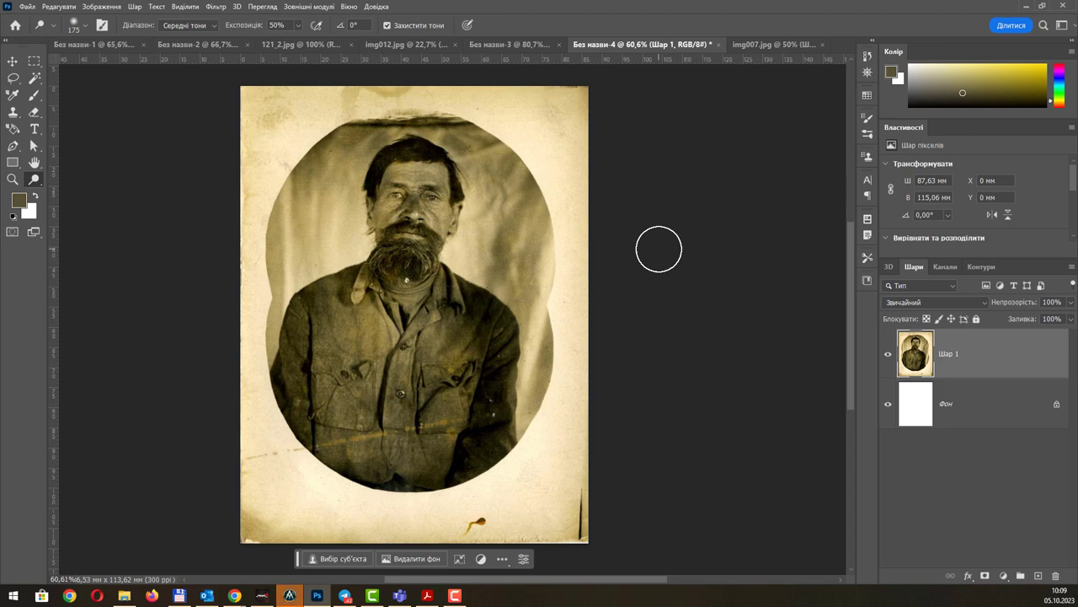
Auto-correct the portrait's levels and lower its brightness to -77.
key(ctrl+l)
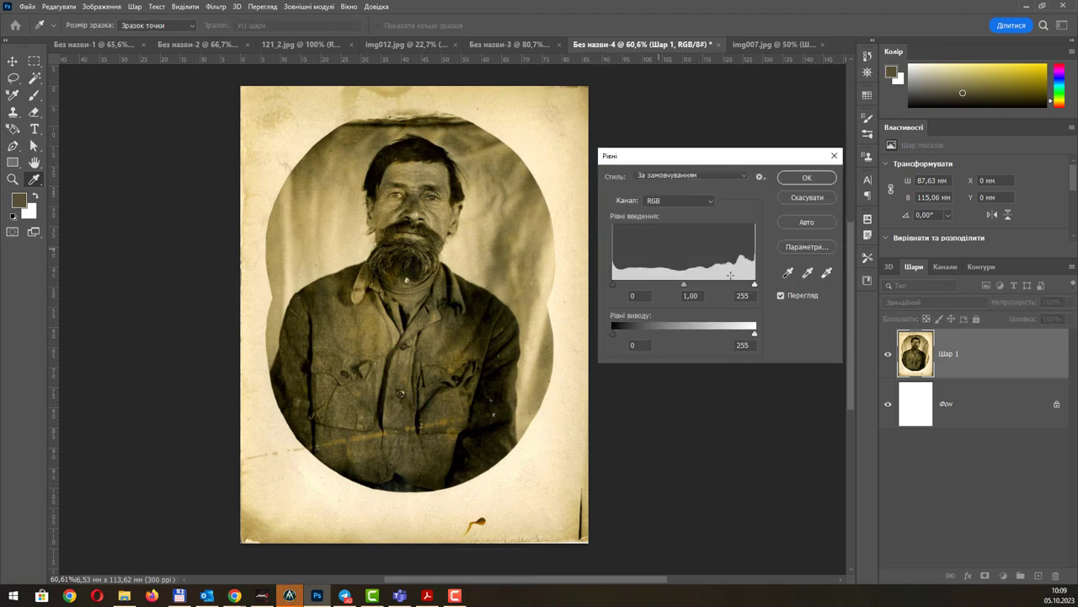
click(811, 221)
click(806, 177)
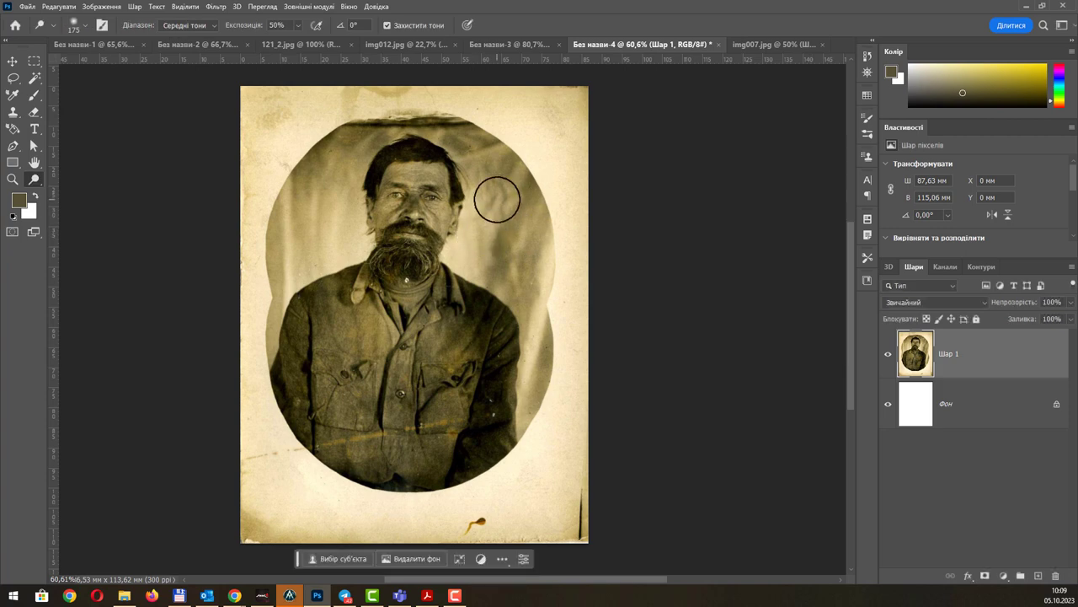
click(101, 6)
mouse_move(110, 35)
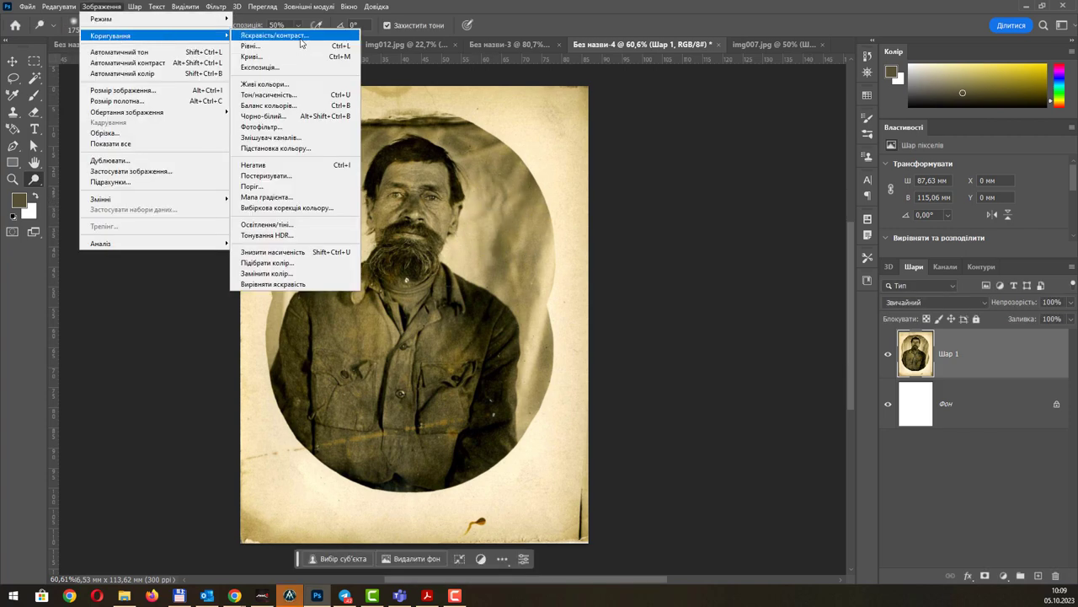
click(273, 36)
mouse_move(504, 183)
mouse_down()
mouse_move(476, 183)
mouse_move(489, 211)
mouse_move(512, 181)
mouse_move(473, 182)
mouse_move(494, 181)
mouse_up()
key(Return)
Browse the open documents and make img007.jpg active.
key(o)
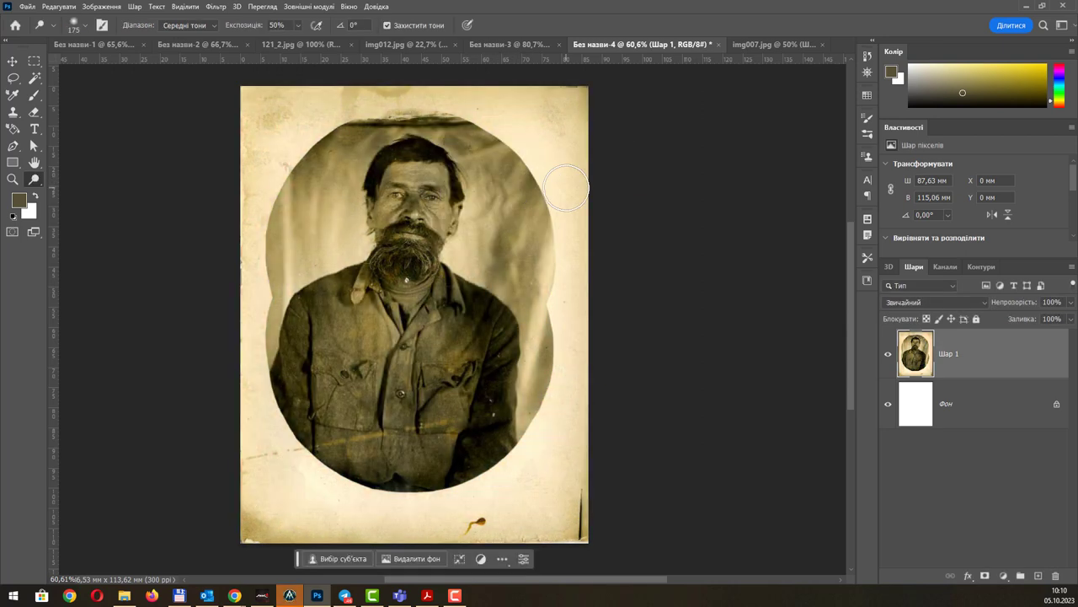
click(539, 47)
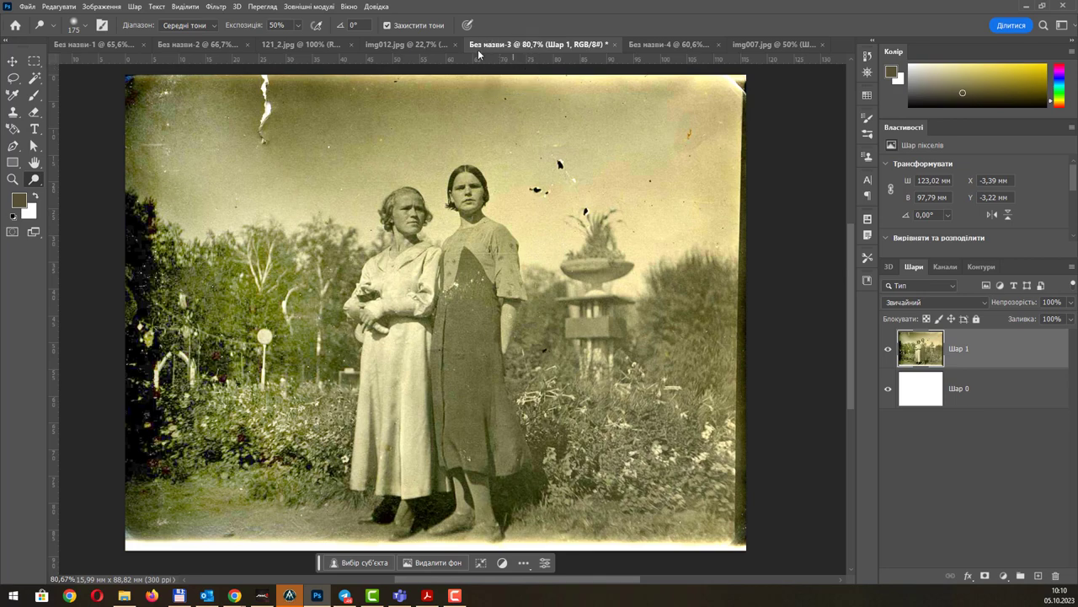
click(408, 44)
click(541, 45)
click(642, 48)
click(789, 46)
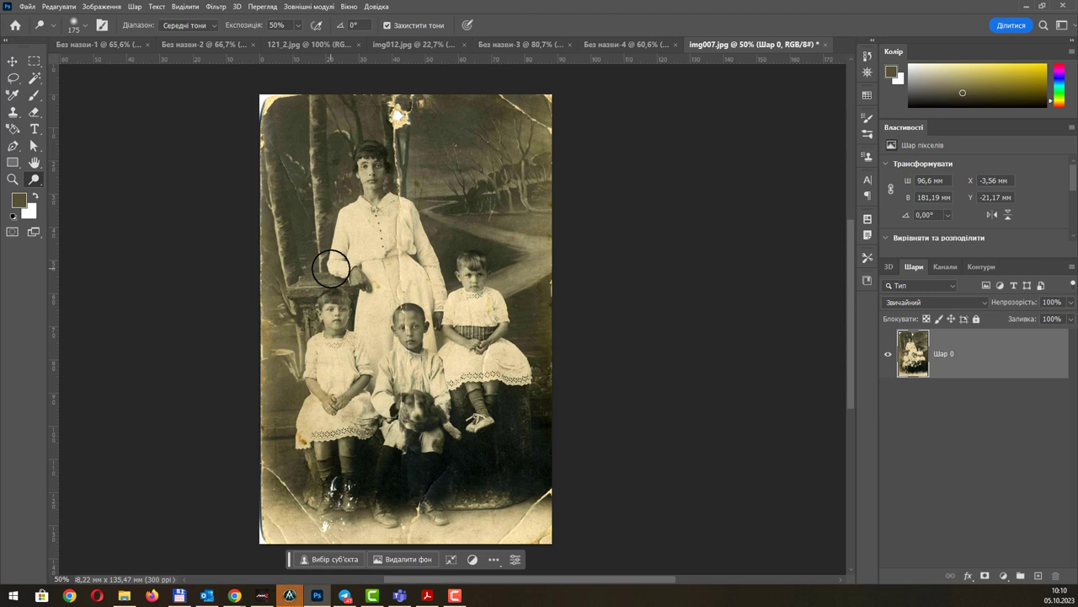
Apply Sharpen Edges to img007.jpg and bring up Unsharp Mask previewing the dress.
click(217, 7)
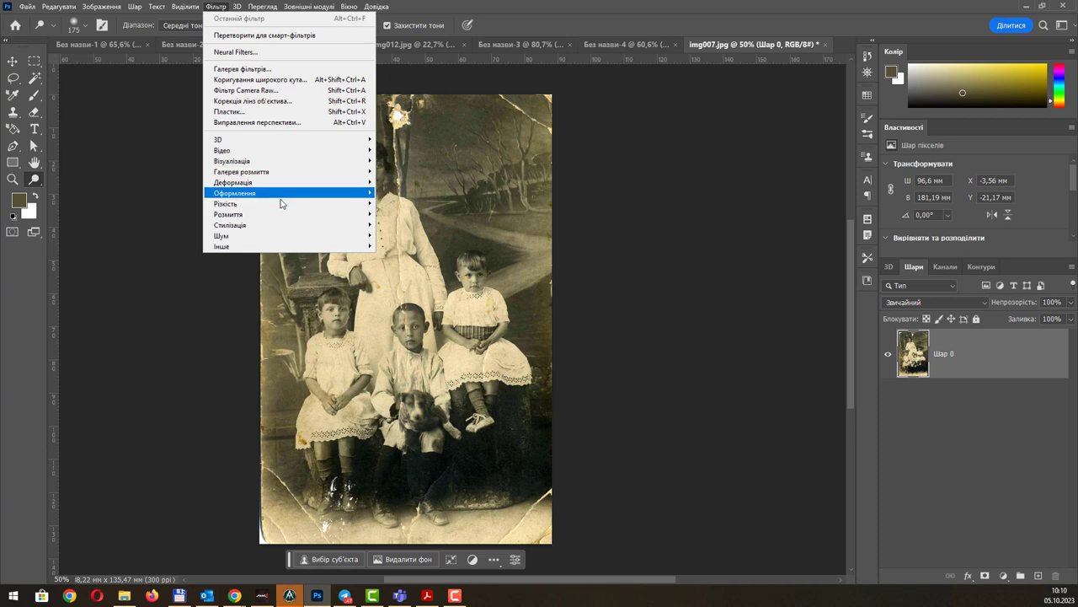
mouse_move(226, 203)
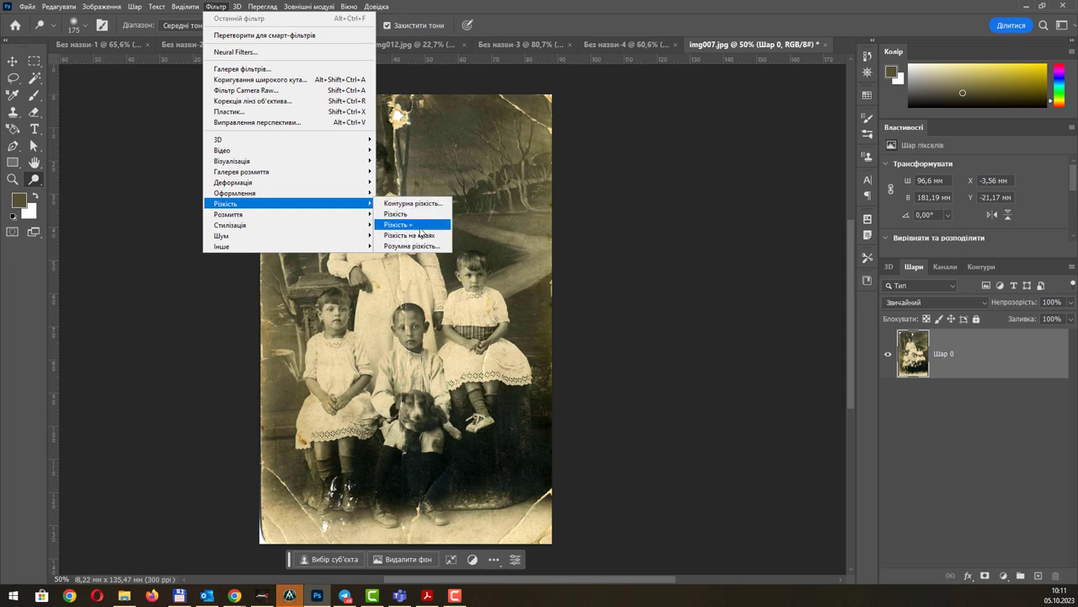
click(422, 236)
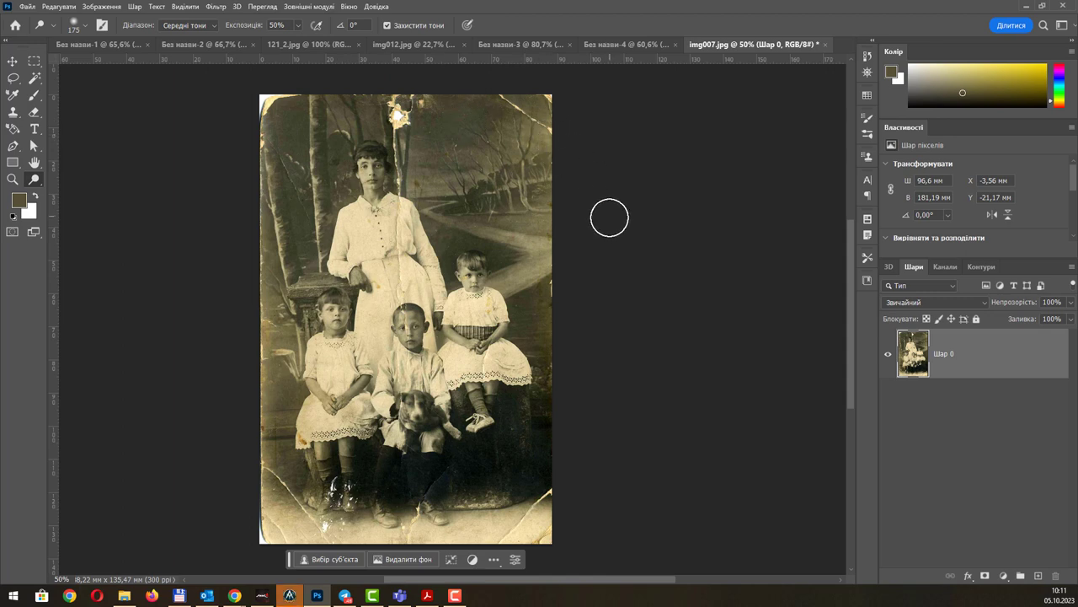
click(214, 6)
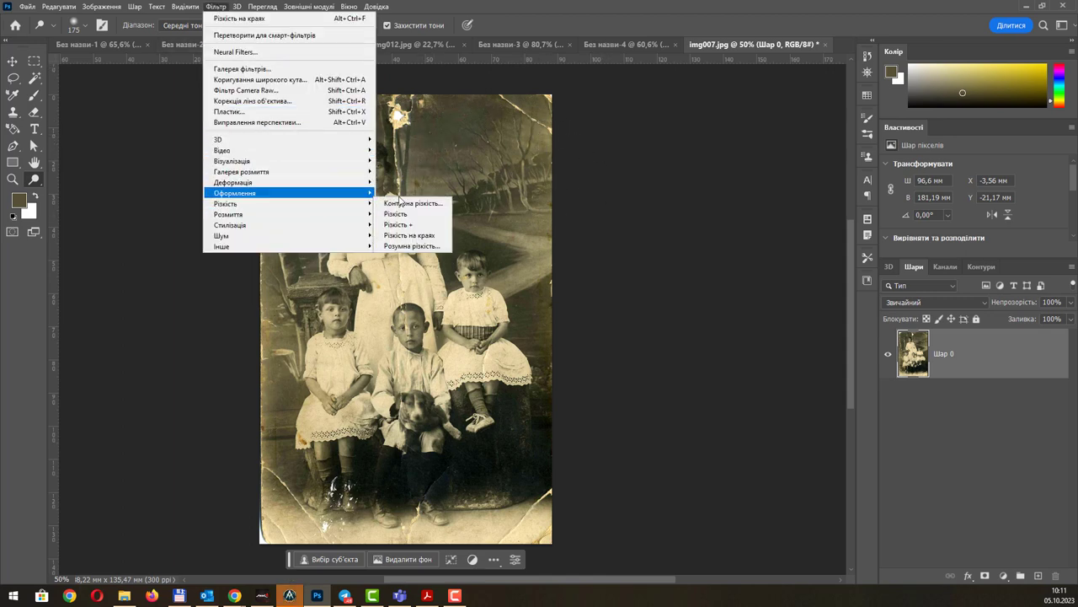
click(411, 203)
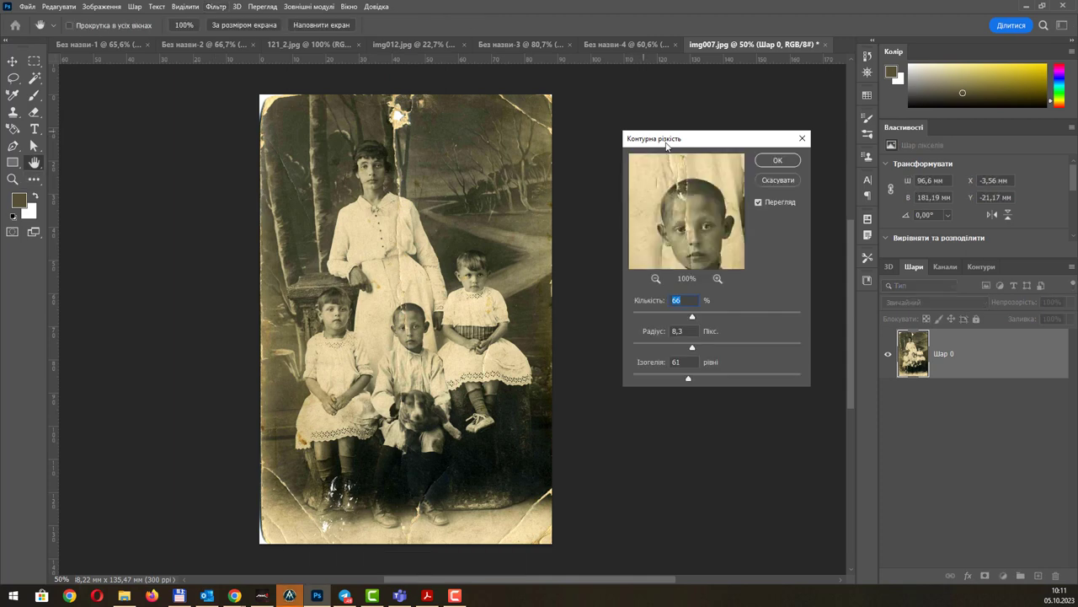
drag(664, 142, 629, 158)
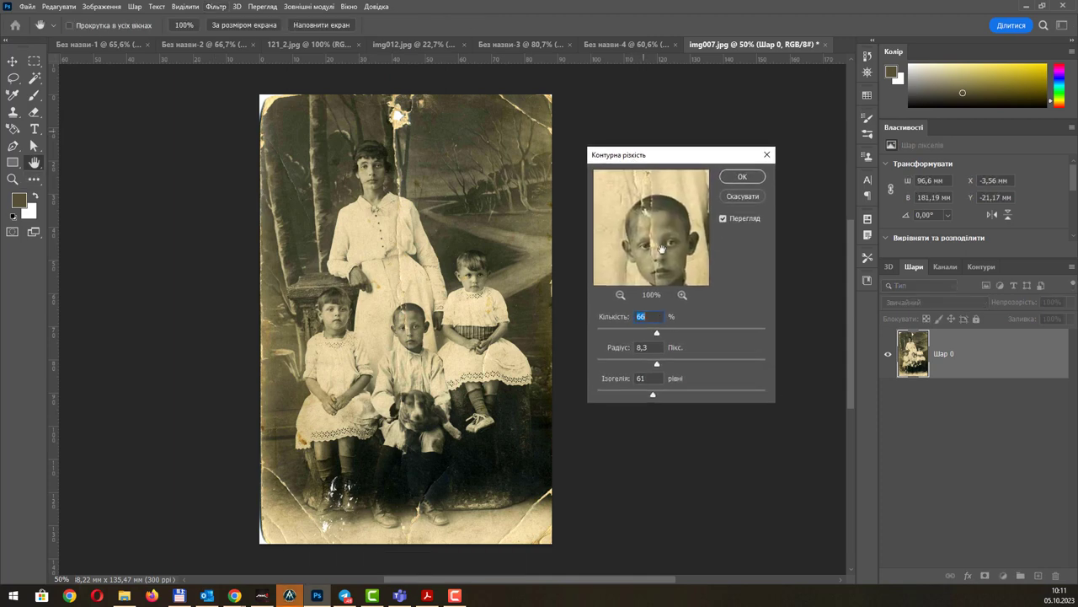
drag(647, 240, 633, 230)
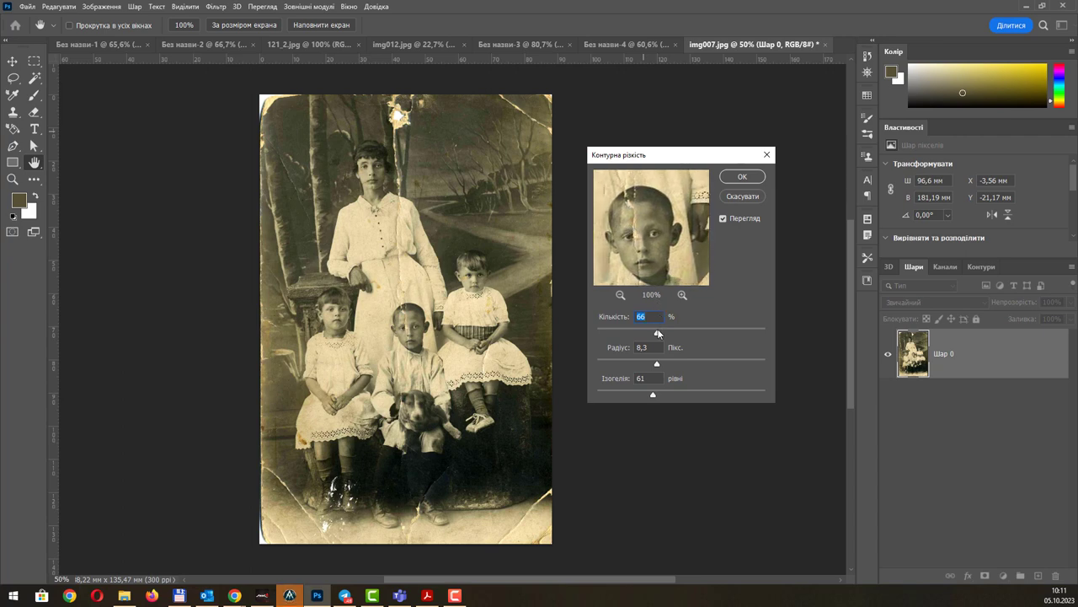
Experiment with Unsharp Mask amount, radius and threshold, toggling the preview to compare.
drag(658, 333, 654, 335)
drag(658, 363, 684, 363)
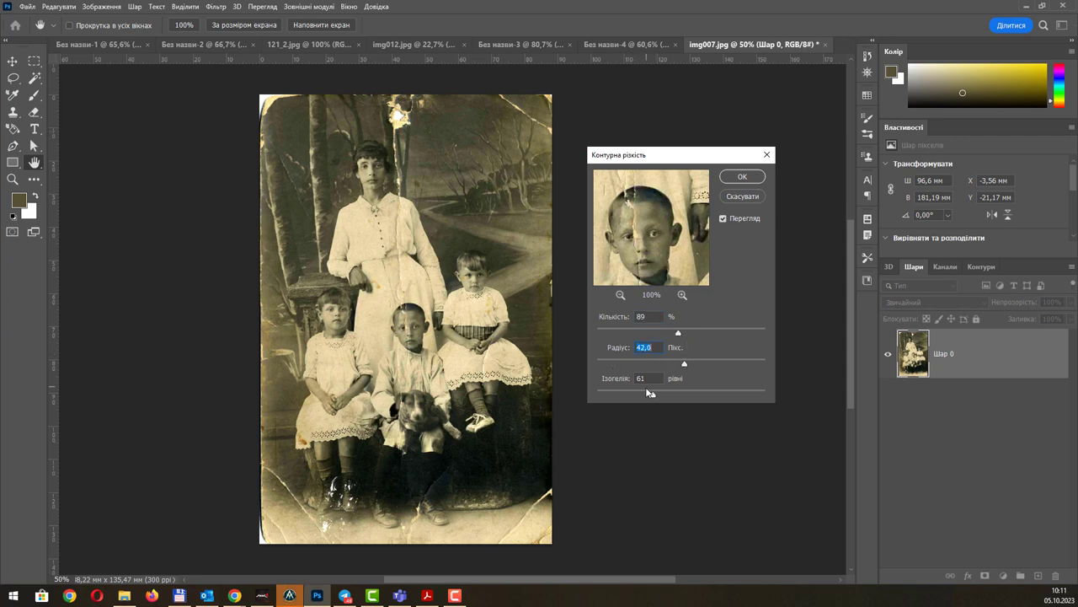
mouse_move(707, 395)
mouse_down()
mouse_move(629, 394)
mouse_move(668, 395)
mouse_move(643, 364)
mouse_move(691, 363)
mouse_move(626, 334)
mouse_up()
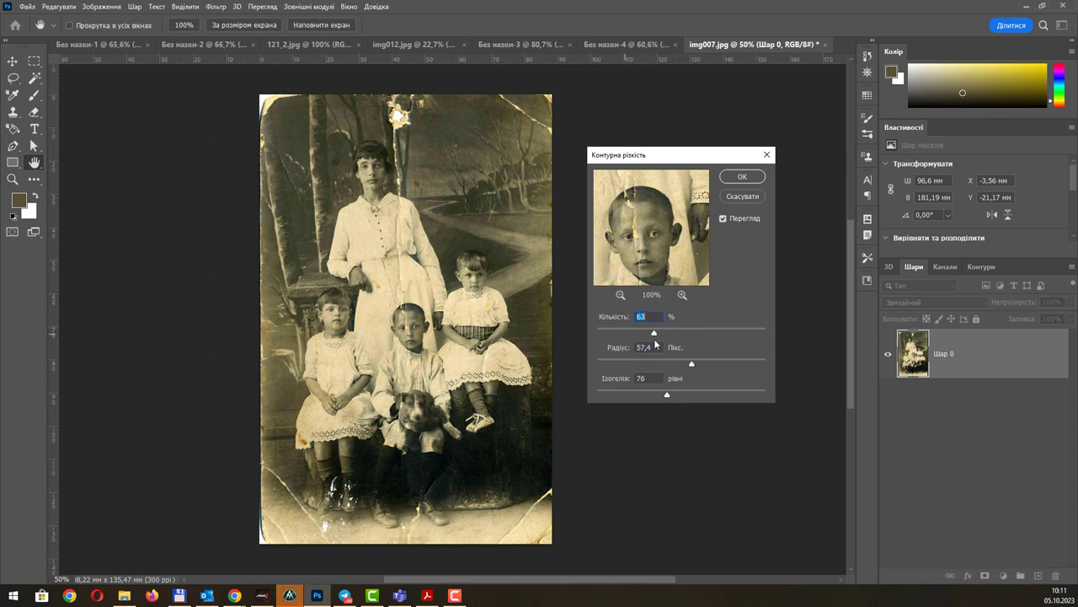
click(715, 332)
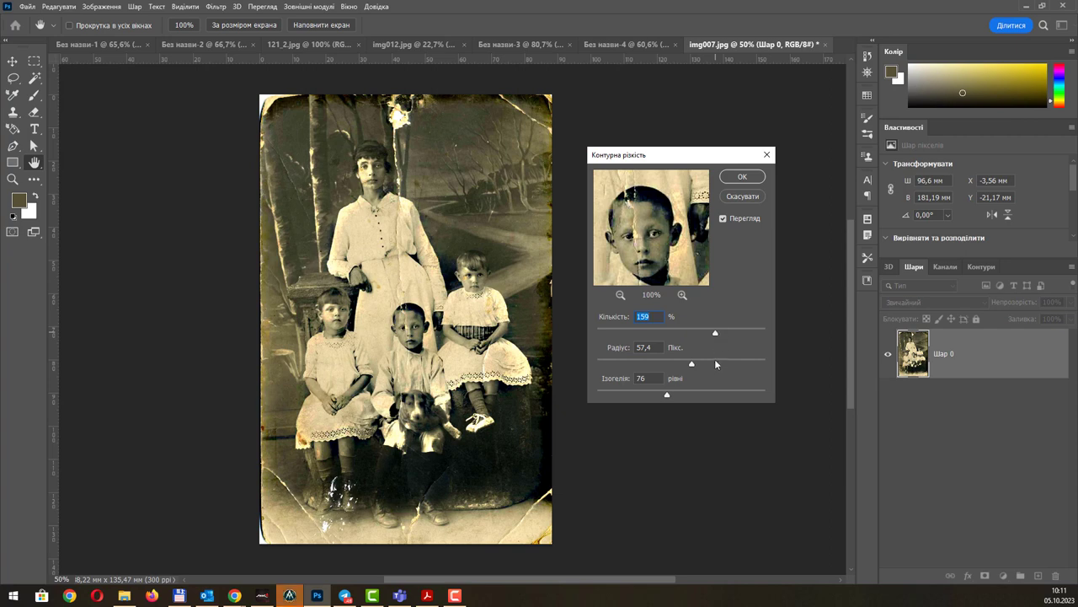
mouse_move(715, 333)
mouse_down()
mouse_move(674, 333)
mouse_move(753, 333)
mouse_up()
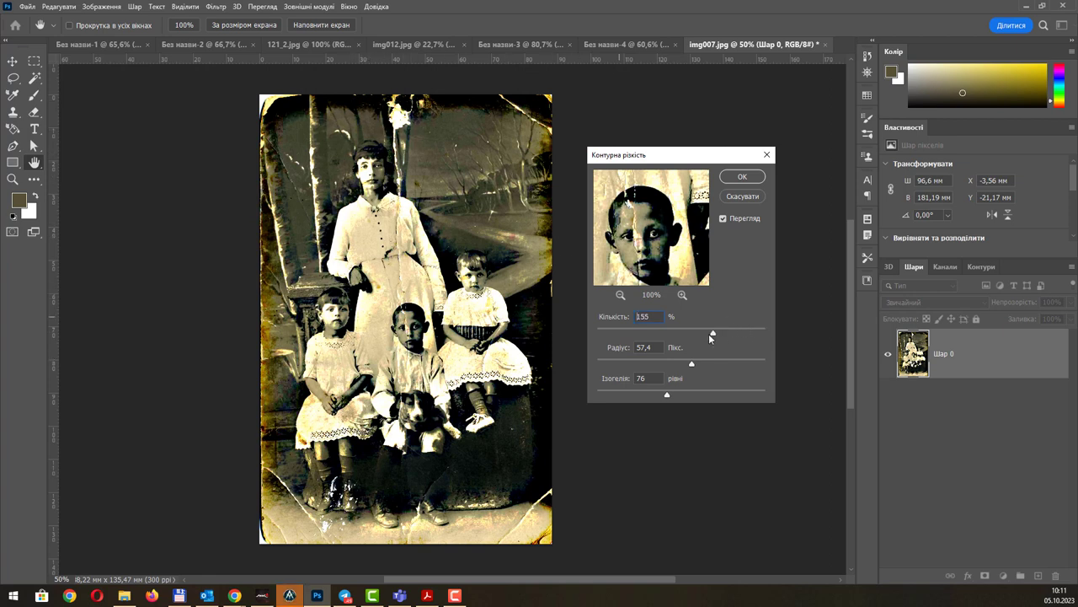
drag(712, 333, 682, 334)
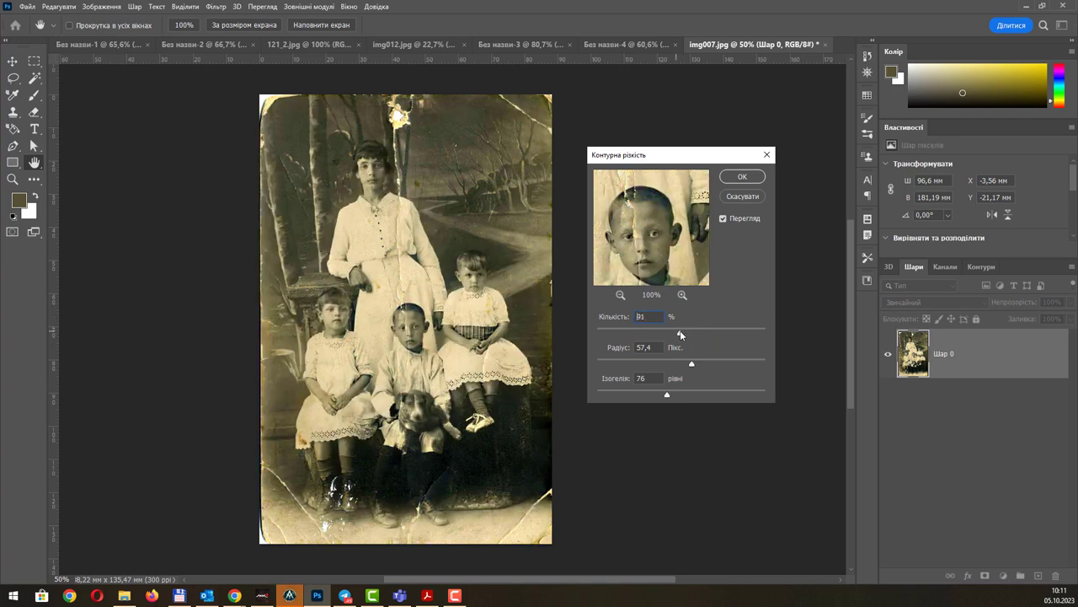
click(723, 219)
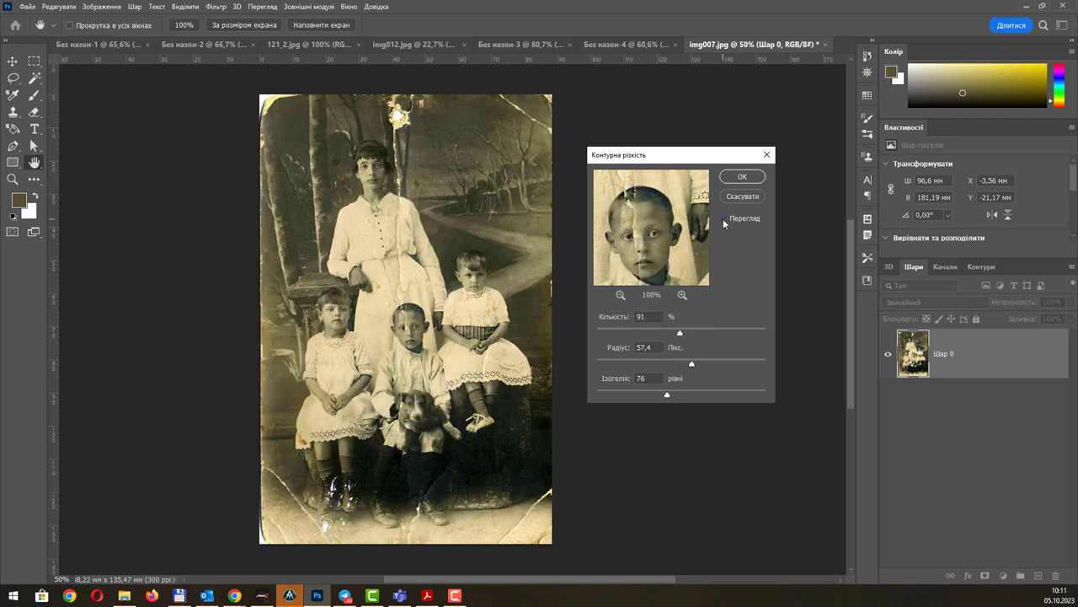
click(723, 219)
Apply Unsharp Mask at amount 67%, radius 1,3 px, threshold 4.
drag(668, 393, 634, 396)
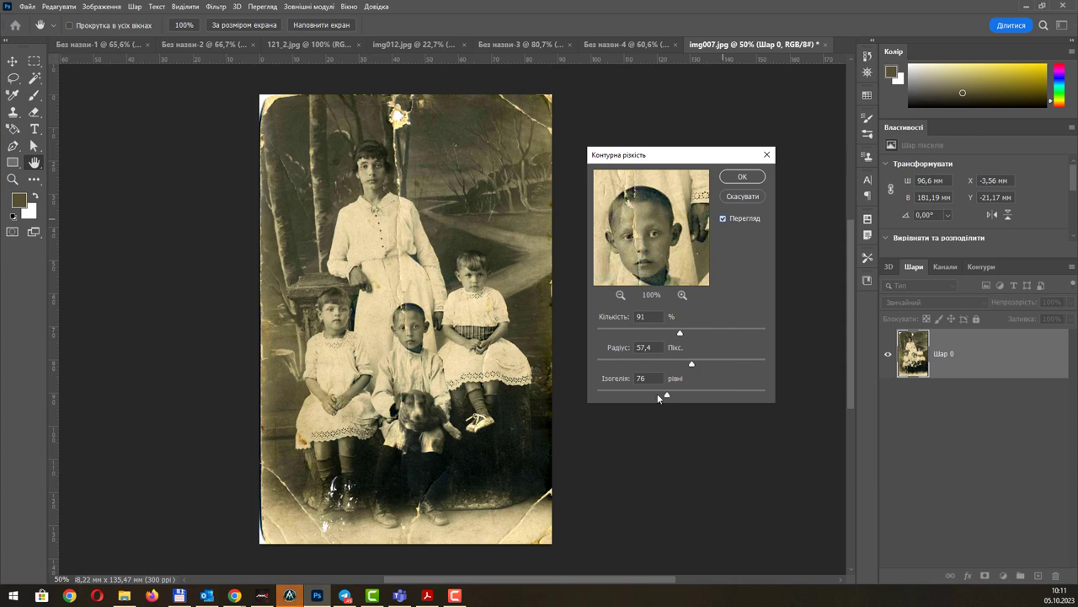
click(722, 219)
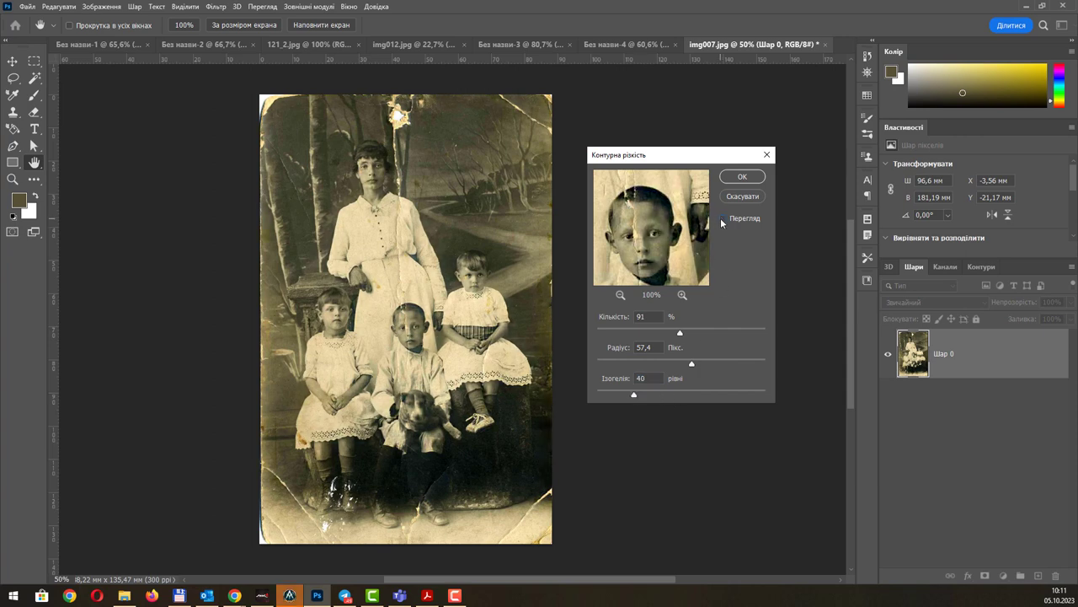
click(722, 220)
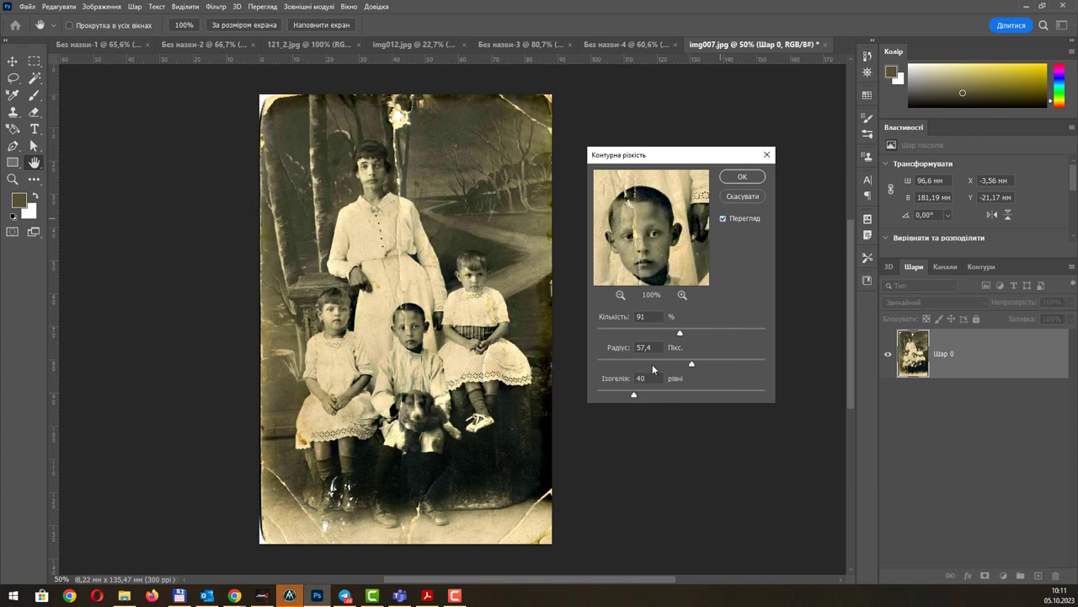
mouse_move(634, 393)
mouse_down()
mouse_move(676, 393)
mouse_move(648, 364)
mouse_move(600, 394)
mouse_up()
mouse_move(649, 364)
mouse_down()
mouse_move(608, 364)
mouse_move(621, 337)
mouse_up()
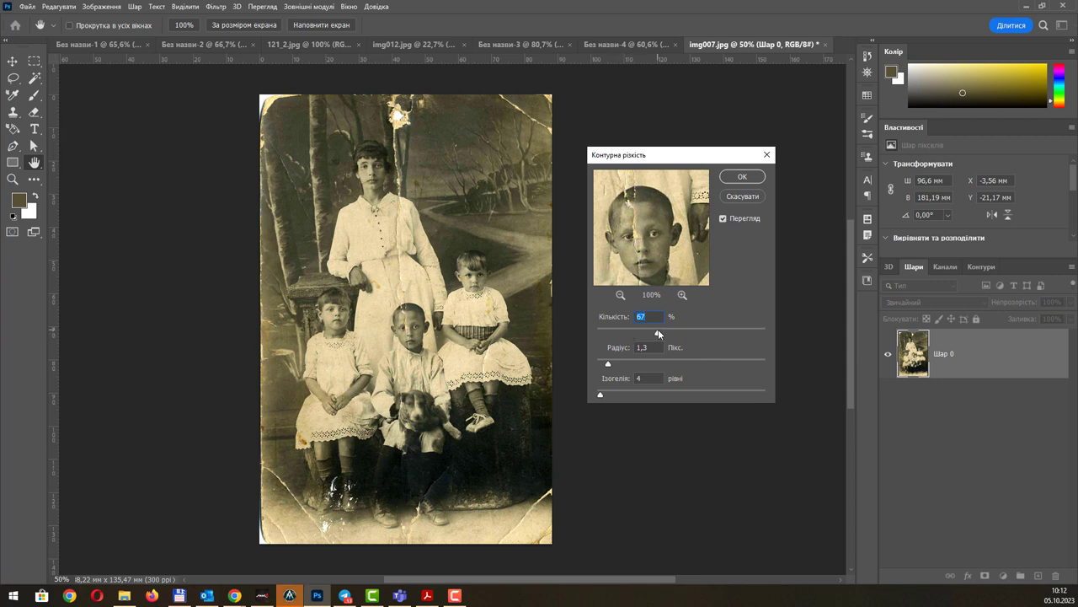
click(738, 179)
Compare the photo before and after the Unsharp Mask in the History panel.
key(o)
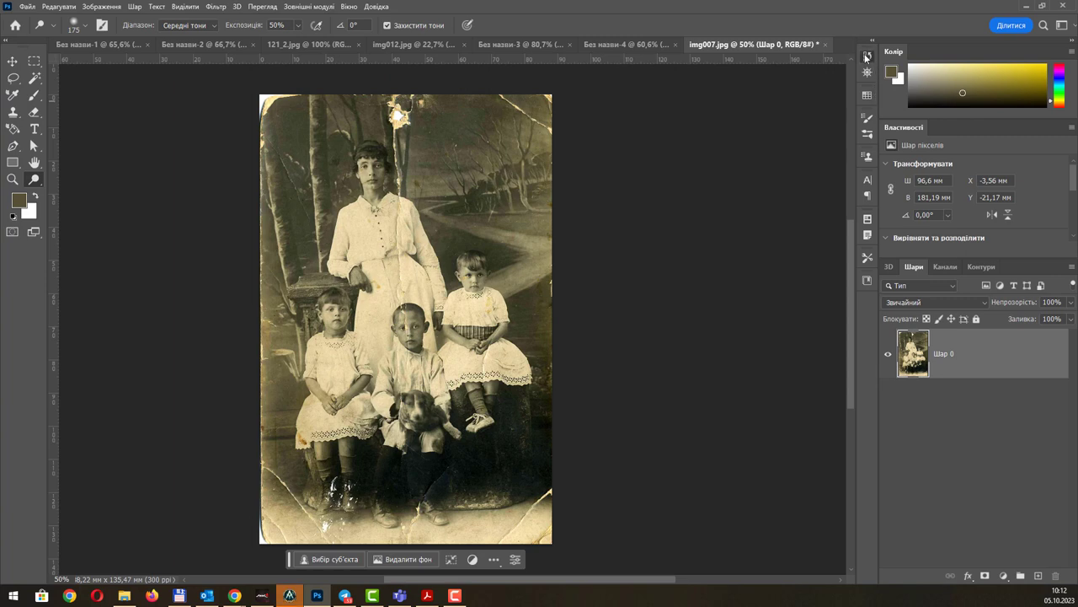
click(867, 56)
click(668, 133)
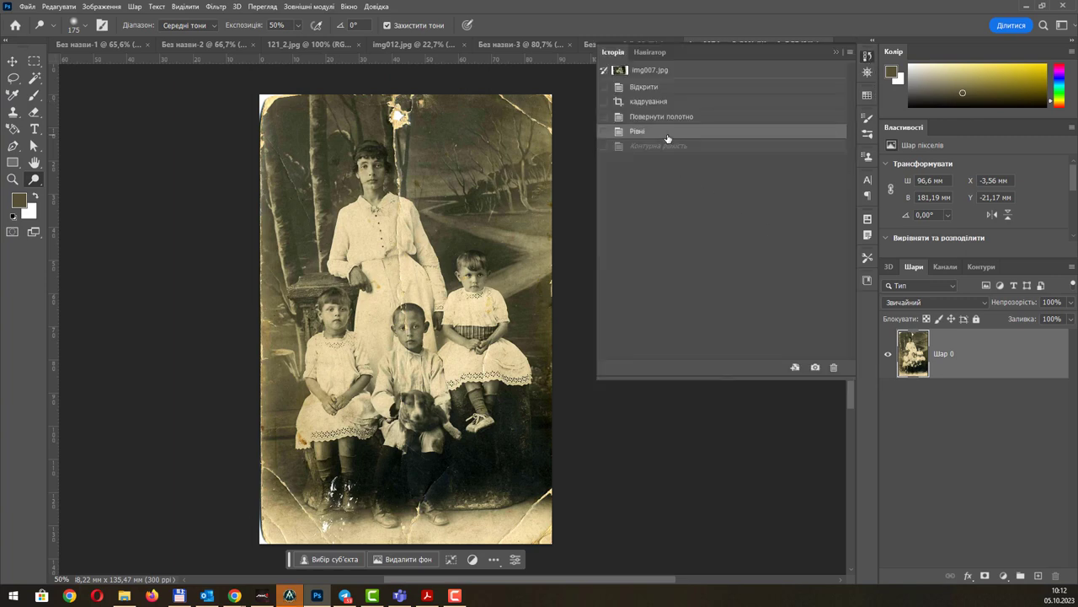
click(658, 146)
click(658, 146)
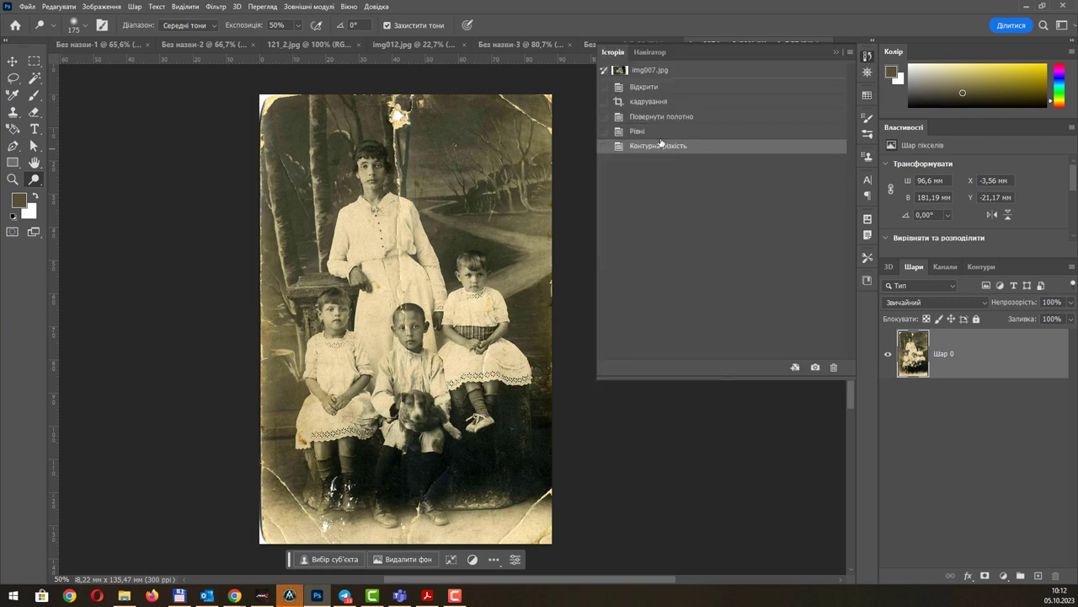
click(657, 146)
click(659, 132)
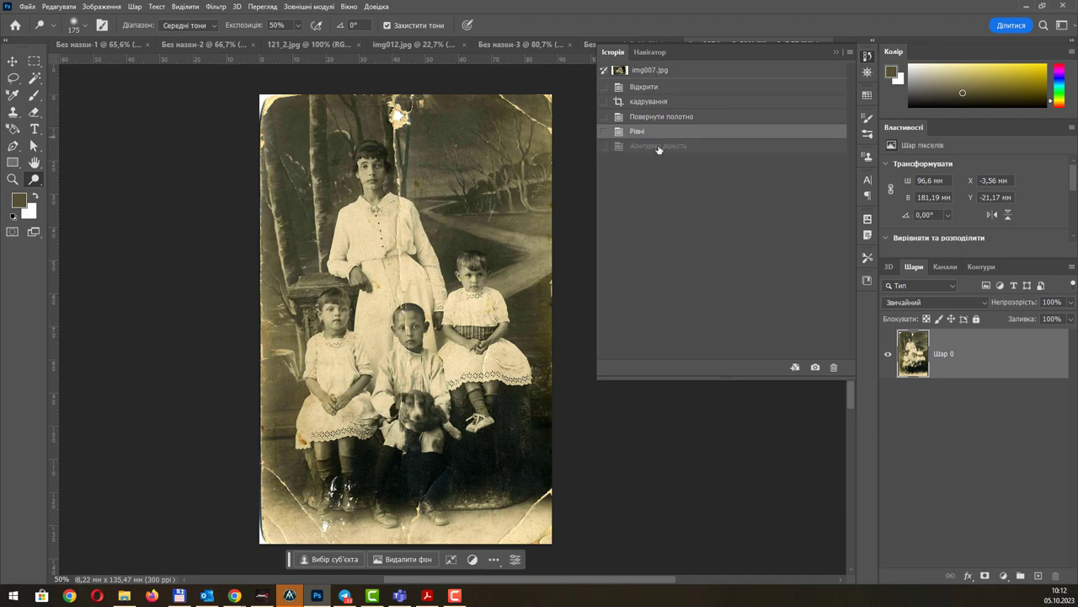
Lighten the crease down the woman's white dress with the Dodge tool.
click(837, 52)
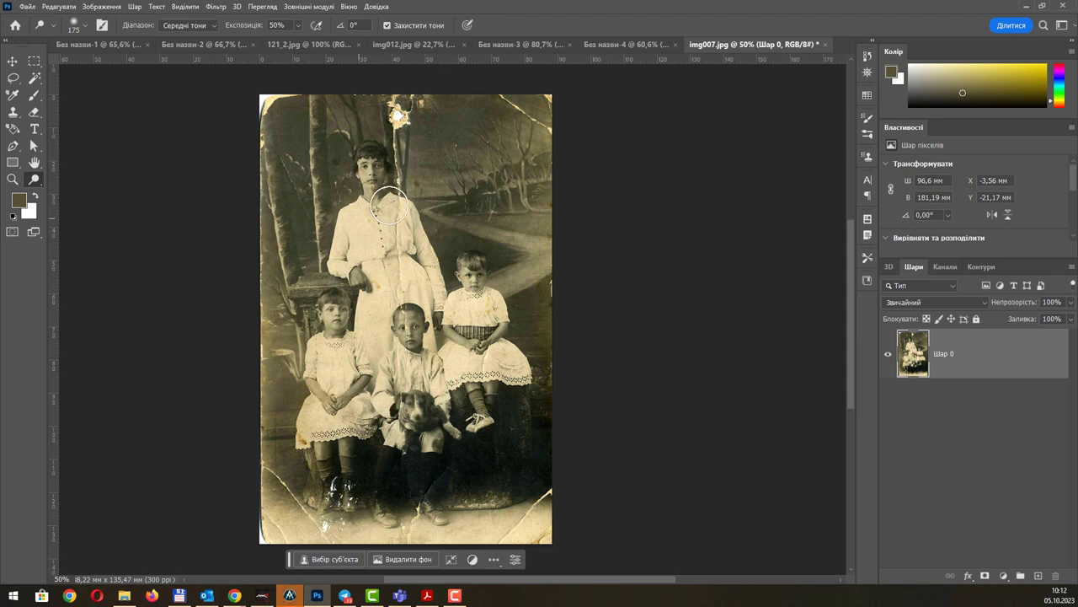
mouse_move(403, 218)
mouse_down()
mouse_move(399, 197)
mouse_move(412, 184)
mouse_up()
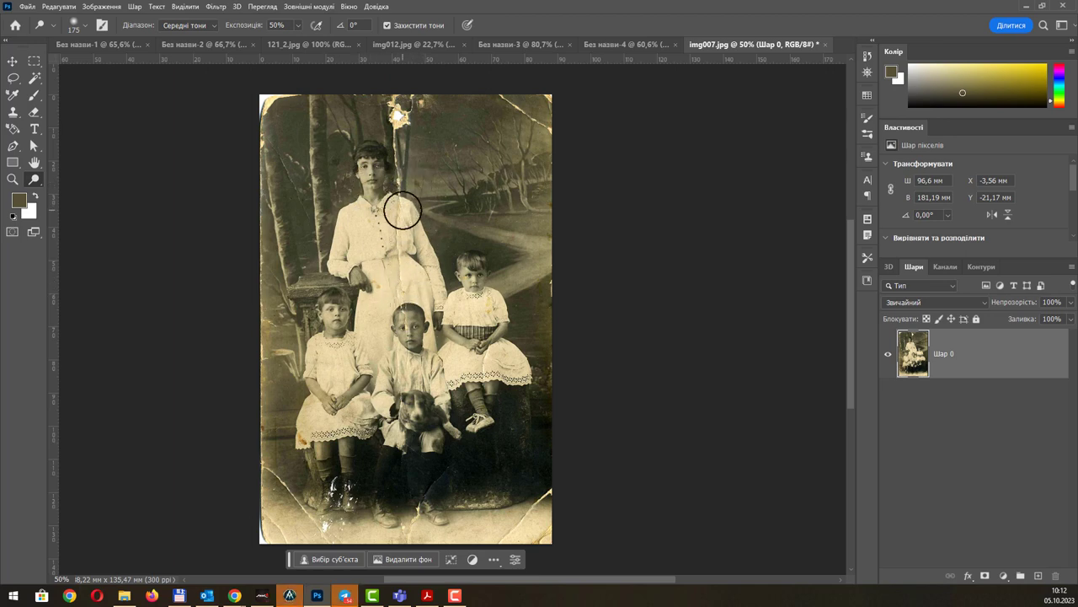
click(186, 7)
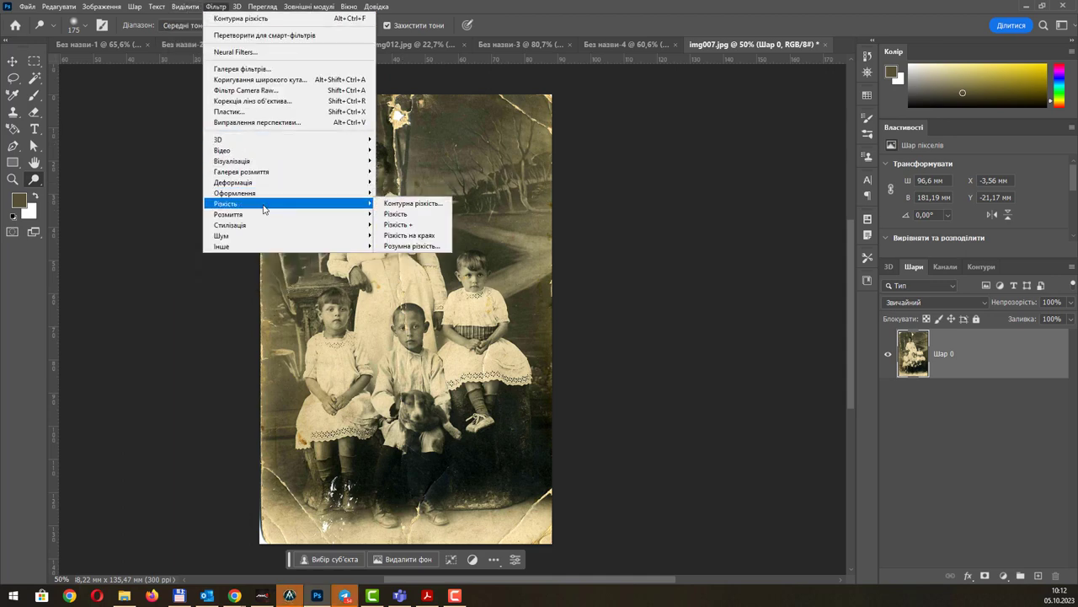
mouse_move(253, 213)
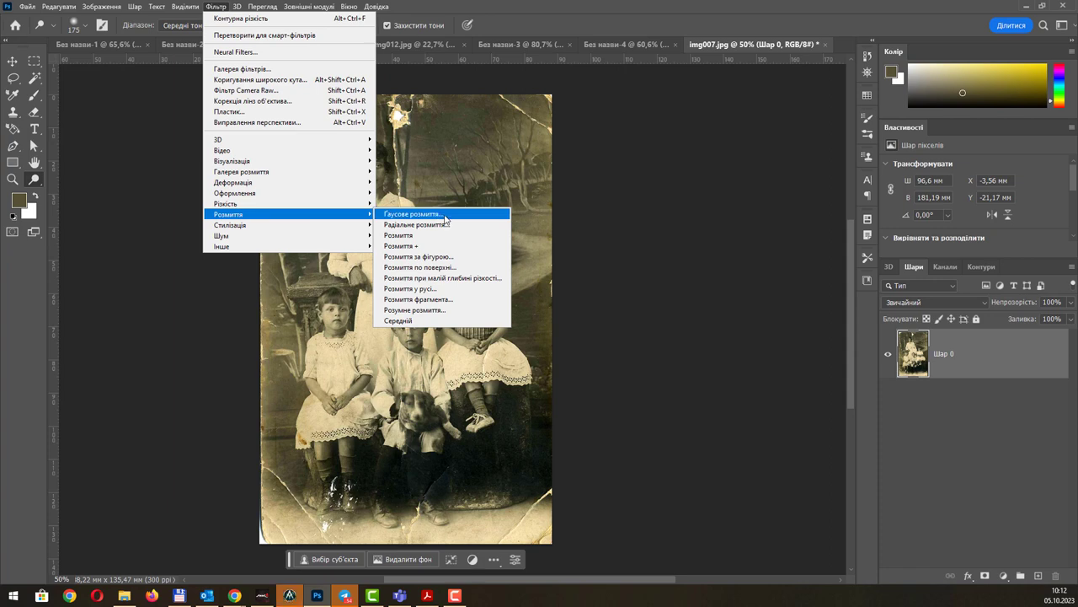
Apply a slight Gaussian Blur to the whole photo.
click(444, 215)
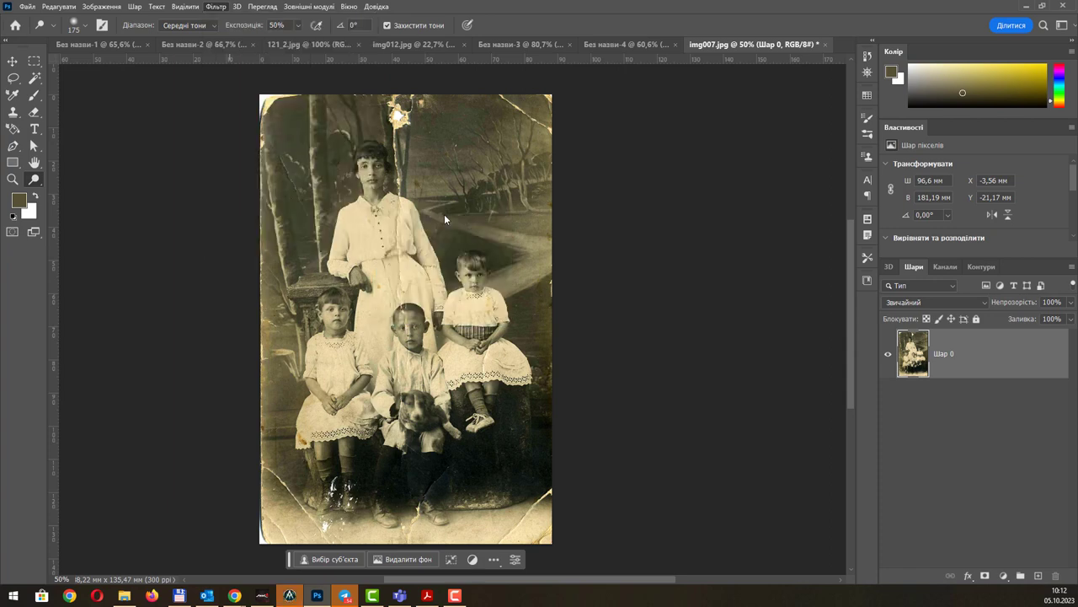
drag(613, 318, 571, 319)
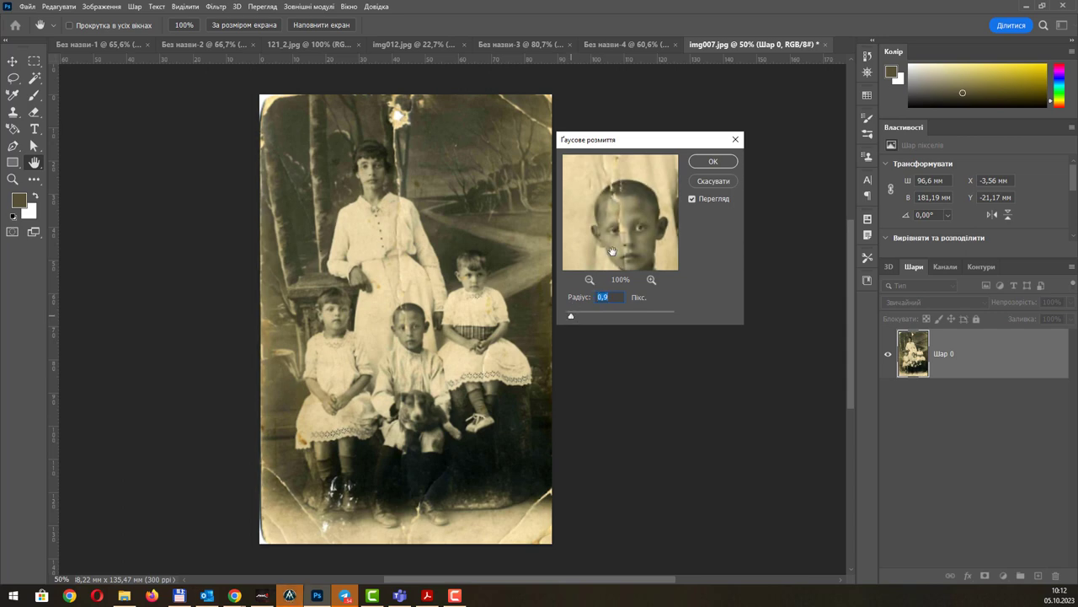
key(Return)
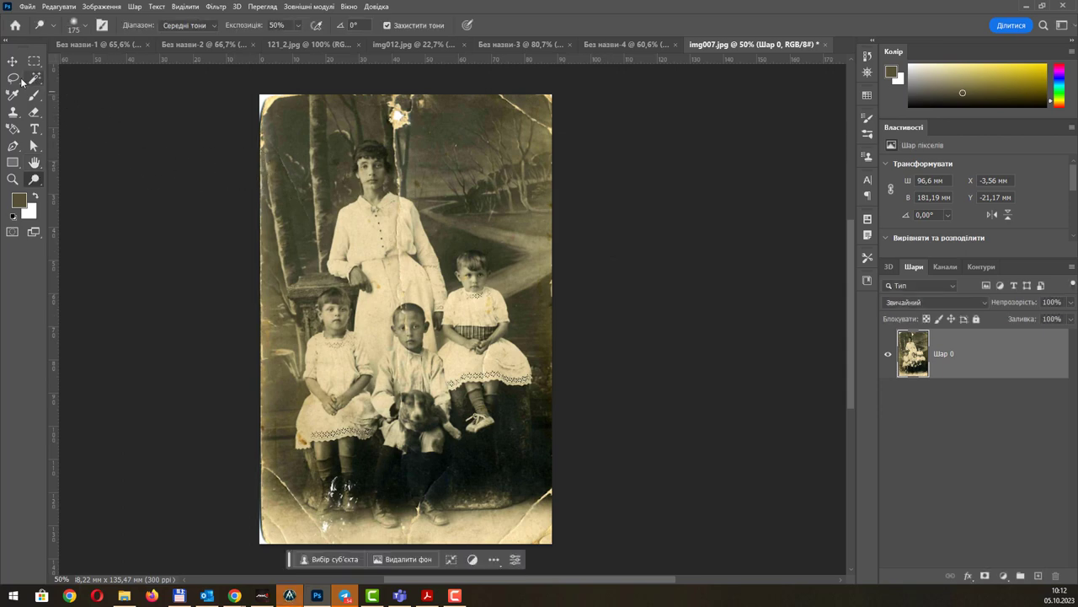
Lasso the background around the woman's head, blur it 6,8 px, then deselect.
click(15, 78)
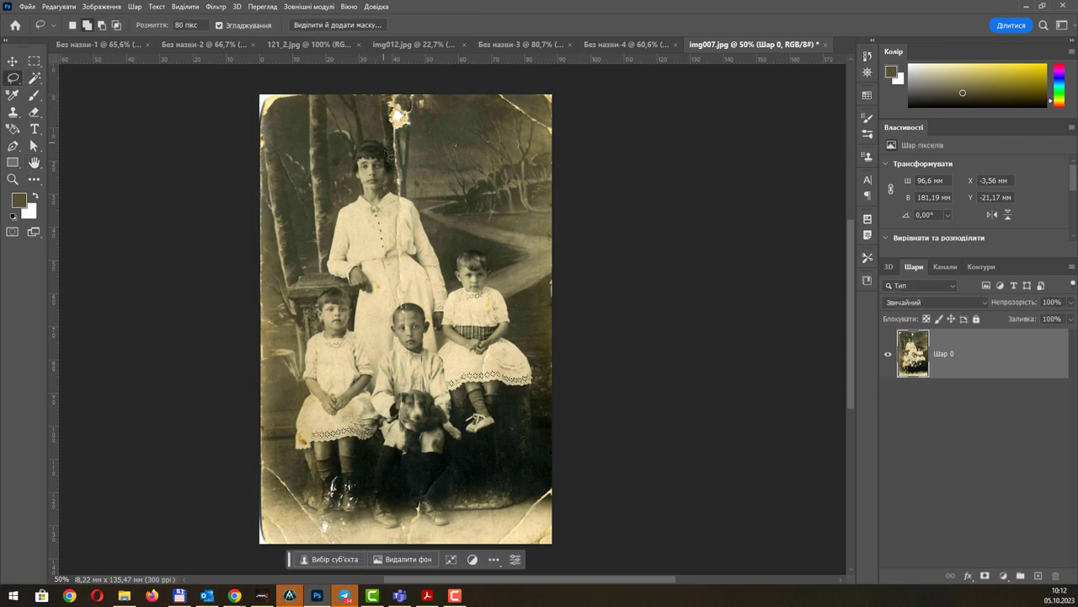
mouse_move(386, 152)
mouse_down()
mouse_move(558, 97)
mouse_move(297, 287)
mouse_move(399, 167)
mouse_up()
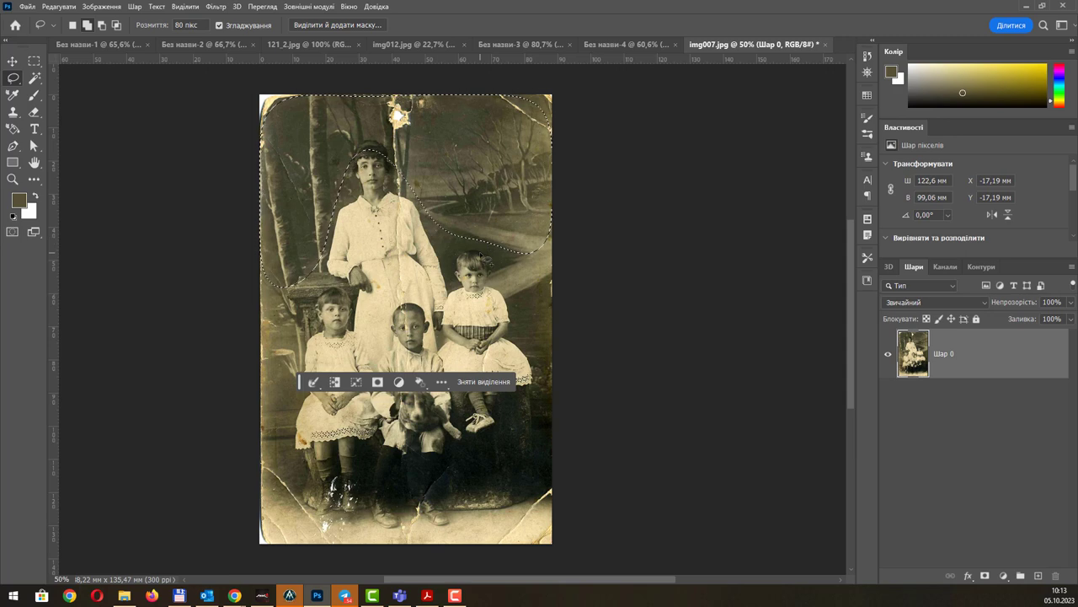
click(184, 9)
mouse_move(215, 7)
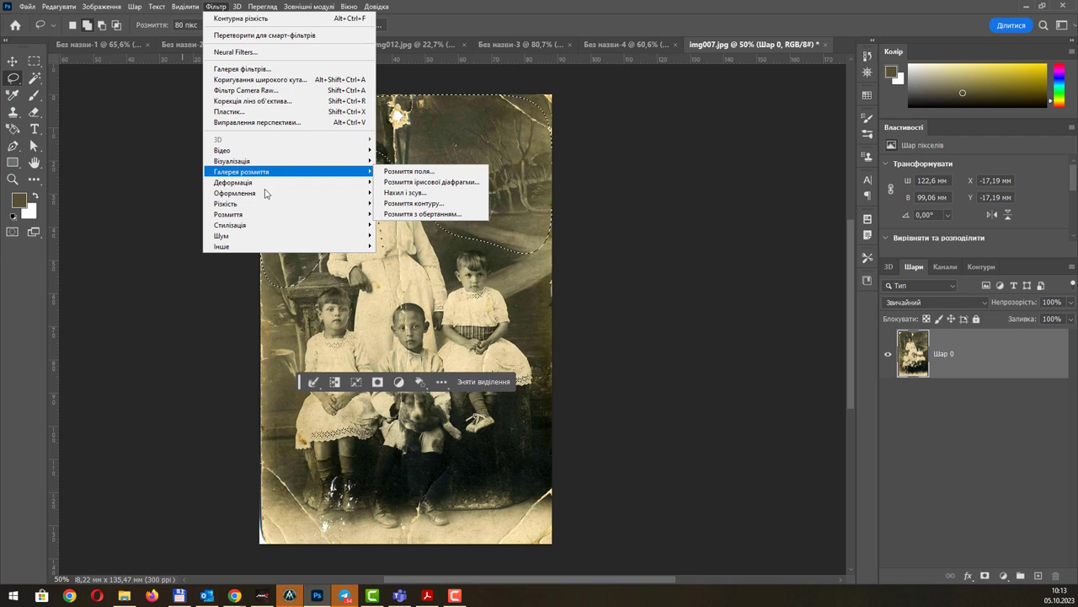
mouse_move(253, 214)
click(412, 257)
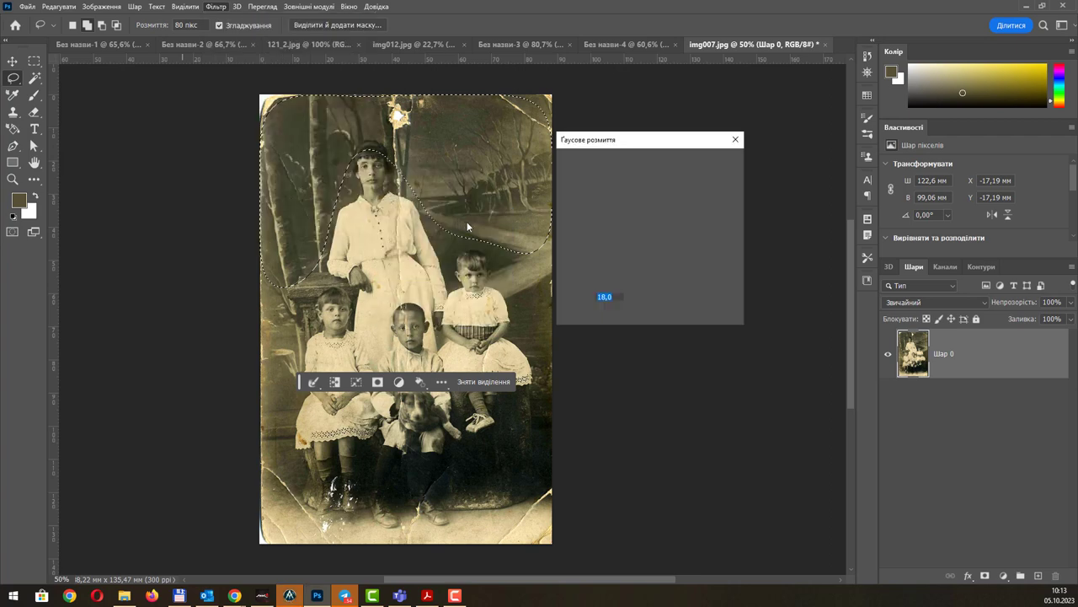
drag(612, 315, 600, 317)
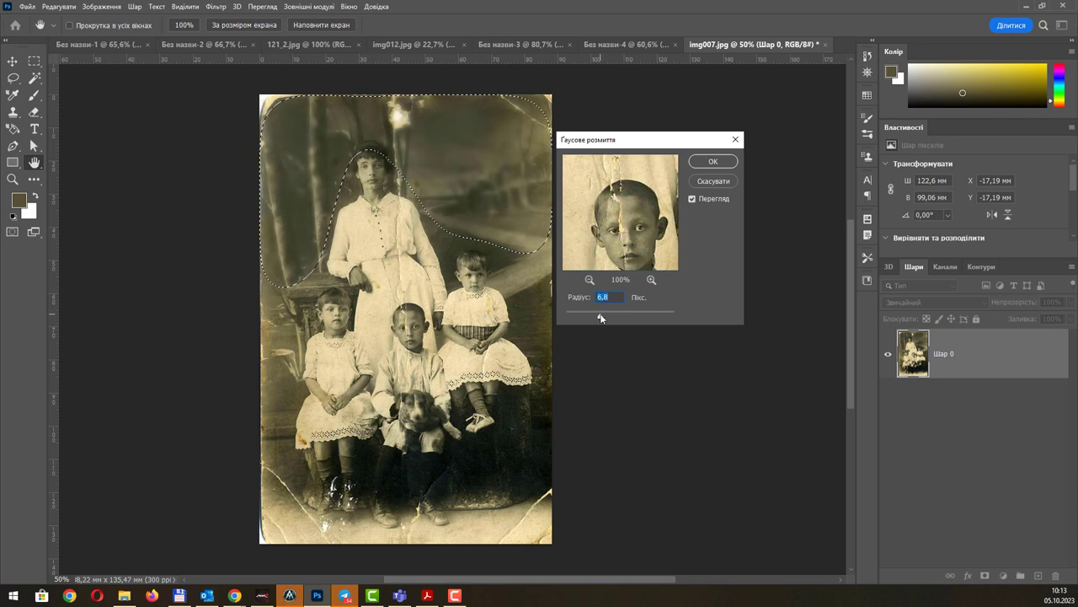
click(705, 163)
key(ctrl+d)
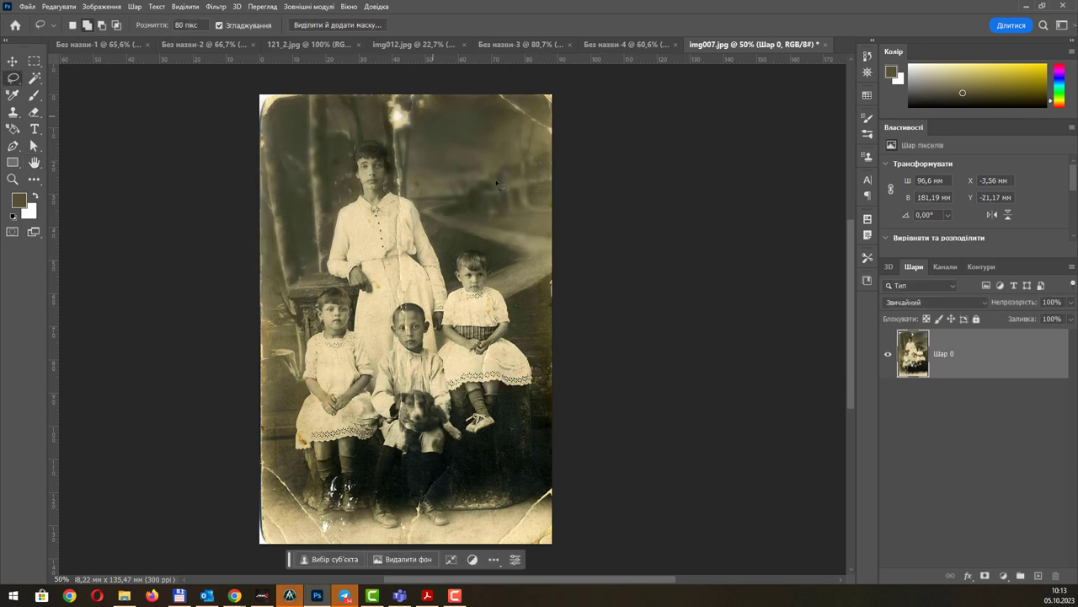
Compare blurred and unblurred states in History, settling on the 'Контурна різкість' step.
click(867, 57)
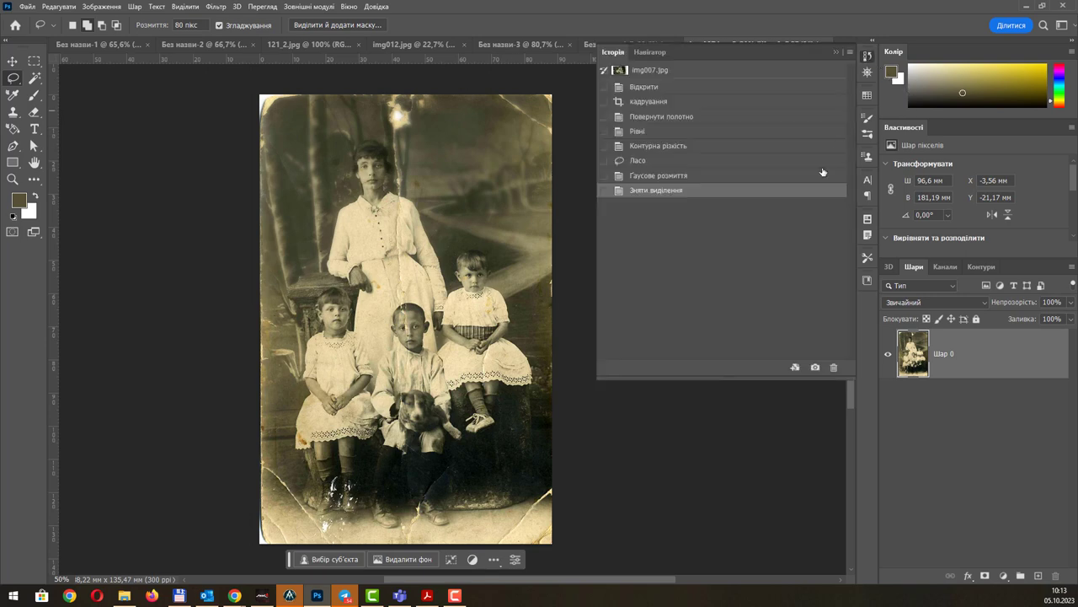
click(660, 179)
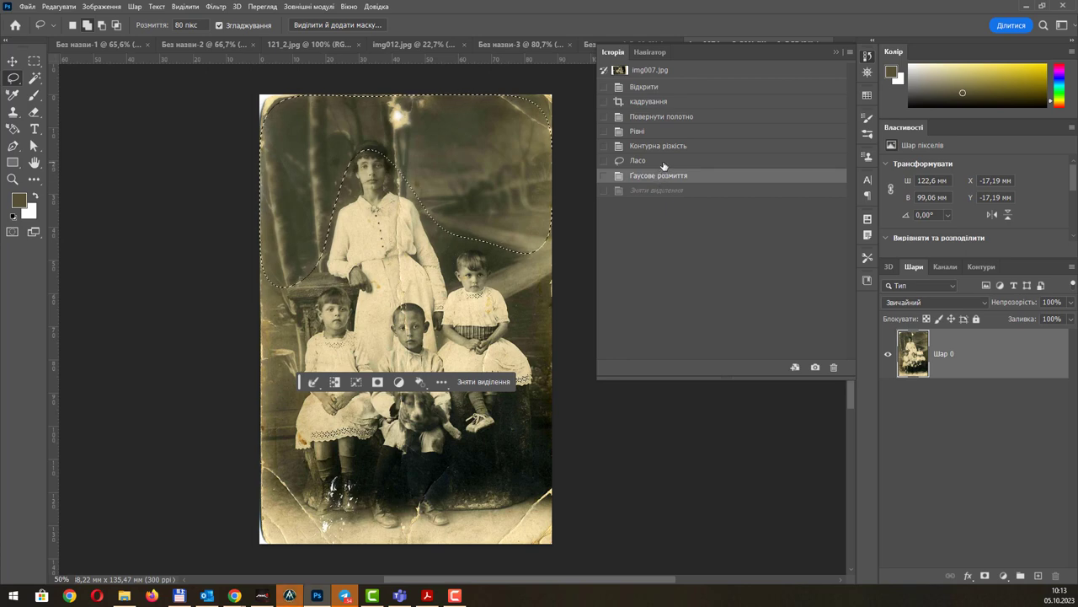
click(663, 162)
click(663, 193)
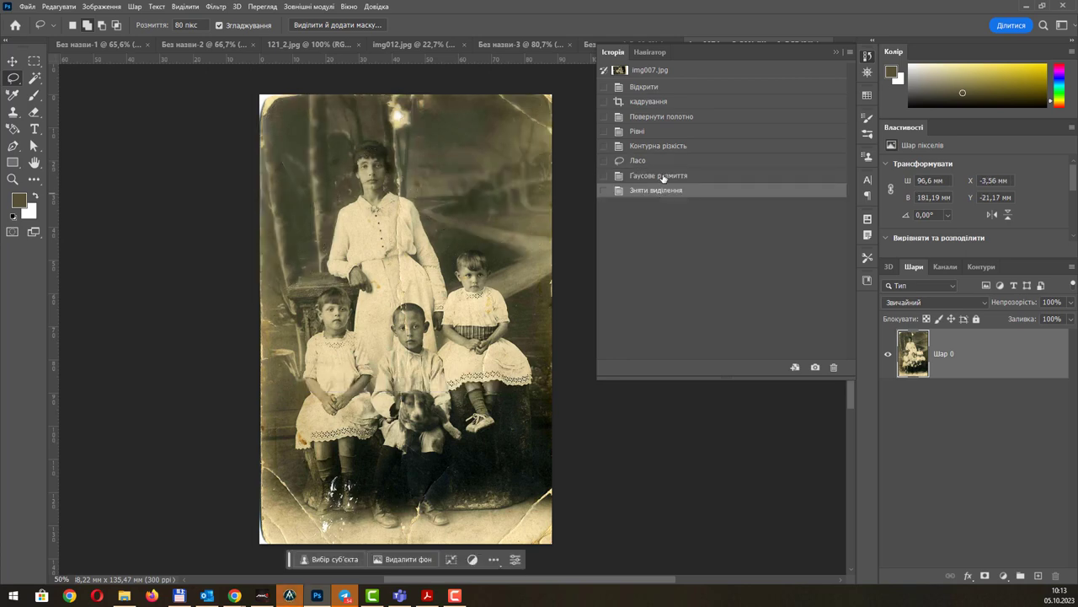
click(666, 148)
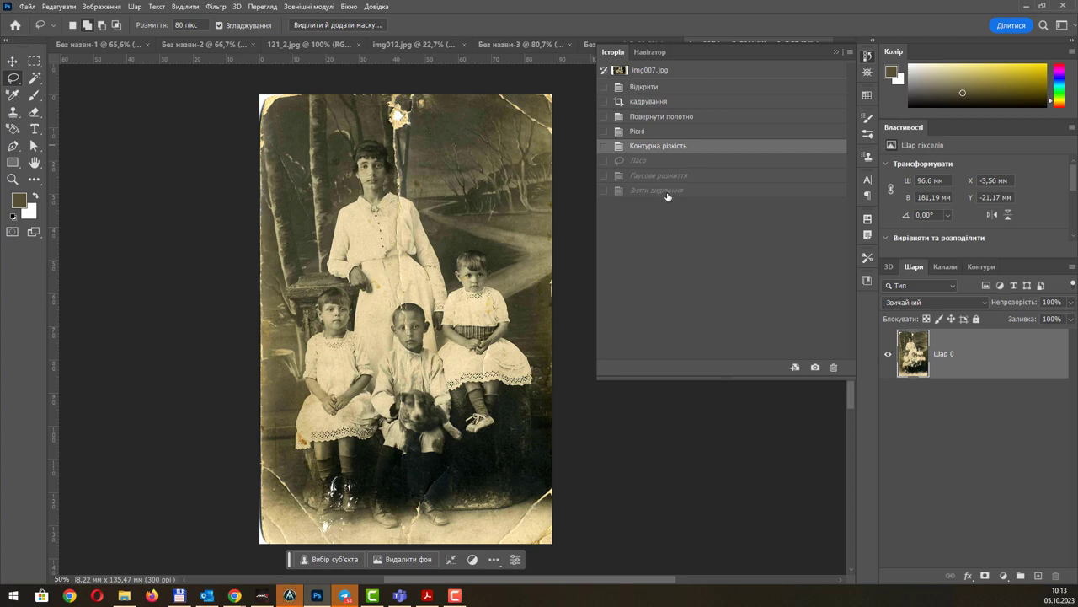
click(668, 191)
click(670, 149)
click(666, 192)
click(663, 147)
click(835, 53)
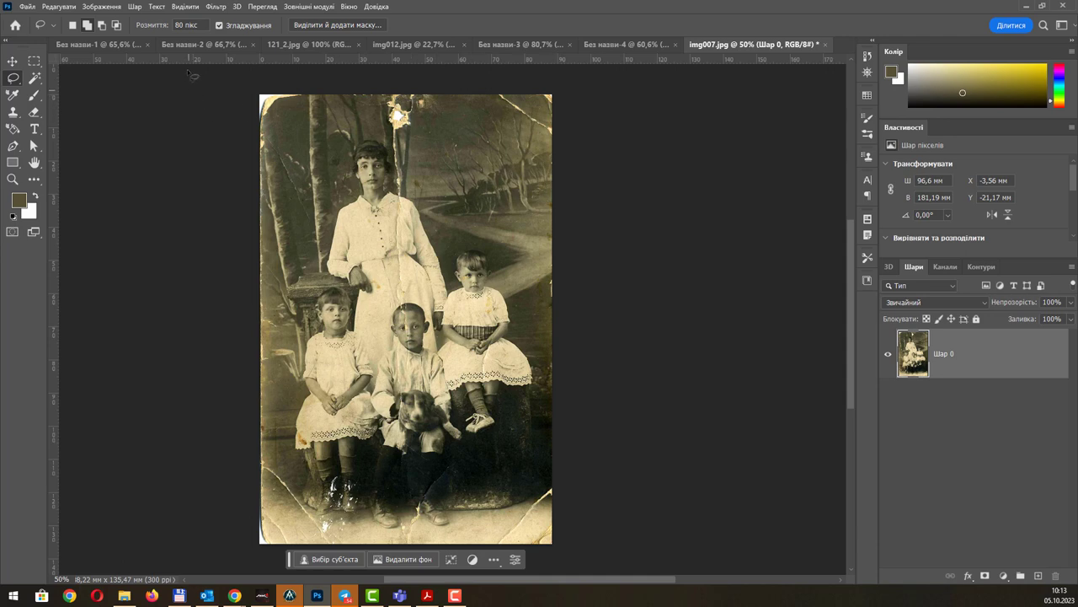
click(149, 8)
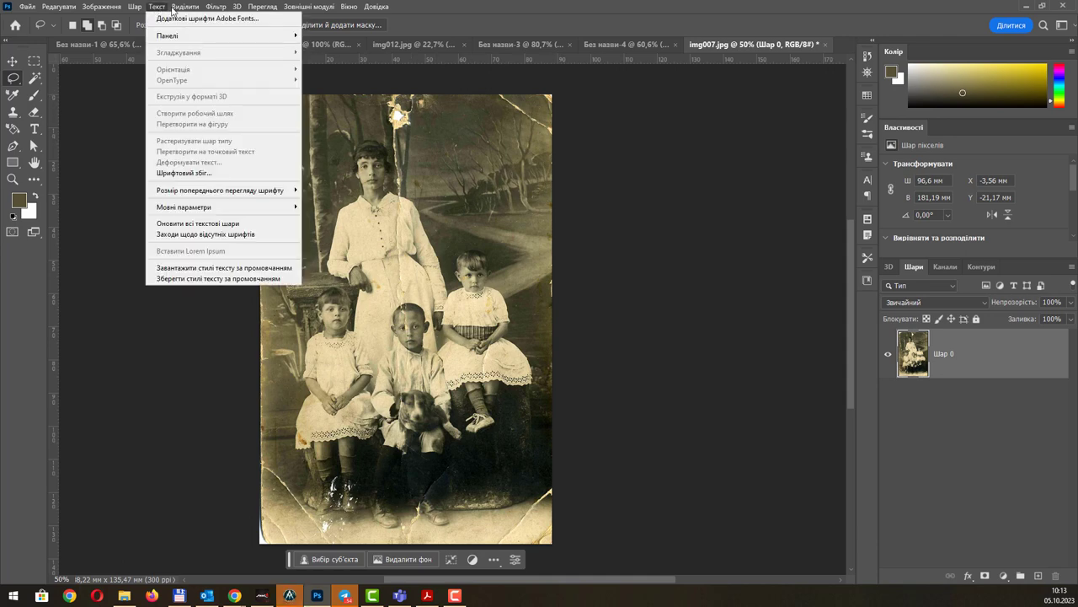
mouse_move(242, 172)
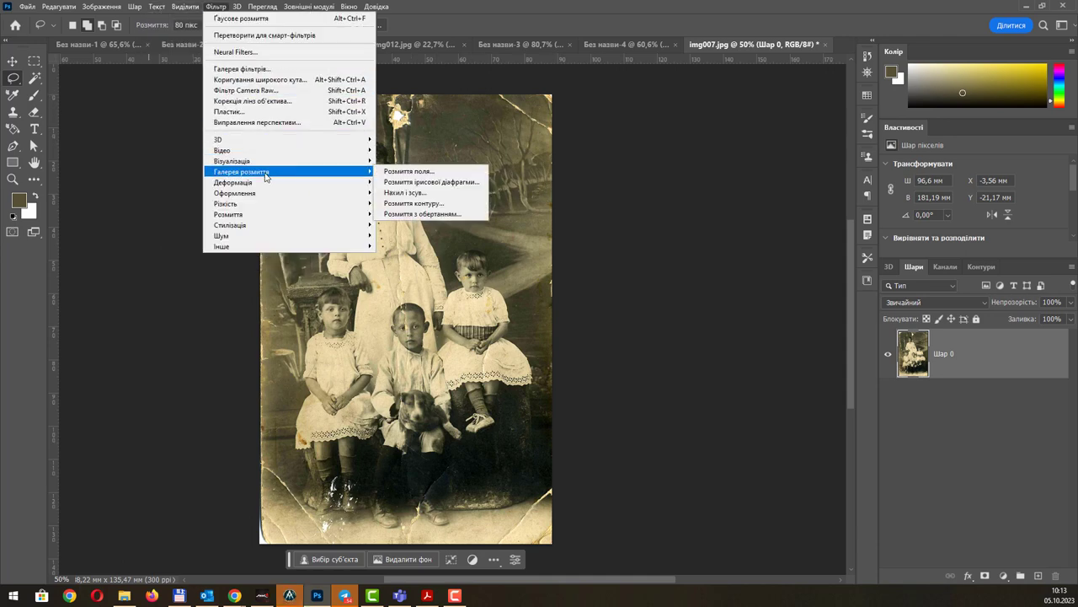
click(406, 171)
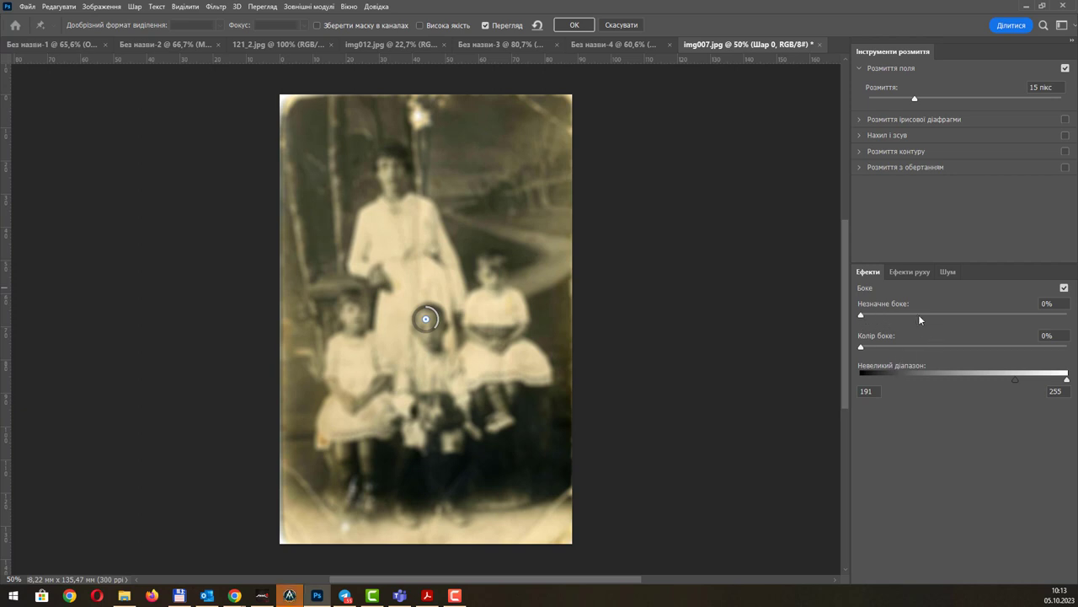
drag(861, 315, 919, 315)
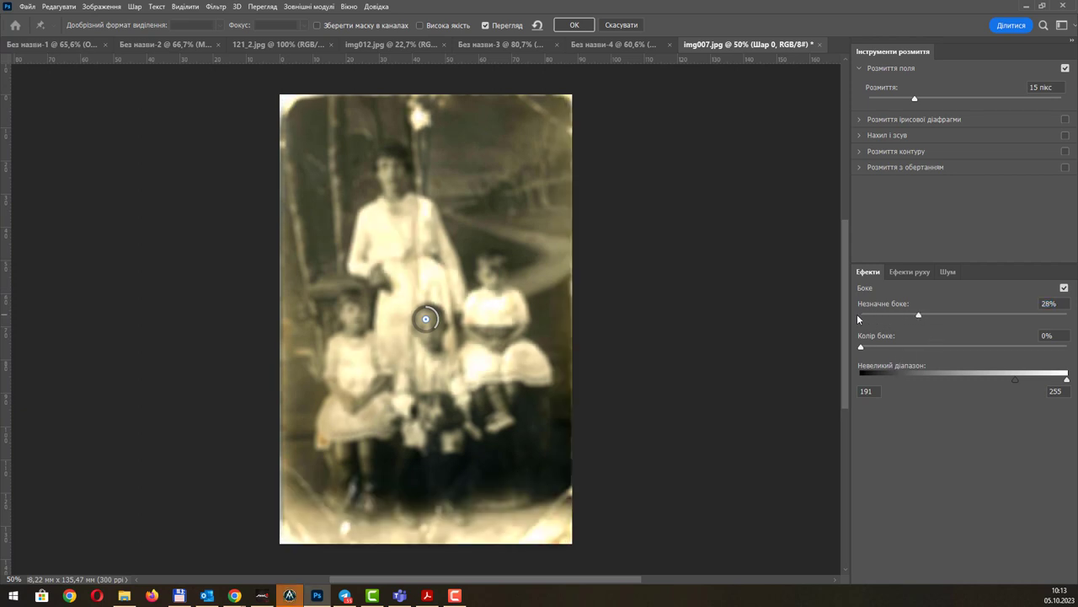
drag(425, 319, 451, 225)
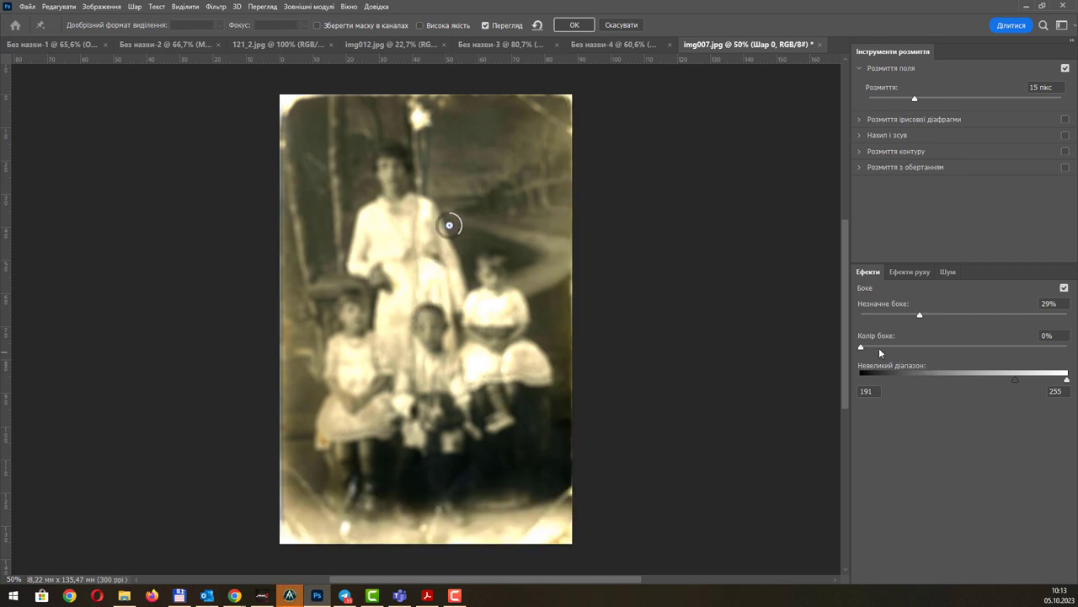
drag(889, 352, 922, 347)
drag(1015, 379, 966, 379)
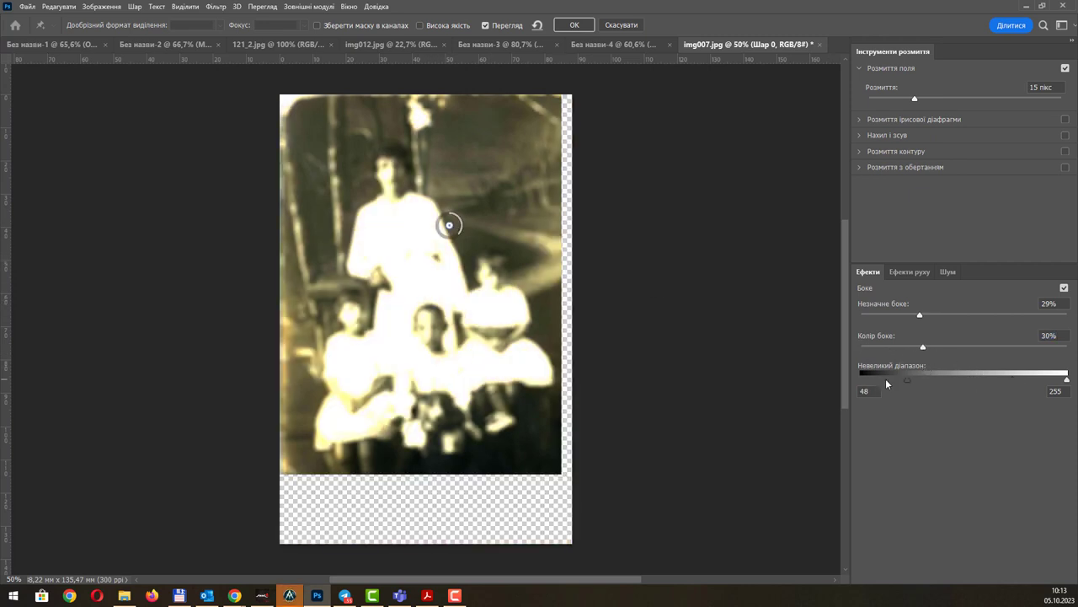
drag(1068, 379, 1018, 379)
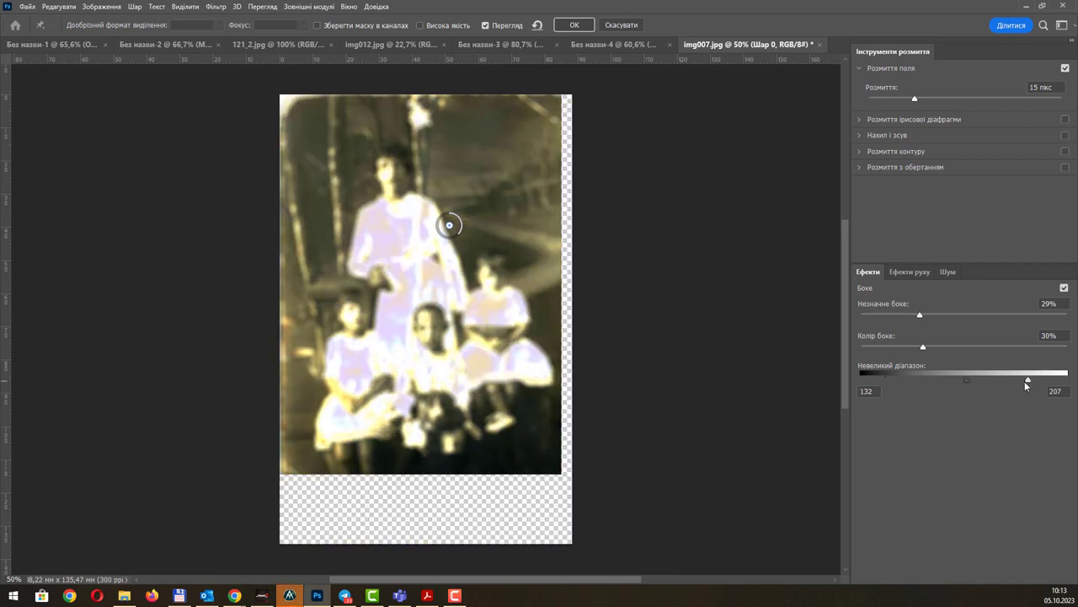
click(621, 24)
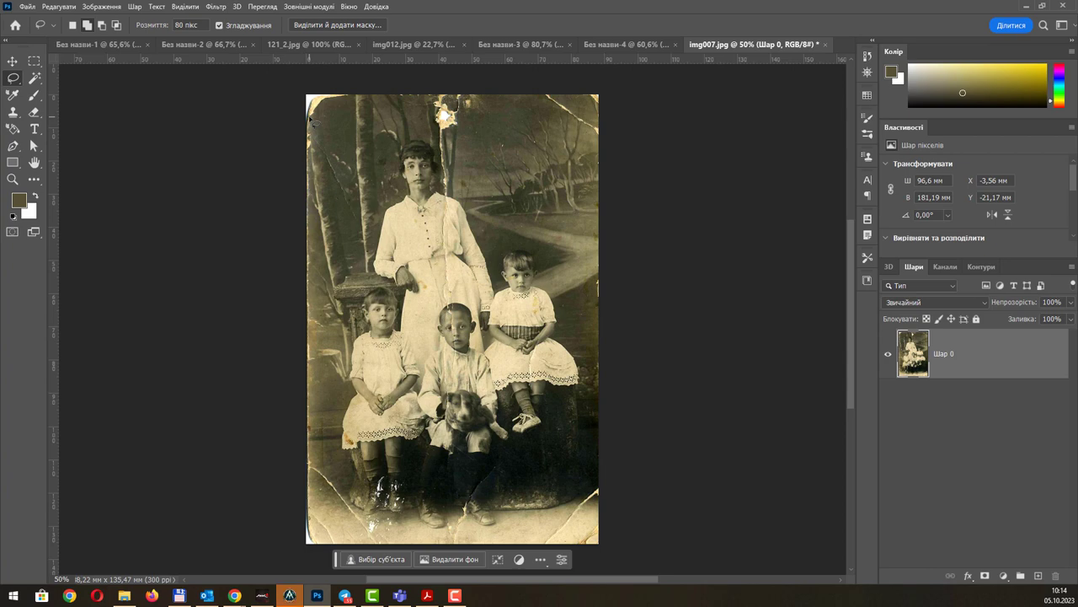
Dismiss the Blur filter menu and switch to the Без назви-2 algorithm document.
click(216, 7)
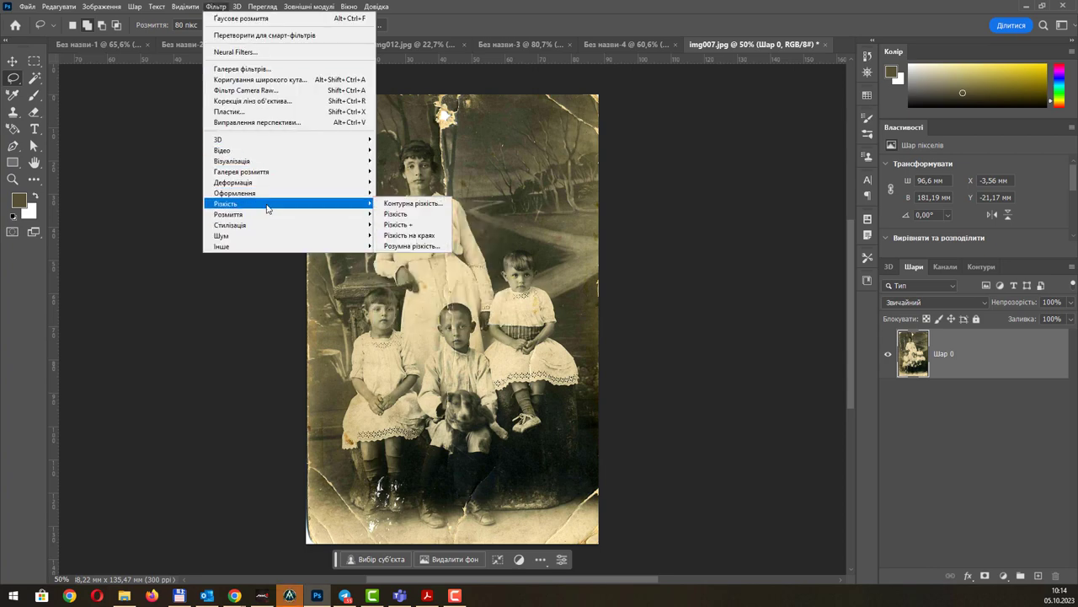
mouse_move(253, 214)
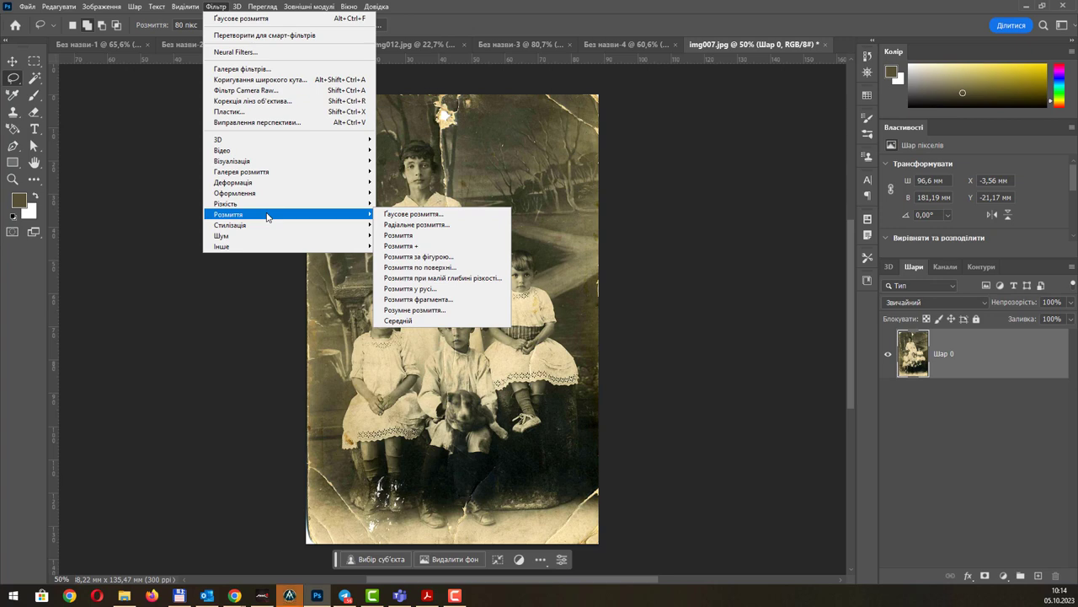
key(Escape)
key(Escape)
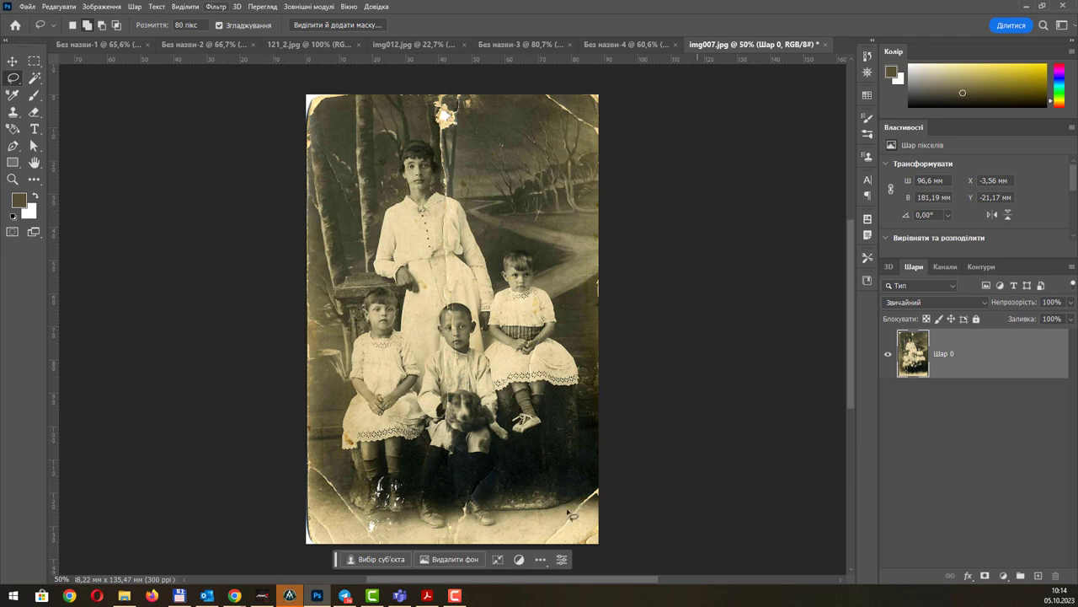
click(179, 42)
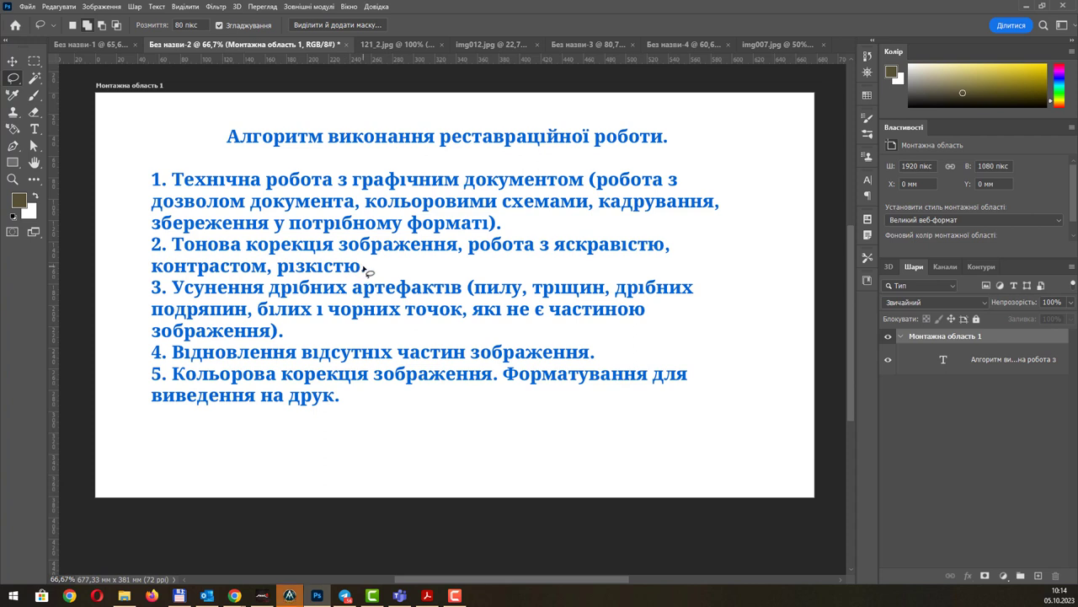
Browse the 121_2.jpg, Без назви-3 and Без назви-4 photos, then return to img007.jpg.
click(418, 46)
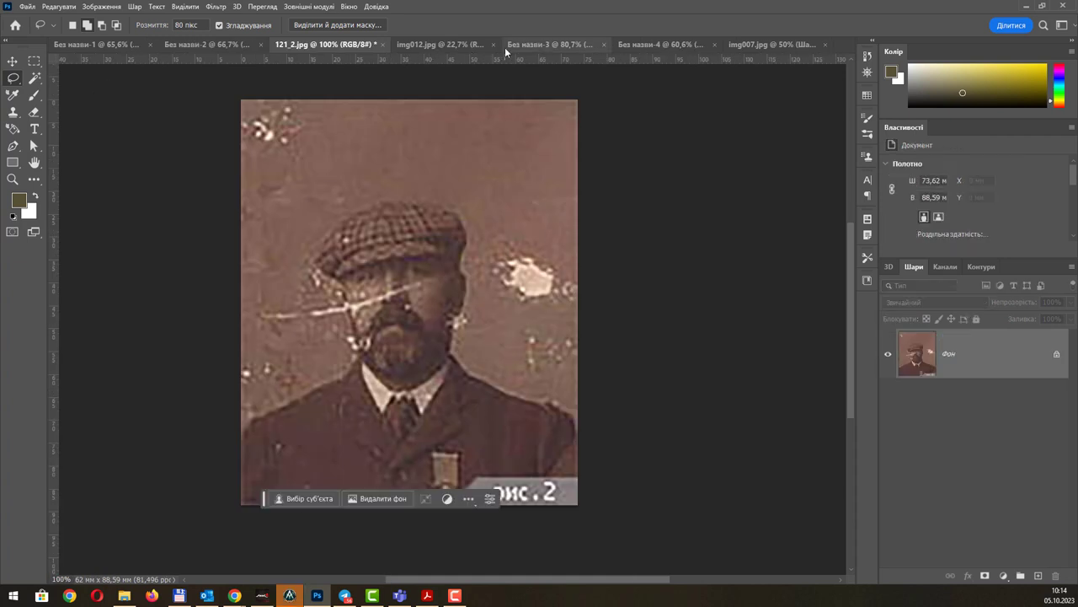
click(505, 47)
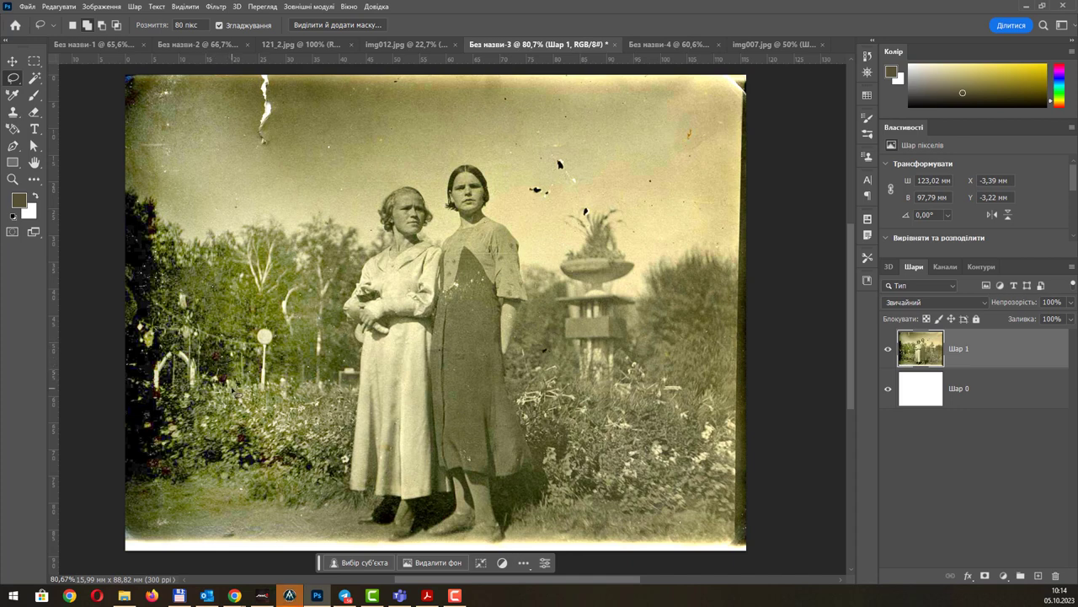
click(659, 47)
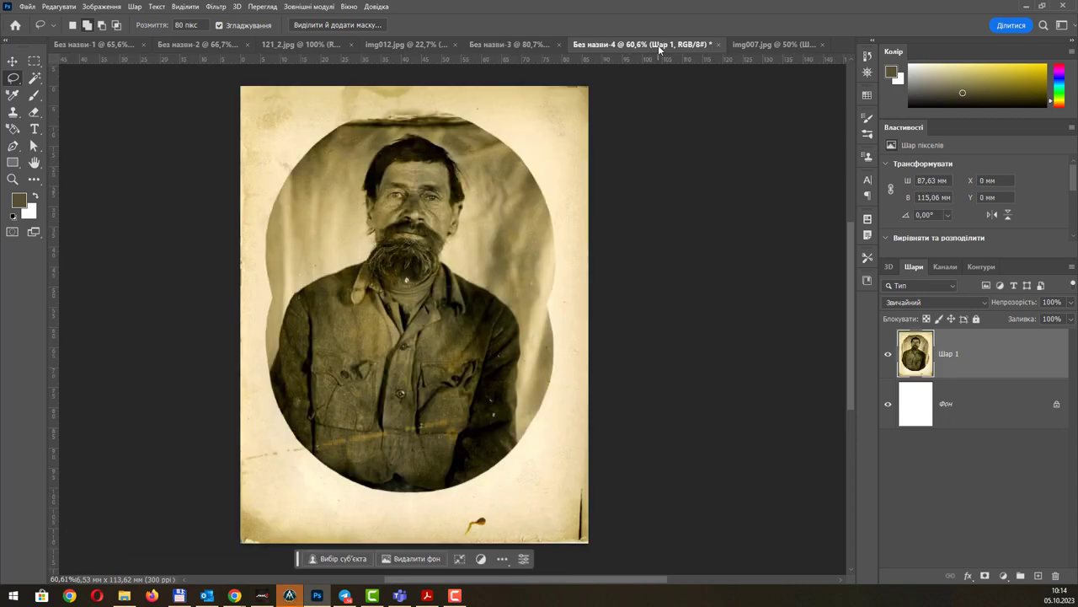
click(753, 46)
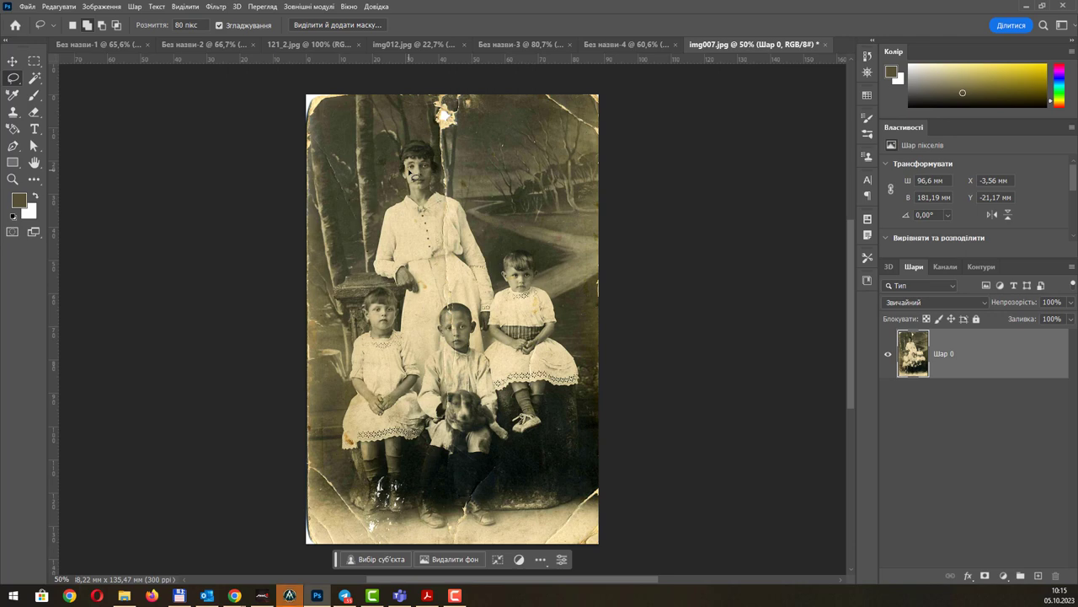
Desaturate the img007.jpg family photo with Image > Adjustments > Desaturate.
click(114, 8)
mouse_move(110, 36)
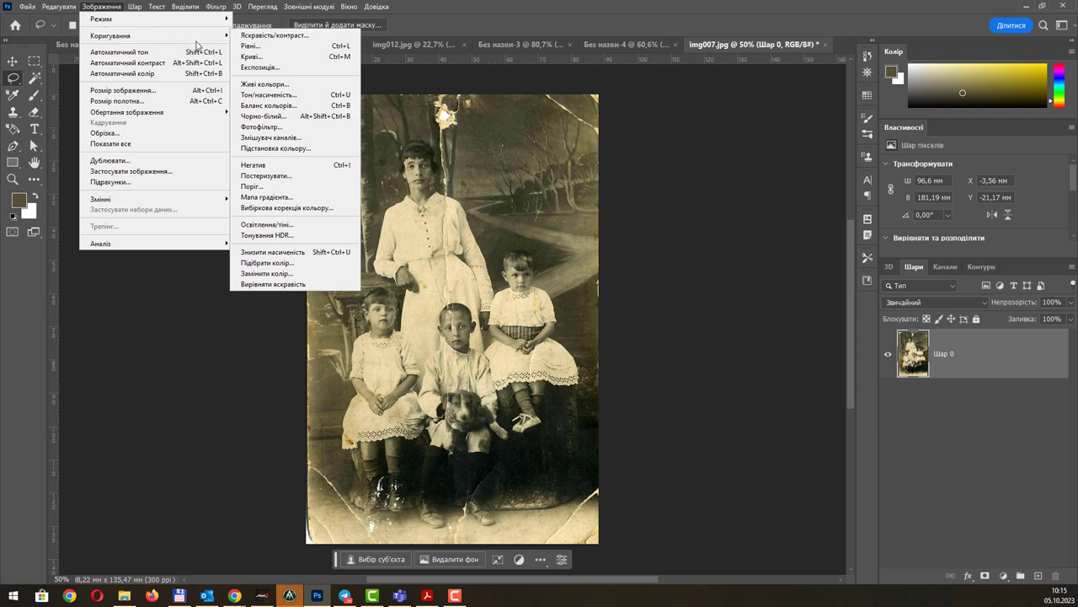
click(213, 37)
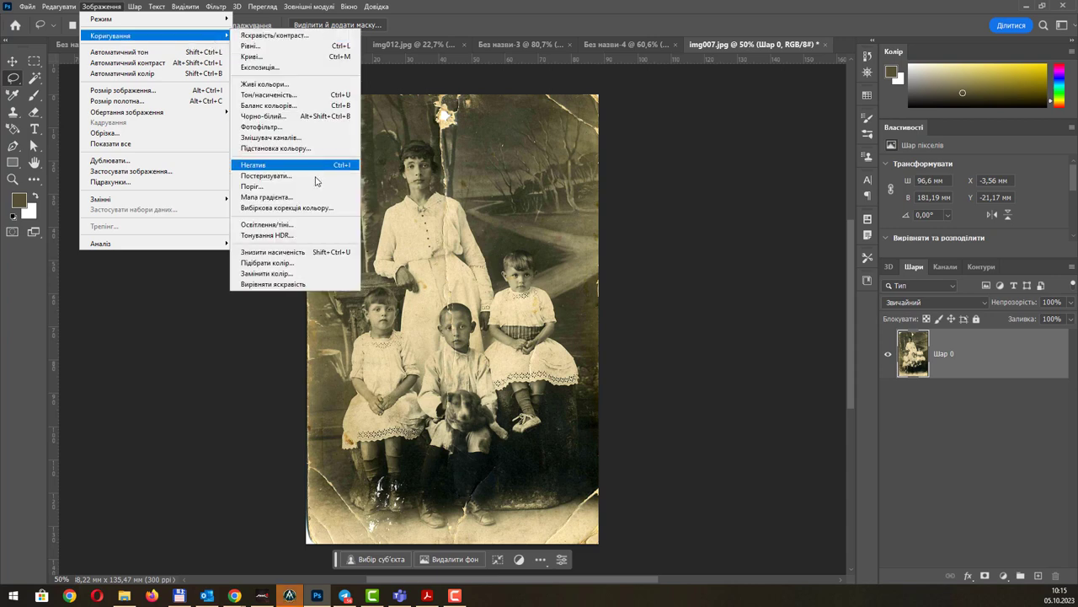
click(329, 258)
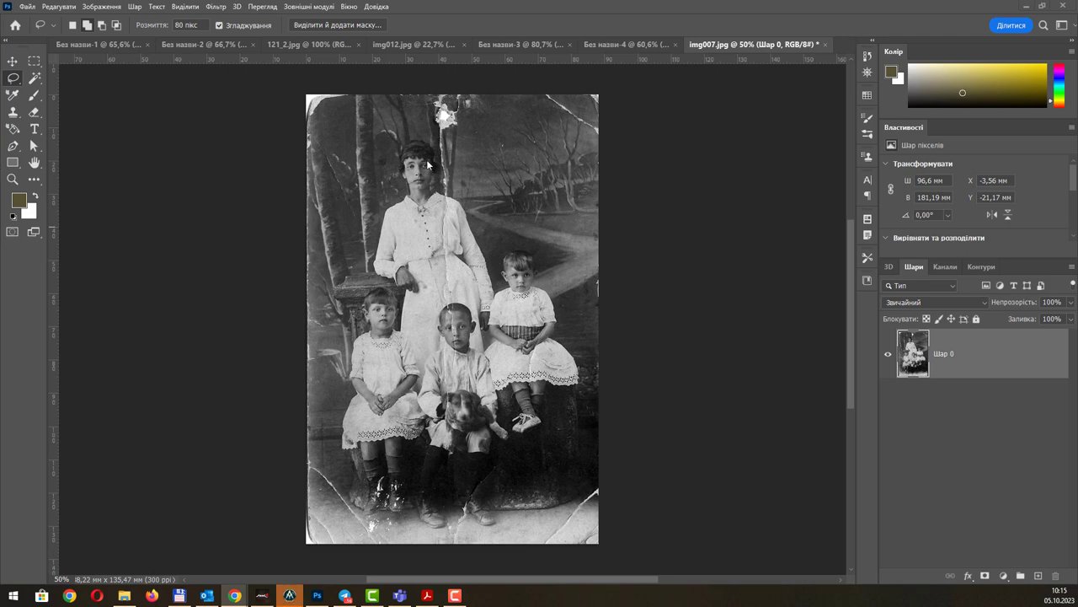
Desaturate the Без назви-3 garden photo of the two women.
click(620, 47)
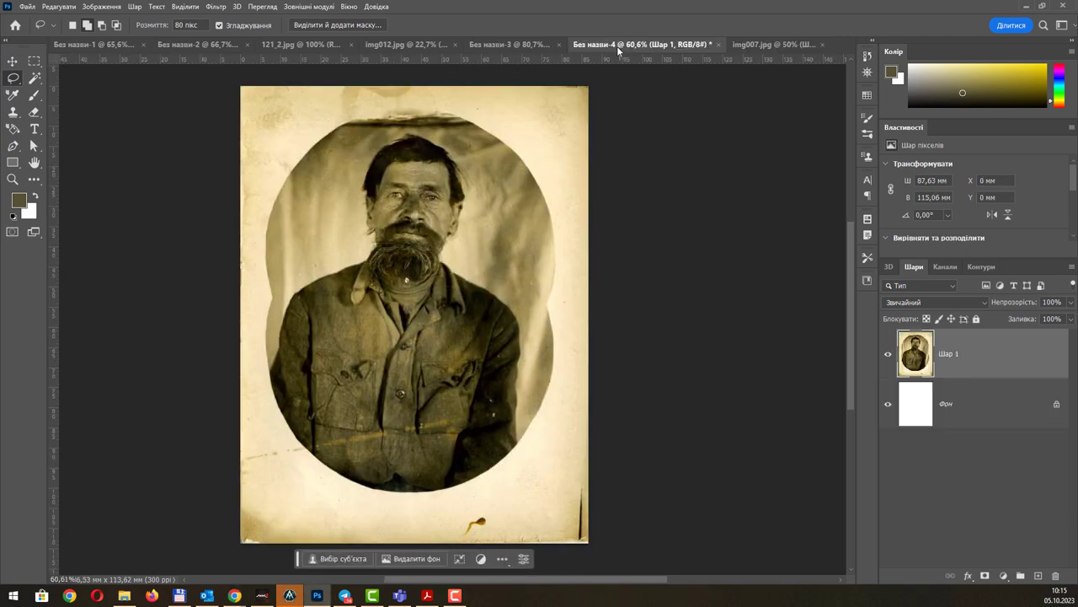
click(524, 48)
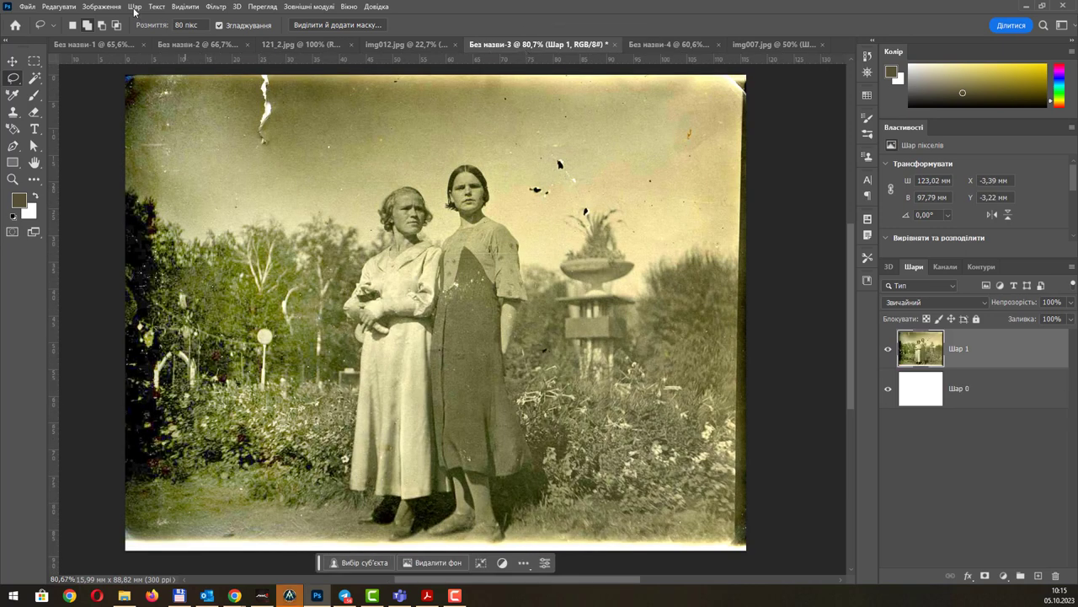
click(103, 8)
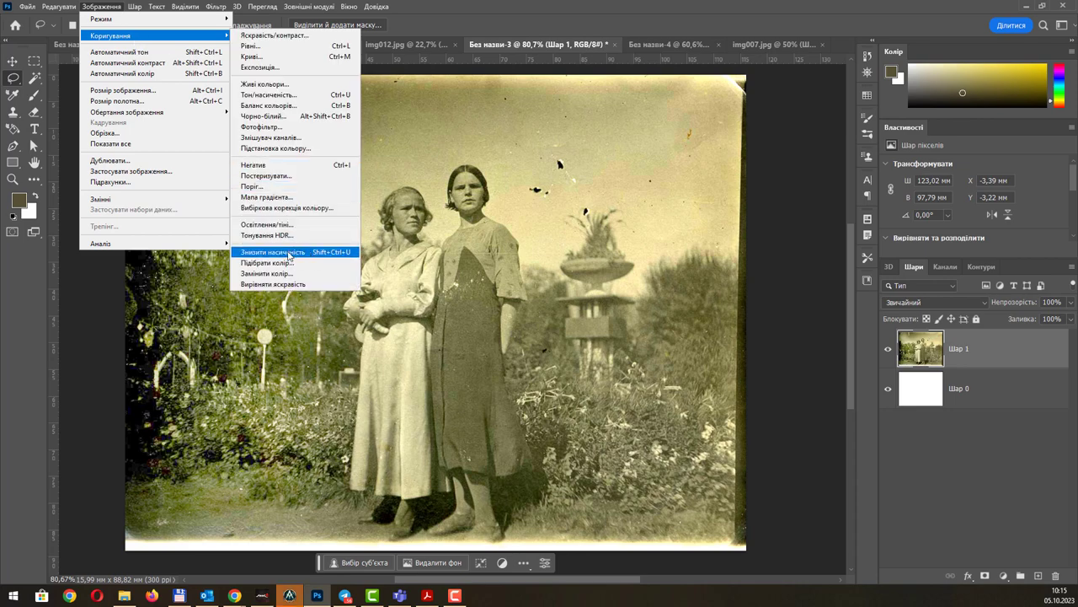
click(289, 253)
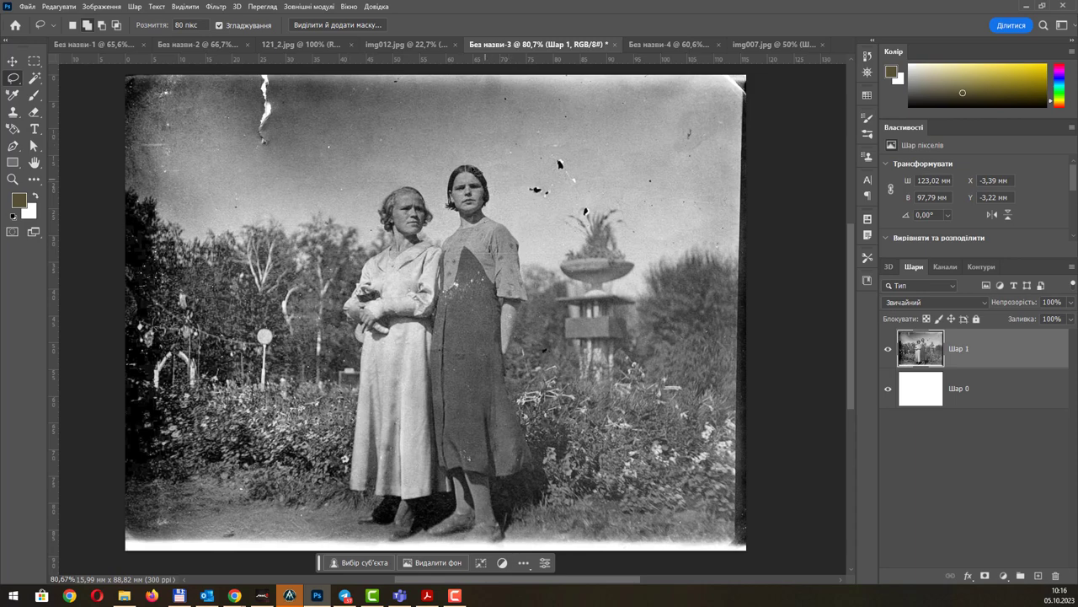
click(659, 44)
click(515, 45)
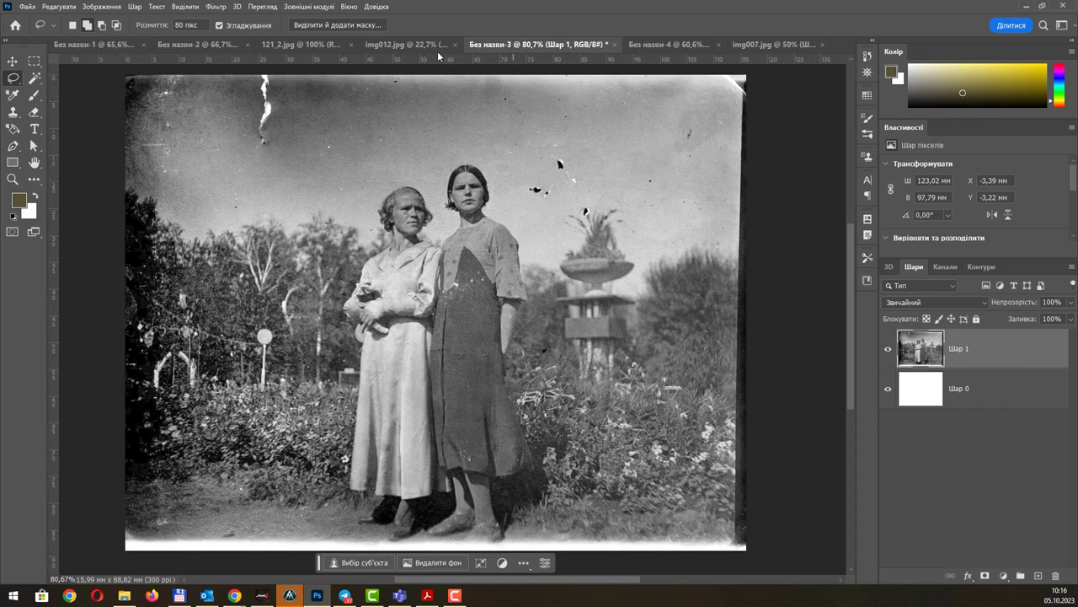
Close the Image menu, read the Без назви-2 restoration steps slide, and return to img007.jpg.
click(101, 7)
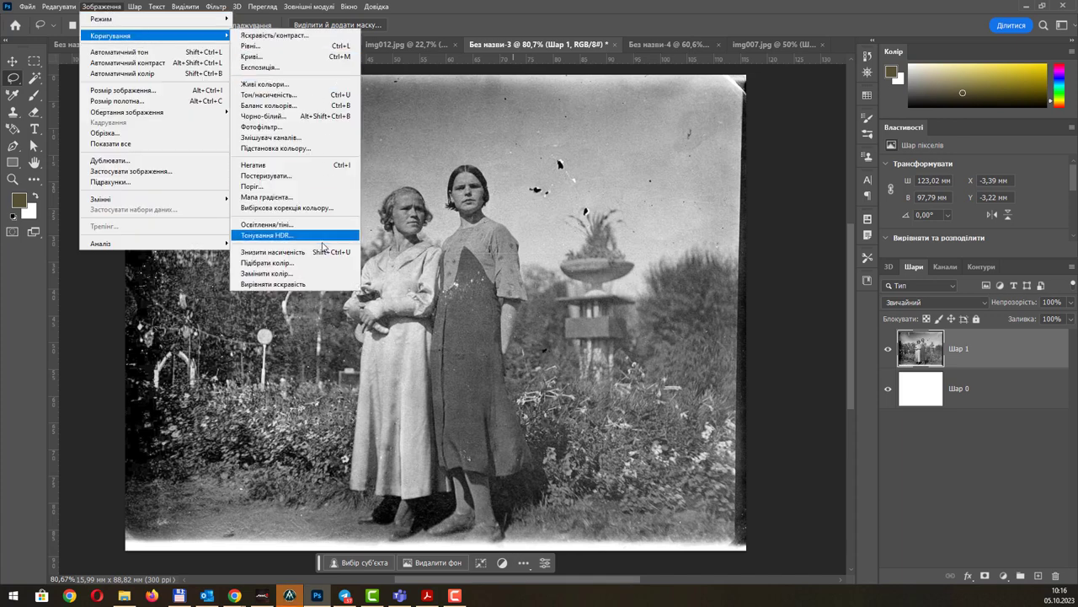
mouse_move(110, 36)
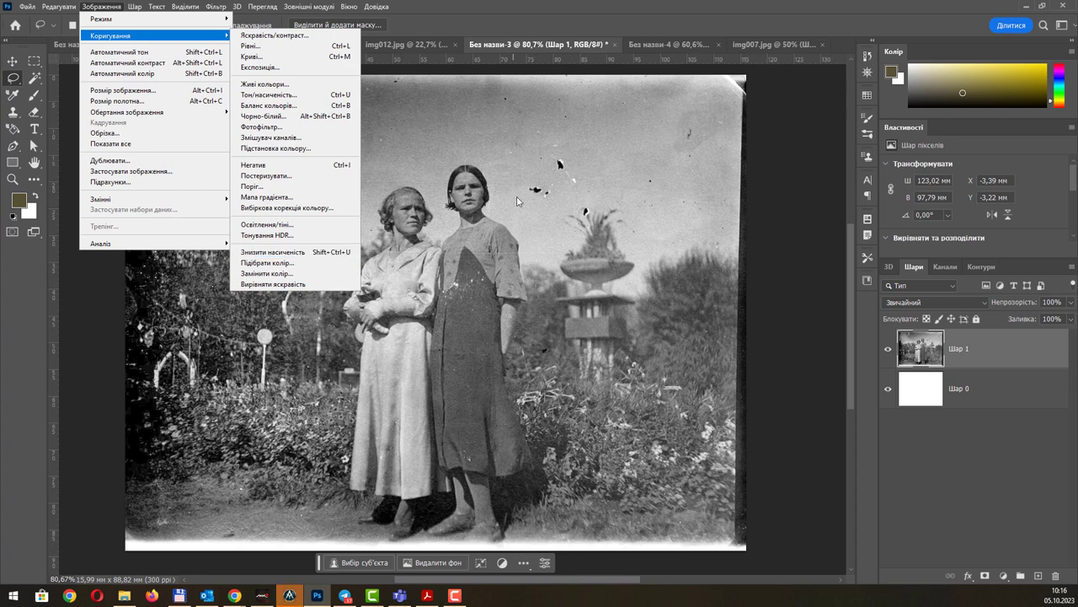
click(330, 257)
click(200, 51)
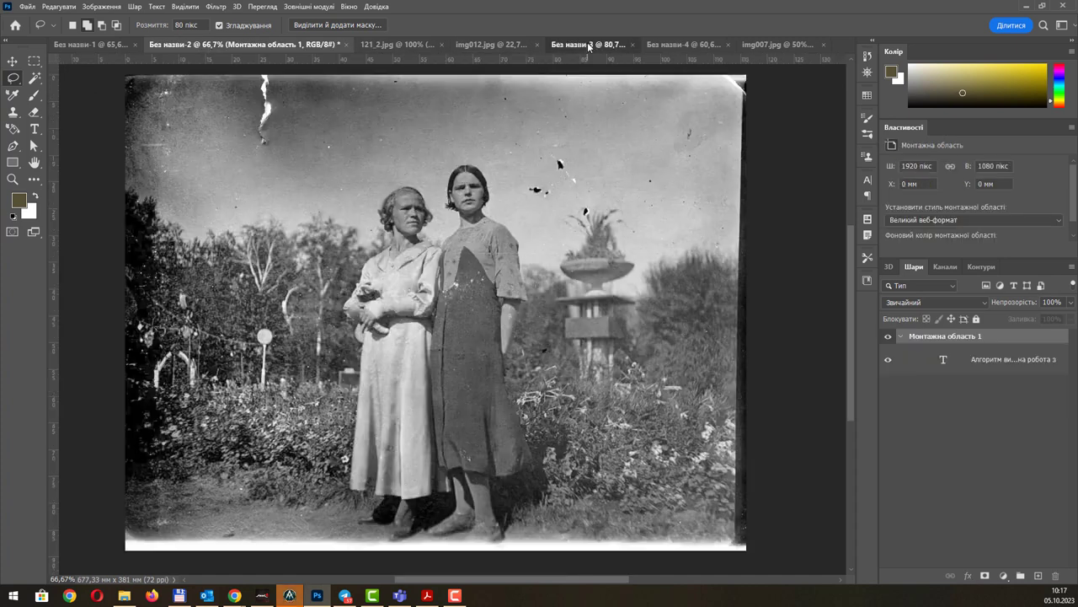
click(619, 43)
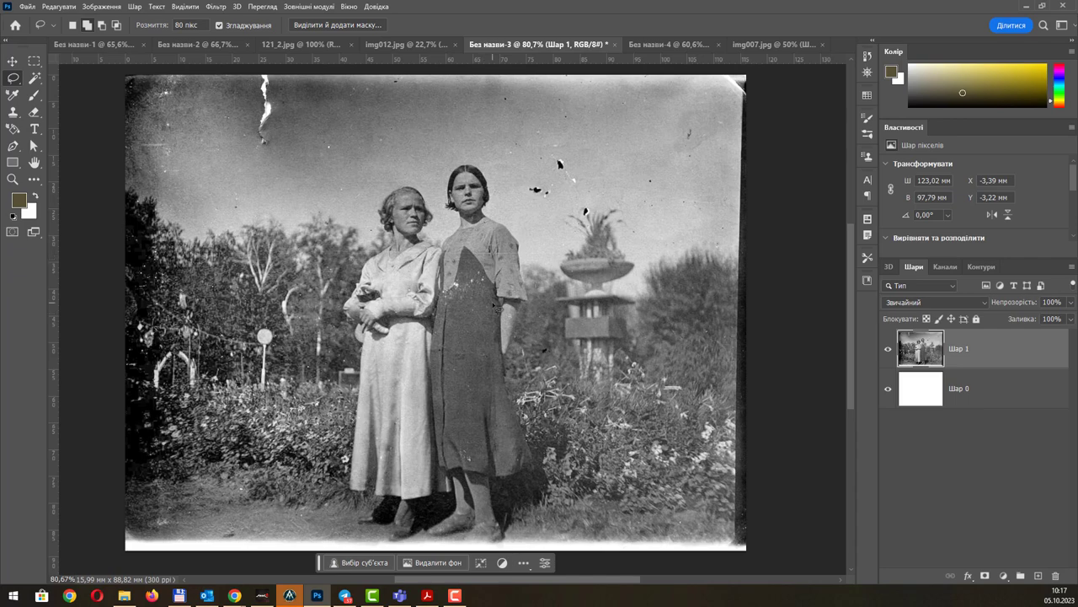
click(766, 47)
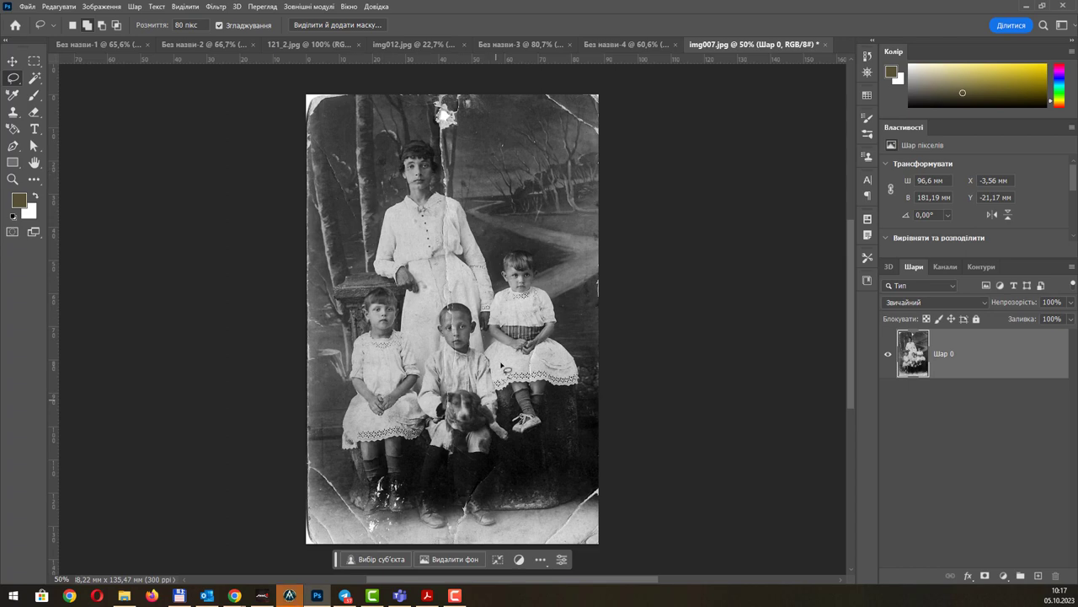
click(191, 45)
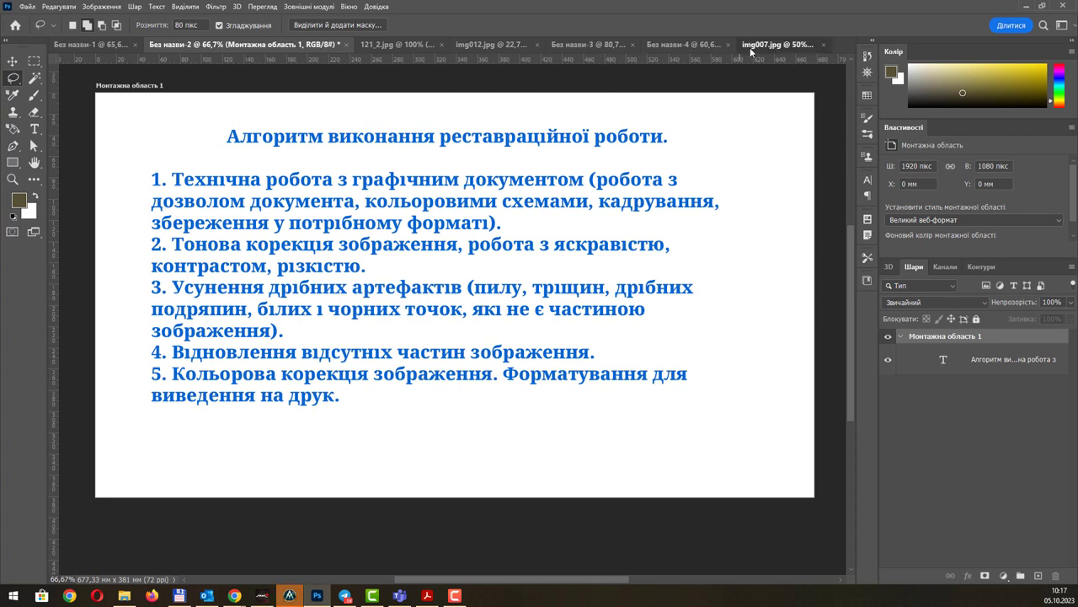
click(775, 44)
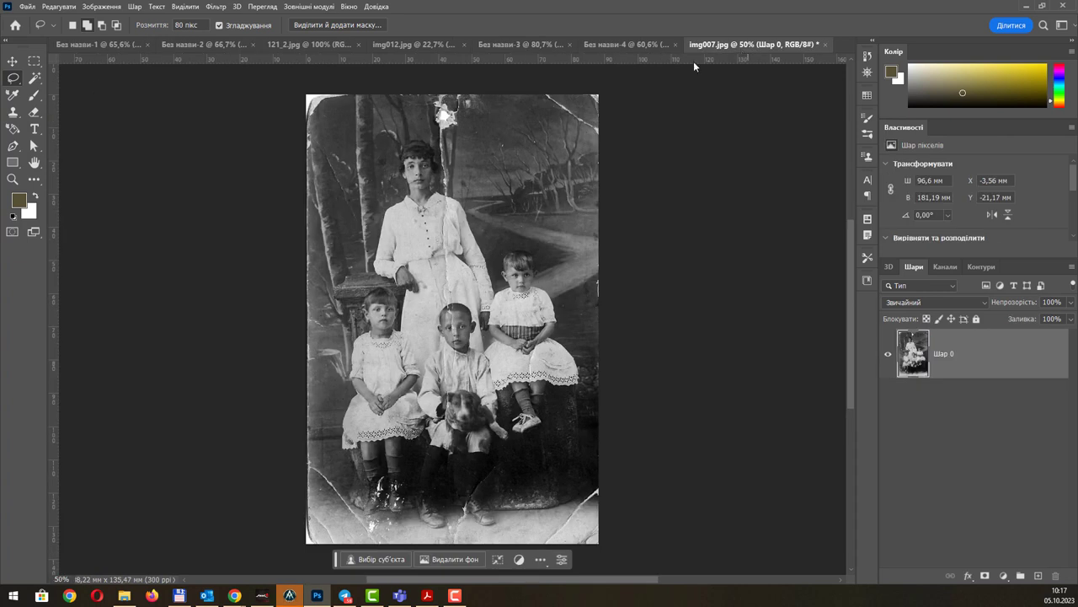
With the Spot Healing Brush, heal the crack at the top right and marks along the right edge.
key(i)
click(36, 180)
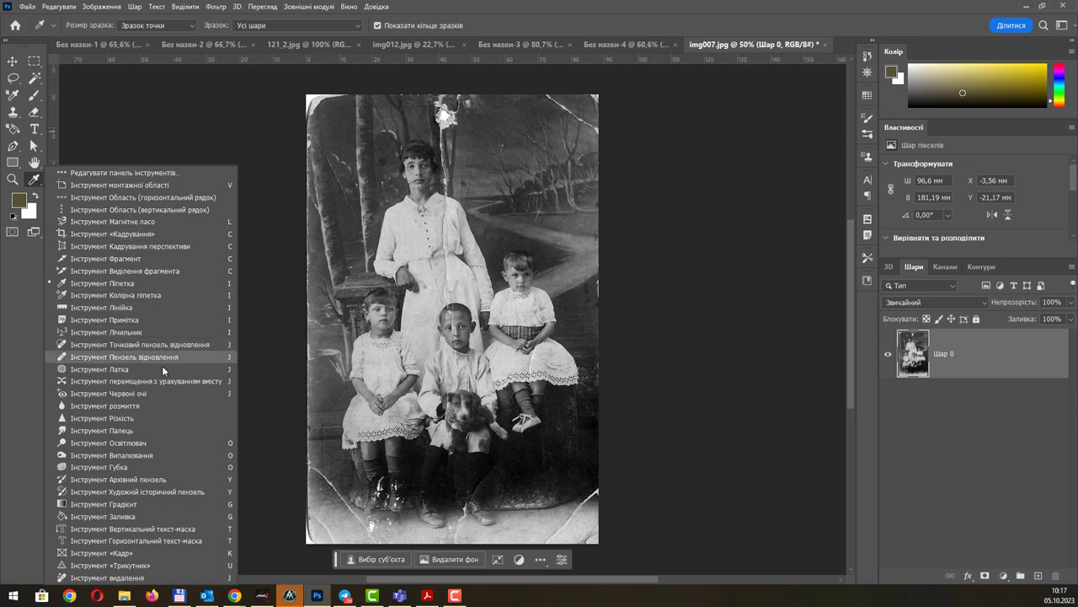
click(151, 345)
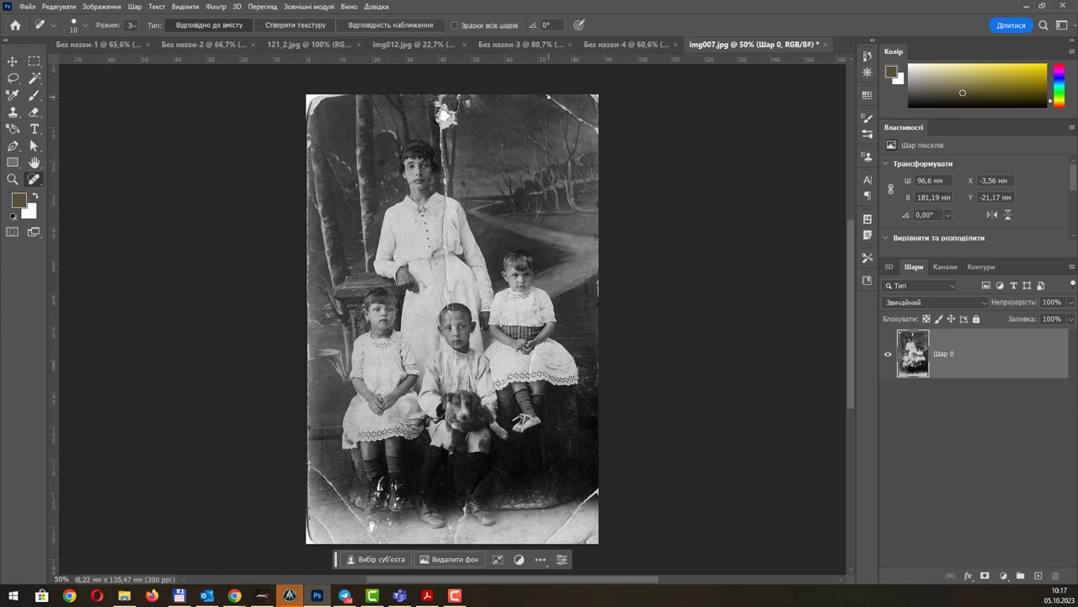
scroll(577, 109, up, 3)
scroll(576, 110, up, 2)
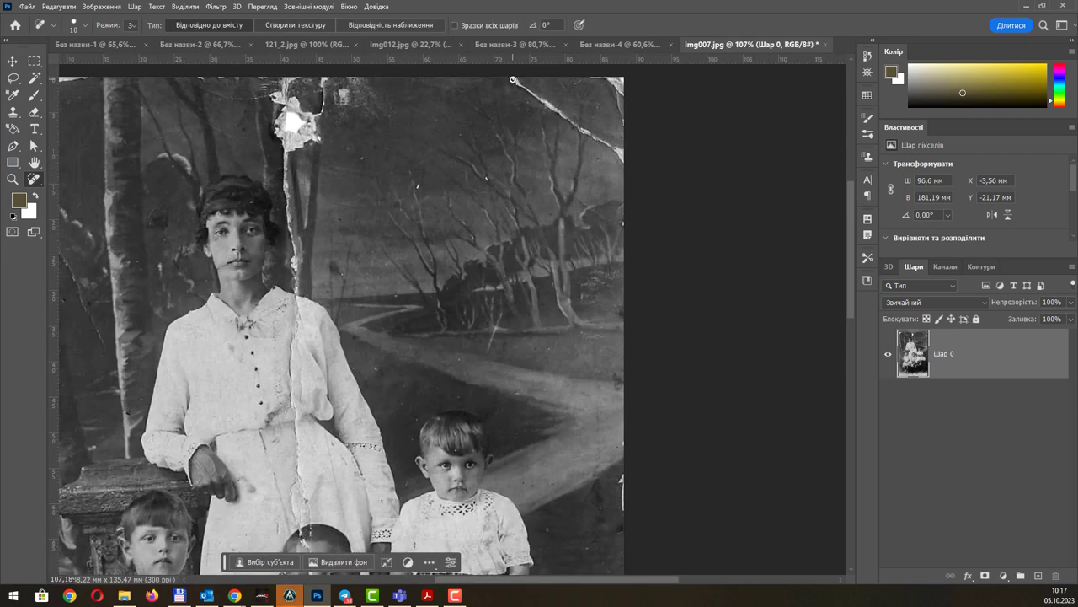
drag(513, 79, 623, 155)
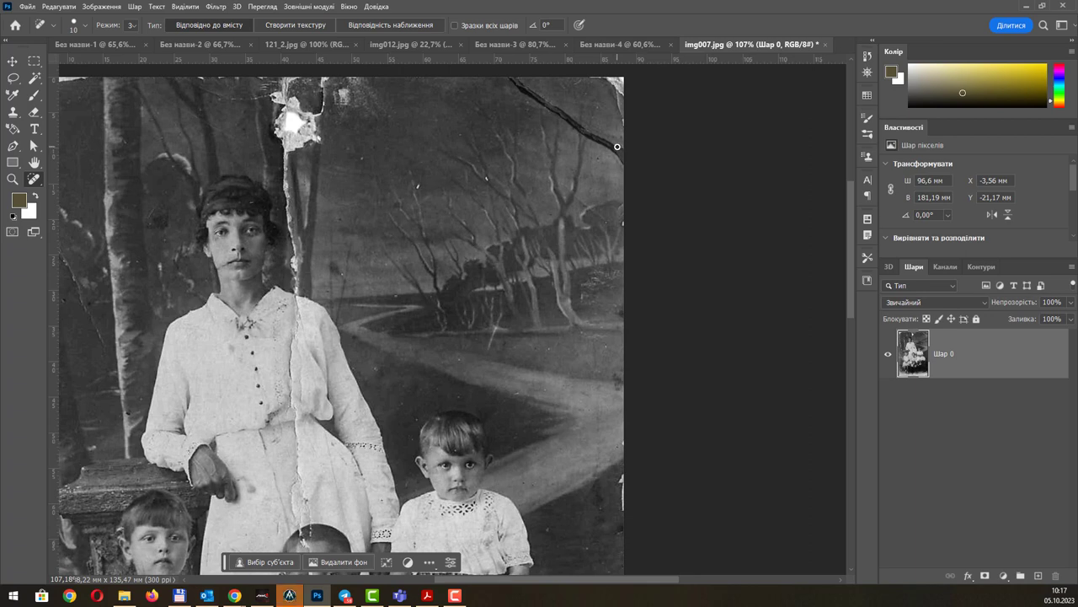
drag(624, 155, 628, 165)
drag(571, 115, 509, 79)
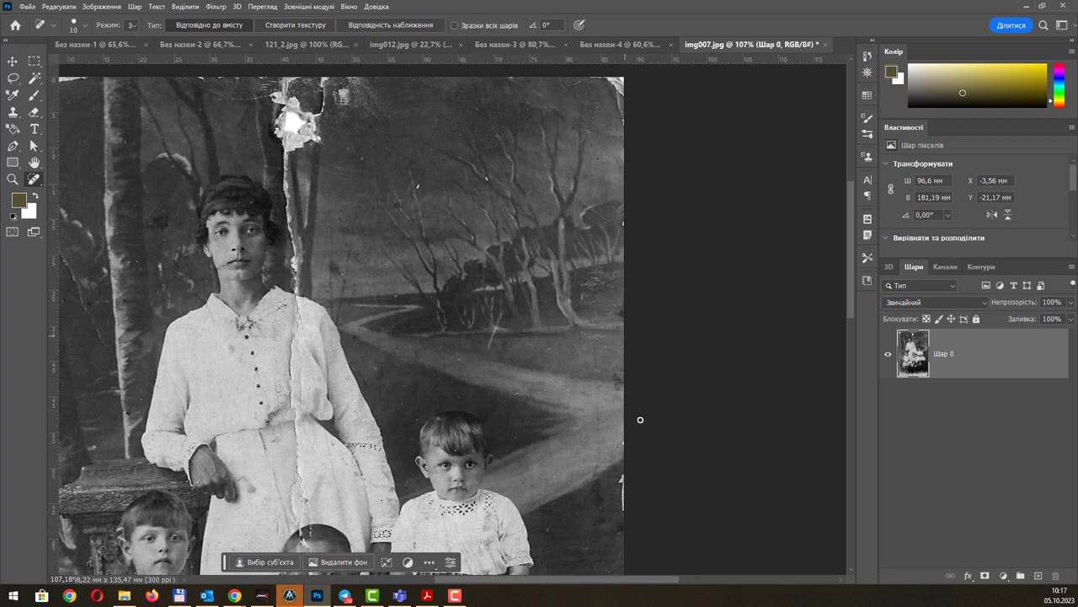
drag(619, 472, 625, 519)
Heal the crack running through the boy's head, face and the woman's dress.
scroll(549, 283, down, 5)
scroll(573, 250, left, 3)
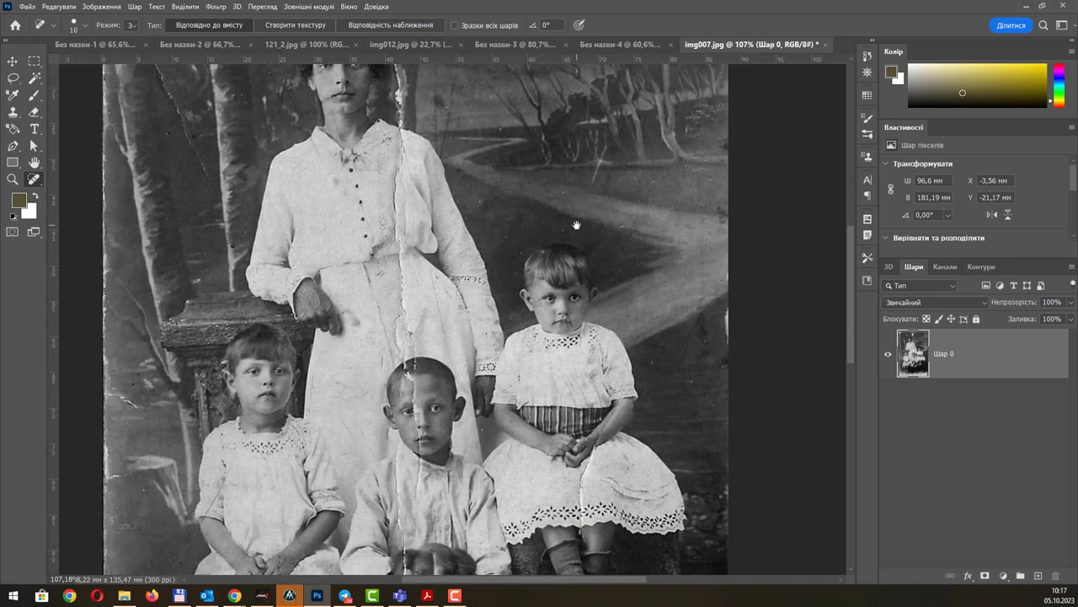
scroll(350, 366, down, 1)
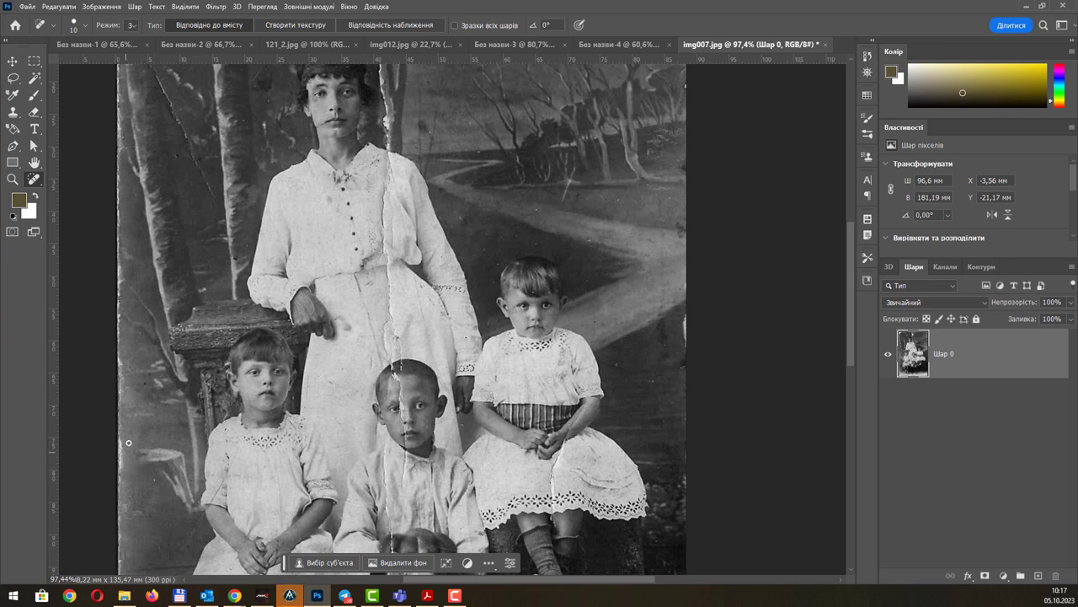
scroll(376, 337, up, 1)
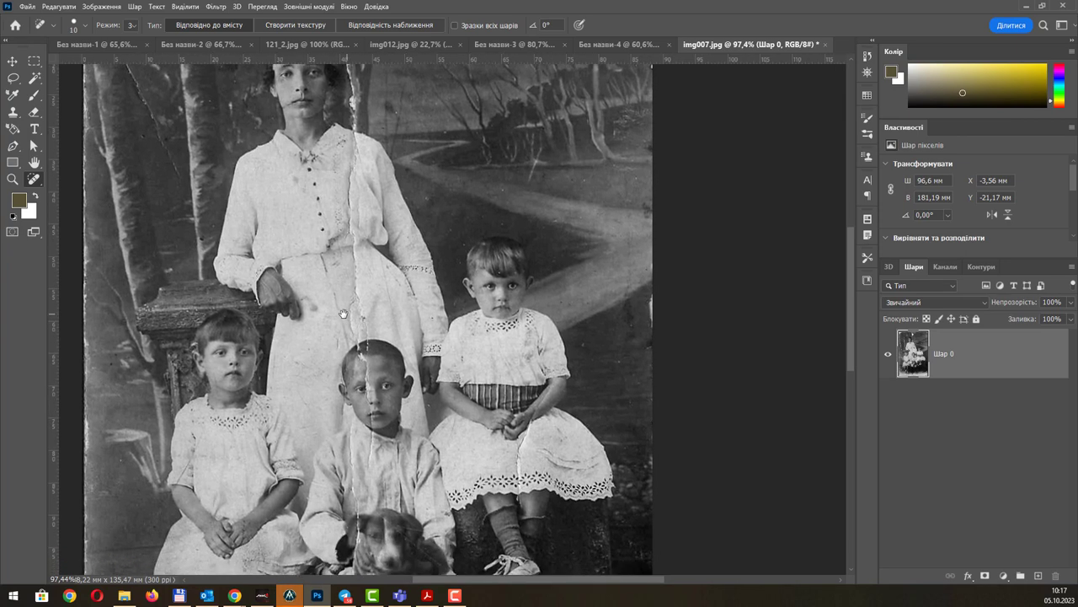
scroll(326, 287, up, 2)
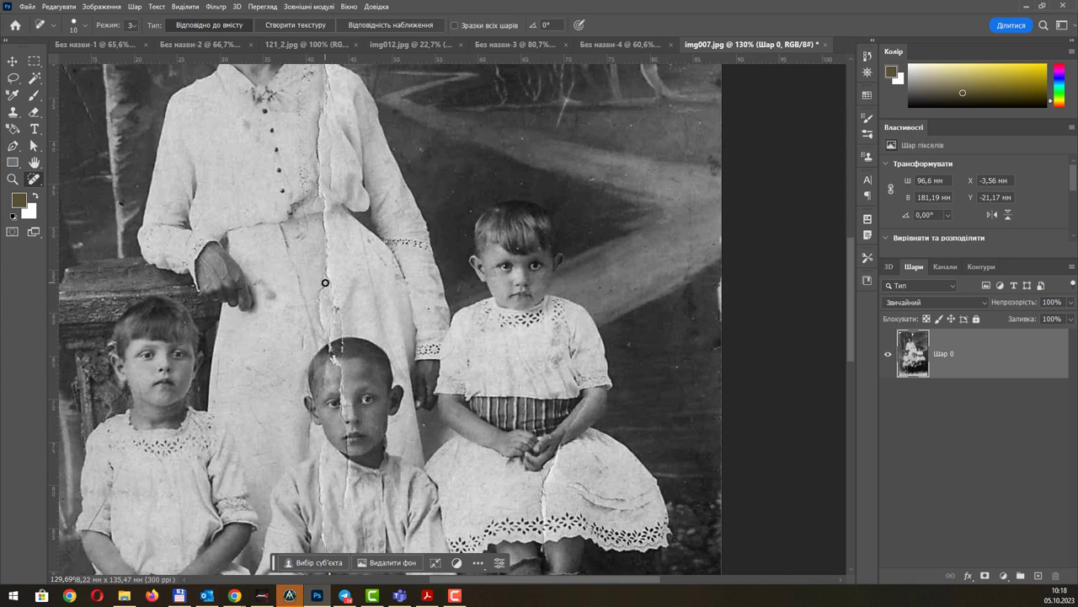
drag(326, 282, 331, 349)
drag(338, 308, 342, 351)
mouse_move(326, 266)
mouse_down()
mouse_move(337, 307)
mouse_move(306, 359)
mouse_move(344, 423)
mouse_move(344, 511)
mouse_up()
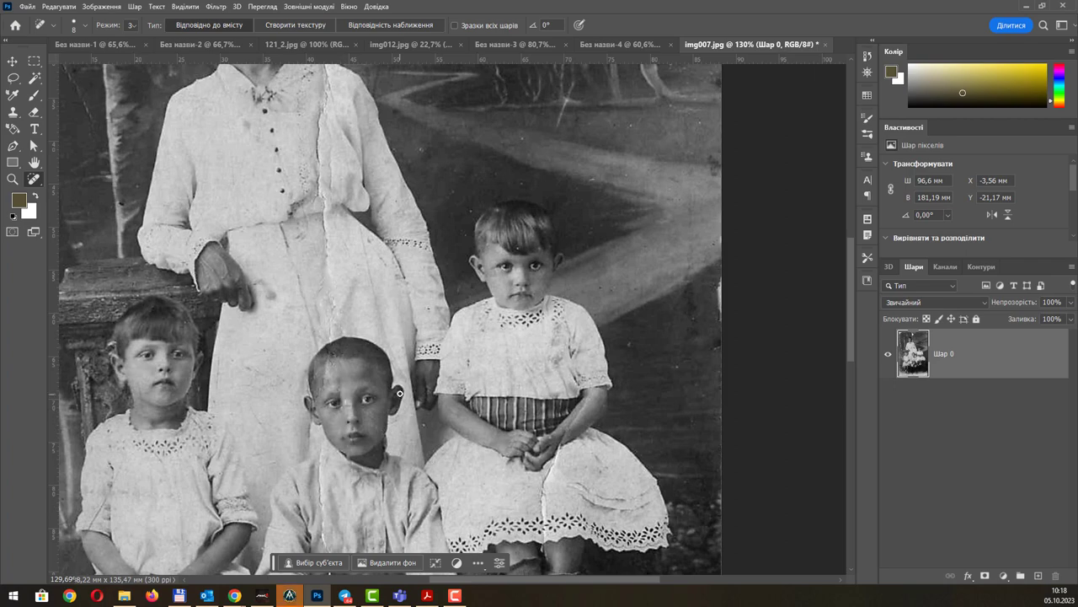
Heal the cracks in the photo's bottom-left and lower-right corners.
scroll(354, 337, down, 4)
scroll(354, 337, down, 1)
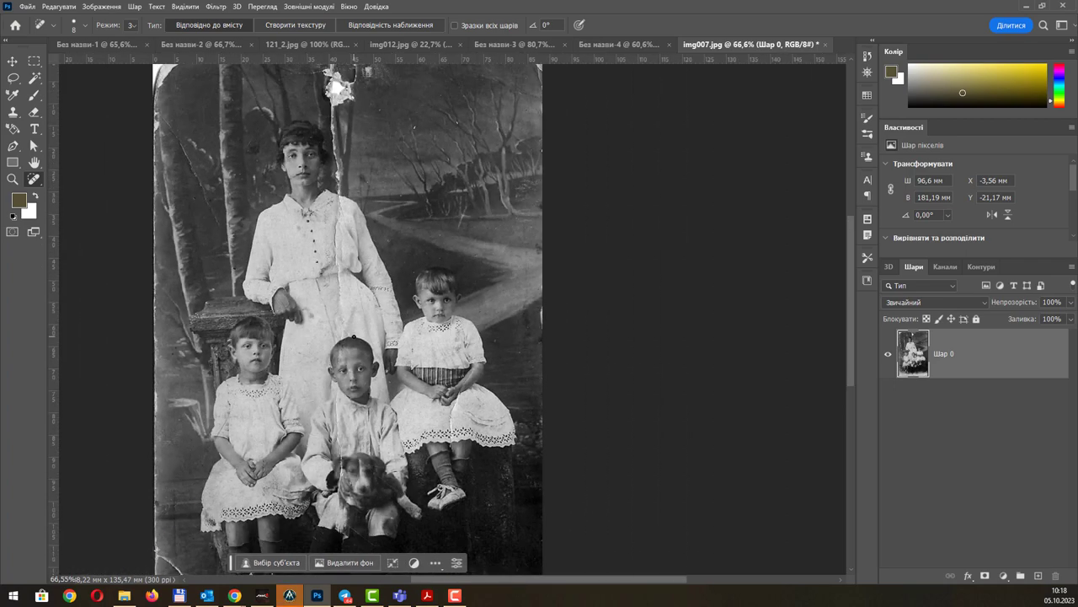
scroll(225, 438, down, 3)
scroll(225, 439, left, 2)
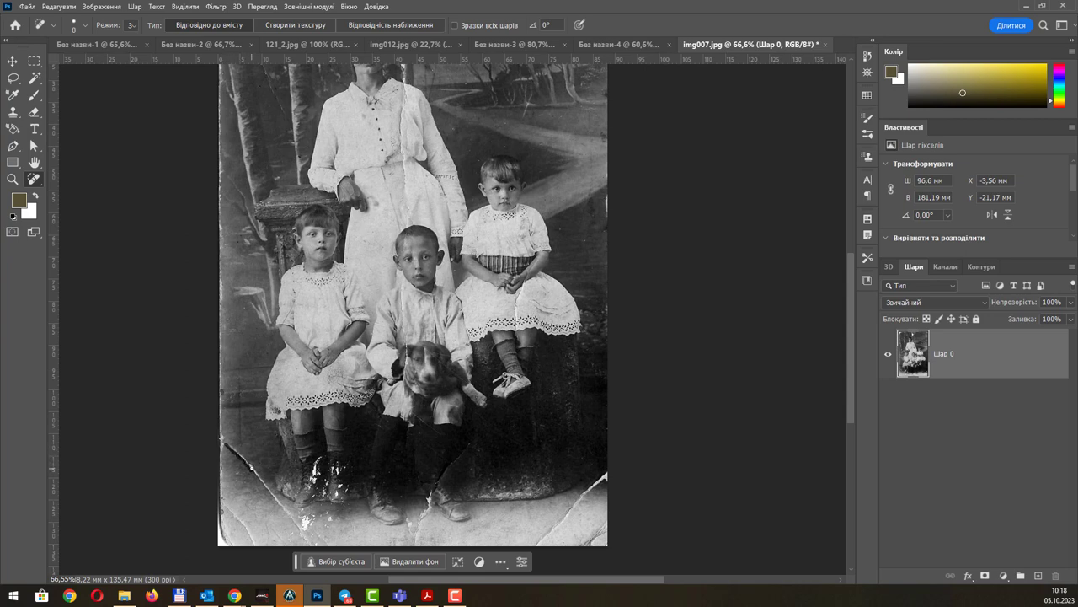
drag(251, 466, 225, 445)
drag(242, 457, 224, 440)
drag(261, 479, 251, 462)
mouse_move(571, 508)
mouse_down()
mouse_move(607, 479)
mouse_move(555, 533)
mouse_up()
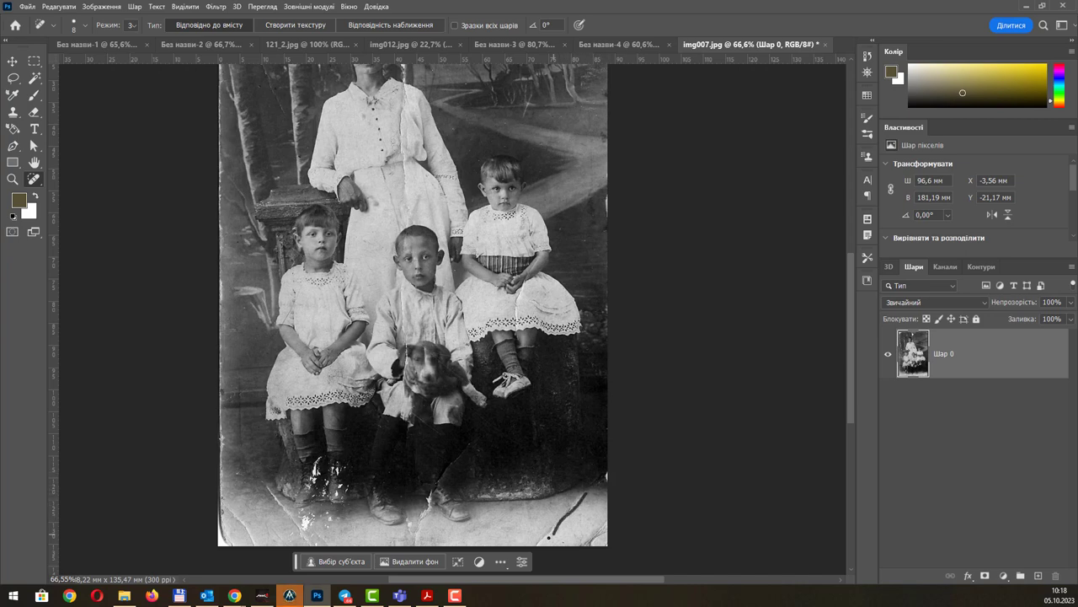
alt+scroll(472, 151, down, 2)
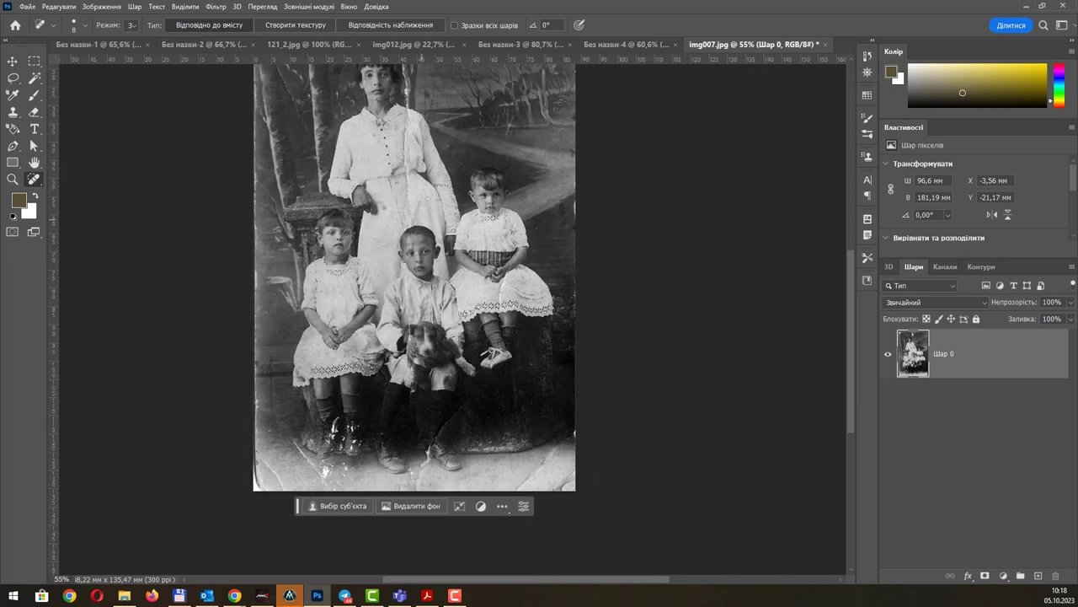
scroll(479, 147, up, 2)
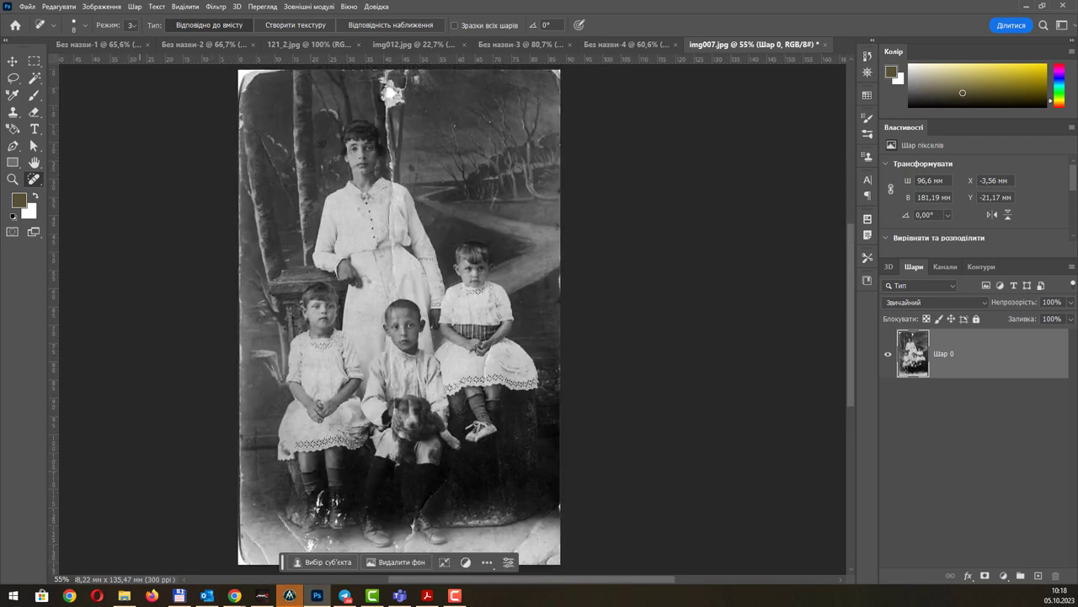
Browse the photos in the rest folder in File Explorer.
key(alt+Tab)
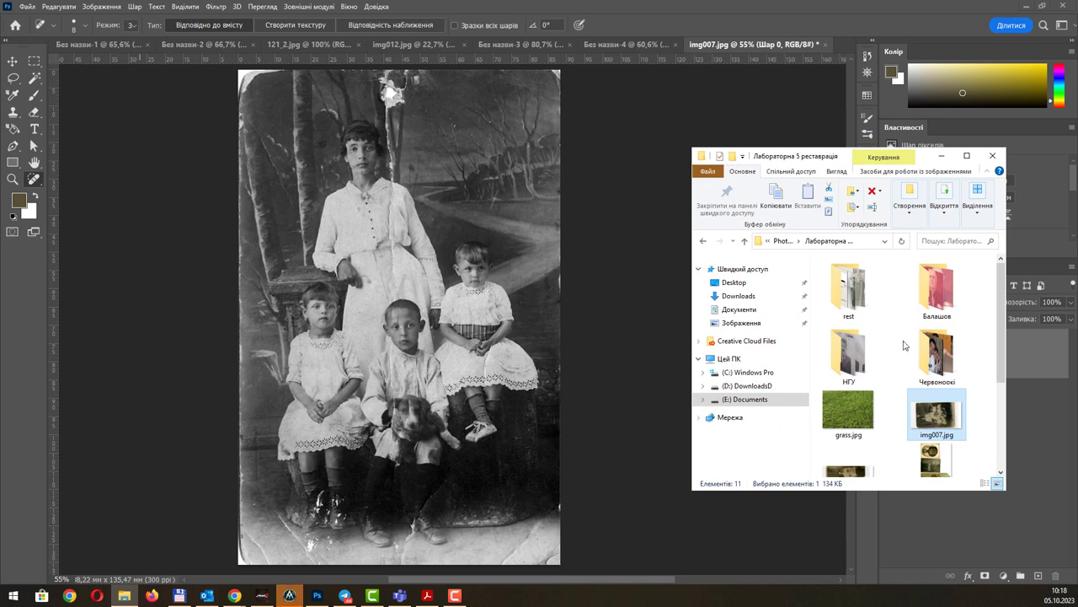
scroll(951, 357, down, 2)
scroll(950, 357, up, 3)
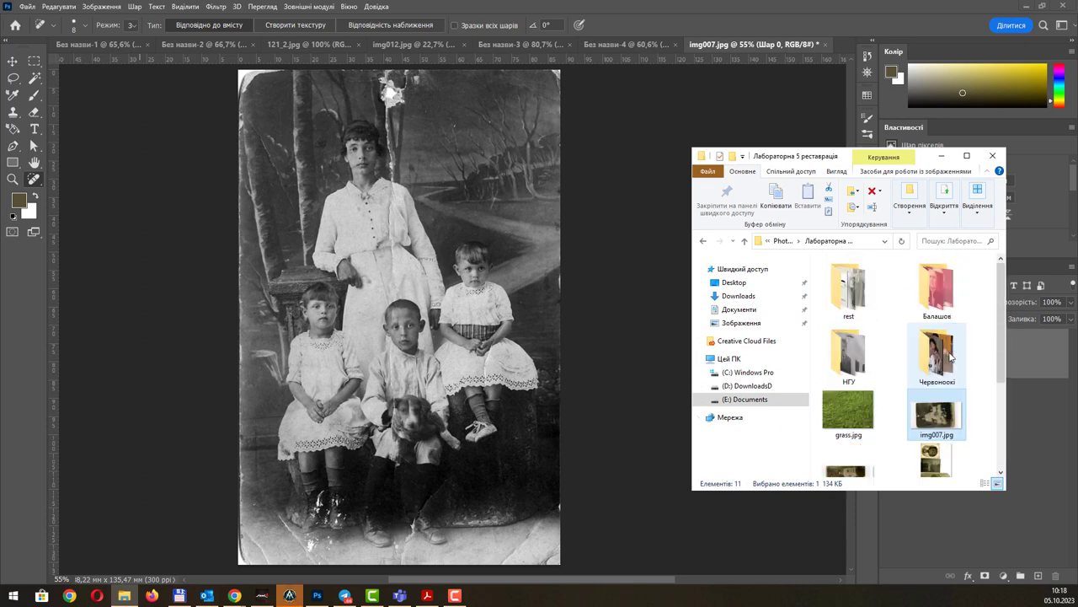
scroll(951, 357, down, 2)
scroll(950, 357, down, 1)
scroll(950, 357, up, 3)
double_click(867, 295)
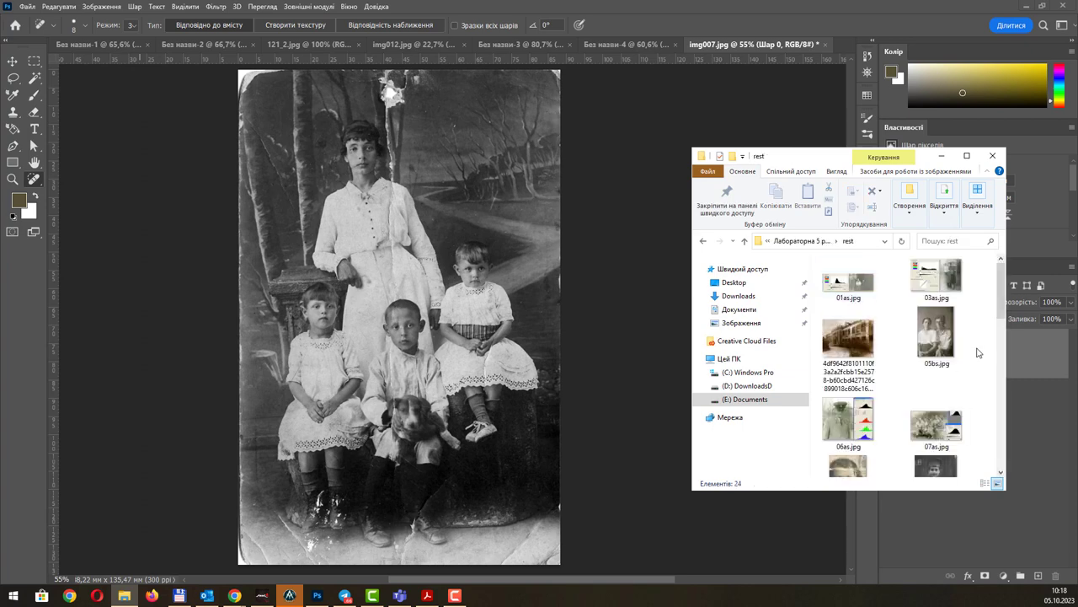
scroll(977, 353, down, 3)
scroll(975, 353, down, 3)
scroll(973, 354, down, 3)
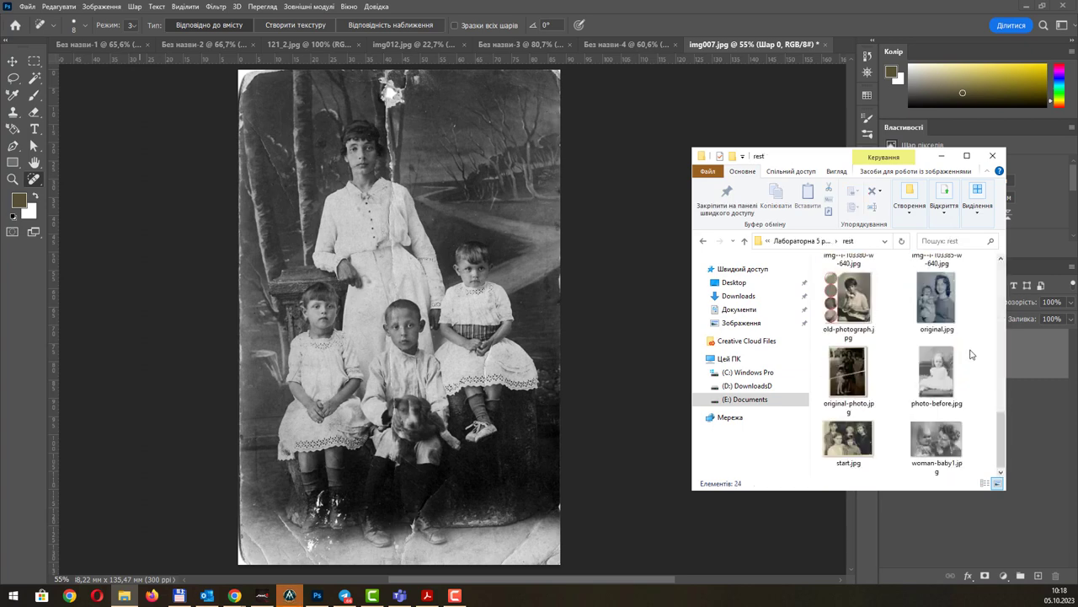
scroll(966, 357, up, 2)
scroll(966, 357, up, 1)
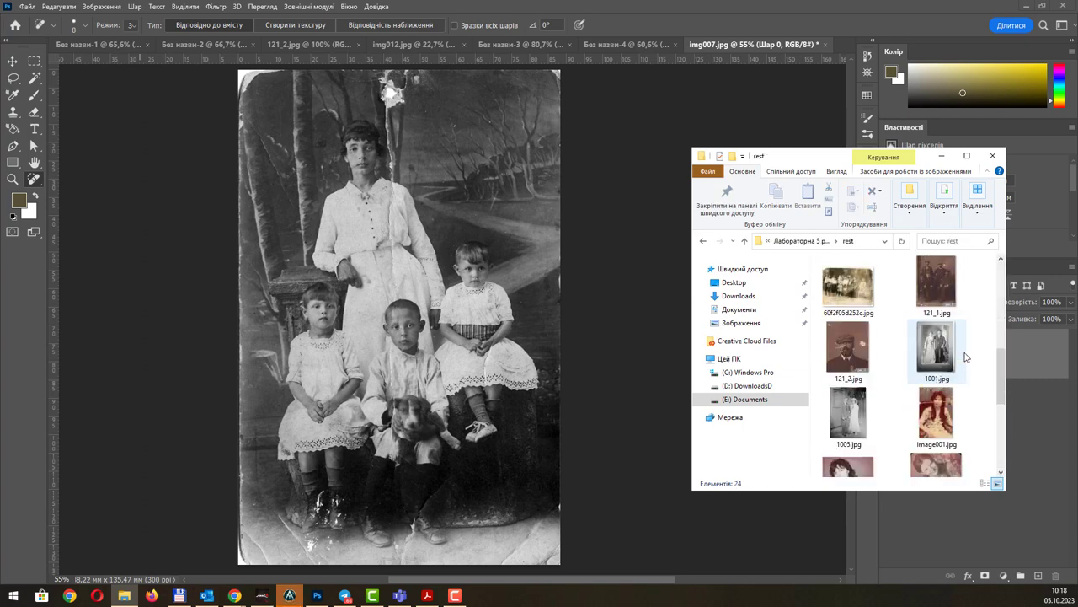
scroll(967, 357, up, 1)
scroll(966, 357, up, 1)
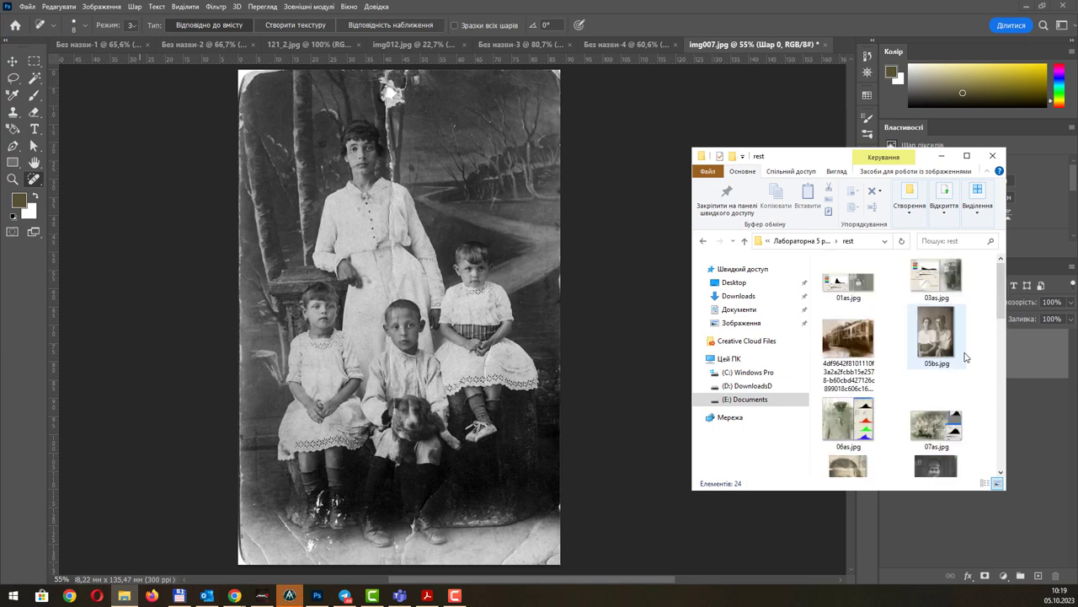
Go back to the restoration lab folder and return to the Photoshop family photo.
key(BackSpace)
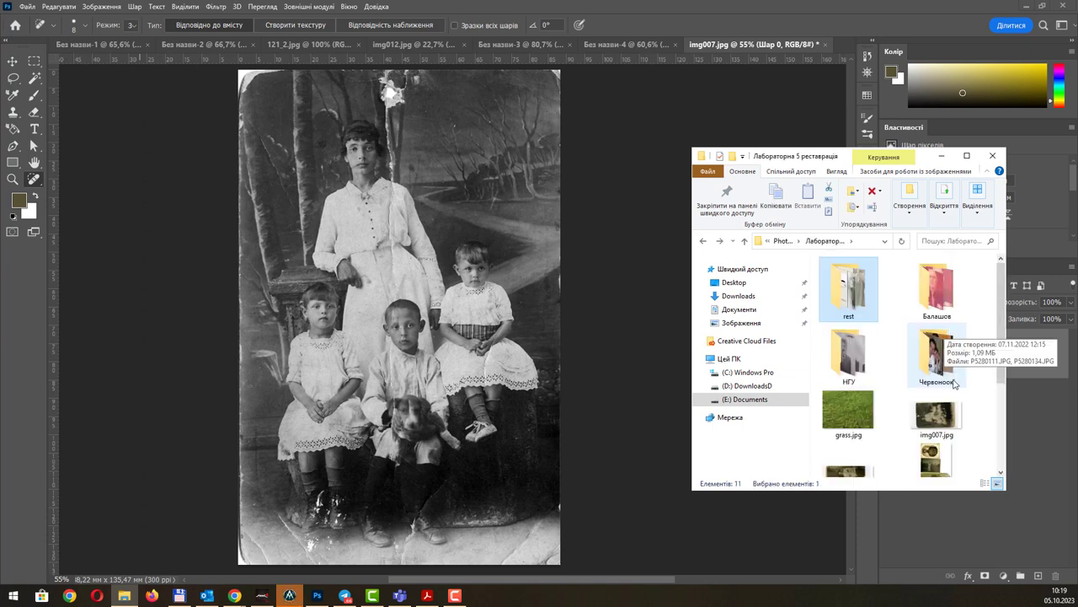
scroll(956, 385, down, 3)
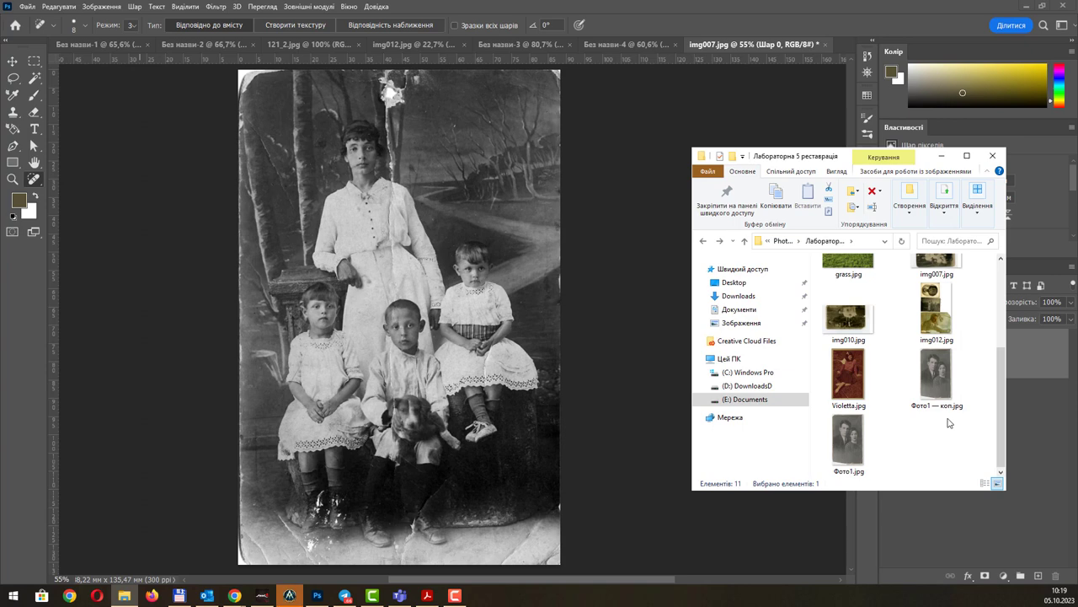
click(644, 130)
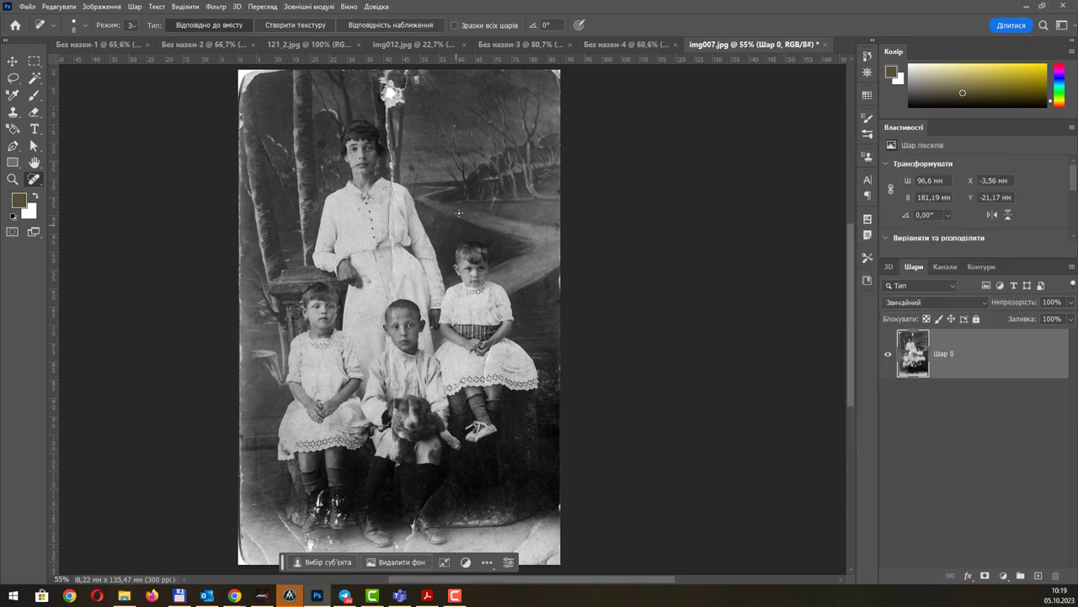
Open Dust & Scratches and trial threshold 4 and radius 15, comparing with preview toggled.
click(215, 6)
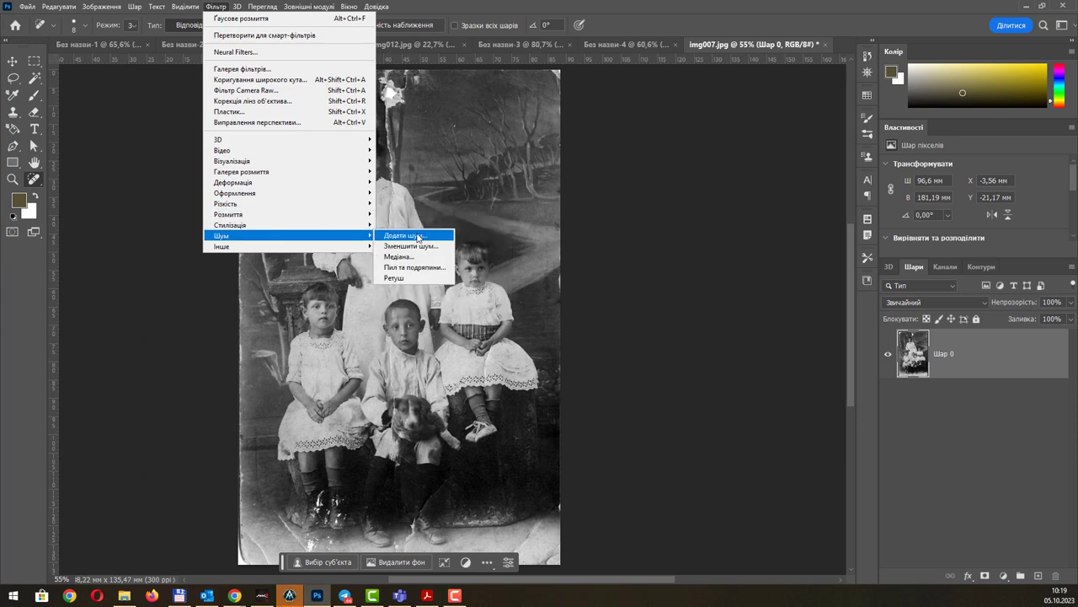
mouse_move(253, 236)
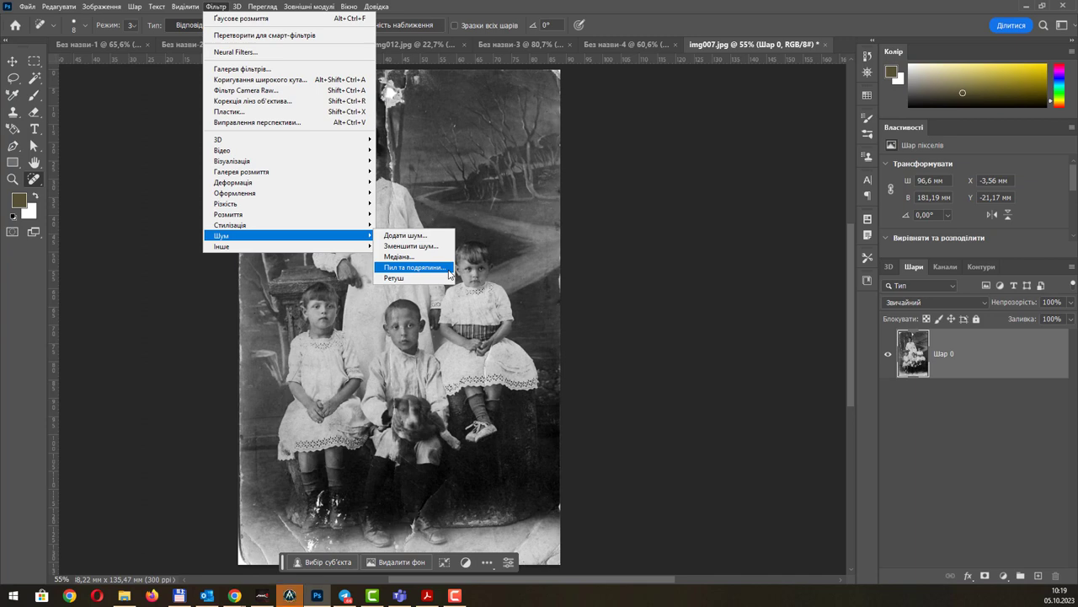
click(450, 268)
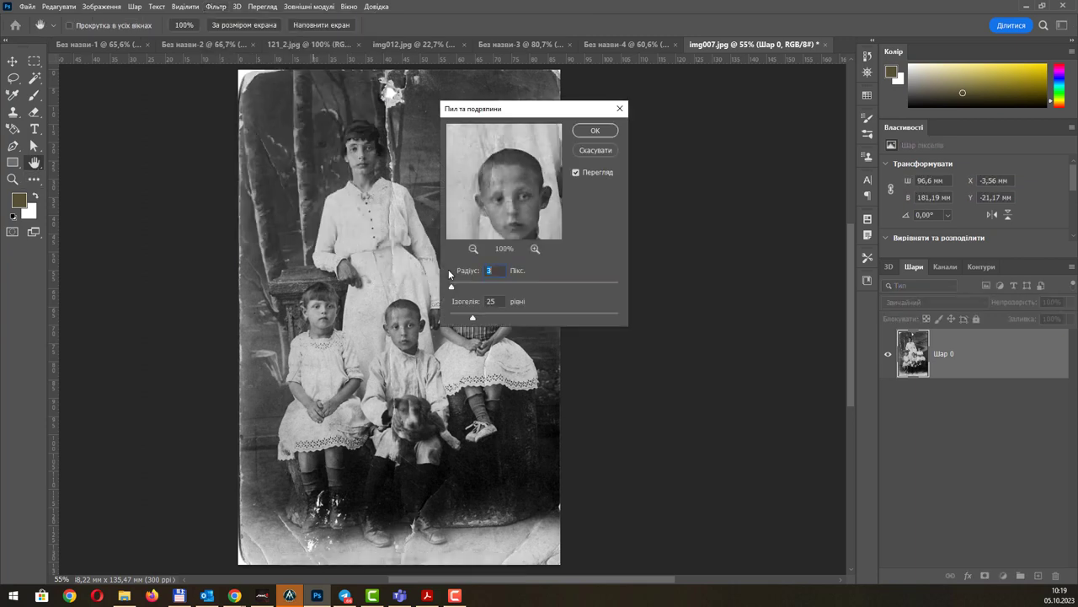
drag(529, 122, 703, 136)
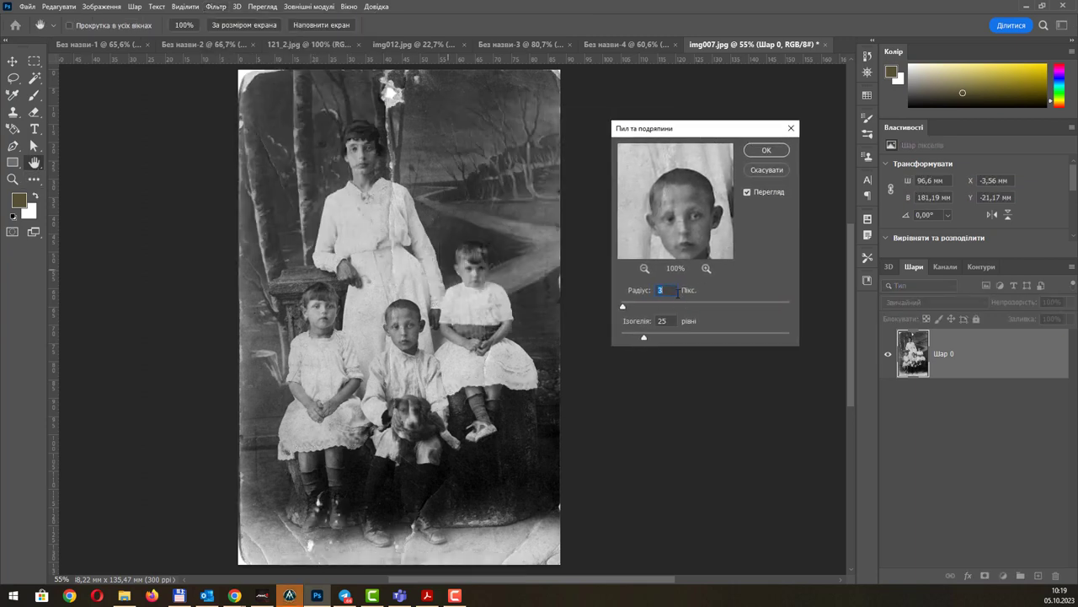
mouse_move(645, 338)
mouse_down()
mouse_move(625, 335)
mouse_move(620, 306)
mouse_move(768, 341)
mouse_up()
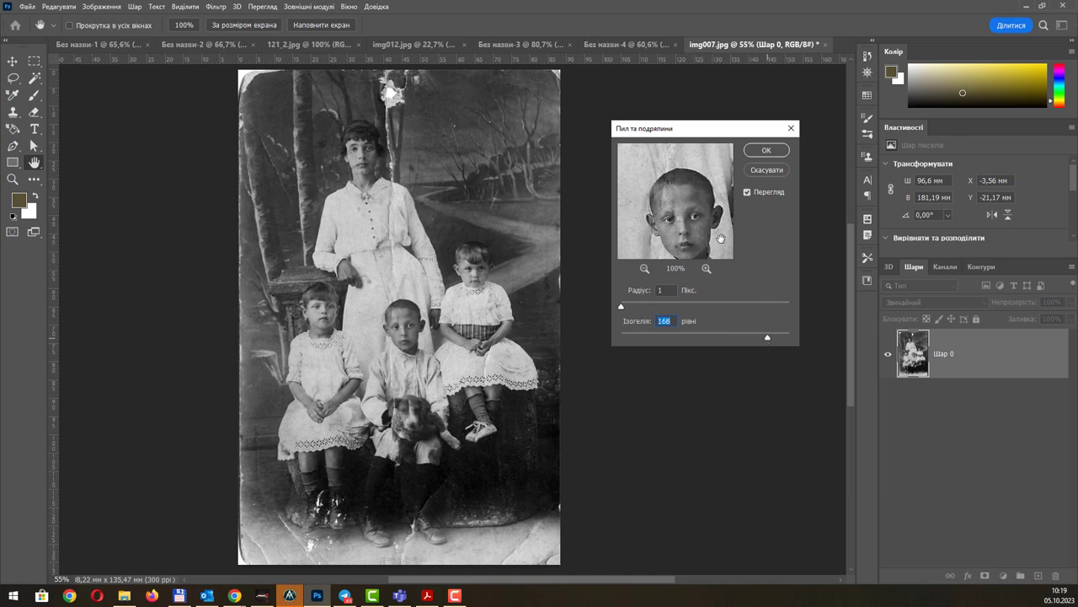
click(746, 193)
click(747, 192)
drag(622, 304, 662, 311)
click(748, 192)
click(761, 193)
Settle on radius 18 px and threshold 194 and apply the filter.
drag(661, 308, 642, 309)
click(645, 303)
drag(747, 338, 717, 337)
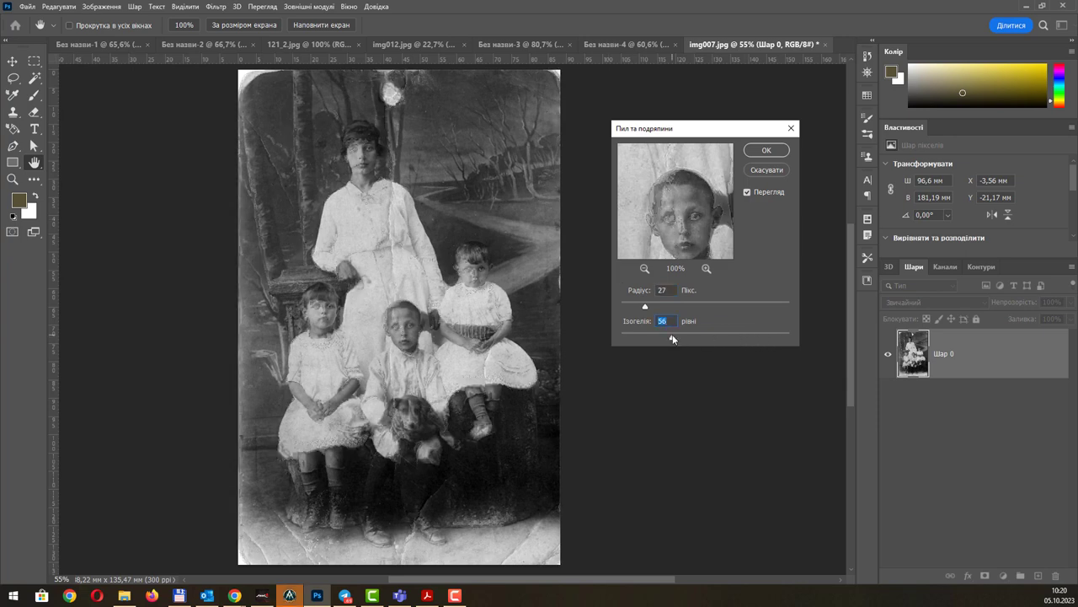
drag(678, 338, 772, 341)
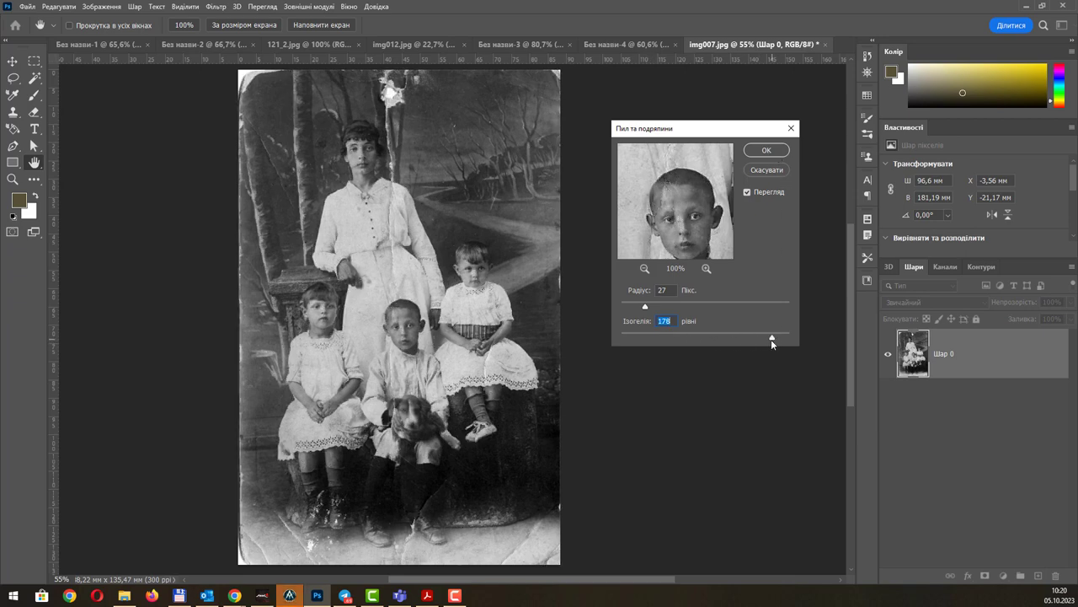
drag(772, 338, 779, 337)
drag(646, 308, 637, 309)
click(765, 150)
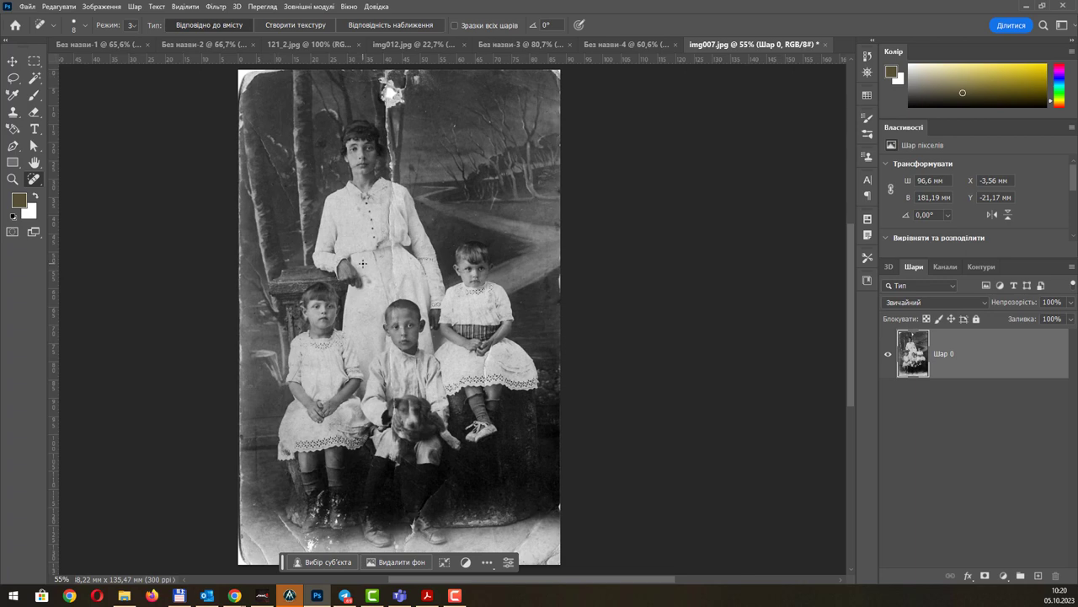
Cycle through the open documents, from the algorithm slide to the img012.jpg collage.
click(187, 45)
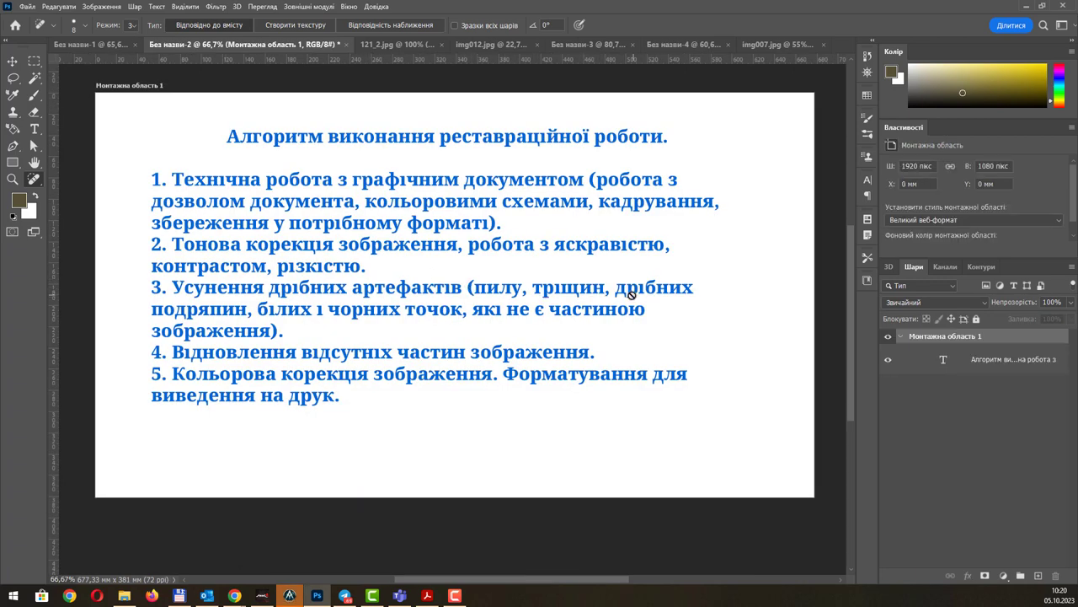
click(763, 44)
click(659, 45)
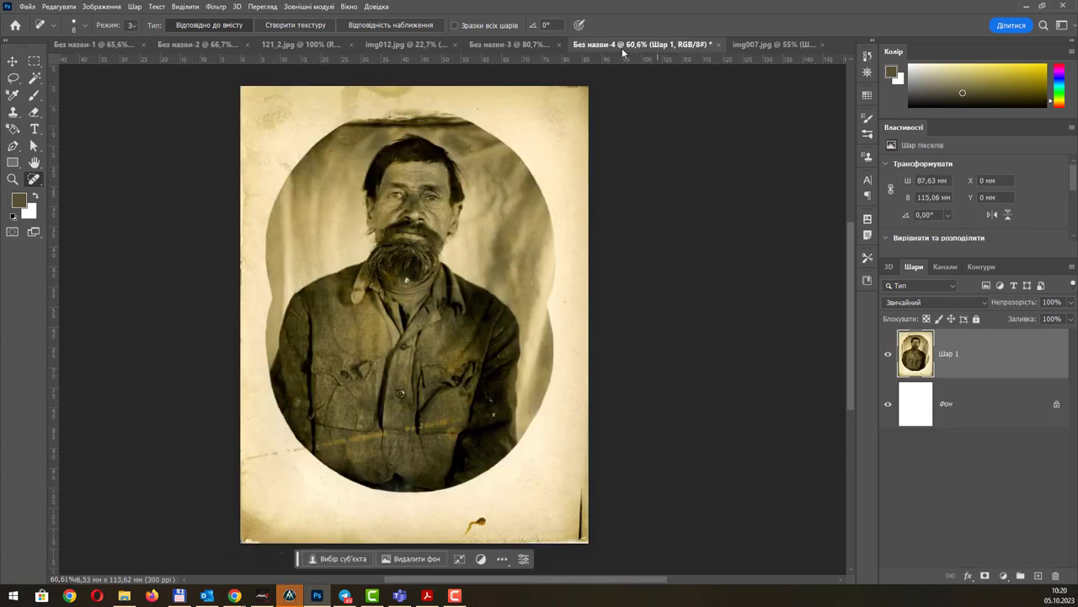
click(523, 47)
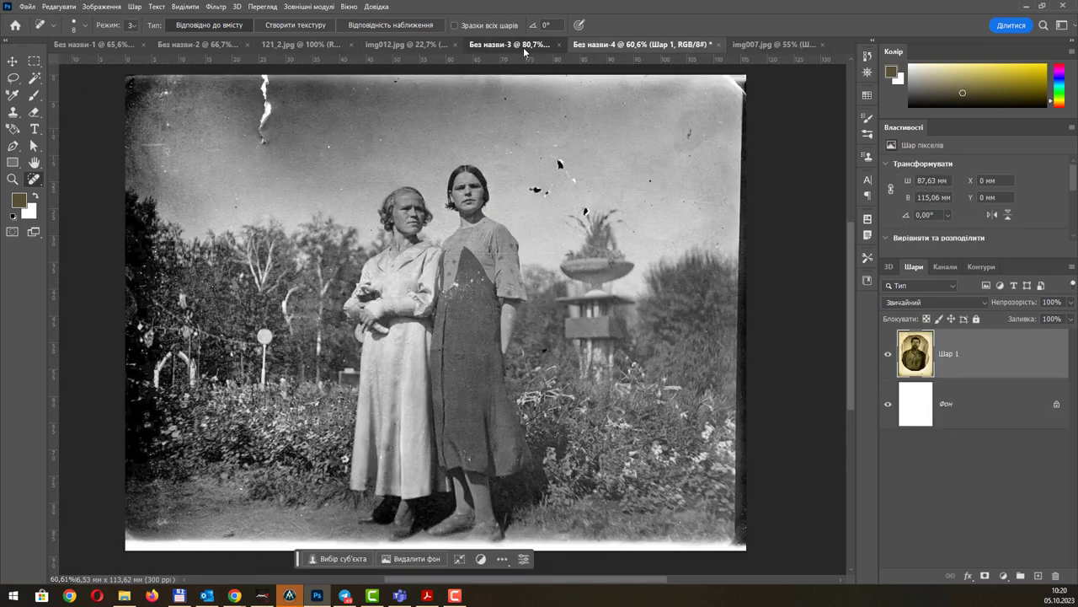
click(311, 48)
click(404, 46)
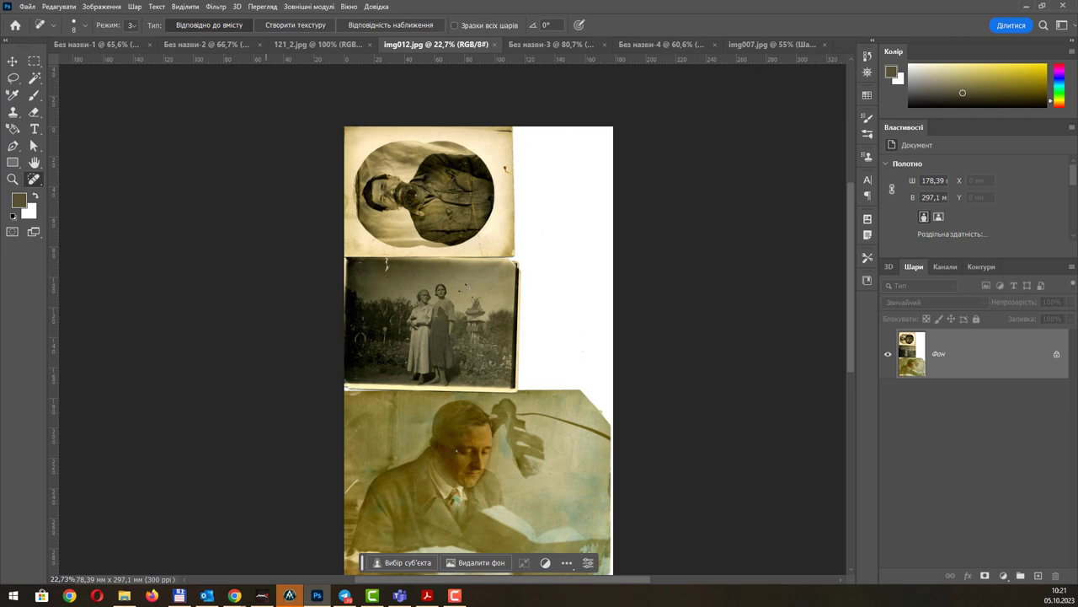
Drag Violetta.jpg from File Explorer into Photoshop and open its Levels dialog.
key(alt+Tab)
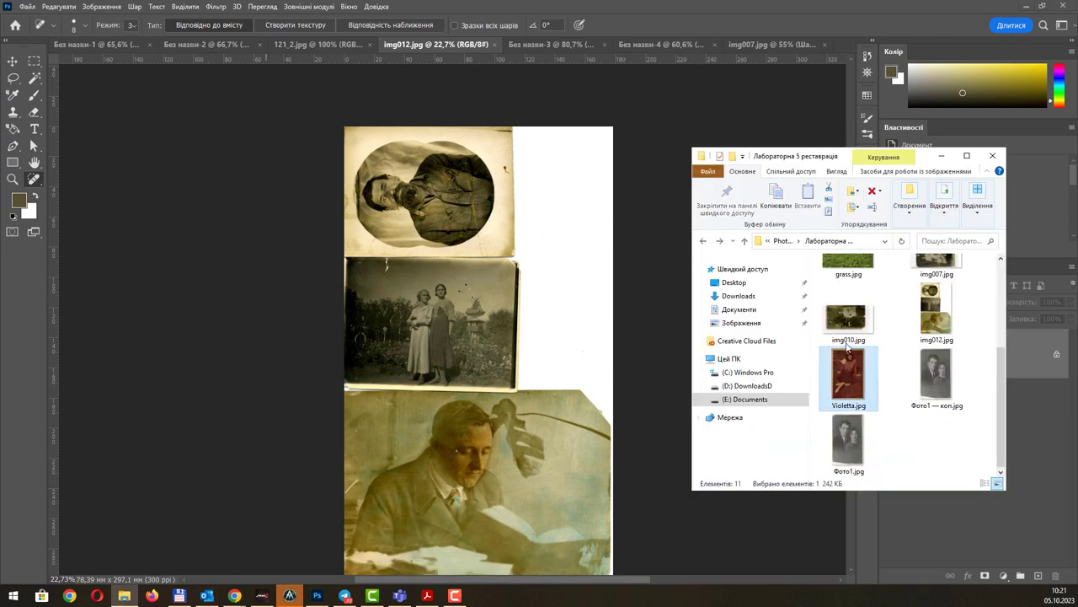
drag(848, 345, 843, 47)
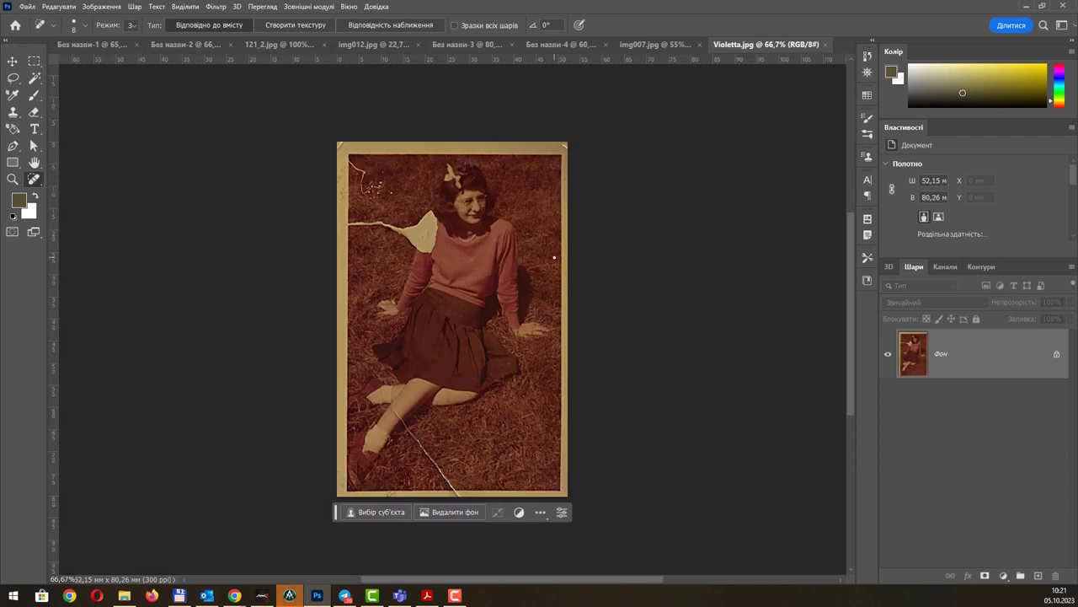
key(ctrl+l)
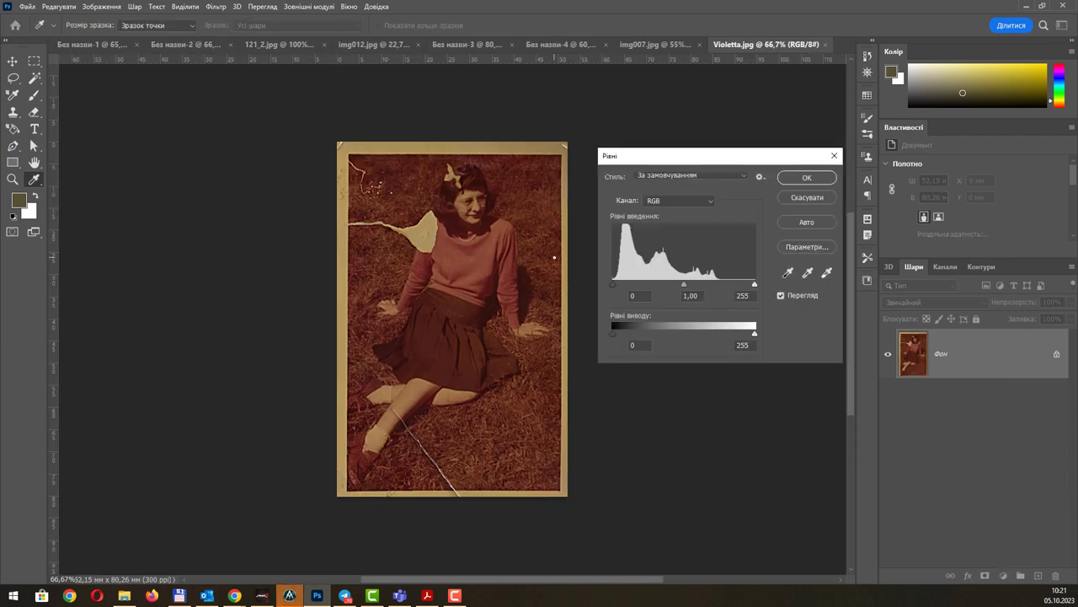
Apply Levels to Violetta.jpg with the white input point at 177.
drag(756, 284, 651, 284)
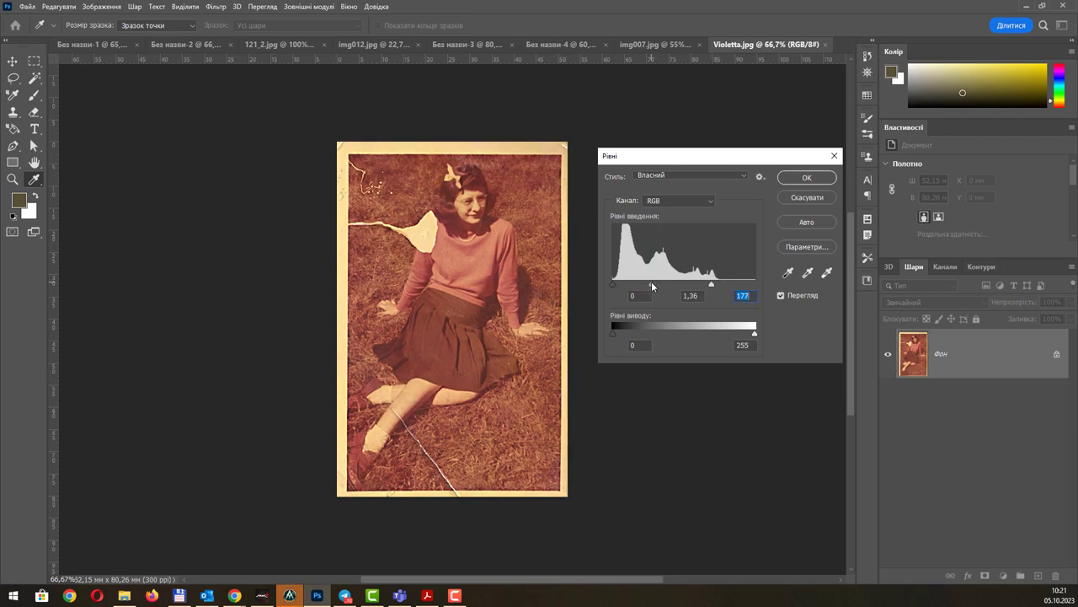
click(806, 179)
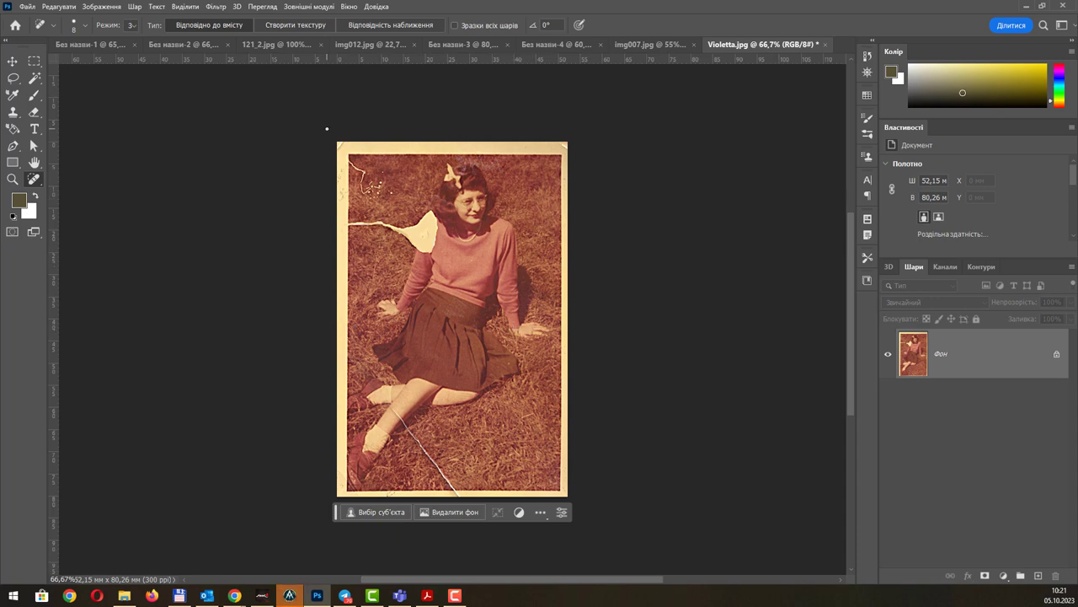
click(34, 182)
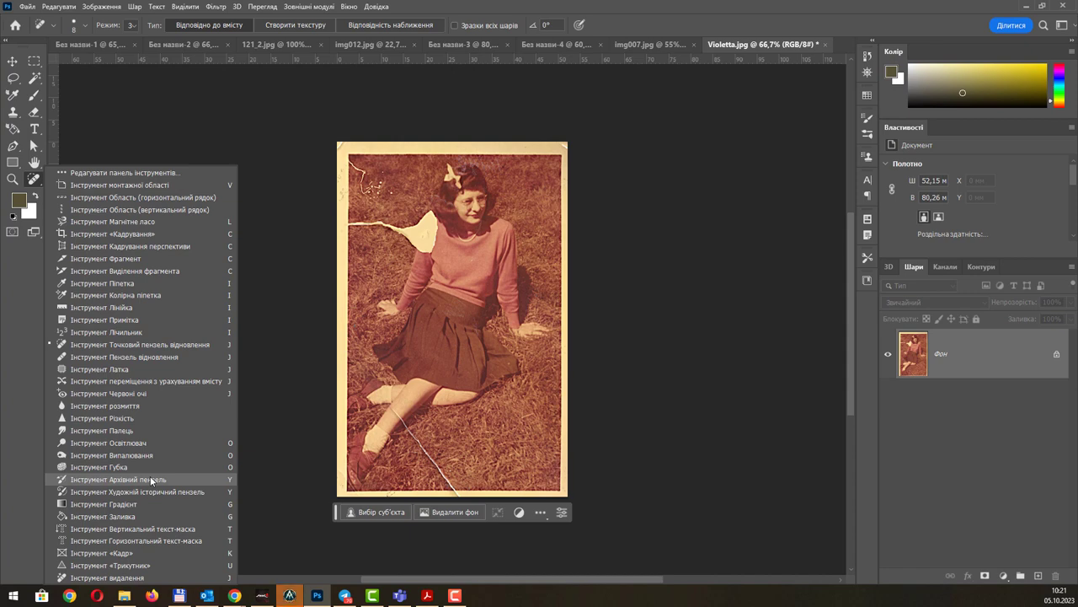
Set the Sharpen tool to size 250, zoom in on the tear, then pick the Rectangular Marquee.
click(149, 417)
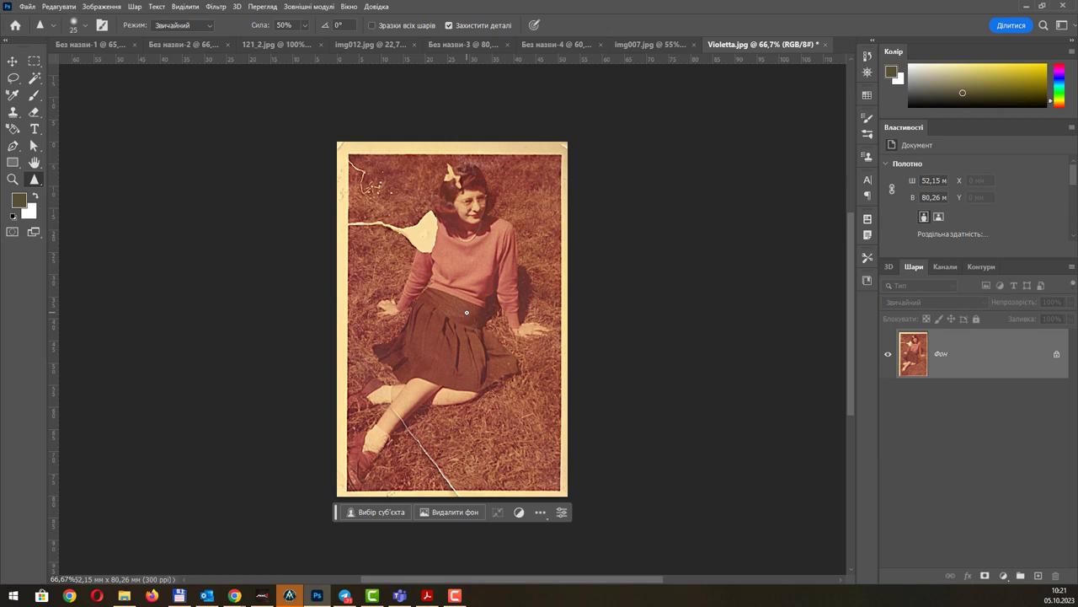
key(bracketright)
key(bracketright)
key(bracketright)
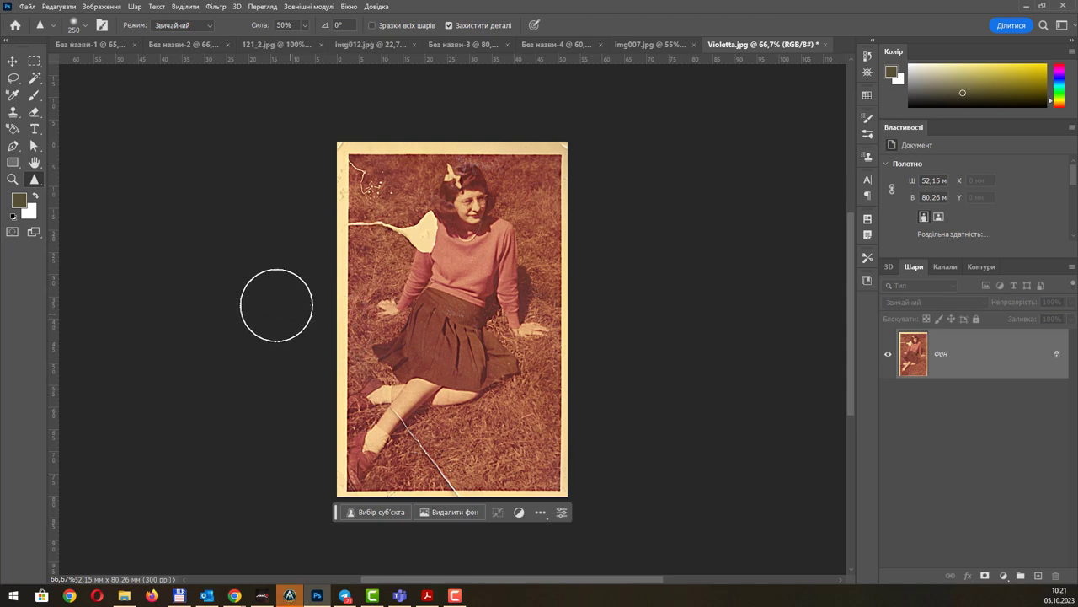
scroll(514, 281, up, 1)
scroll(514, 281, up, 3)
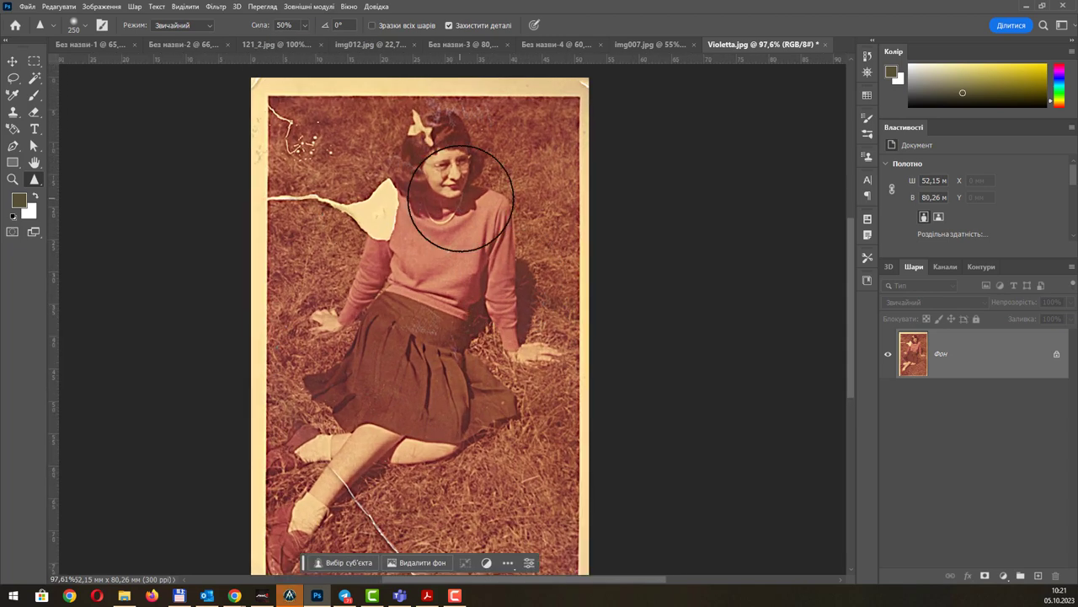
click(34, 62)
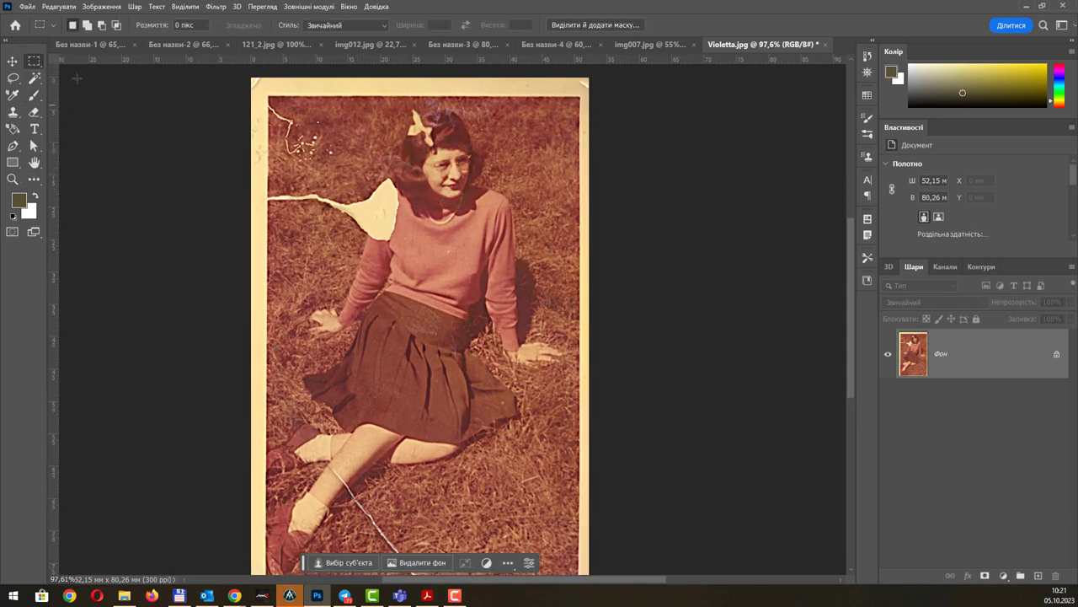
scroll(388, 209, up, 2)
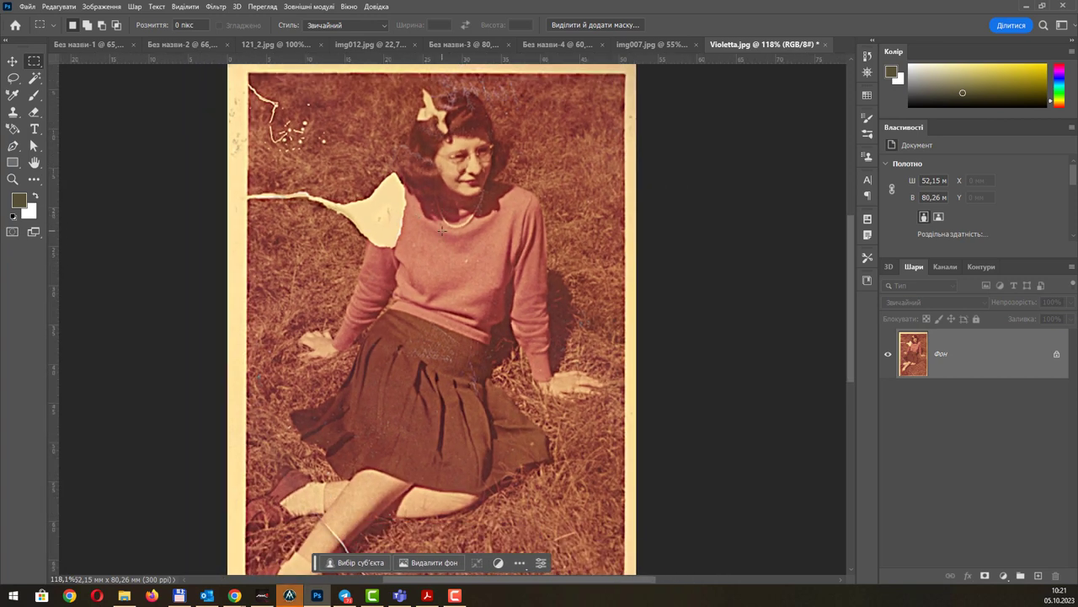
Apply a Levels correction with black input 19 and midtone 1,19.
scroll(442, 229, down, 1)
key(ctrl+l)
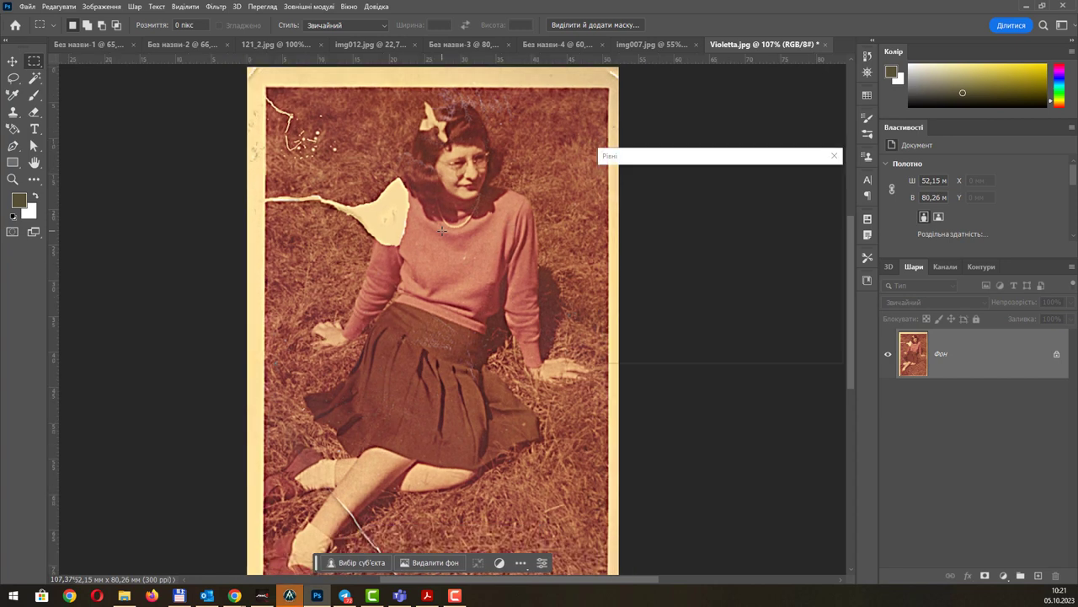
drag(615, 286, 682, 286)
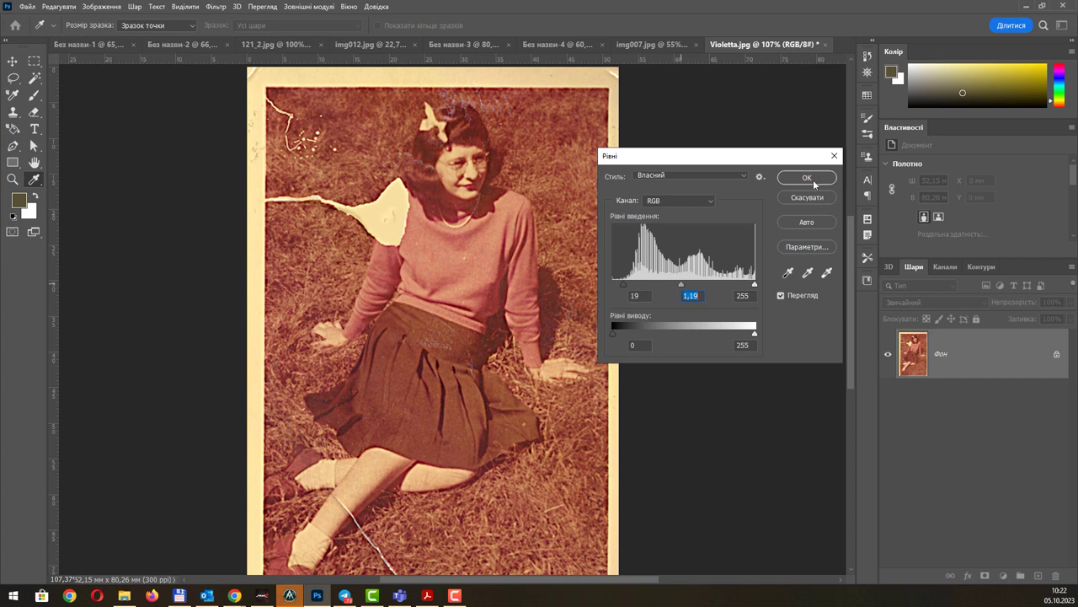
key(Return)
Switch from the rectangular marquee to the freehand Lasso tool.
key(m)
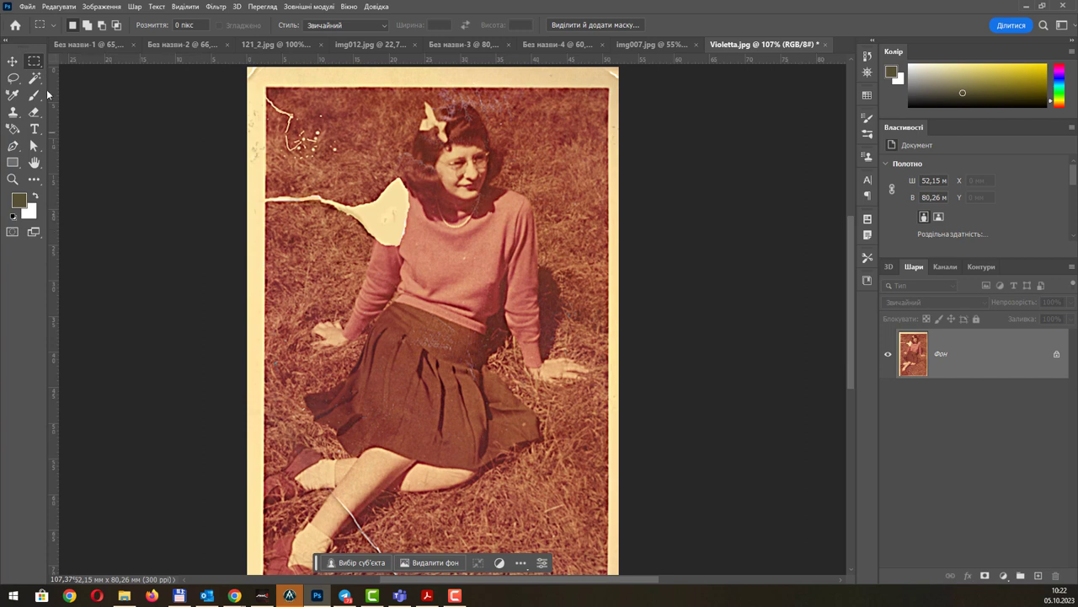
click(11, 83)
scroll(396, 227, up, 1)
Trace around the torn shoulder patch and set the Lasso feather to 1 px.
scroll(411, 211, up, 1)
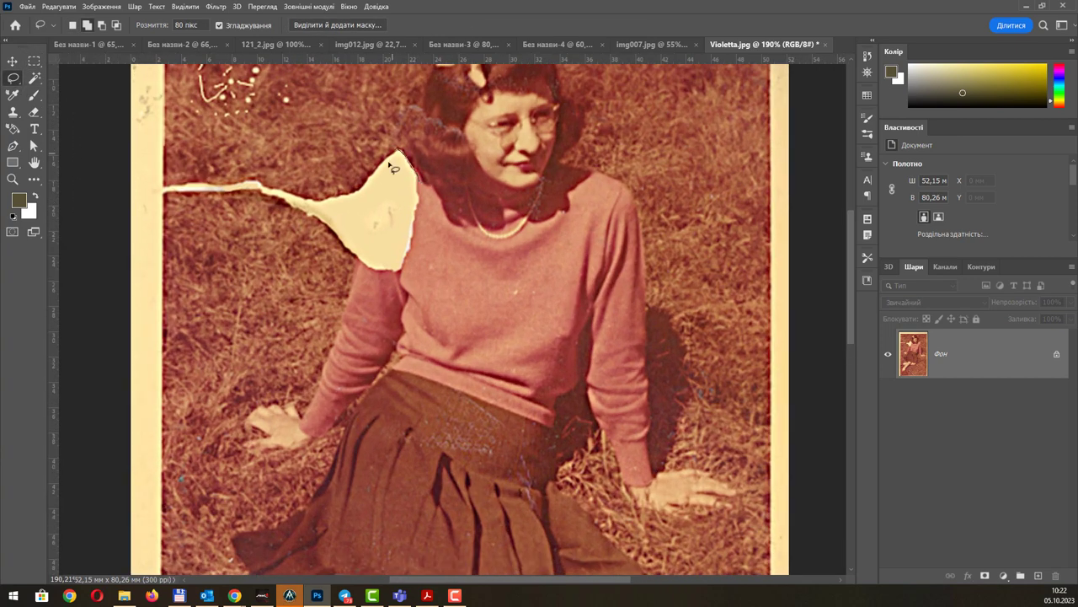
drag(365, 210, 408, 273)
drag(429, 216, 428, 221)
click(531, 234)
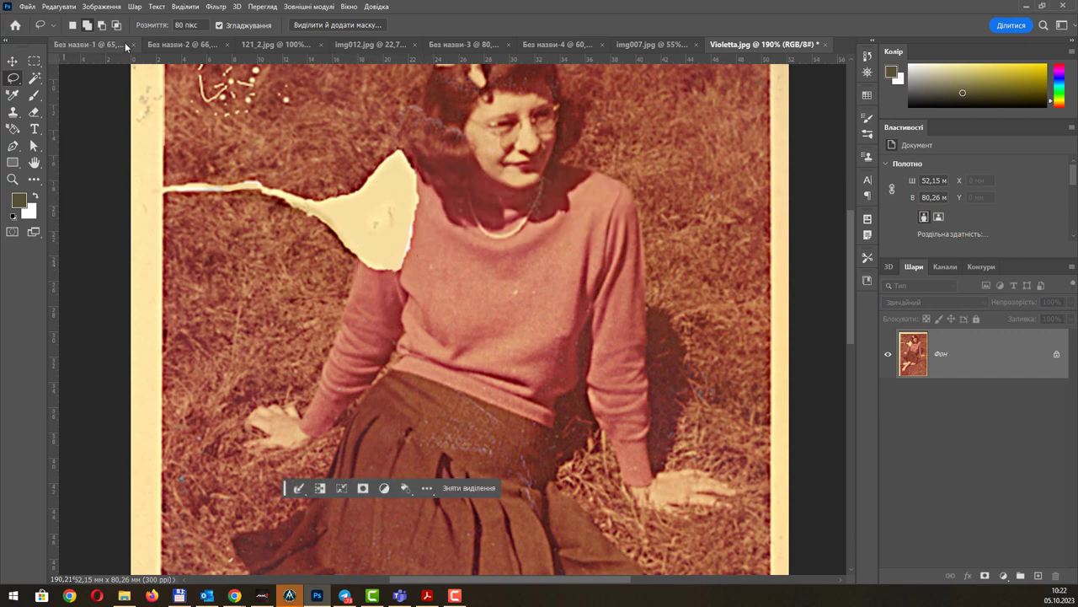
double_click(179, 26)
text(1)
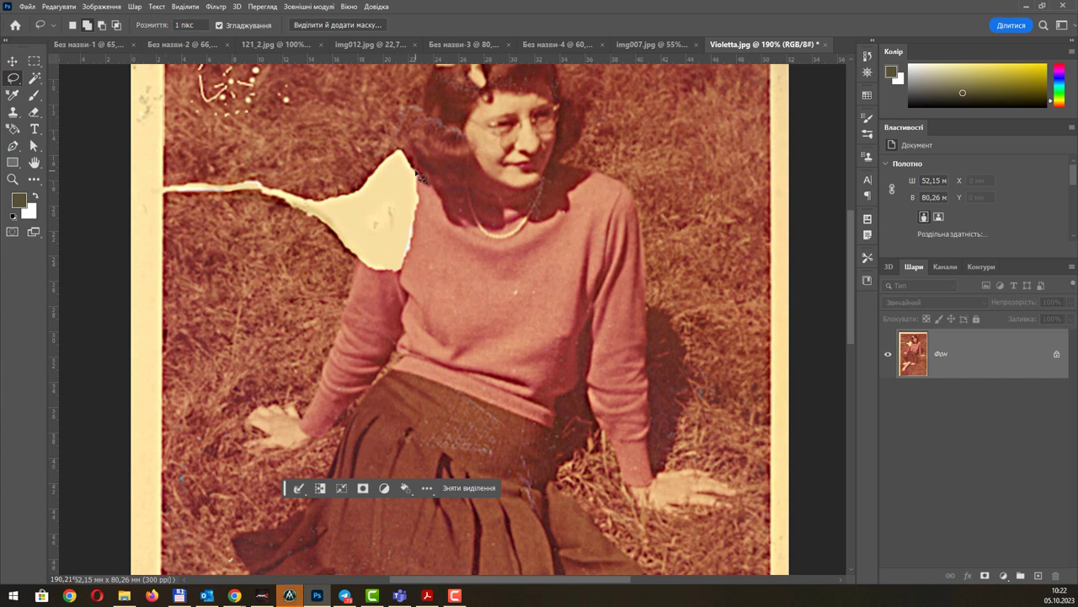
Reselect the torn patch and clone sweater texture from the other shoulder over it.
mouse_move(417, 173)
mouse_down()
mouse_move(405, 159)
mouse_move(372, 190)
mouse_move(359, 255)
mouse_move(368, 299)
mouse_move(399, 273)
mouse_move(425, 205)
mouse_move(419, 178)
mouse_up()
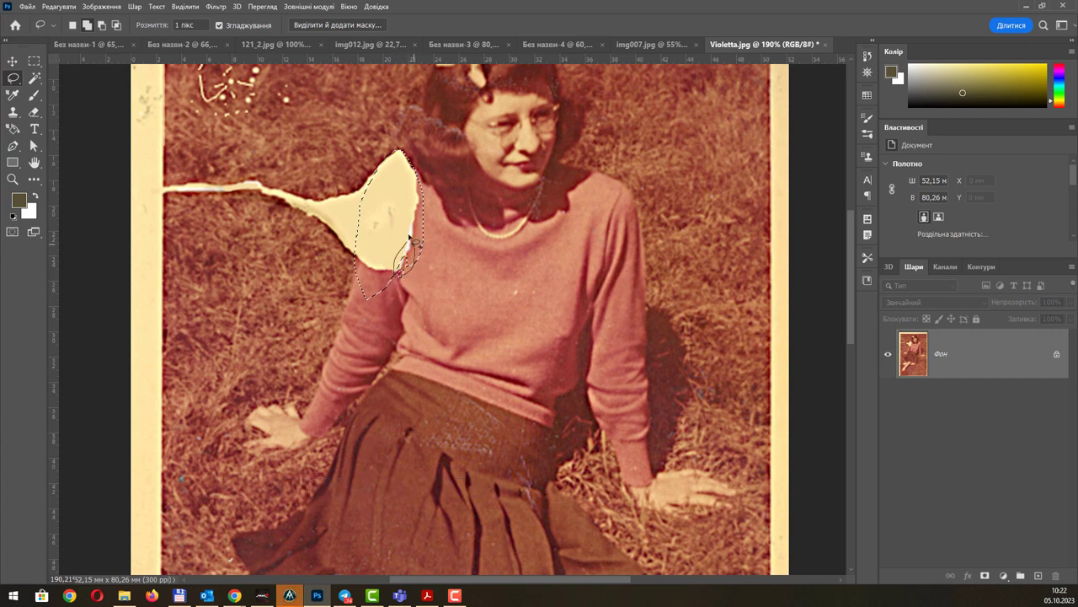
drag(411, 241, 423, 271)
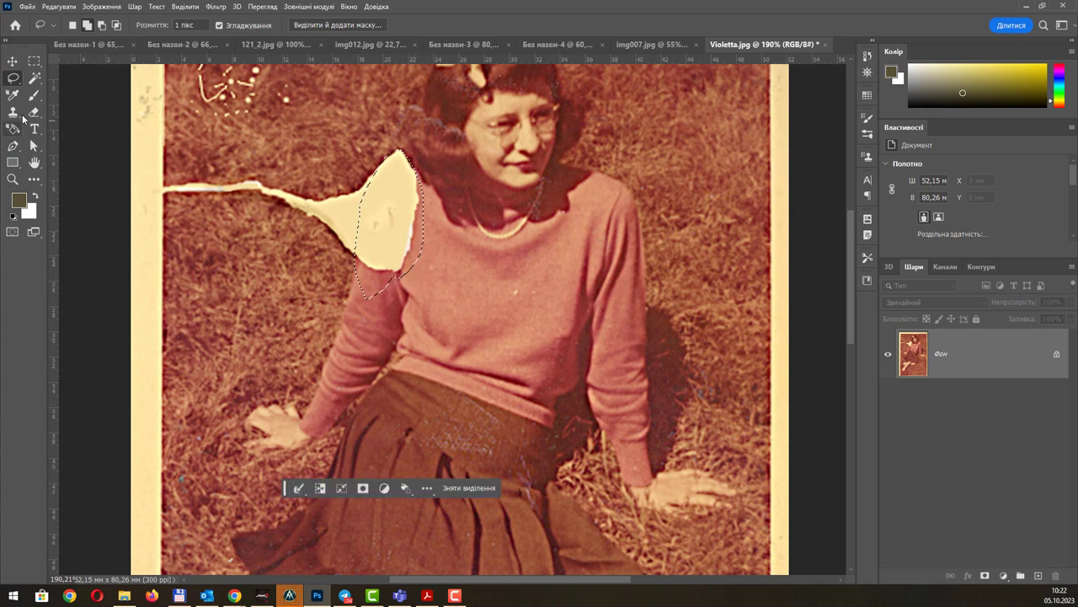
key(s)
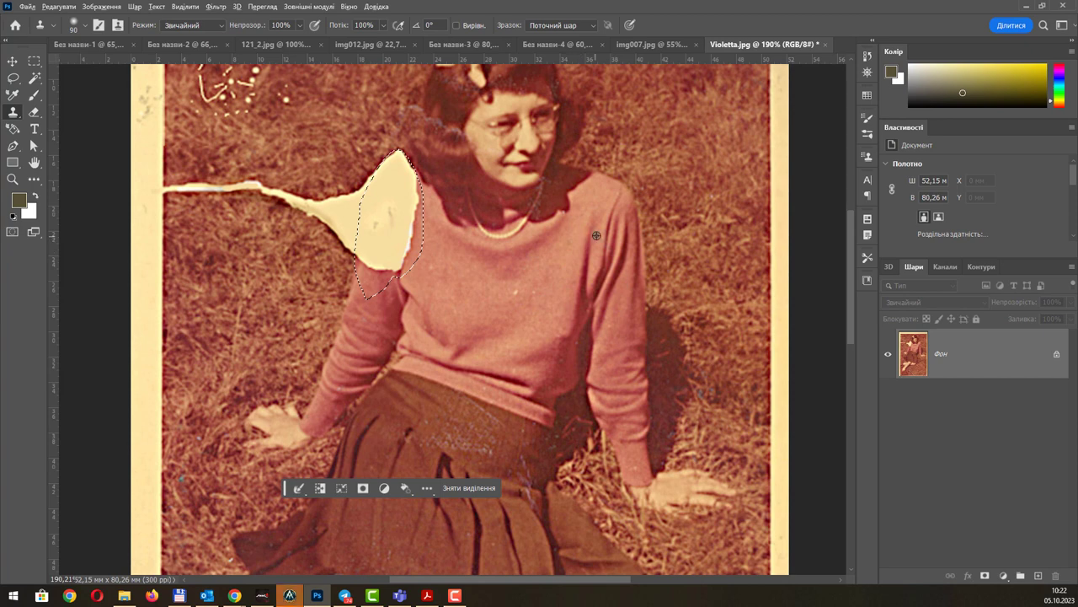
alt+click(601, 232)
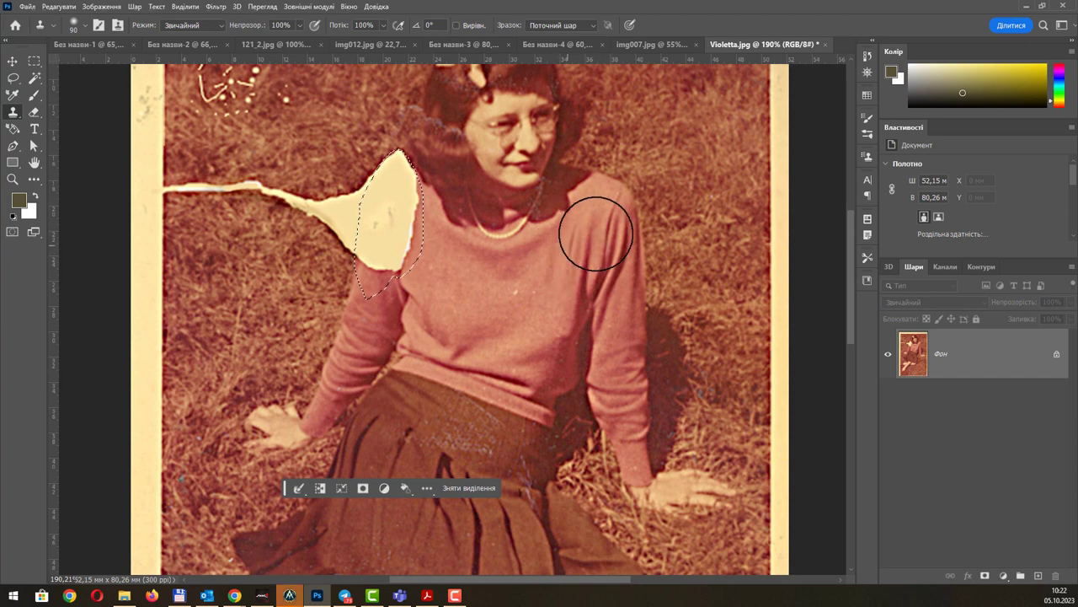
mouse_move(389, 221)
mouse_down()
mouse_move(396, 186)
mouse_move(373, 301)
mouse_up()
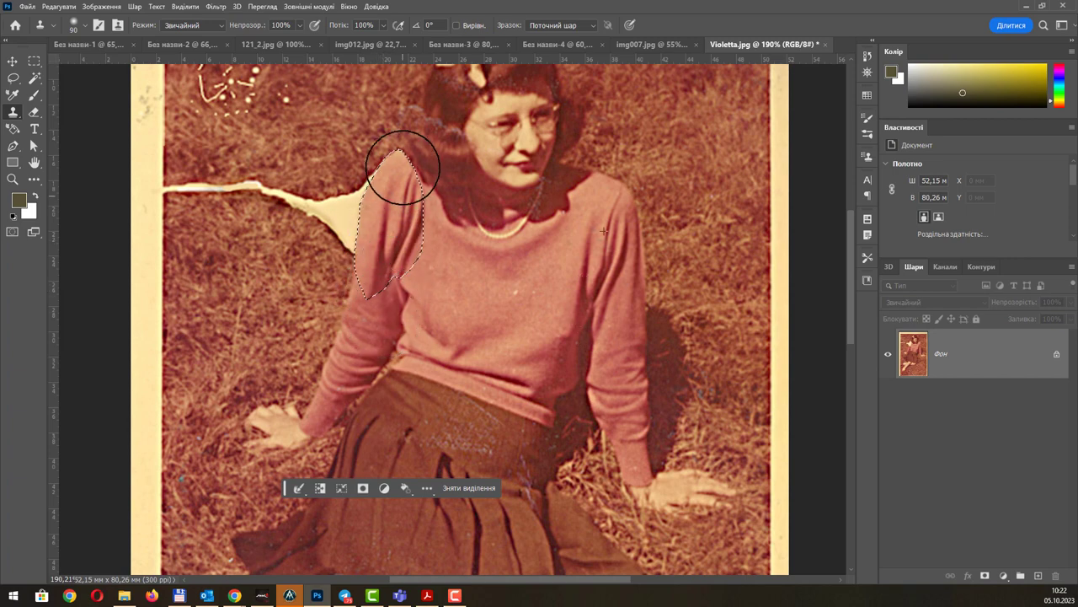
Undo the cloning to restore the selection, then sample the sweater's salmon colour with the Brush.
key(ctrl+d)
scroll(404, 224, down, 3)
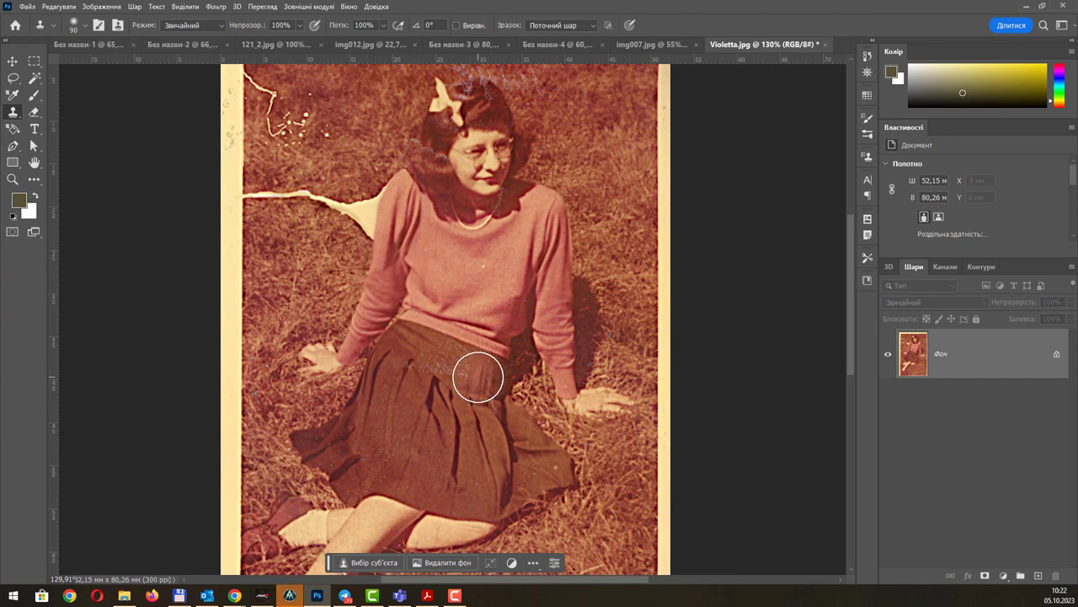
key(ctrl+z)
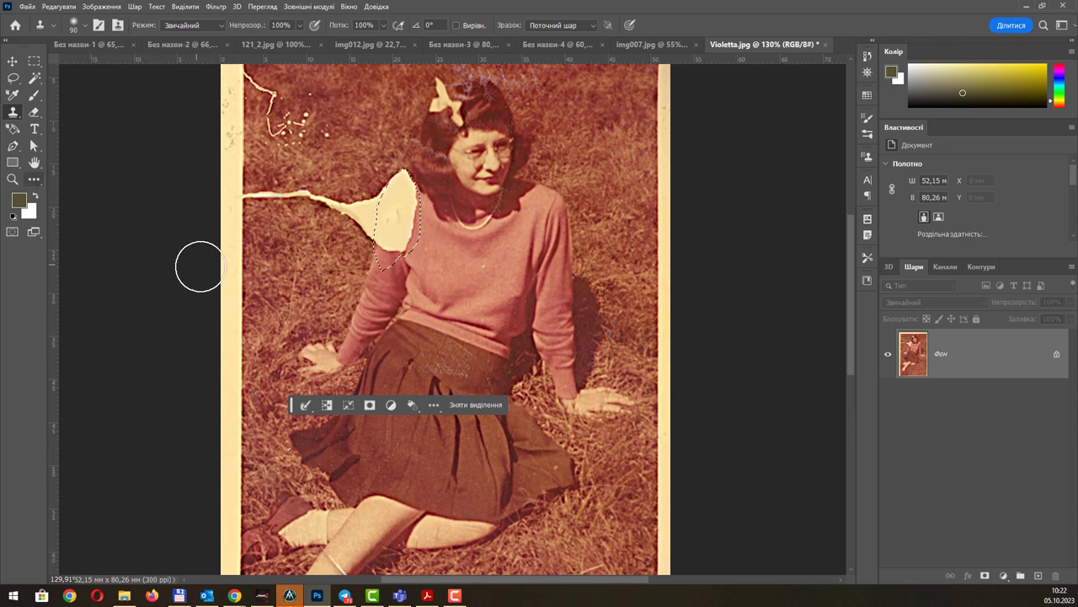
key(b)
alt+click(515, 244)
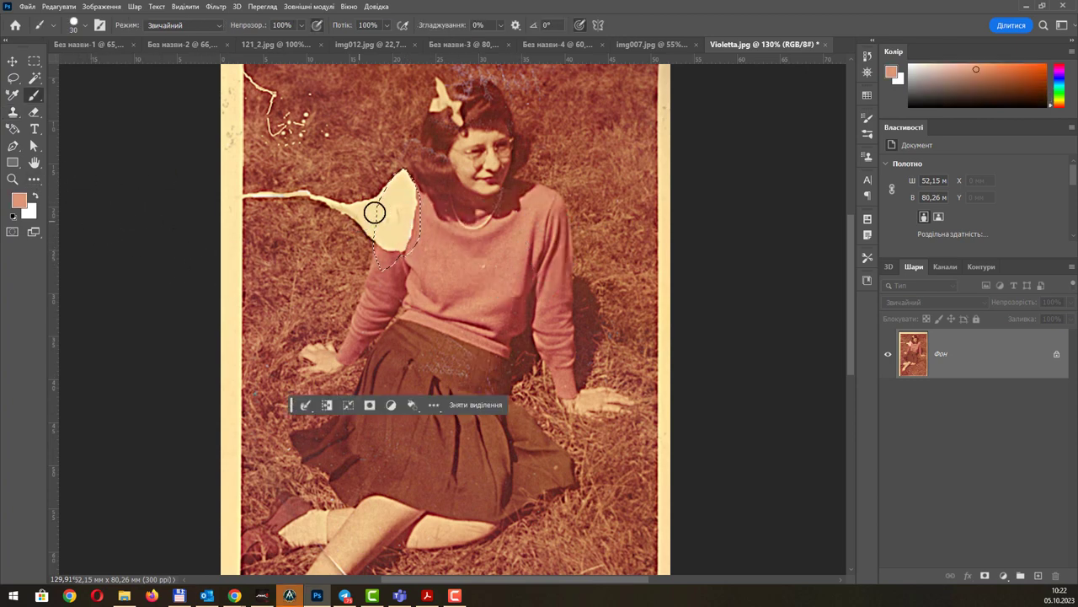
mouse_move(373, 212)
mouse_down()
mouse_move(392, 214)
mouse_move(407, 248)
mouse_up()
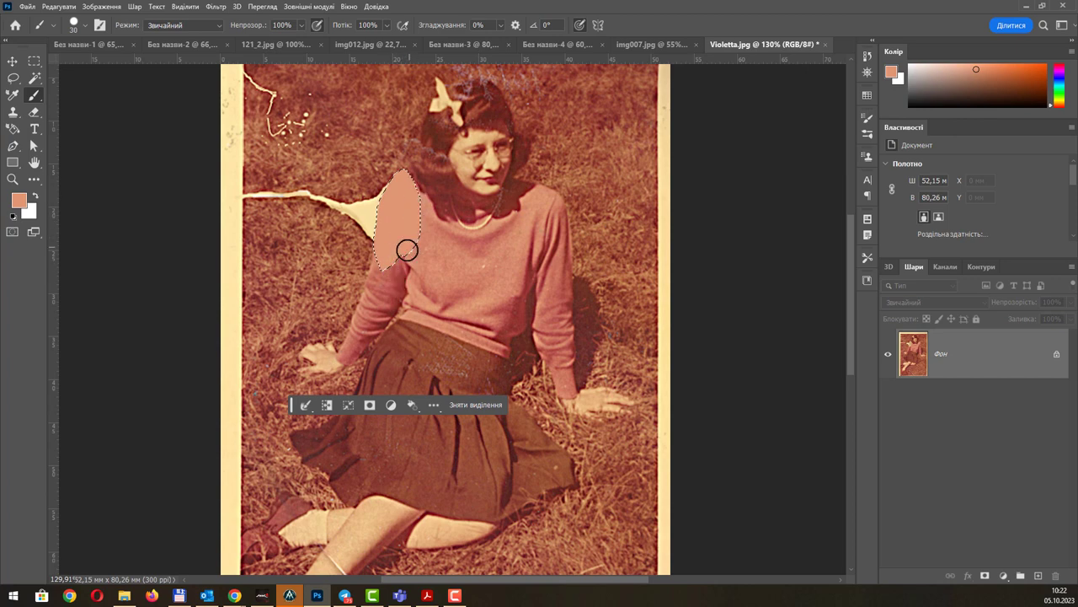
alt+click(389, 281)
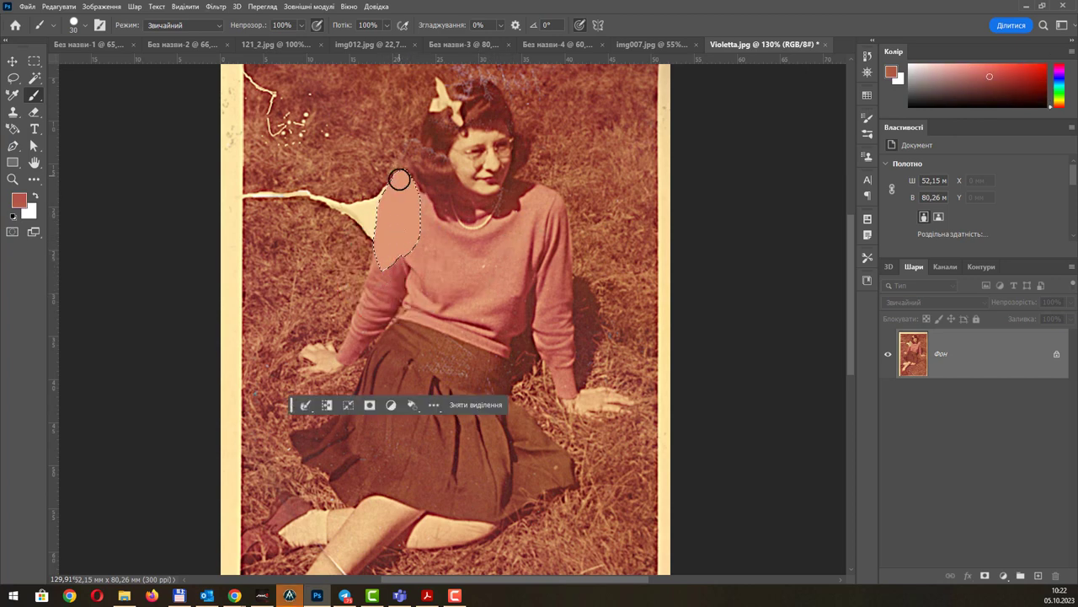
mouse_move(397, 176)
mouse_down()
mouse_move(409, 213)
mouse_move(399, 222)
mouse_up()
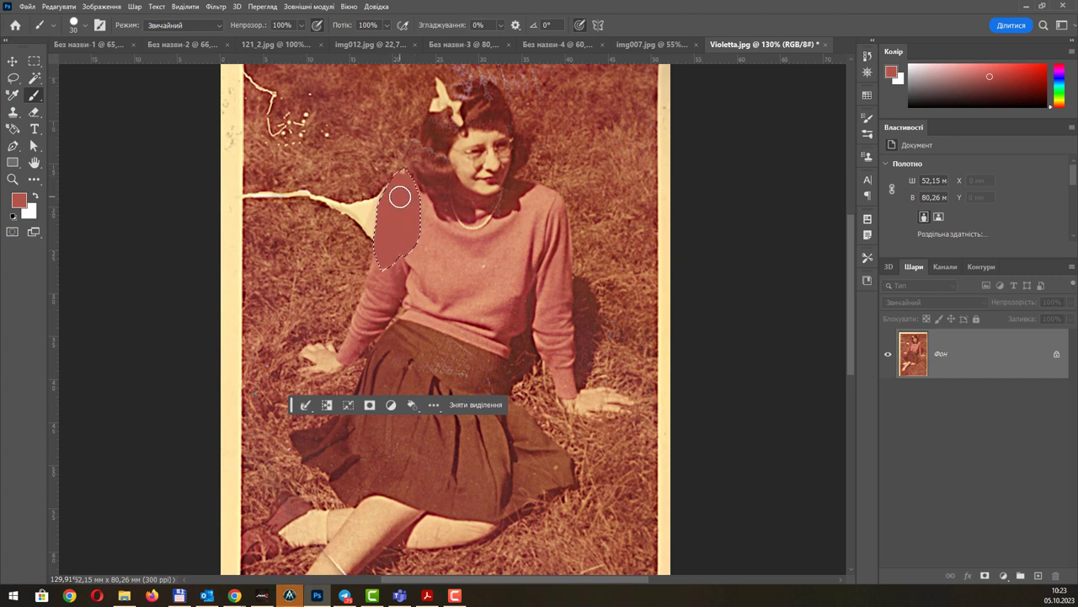
alt+click(414, 261)
right_click(394, 199)
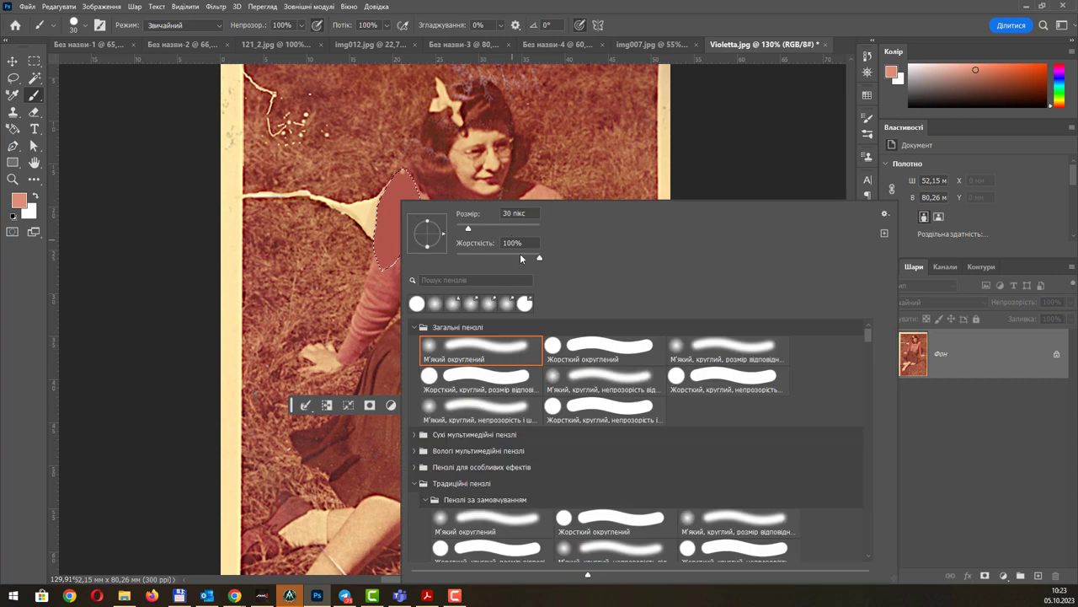
key(Return)
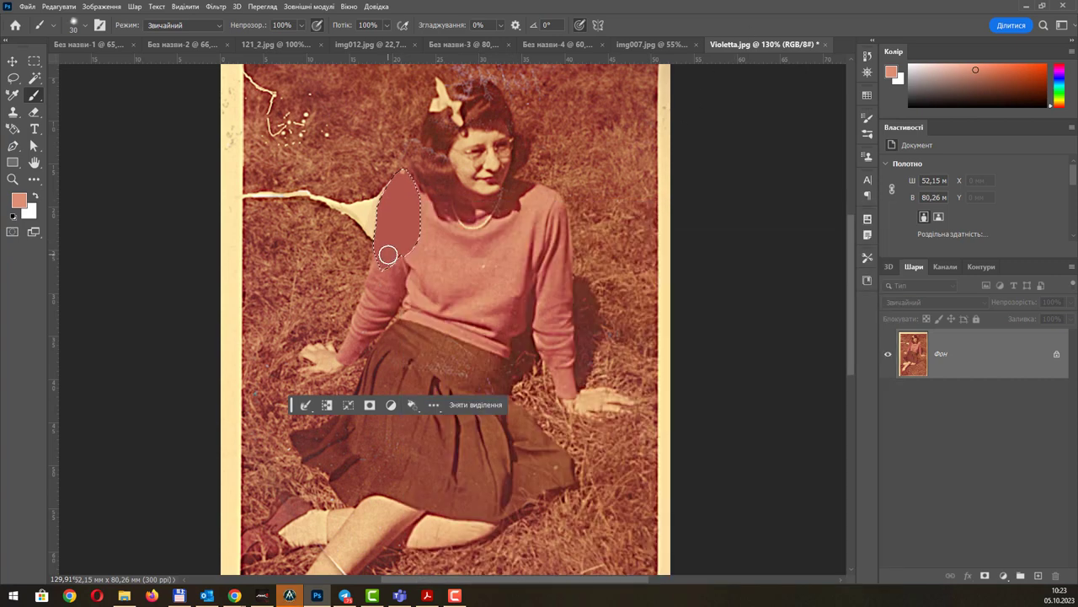
drag(401, 191, 405, 173)
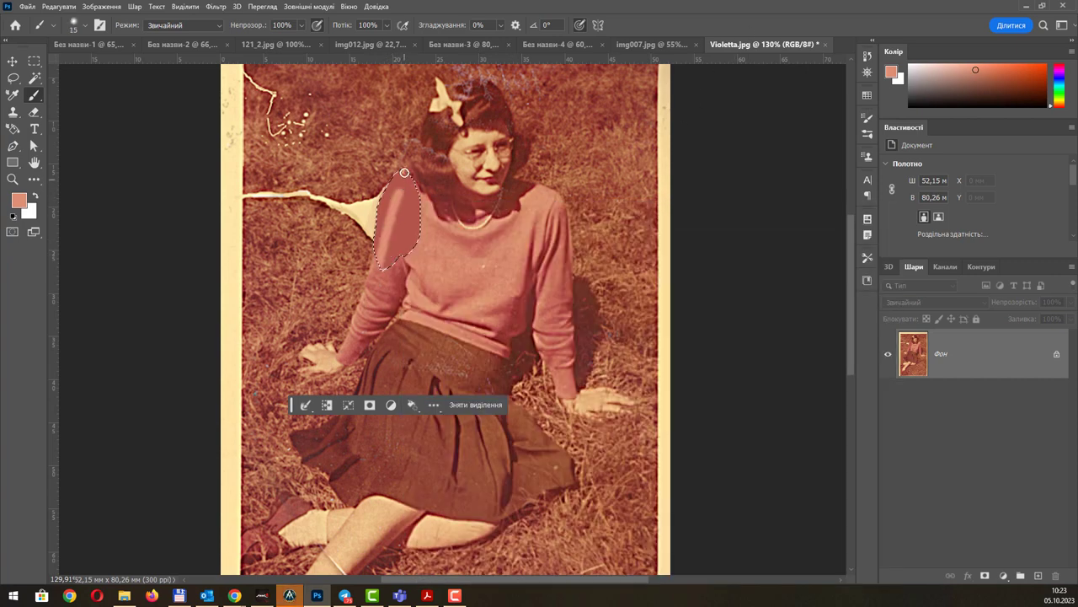
drag(392, 214, 409, 263)
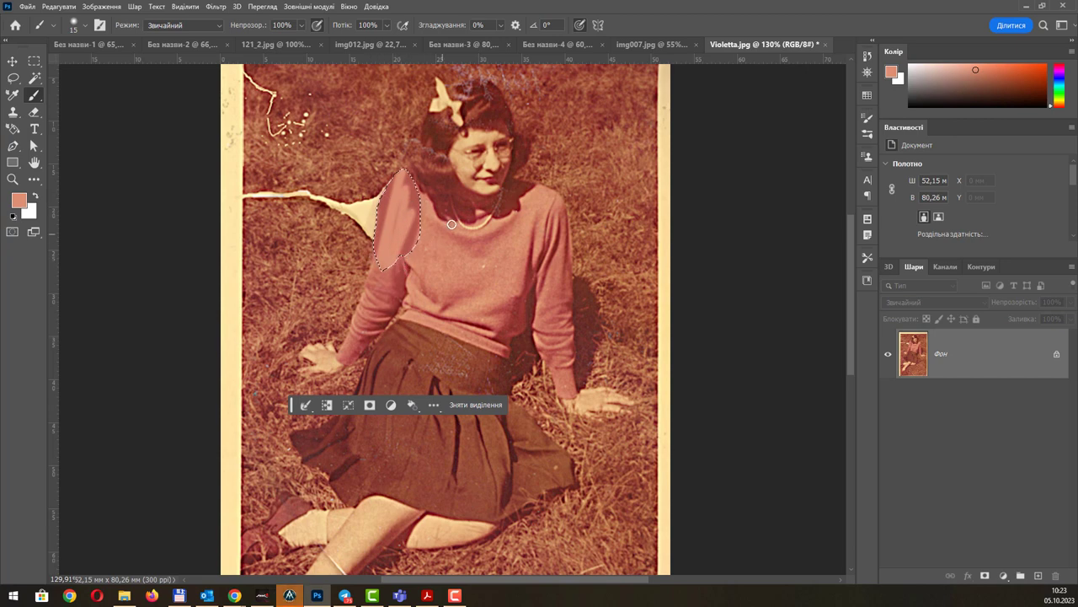
key(alt+BackSpace)
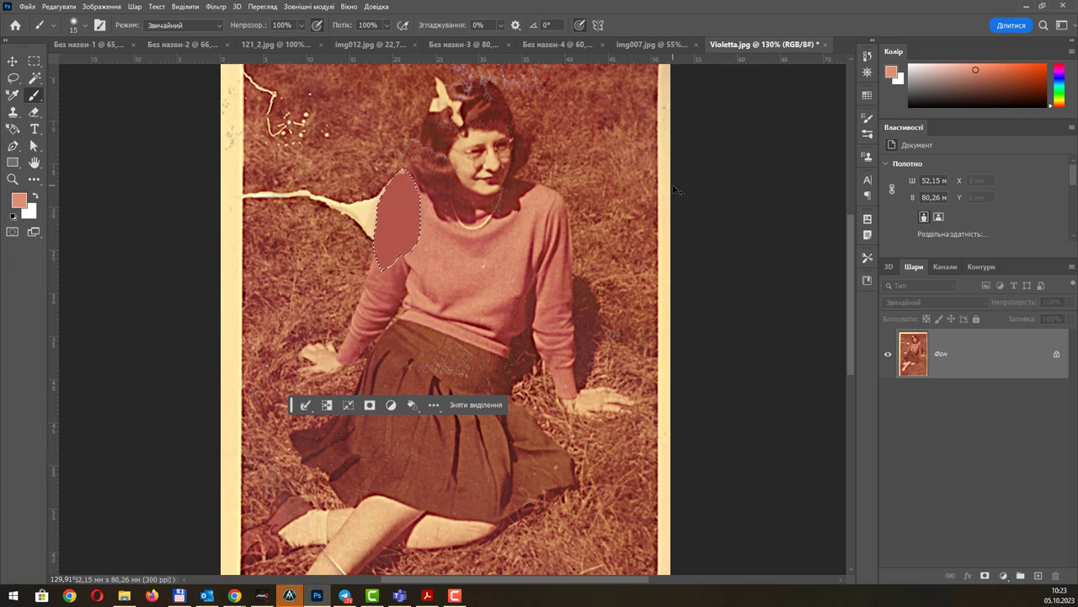
key(ctrl+z)
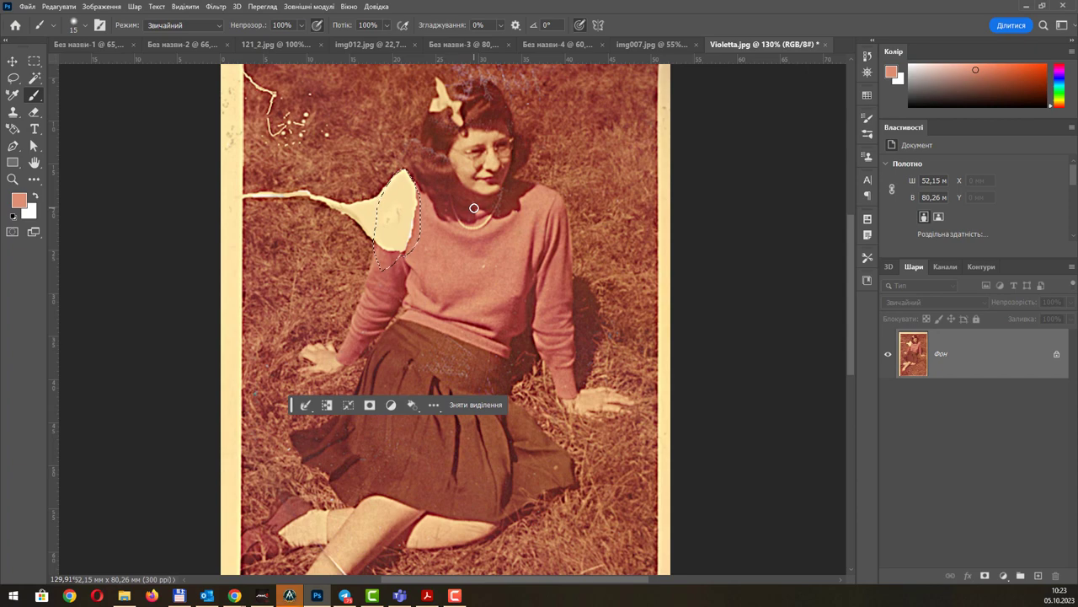
click(12, 82)
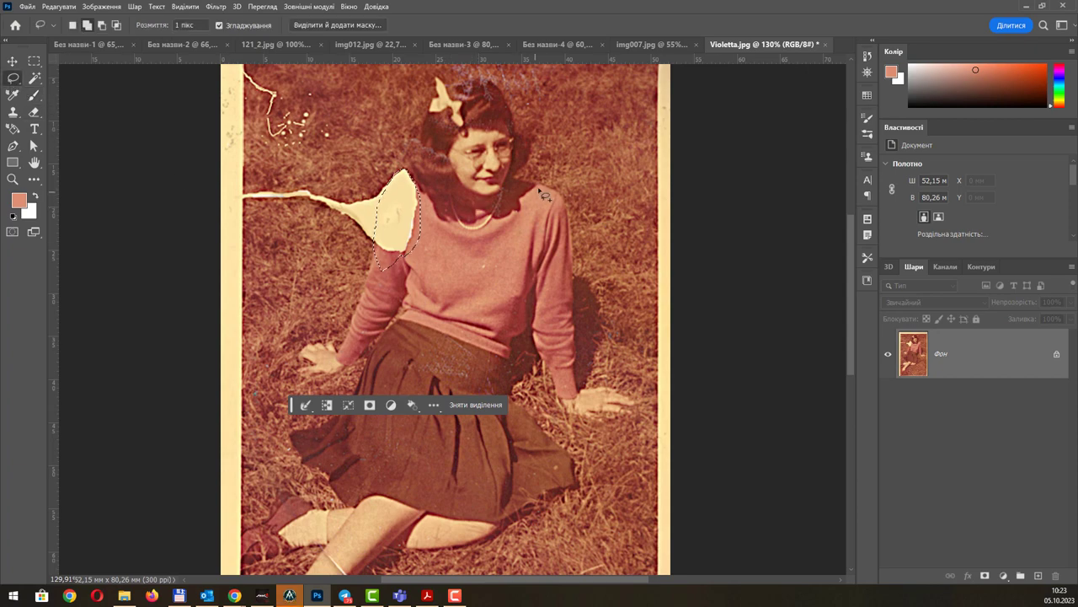
Outline the right-side sleeve and copy it onto a new layer.
scroll(544, 195, up, 1)
scroll(522, 177, up, 2)
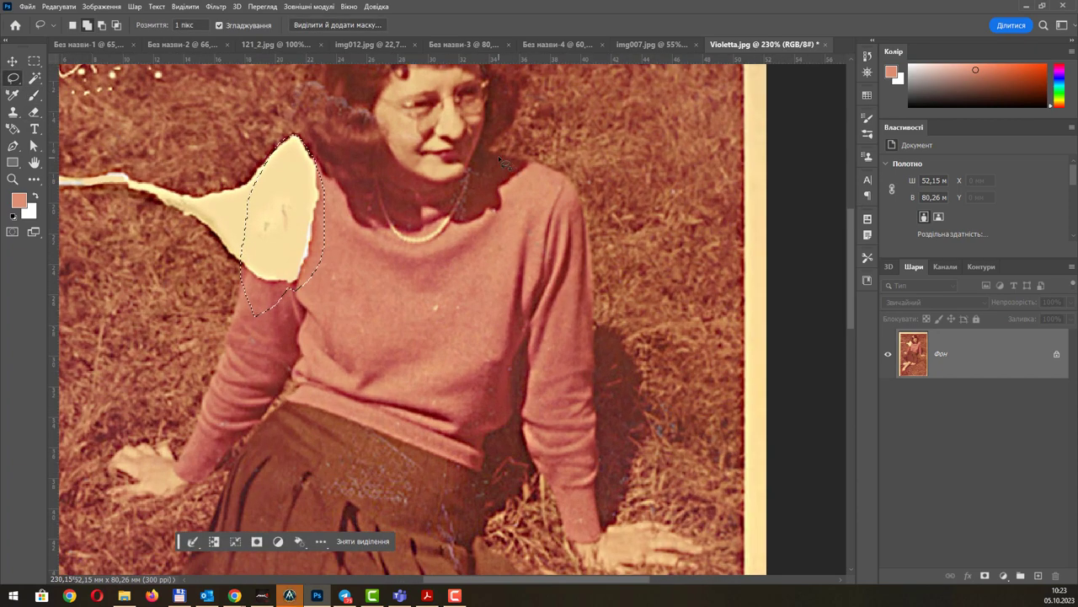
drag(503, 160, 552, 171)
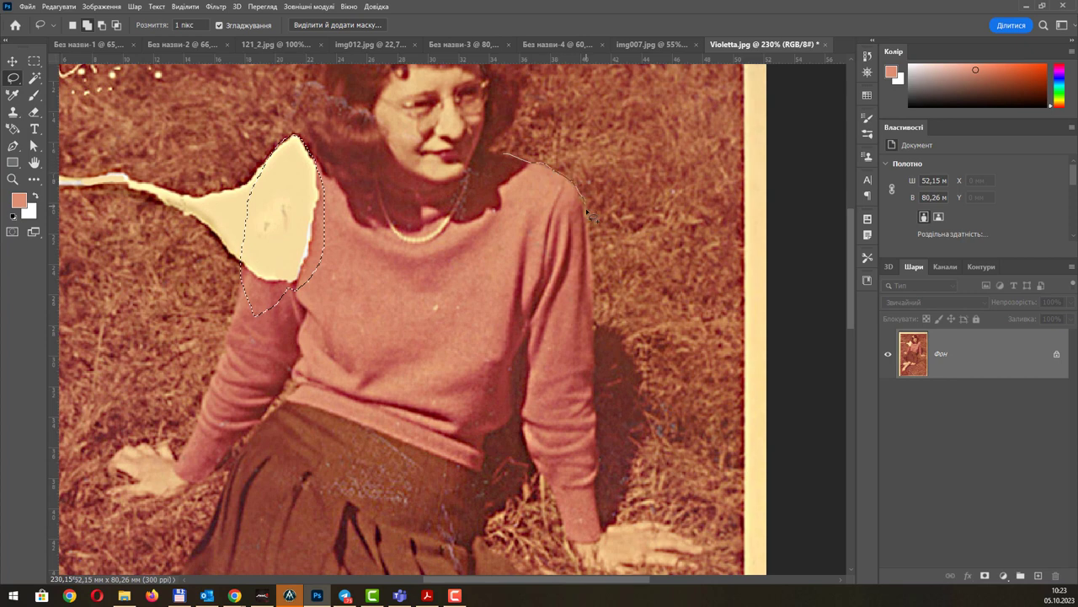
drag(595, 281, 594, 375)
drag(498, 345, 485, 168)
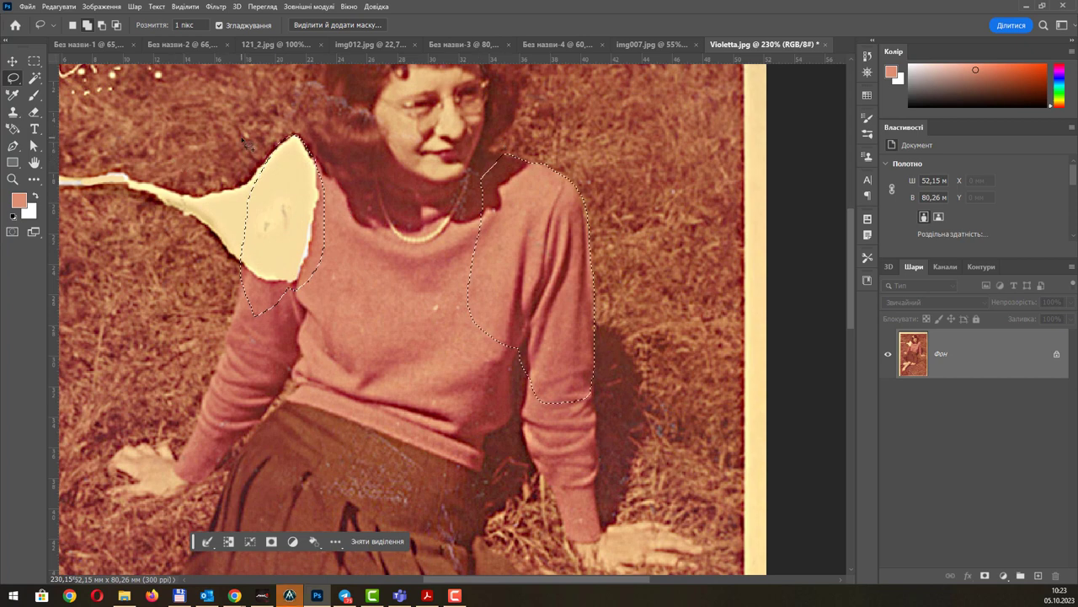
mouse_move(246, 139)
mouse_down()
mouse_move(368, 210)
mouse_move(357, 188)
mouse_up()
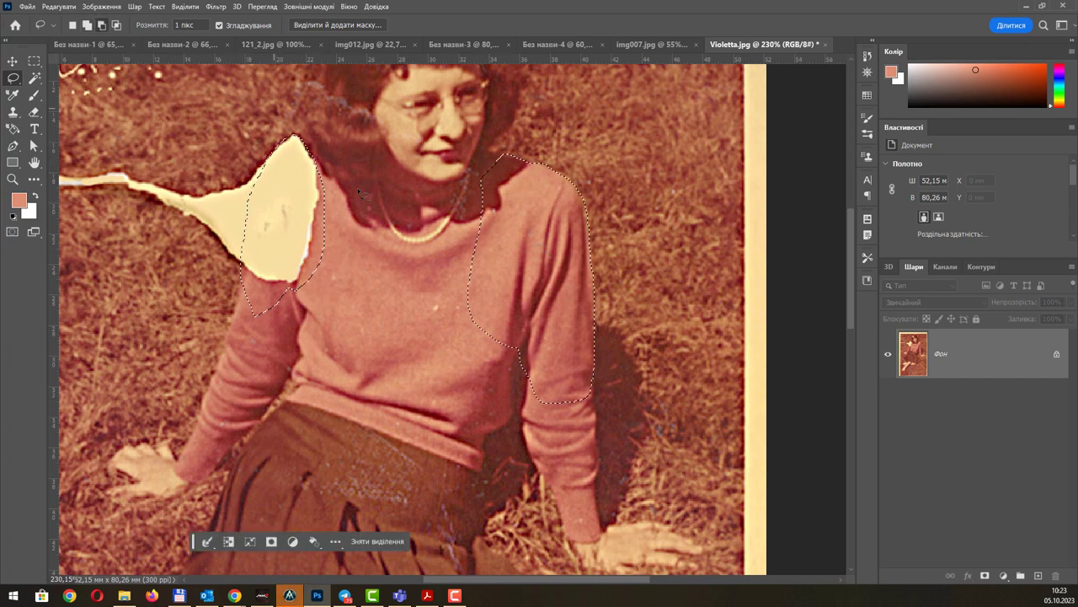
key(ctrl+j)
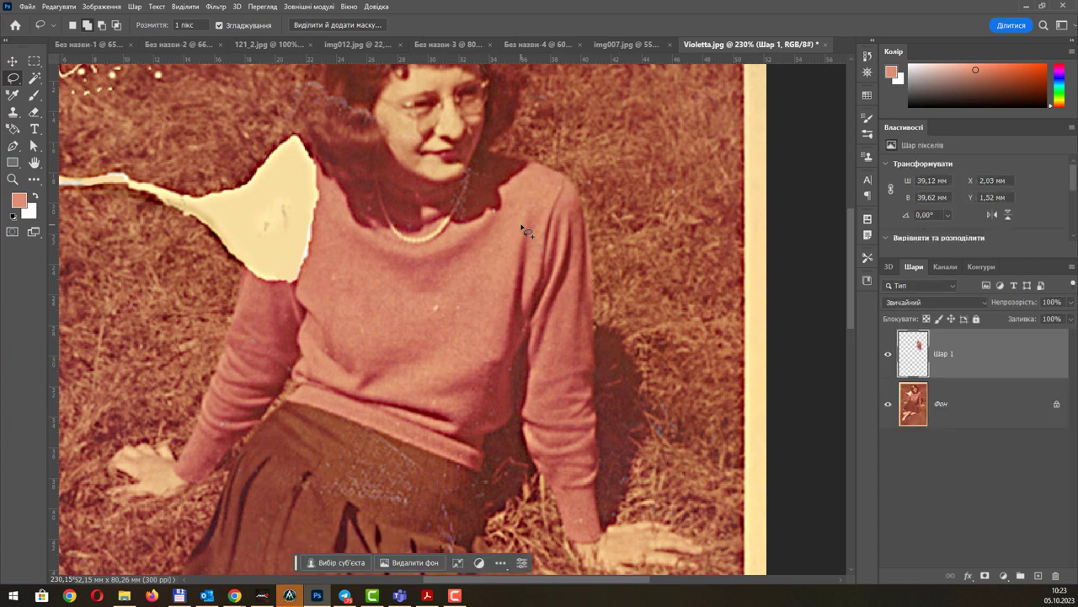
Flip the copied sleeve horizontally, rotate it about 10° and place it over the torn shoulder.
key(v)
drag(537, 240, 314, 238)
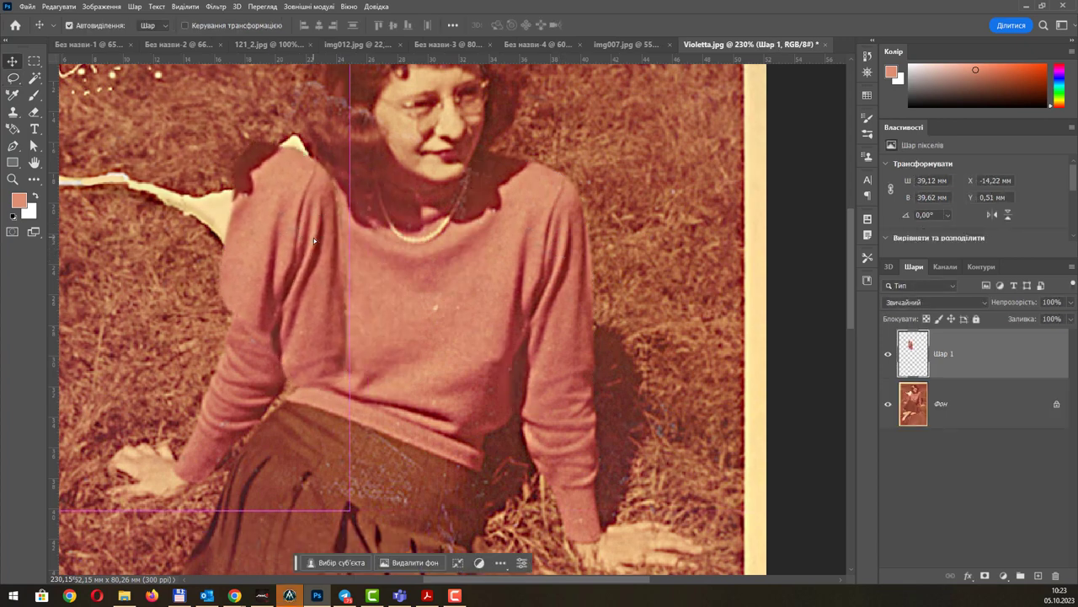
key(ctrl+t)
right_click(314, 237)
click(362, 453)
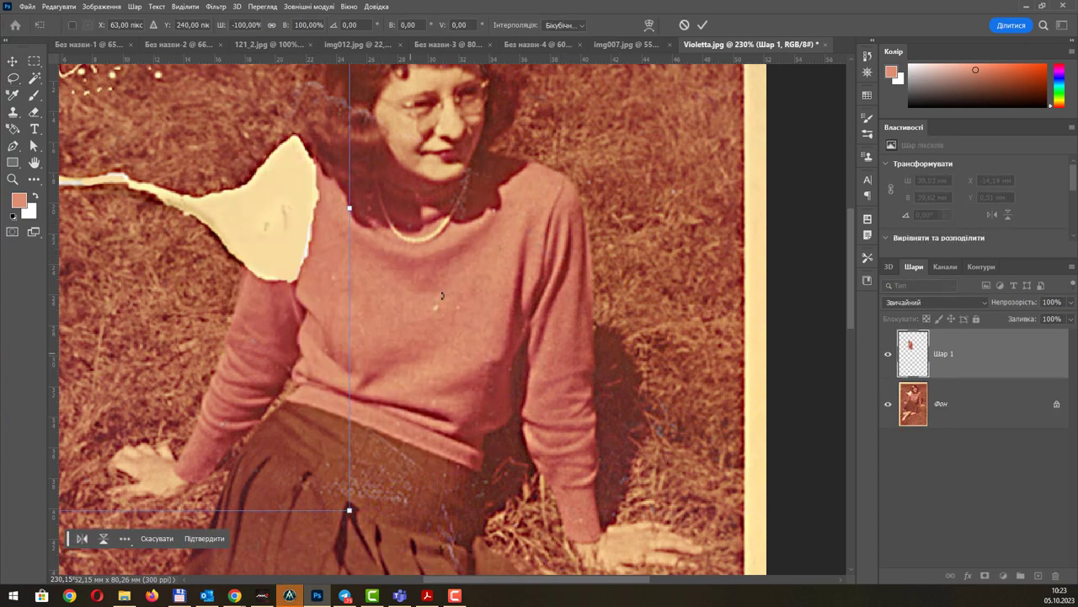
drag(422, 197, 434, 240)
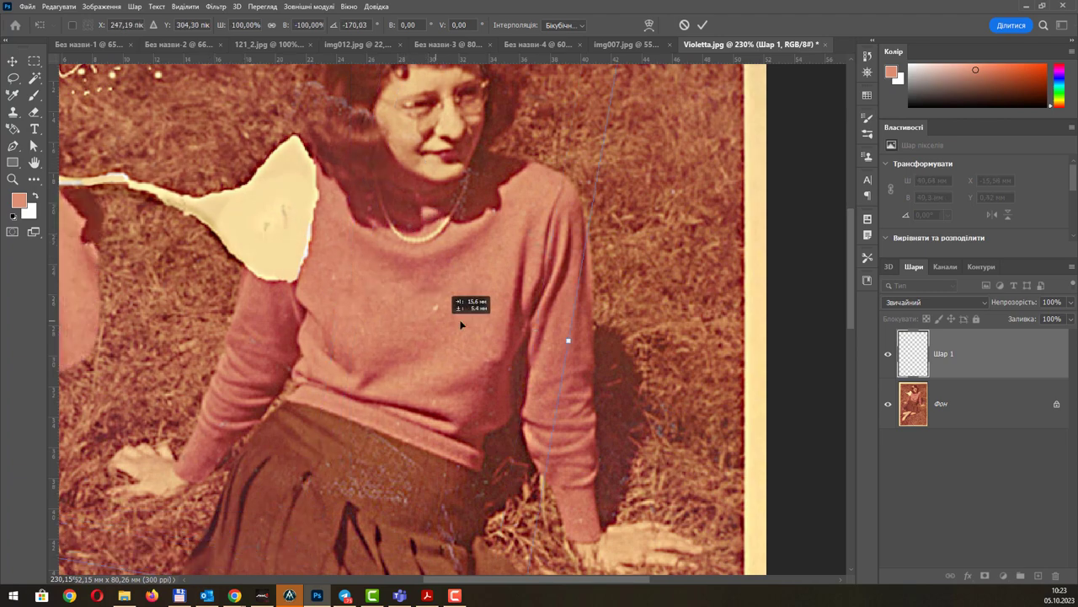
mouse_move(367, 308)
mouse_down()
mouse_move(306, 259)
mouse_move(297, 237)
mouse_up()
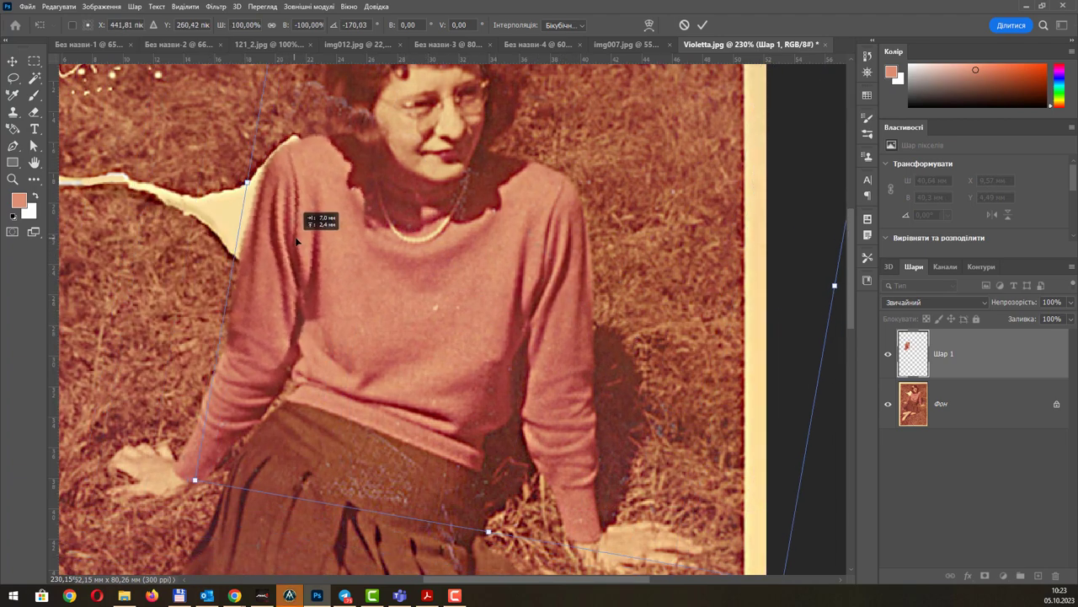
key(Return)
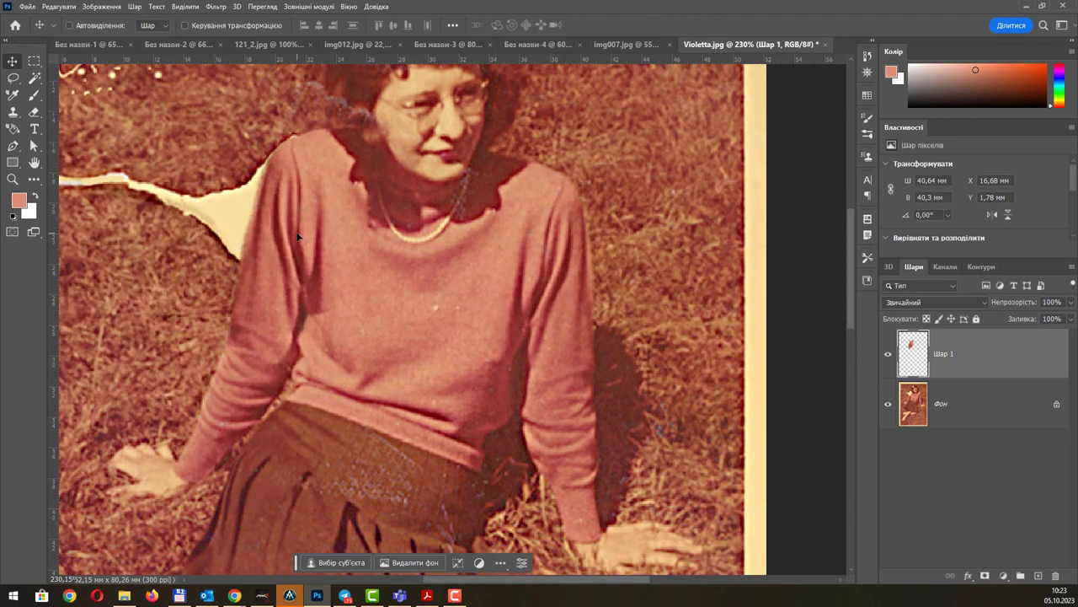
Erase the patch's excess along the neckline with an adjusted-hardness Eraser.
key(e)
scroll(294, 378, down, 3)
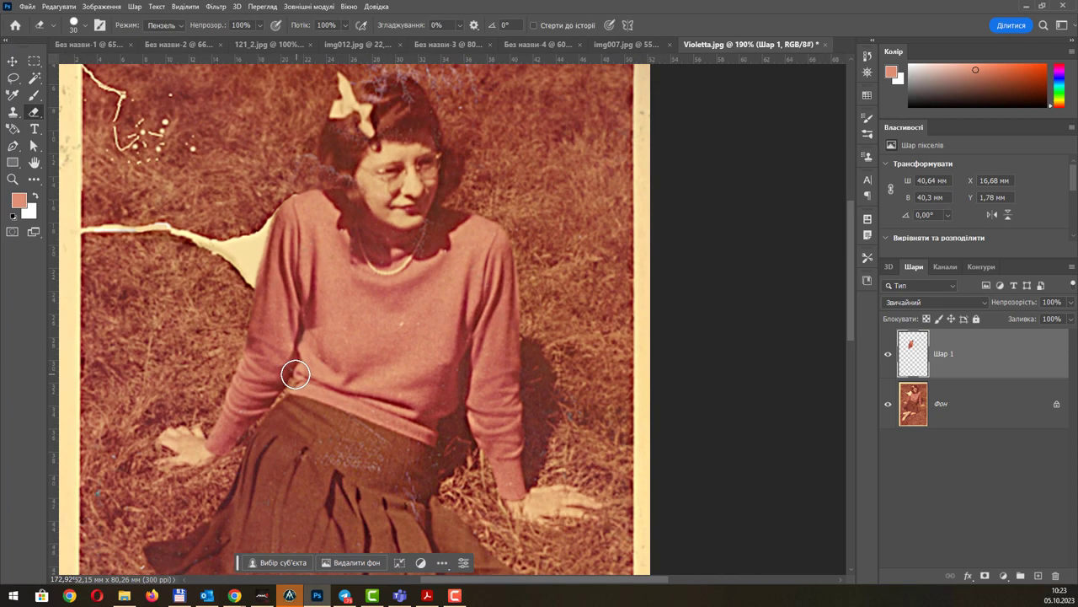
scroll(330, 319, up, 3)
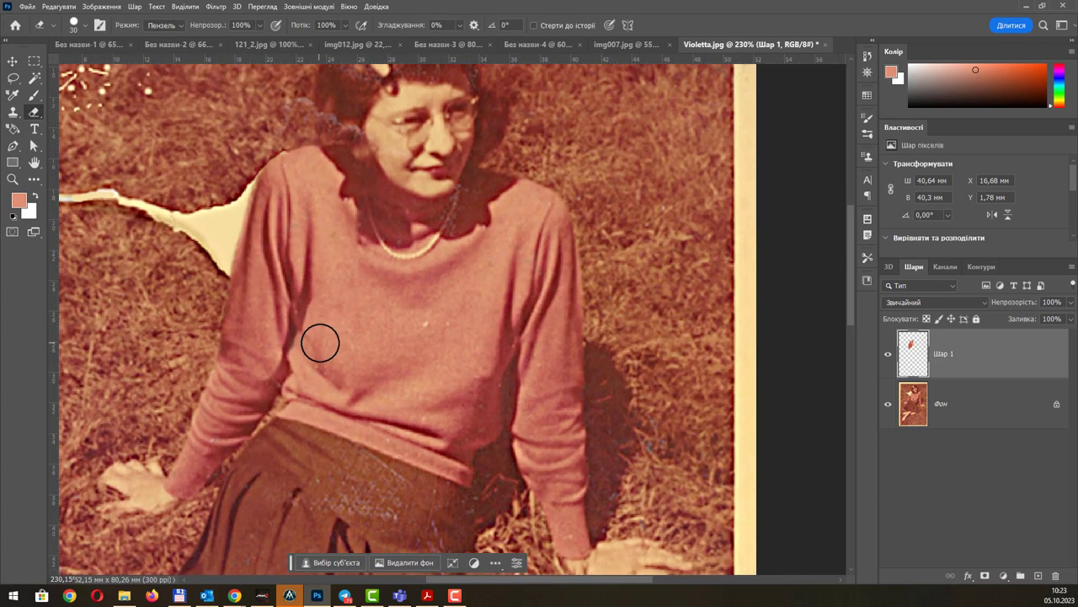
right_click(411, 320)
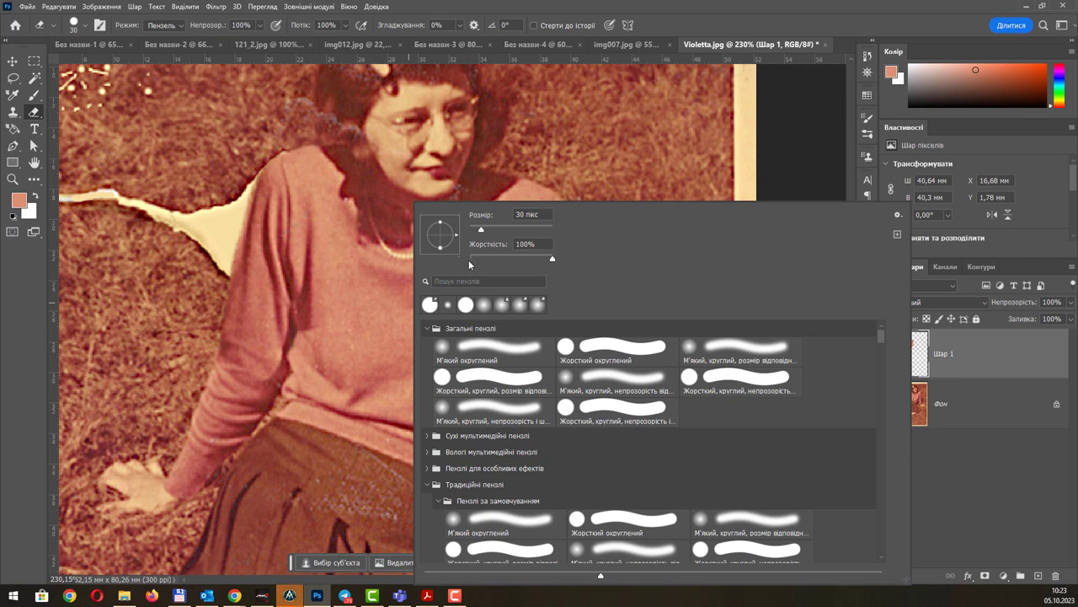
click(525, 244)
click(552, 162)
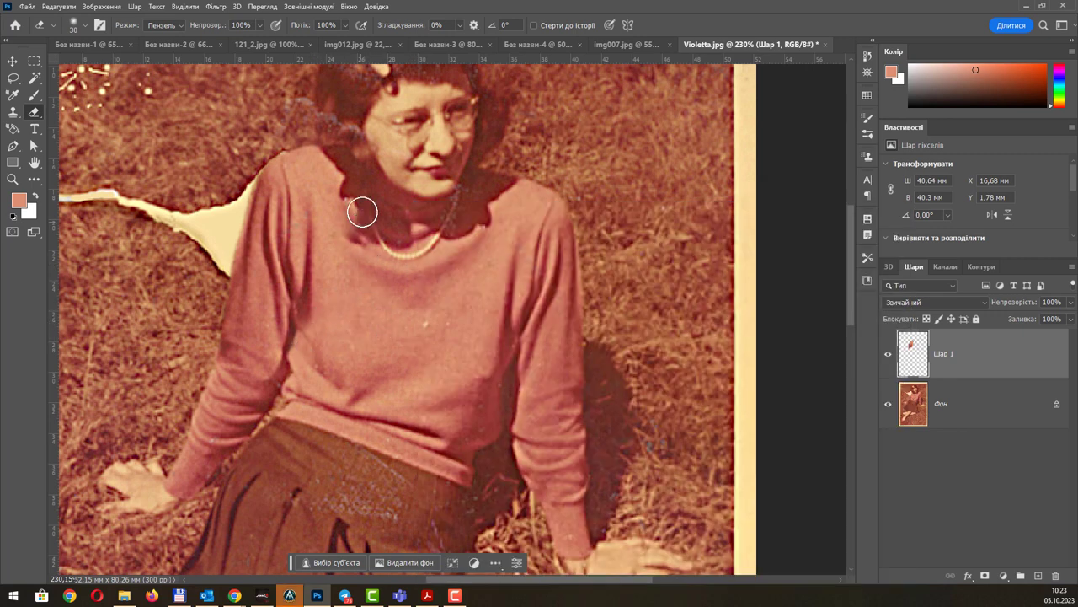
mouse_move(348, 182)
mouse_down()
mouse_move(321, 152)
mouse_move(388, 202)
mouse_move(373, 223)
mouse_up()
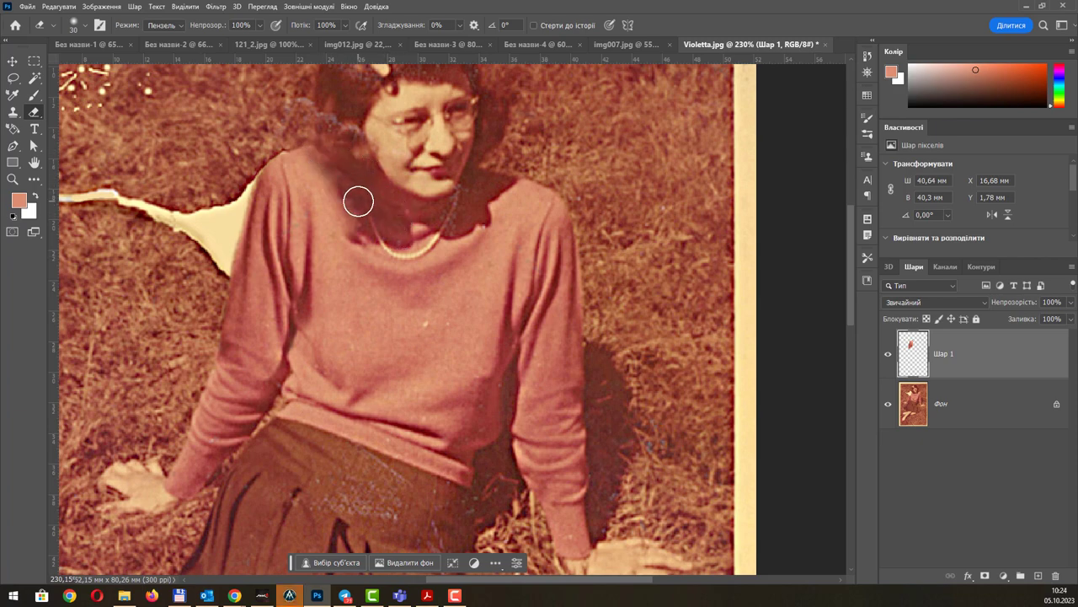
Merge the patch layer down into the photo and recentre the view.
scroll(239, 396, down, 1)
scroll(239, 396, down, 1)
scroll(282, 390, down, 1)
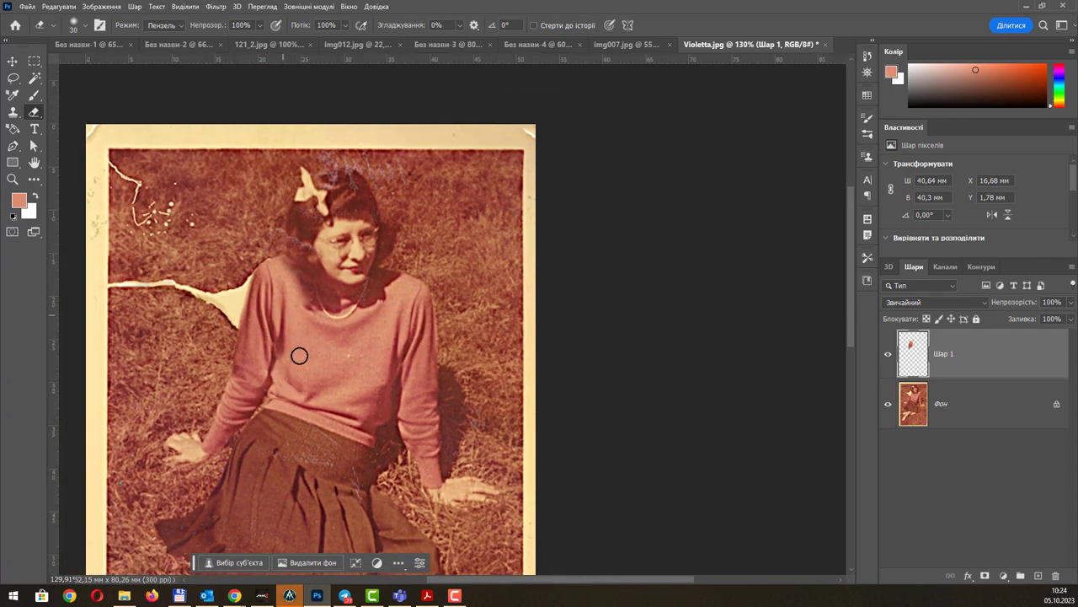
scroll(304, 269, down, 1)
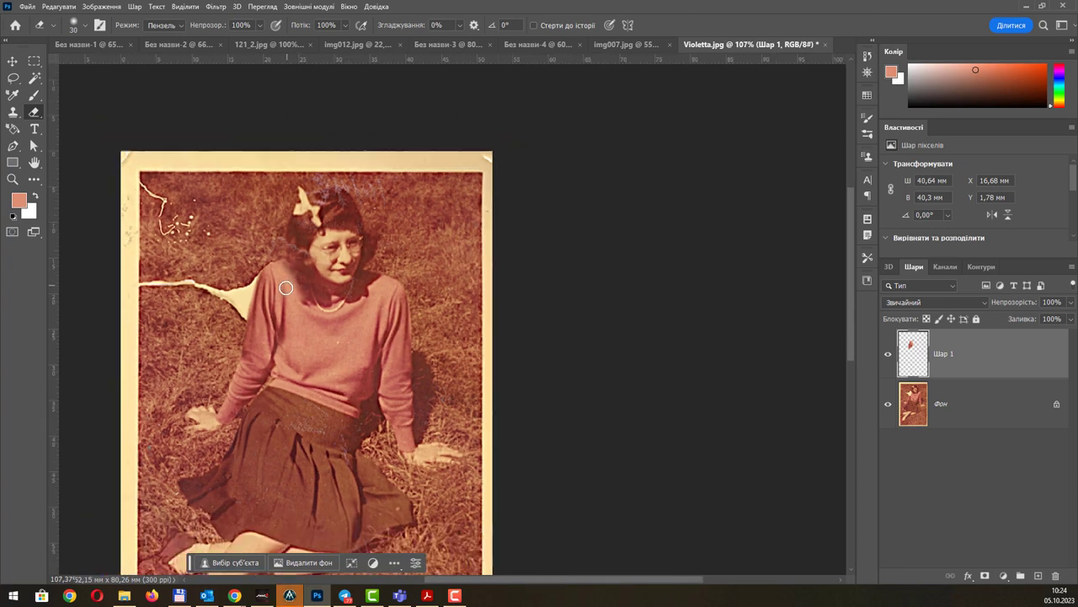
scroll(320, 299, down, 1)
key(ctrl+e)
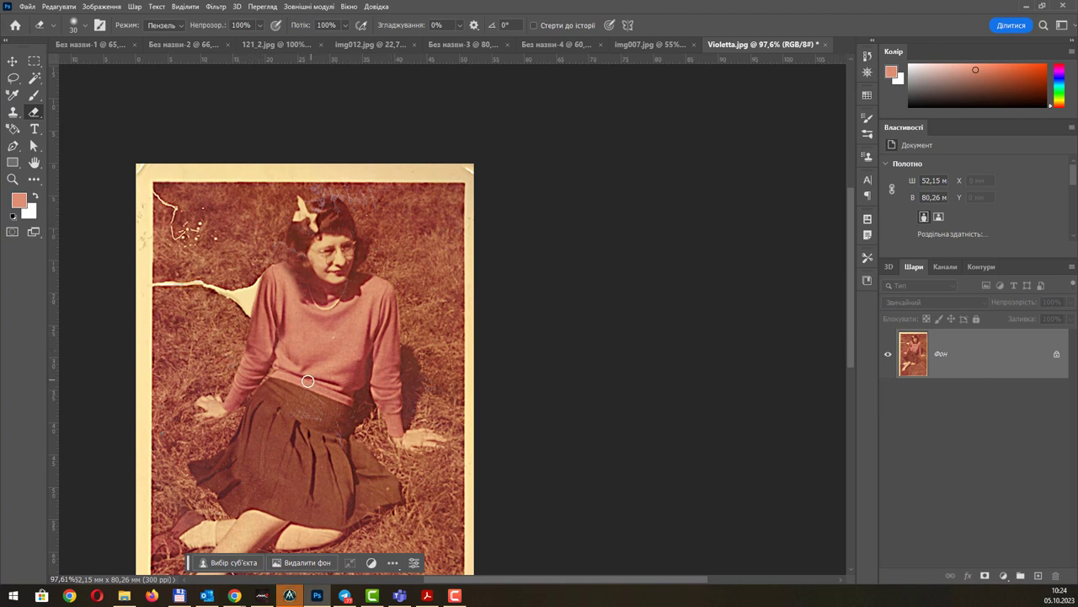
scroll(299, 373, down, 2)
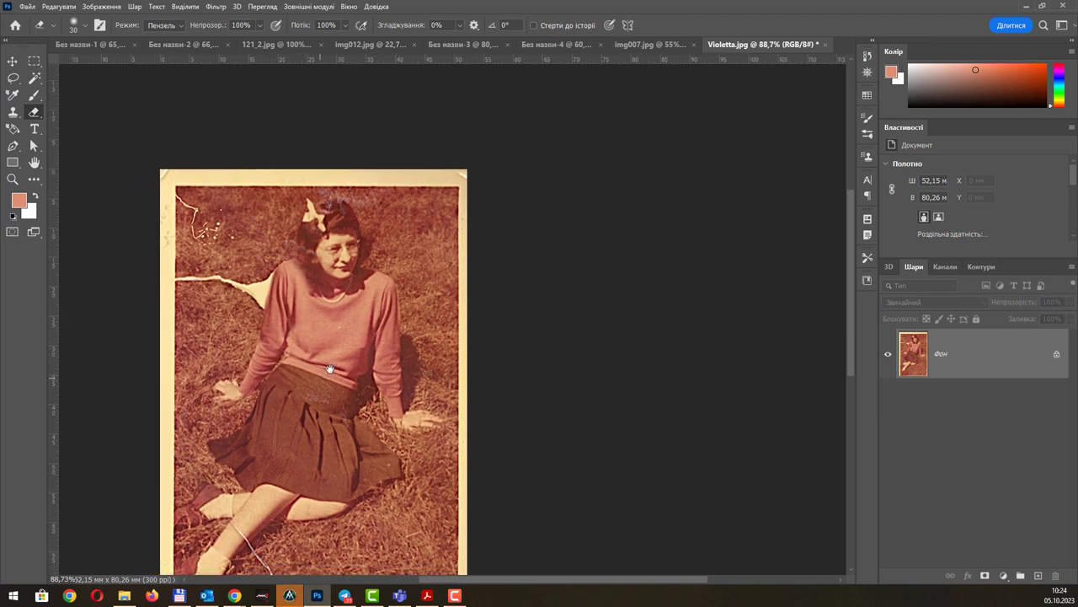
drag(311, 371, 335, 358)
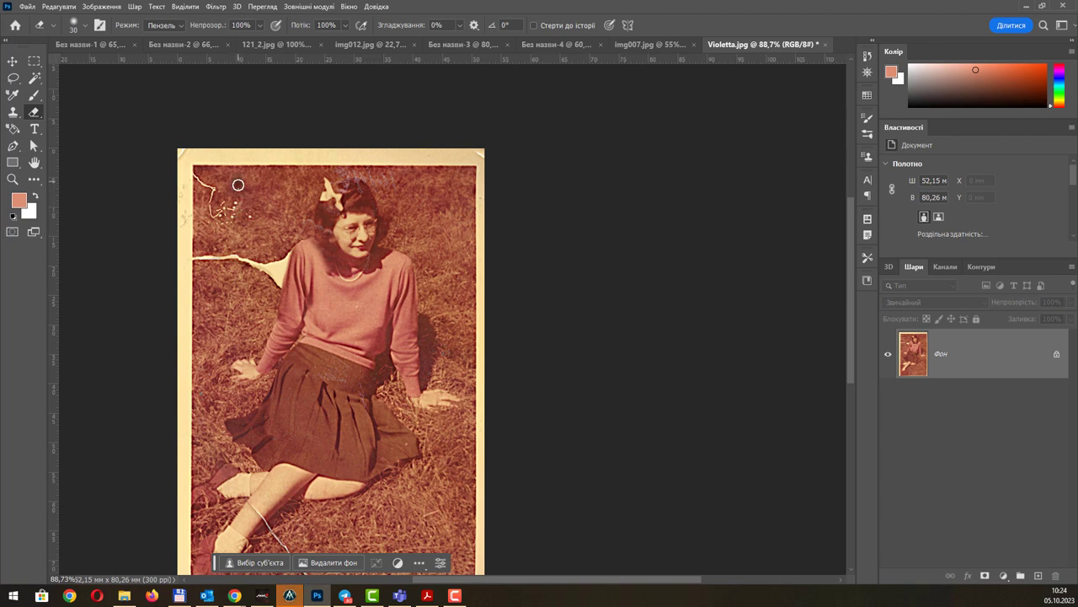
Clone nearby grass over the top-left corner cracks, then shrink the brush to 50.
click(12, 111)
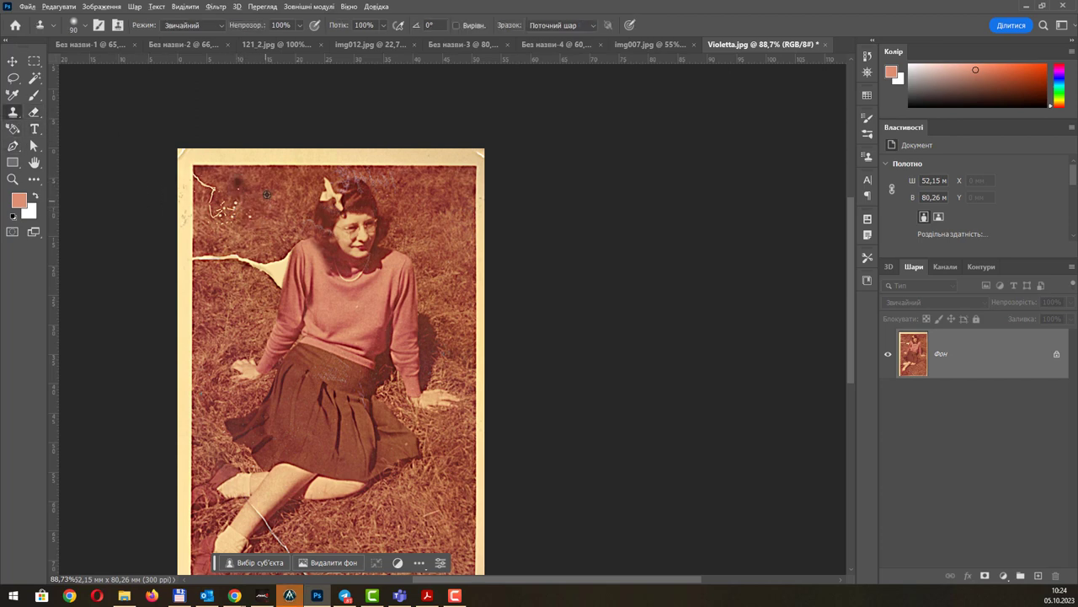
alt+click(270, 187)
mouse_move(224, 211)
mouse_down()
mouse_move(210, 188)
mouse_move(238, 196)
mouse_move(222, 224)
mouse_move(224, 279)
mouse_move(211, 253)
mouse_move(261, 265)
mouse_move(253, 271)
mouse_move(273, 260)
mouse_move(270, 284)
mouse_move(284, 243)
mouse_move(272, 281)
mouse_move(214, 282)
mouse_move(200, 260)
mouse_move(231, 263)
mouse_up()
key(bracketleft)
key(bracketleft)
key(bracketleft)
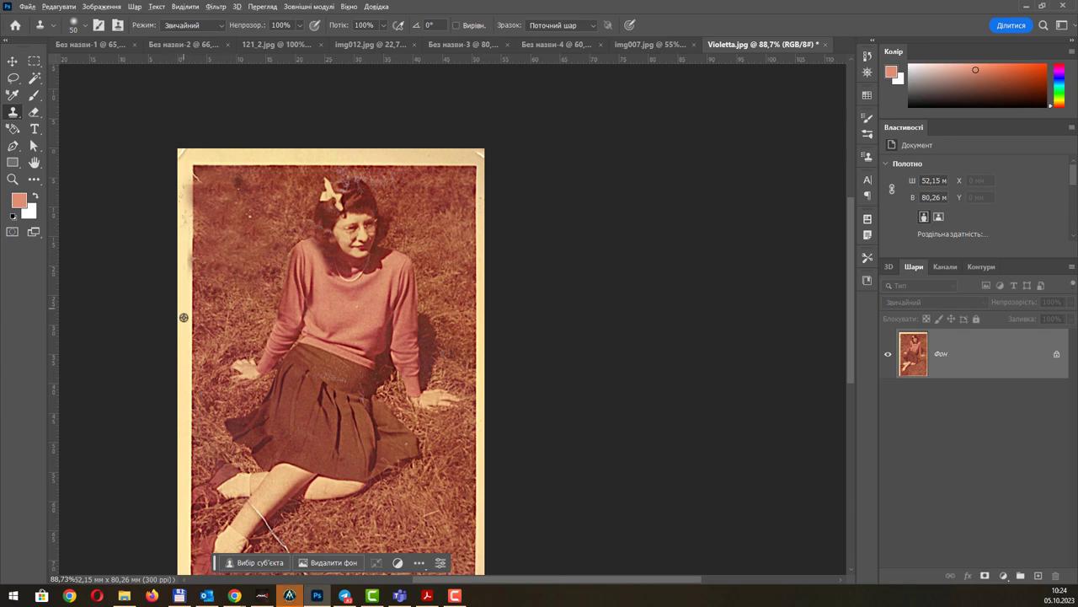
Clone grass over the marks along the left edge, then bring the skirt and legs into view.
alt+click(186, 344)
drag(185, 219, 186, 182)
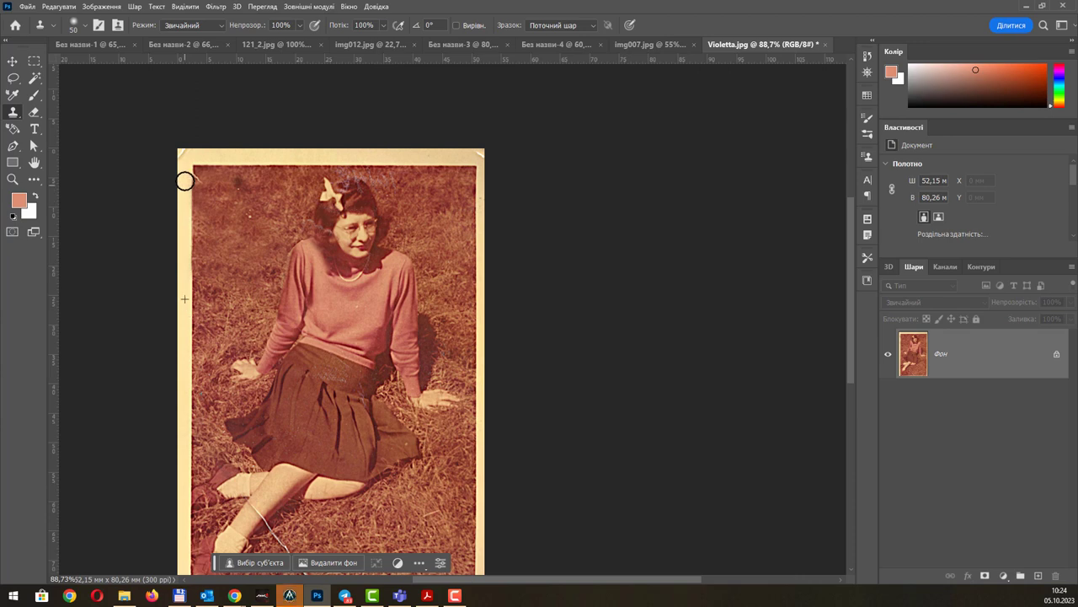
scroll(203, 179, up, 3)
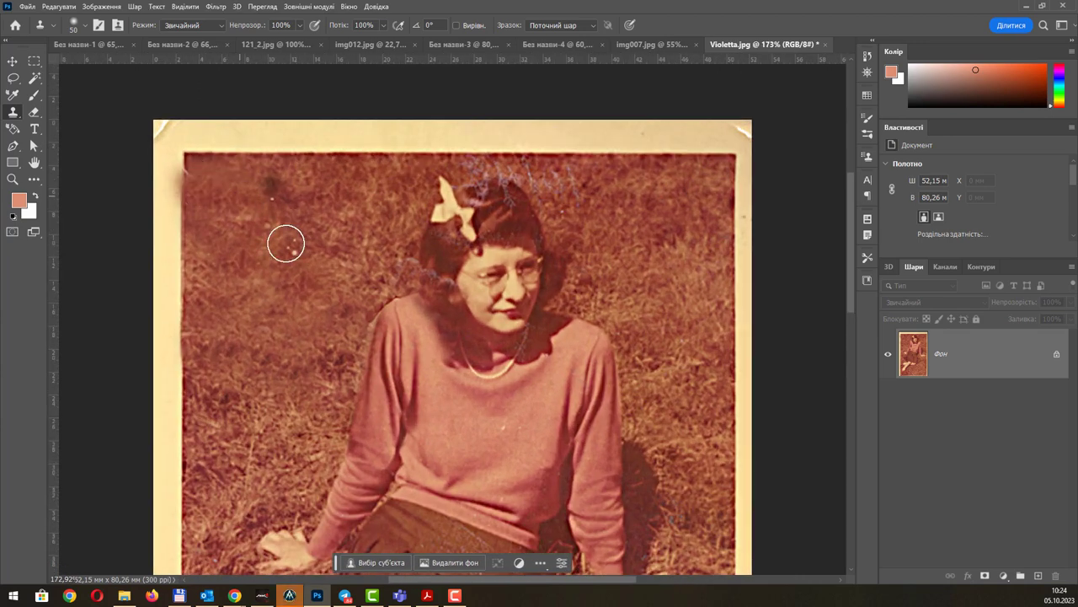
scroll(284, 240, down, 3)
scroll(258, 294, down, 2)
scroll(284, 371, down, 1)
drag(284, 371, 253, 301)
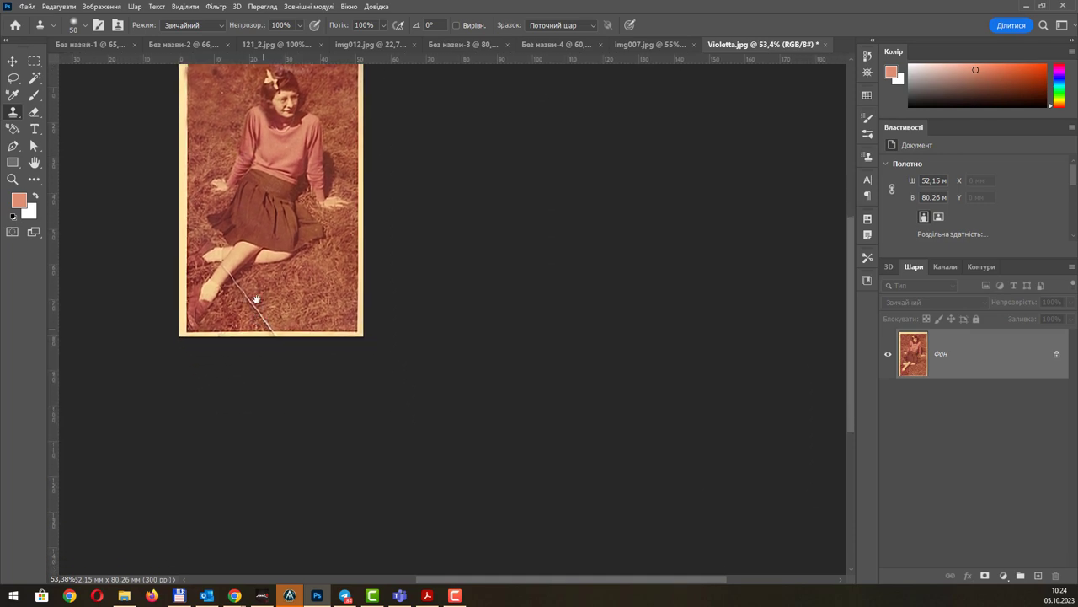
scroll(216, 241, up, 2)
scroll(319, 259, up, 1)
drag(319, 259, 396, 387)
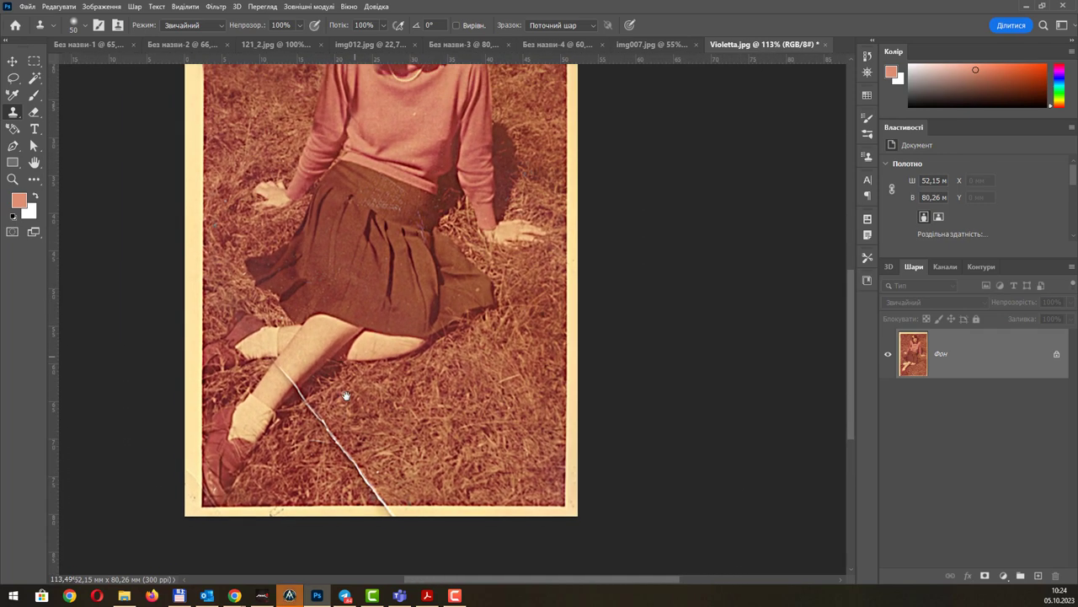
scroll(346, 413, up, 1)
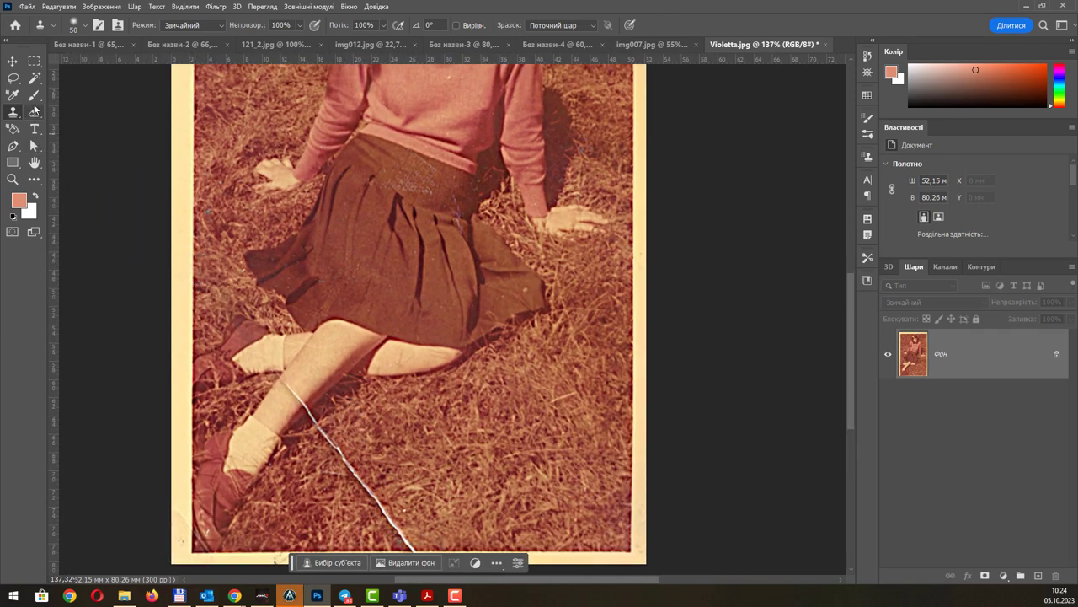
Heal the long white scratch across the leg to the bottom edge with the Spot Healing Brush.
click(38, 180)
right_click(40, 183)
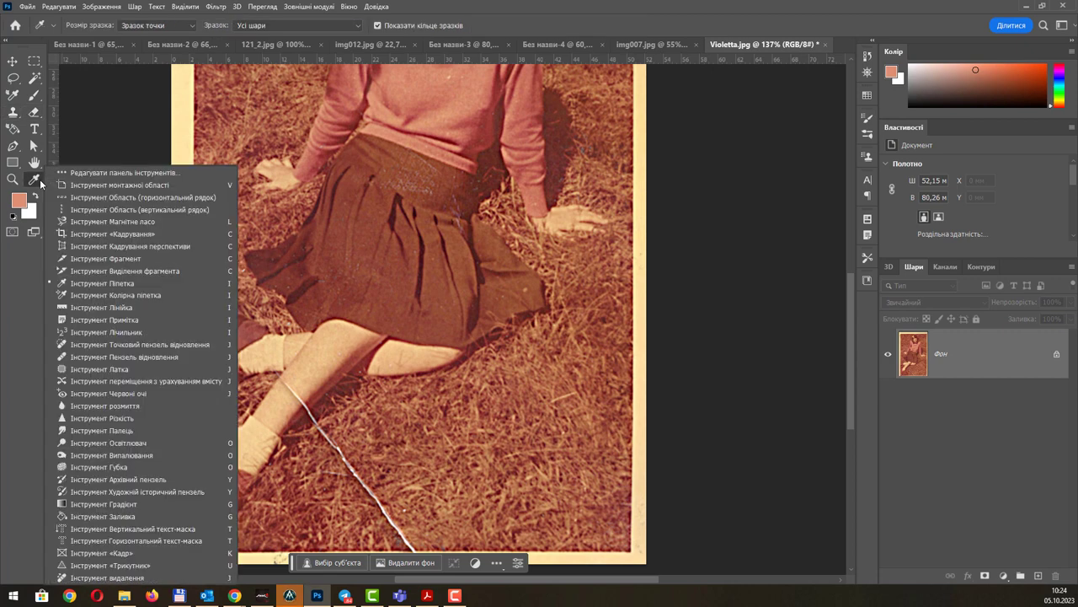
click(130, 354)
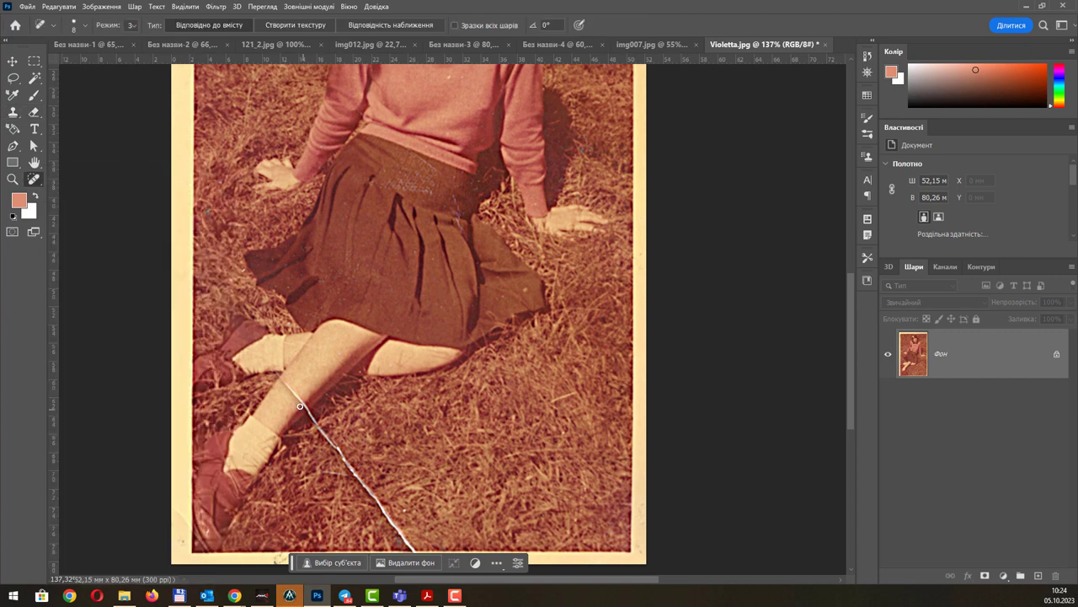
scroll(300, 406, up, 1)
scroll(385, 461, down, 2)
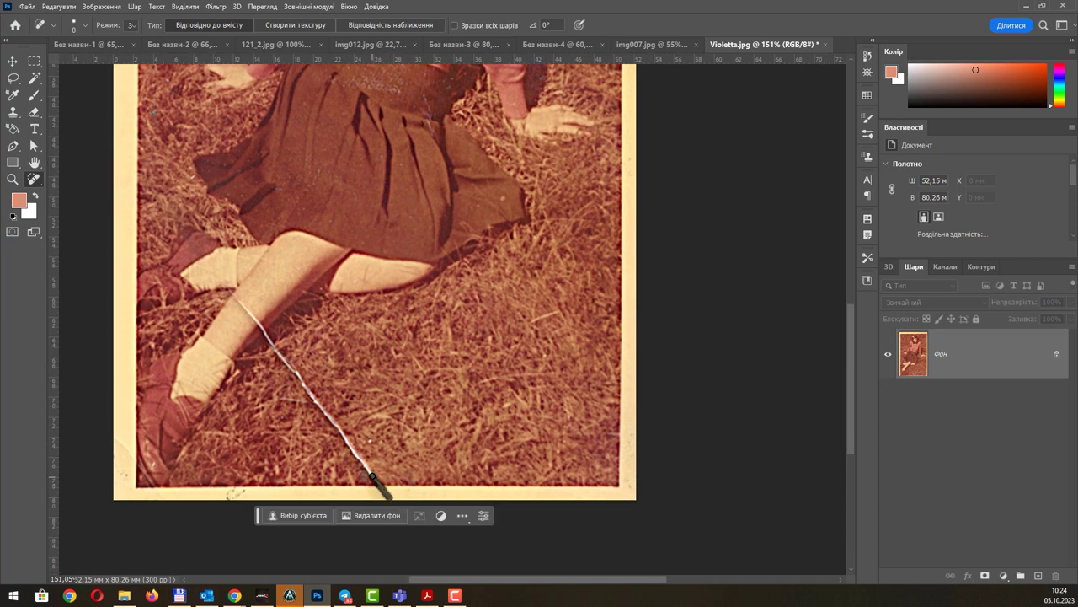
drag(344, 439, 307, 387)
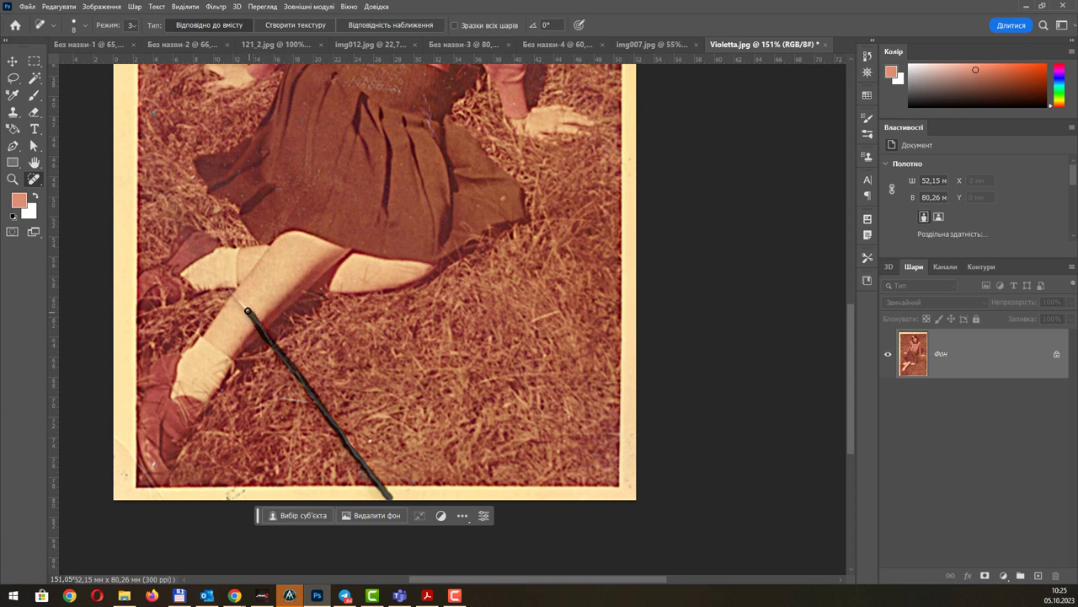
drag(230, 294, 219, 285)
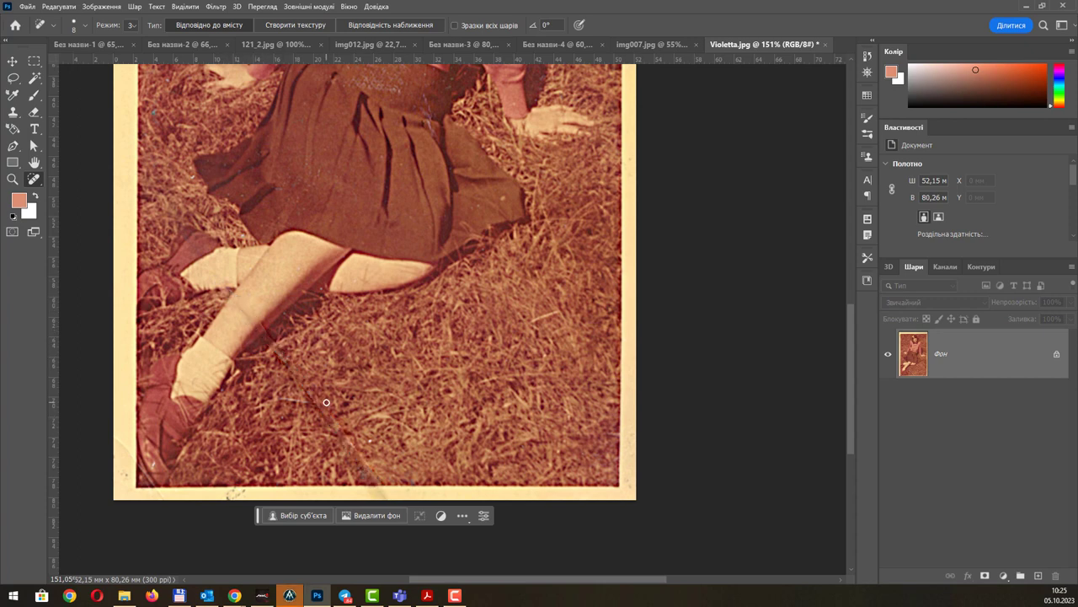
Heal the leftover grass scratch, a small grass spot and the remaining mark on the leg.
mouse_move(330, 409)
mouse_down()
mouse_move(342, 430)
mouse_move(257, 393)
mouse_up()
click(369, 441)
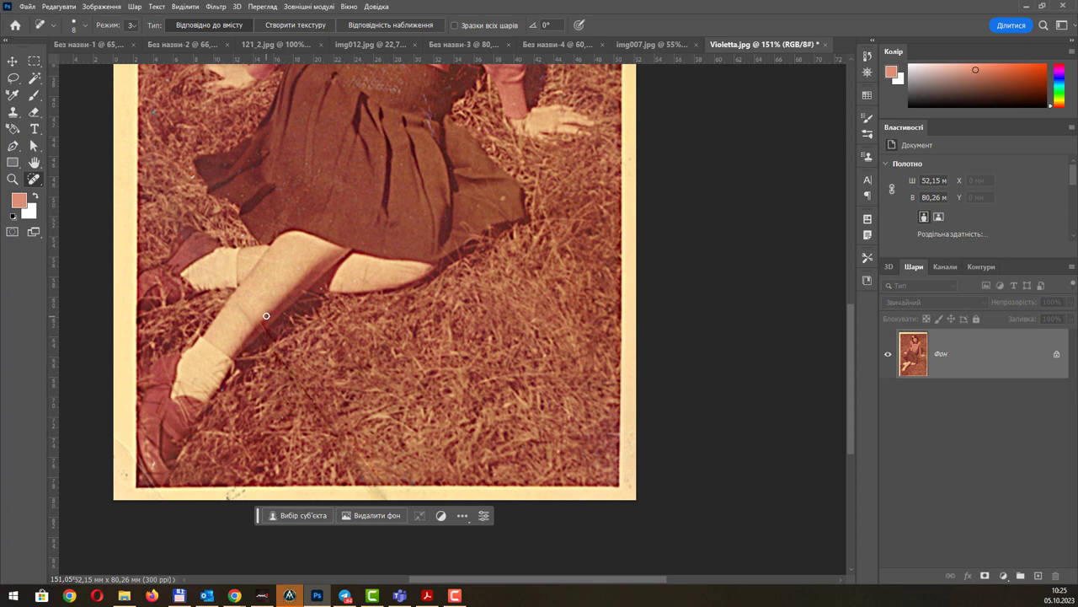
drag(258, 315, 243, 297)
scroll(328, 296, down, 1)
scroll(294, 274, up, 3)
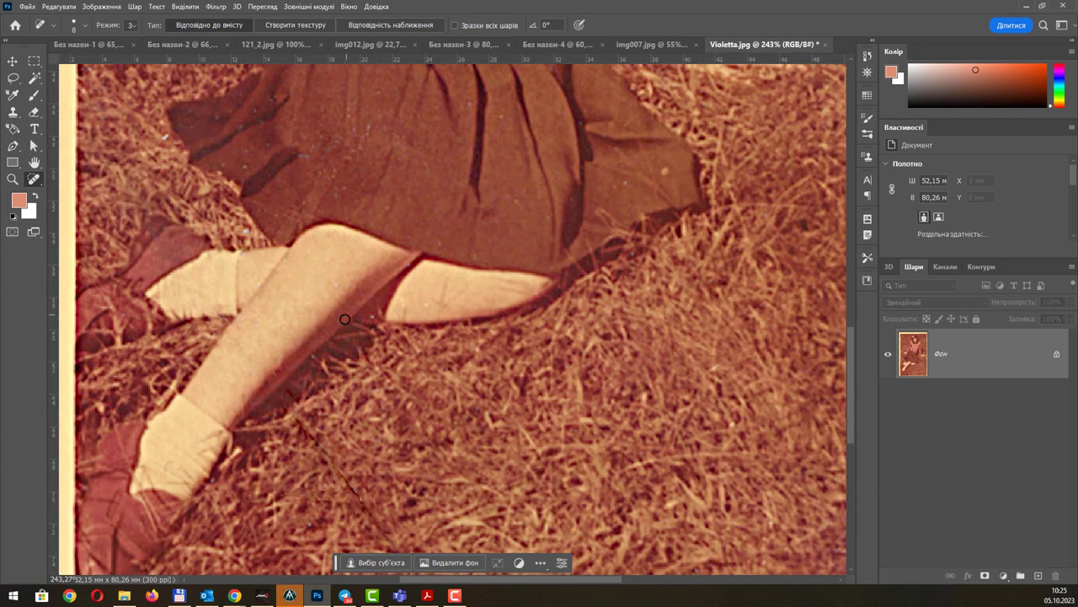
scroll(347, 318, down, 5)
scroll(347, 312, down, 2)
scroll(379, 278, up, 1)
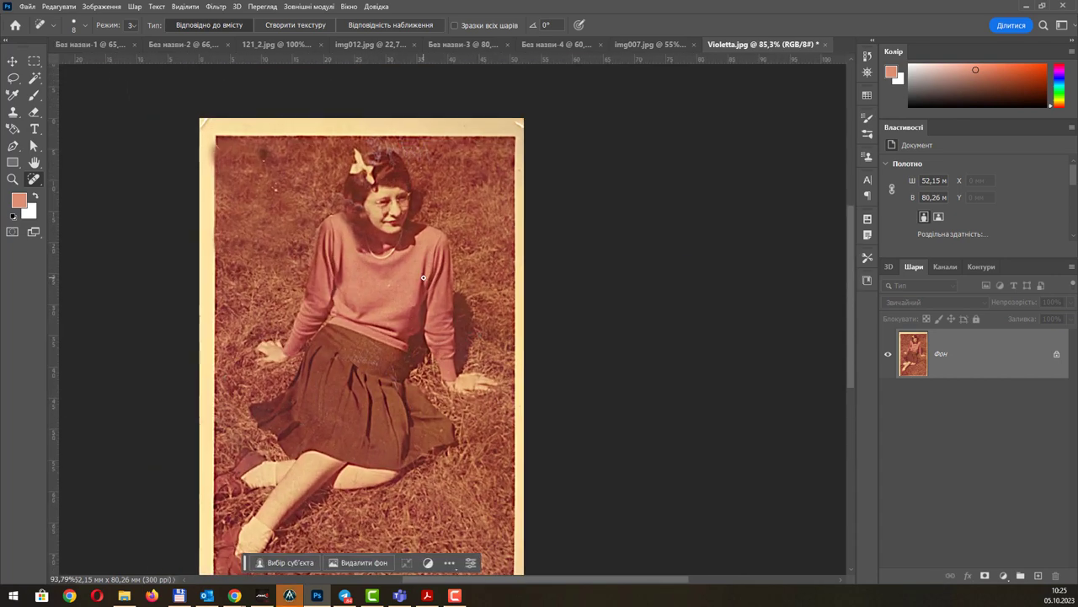
scroll(410, 254, up, 2)
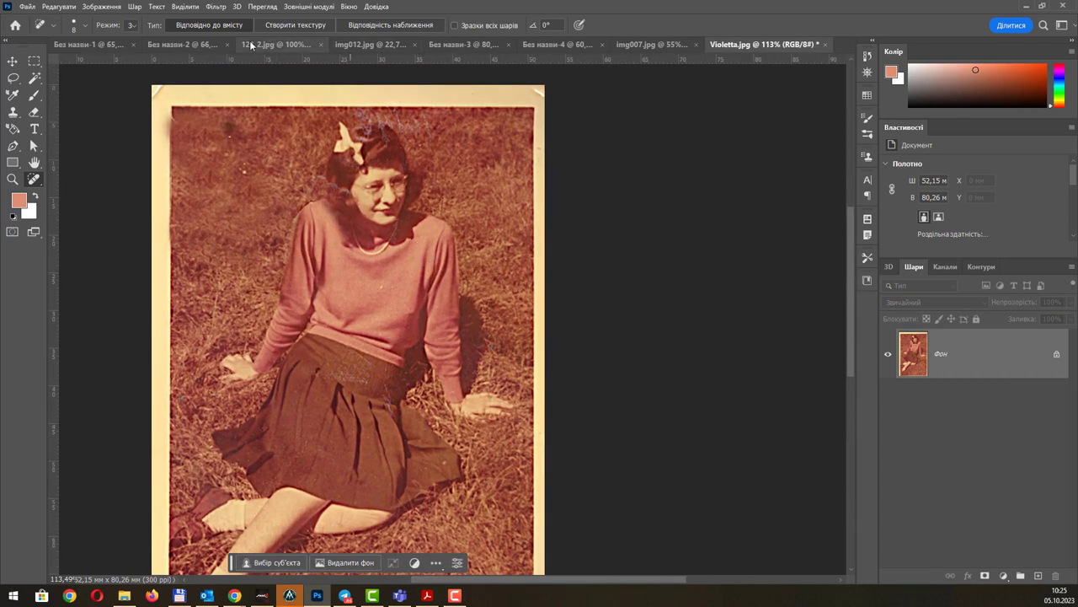
Drag P5280111.JPG from the Червоноокі folder in Explorer into Photoshop.
click(176, 43)
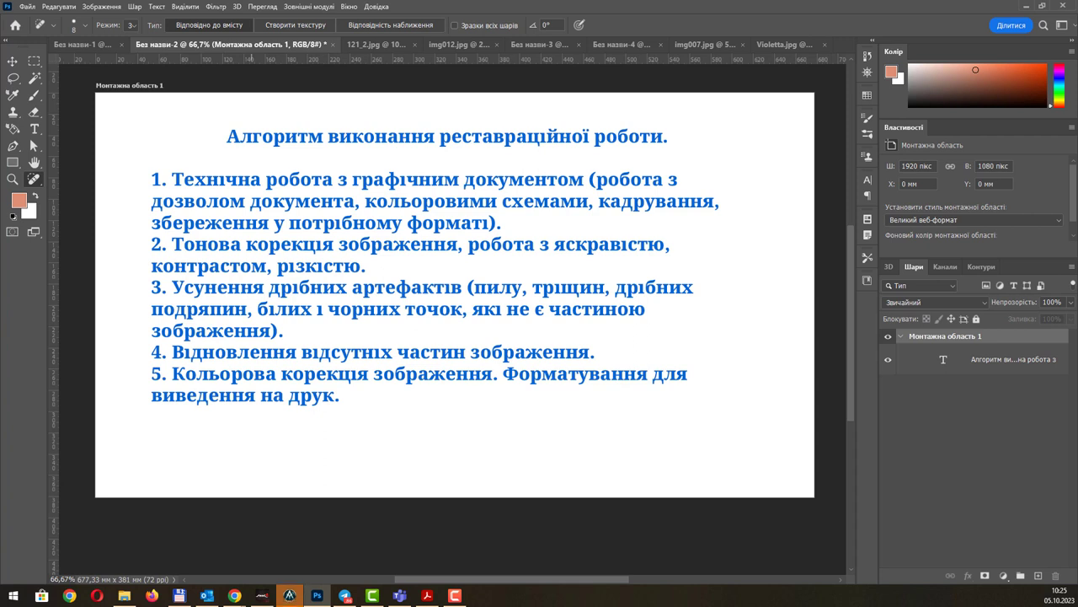
key(alt+Tab)
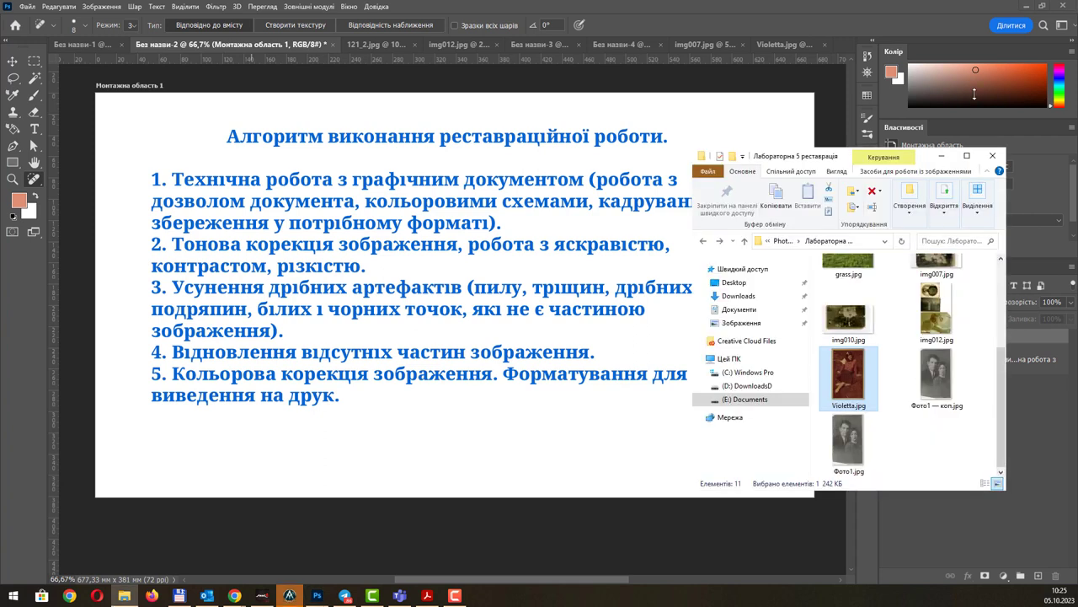
scroll(908, 354, up, 3)
double_click(929, 292)
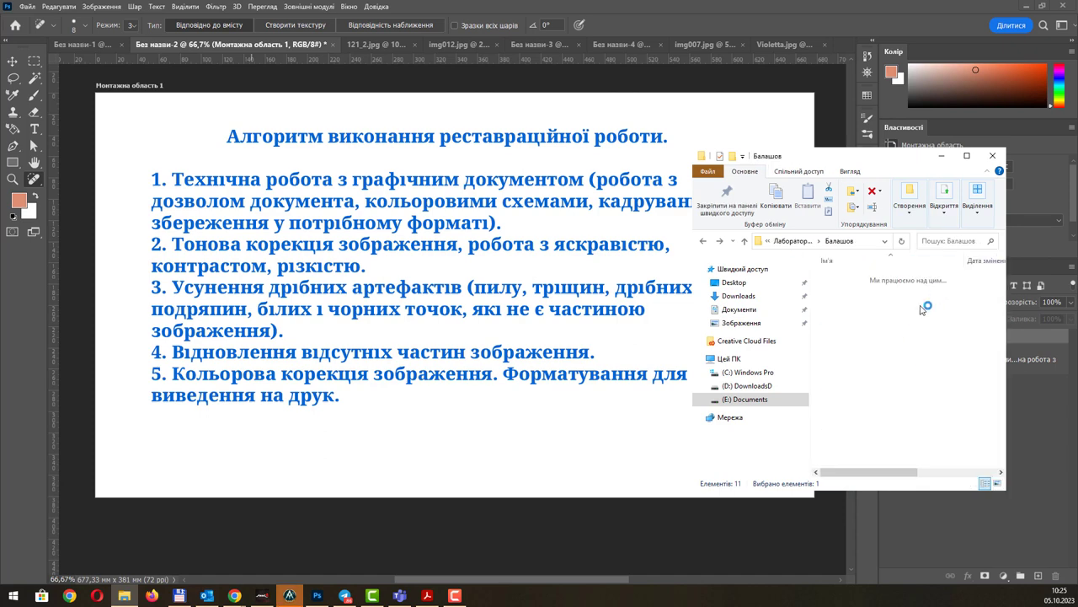
key(BackSpace)
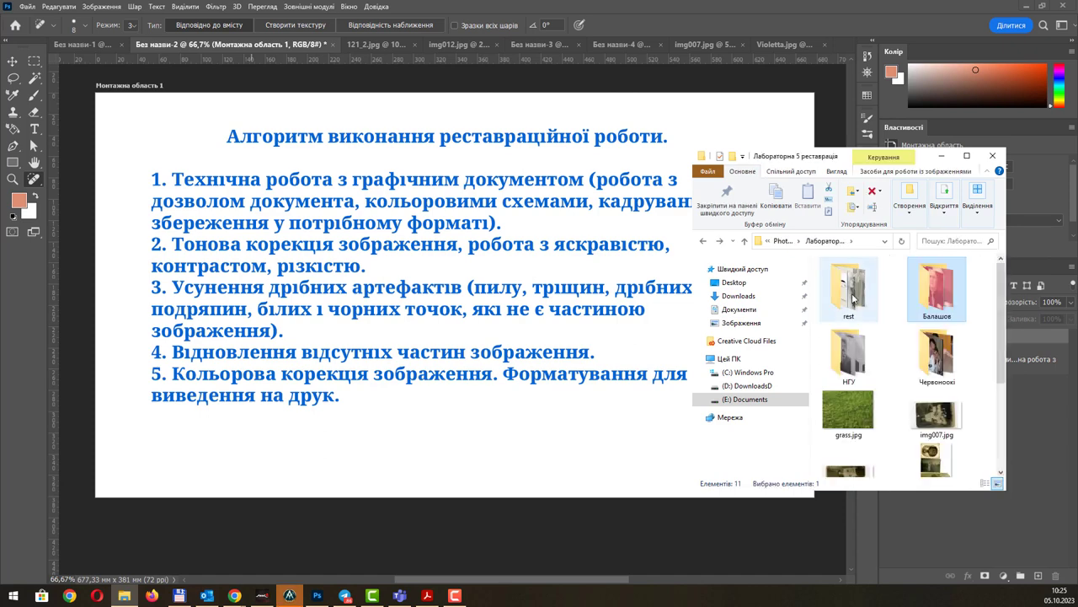
double_click(935, 354)
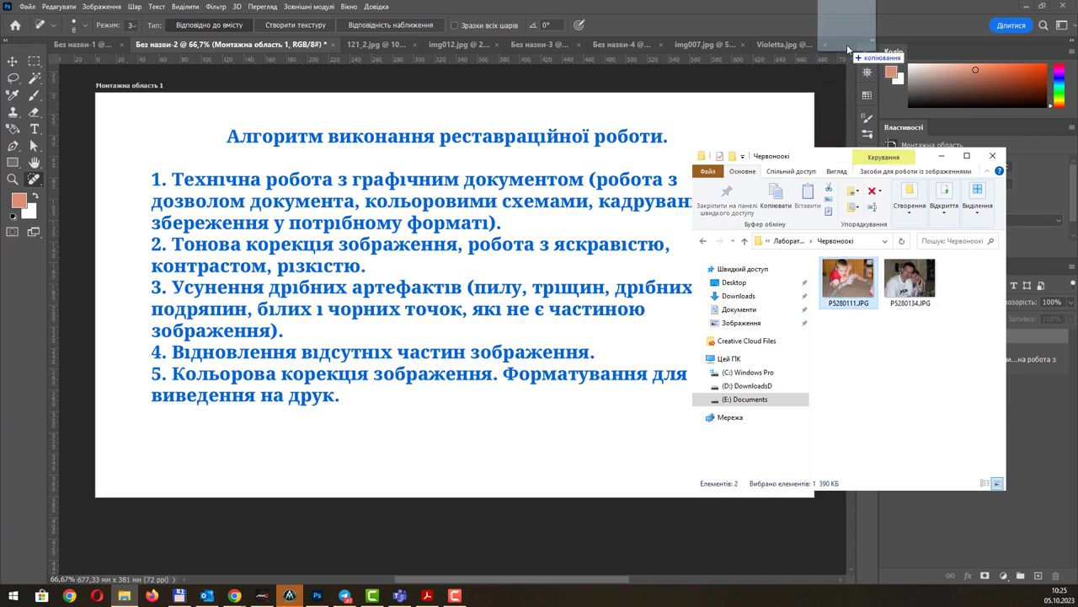
drag(866, 293, 847, 44)
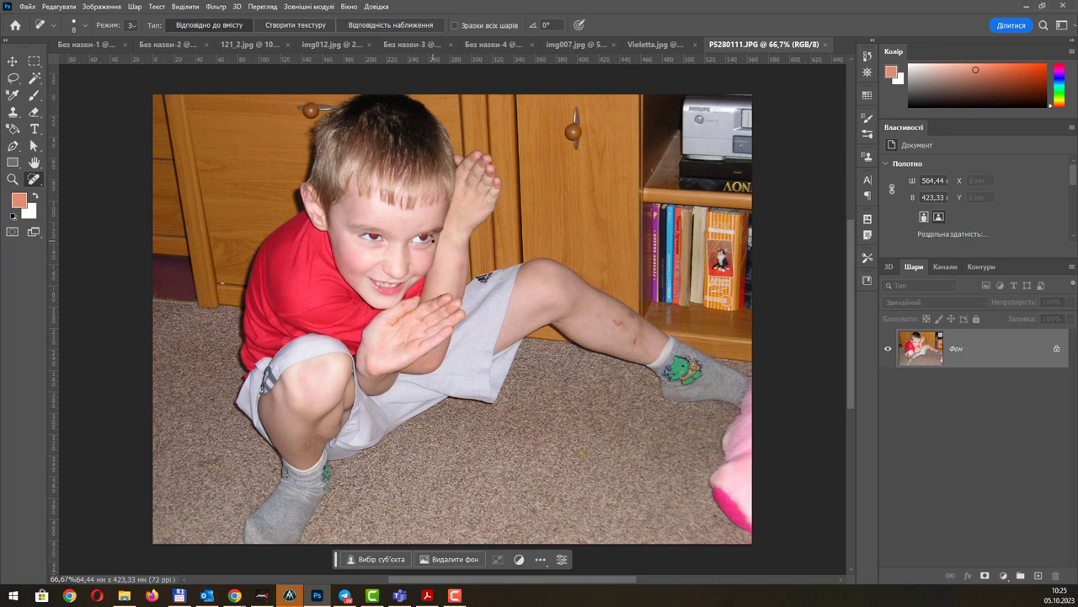
Remove the red eye from both of the boy's pupils with the Red Eye Tool.
right_click(33, 182)
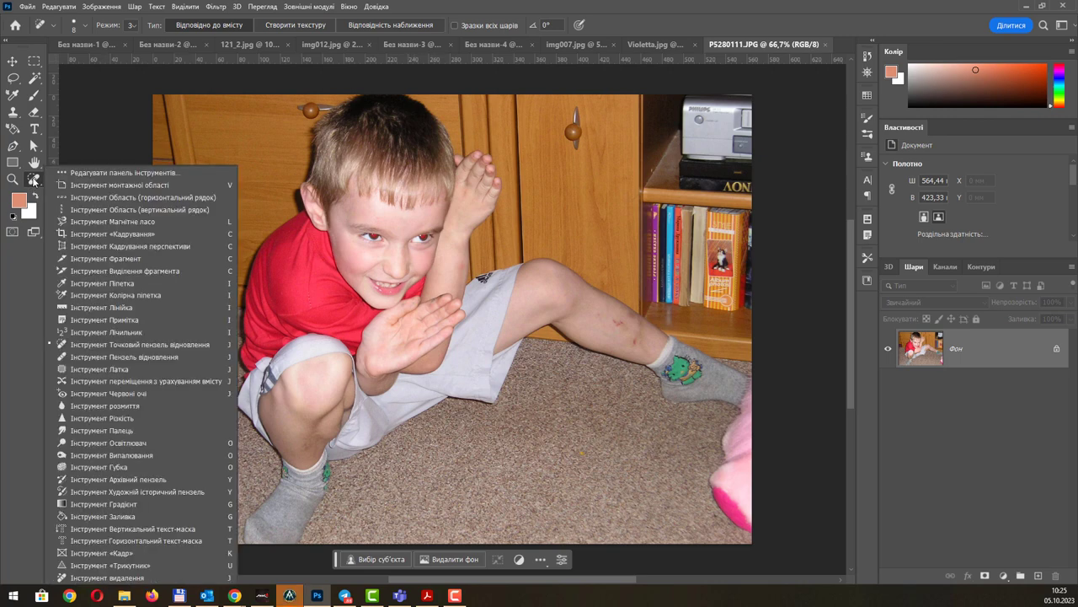
click(155, 393)
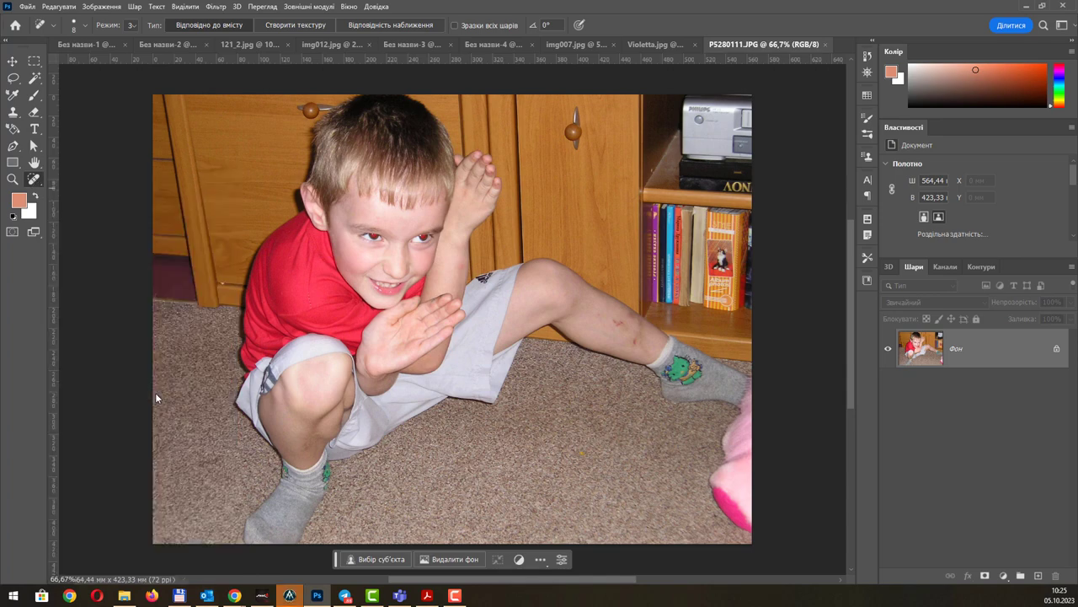
scroll(392, 253, up, 2)
scroll(392, 253, up, 2)
scroll(392, 253, up, 3)
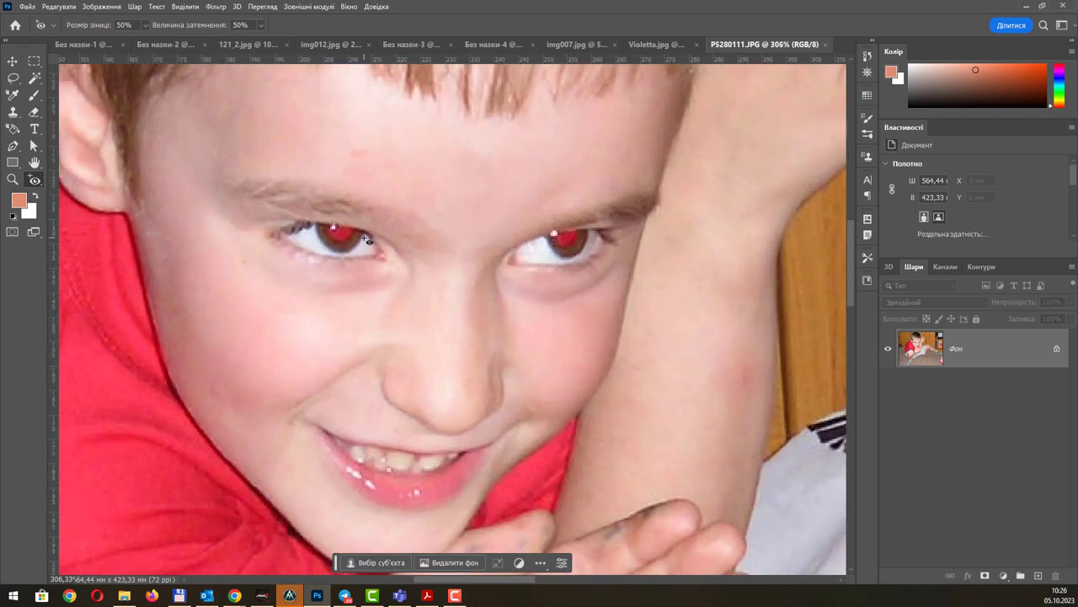
scroll(320, 223, up, 1)
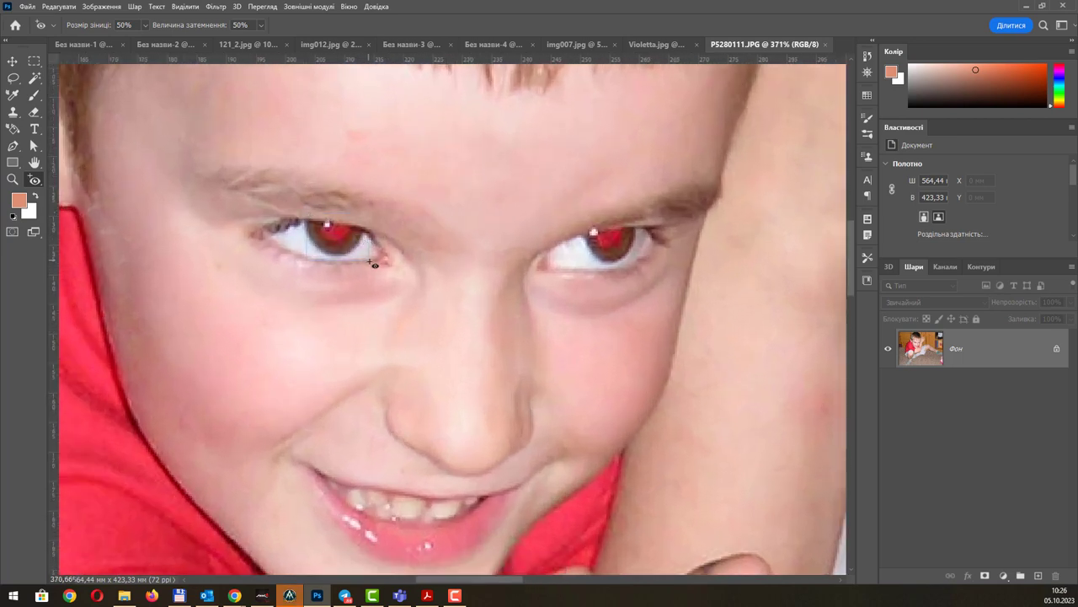
click(337, 238)
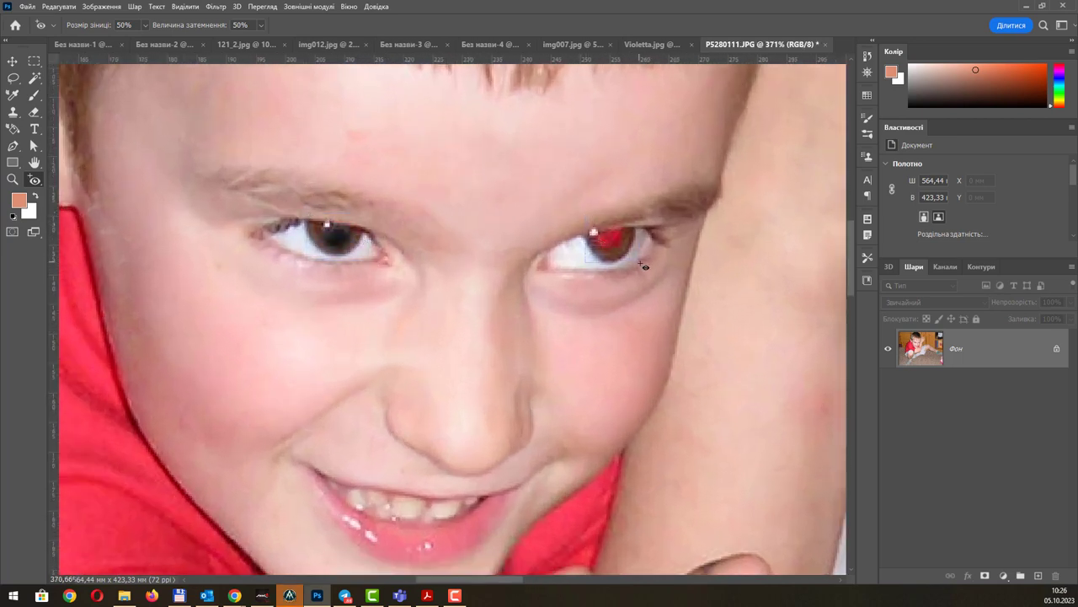
drag(588, 220, 644, 264)
Apply the red-eye correction to two areas of the boy's red shirt.
scroll(595, 245, down, 2)
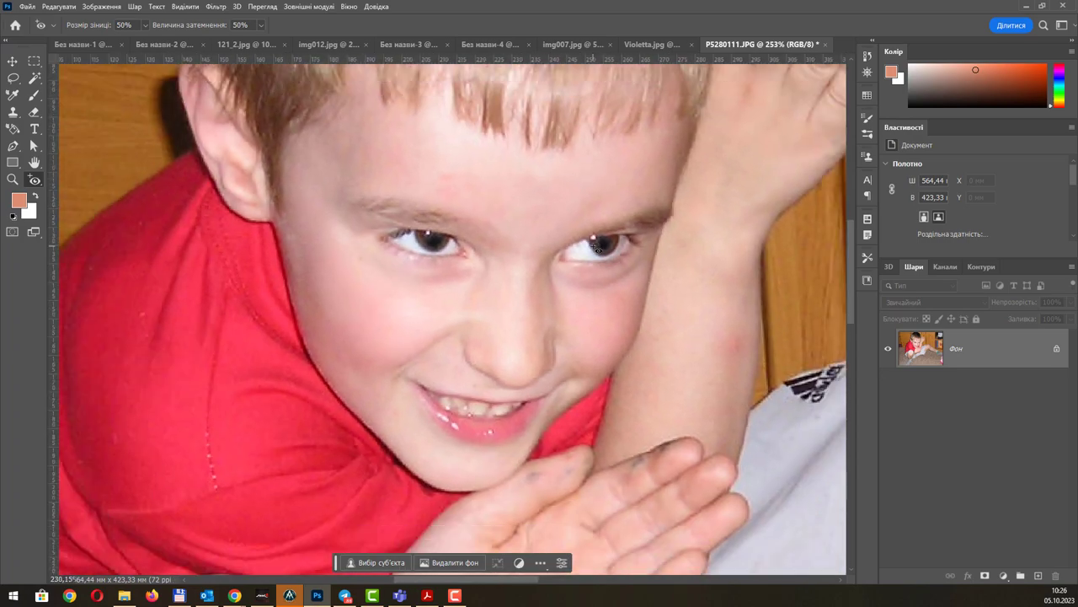
scroll(596, 248, down, 3)
scroll(597, 248, down, 1)
scroll(598, 247, down, 1)
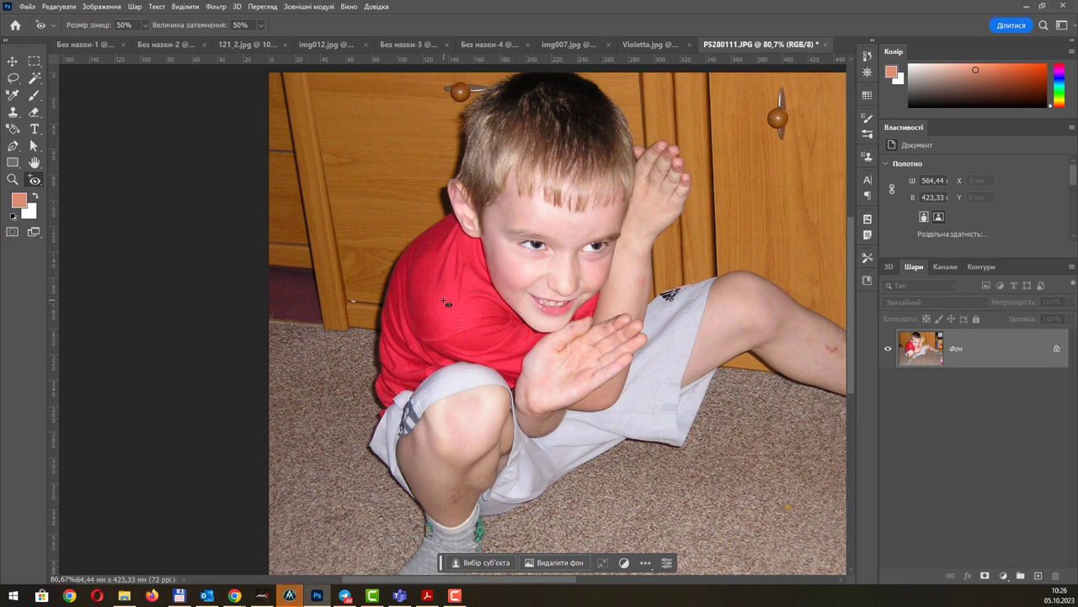
scroll(445, 302, up, 2)
scroll(445, 303, up, 1)
scroll(445, 303, up, 1)
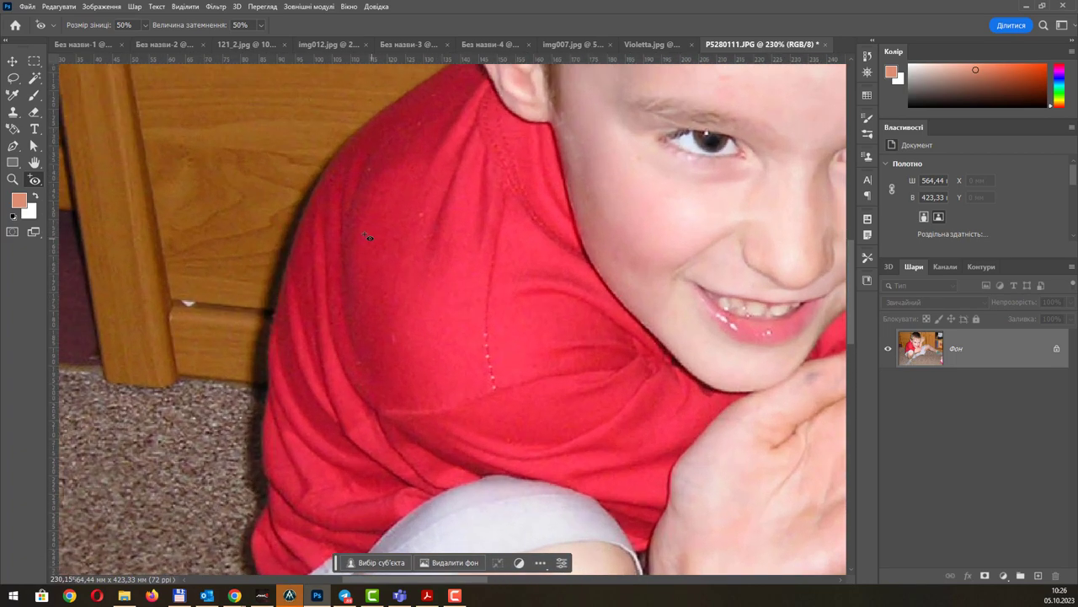
drag(361, 231, 380, 261)
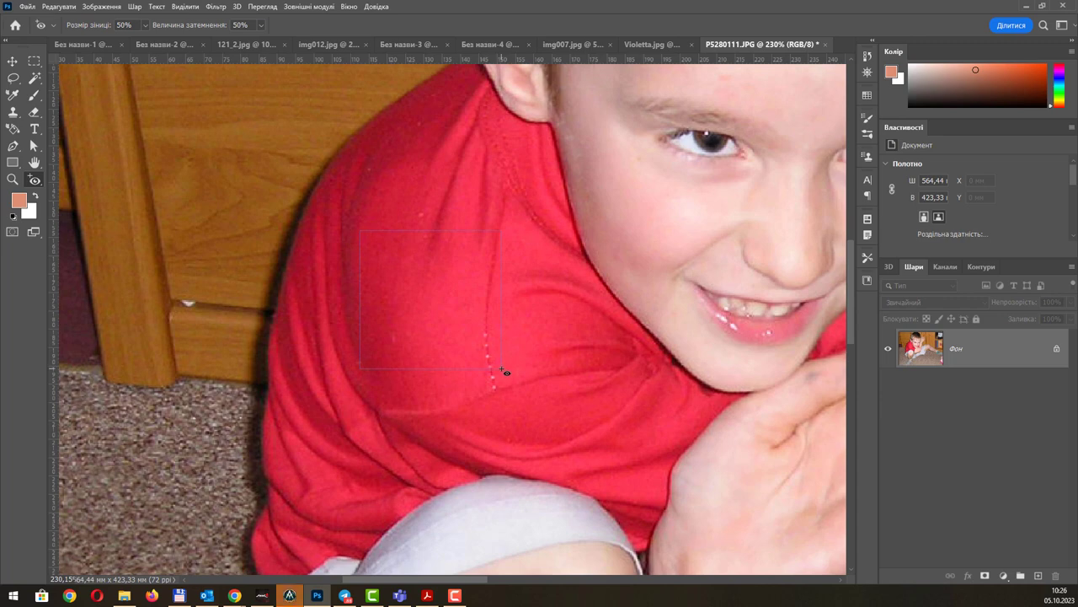
drag(477, 345, 504, 372)
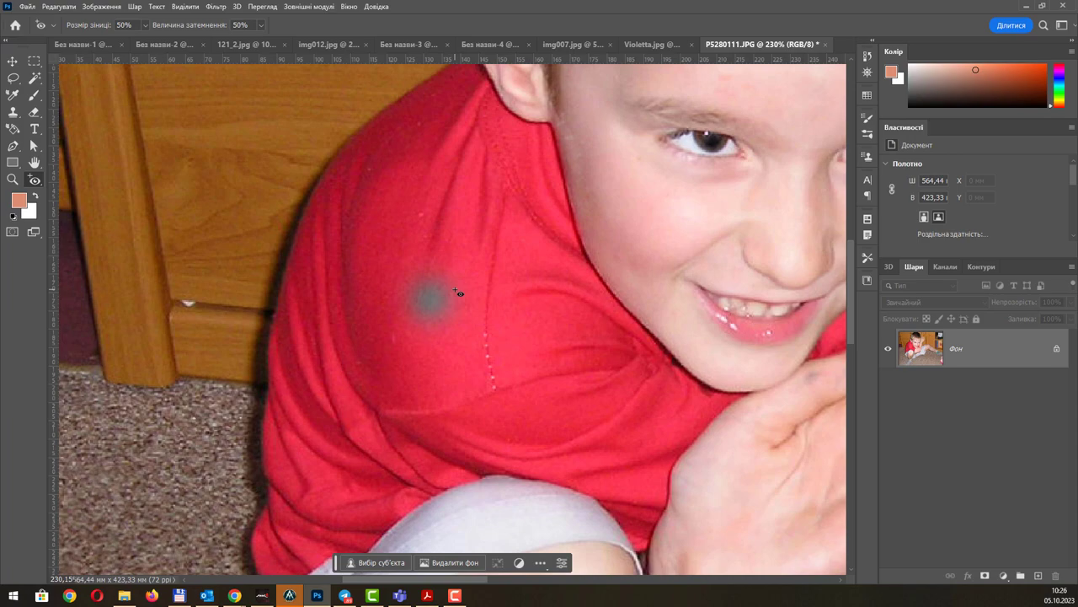
Close P5280111.JPG without saving the changes.
scroll(436, 295, down, 1)
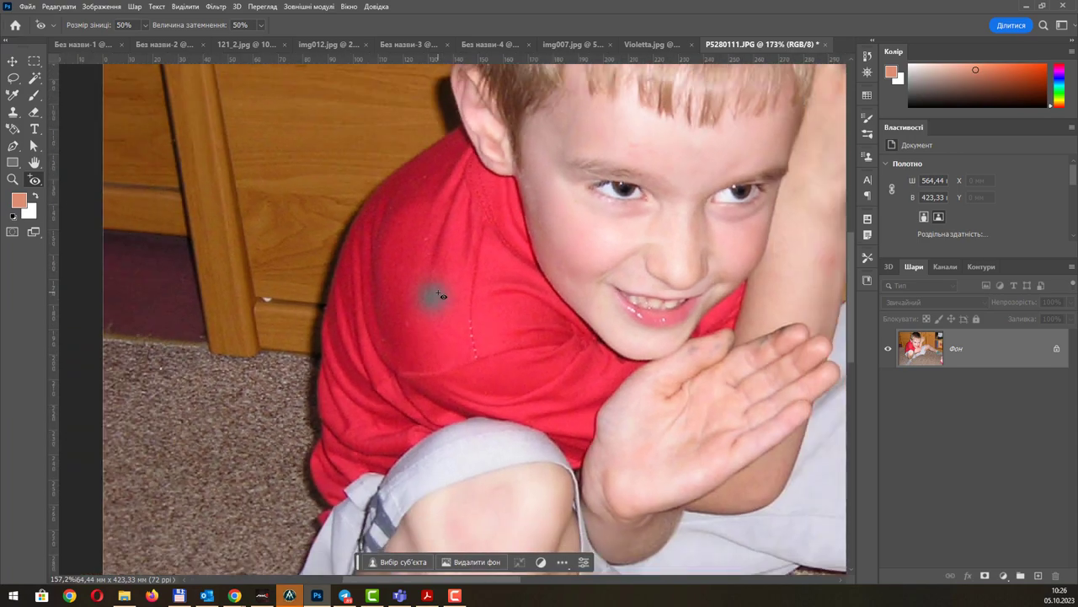
scroll(438, 295, down, 1)
scroll(442, 295, down, 1)
scroll(438, 294, down, 1)
key(ctrl+w)
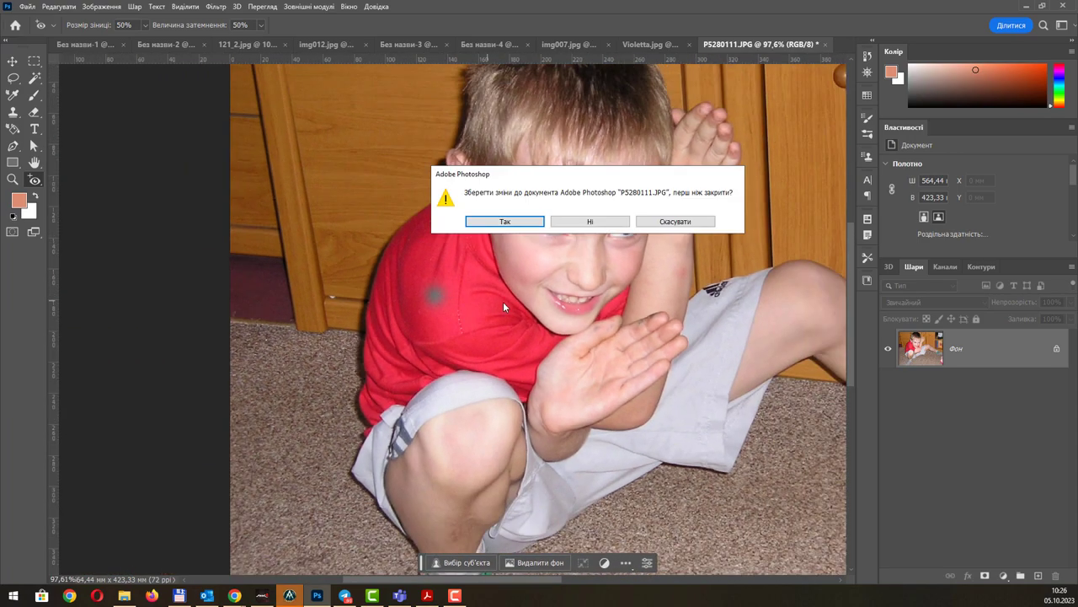
click(588, 221)
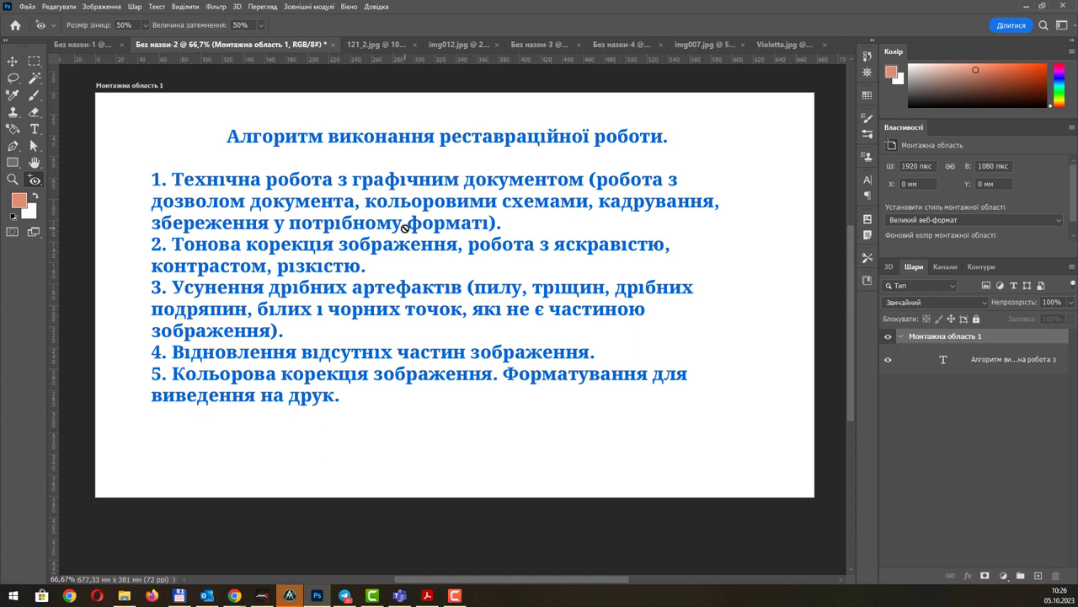
Back on Violetta.jpg, choose the Magnetic Lasso and start the outline at the woman's shoulder.
click(782, 42)
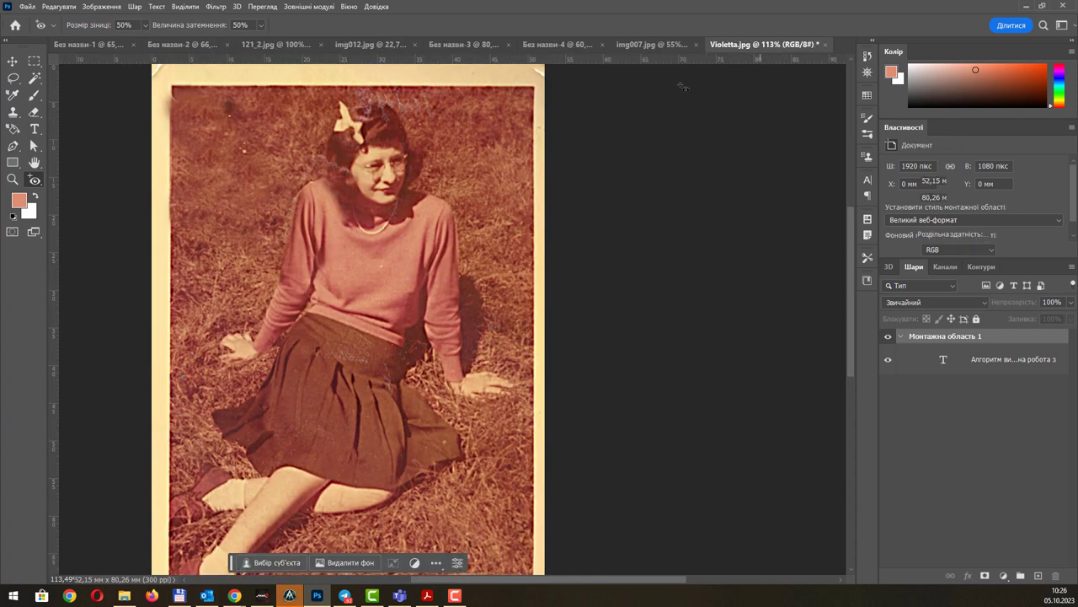
click(14, 79)
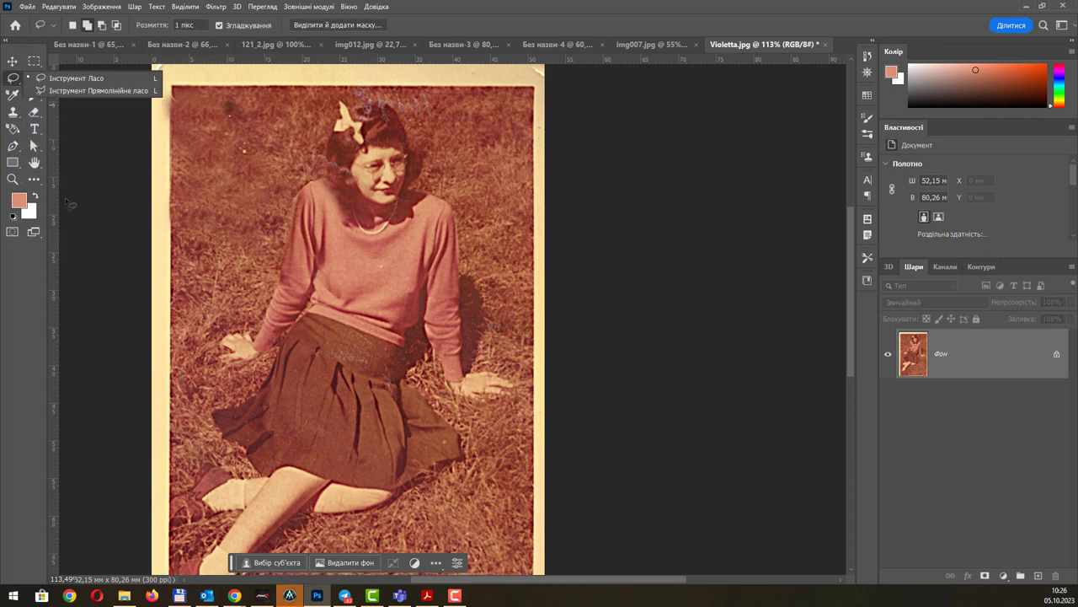
click(35, 180)
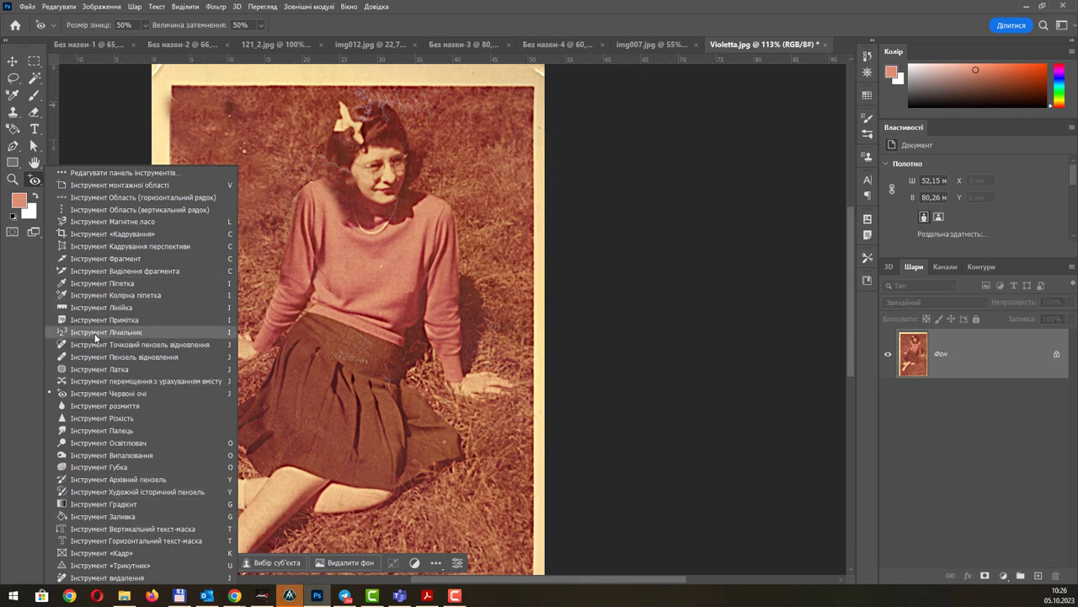
click(104, 221)
scroll(468, 206, up, 3)
scroll(424, 206, up, 2)
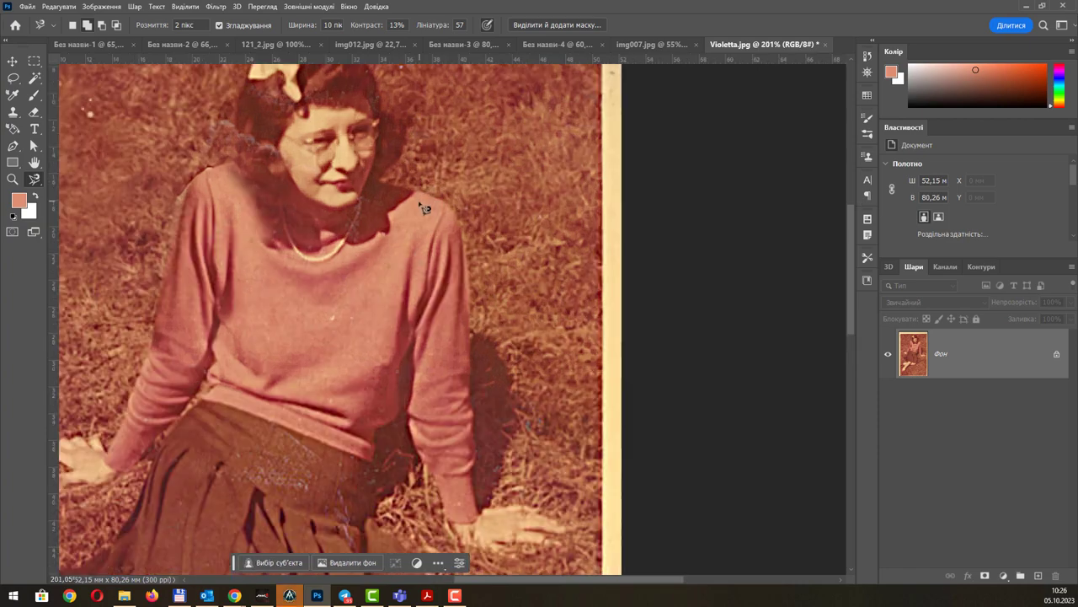
scroll(424, 206, up, 1)
click(363, 179)
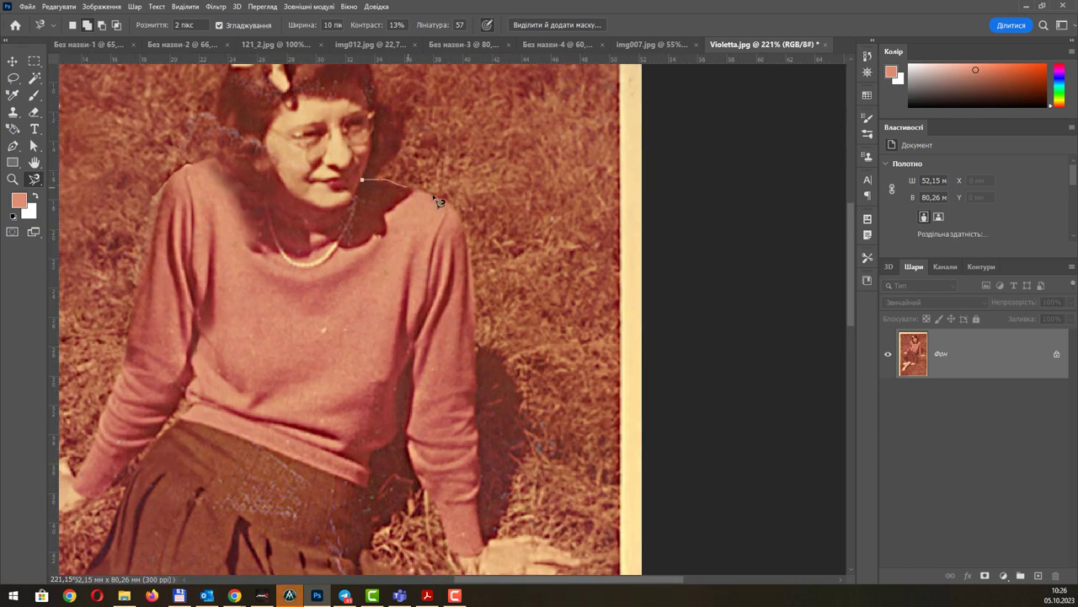
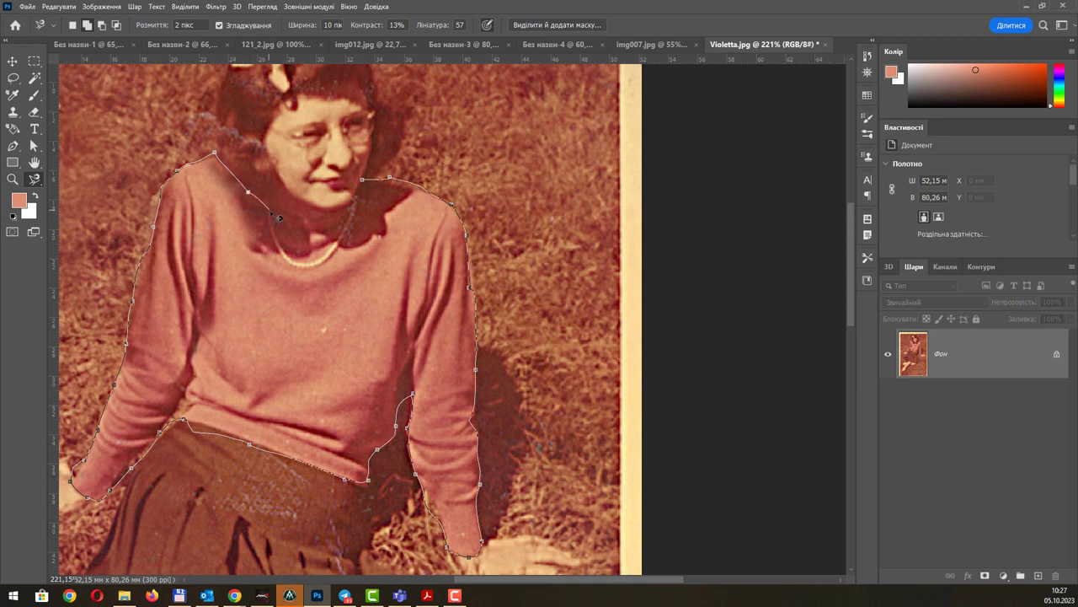
Copy the traced pink sweater to its own layer, then lasso the skirt onto Шар 2.
click(371, 189)
key(ctrl+j)
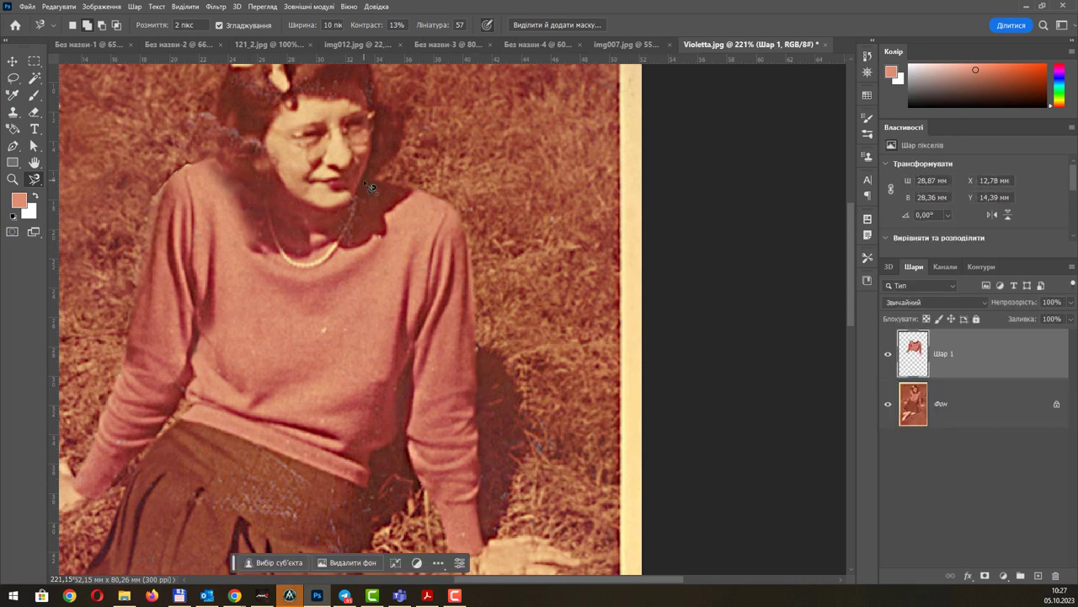
click(932, 402)
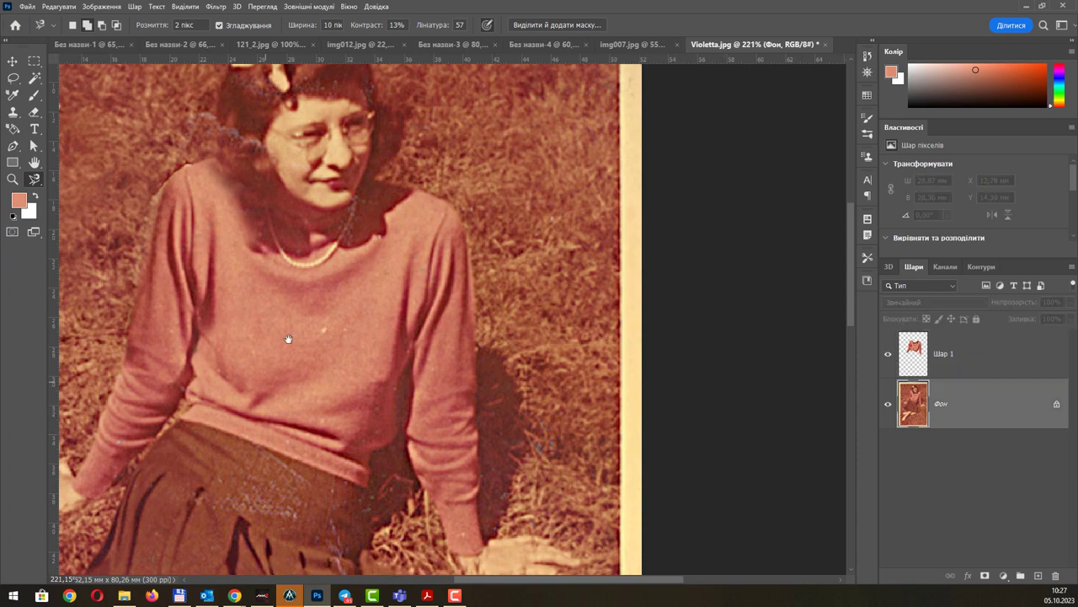
scroll(289, 337, down, 5)
scroll(342, 217, down, 3)
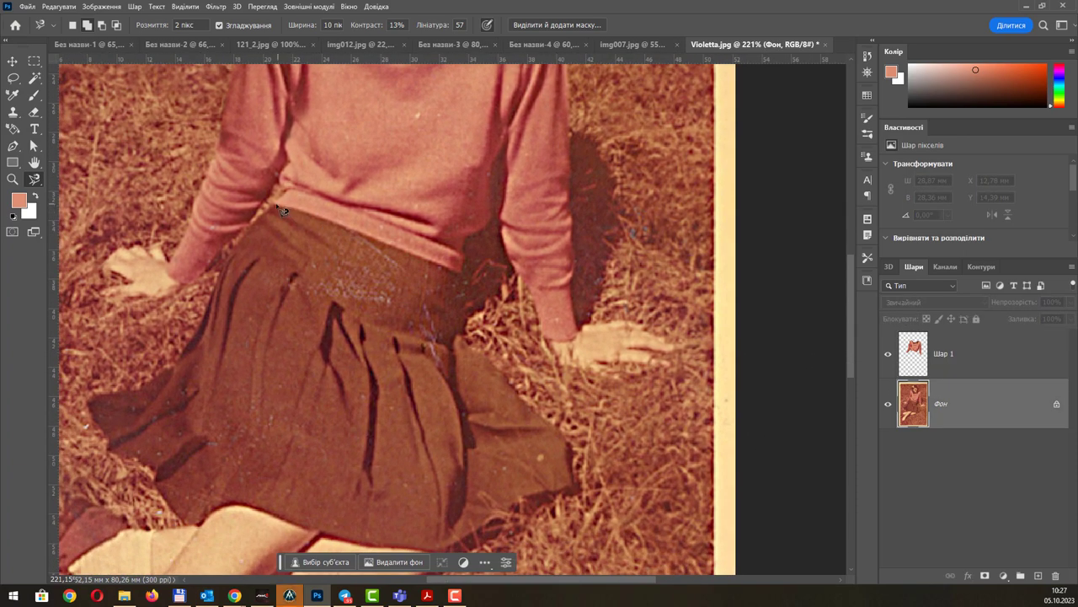
click(270, 205)
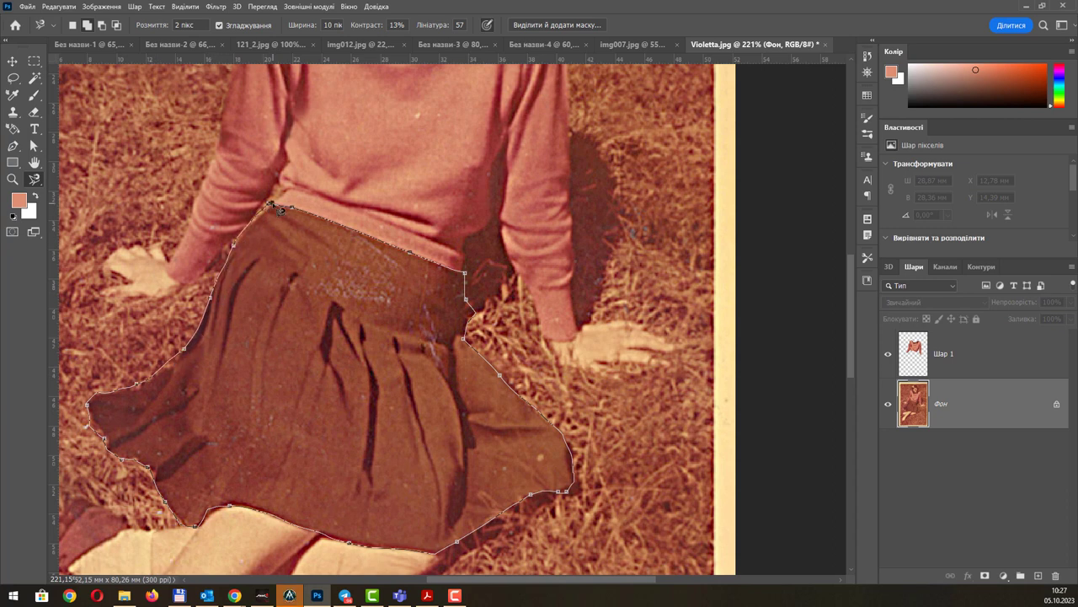
click(280, 209)
key(ctrl+j)
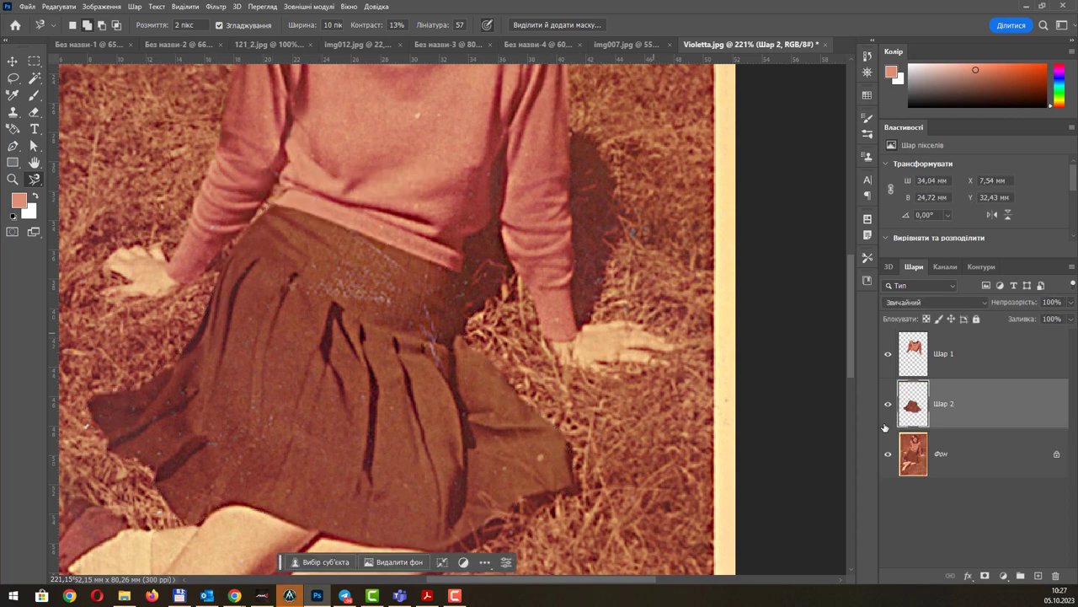
Lasso both white socks above the shoes from Фон and copy them to new layer Шар 3.
click(952, 455)
scroll(338, 236, down, 2)
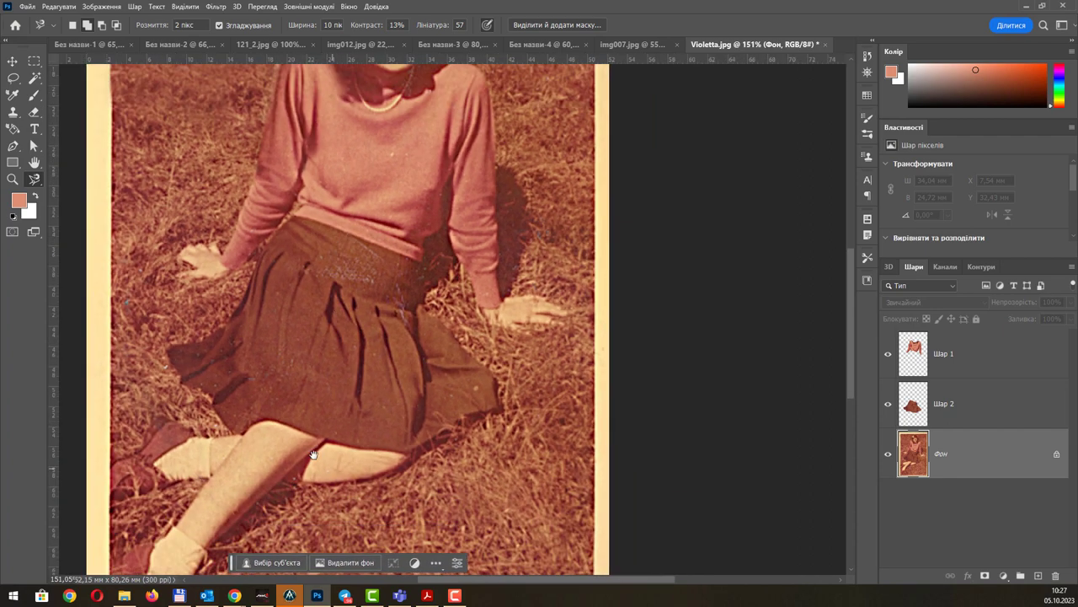
mouse_move(352, 425)
mouse_down()
mouse_move(352, 336)
mouse_move(380, 325)
mouse_up()
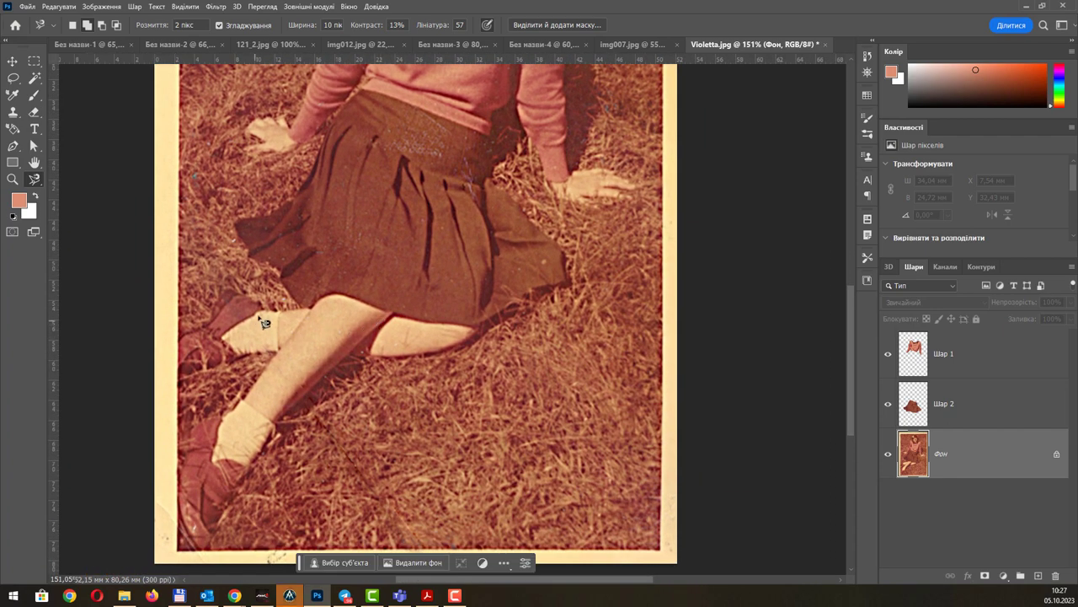
mouse_move(259, 313)
mouse_down()
mouse_move(226, 334)
mouse_move(269, 320)
mouse_up()
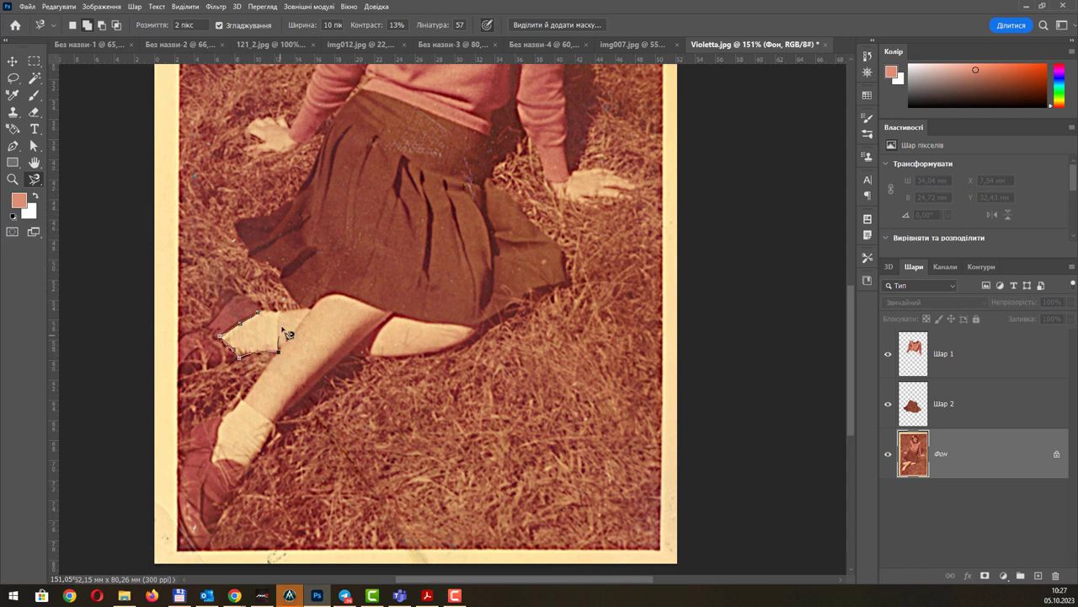
click(261, 313)
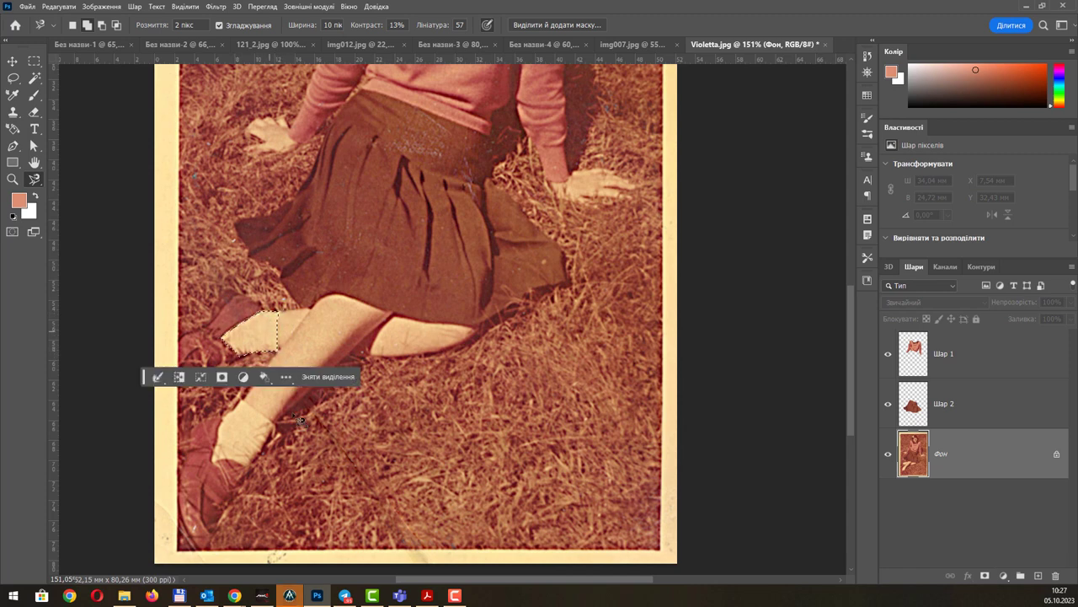
click(242, 398)
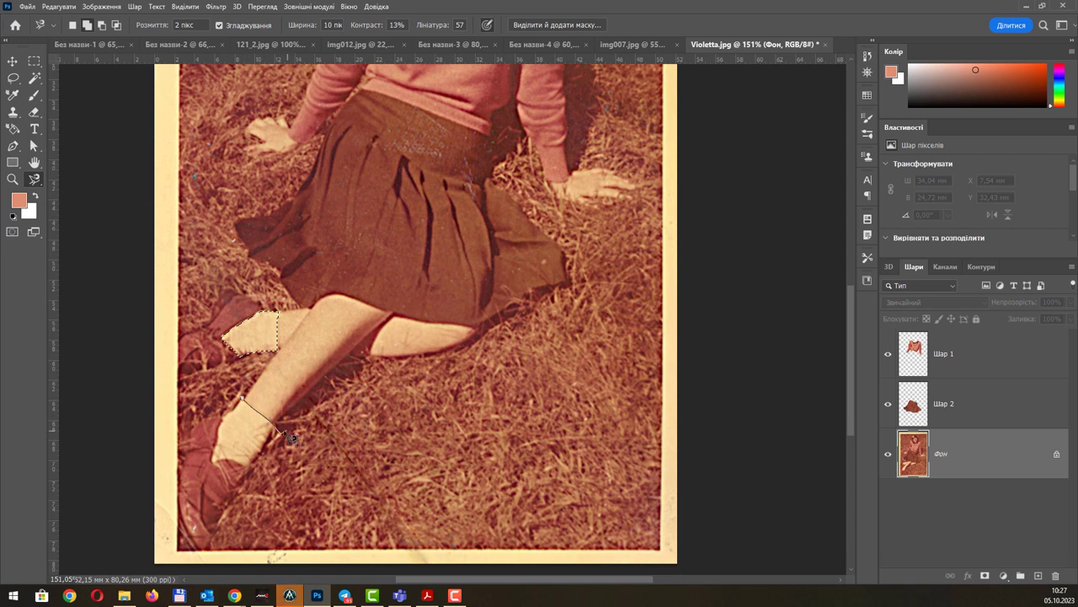
drag(262, 474, 246, 469)
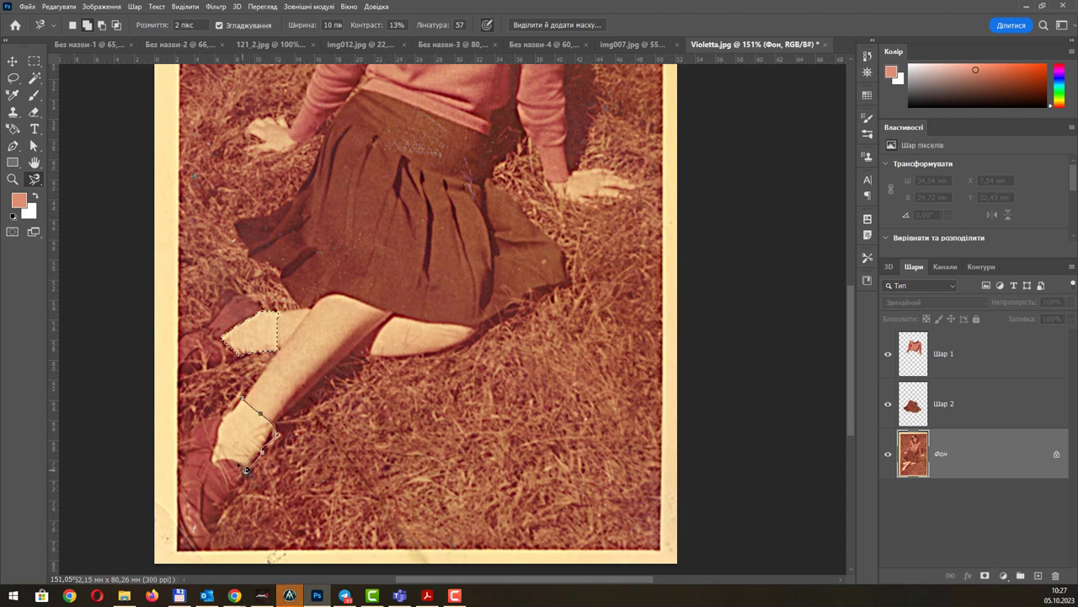
click(245, 403)
key(ctrl+j)
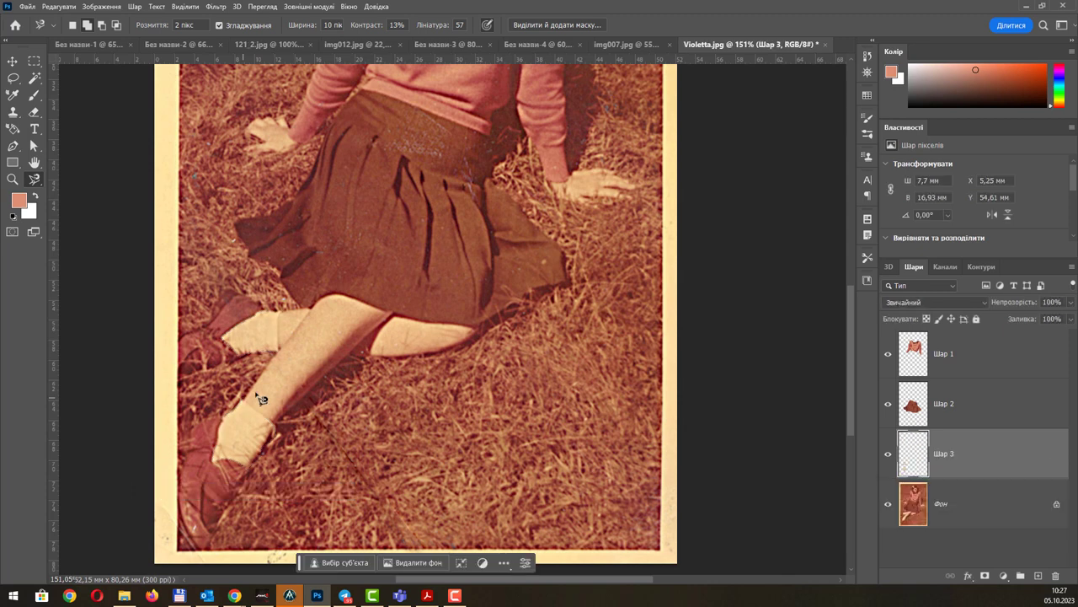
key(alt+bracketleft)
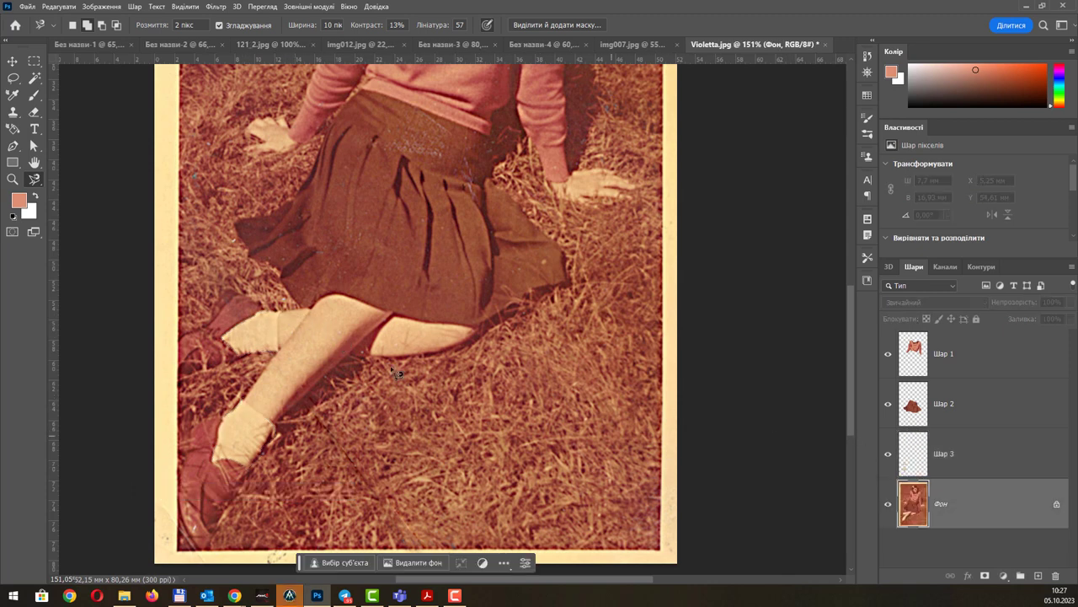
Lasso the bare legs and add both hands to the selection.
click(280, 313)
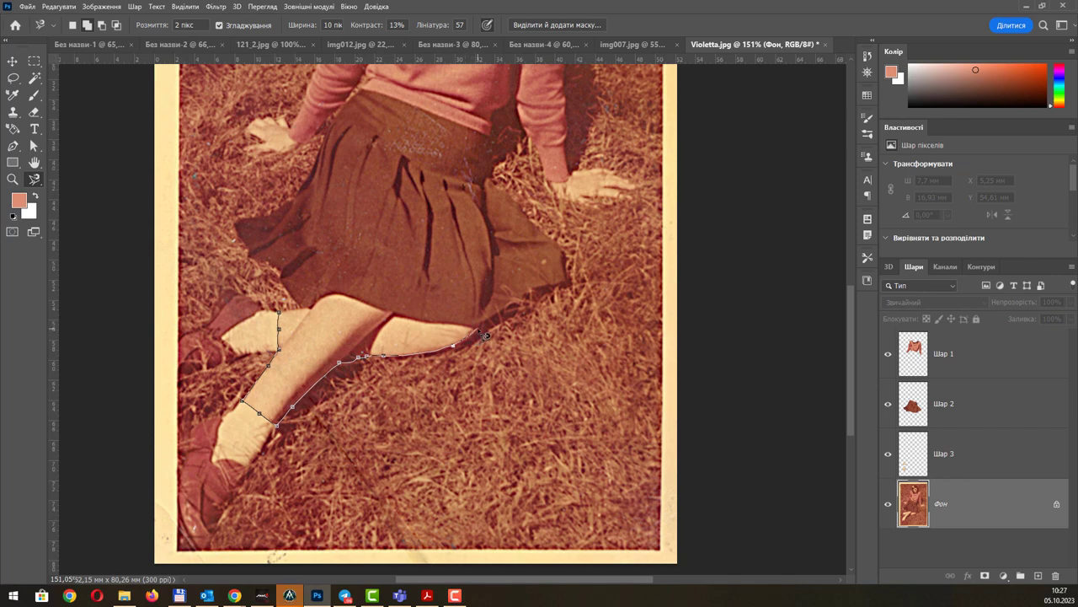
click(281, 314)
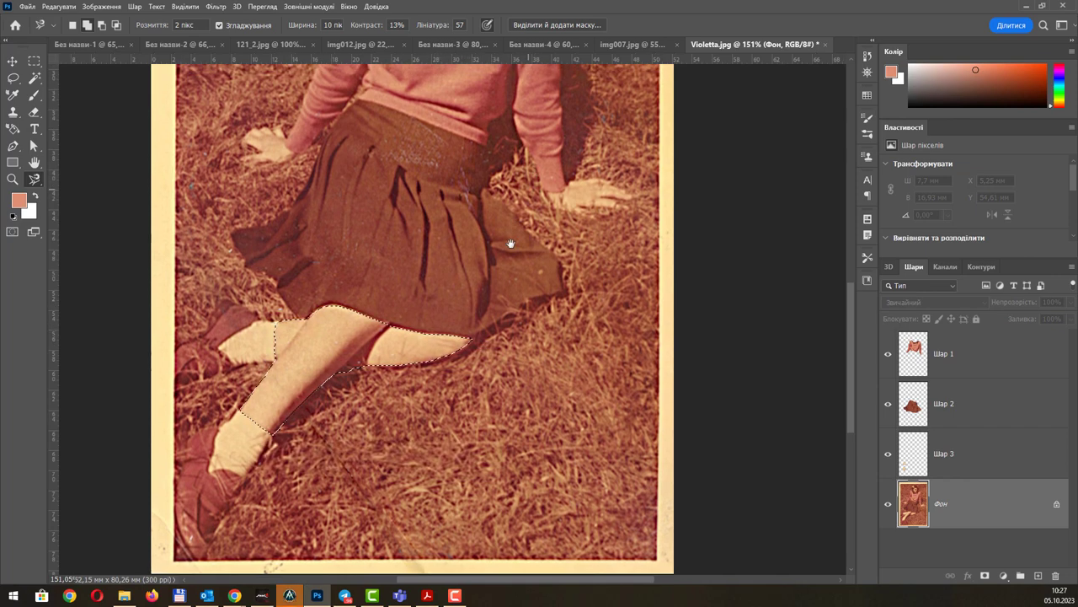
scroll(450, 438, up, 5)
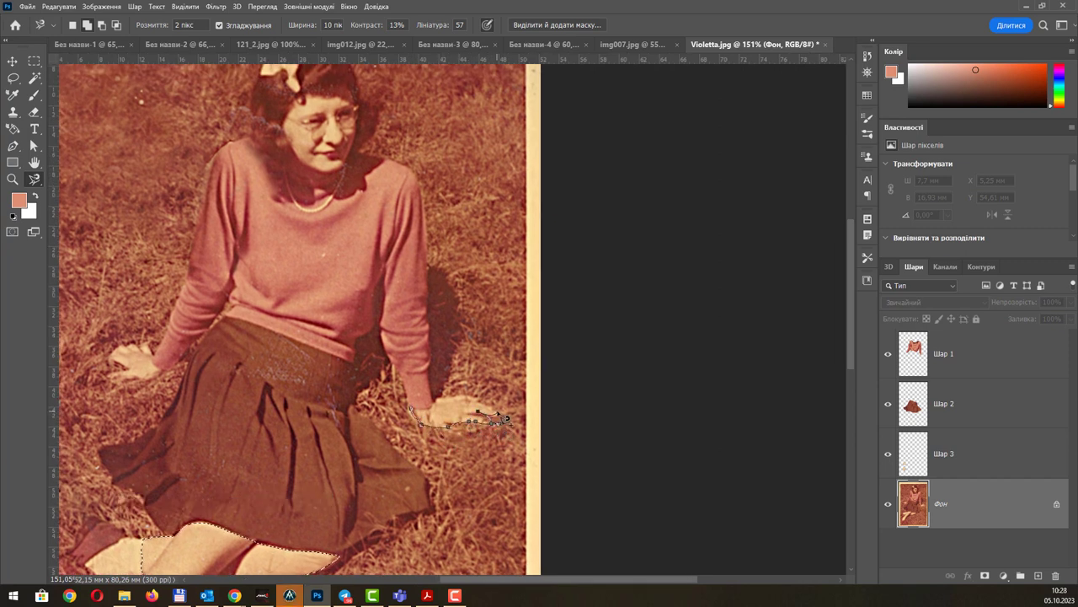
click(421, 415)
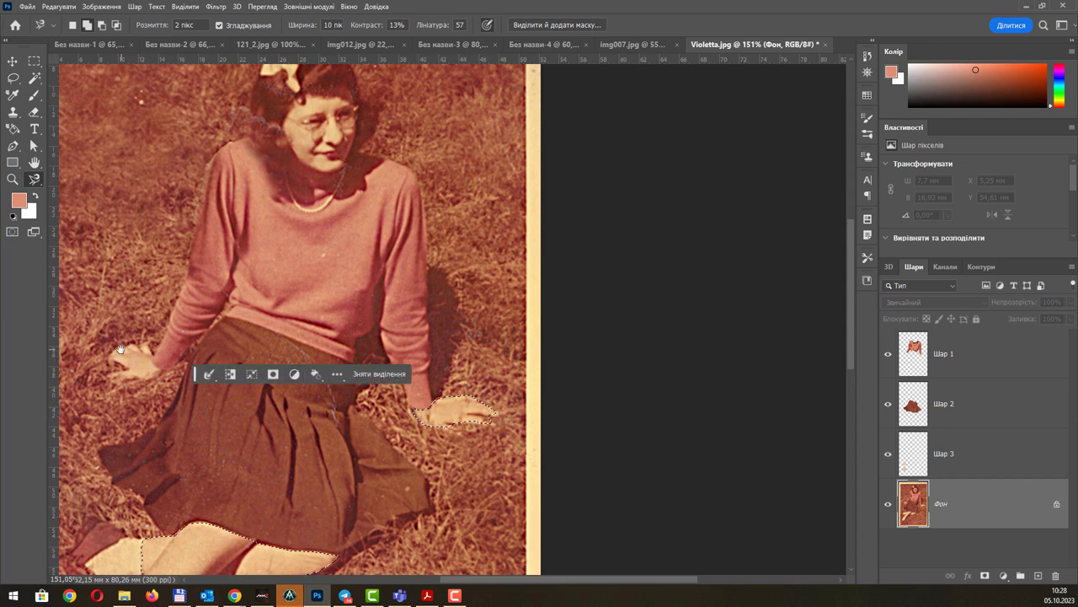
drag(124, 361, 308, 444)
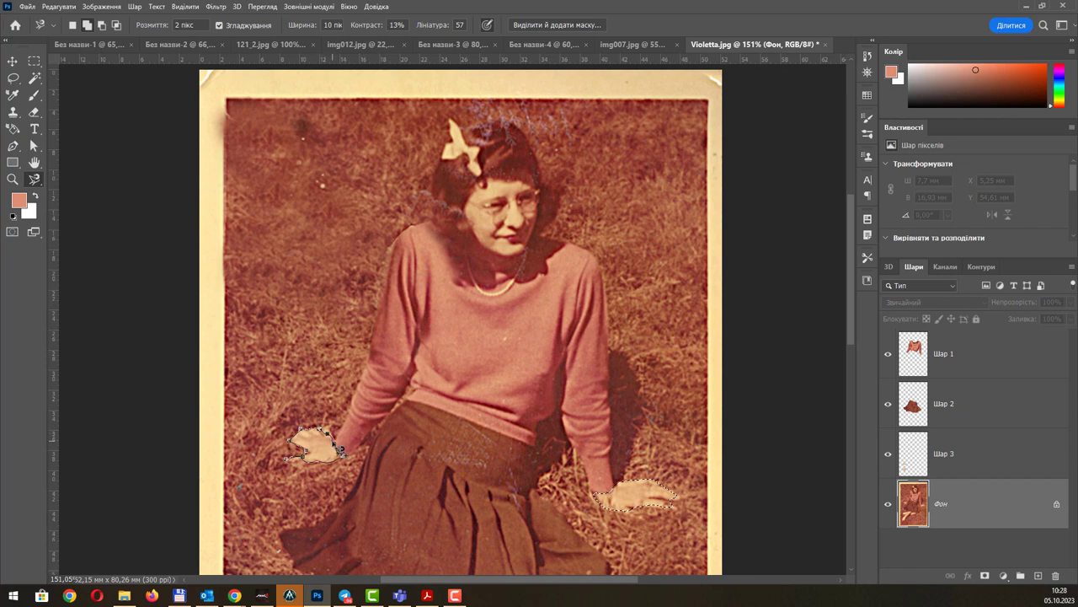
click(341, 451)
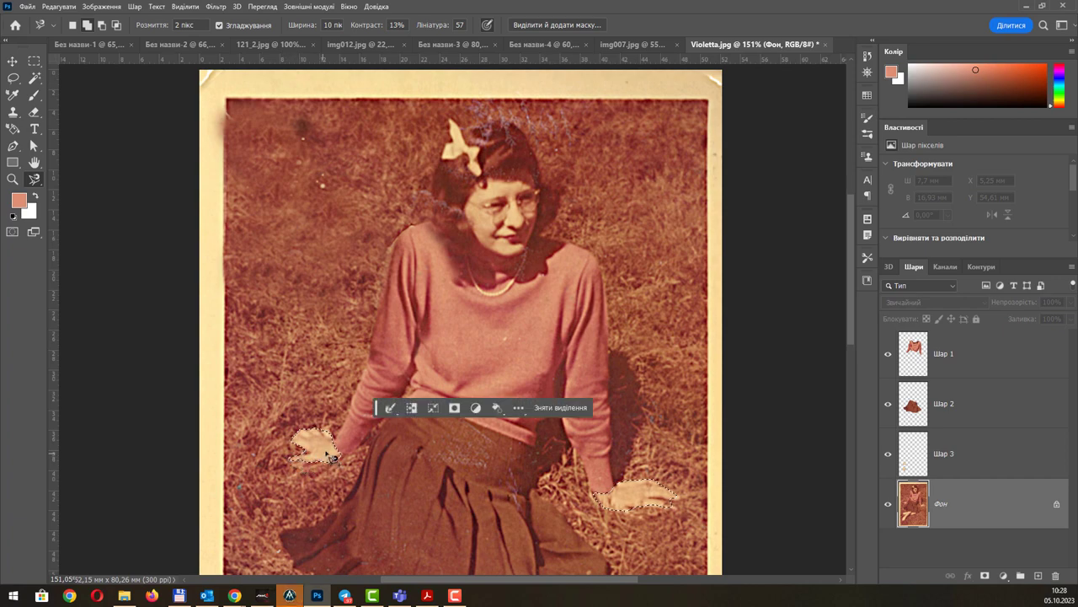
Add the face to the selection and copy legs, hands and face to Шар 4.
scroll(539, 187, up, 2)
scroll(539, 187, up, 2)
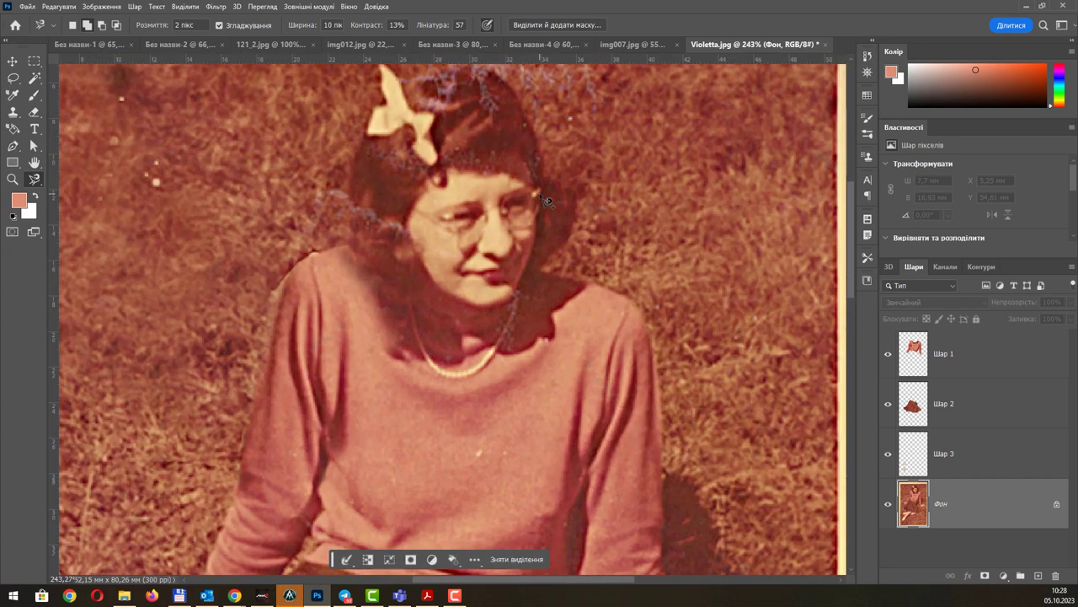
scroll(543, 198, up, 2)
click(544, 199)
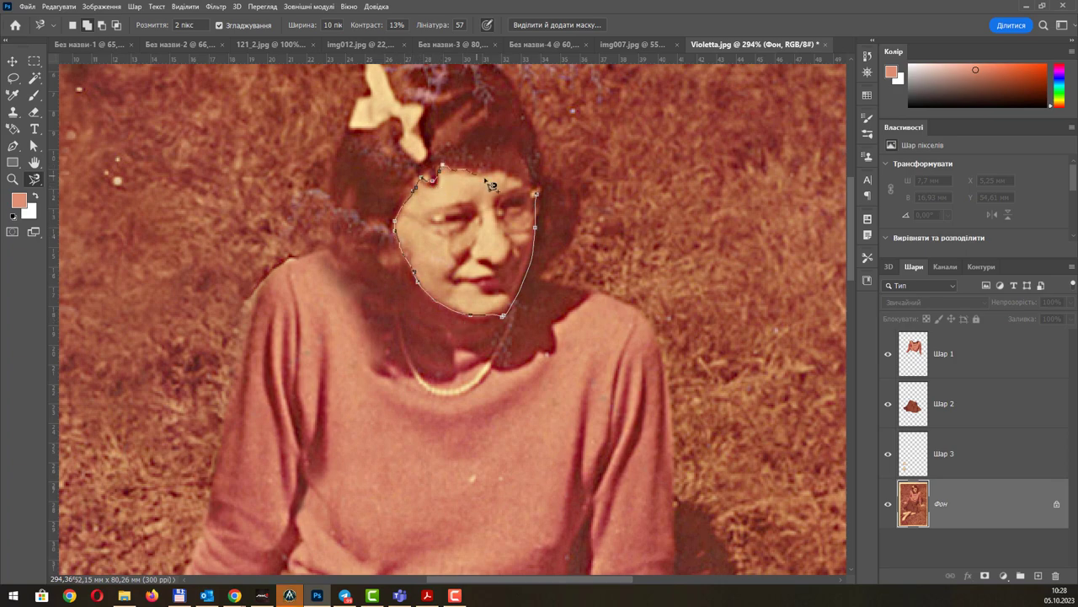
click(536, 195)
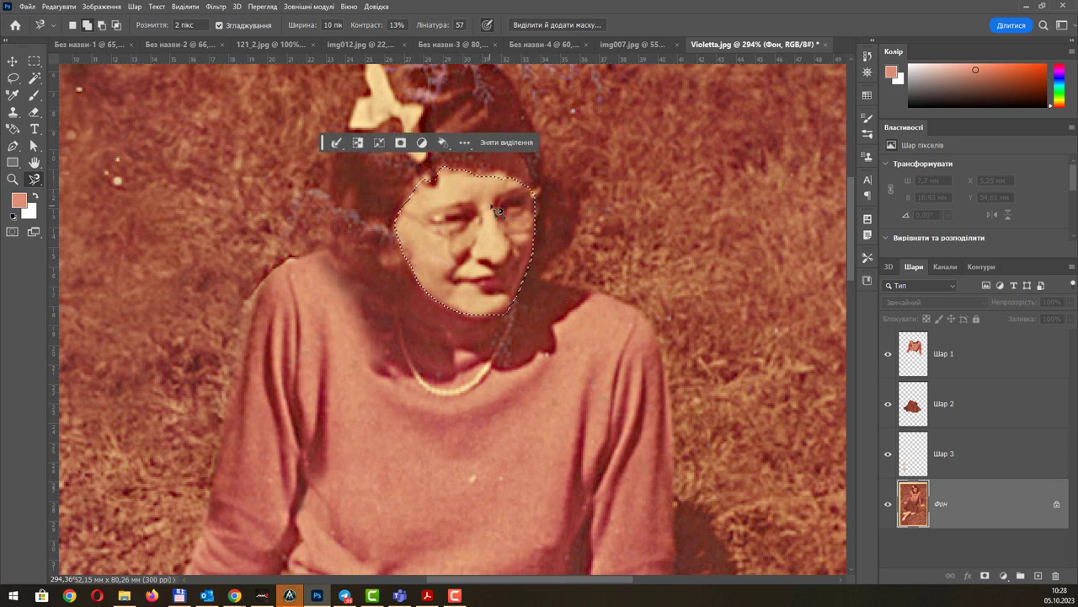
scroll(535, 193, down, 3)
scroll(535, 194, down, 2)
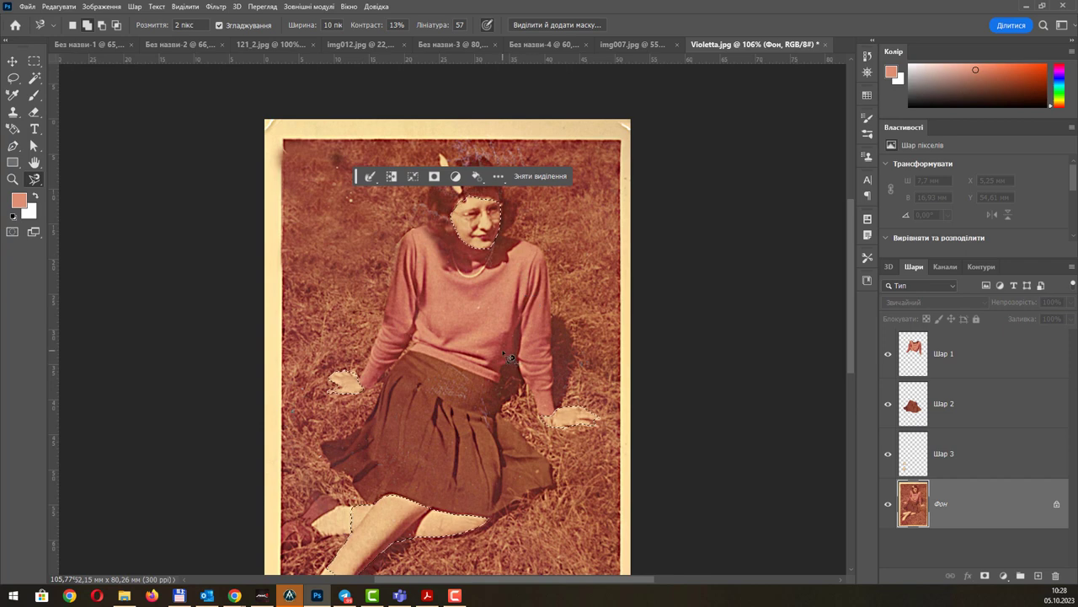
key(ctrl+j)
click(929, 550)
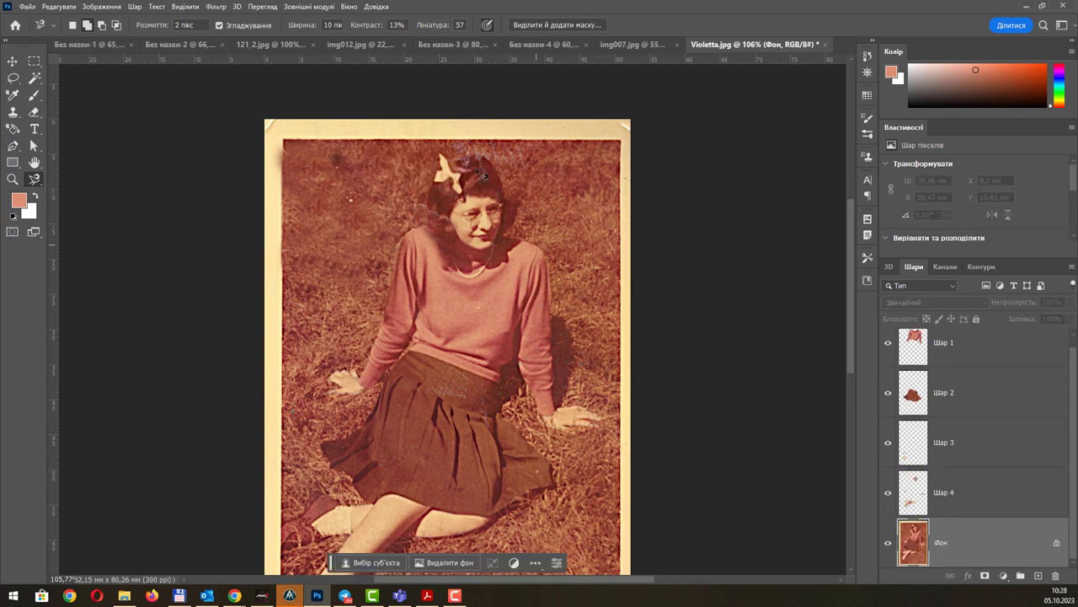
Lasso around the dark hair and copy it onto new layer Шар 5.
scroll(471, 229, up, 2)
scroll(471, 229, up, 1)
click(458, 230)
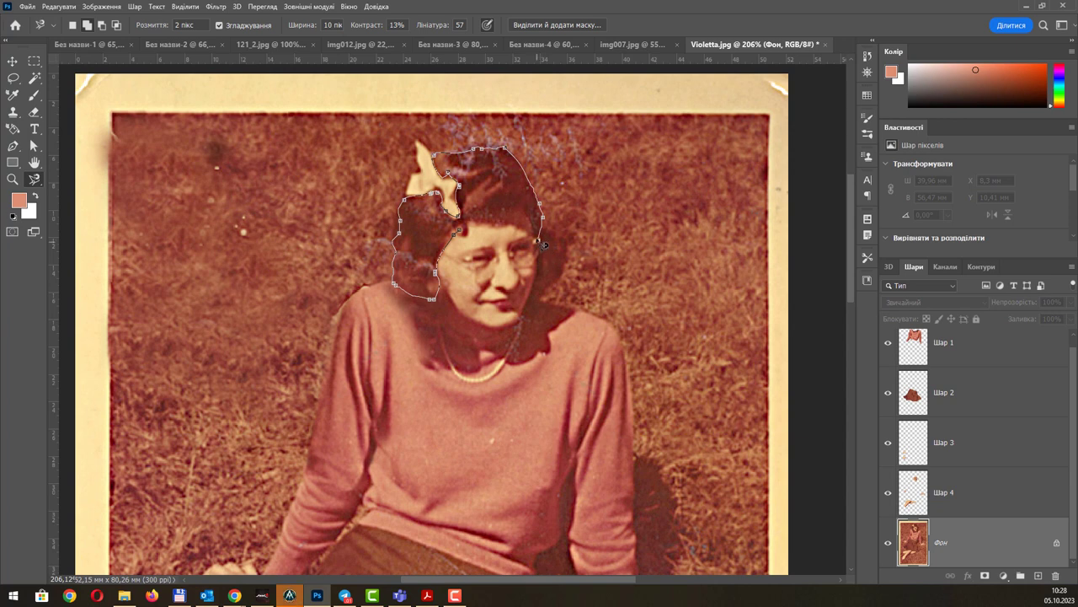
double_click(471, 242)
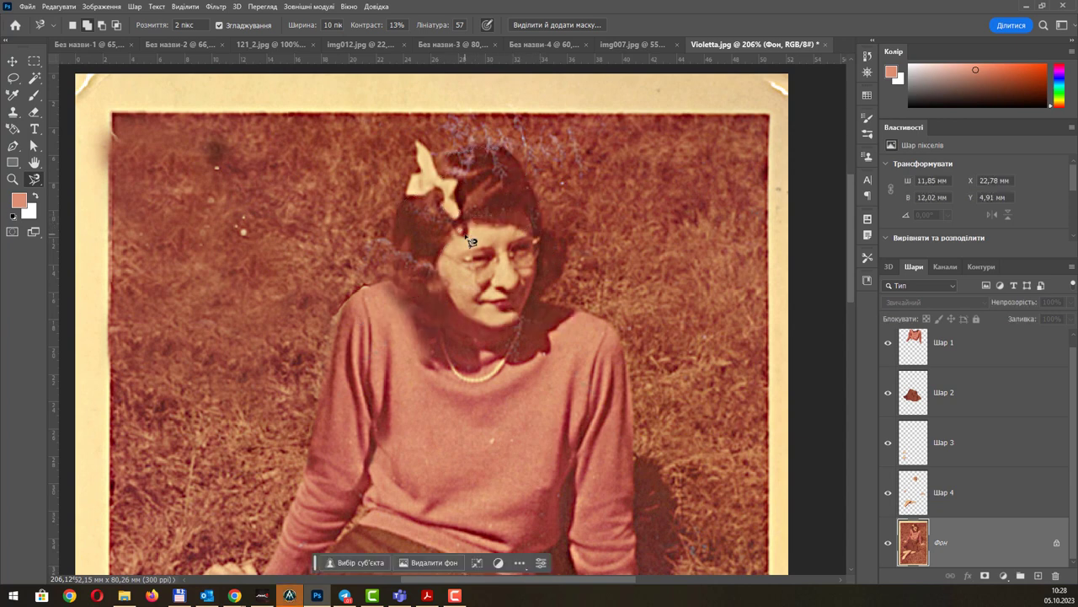
key(ctrl+j)
scroll(460, 240, down, 2)
scroll(438, 238, down, 2)
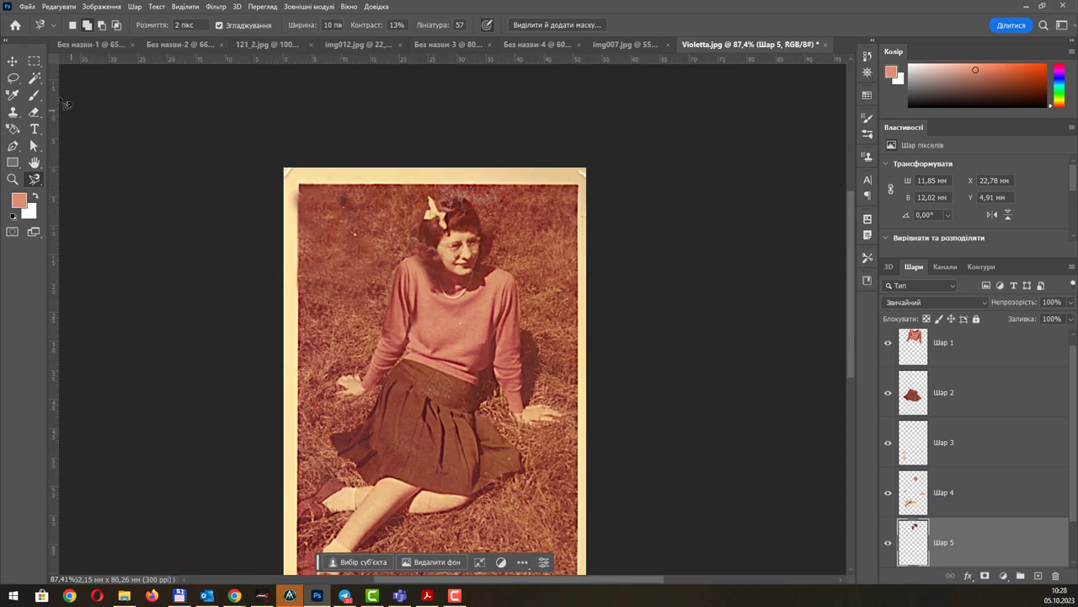
click(13, 61)
Open Levels on the sweater layer Шар 1 and raise the red black point to 118.
ctrl+click(463, 322)
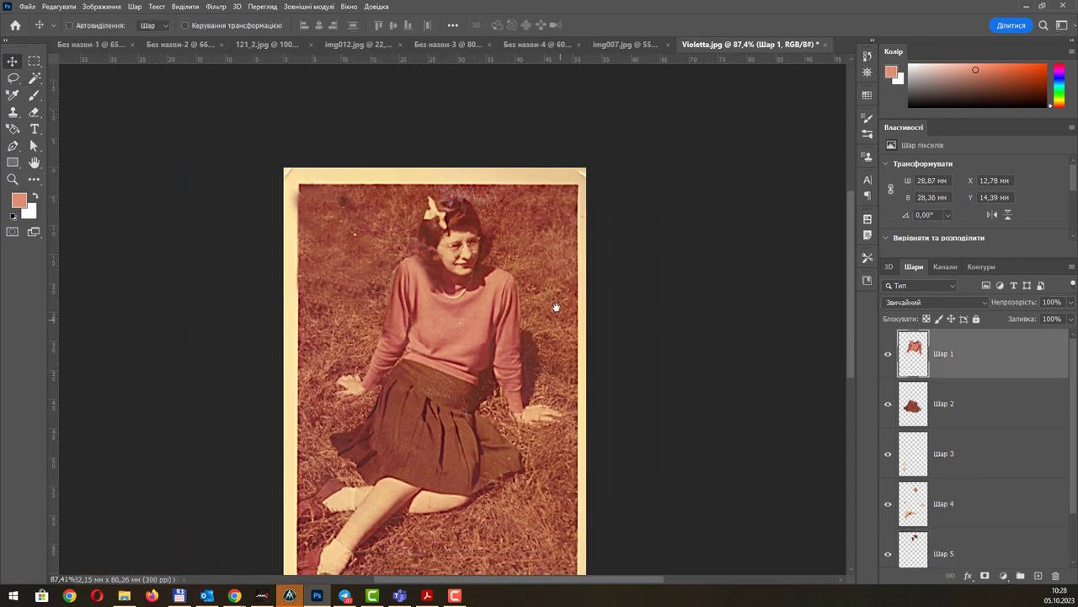
drag(553, 306, 516, 247)
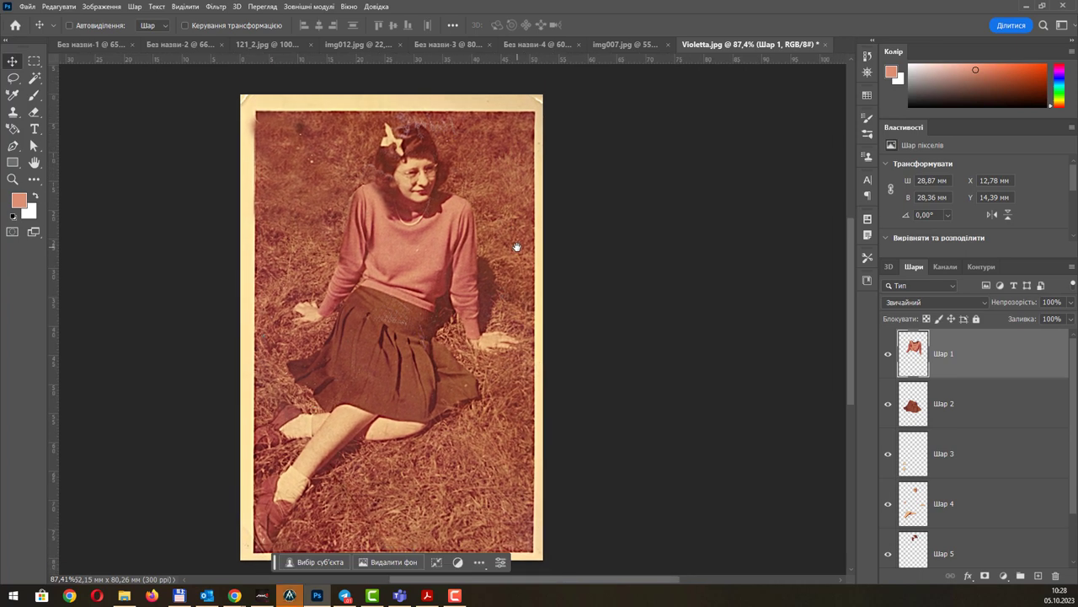
click(101, 7)
mouse_move(111, 36)
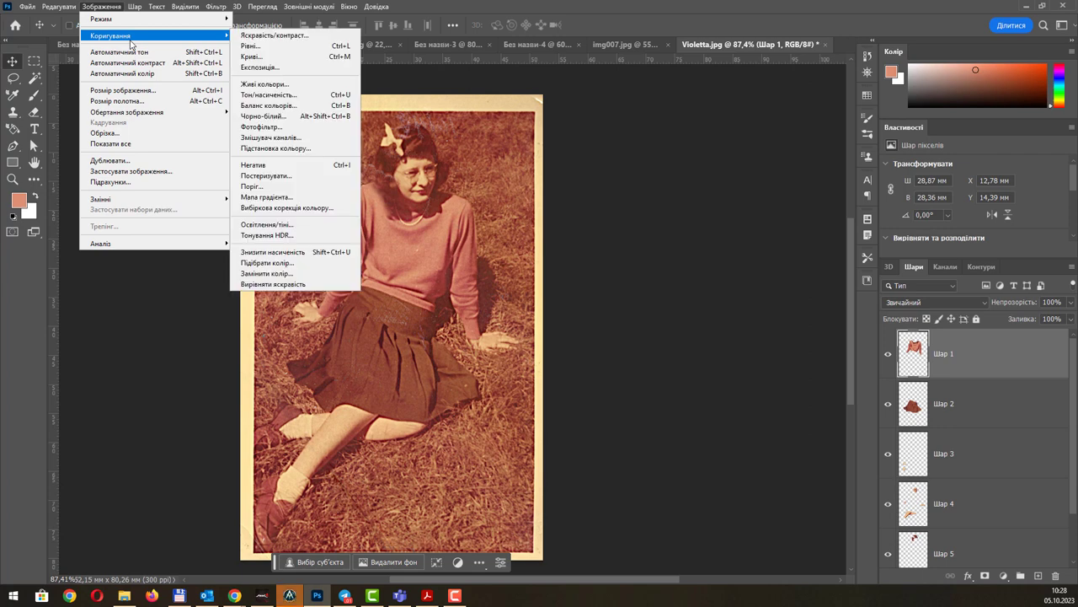
key(Escape)
key(Escape)
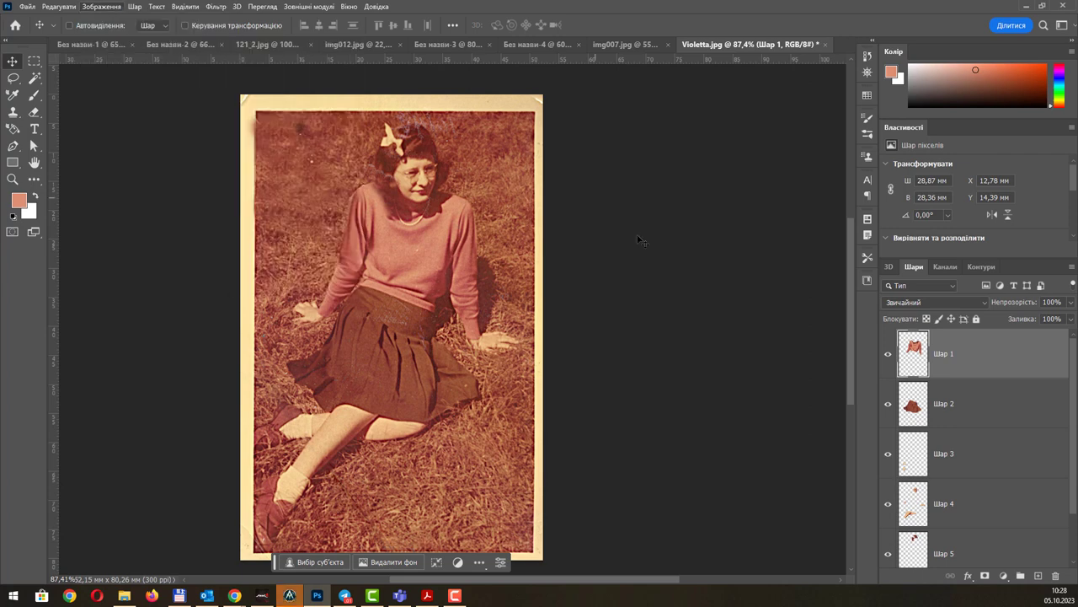
key(ctrl+l)
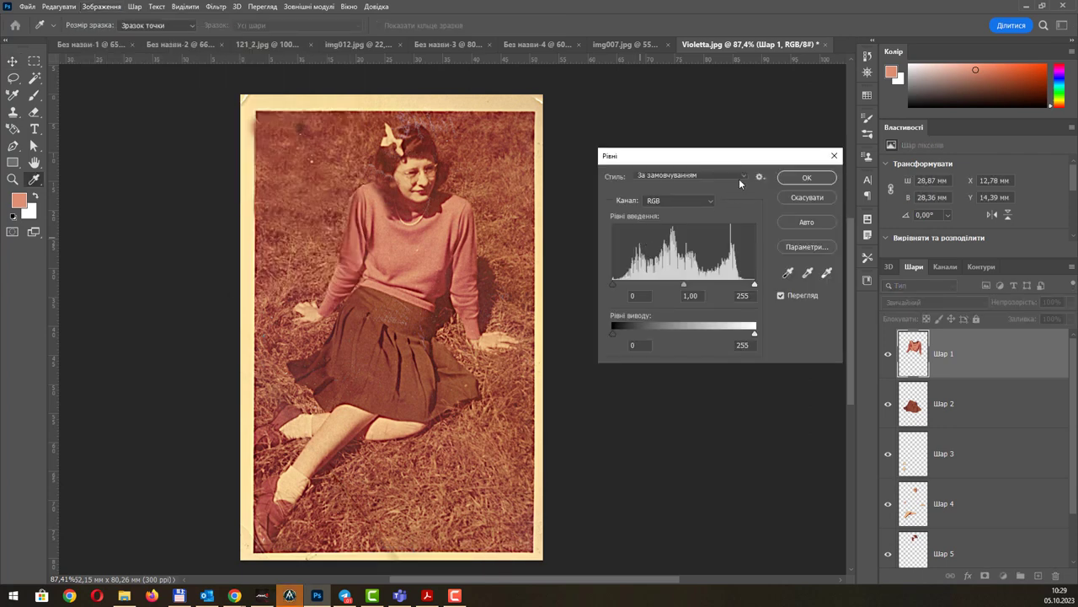
drag(744, 163, 716, 151)
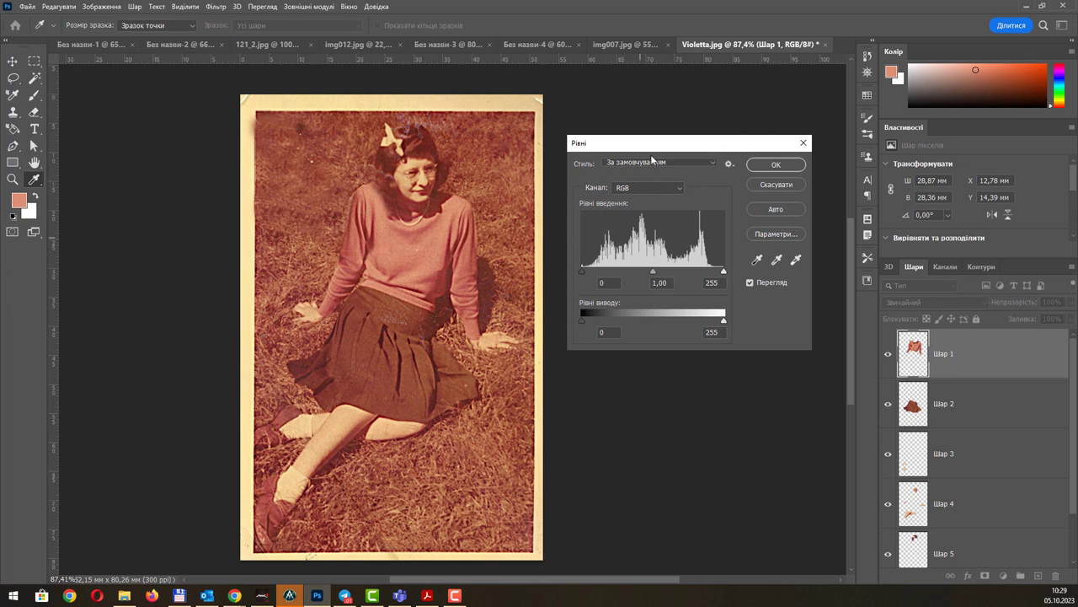
click(674, 189)
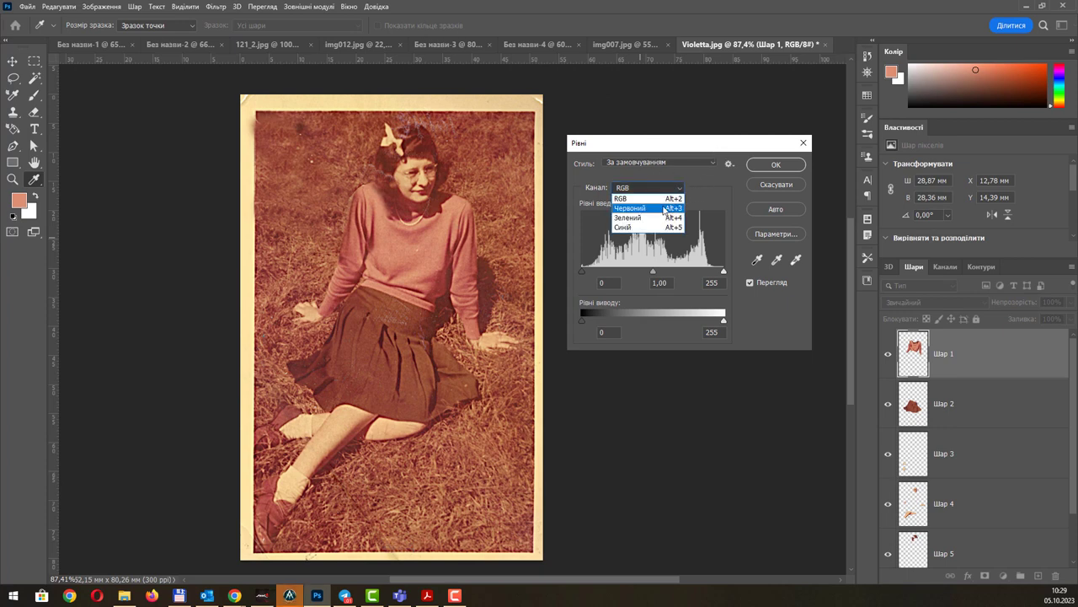
click(645, 208)
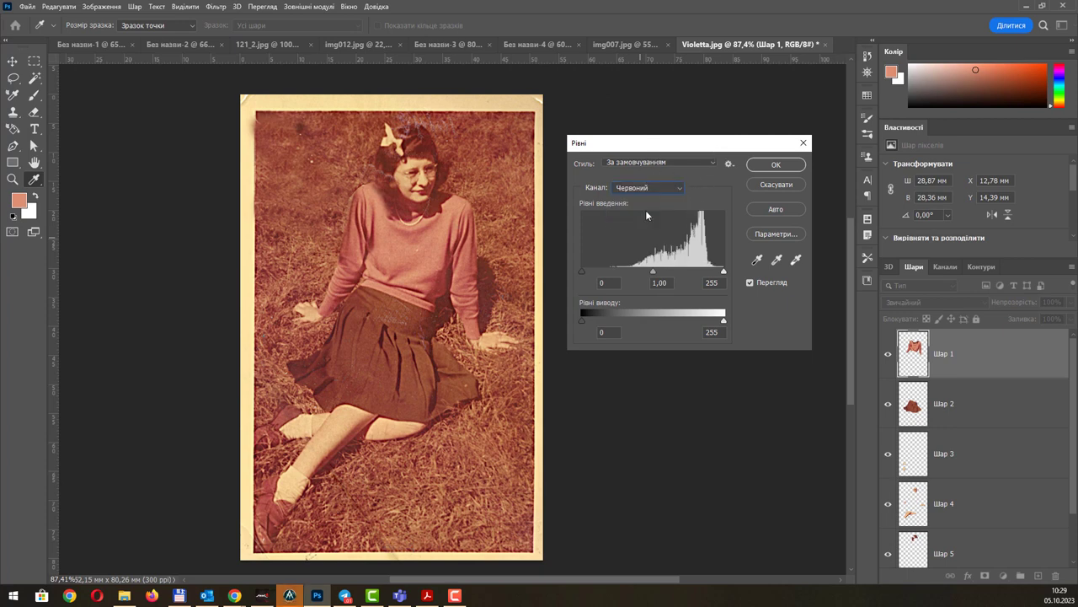
mouse_move(582, 271)
mouse_down()
mouse_move(696, 271)
mouse_move(677, 282)
mouse_up()
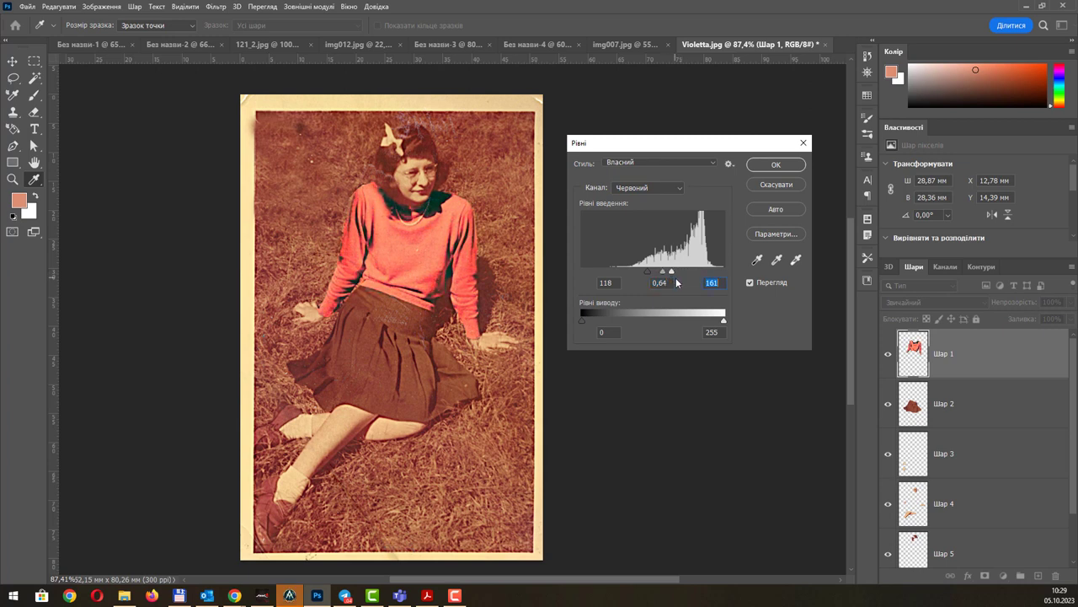
text(188)
Set green midtones 0,81 and black point 47, lower the blue white point, and apply.
click(662, 188)
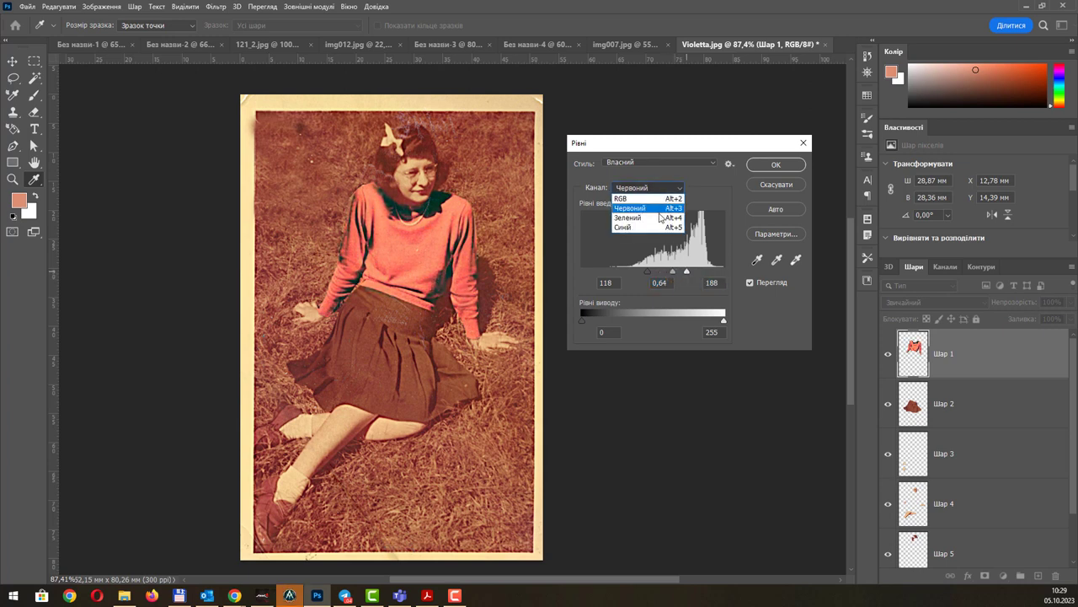
click(649, 211)
drag(653, 268, 618, 270)
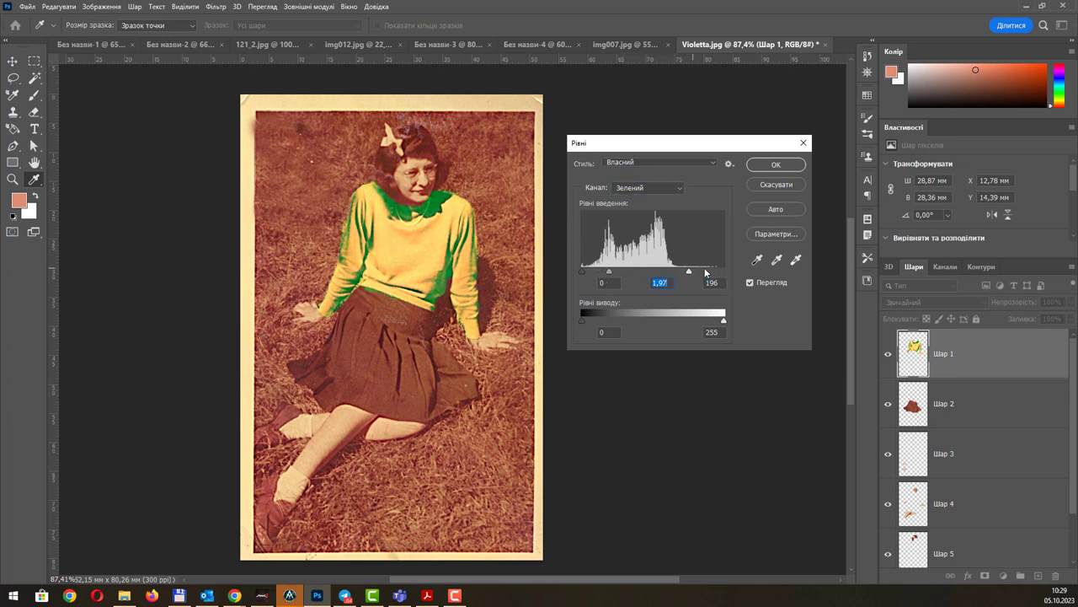
key(Tab)
drag(618, 269, 662, 270)
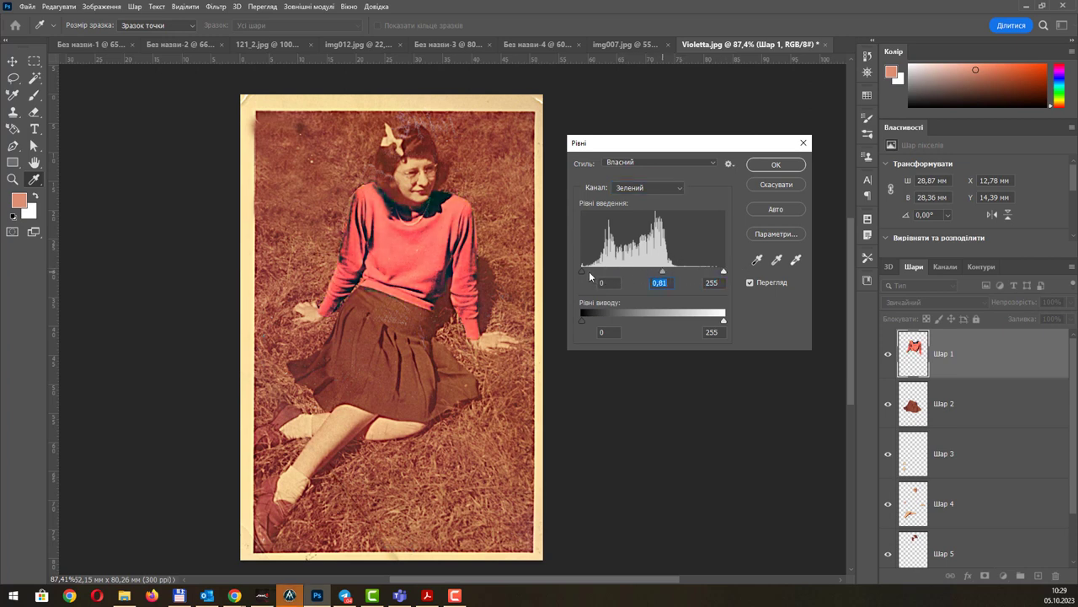
drag(588, 271, 609, 272)
click(671, 190)
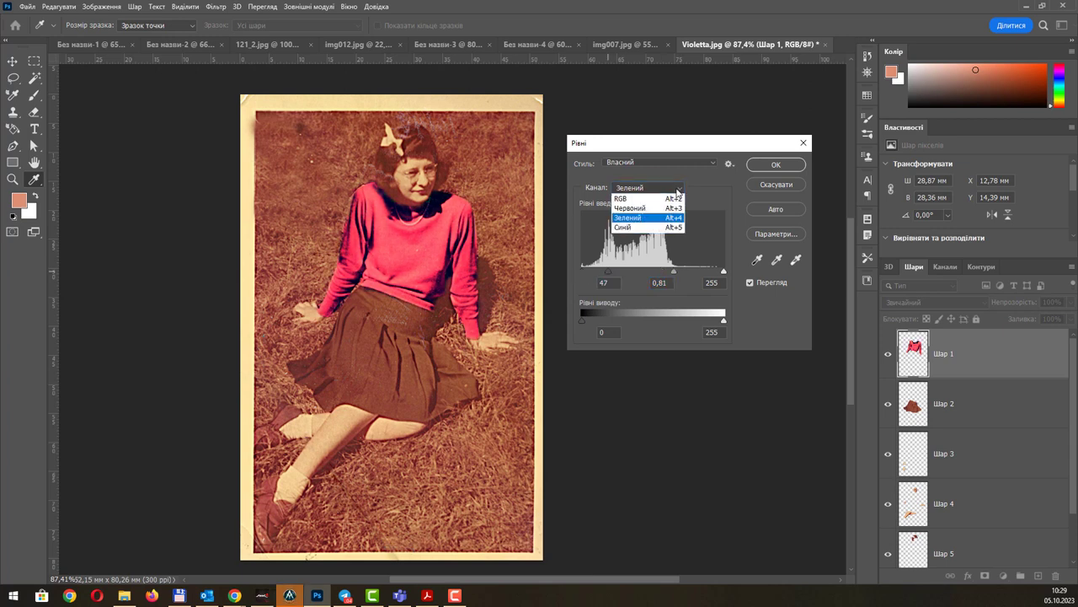
click(660, 227)
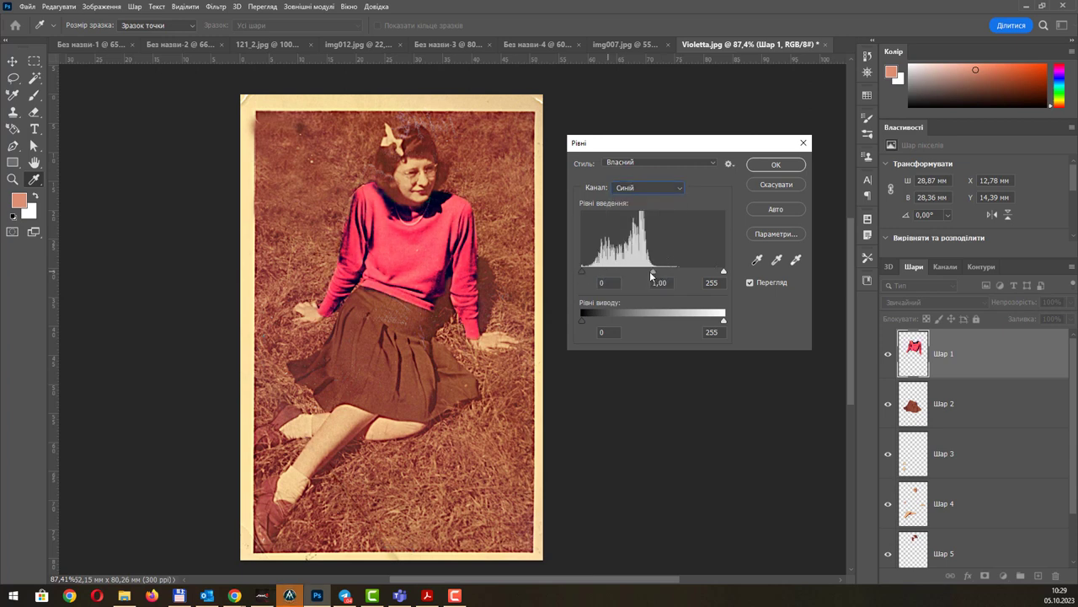
drag(722, 270, 646, 271)
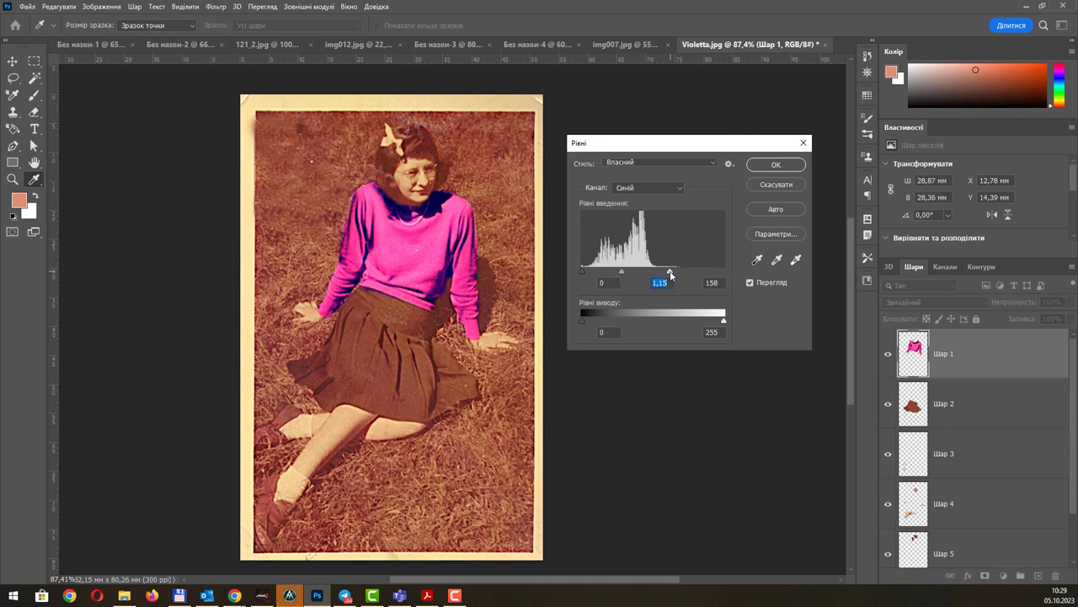
click(776, 164)
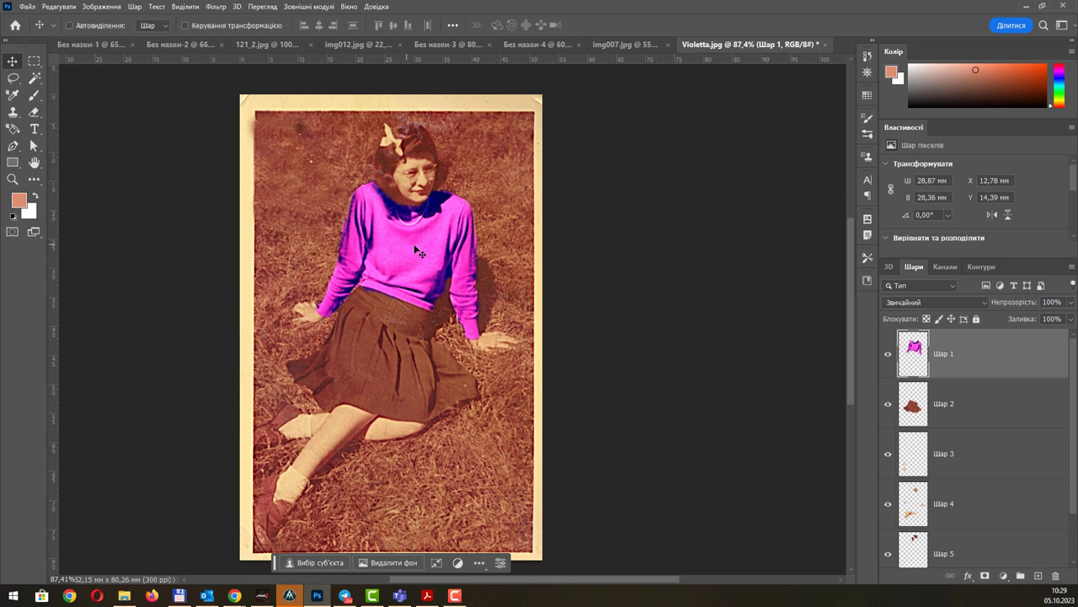
Undo the magenta Levels and open Hue/Saturation, shifting hue to -85 and lowering saturation.
key(ctrl+z)
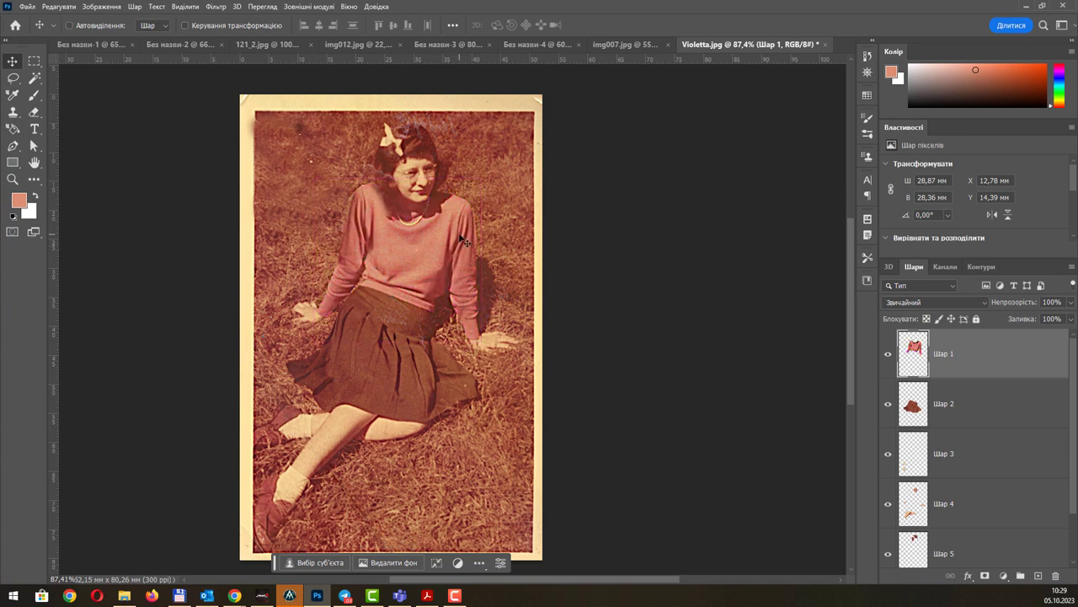
click(102, 6)
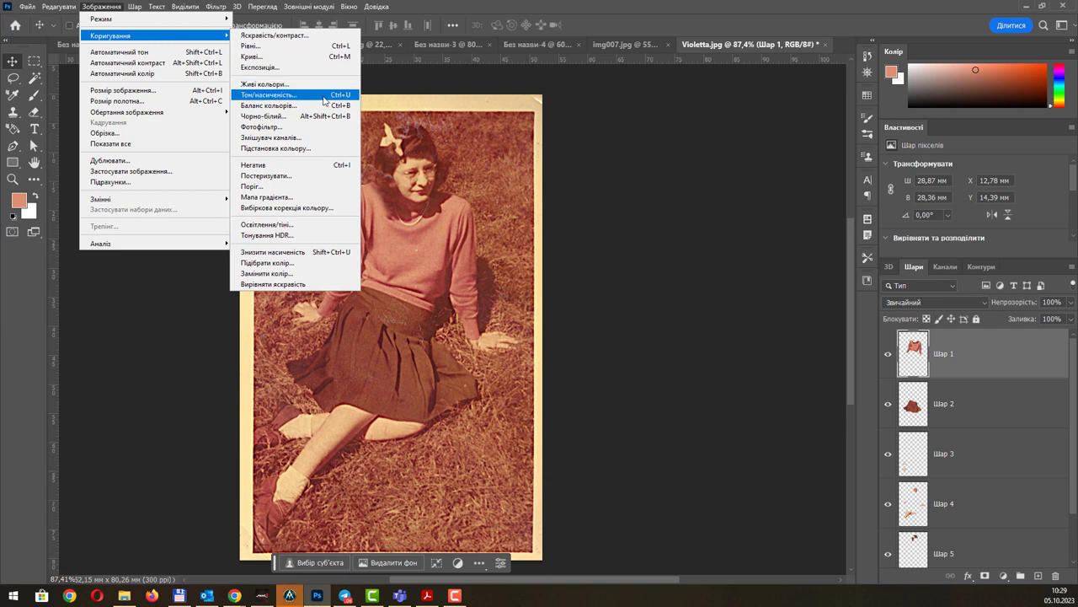
click(324, 100)
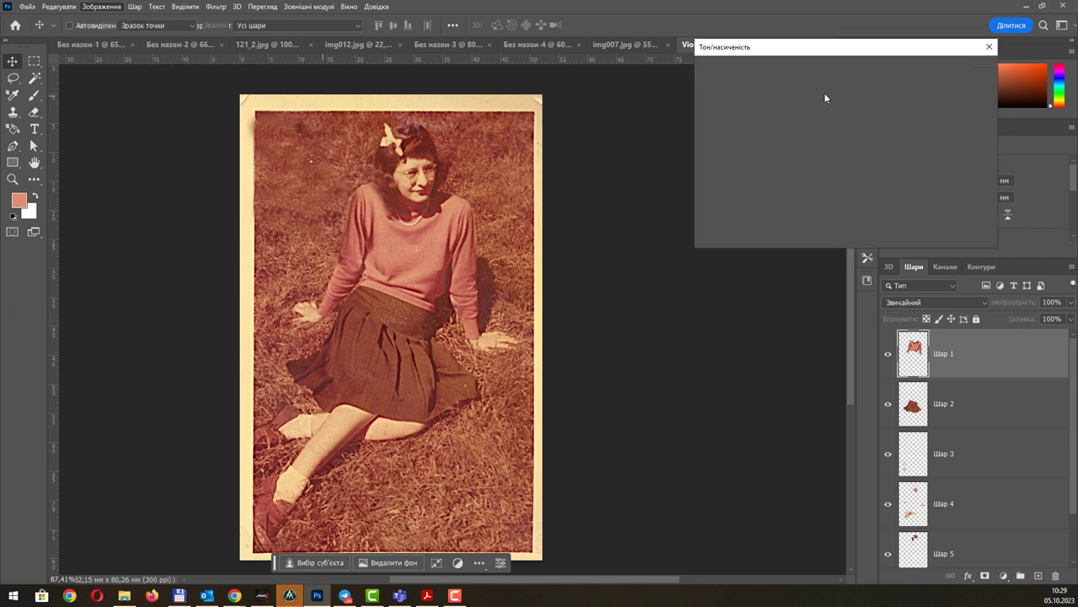
drag(854, 52, 726, 172)
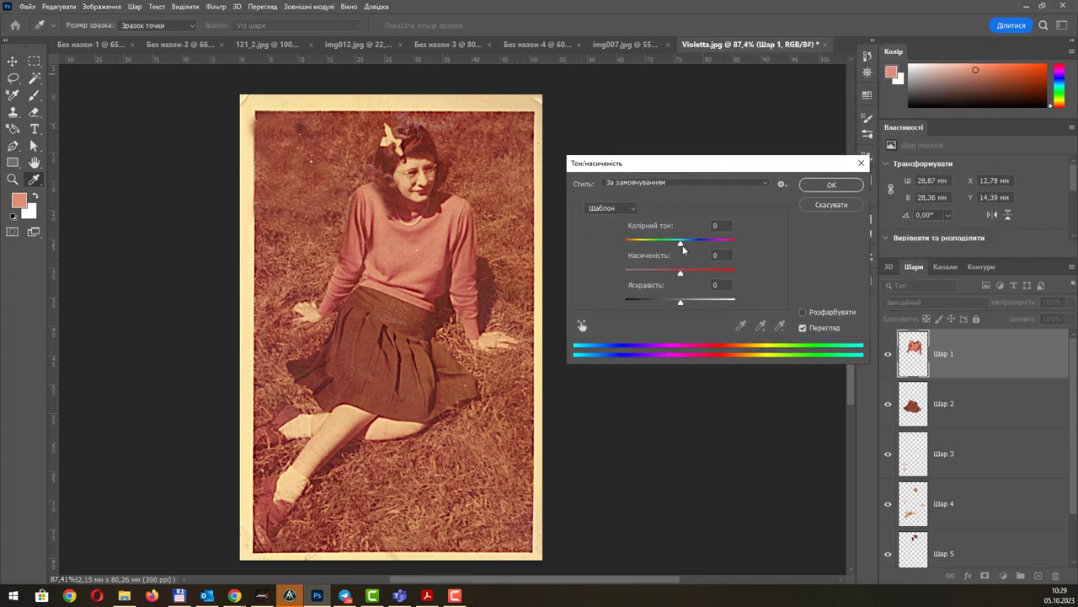
drag(680, 244, 648, 251)
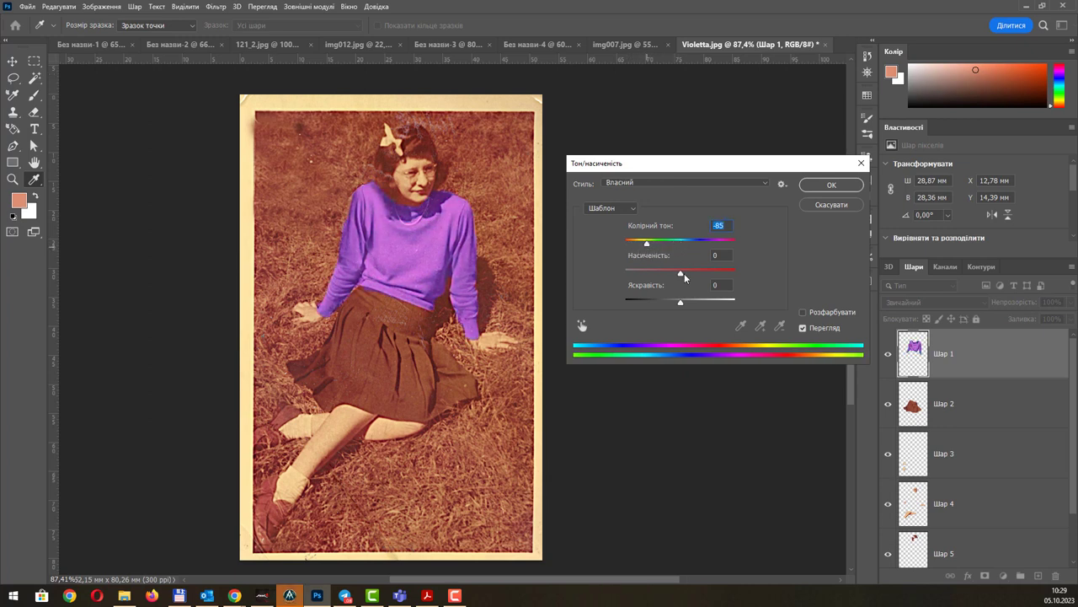
mouse_move(681, 272)
mouse_down()
mouse_move(651, 274)
mouse_move(681, 305)
mouse_up()
Target the sweater's reds, set saturation to -43, shift their hue to teal, and apply.
click(582, 326)
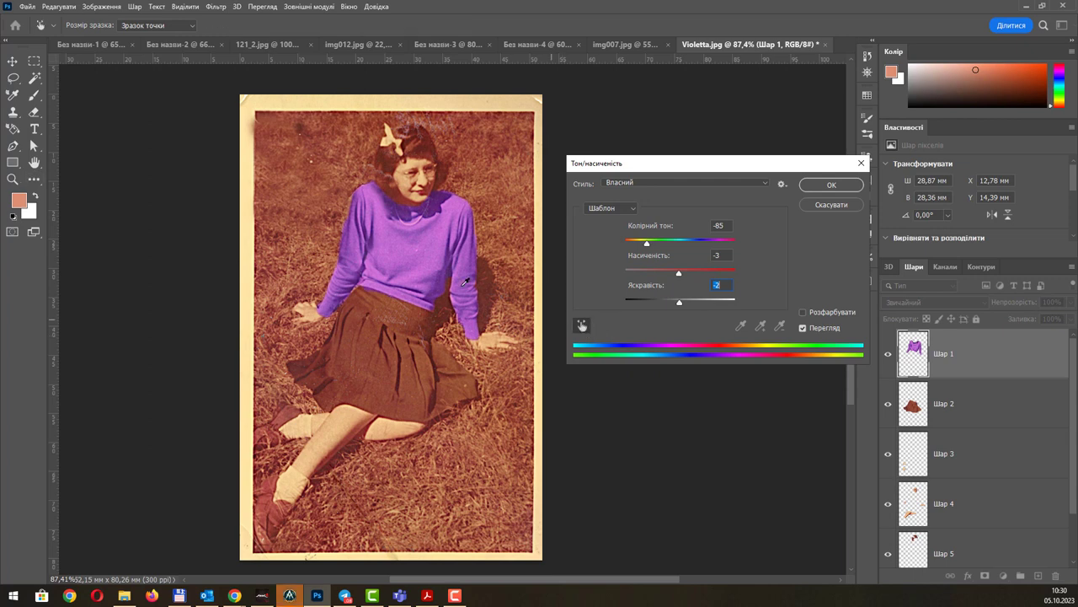
mouse_move(444, 239)
mouse_down()
mouse_move(486, 234)
mouse_move(462, 225)
mouse_move(371, 282)
mouse_up()
key(alt)
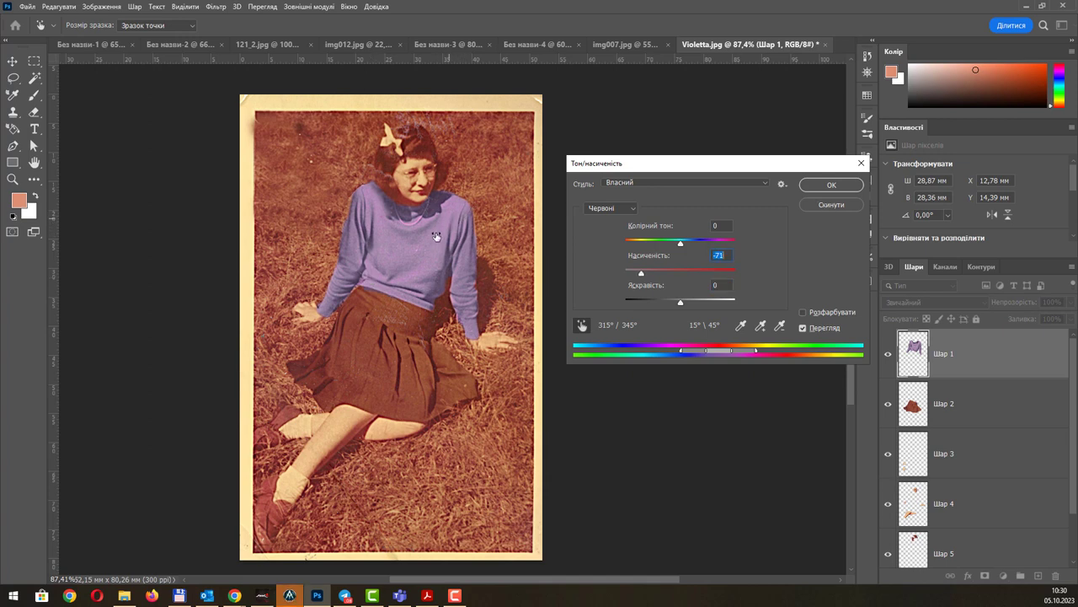
drag(435, 236, 386, 281)
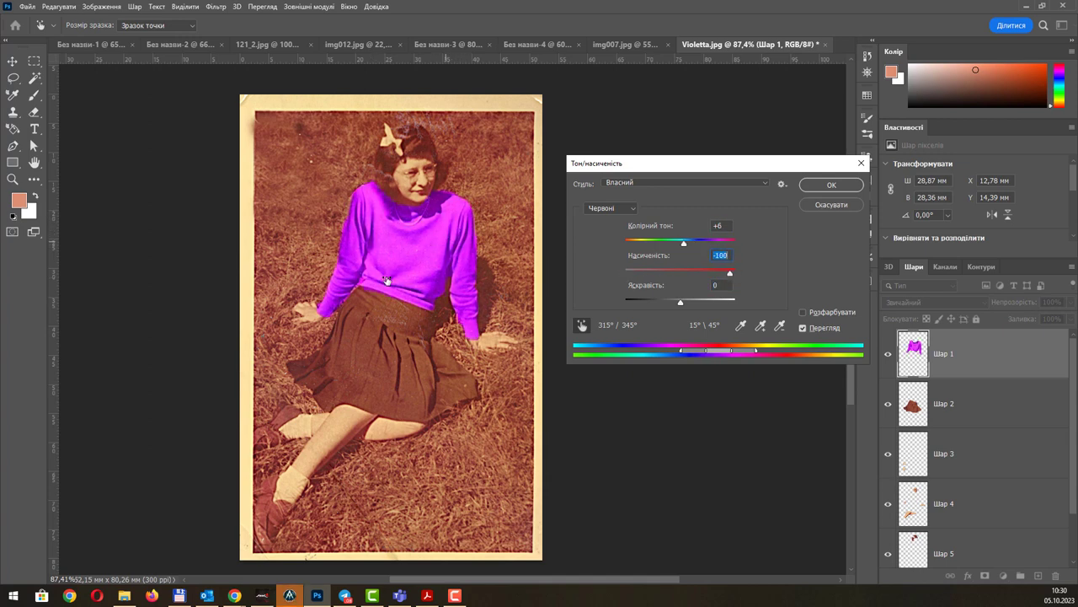
drag(434, 241, 408, 254)
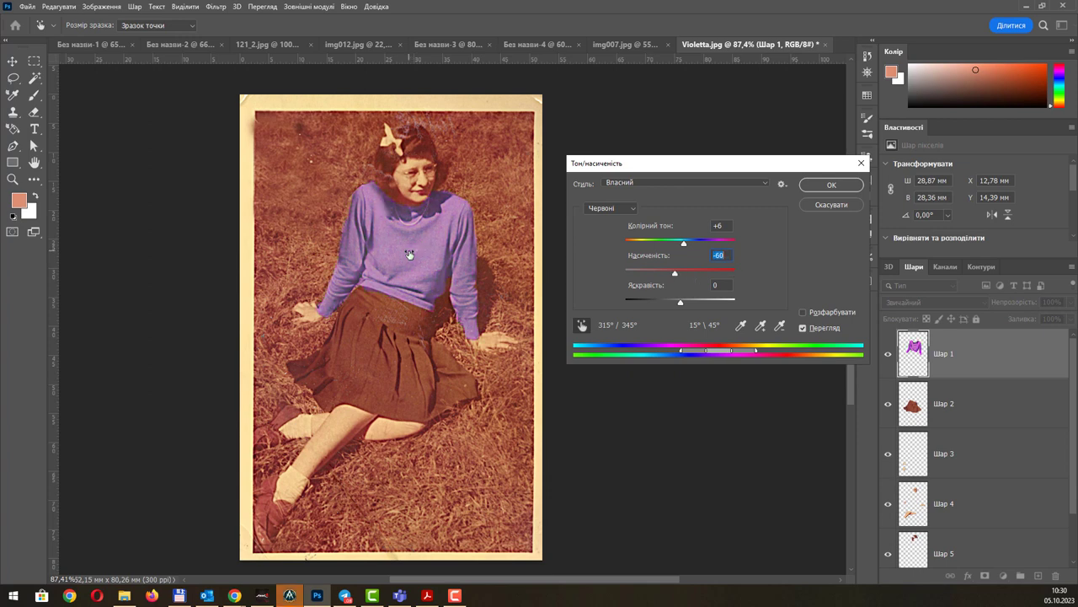
drag(675, 273, 698, 273)
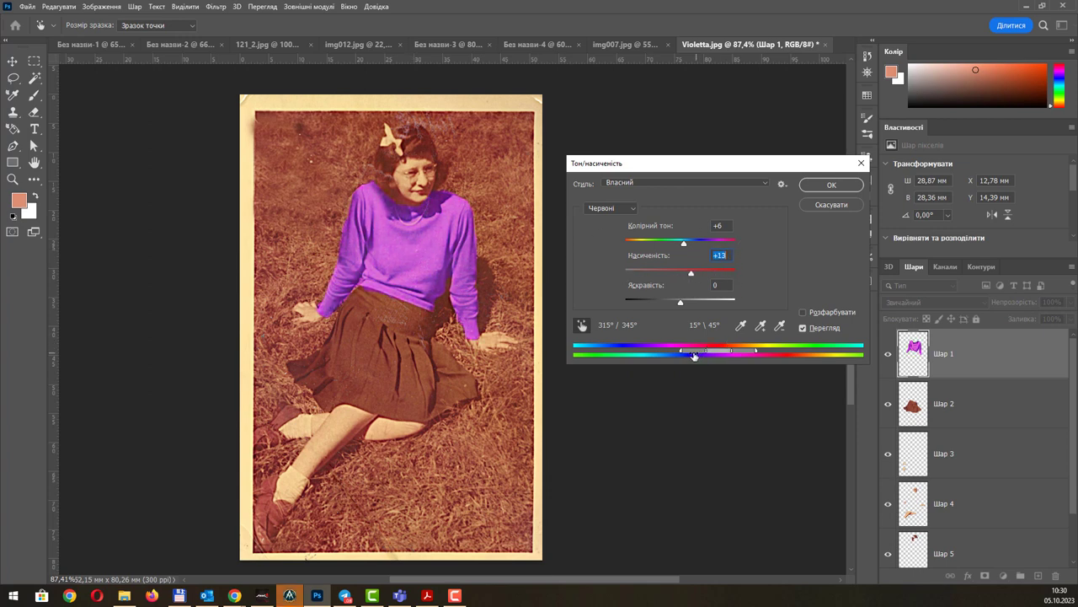
text(-43)
key(Tab)
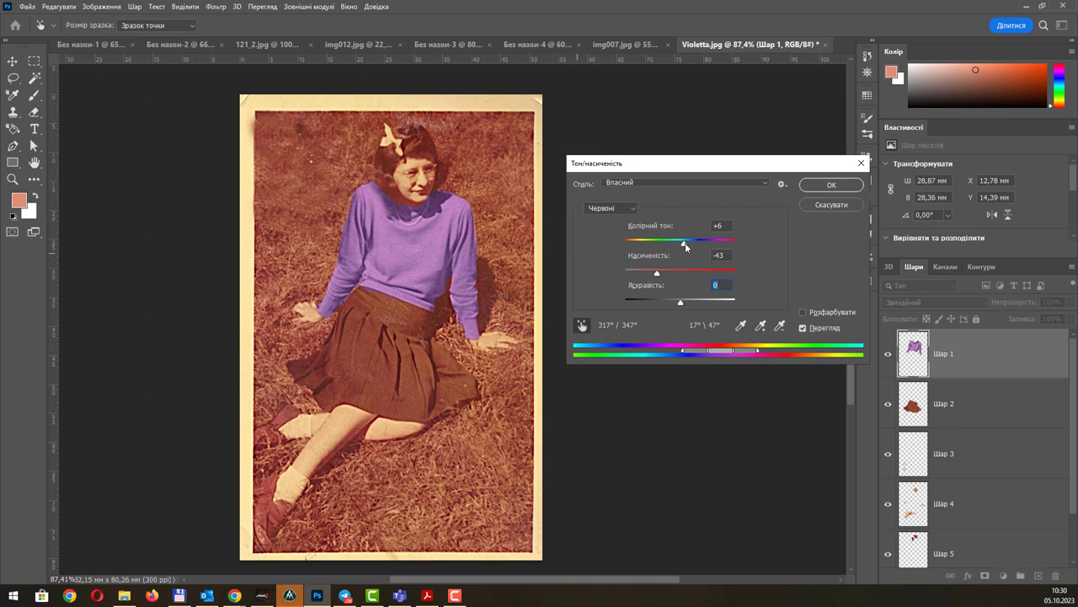
mouse_move(697, 247)
mouse_down()
mouse_move(637, 245)
mouse_move(665, 305)
mouse_up()
click(830, 184)
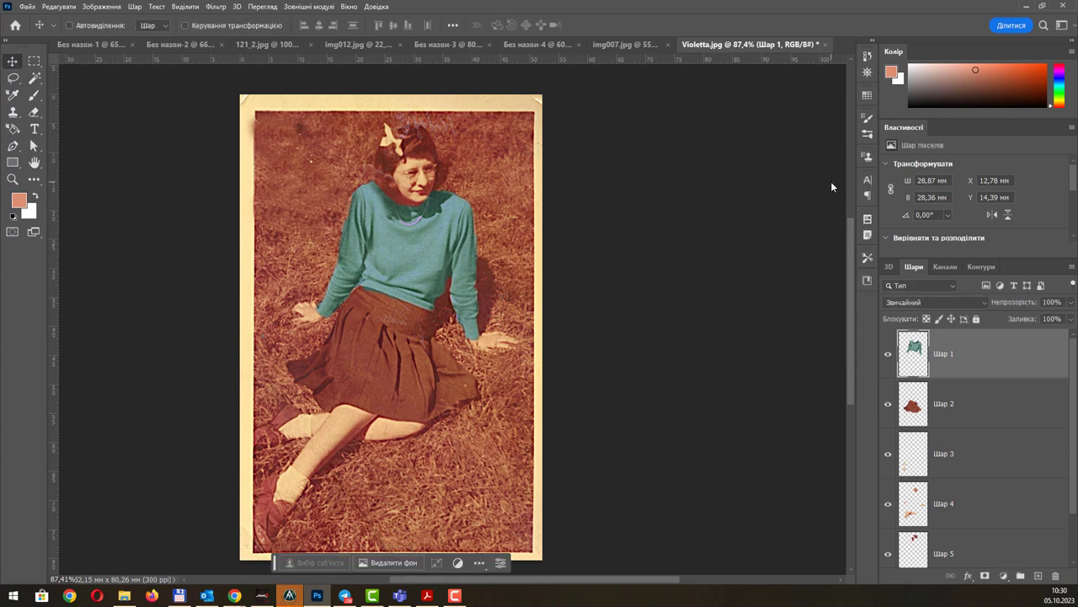
click(384, 382)
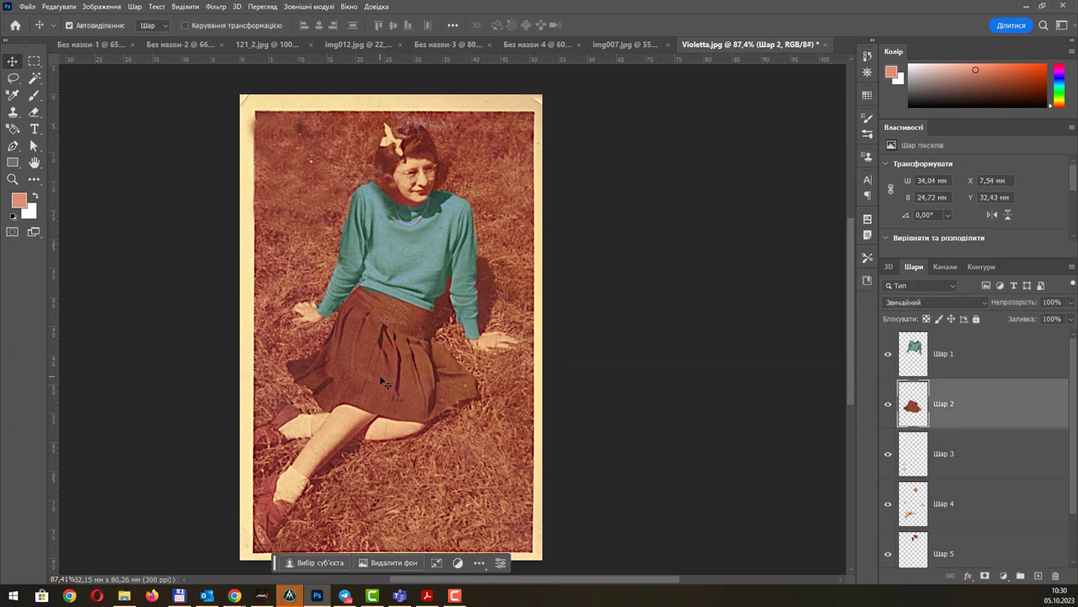
key(ctrl+u)
mouse_move(681, 242)
mouse_down()
mouse_move(646, 256)
mouse_move(671, 272)
mouse_move(676, 300)
mouse_up()
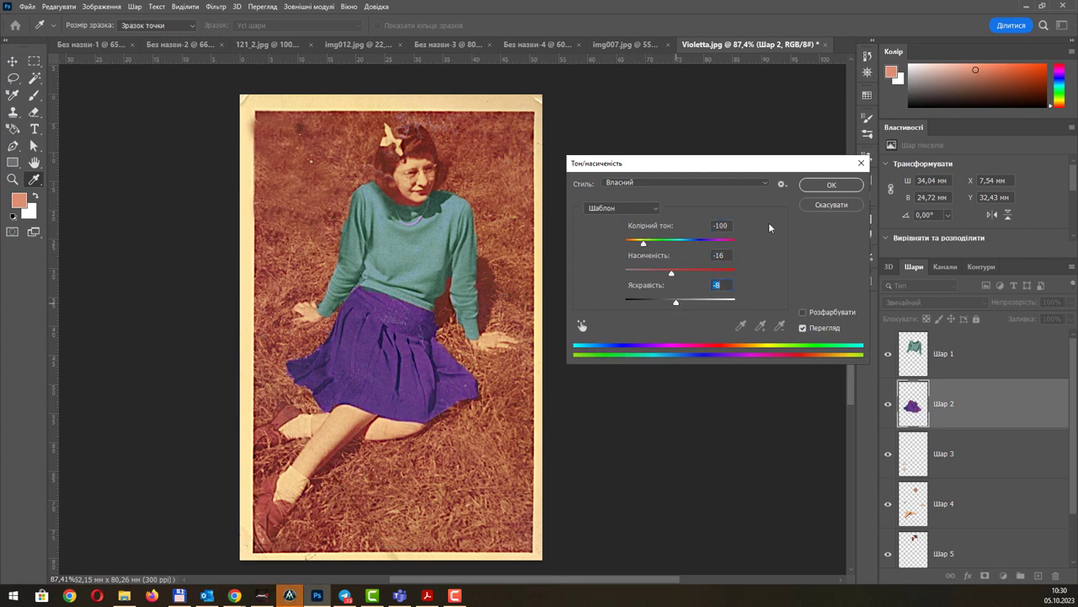
click(821, 185)
key(v)
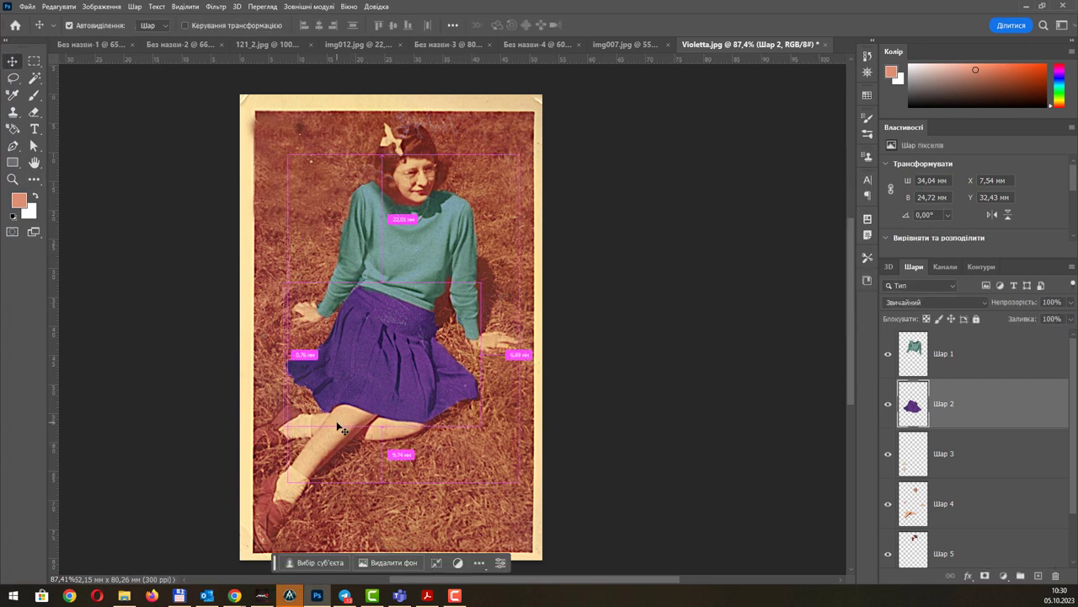
click(345, 425)
key(ctrl+u)
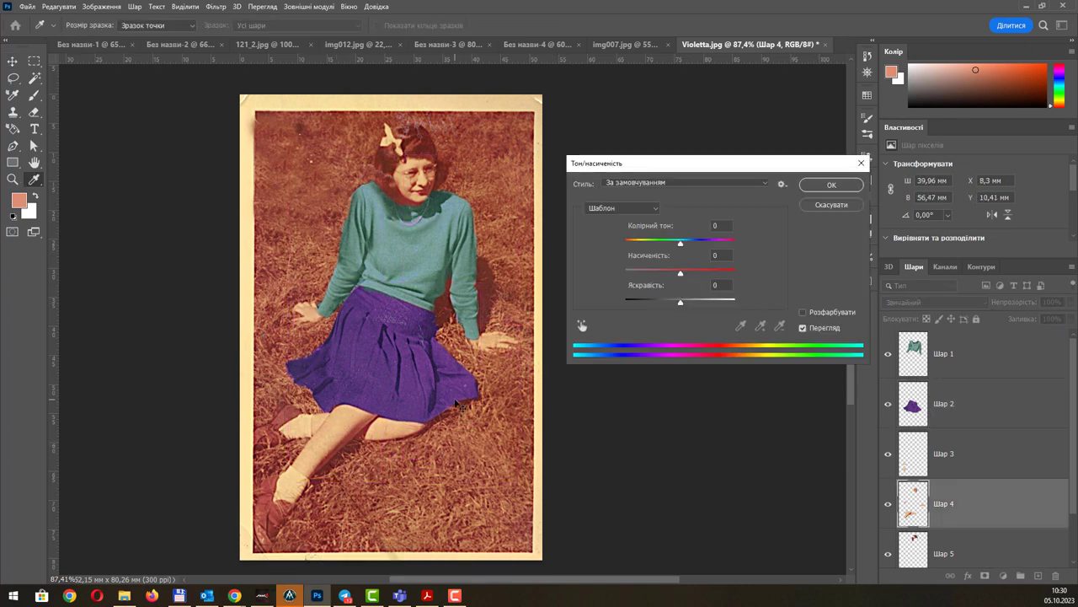
mouse_move(680, 245)
mouse_down()
mouse_move(633, 249)
mouse_move(712, 244)
mouse_up()
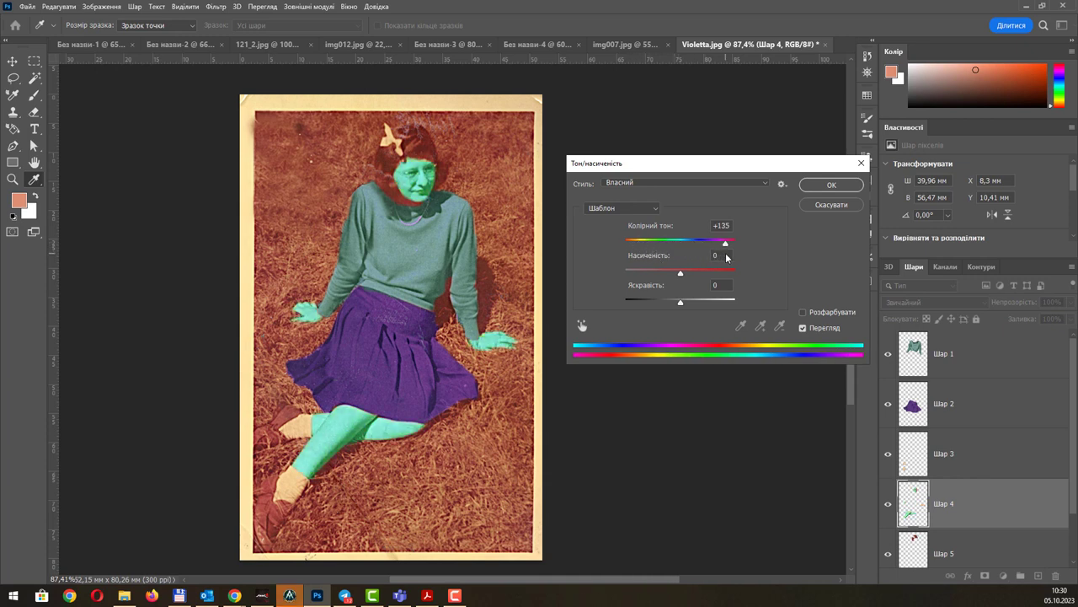
key(Tab)
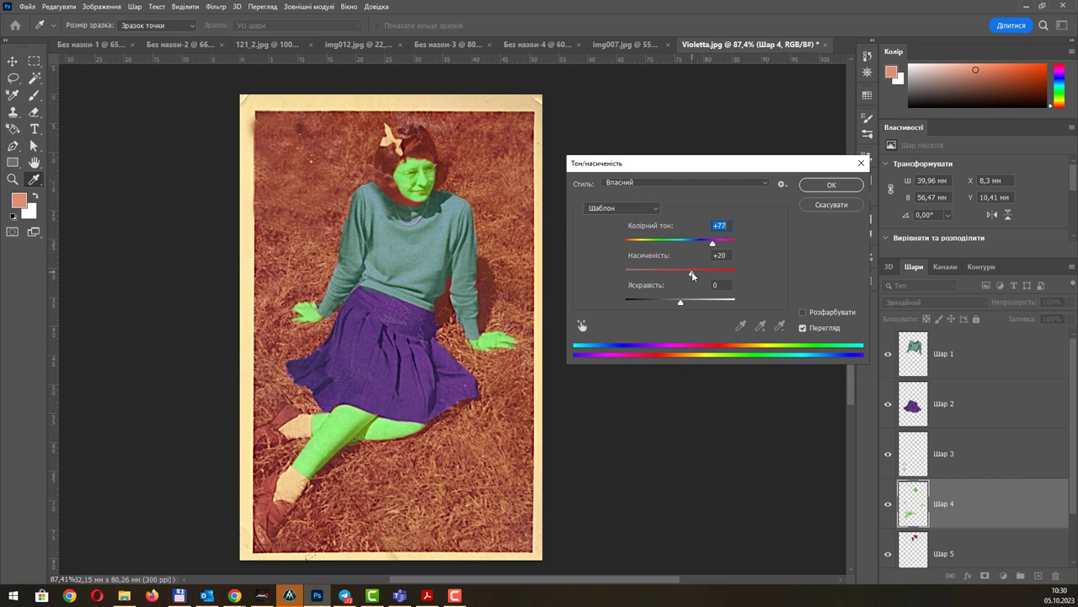
key(Tab)
drag(680, 301, 673, 300)
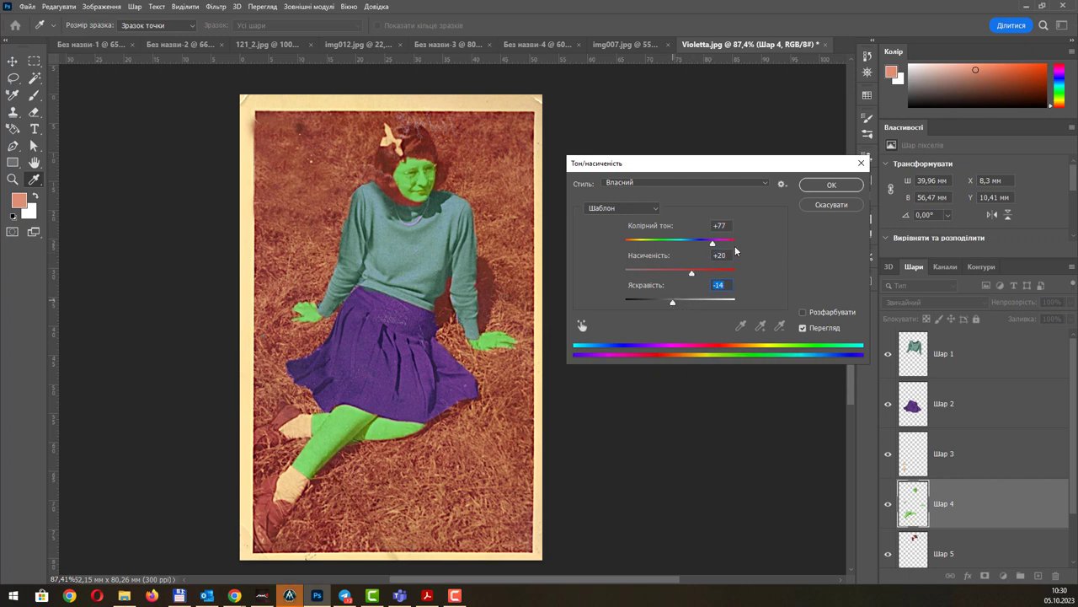
key(Return)
key(v)
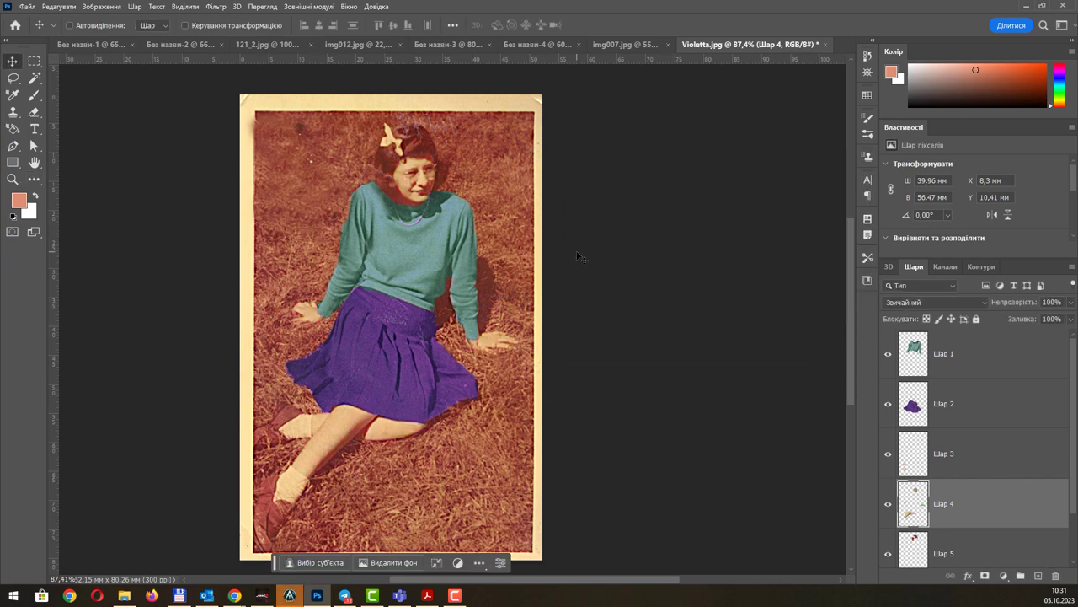
Try Hue/Saturation changes on the hair (Шар 5) and skin (Шар 4), cancelling both.
ctrl+click(397, 162)
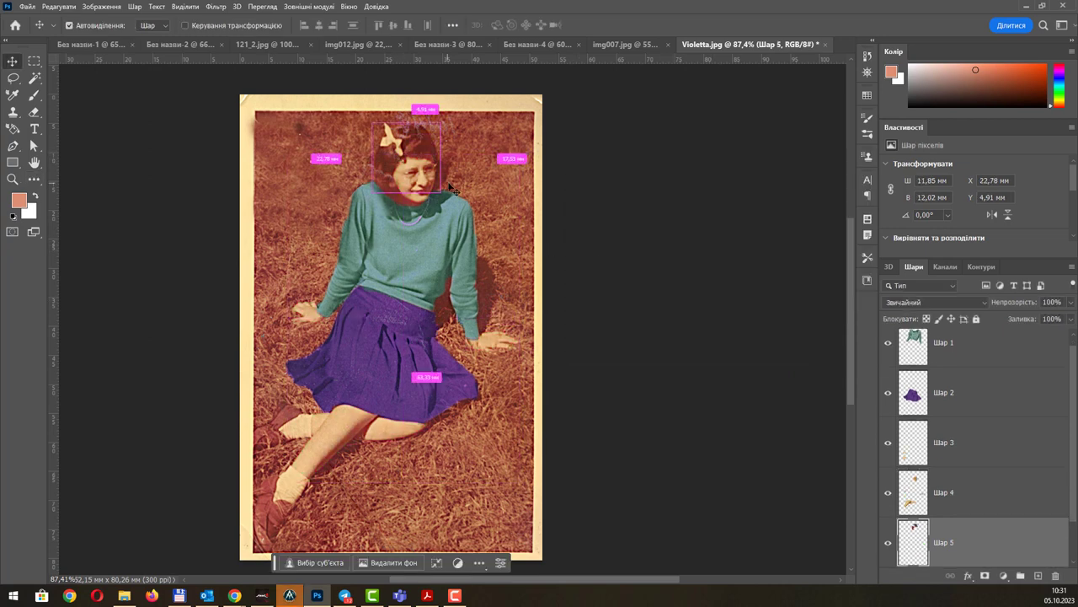
key(ctrl+u)
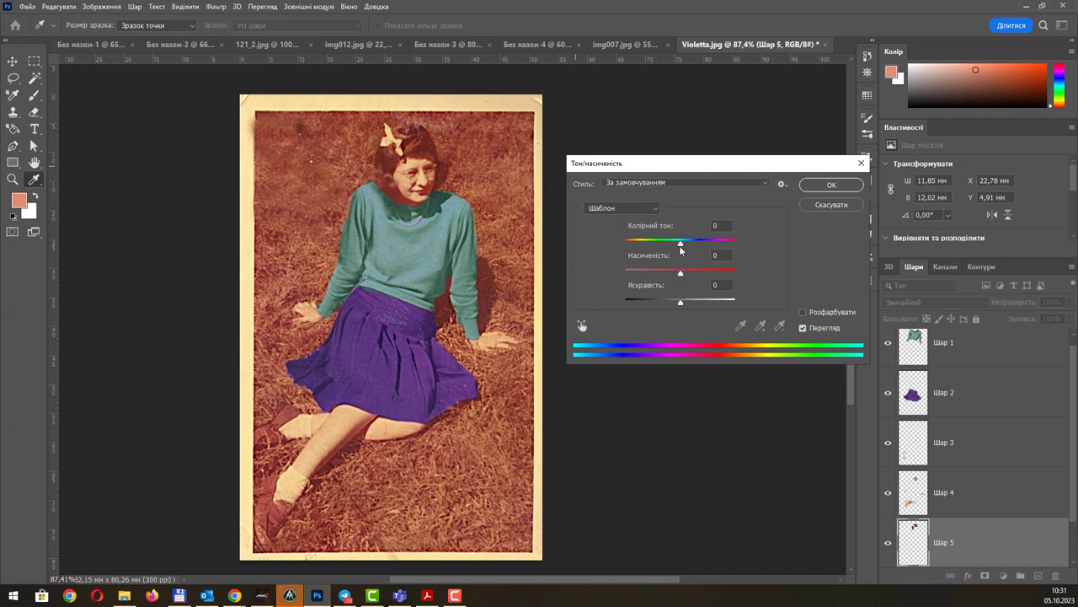
drag(680, 246, 706, 242)
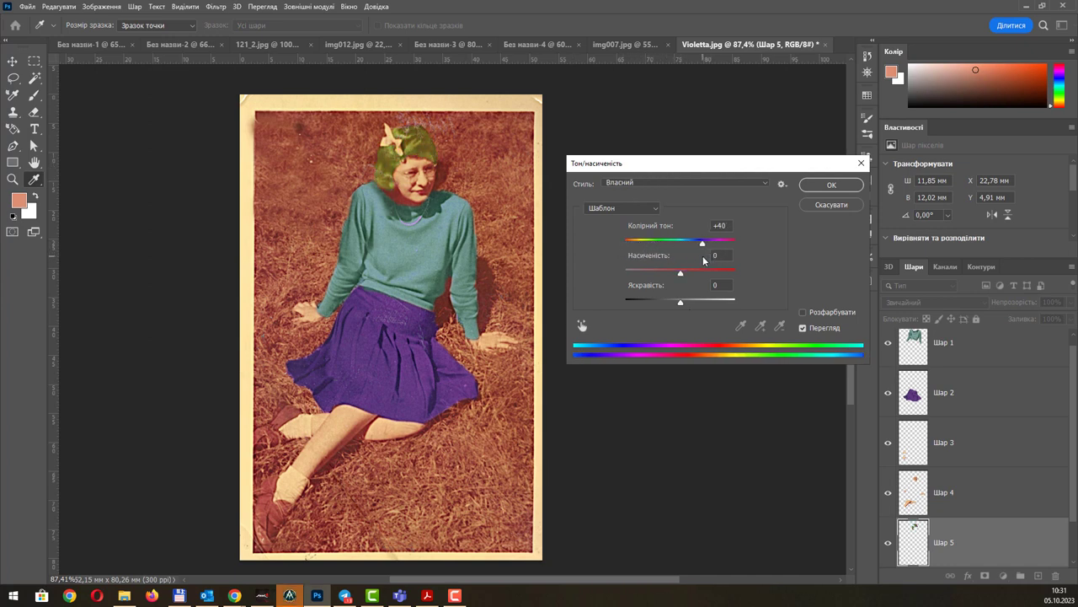
mouse_move(683, 304)
mouse_down()
mouse_move(697, 301)
mouse_move(694, 276)
mouse_move(675, 275)
mouse_up()
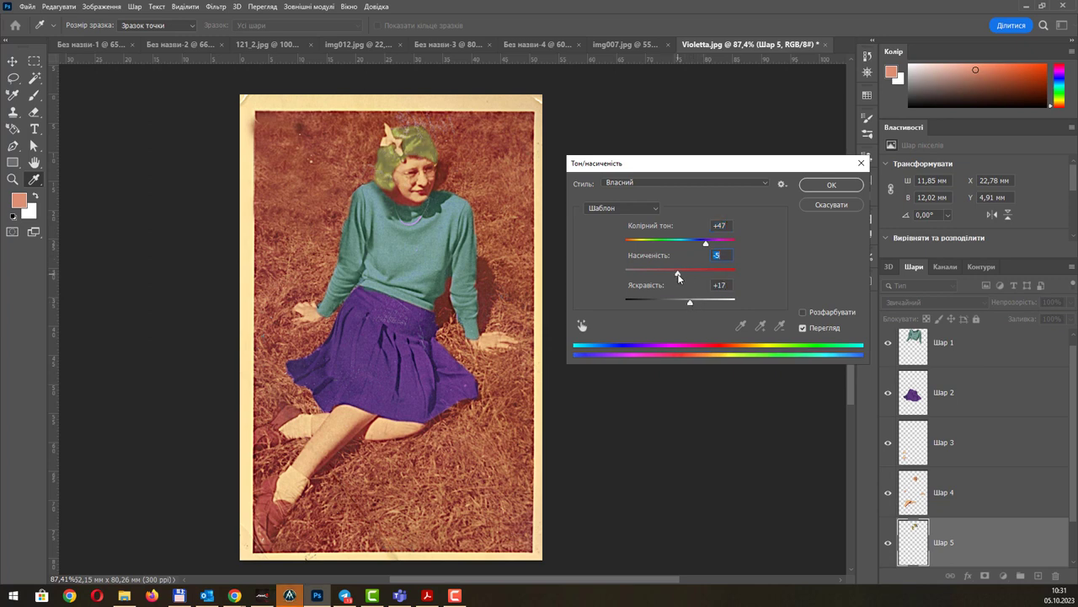
key(Escape)
key(v)
click(341, 429)
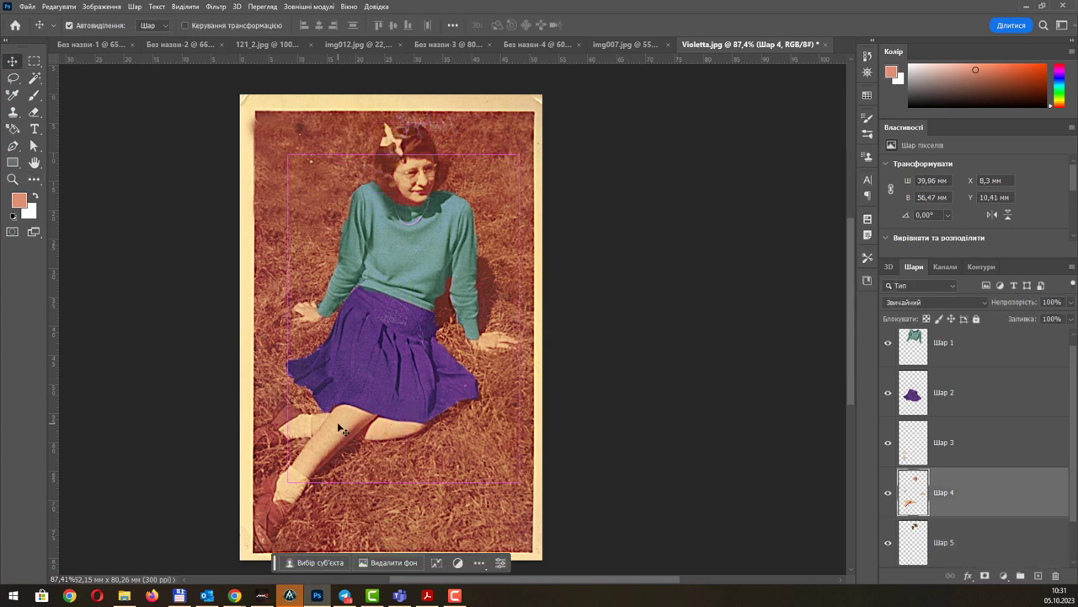
key(ctrl)
key(ctrl+u)
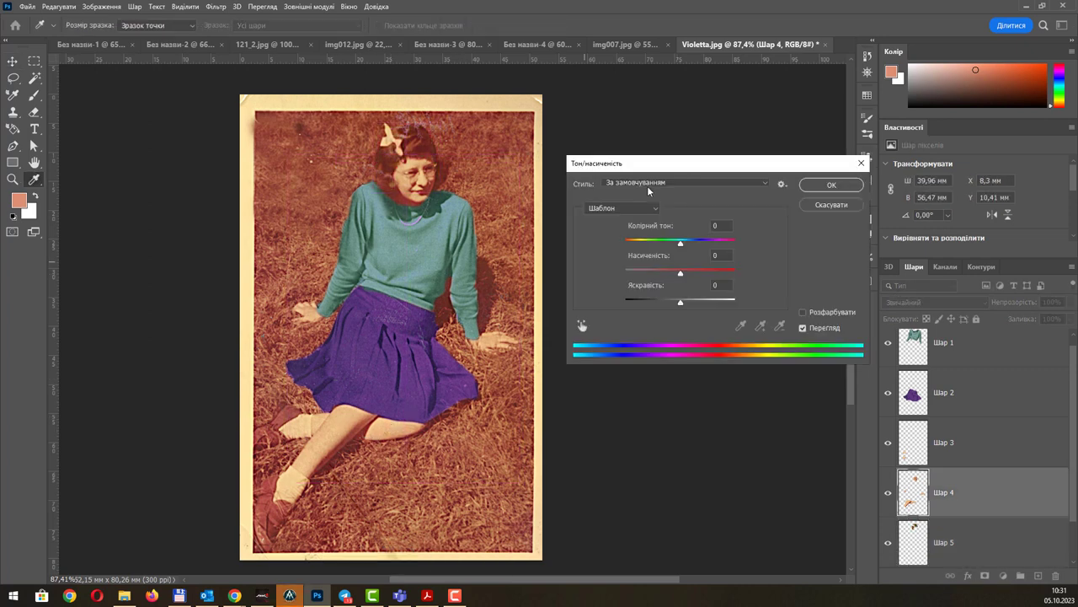
drag(681, 244, 689, 244)
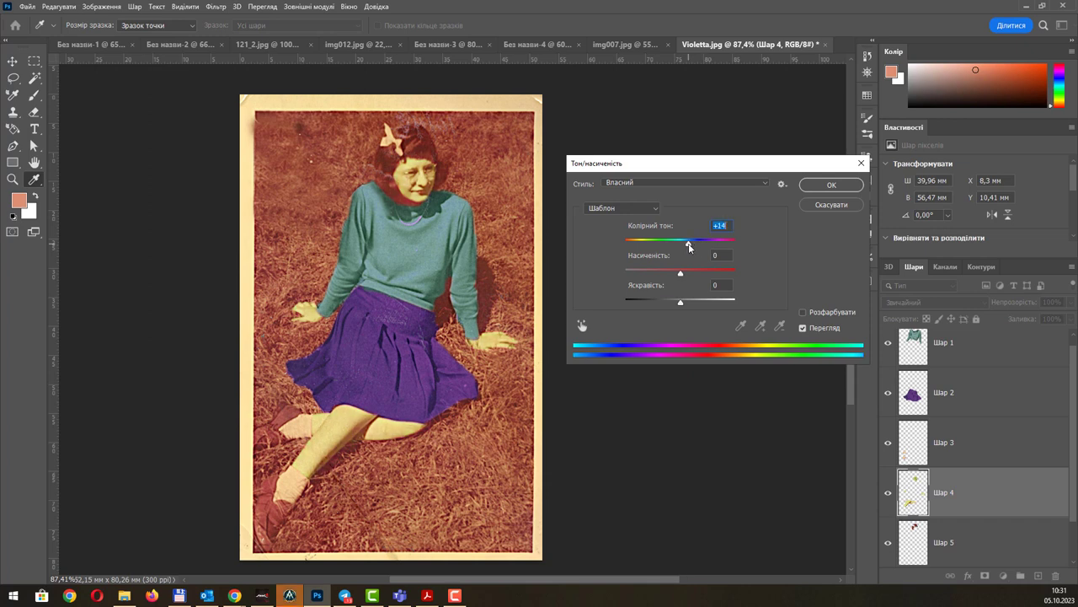
key(Escape)
Raise the socks' Lightness on Шар 3 by +46 in Hue/Saturation and apply.
ctrl+click(305, 485)
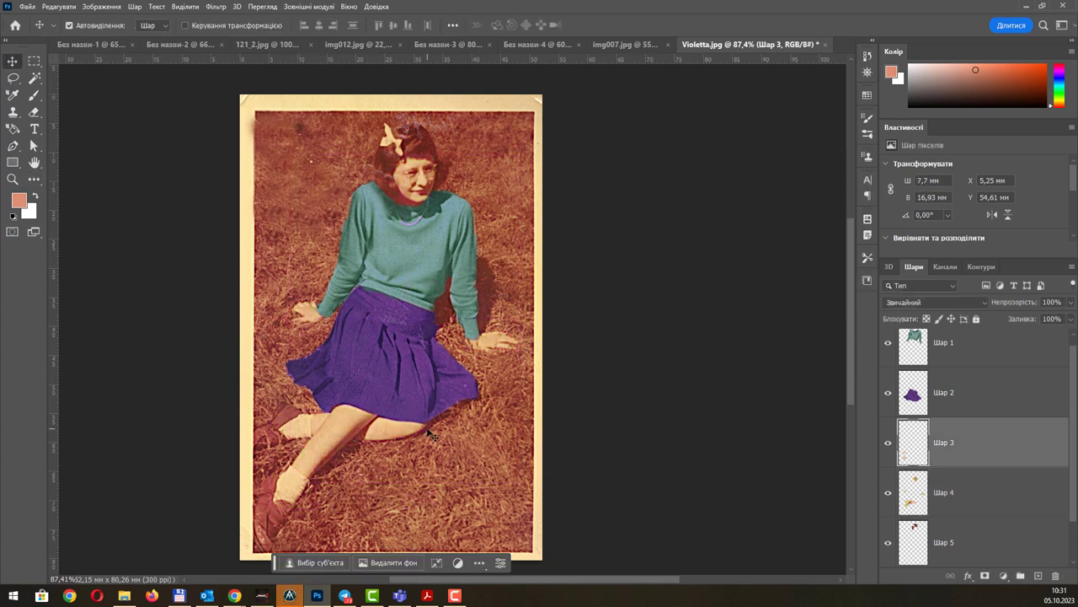
key(ctrl+u)
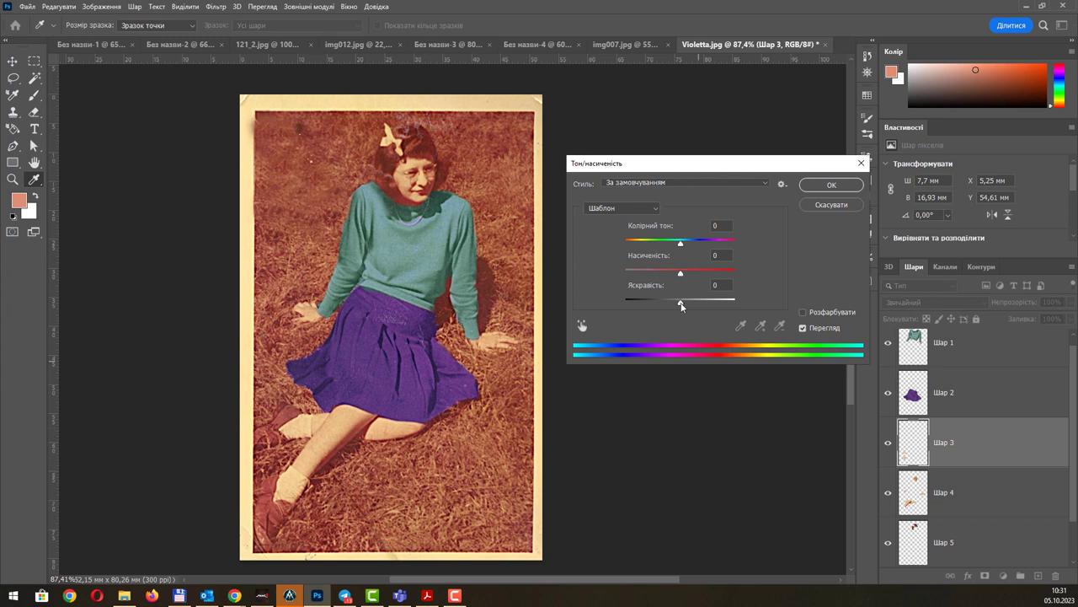
drag(681, 304, 706, 305)
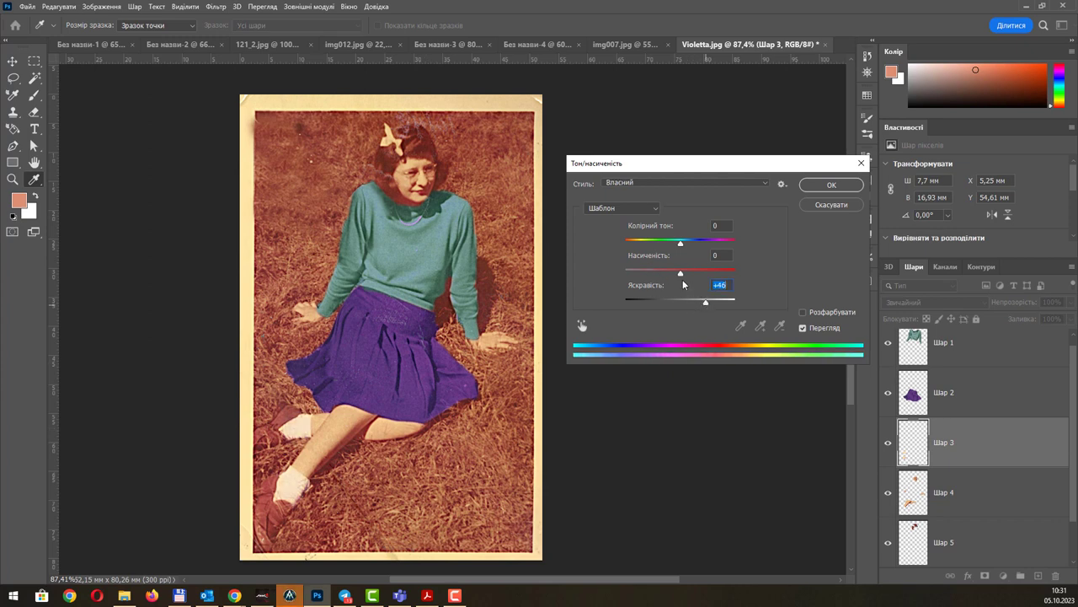
click(832, 185)
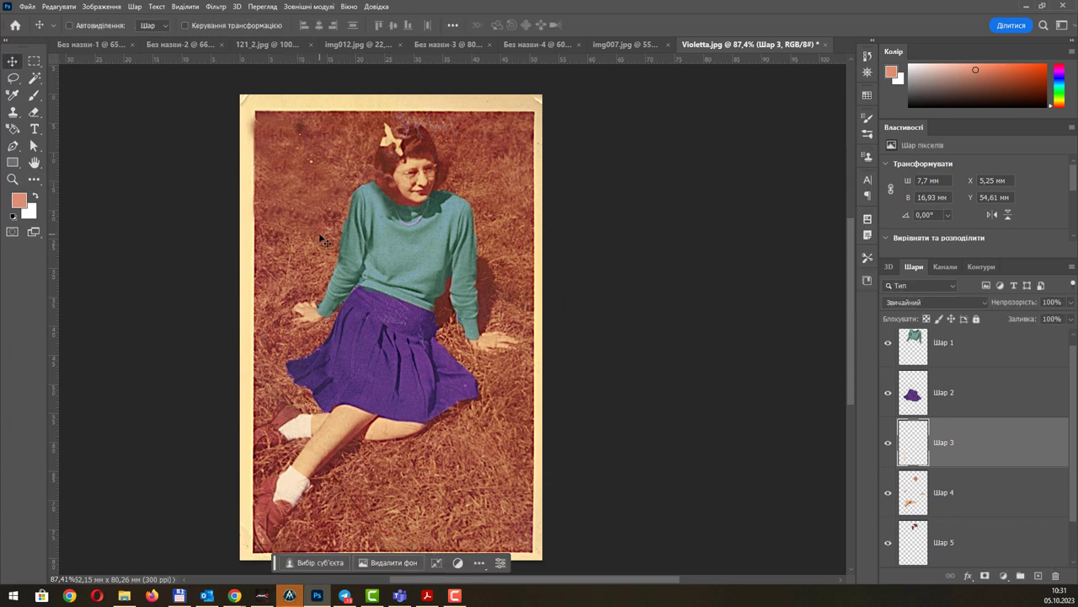
Try the Lasso tool, then choose the Magic Wand from the extra-tools list.
scroll(379, 282, down, 1)
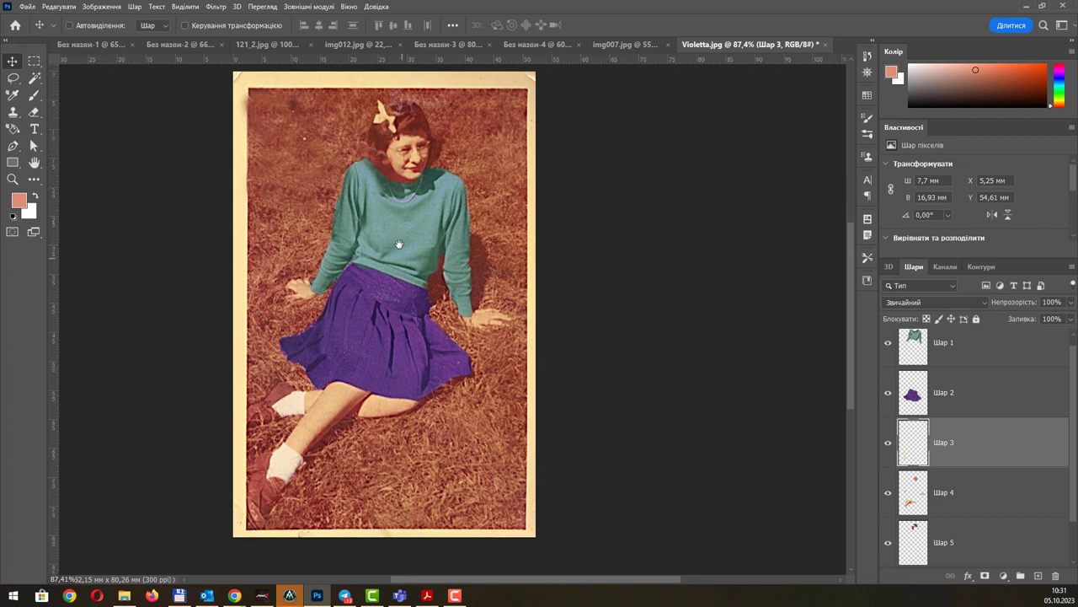
click(13, 78)
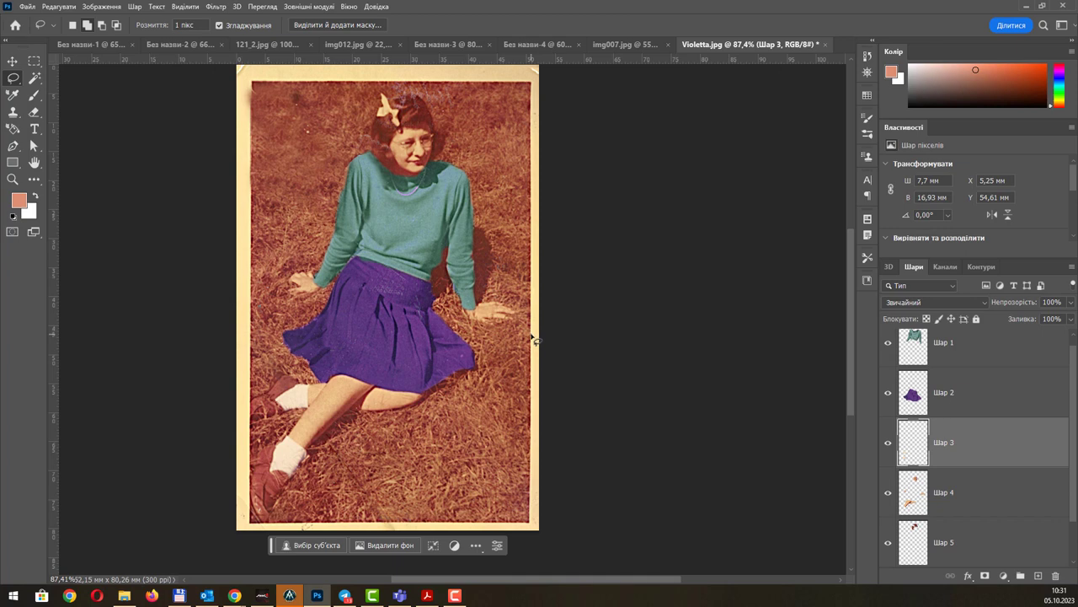
drag(533, 339, 482, 335)
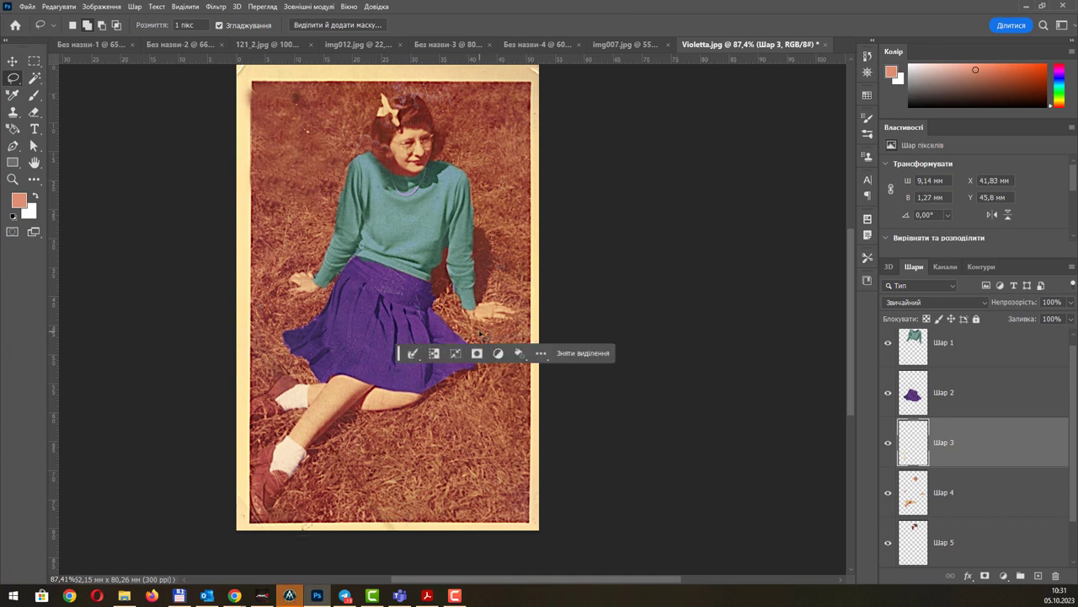
key(i)
click(40, 183)
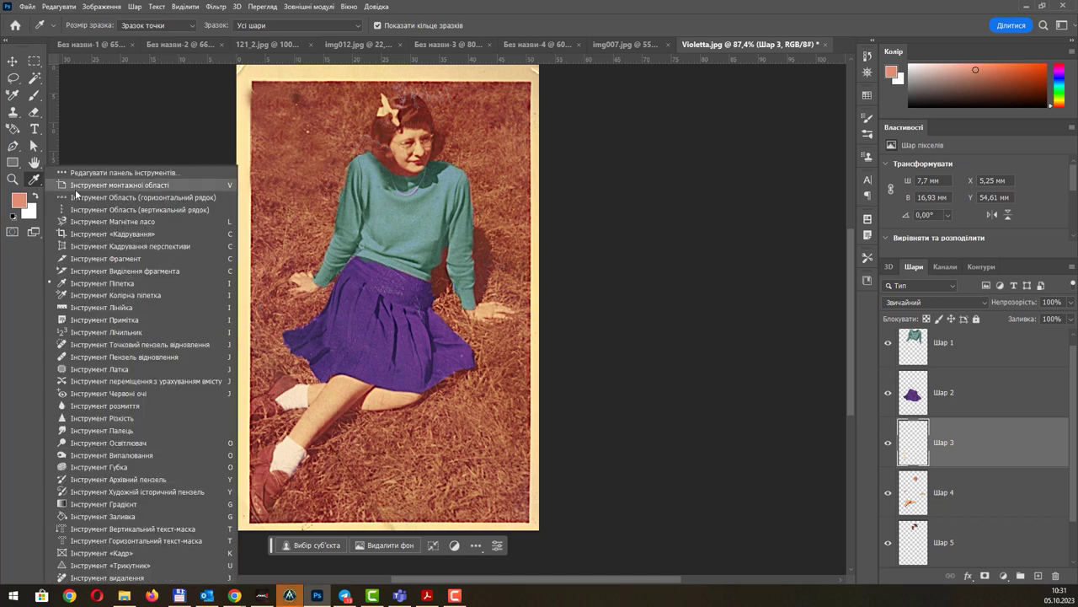
click(33, 77)
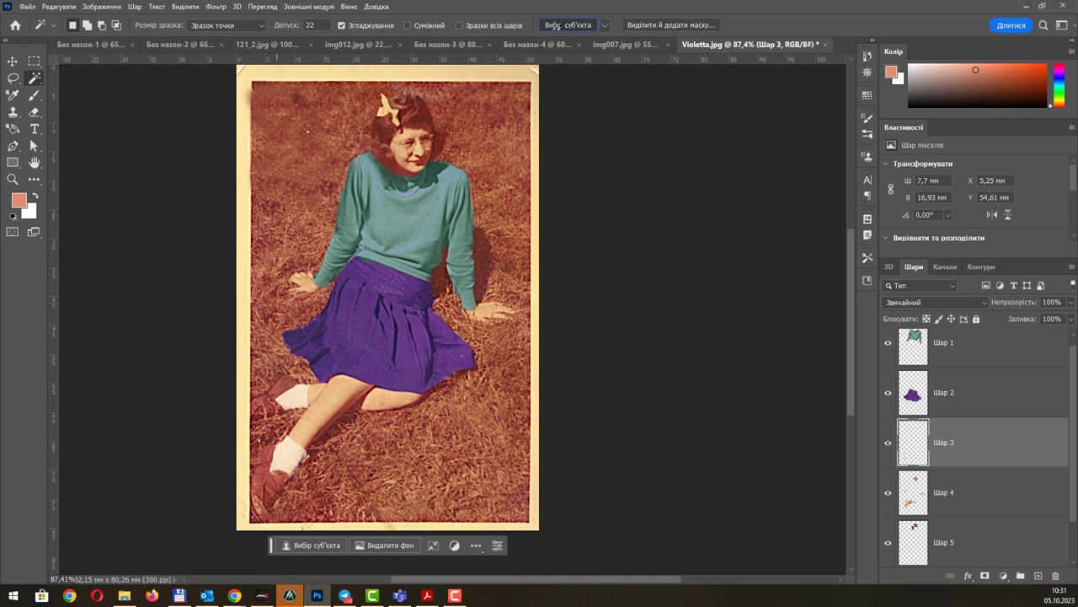
Select Subject, then on Фон invert the selection to the grass background.
click(286, 455)
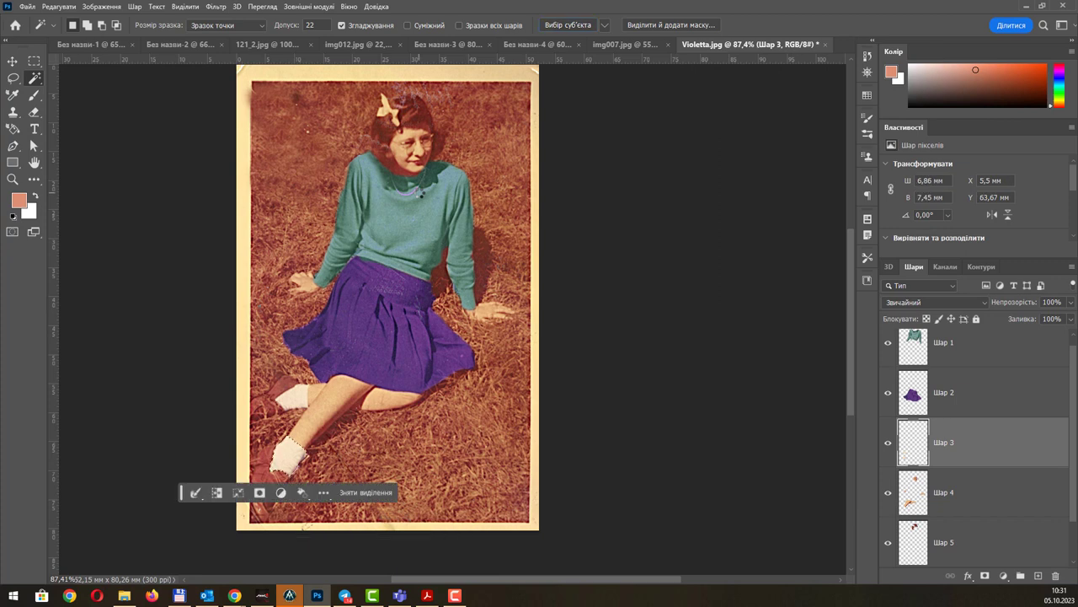
key(ctrl+d)
scroll(977, 438, down, 1)
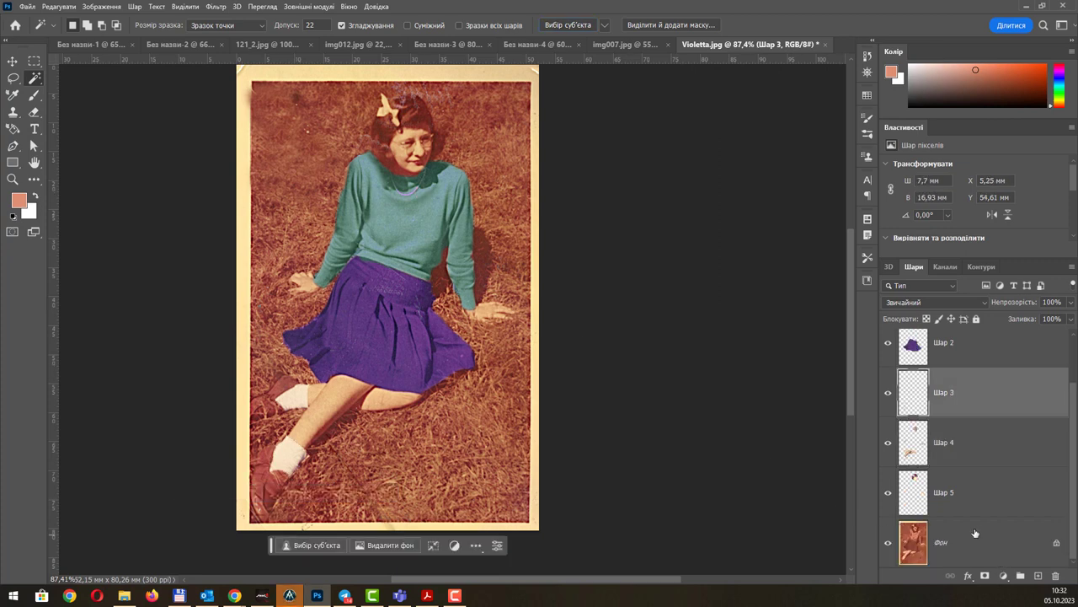
click(944, 542)
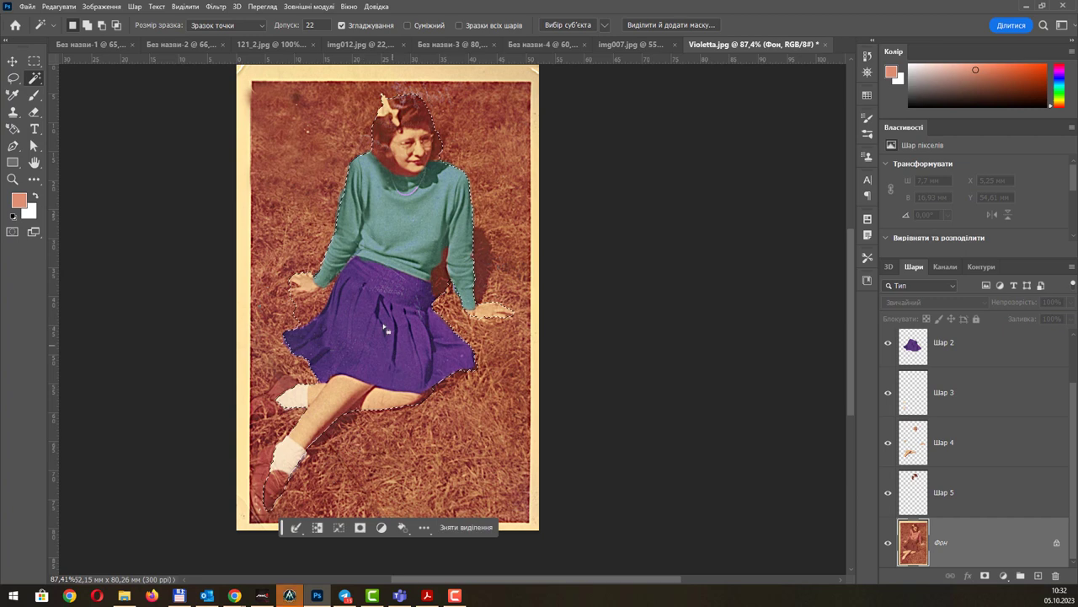
click(187, 6)
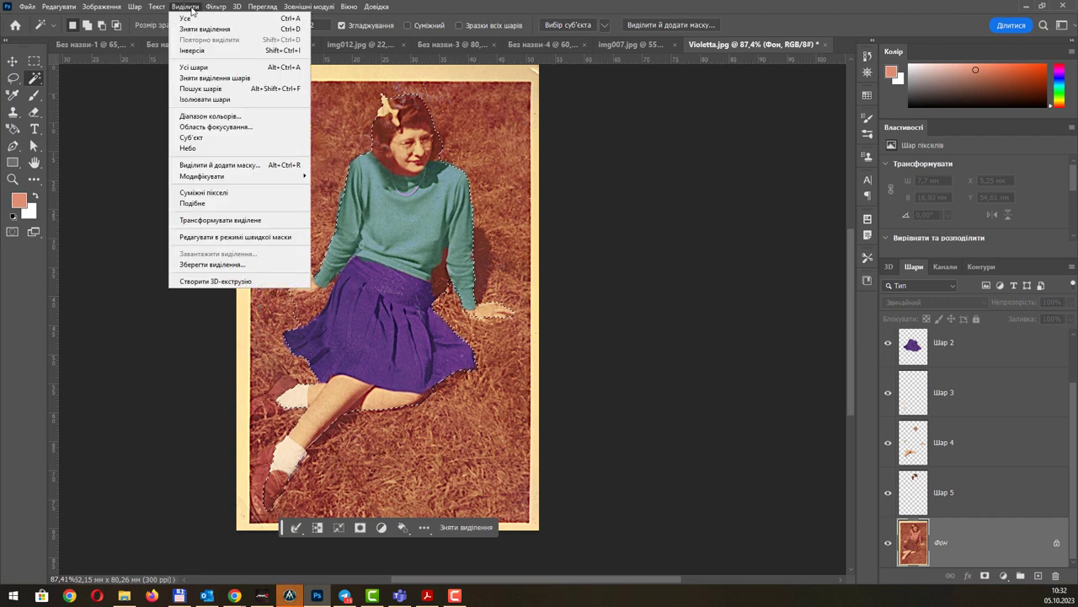
click(196, 50)
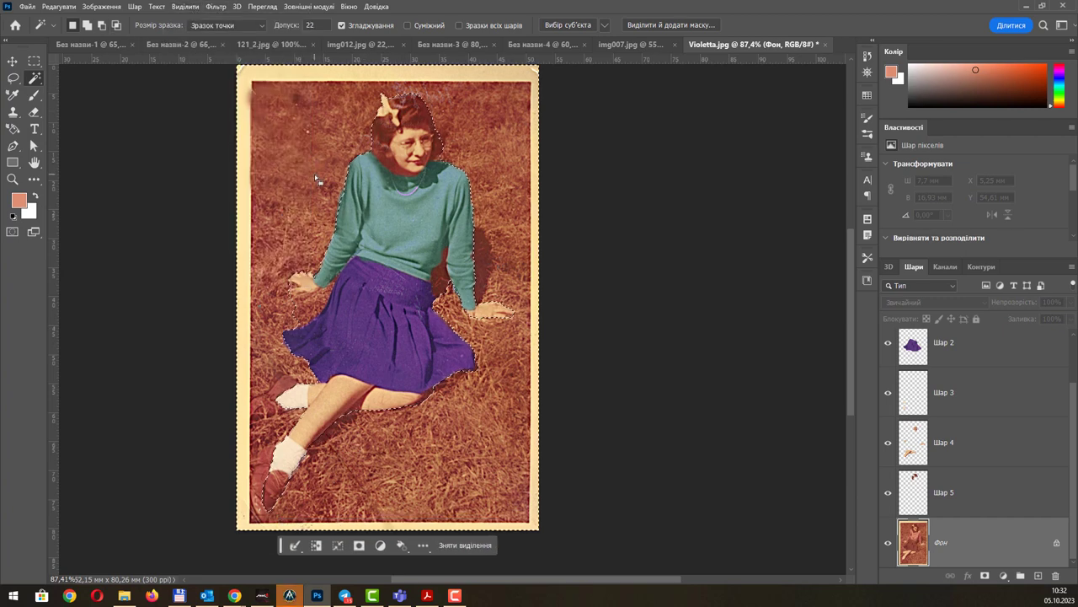
key(ctrl+u)
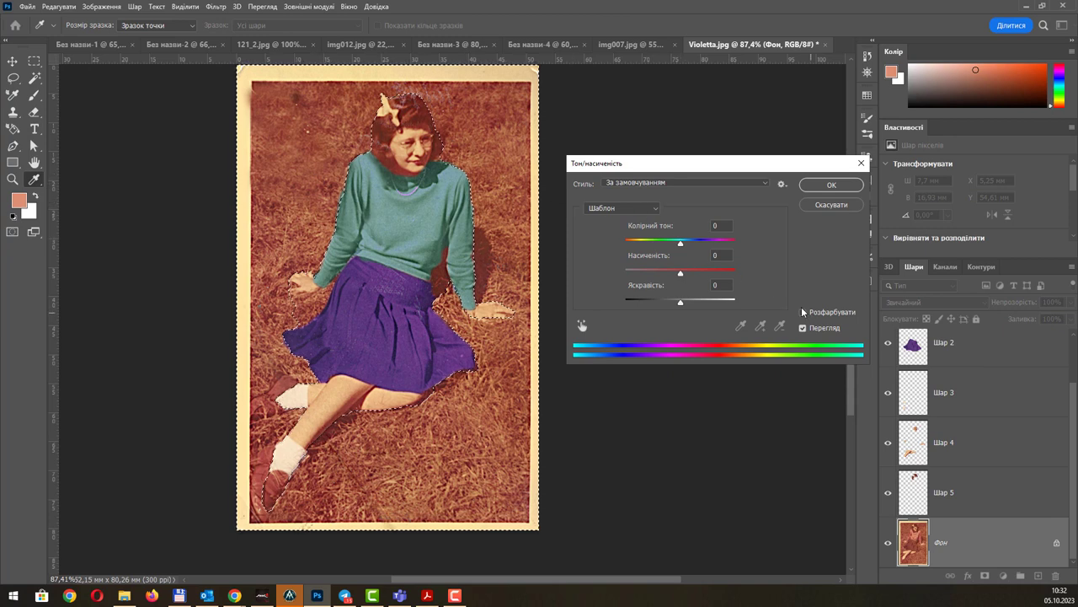
Shift the background hue by +75 to turn the grass green, then deselect.
mouse_move(689, 244)
mouse_down()
mouse_move(620, 251)
mouse_move(712, 264)
mouse_up()
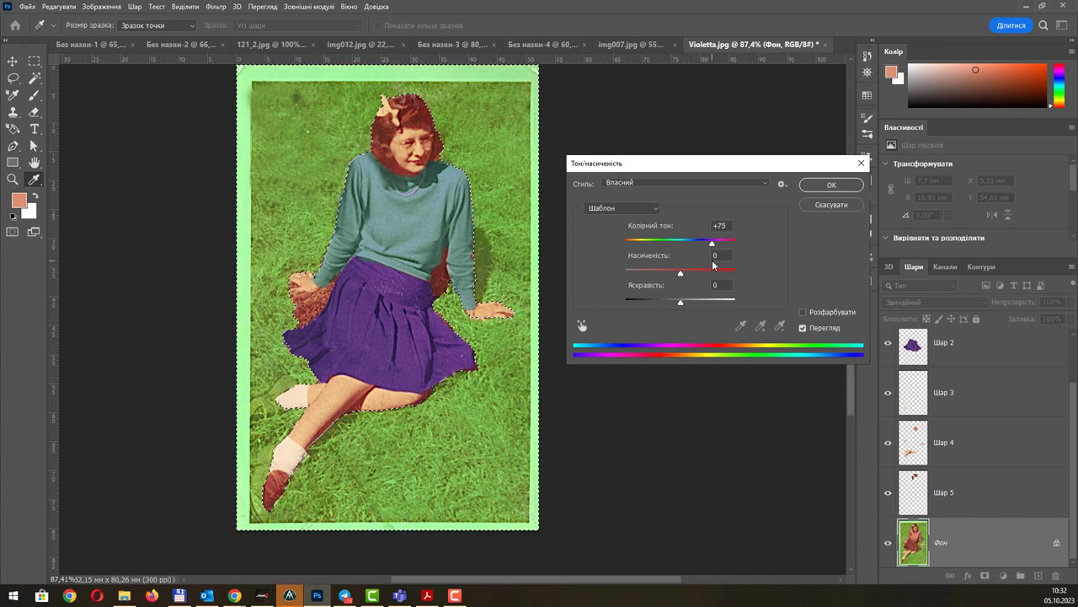
click(831, 185)
key(ctrl+d)
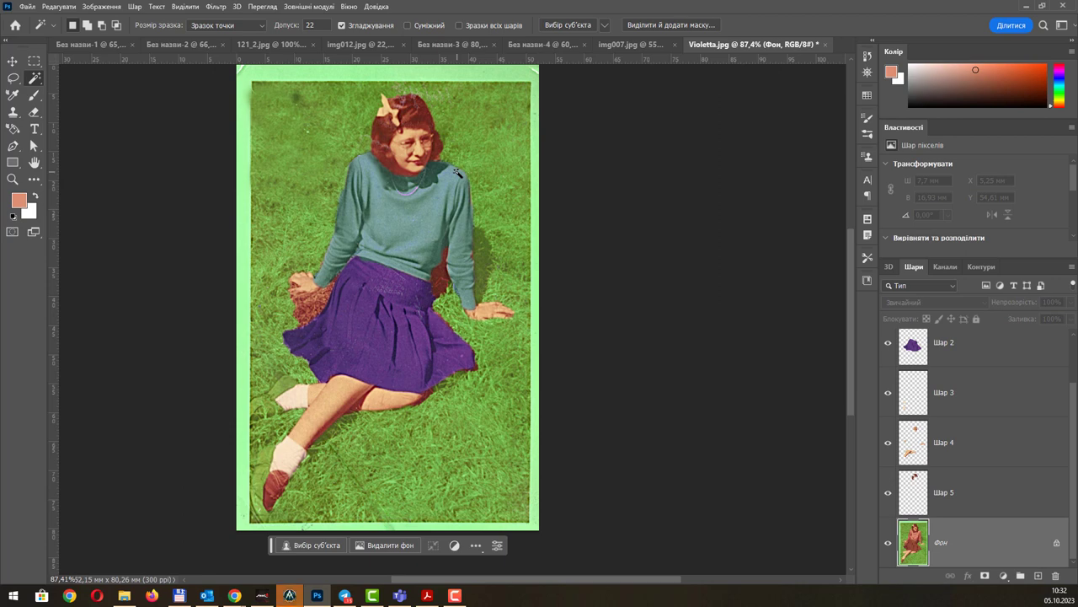
click(622, 46)
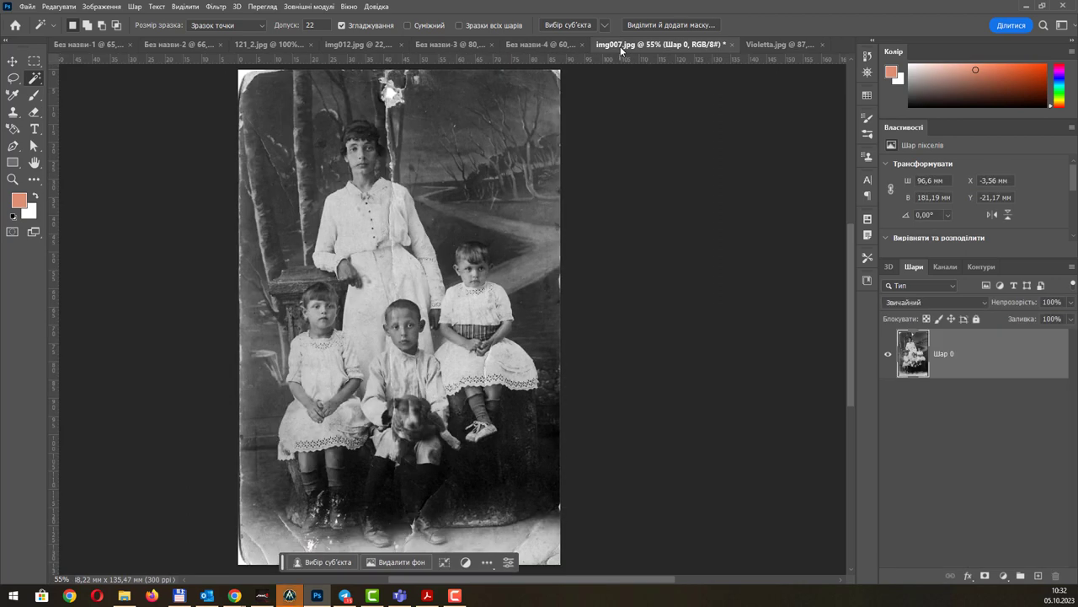
Bring Фото1 — коп.jpg from the Лабораторна 5 реставрація folder into Photoshop.
click(554, 44)
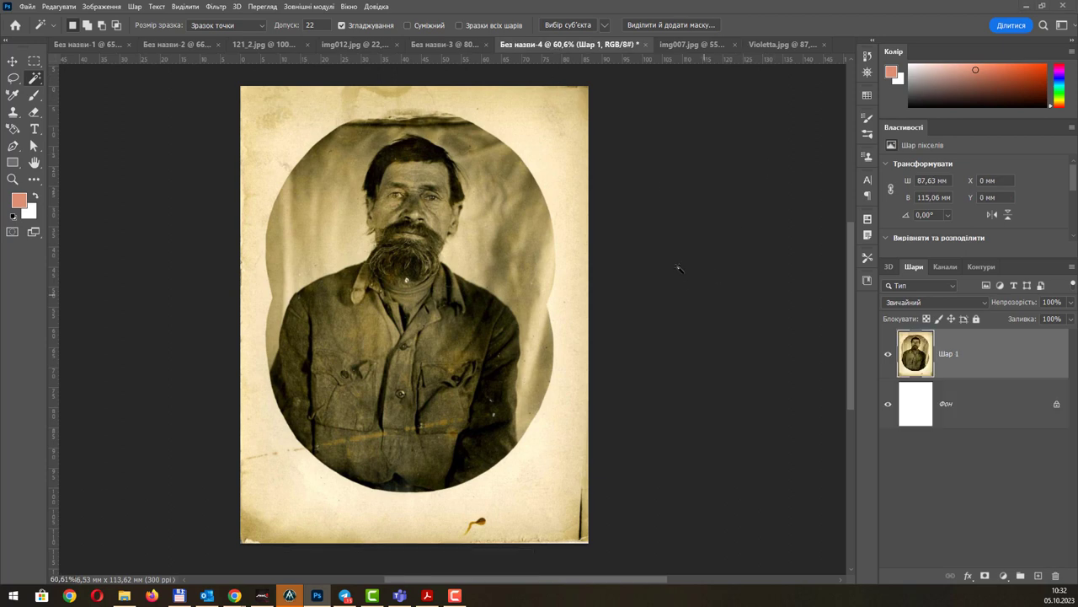
key(alt+Tab)
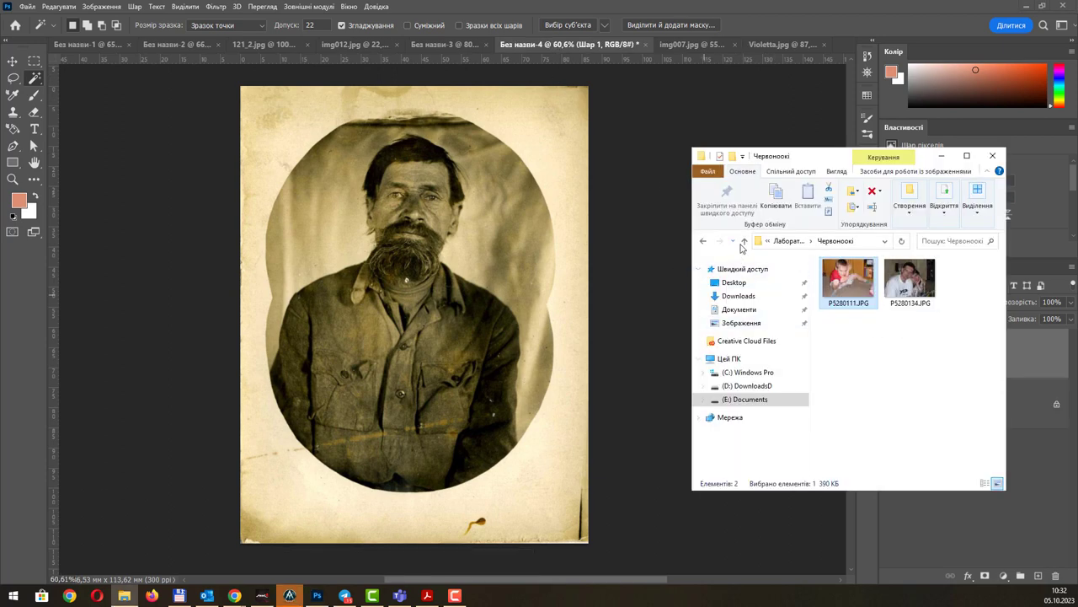
click(744, 241)
scroll(955, 386, down, 3)
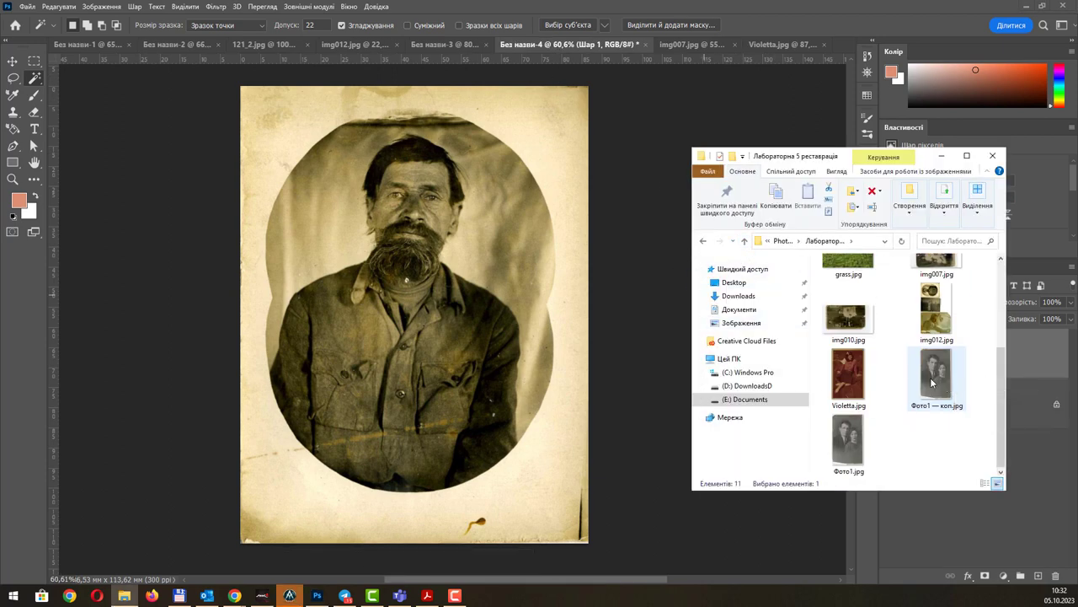
drag(933, 383, 848, 50)
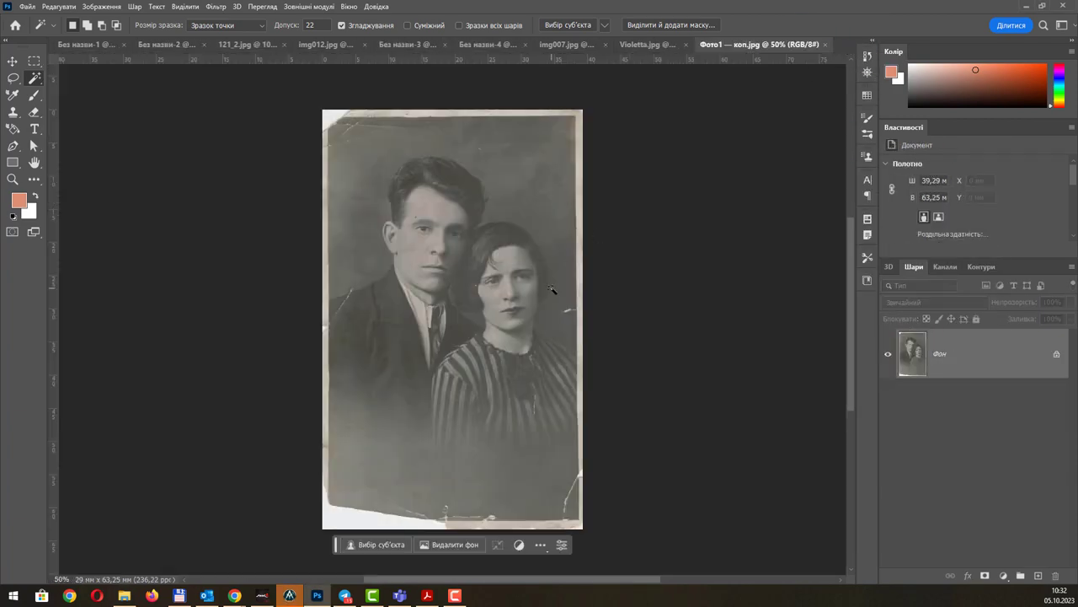
Apply Levels with input values 48 and 194 to boost the photo's contrast.
key(ctrl+l)
drag(581, 271, 616, 272)
drag(724, 272, 652, 271)
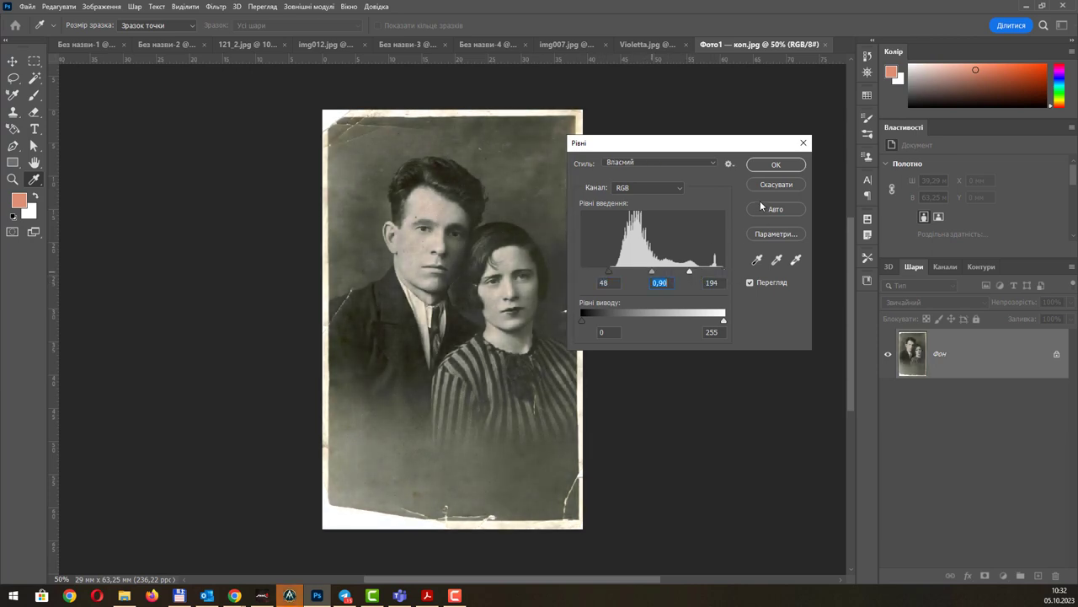
click(764, 166)
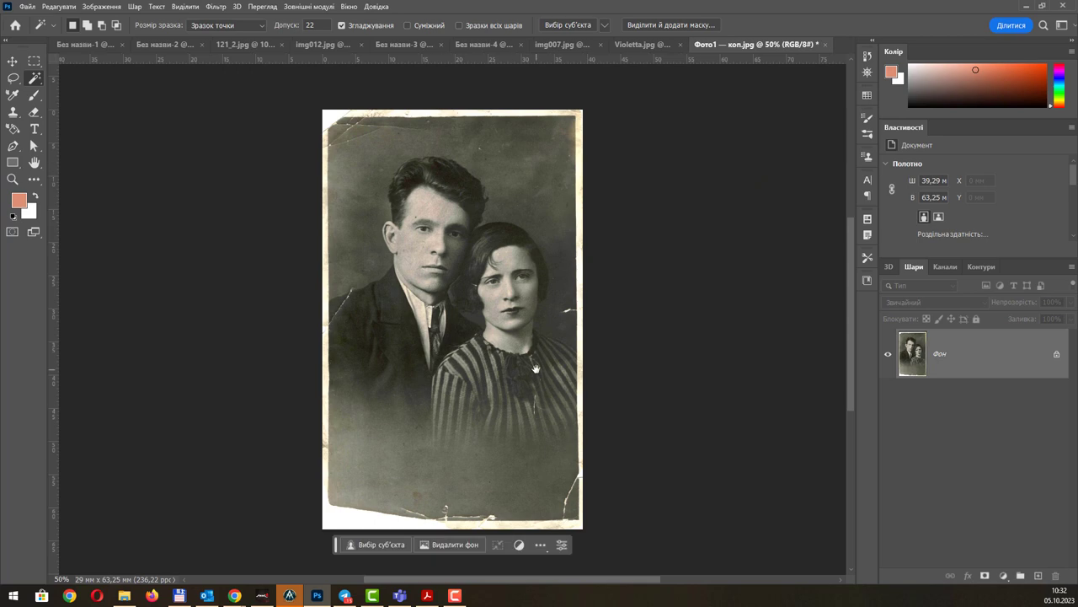
drag(535, 368, 477, 369)
Switch to the Magnetic Lasso and desaturate the couple photo to neutral greyscale.
scroll(450, 320, up, 3)
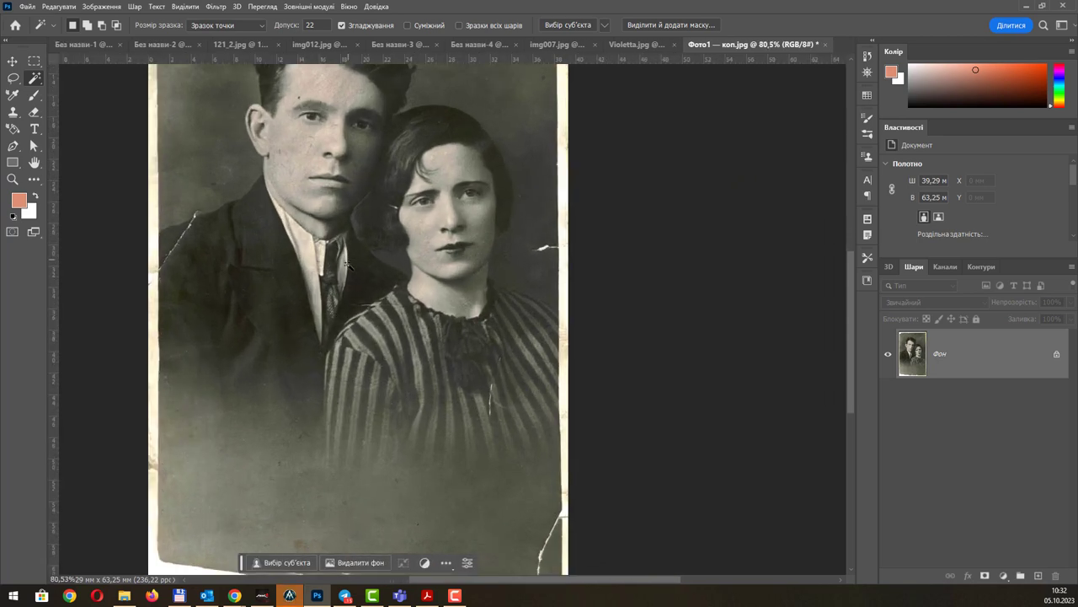
click(13, 77)
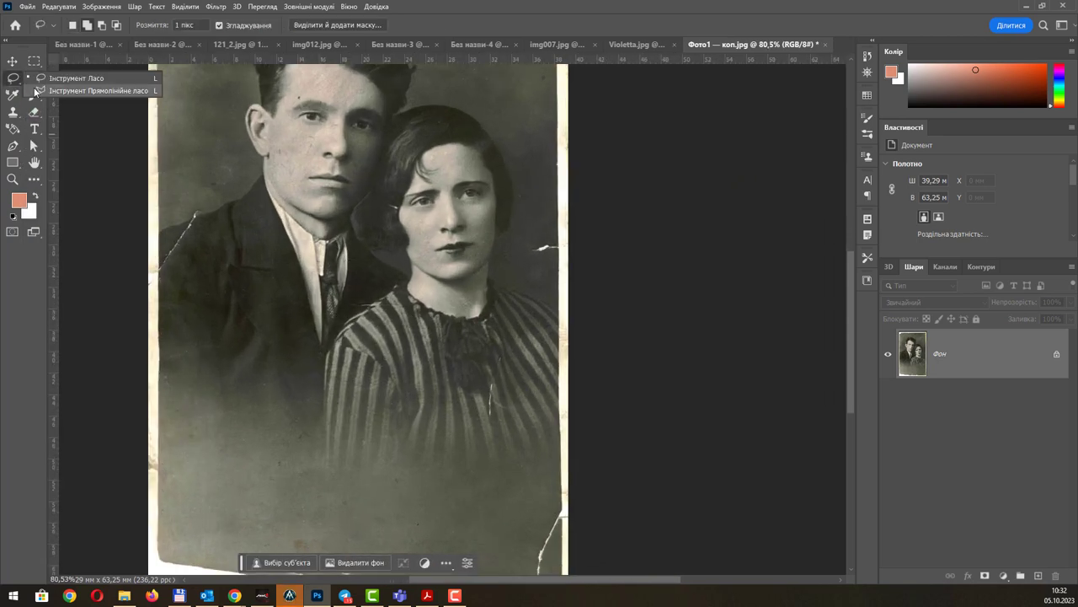
click(37, 179)
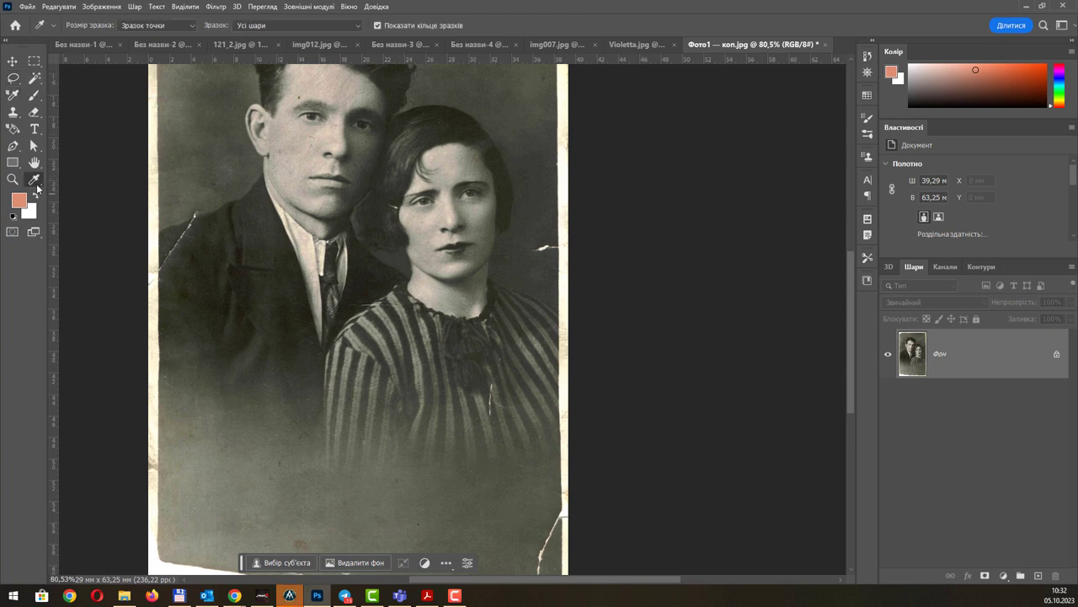
right_click(37, 191)
click(101, 216)
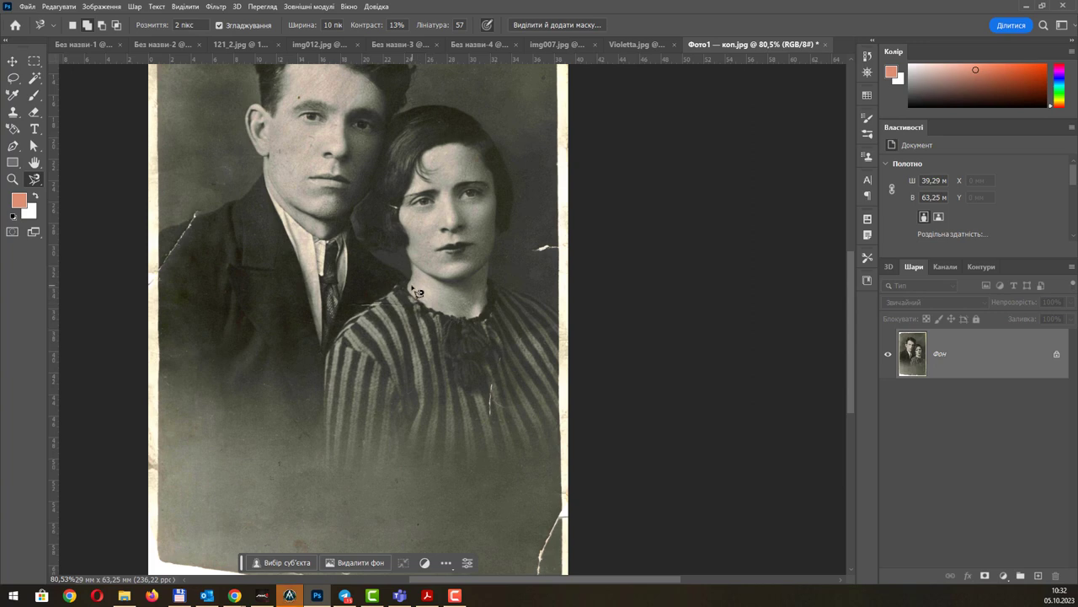
click(196, 7)
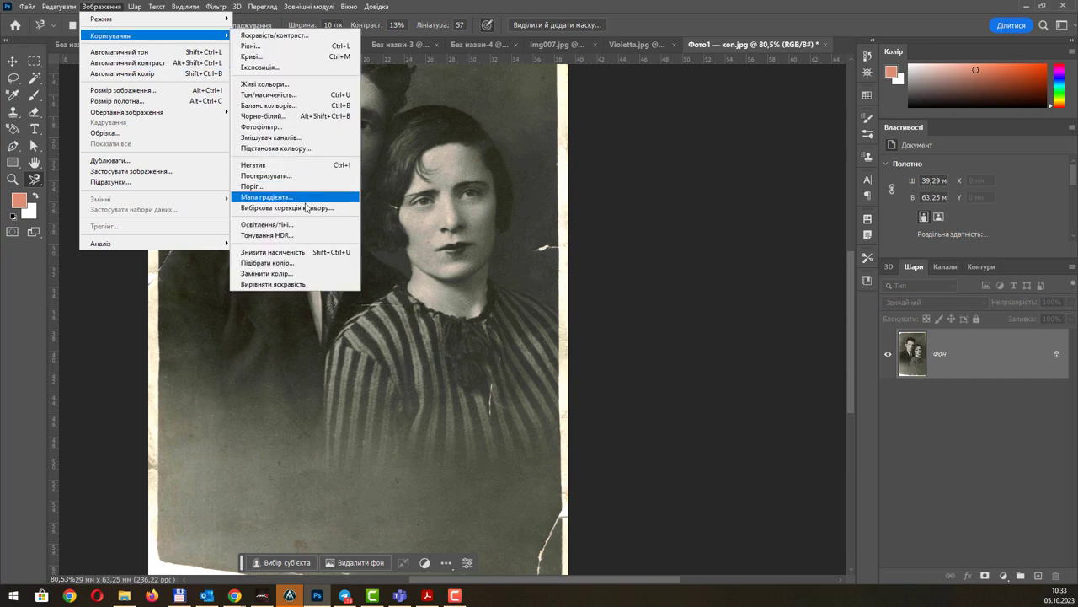
mouse_move(155, 35)
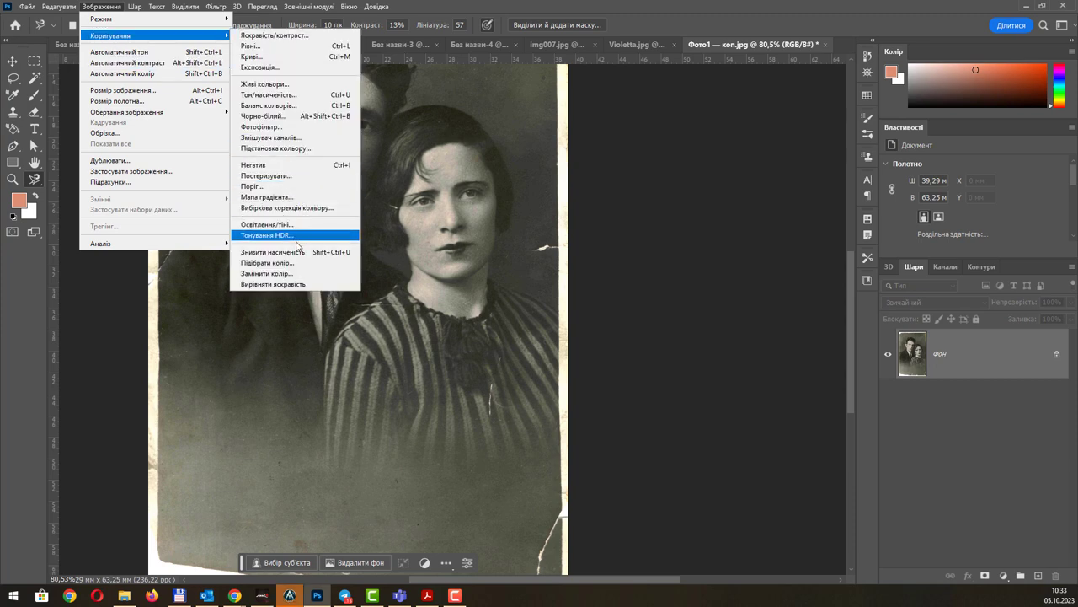
click(294, 251)
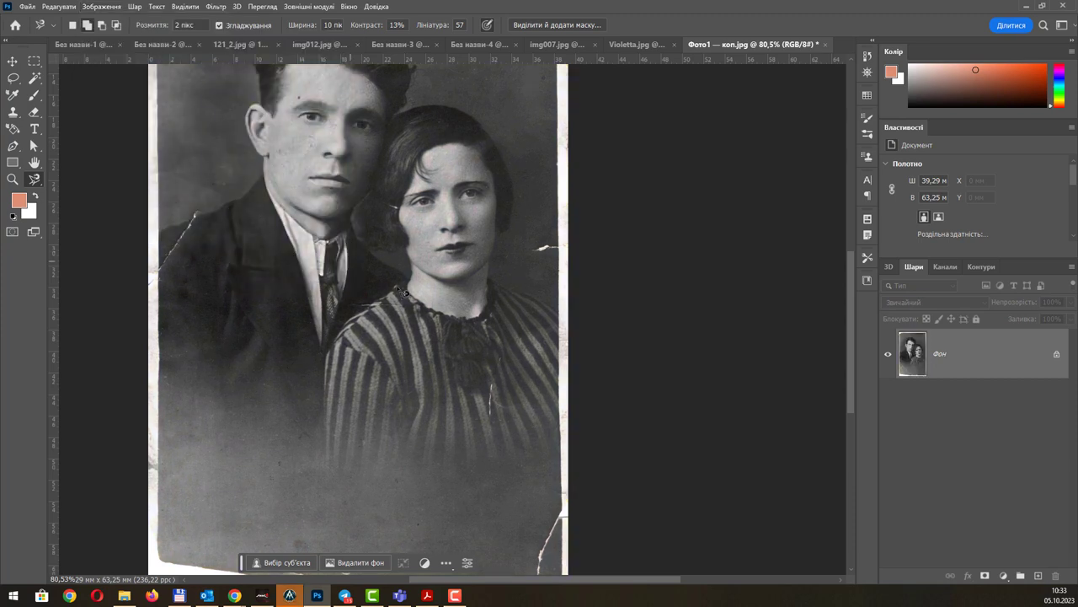
Outline the woman's striped blouse with the Magnetic Lasso and open Hue/Saturation for it.
click(407, 279)
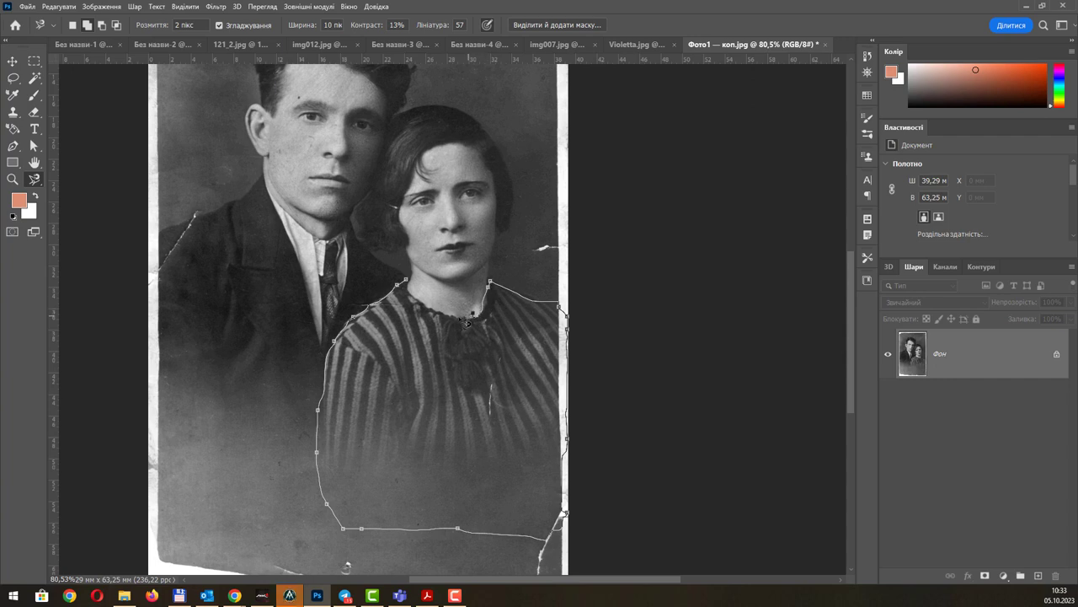
click(412, 287)
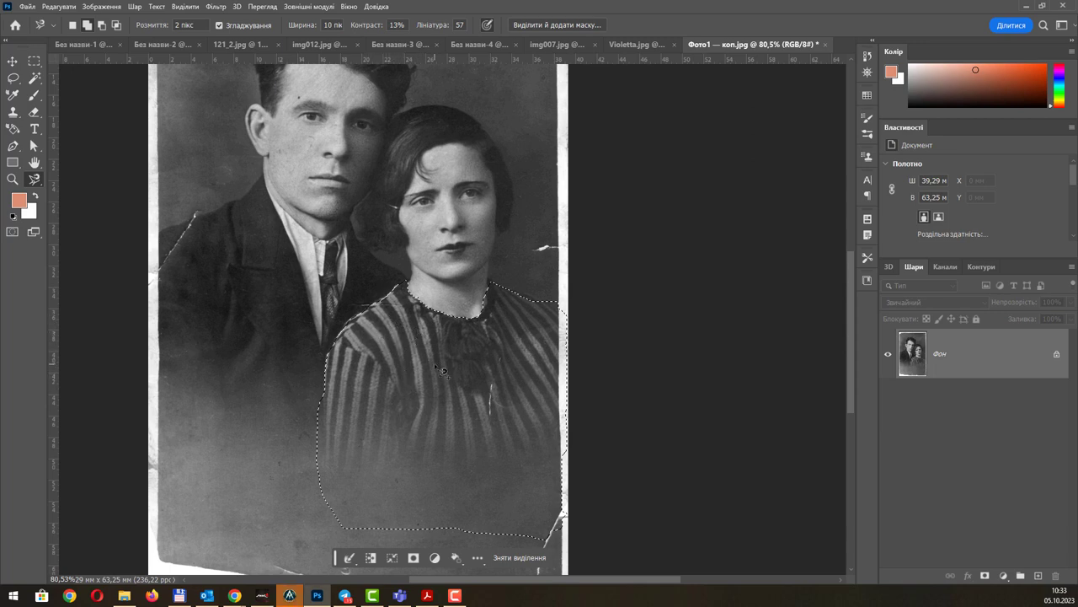
key(ctrl+u)
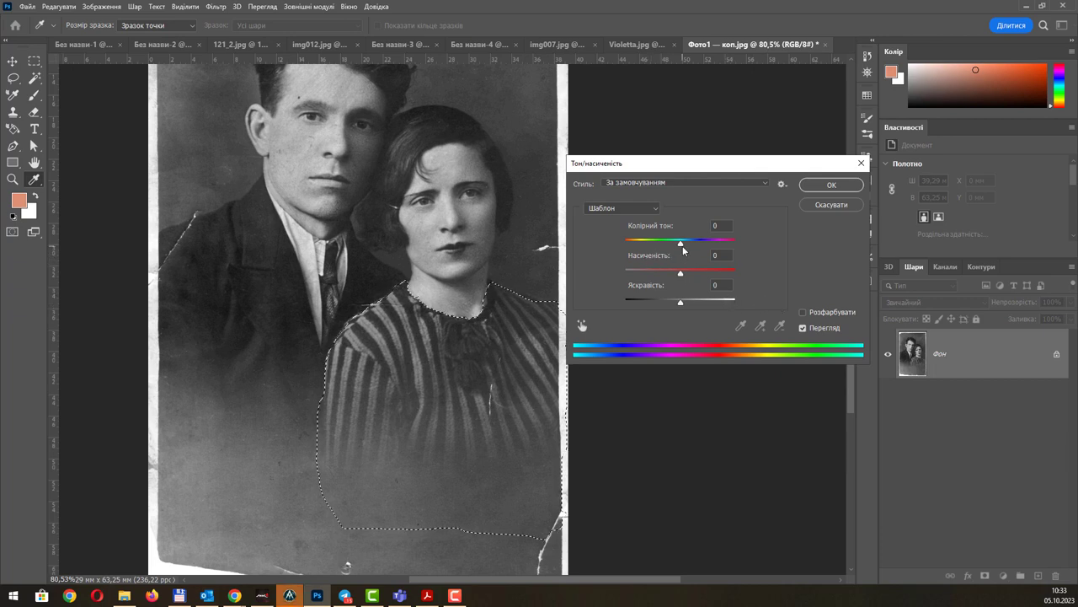
Colorize the blouse muted purple: hue 307, saturation 11, lightness −18.
mouse_move(680, 243)
mouse_down()
mouse_move(699, 246)
mouse_move(648, 244)
mouse_up()
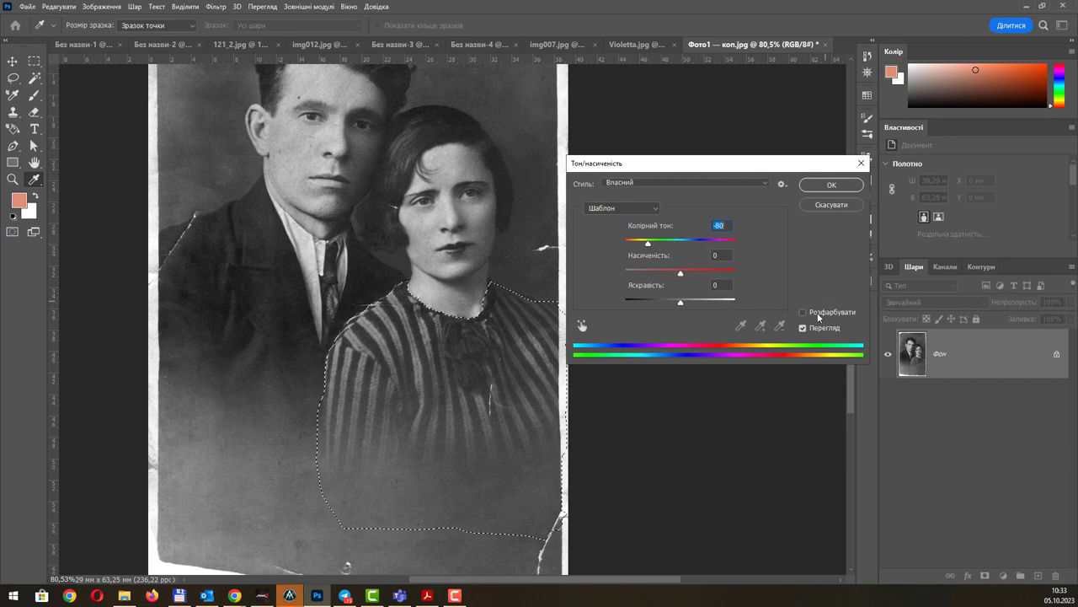
click(803, 313)
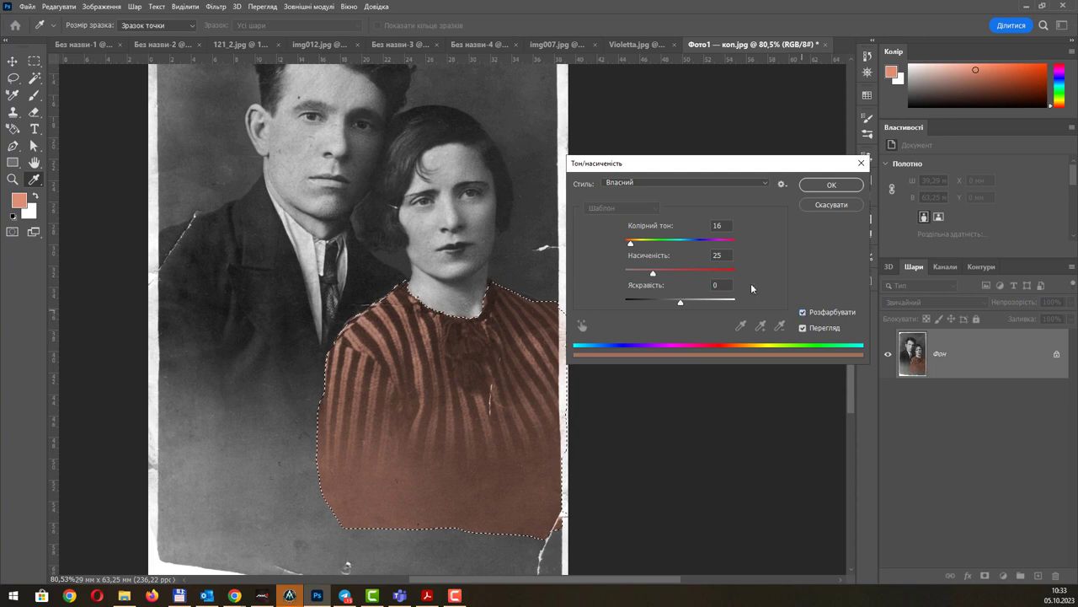
drag(633, 245, 710, 245)
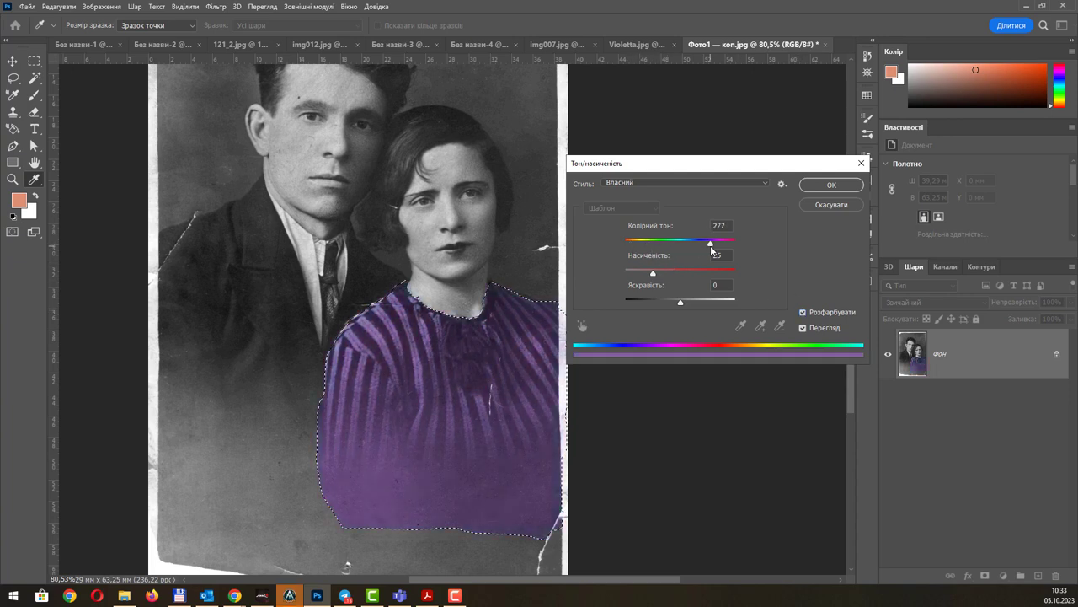
mouse_move(655, 277)
mouse_down()
mouse_move(683, 282)
mouse_move(671, 277)
mouse_move(672, 295)
mouse_up()
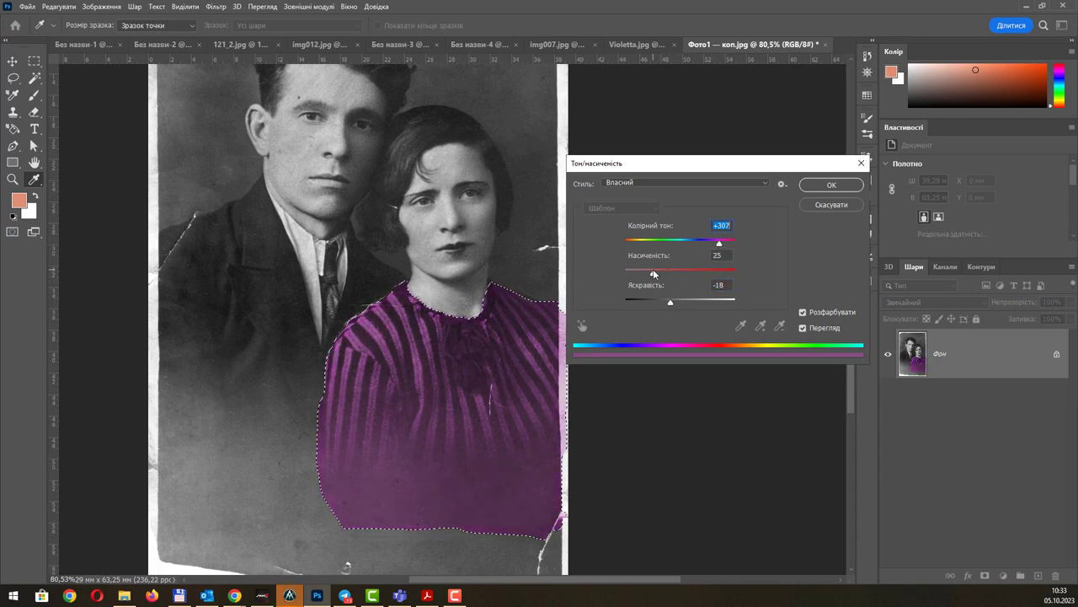
drag(642, 271, 638, 270)
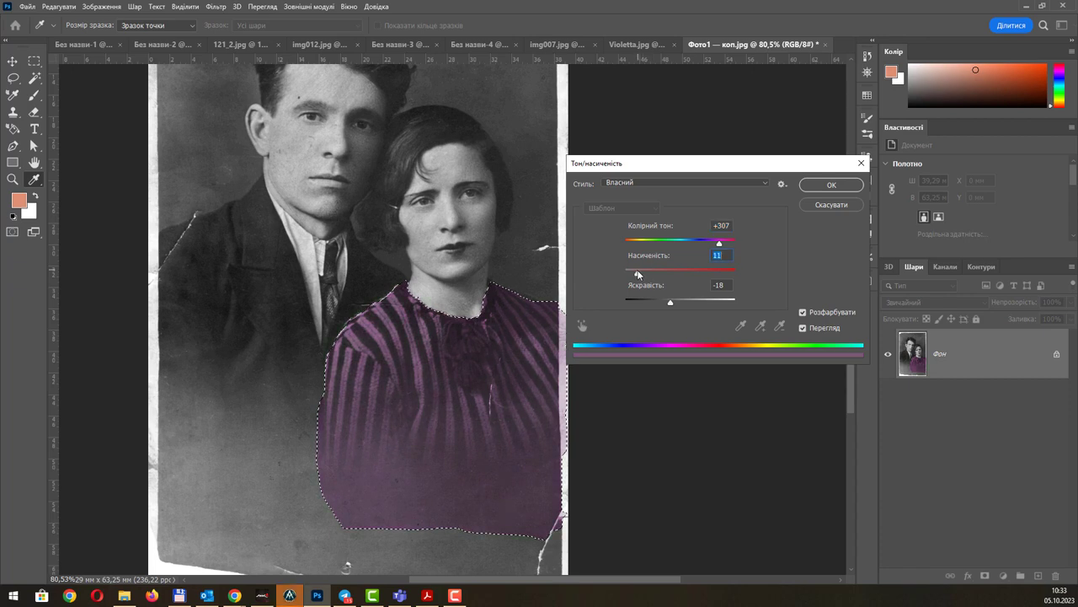
click(830, 185)
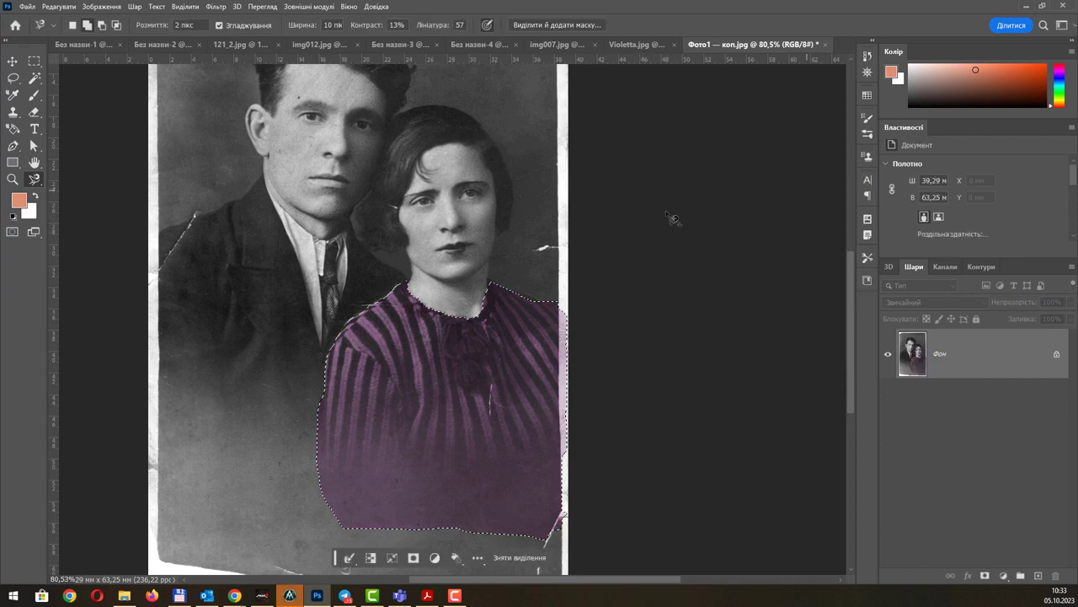
Deselect the blouse and switch to the Без назви-2 restoration algorithm document.
key(ctrl+d)
scroll(487, 242, down, 3)
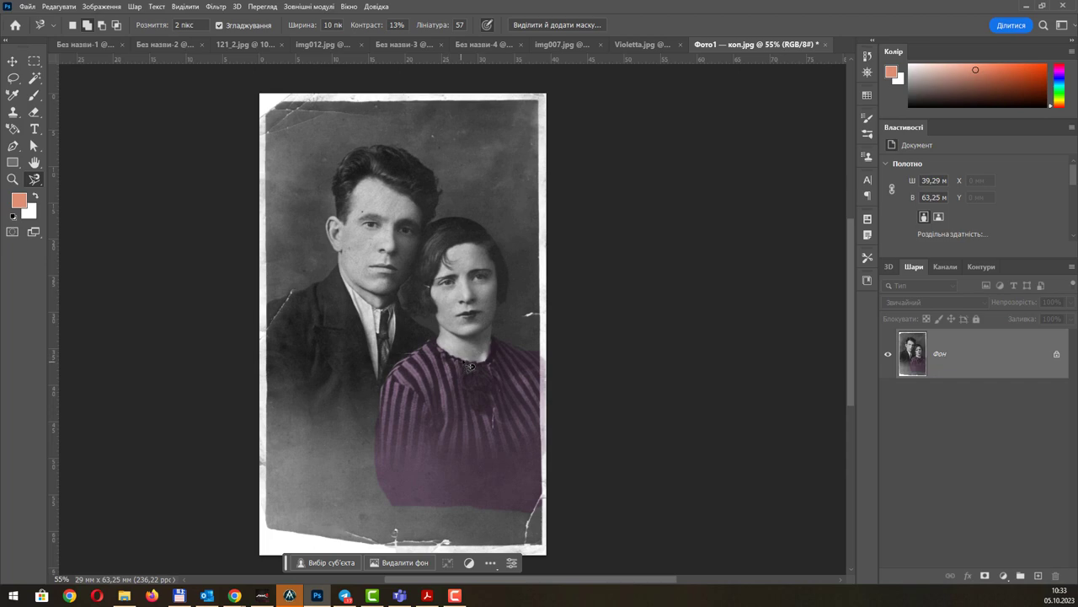
click(163, 42)
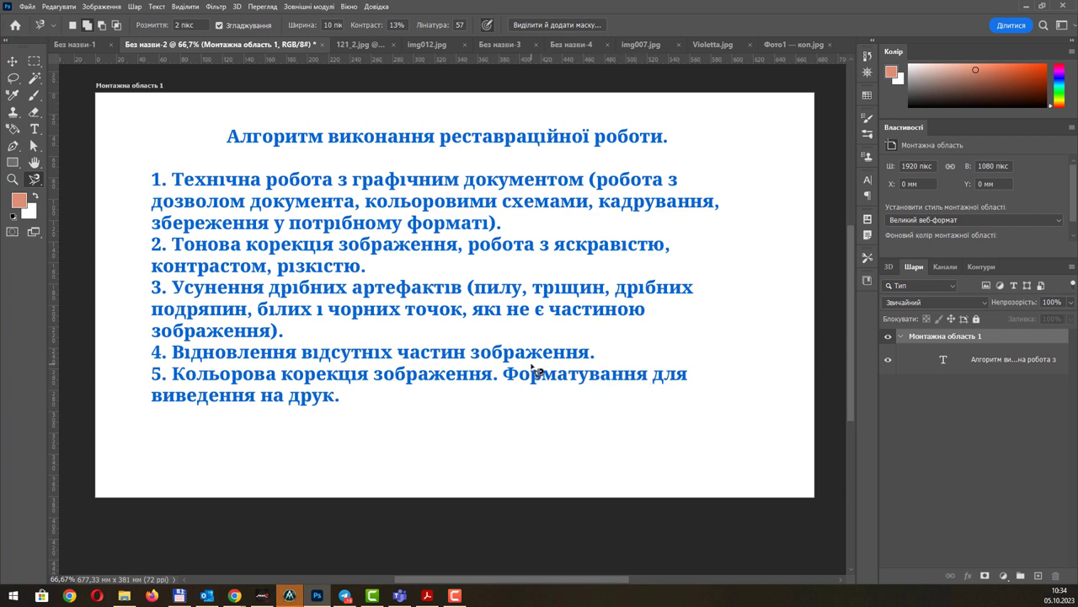
click(779, 44)
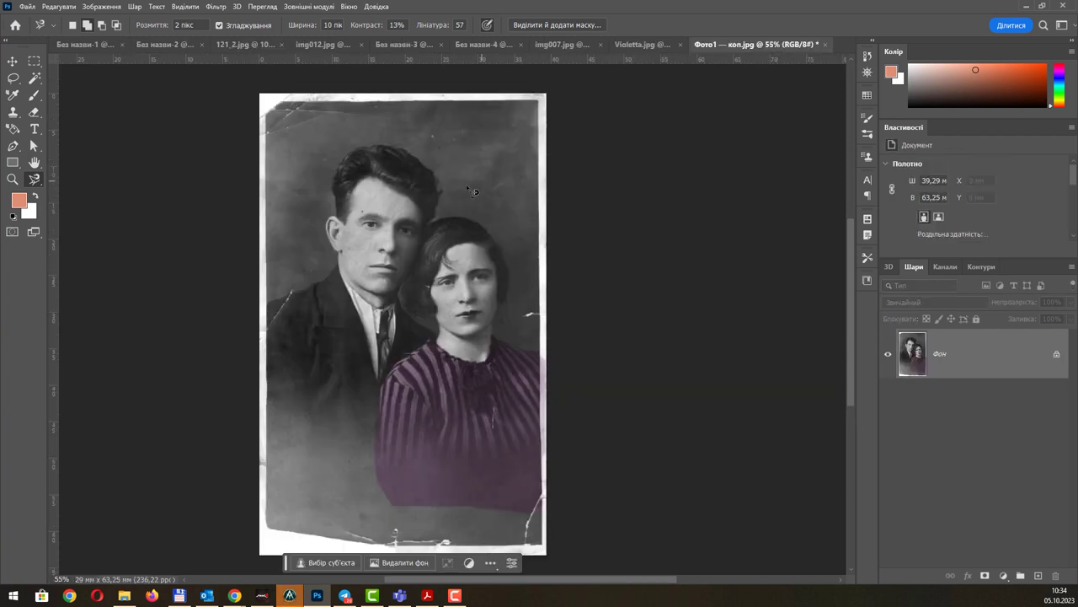
drag(433, 222, 457, 207)
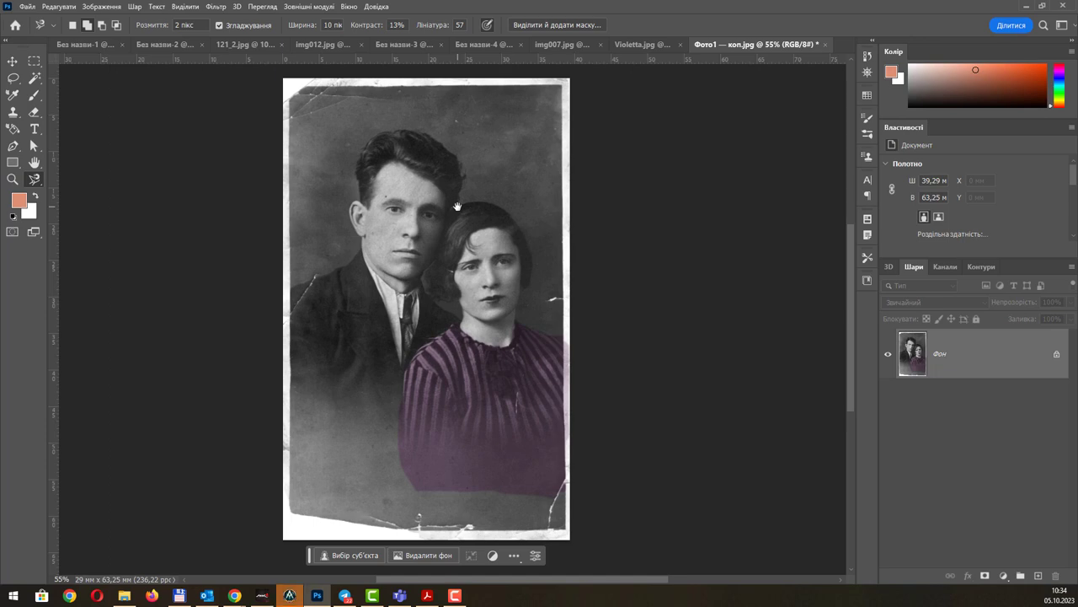
click(640, 43)
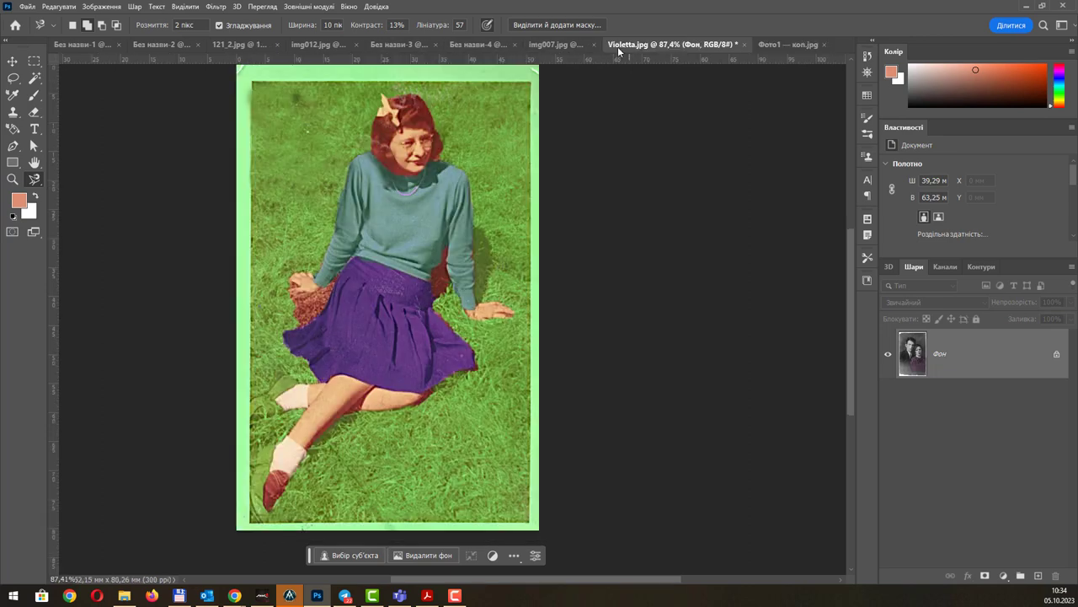
click(560, 44)
click(481, 49)
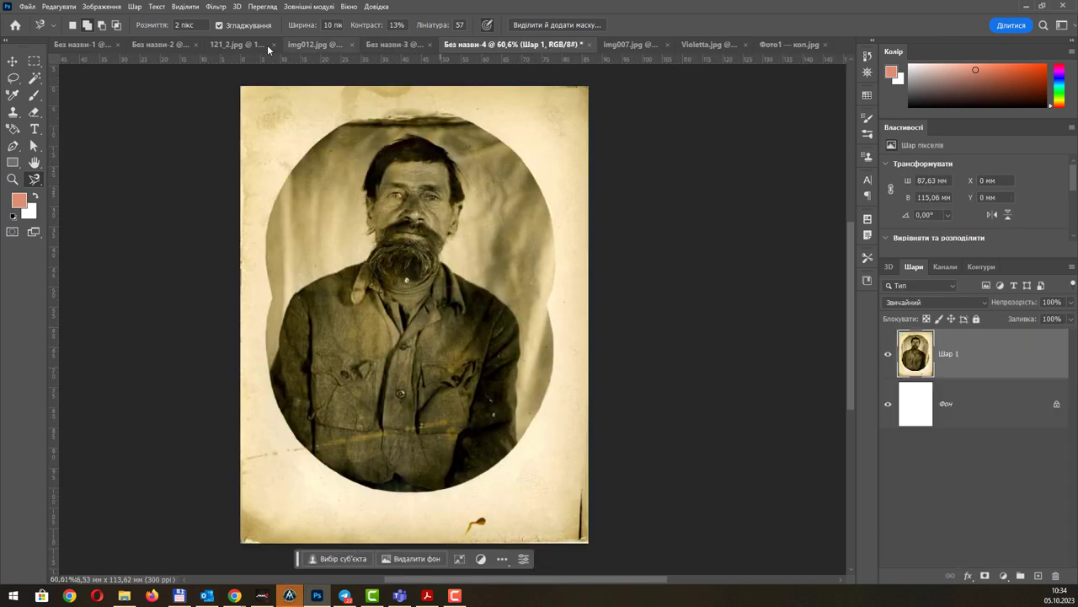
click(132, 44)
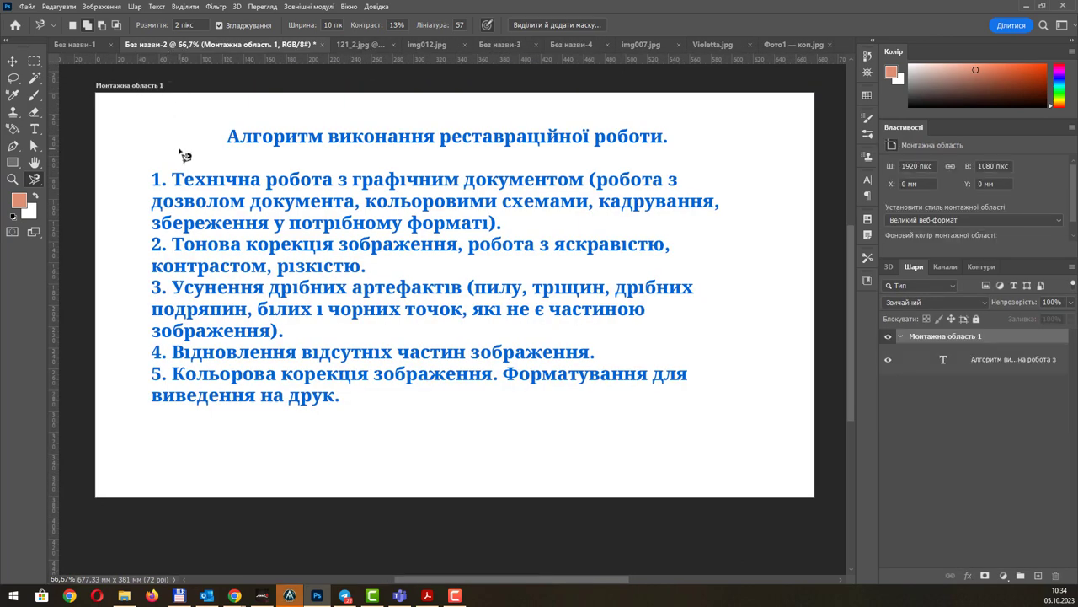